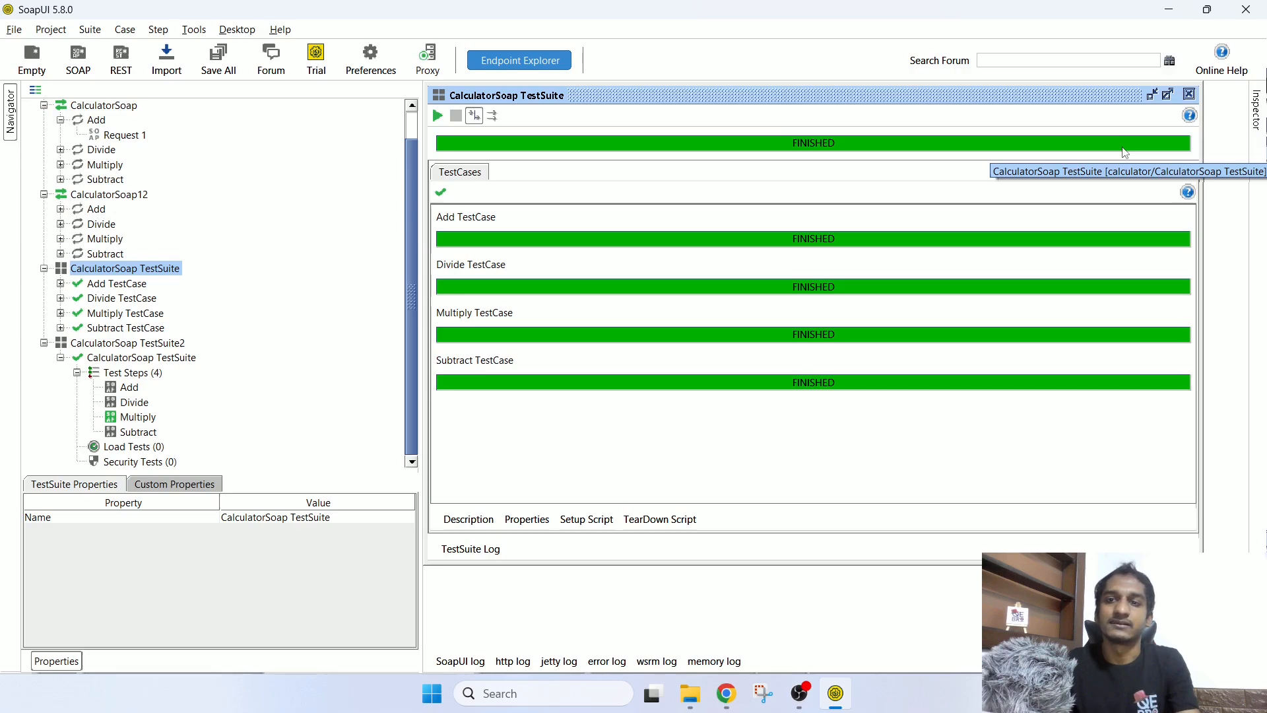
# Step: Set the CalculatorSoap TestSuite to run its test cases in parallel and run the suite
pyautogui.click(496, 121)
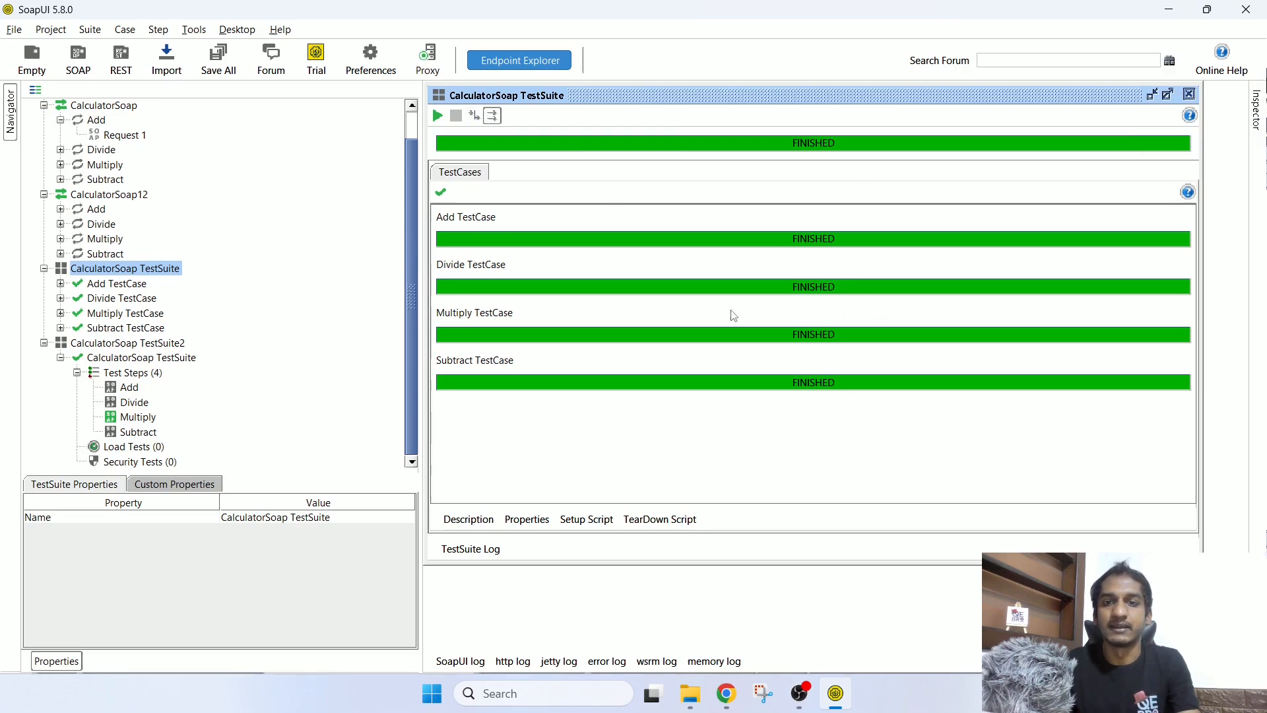
pyautogui.click(437, 116)
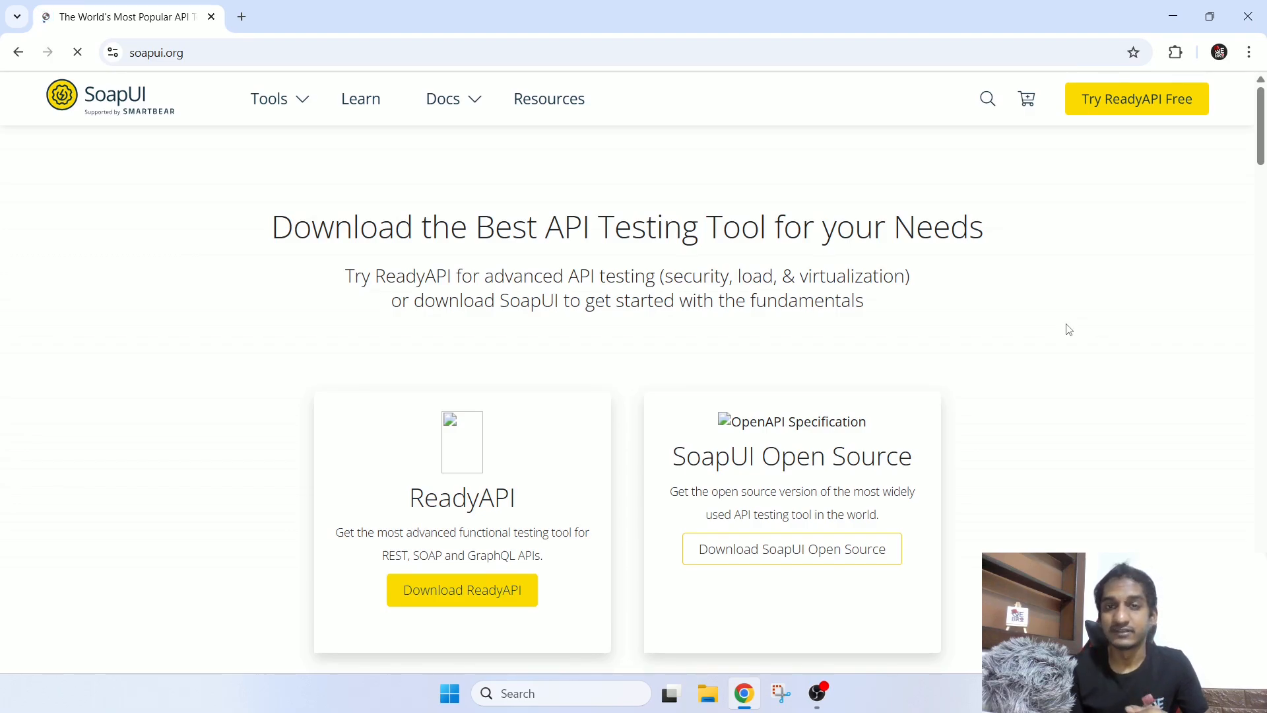
# Step: Review the ReadyAPI and SoapUI Open Source download options on soapui.org
pyautogui.scroll(-1, 929, 232)
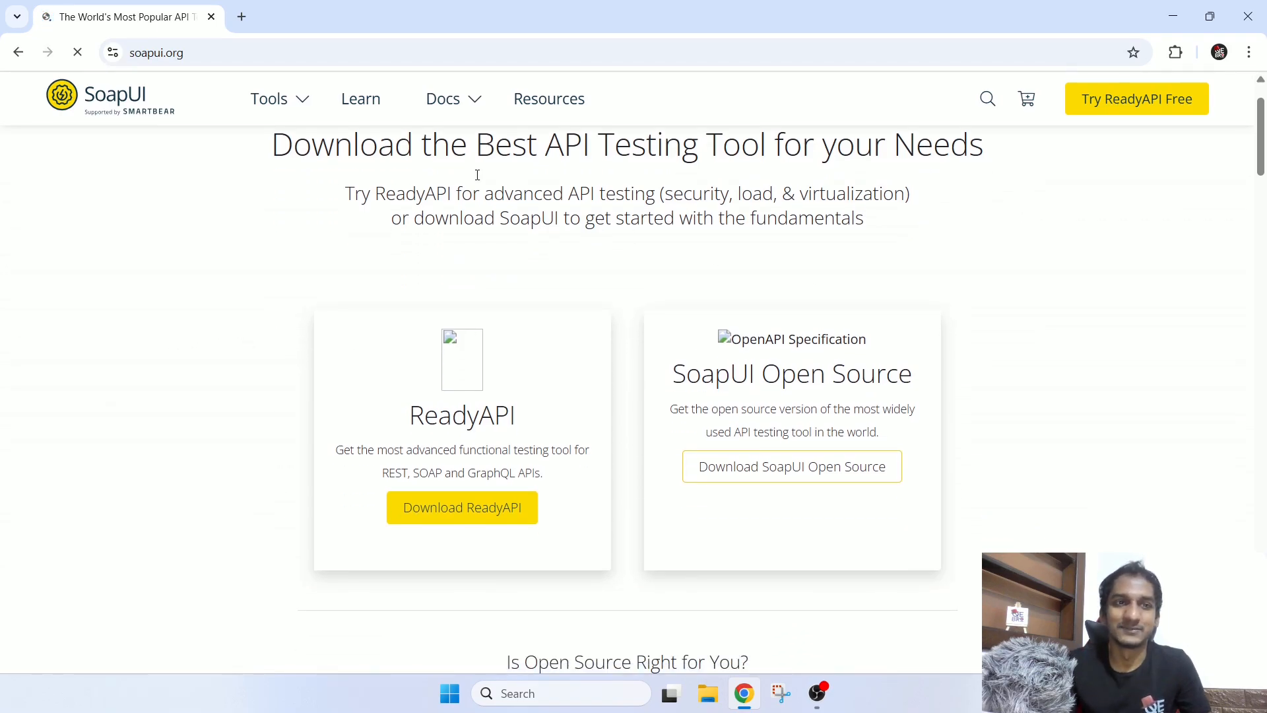
pyautogui.scroll(-1, 999, 291)
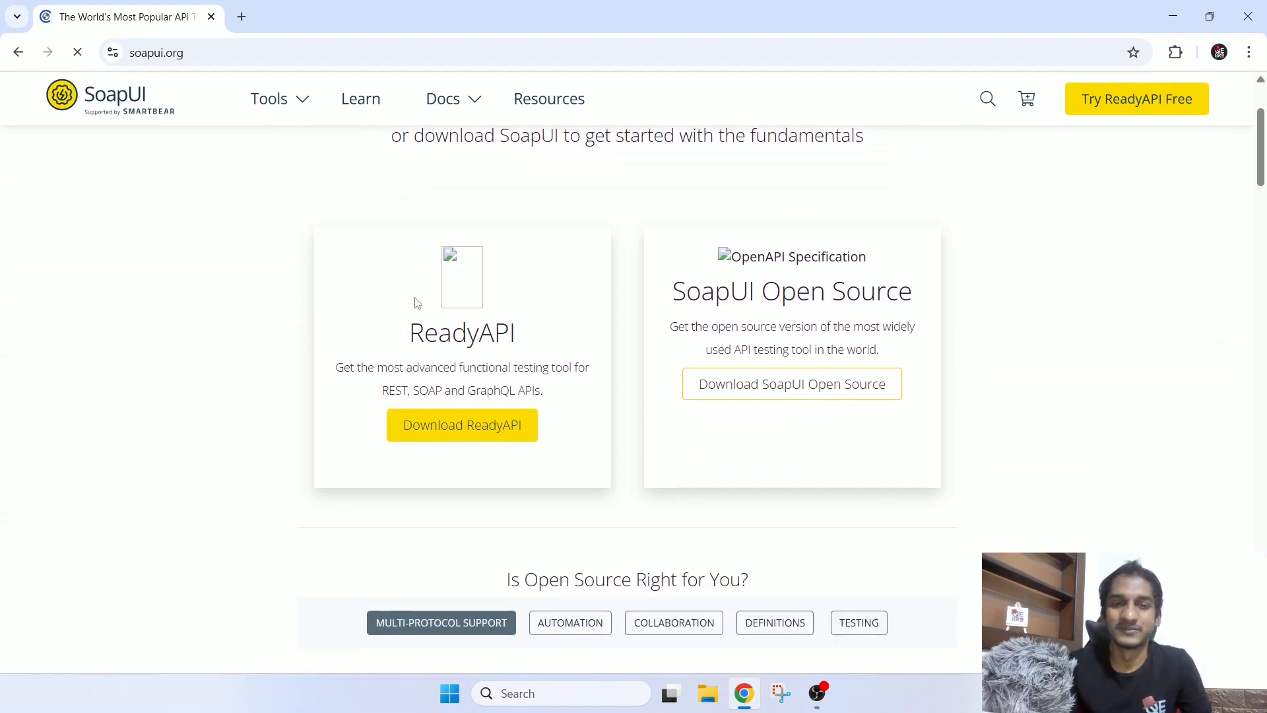
pyautogui.moveTo(422, 354); pyautogui.dragTo(566, 413)
pyautogui.click(566, 402)
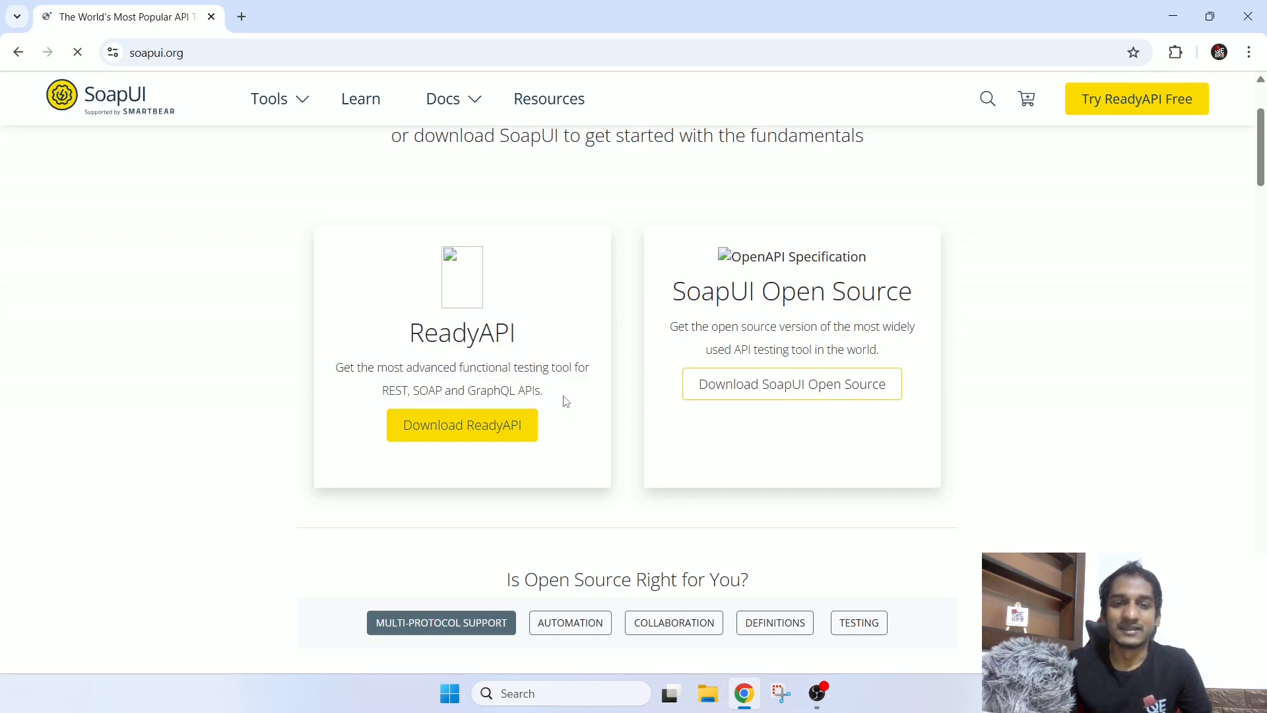
pyautogui.moveTo(715, 291); pyautogui.dragTo(833, 291)
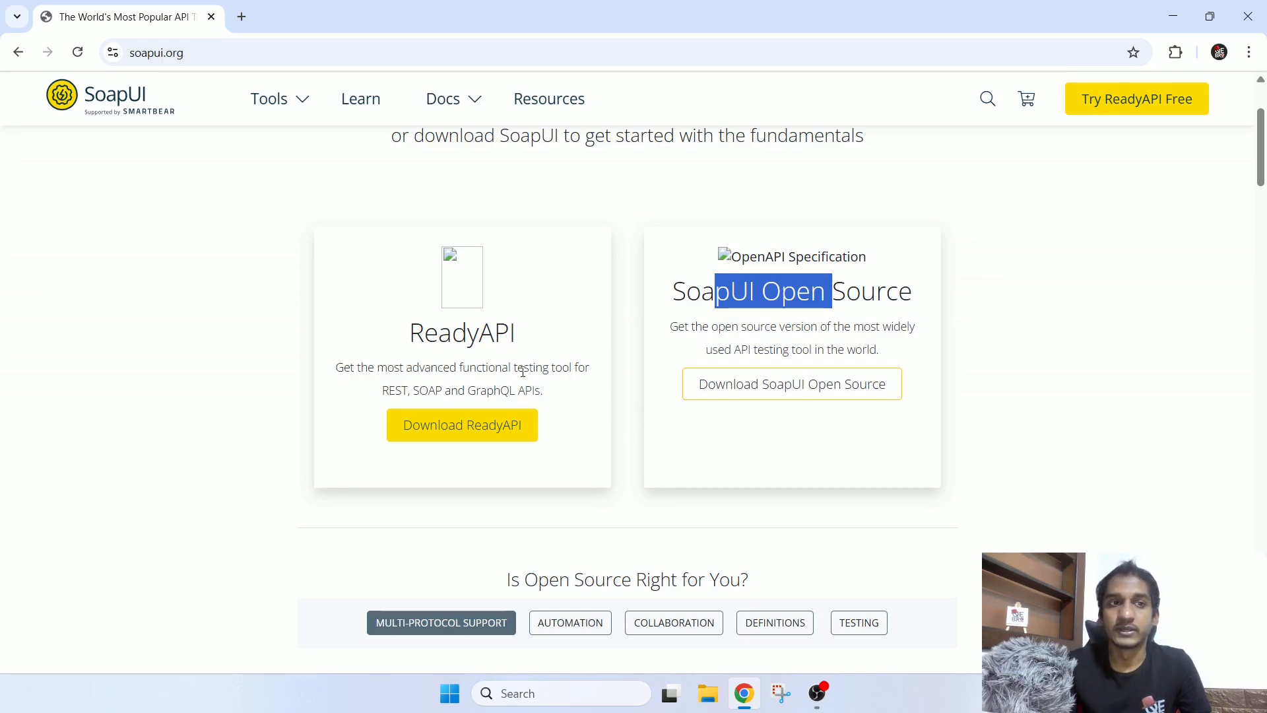
pyautogui.click(764, 339)
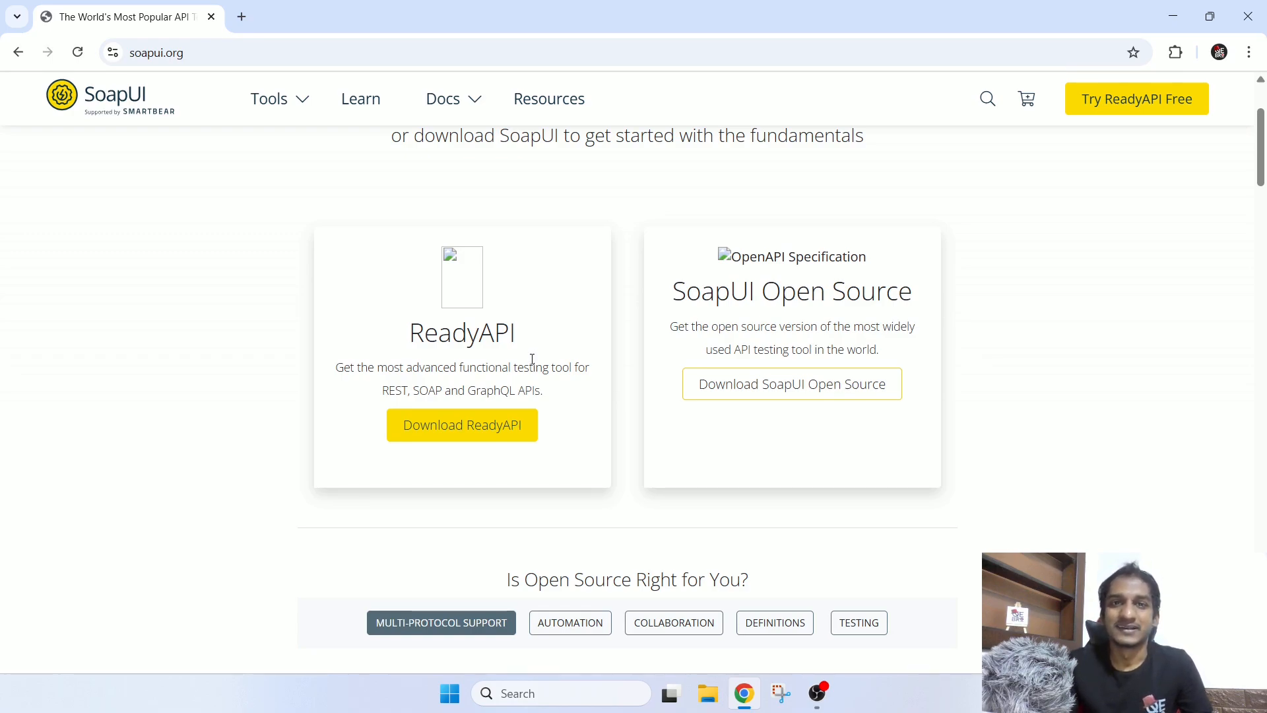
# Step: Compare the protocol support of ReadyAPI and SoapUI Open Source in the feature comparison table
pyautogui.scroll(-1, 532, 357)
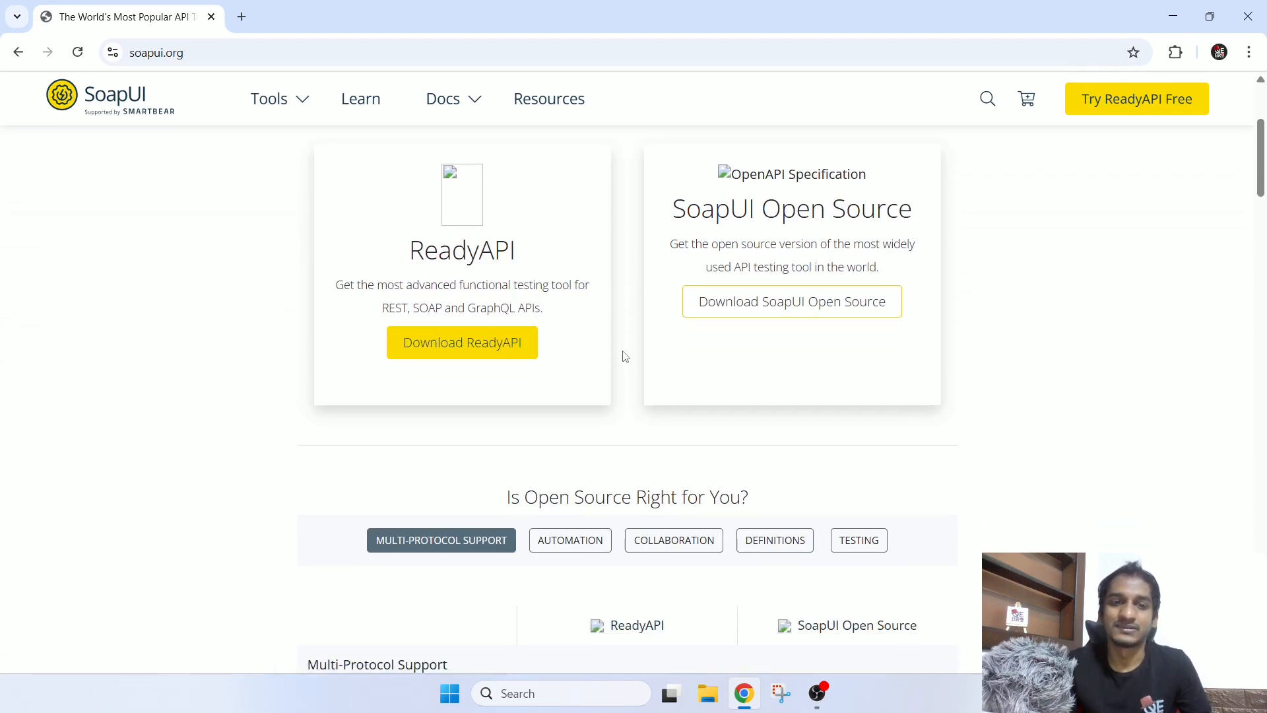
pyautogui.scroll(-7, 624, 358)
pyautogui.scroll(2, 623, 360)
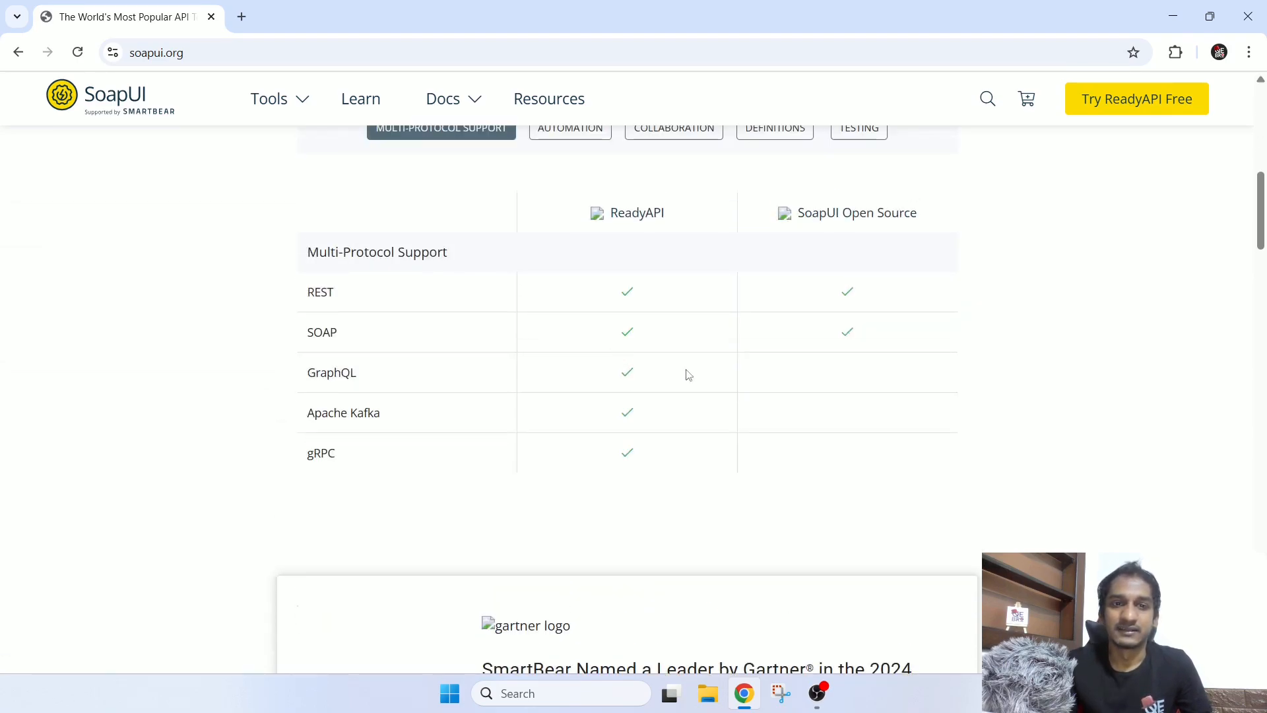
pyautogui.scroll(-2, 726, 375)
pyautogui.scroll(3, 764, 376)
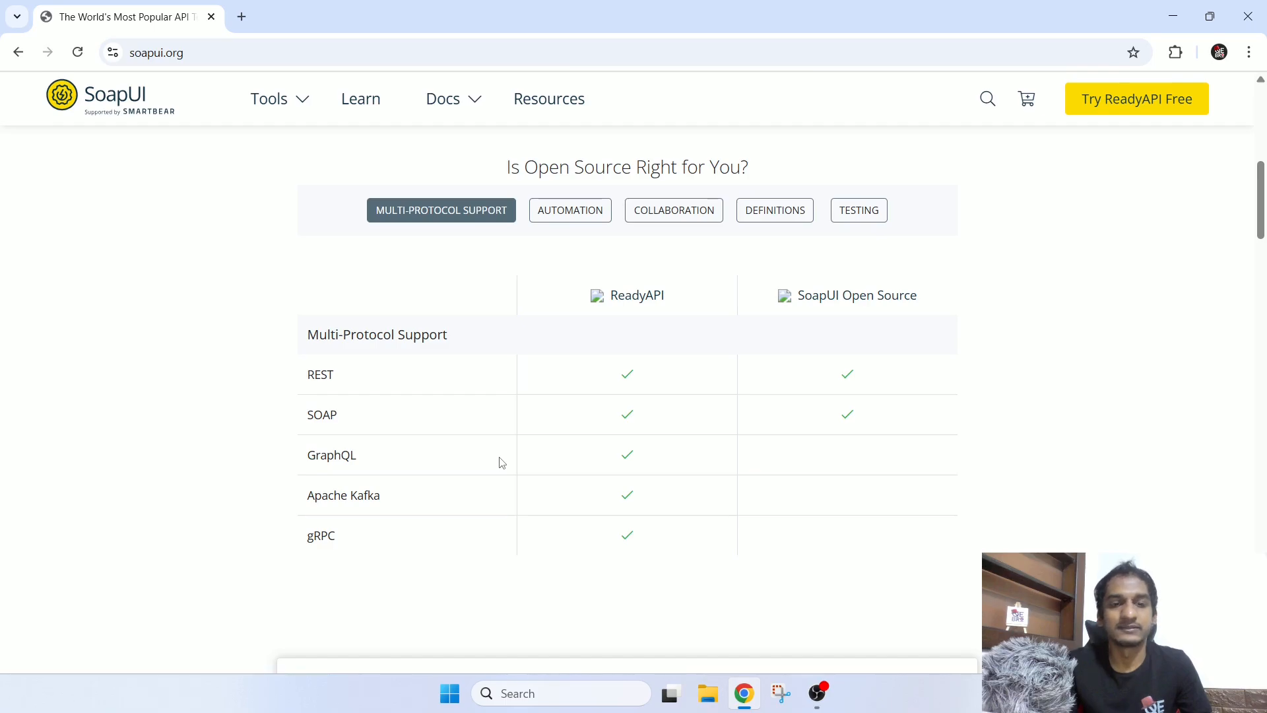
pyautogui.scroll(1, 502, 461)
pyautogui.scroll(5, 502, 461)
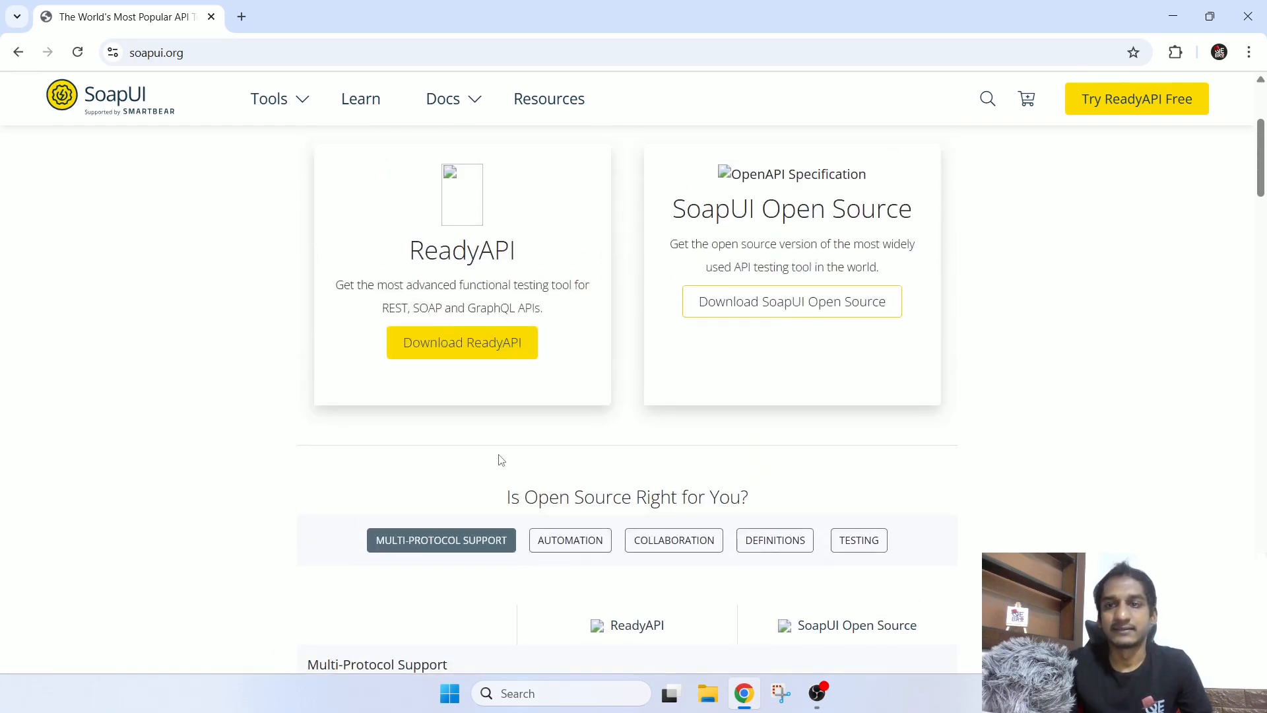
pyautogui.scroll(-15, 498, 459)
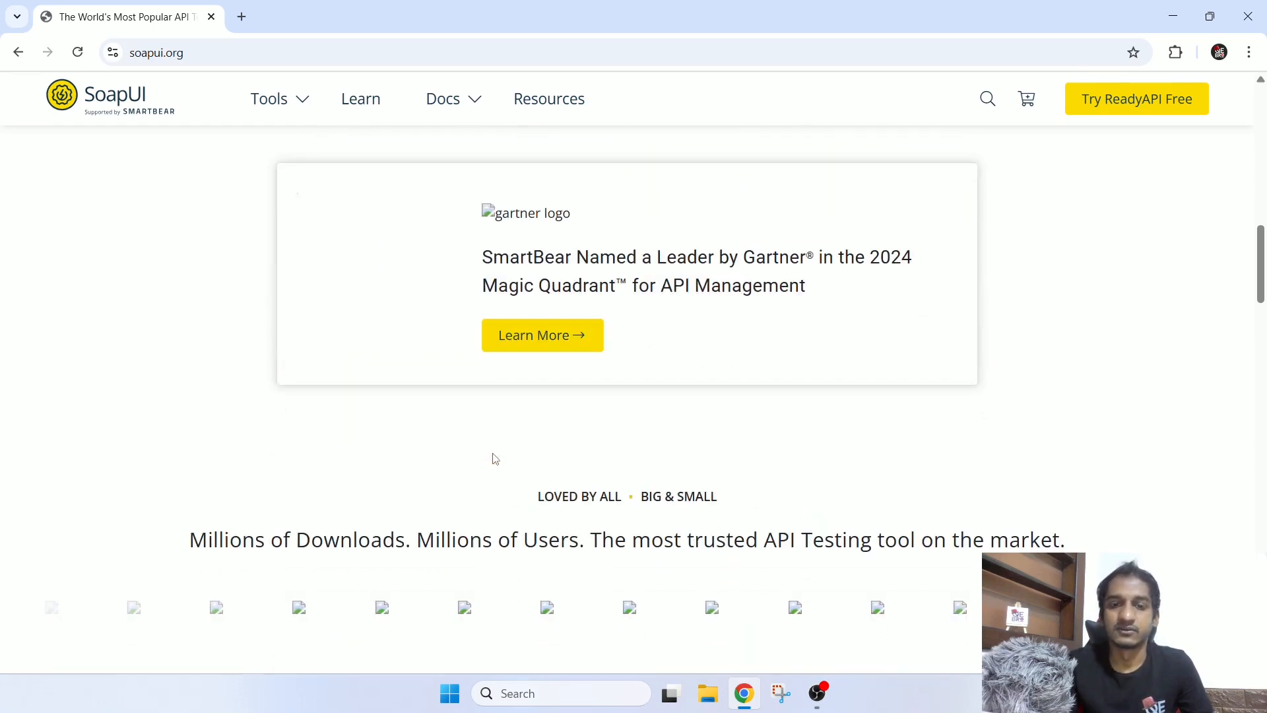
pyautogui.scroll(12, 494, 457)
pyautogui.scroll(7, 494, 457)
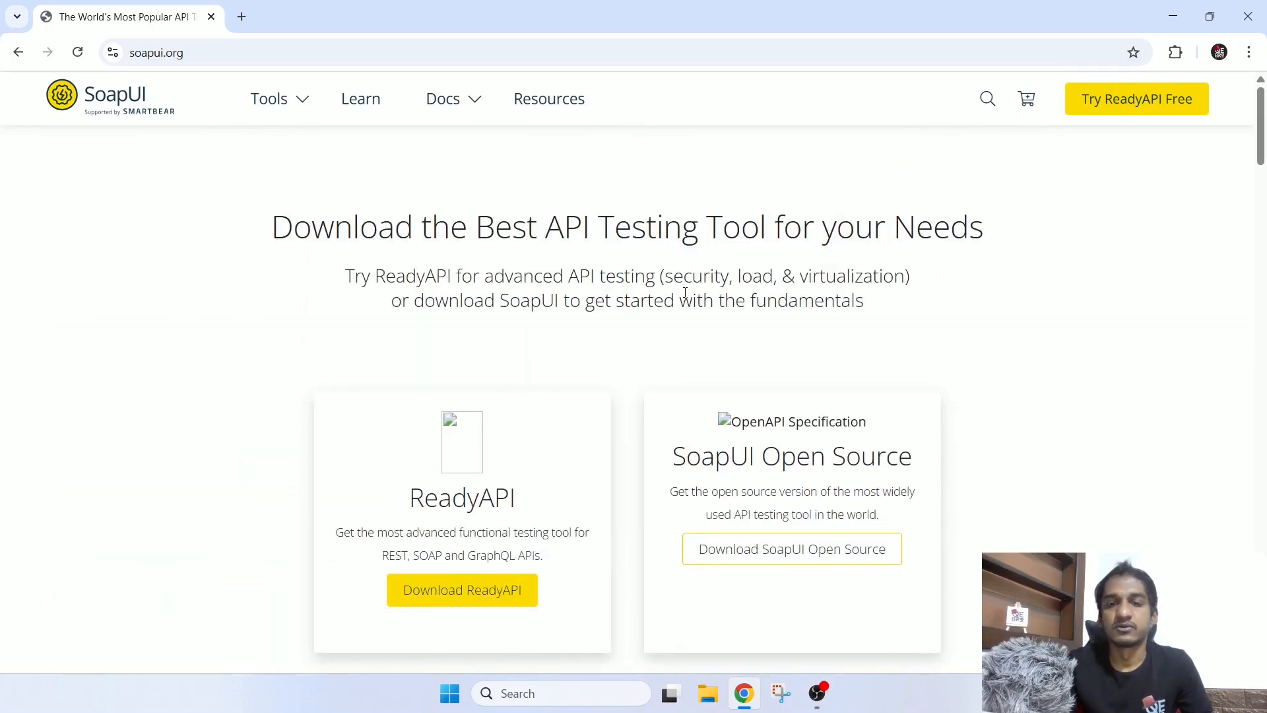
pyautogui.moveTo(837, 466); pyautogui.dragTo(887, 473)
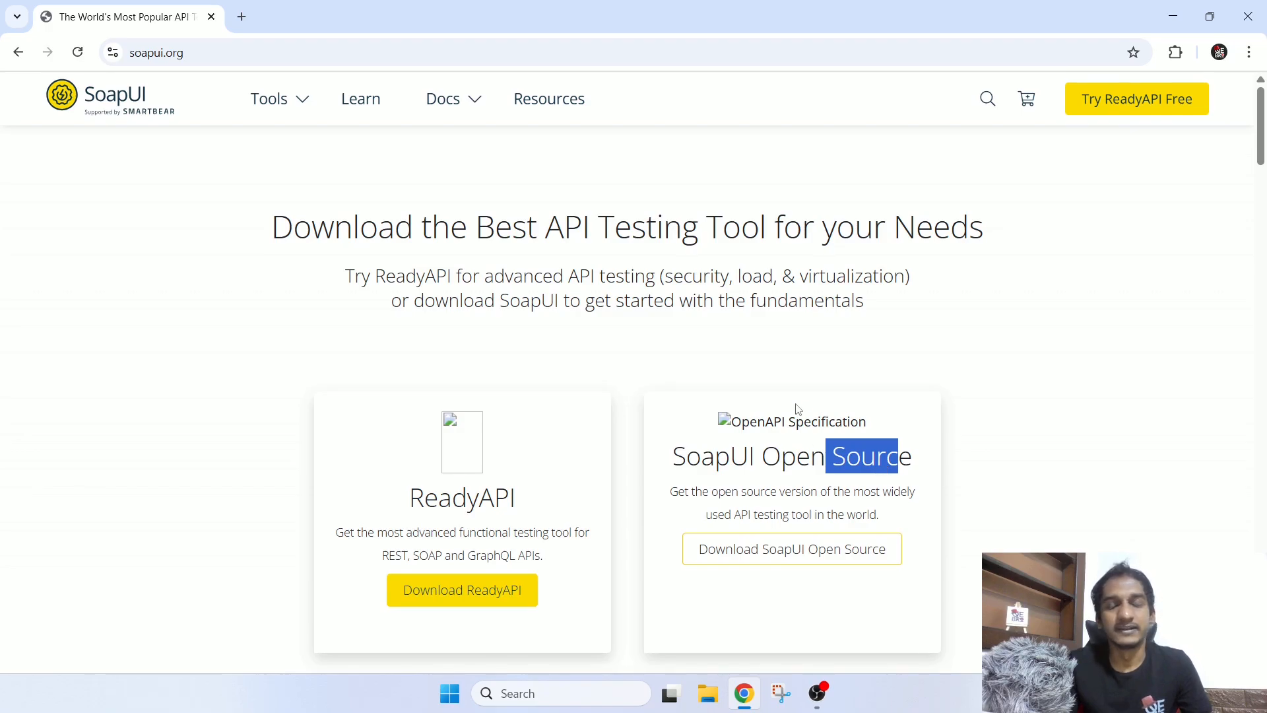
pyautogui.scroll(-8, 797, 406)
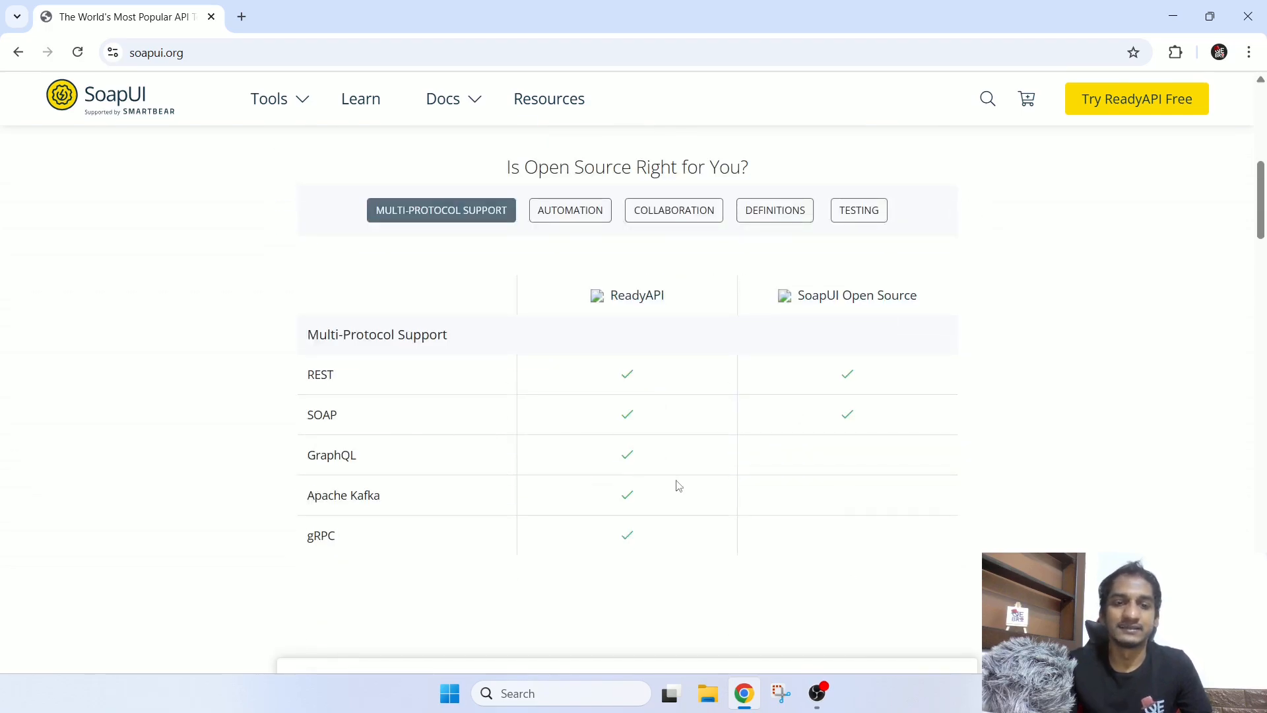
pyautogui.moveTo(334, 465); pyautogui.dragTo(812, 550)
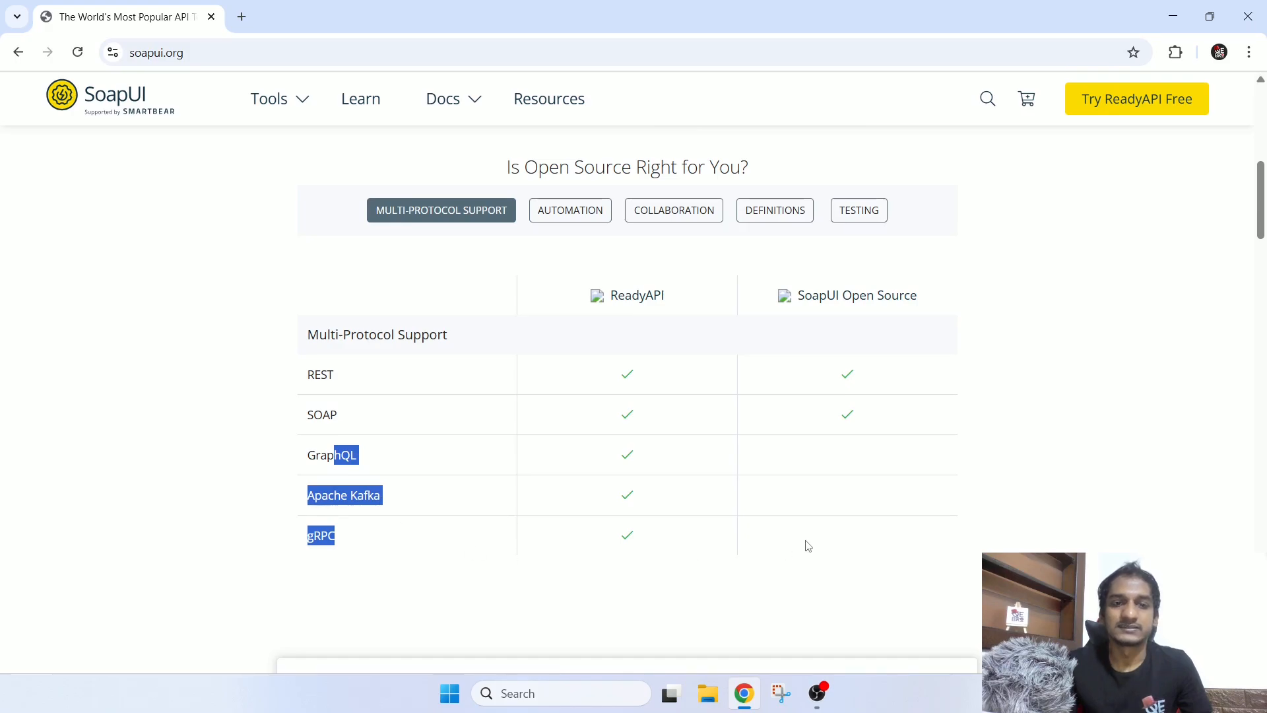
pyautogui.scroll(7, 799, 542)
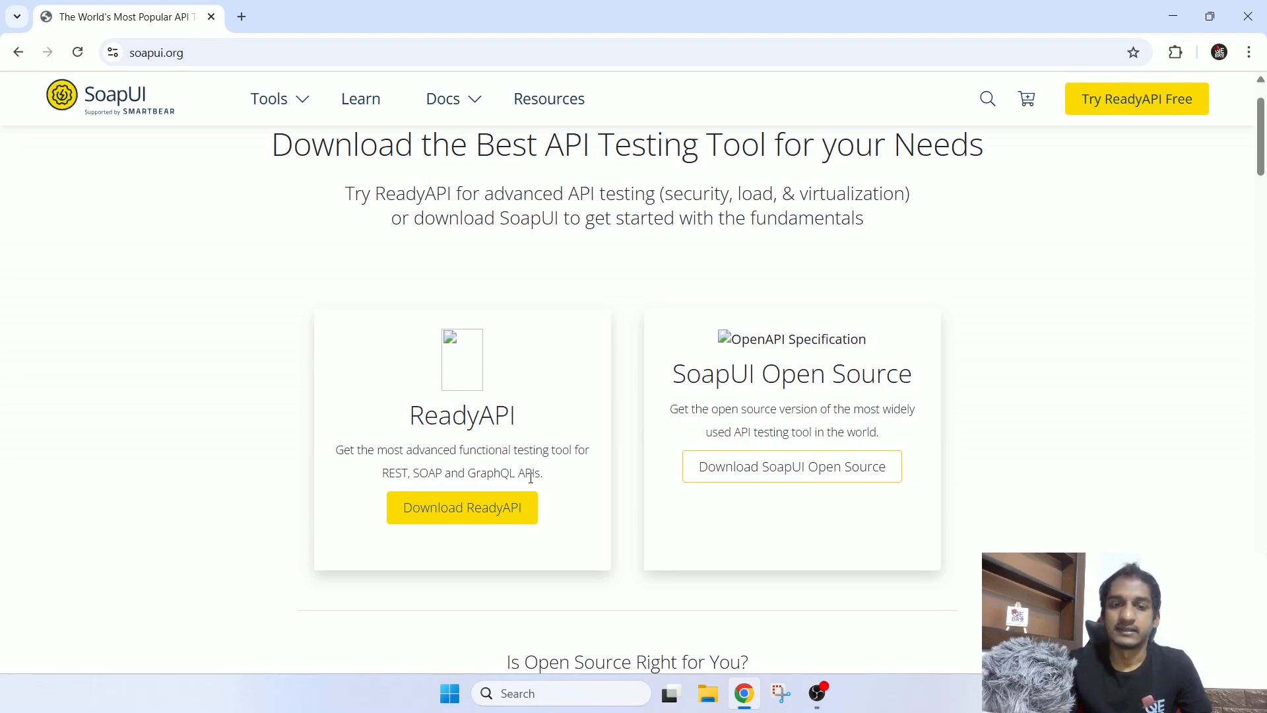
pyautogui.scroll(1, 531, 478)
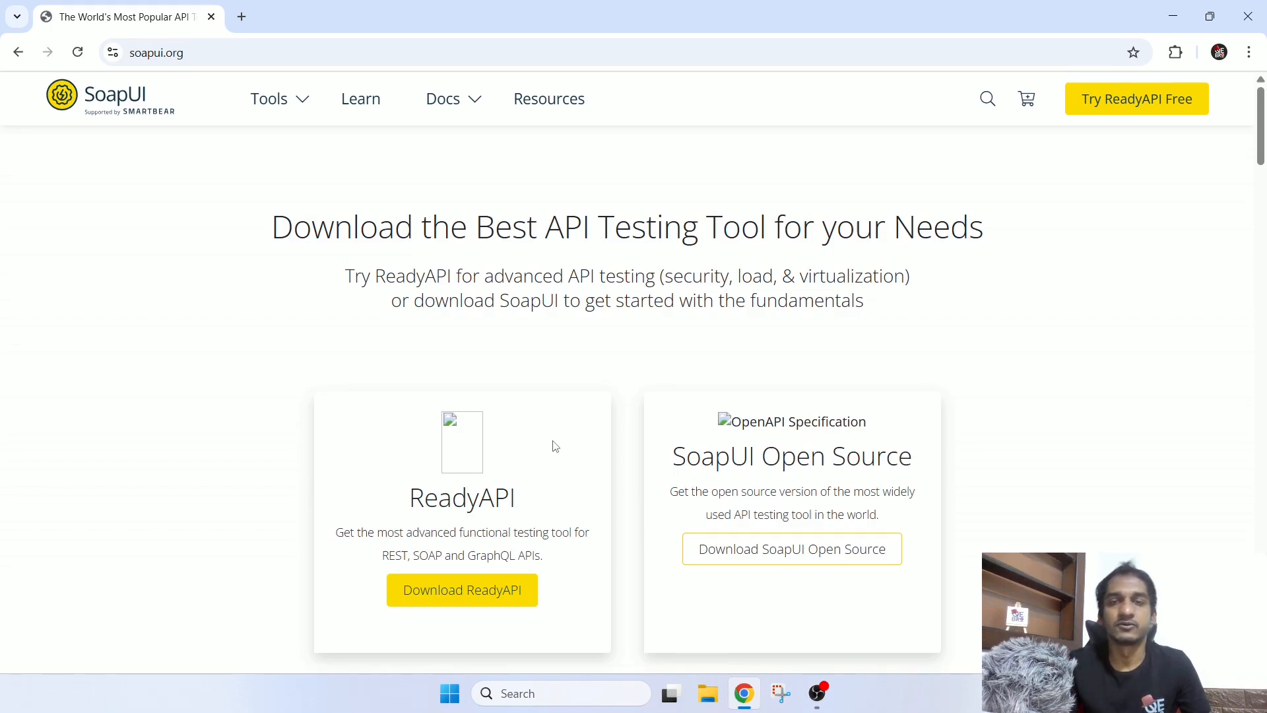
# Step: Download SoapUI Open Source and launch the SoapUI-x64-5.8.0 installer from the Downloads folder
pyautogui.click(821, 555)
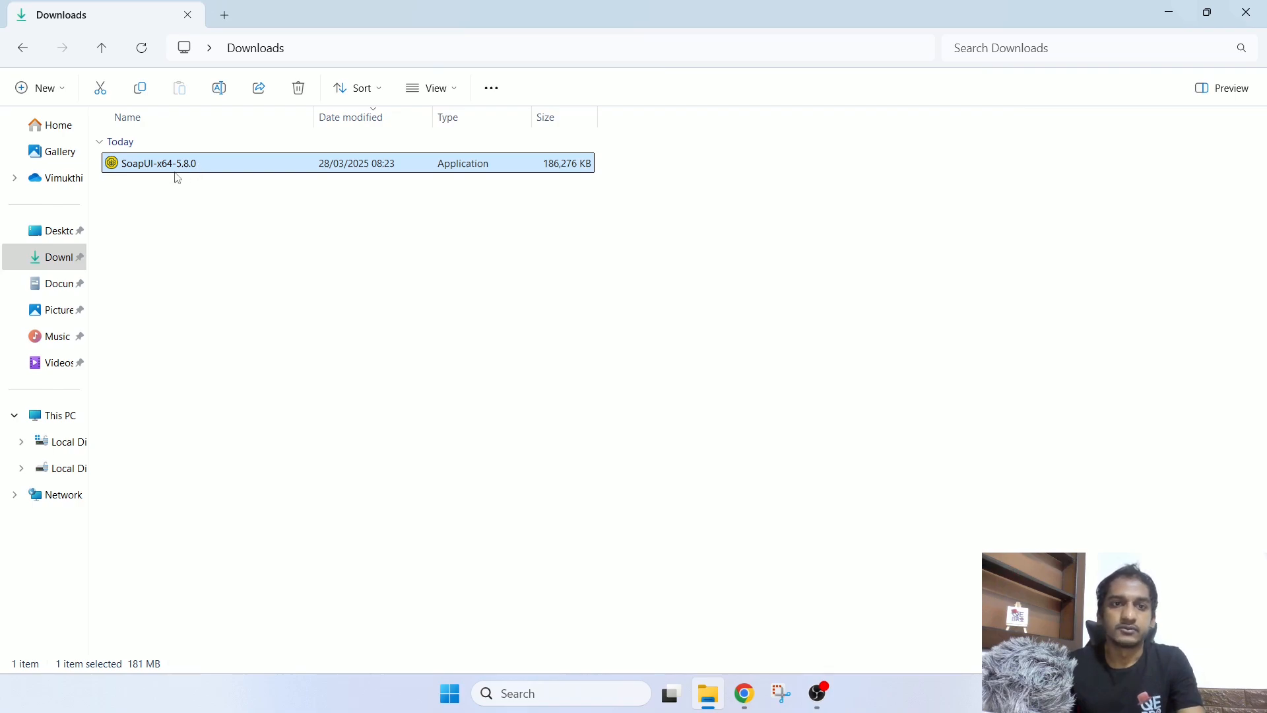
pyautogui.doubleClick(227, 165)
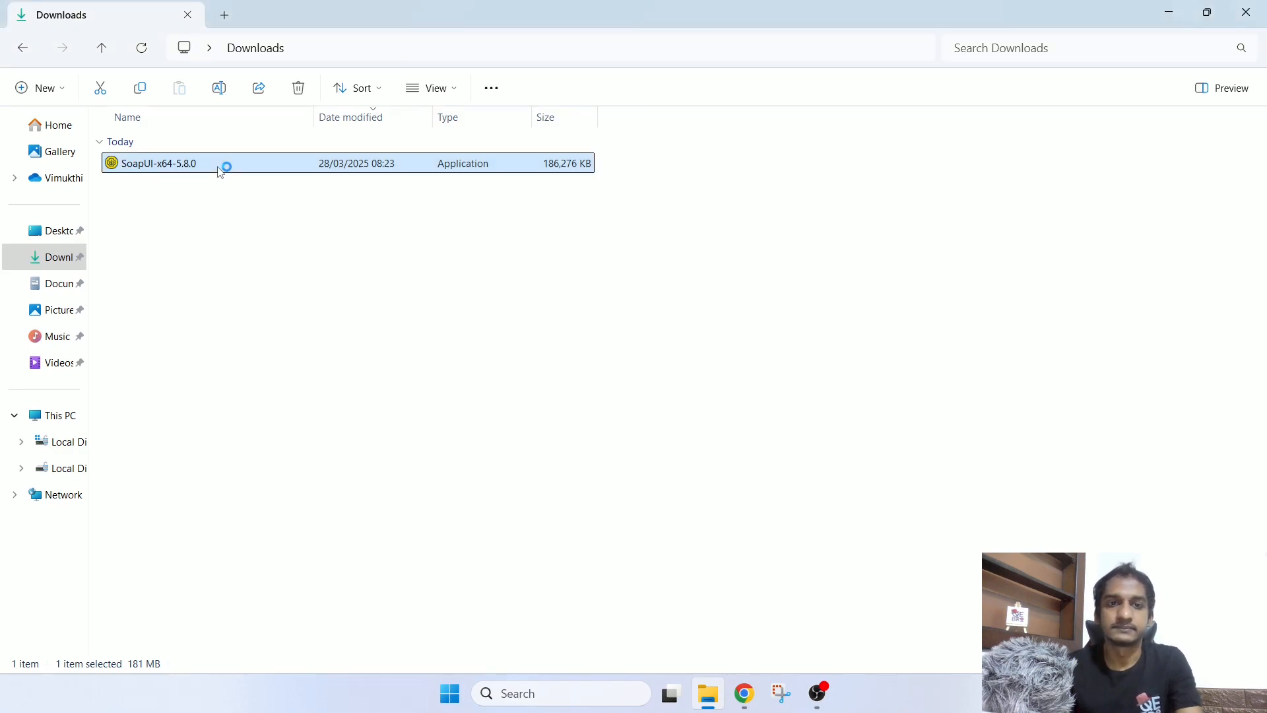
pyautogui.click(576, 491)
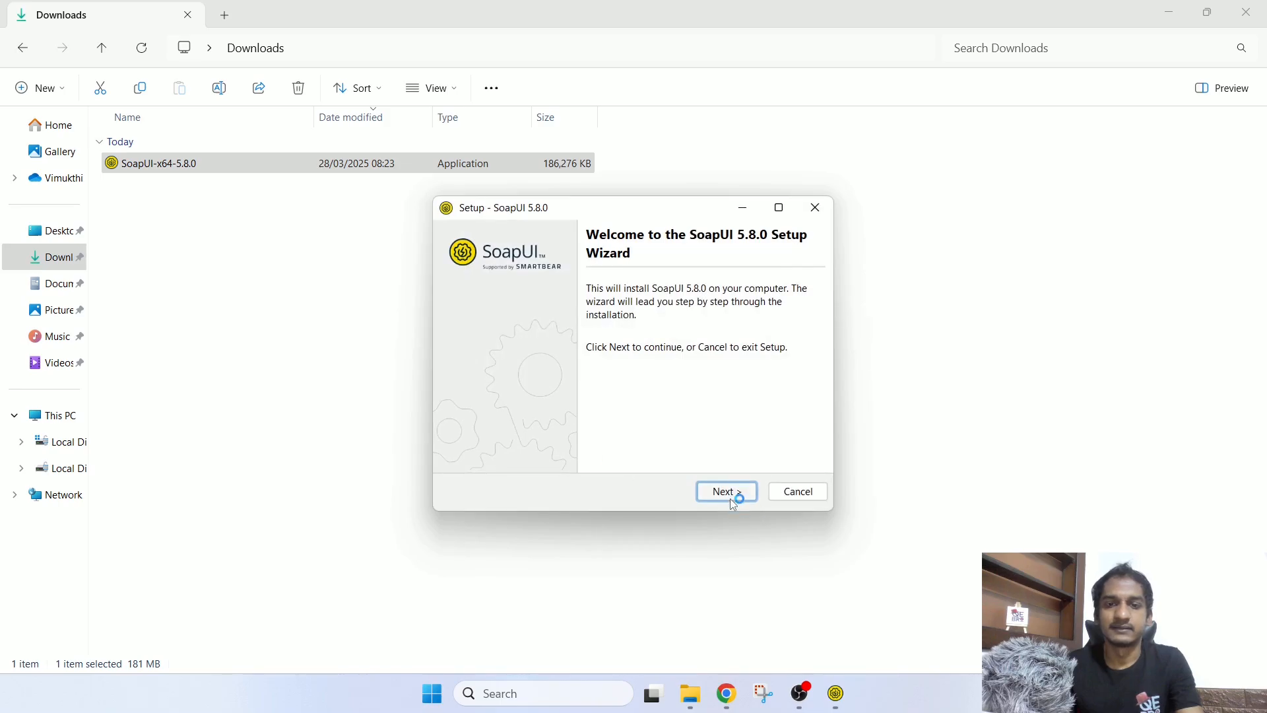
# Step: Keep the default SoapUI installation directory and exclude the Tutorials component from the setup
pyautogui.click(731, 499)
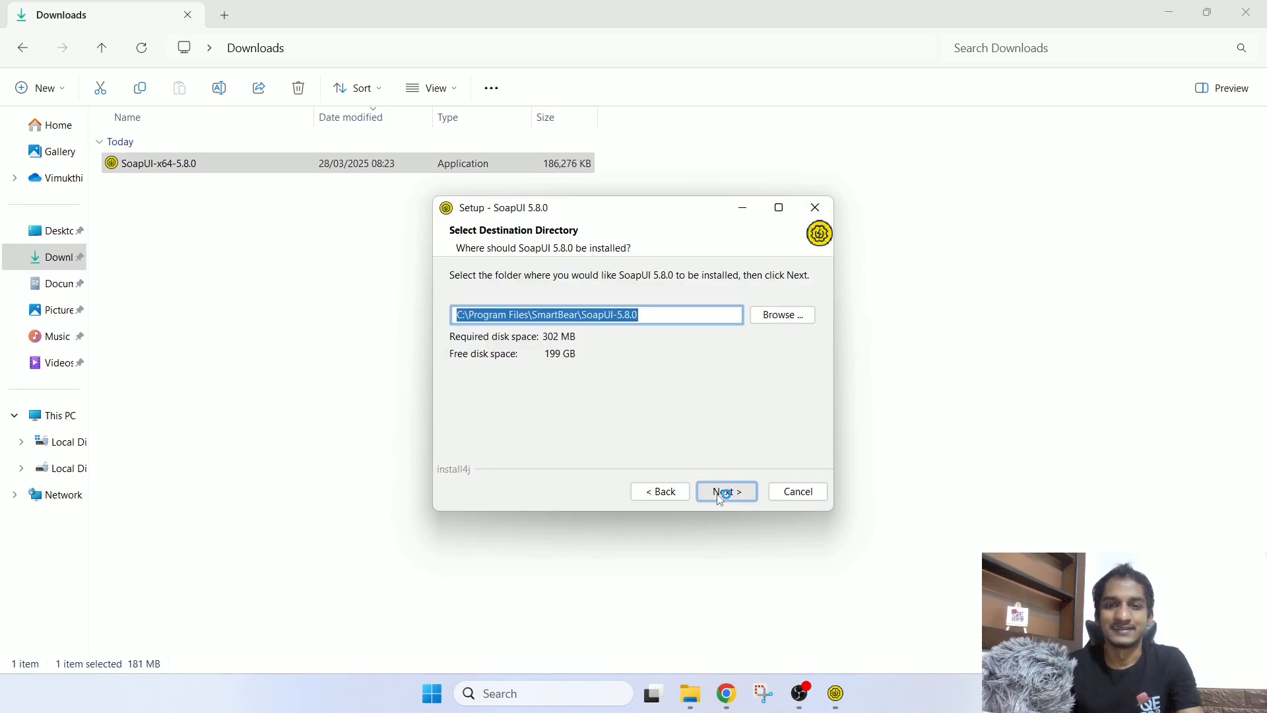
pyautogui.click(721, 497)
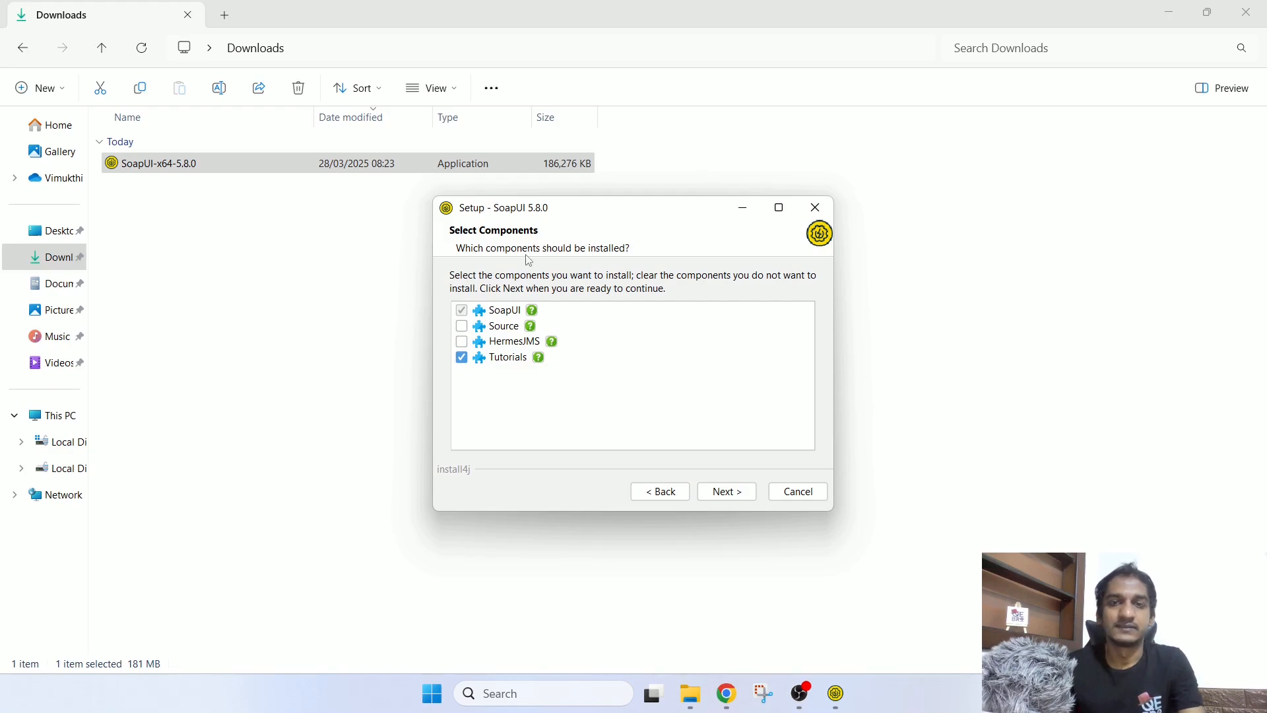
pyautogui.click(464, 357)
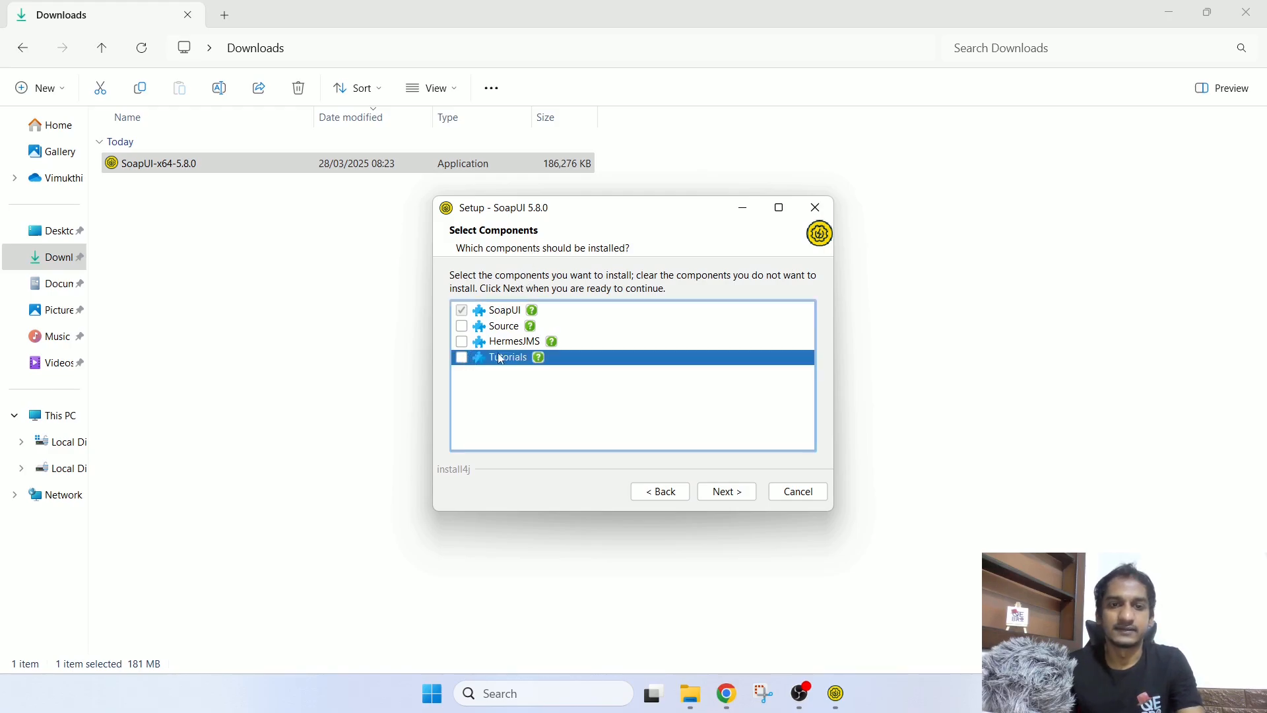
pyautogui.click(726, 491)
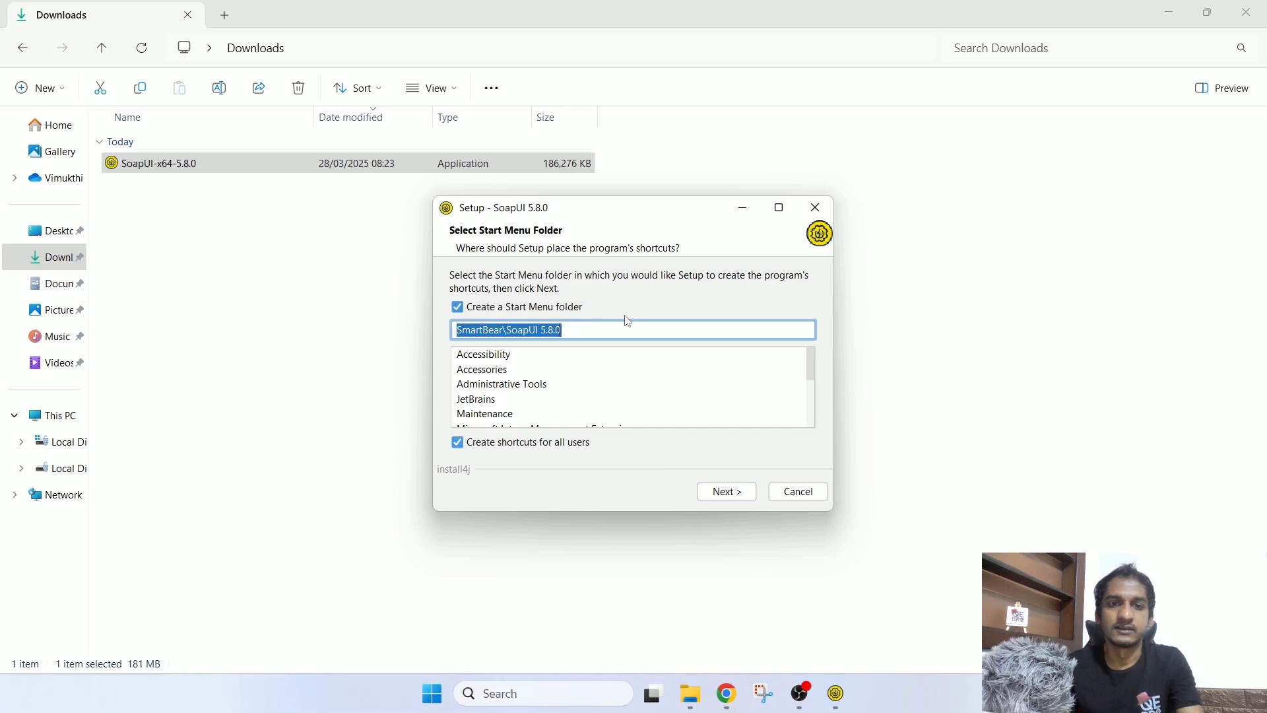
# Step: Disable the Start Menu folder and the desktop icon, and complete the SoapUI 5.8.0 installation
pyautogui.click(457, 307)
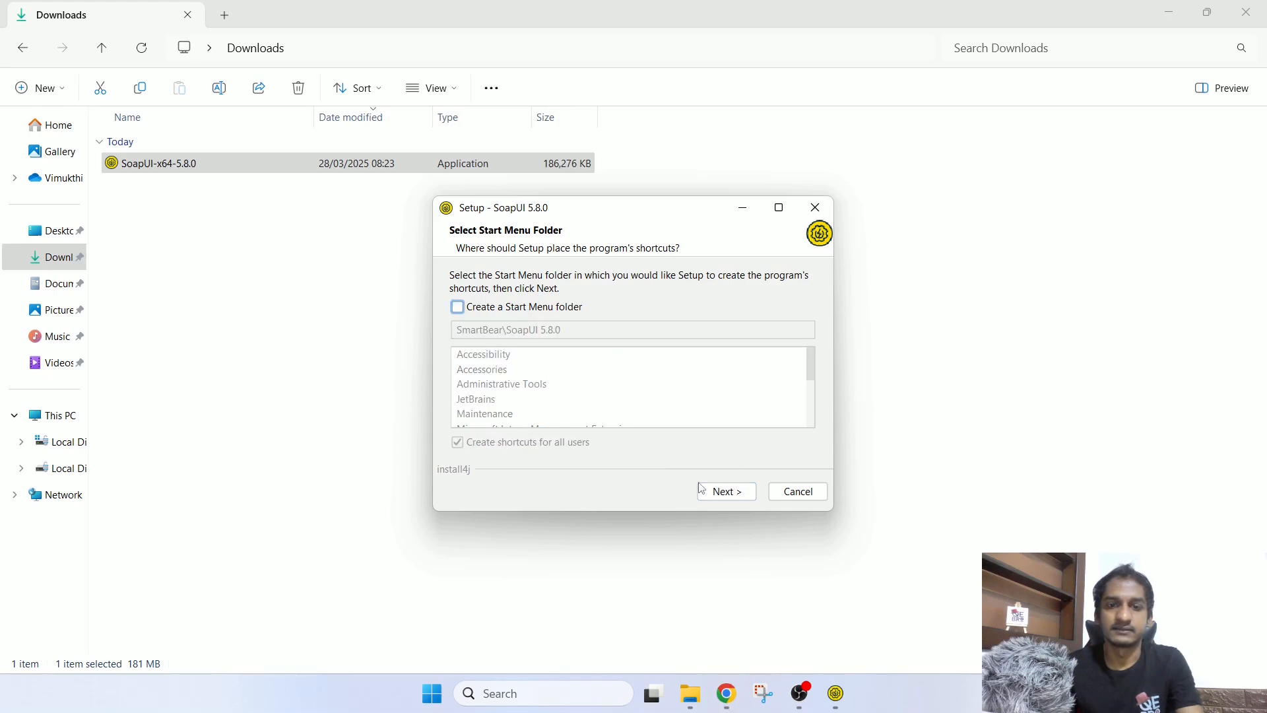
pyautogui.click(725, 491)
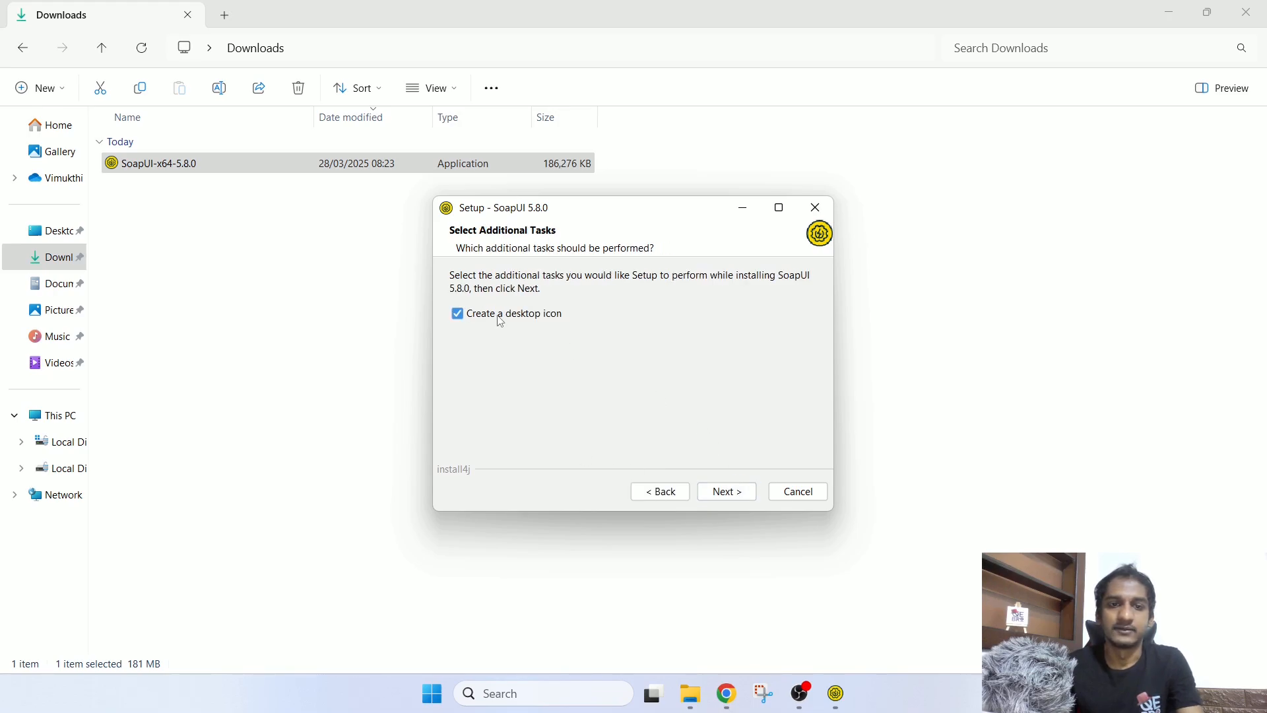
pyautogui.click(501, 321)
pyautogui.click(726, 491)
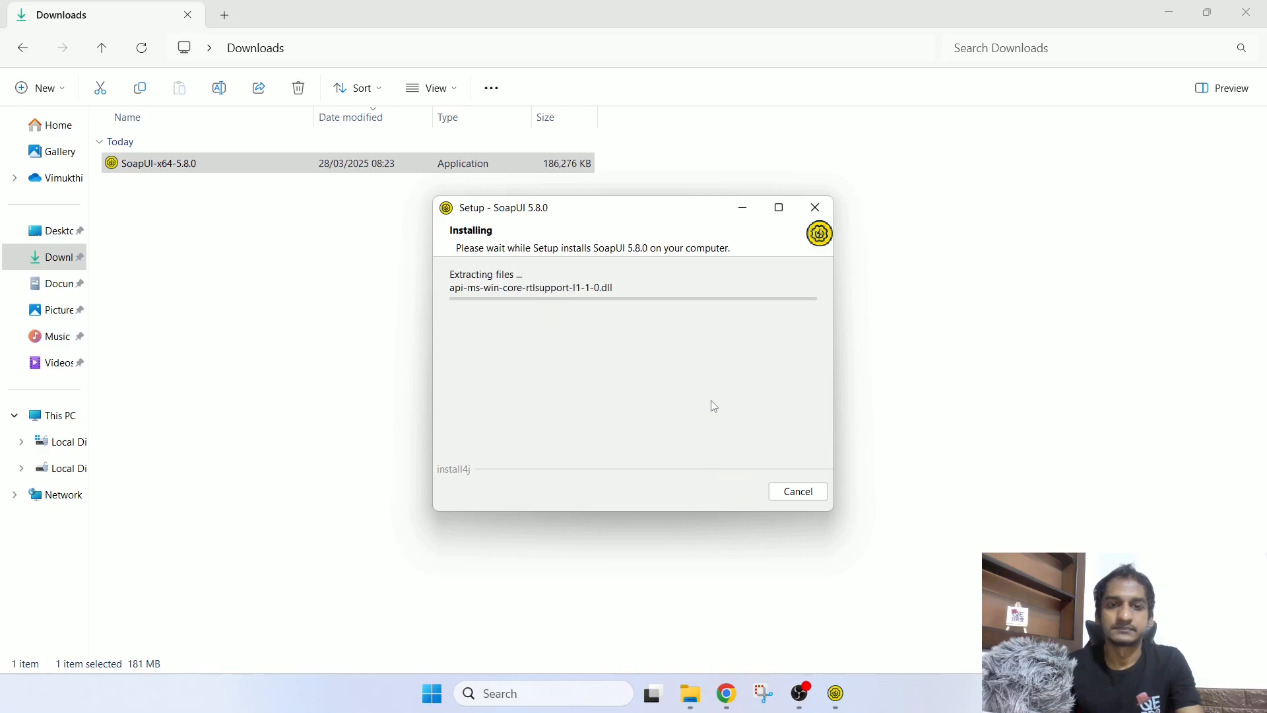
pyautogui.click(791, 497)
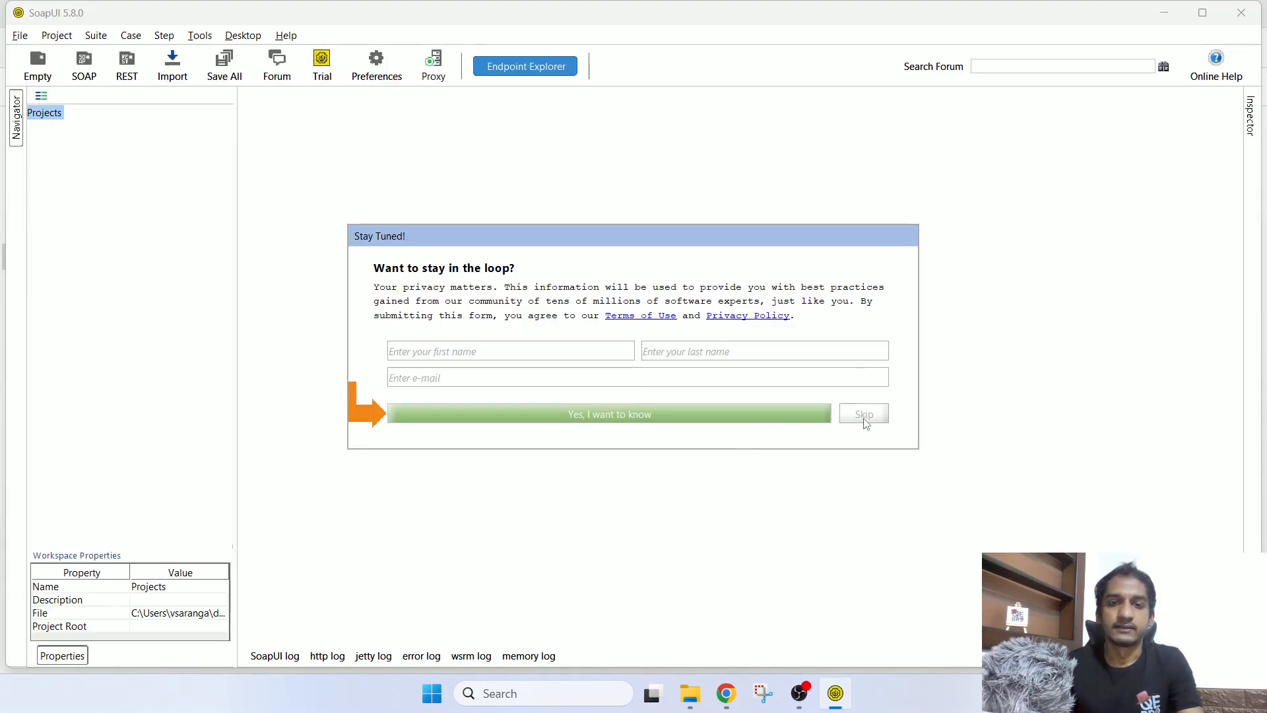
# Step: Skip the newsletter sign-up, close the Endpoint Explorer and the SoapUI Start Page, and maximize the window
pyautogui.click(865, 415)
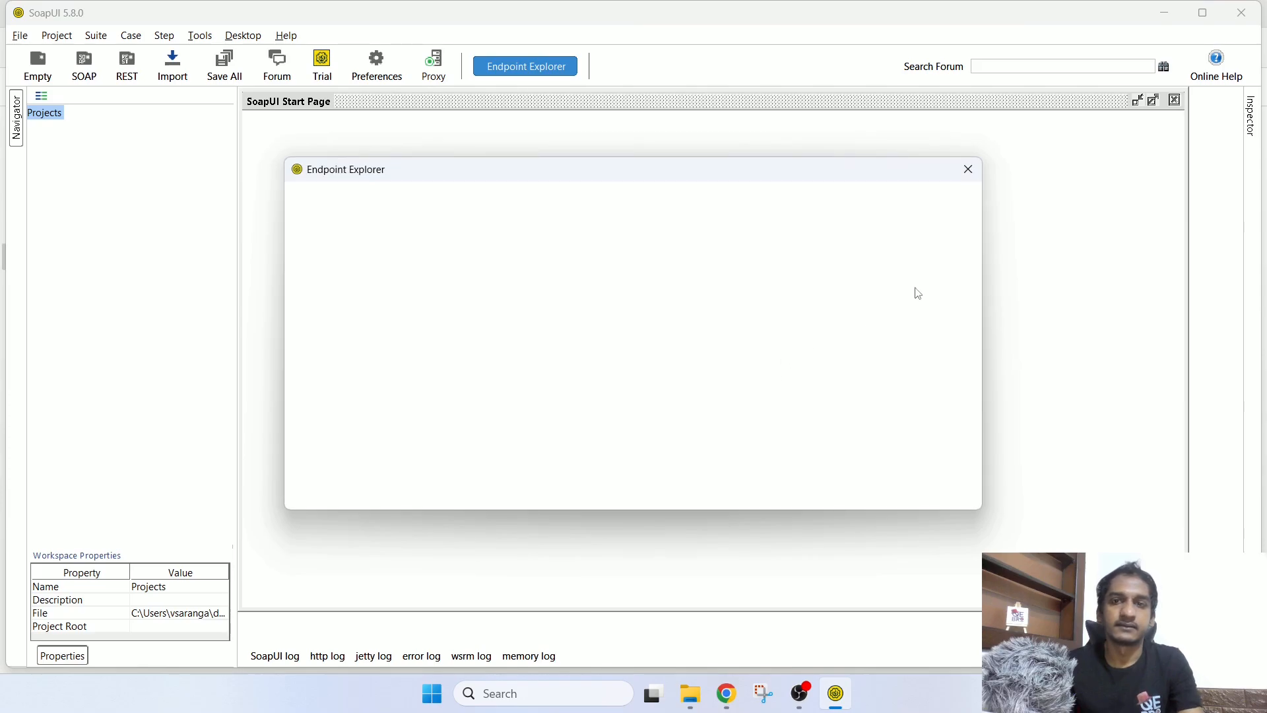
pyautogui.click(968, 172)
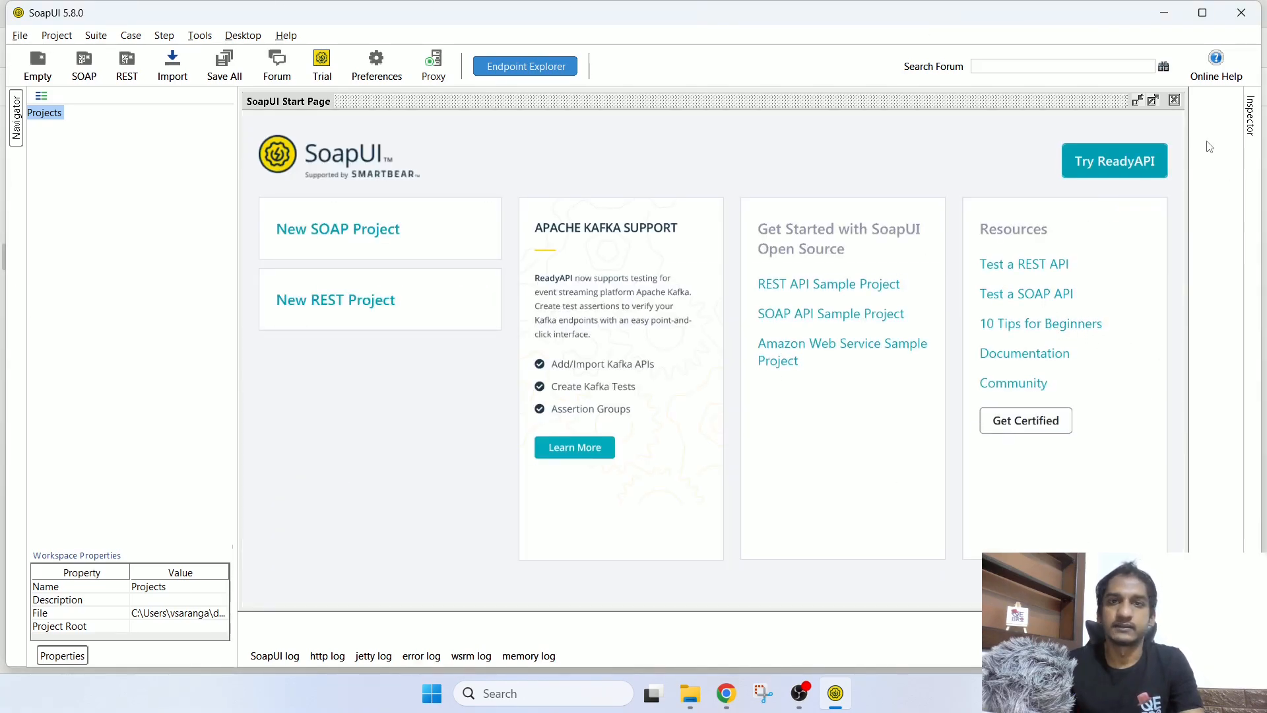
pyautogui.click(1174, 100)
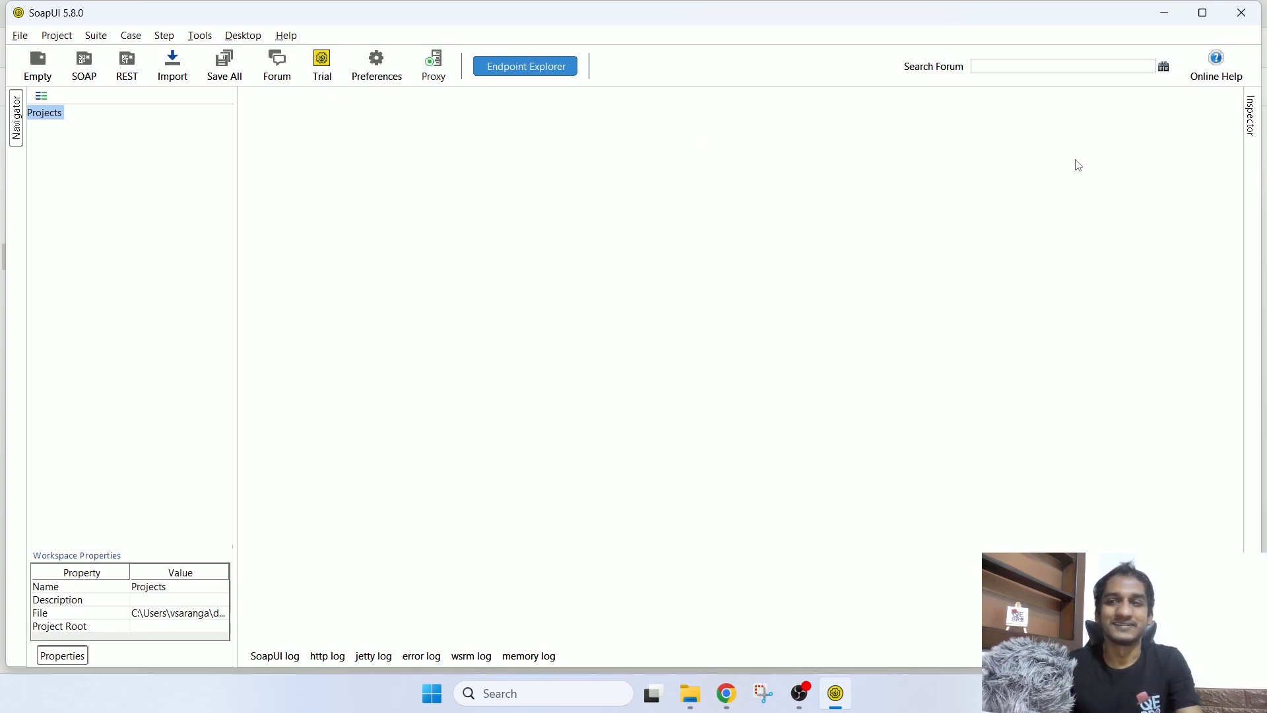
pyautogui.click(1202, 13)
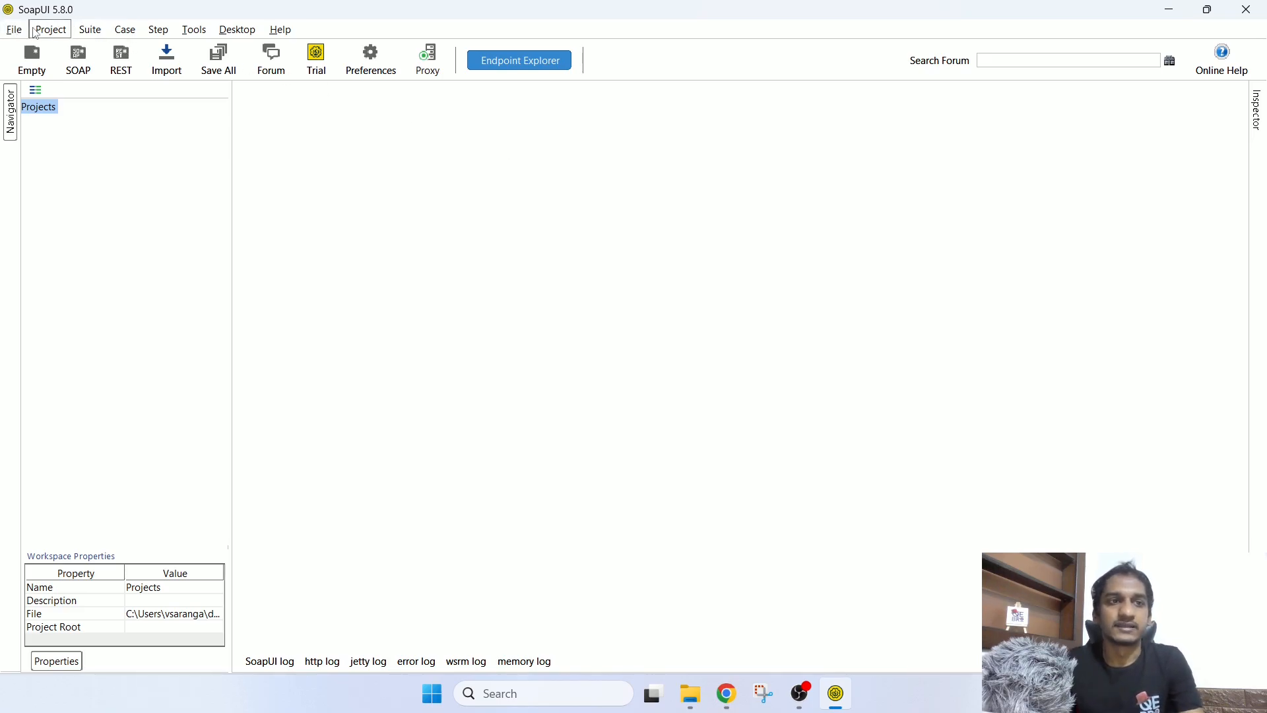
pyautogui.click(12, 30)
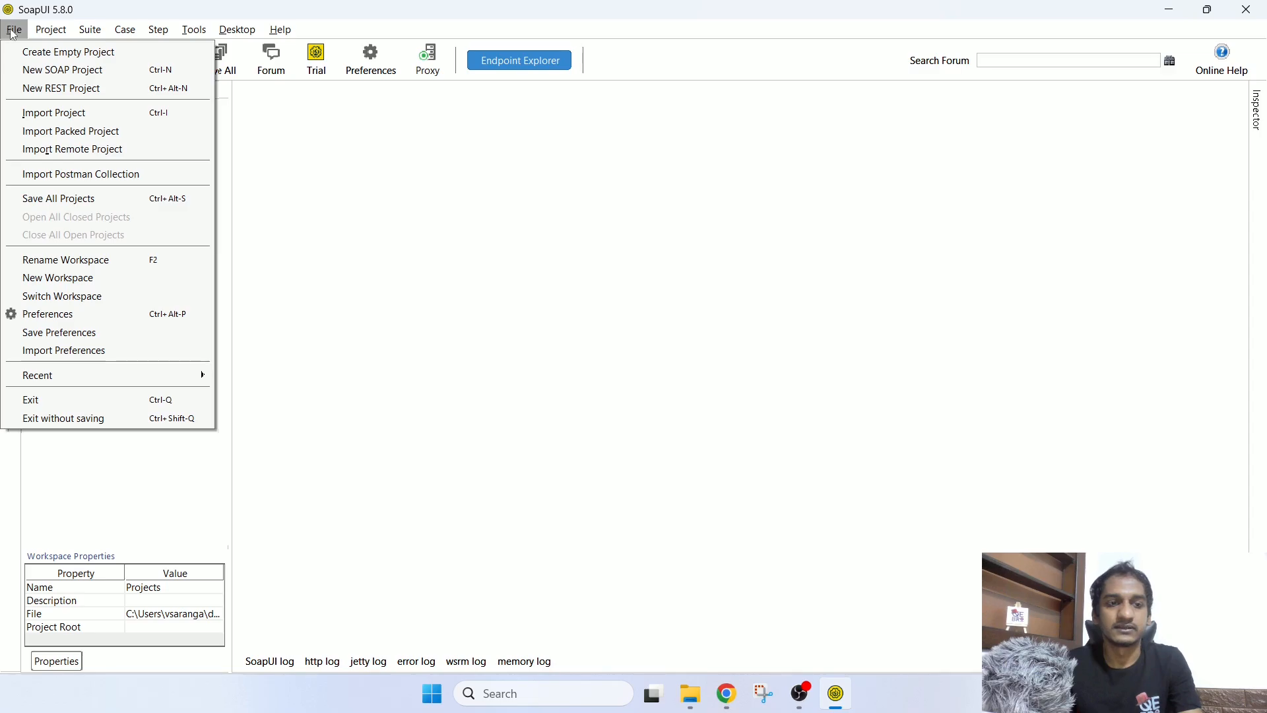
pyautogui.moveTo(55, 31)
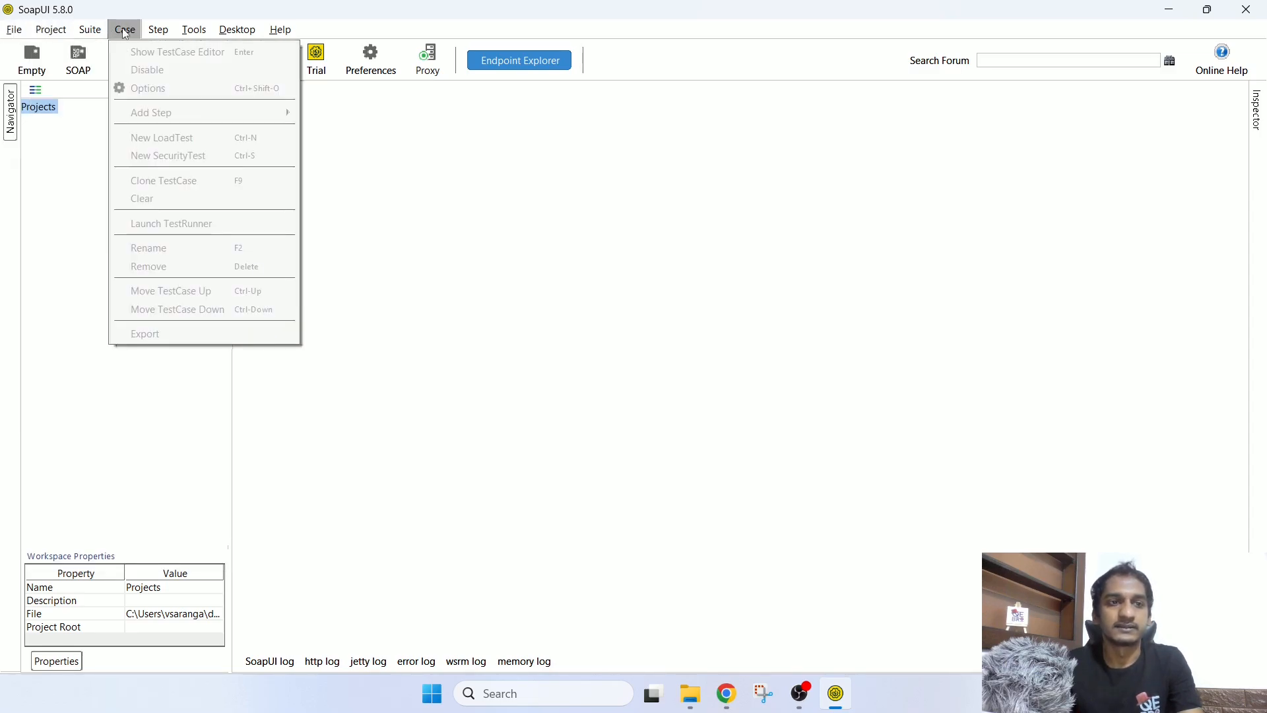
pyautogui.press('Escape')
pyautogui.click(160, 32)
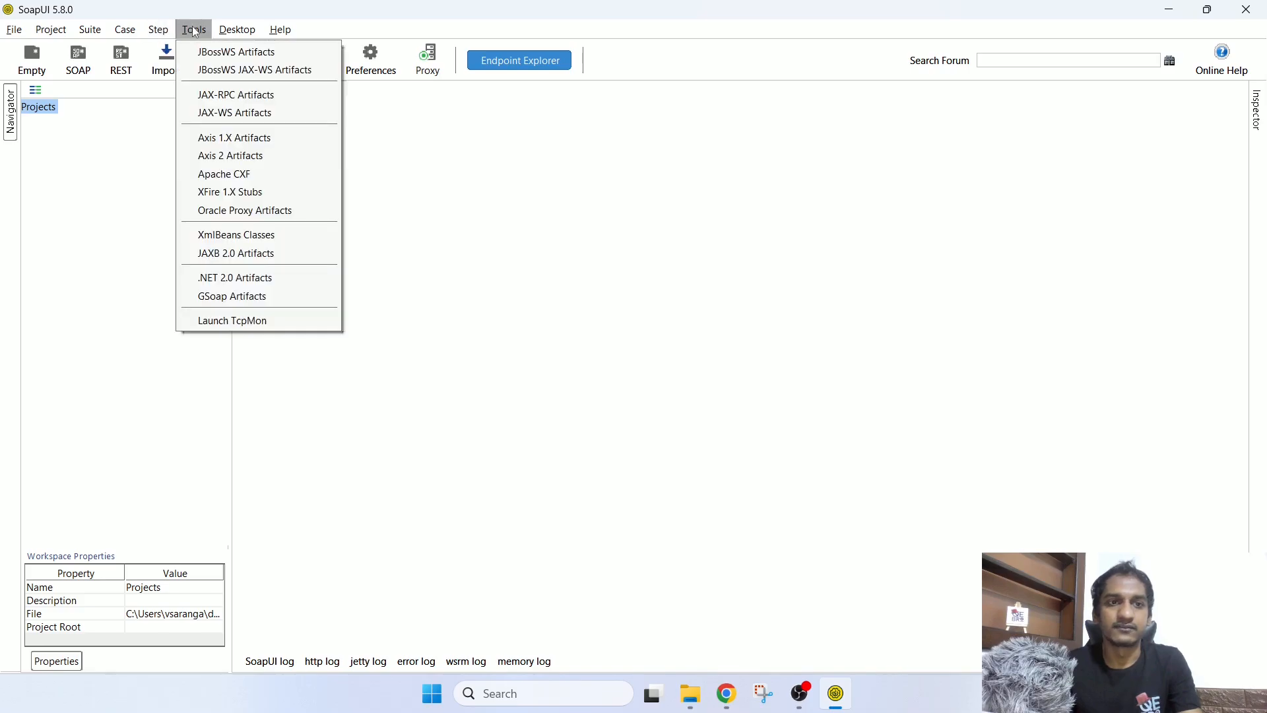
pyautogui.moveTo(237, 34)
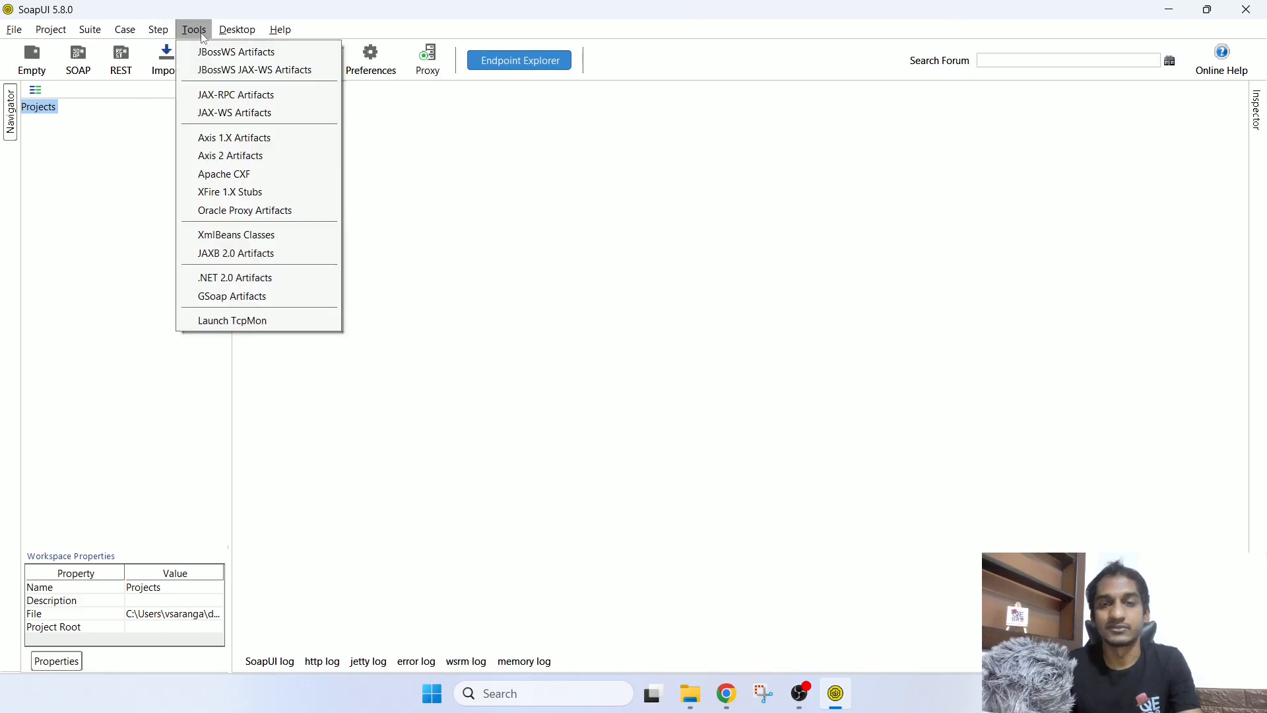
pyautogui.click(767, 283)
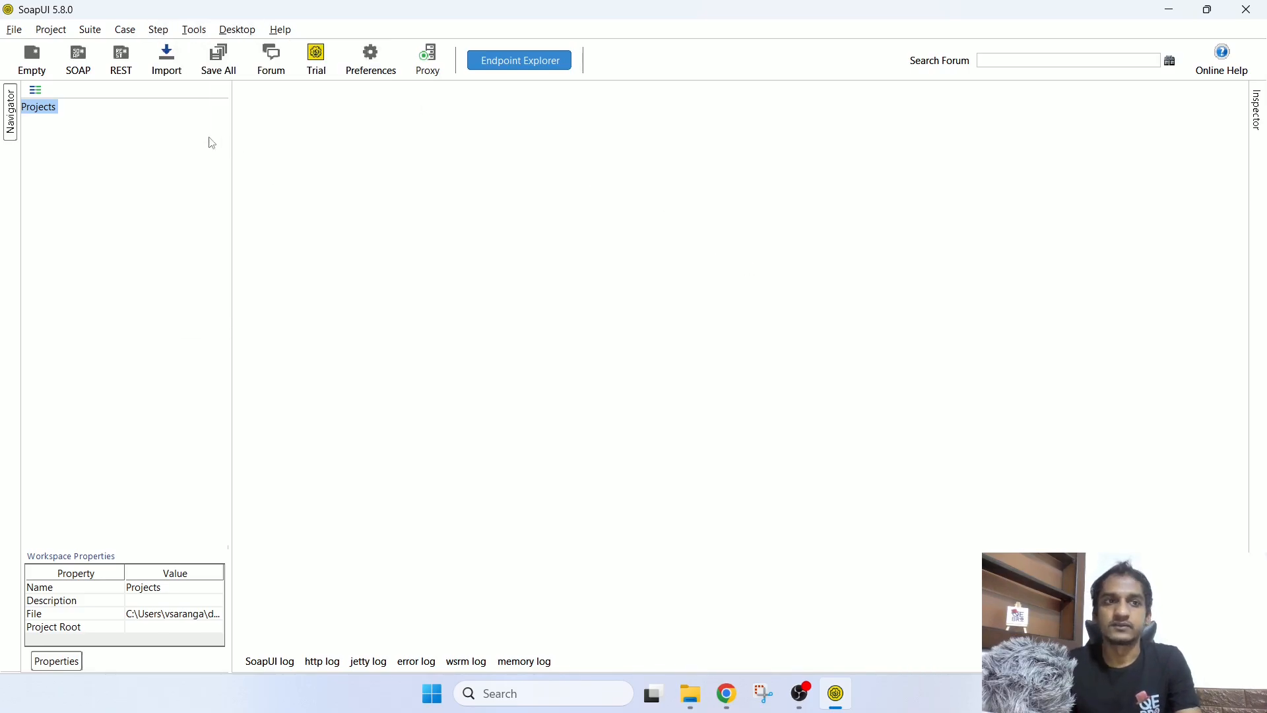
pyautogui.click(134, 130)
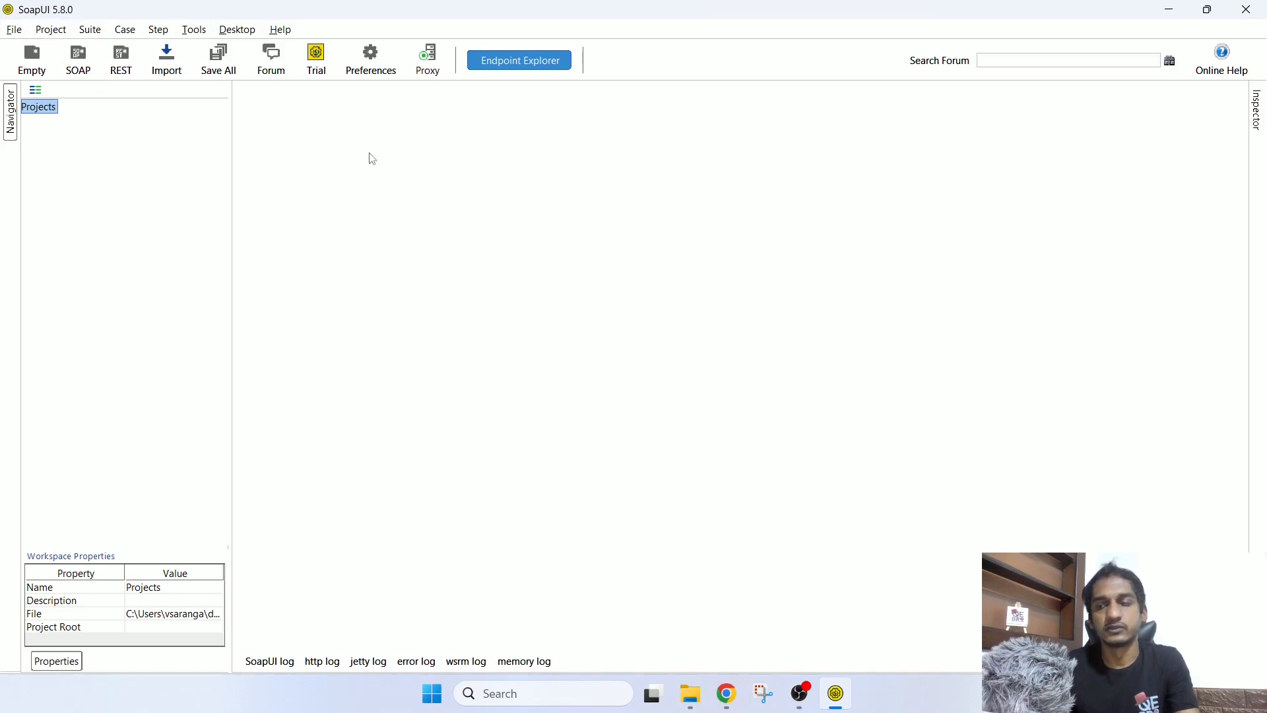
# Step: Collapse and restore the Navigator pane, and resize it to about a quarter of the window width
pyautogui.click(12, 123)
pyautogui.click(9, 122)
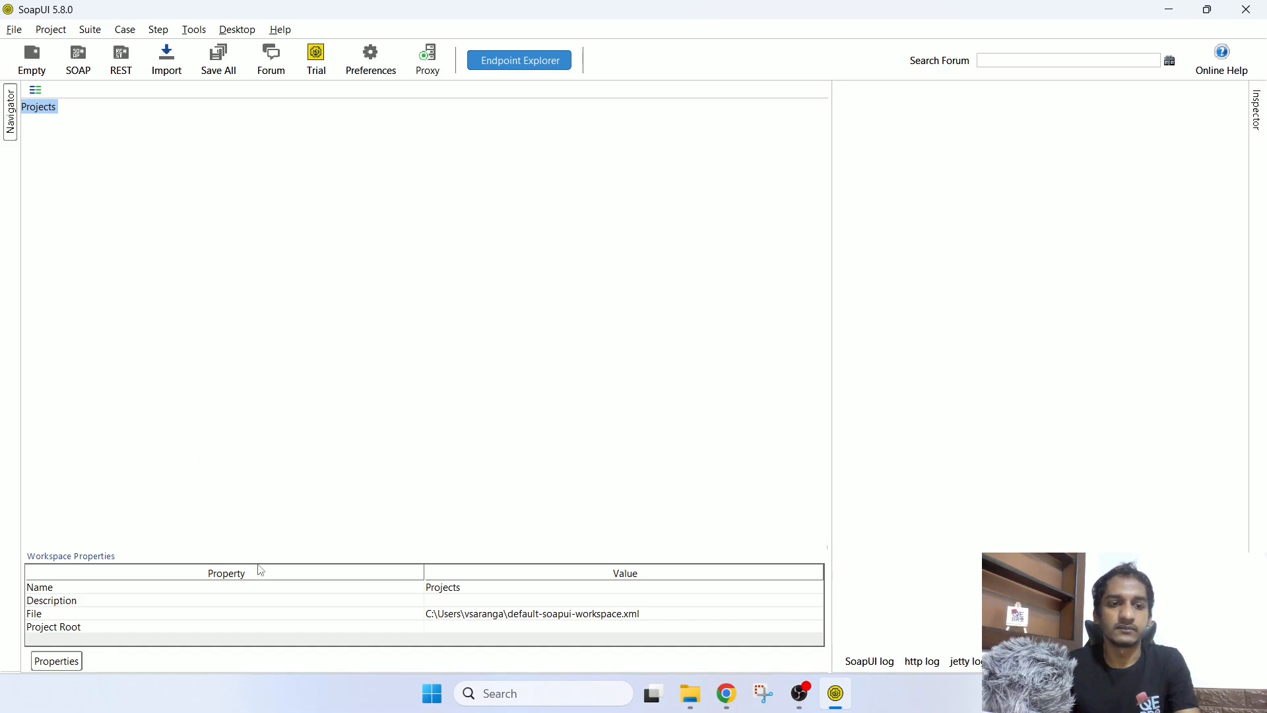
pyautogui.click(56, 110)
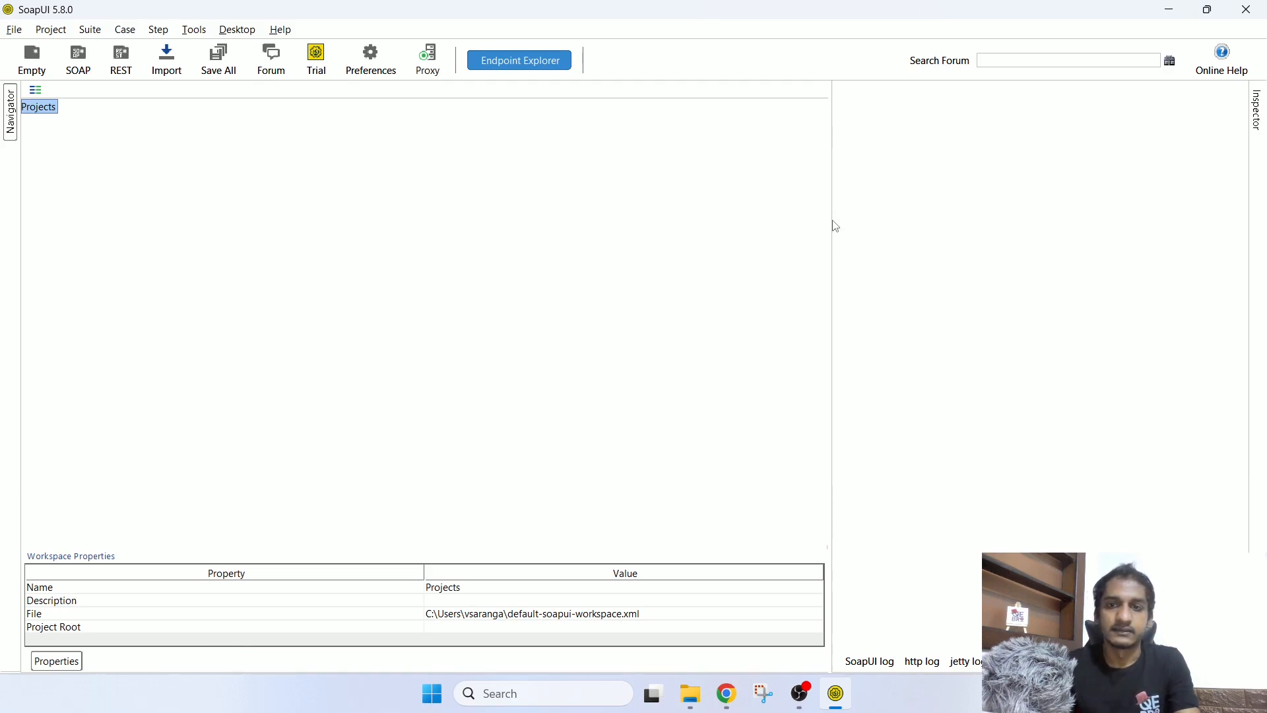
pyautogui.moveTo(832, 218); pyautogui.dragTo(319, 229)
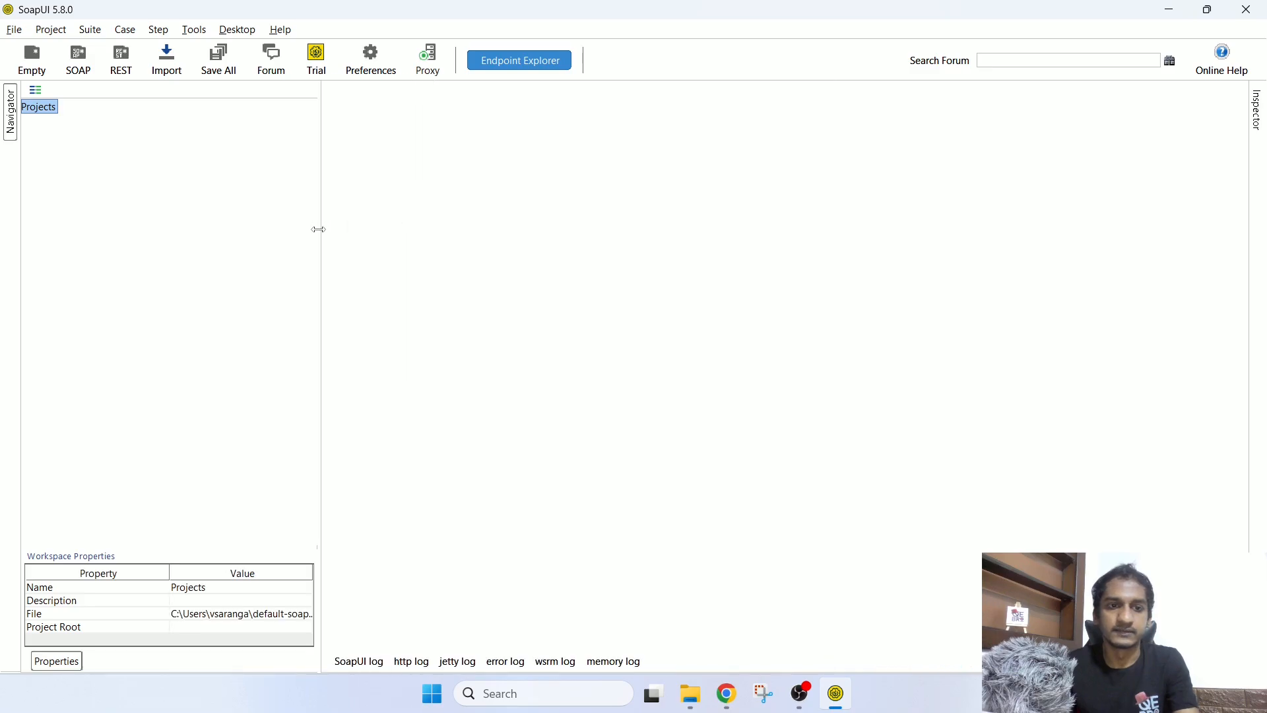
# Step: View the SoapUI, http, jetty, error, wsrm and memory logs, and return to the SoapUI log
pyautogui.click(377, 662)
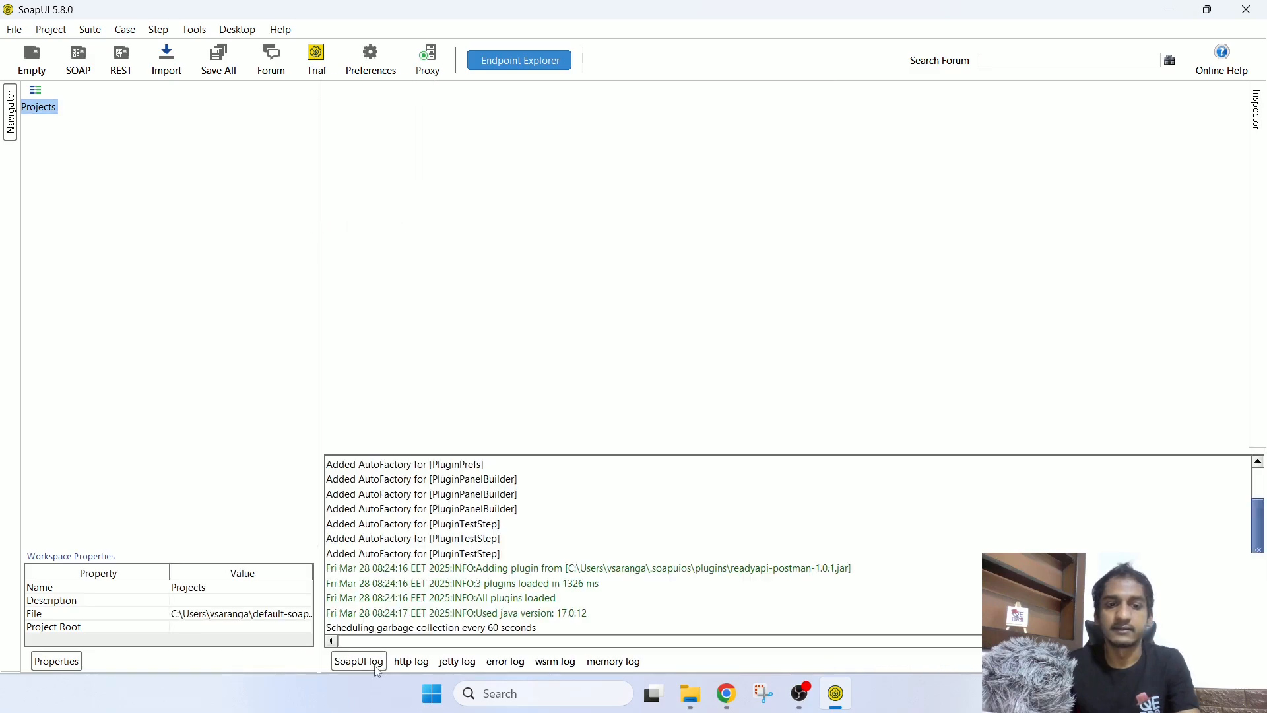
pyautogui.click(415, 664)
pyautogui.click(458, 662)
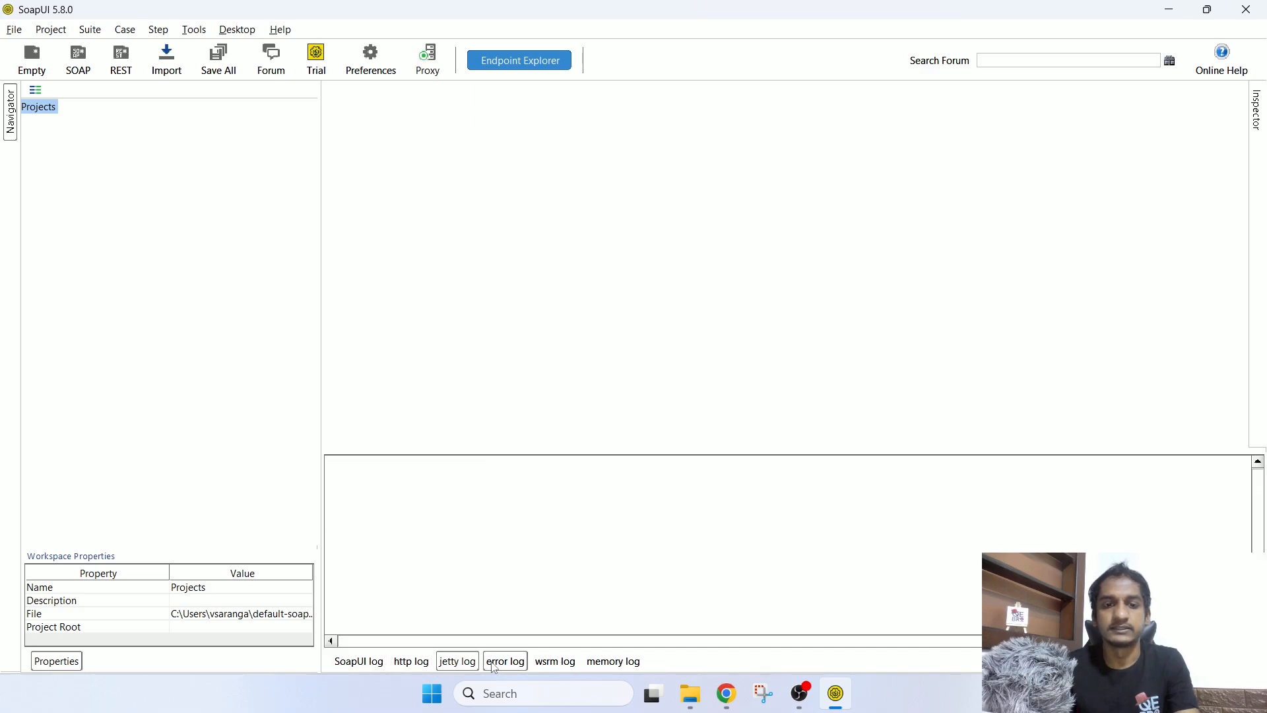
pyautogui.click(505, 662)
pyautogui.click(555, 663)
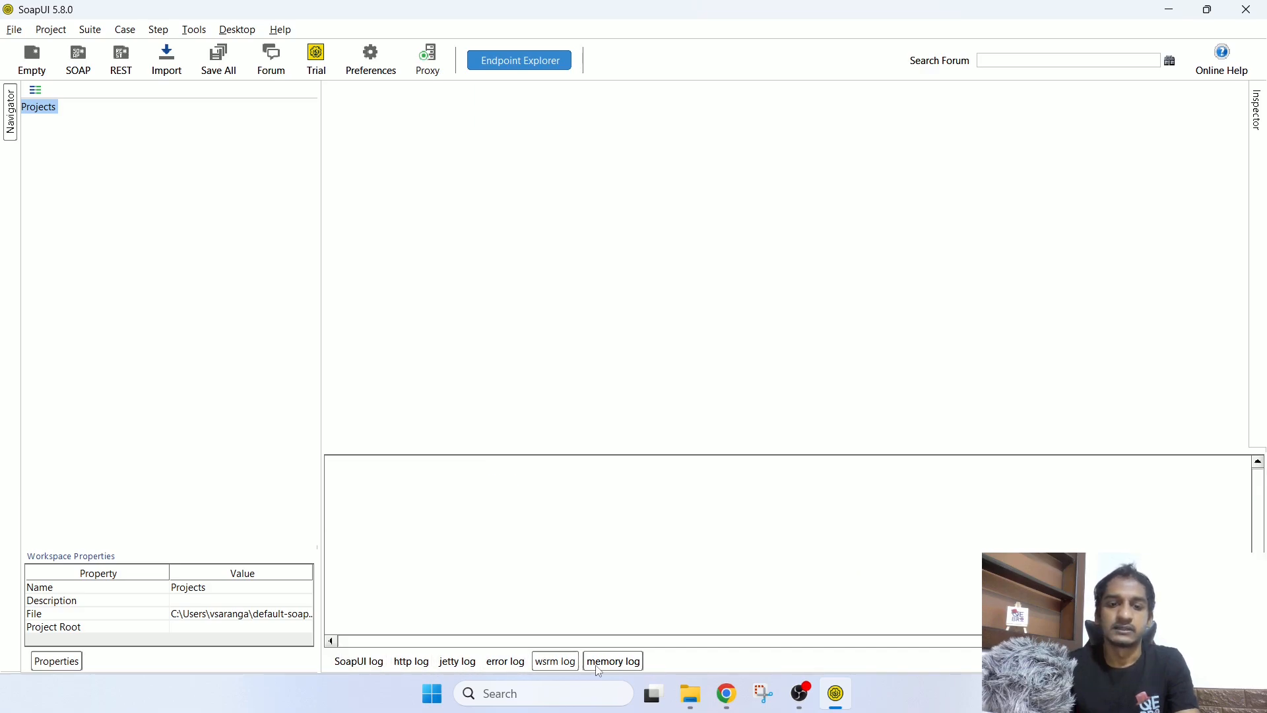
pyautogui.click(618, 669)
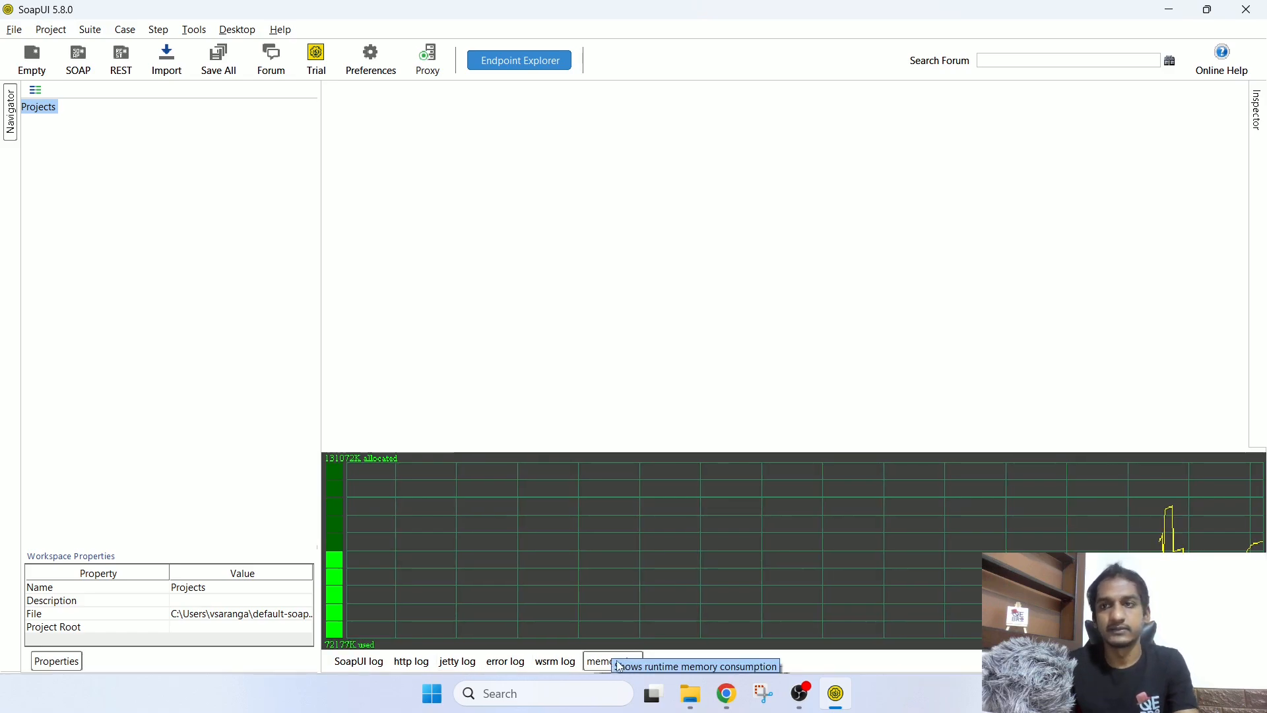
pyautogui.click(370, 662)
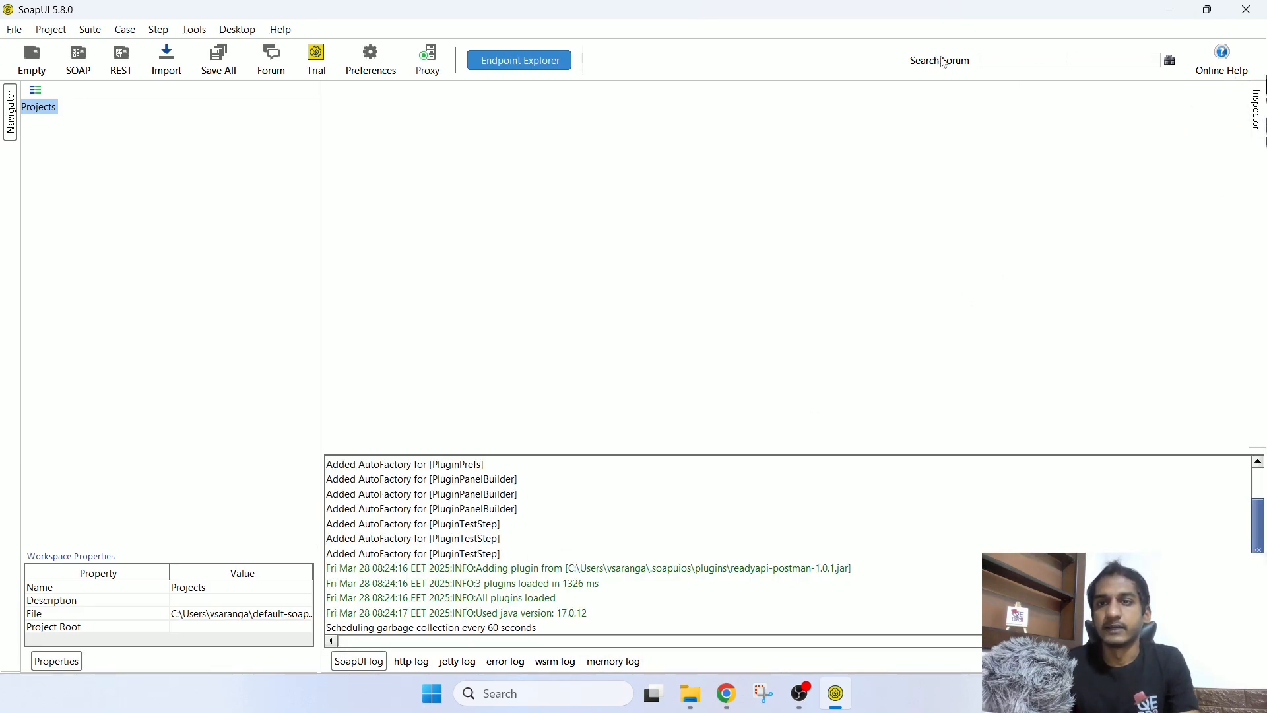
# Step: Open the SoapUI online help page in the browser and switch back to SoapUI
pyautogui.click(1223, 56)
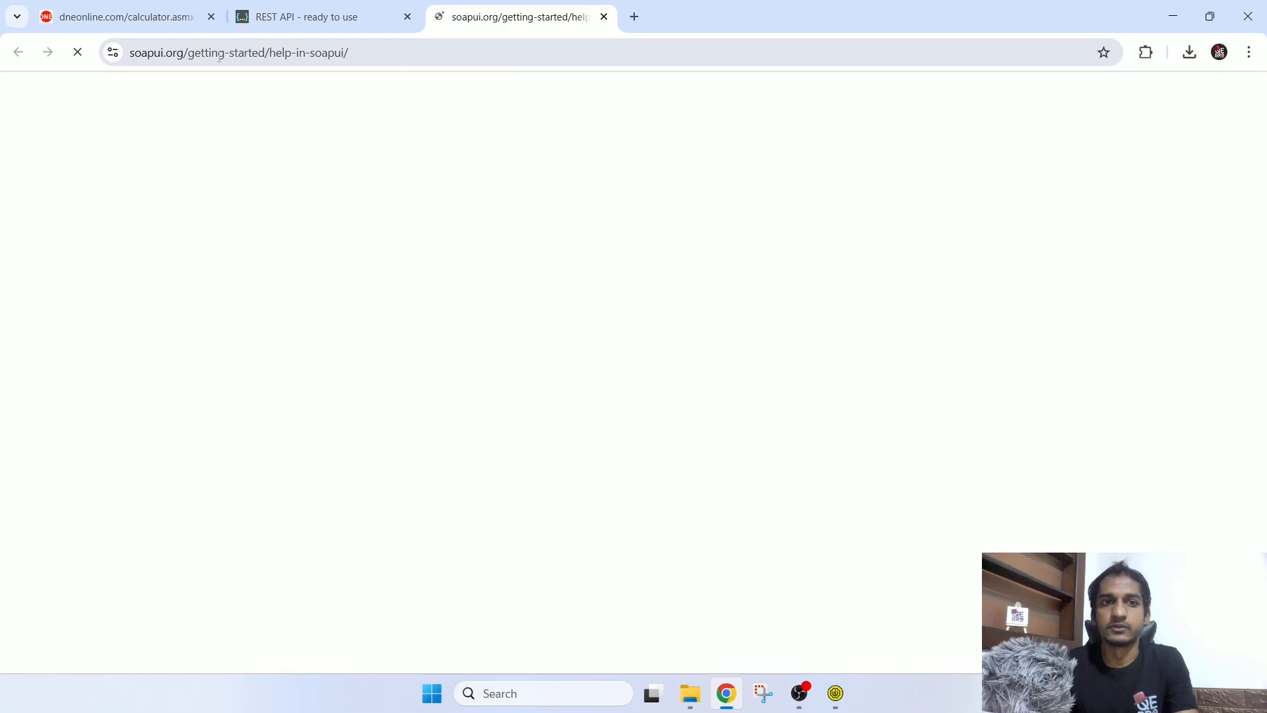
pyautogui.moveTo(220, 57); pyautogui.dragTo(441, 61)
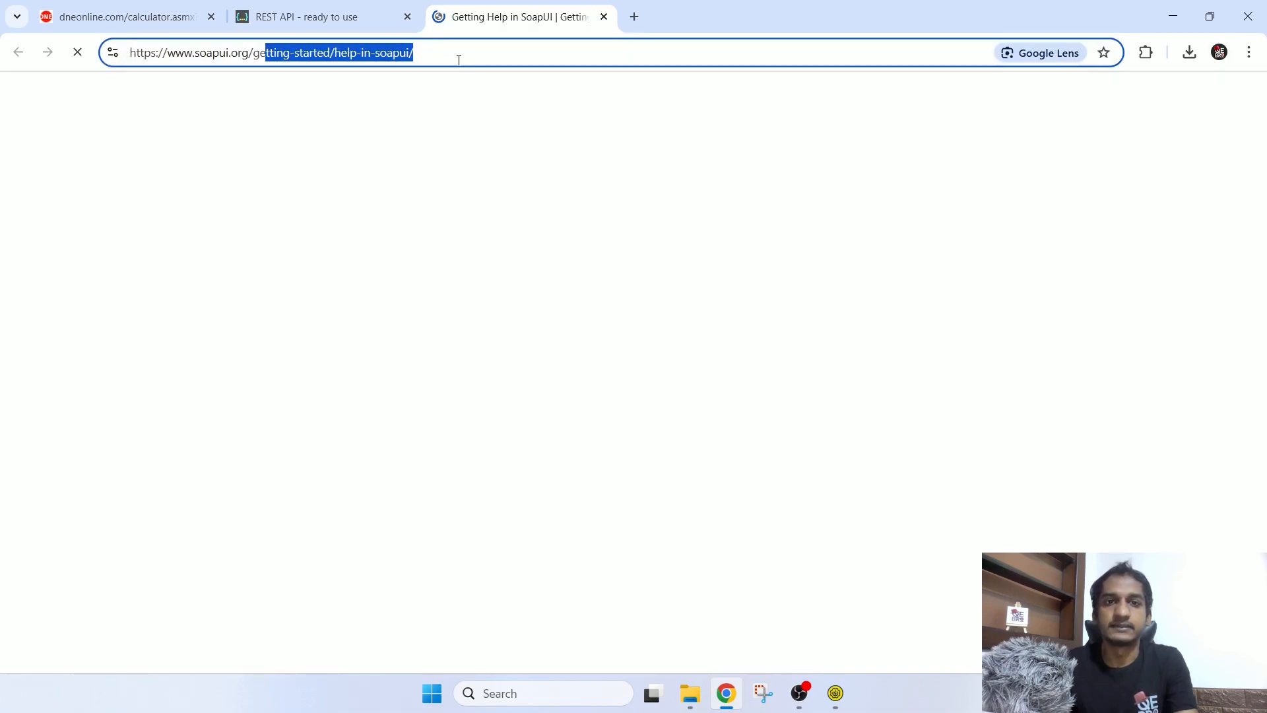
pyautogui.click(460, 60)
pyautogui.hotkey('alt', 'Tab')
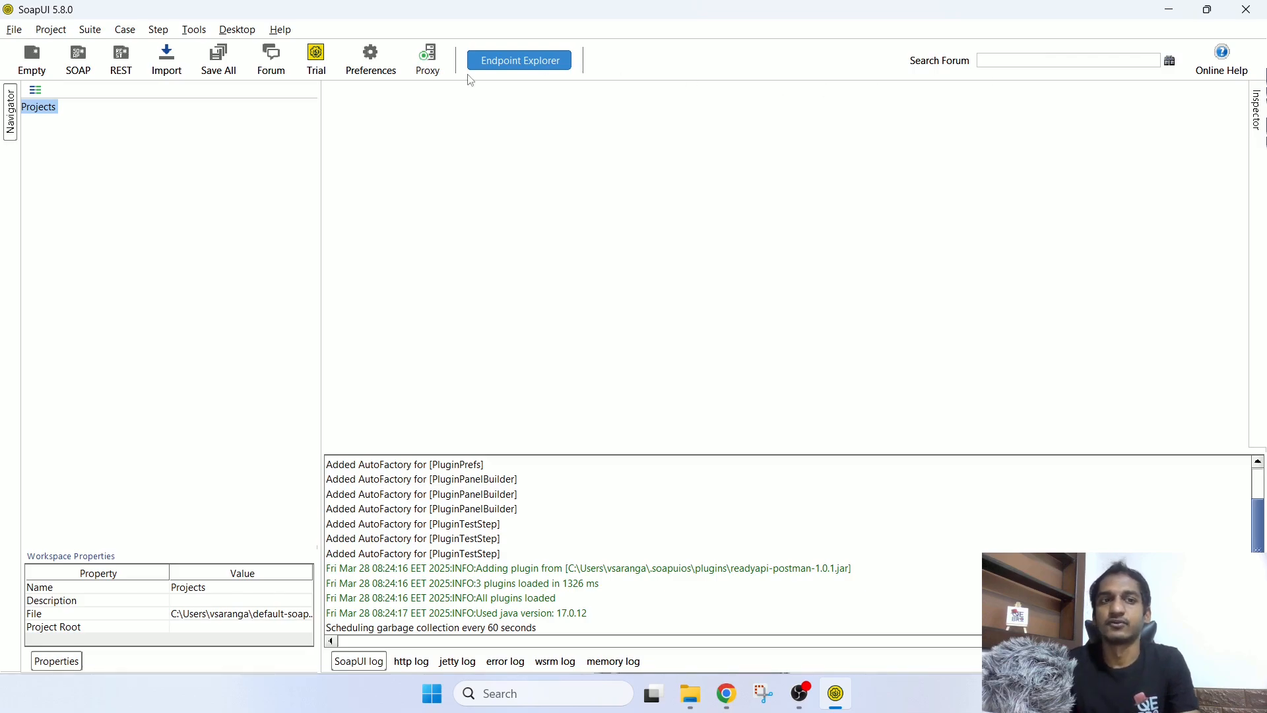
# Step: Open the SmartBear Community forum in the browser, and skim the Help in SoapUI page on soapui.org
pyautogui.click(270, 66)
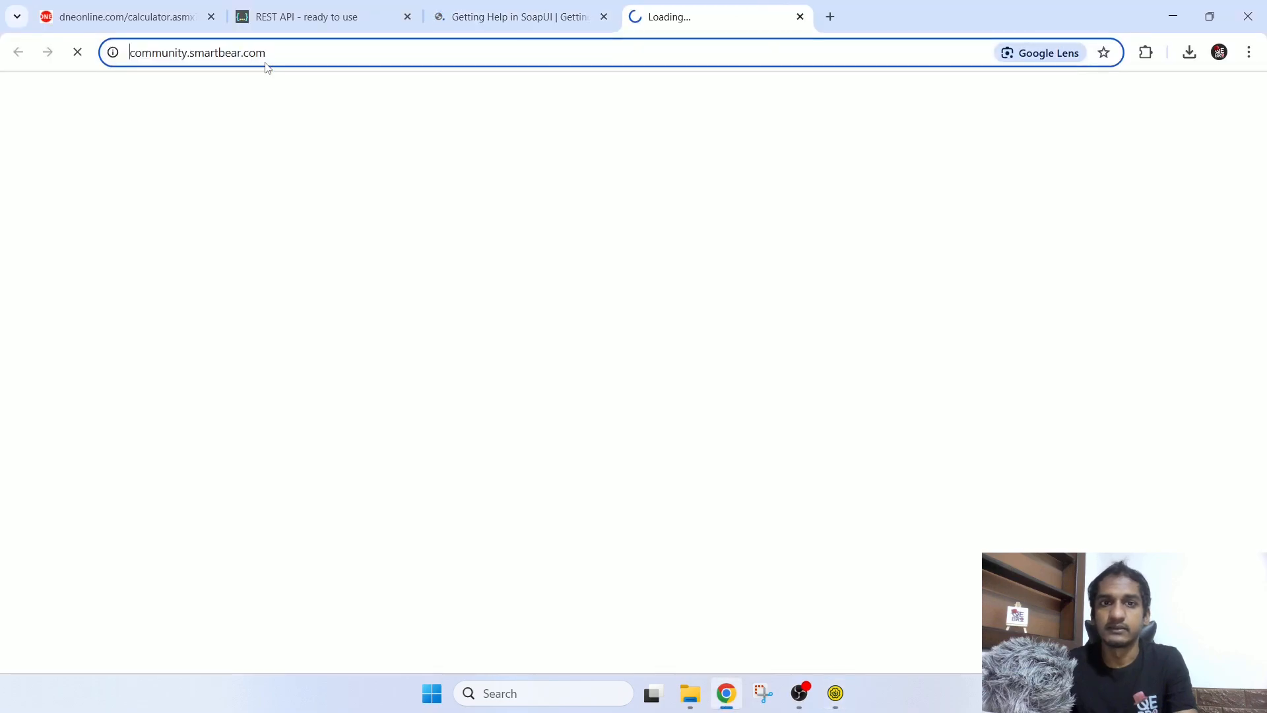
pyautogui.moveTo(167, 56); pyautogui.dragTo(455, 58)
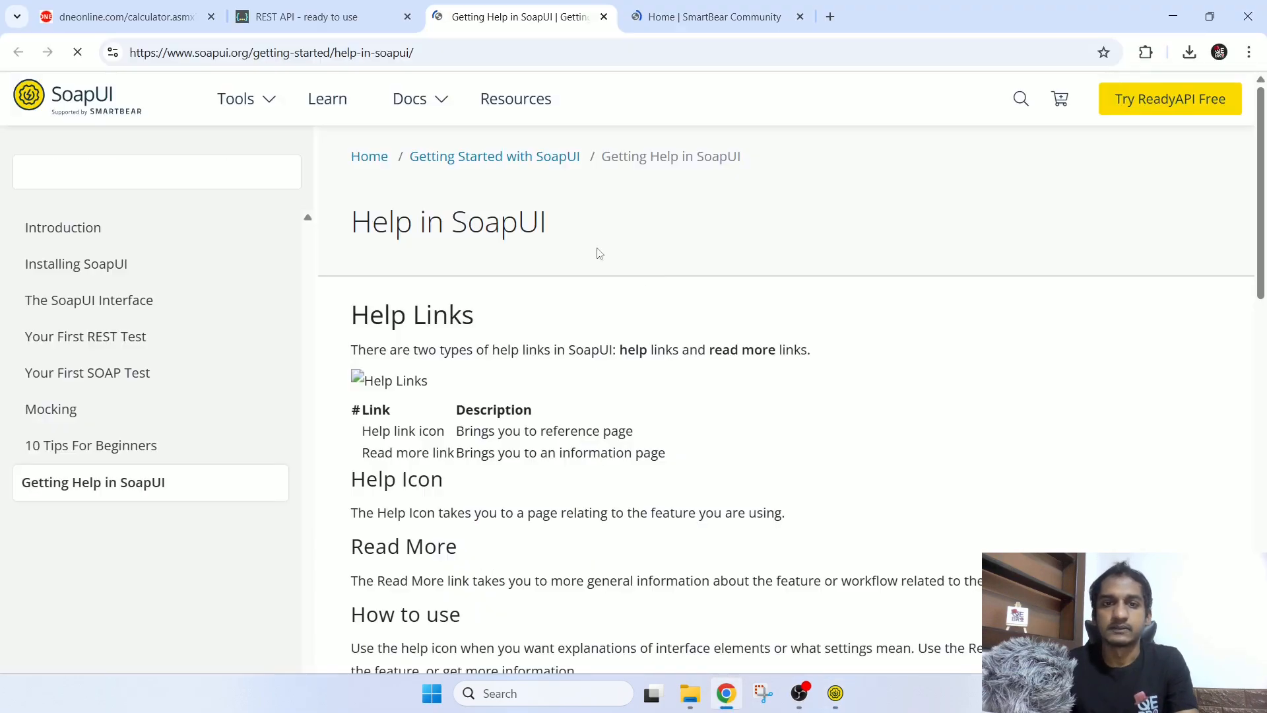
pyautogui.scroll(-5, 1006, 266)
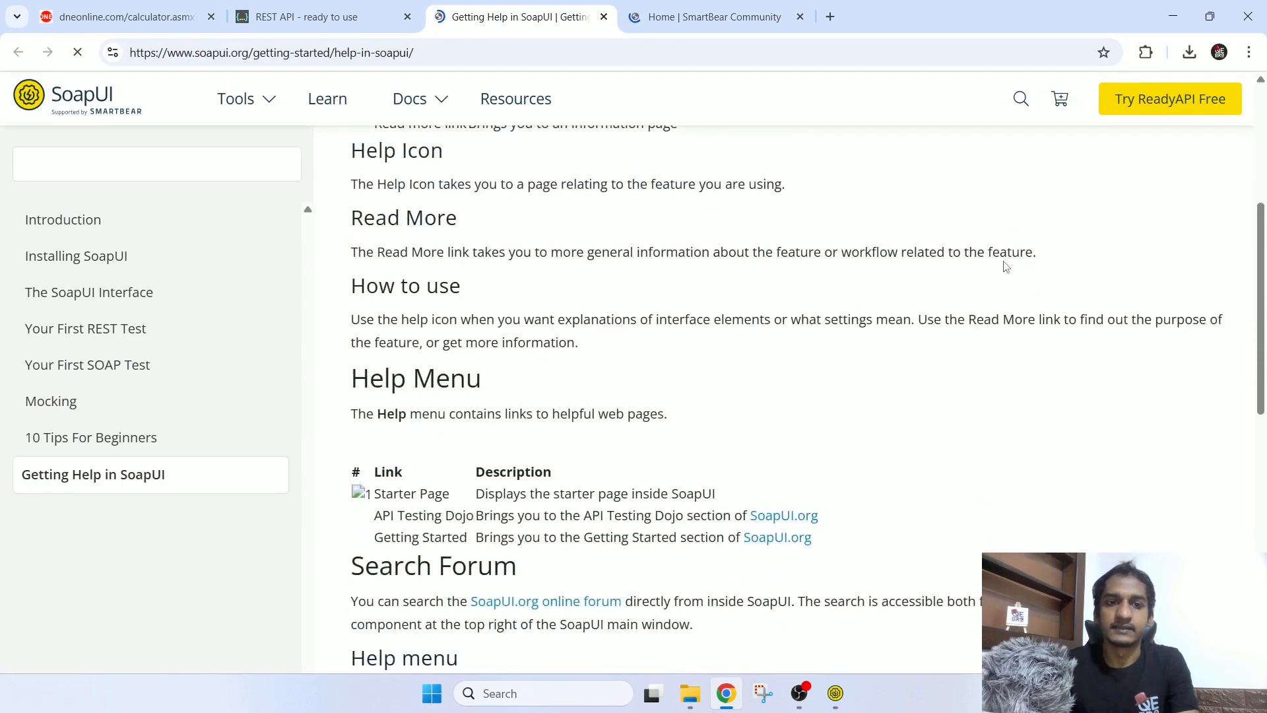
pyautogui.scroll(5, 1003, 264)
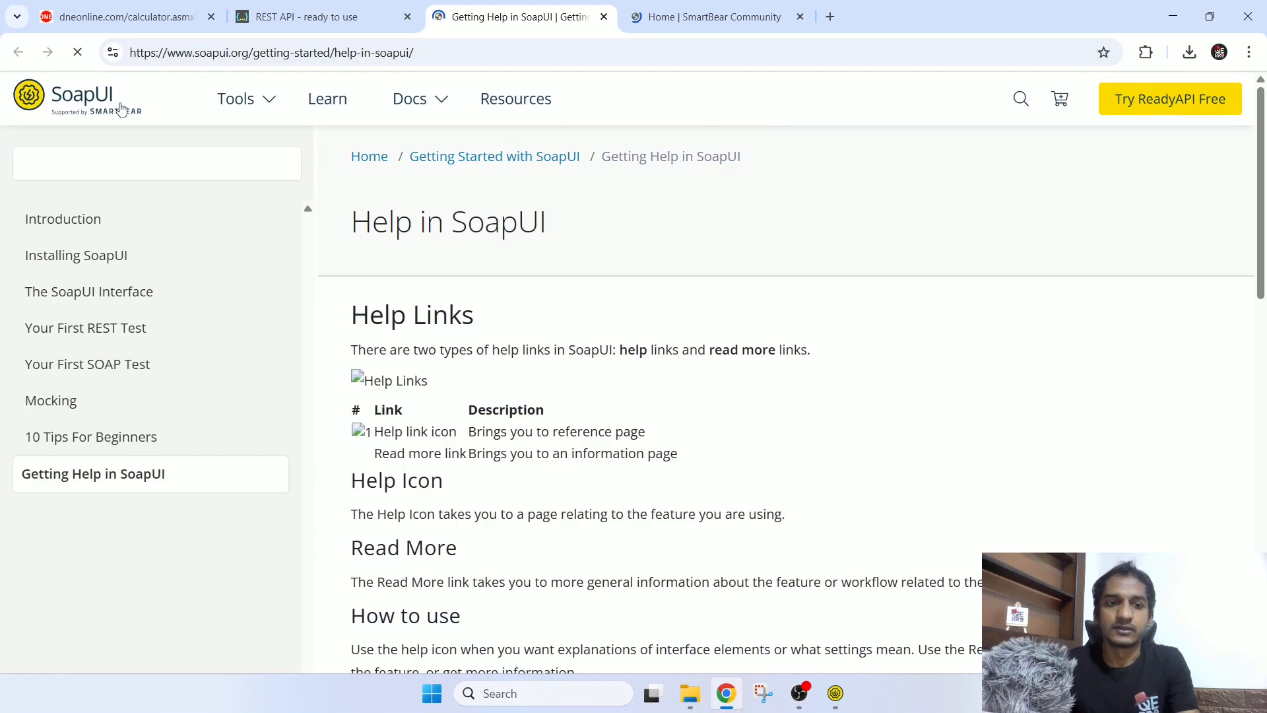
# Step: Examine the product communities and the Community Feed on the SmartBear Community home page, and switch back to SoapUI
pyautogui.click(732, 26)
pyautogui.scroll(-1, 1049, 254)
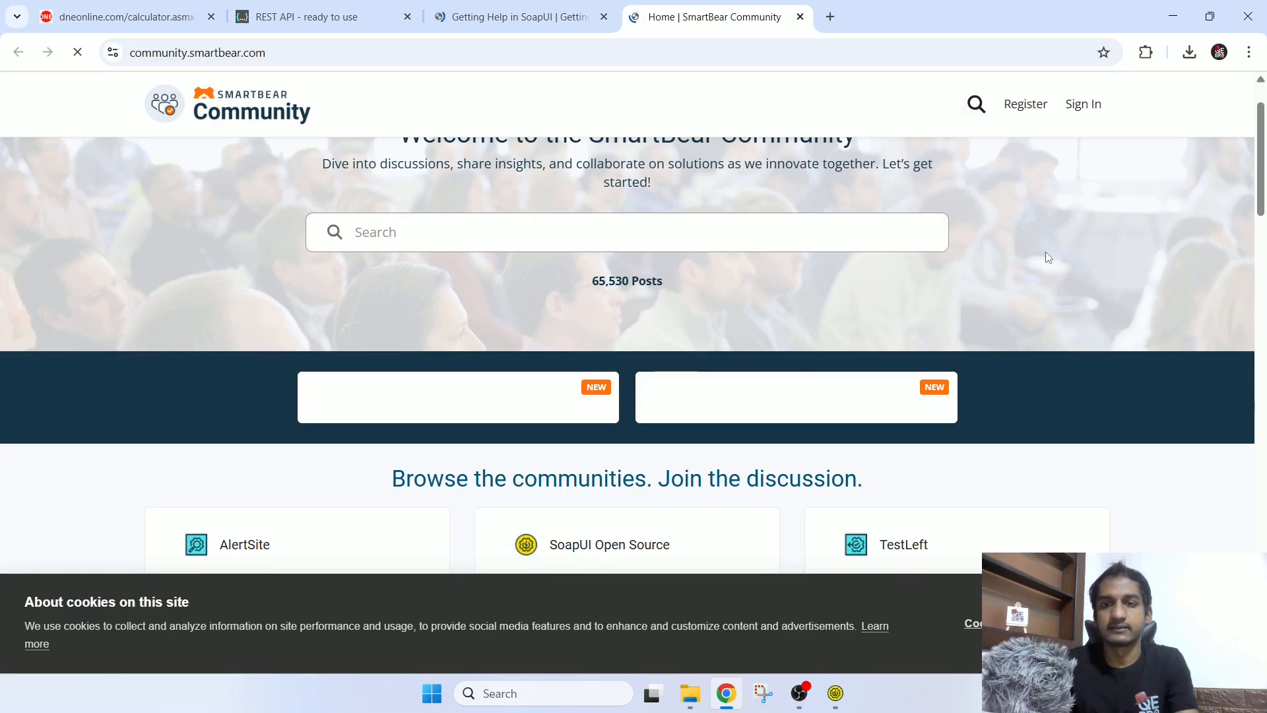
pyautogui.scroll(-4, 1049, 265)
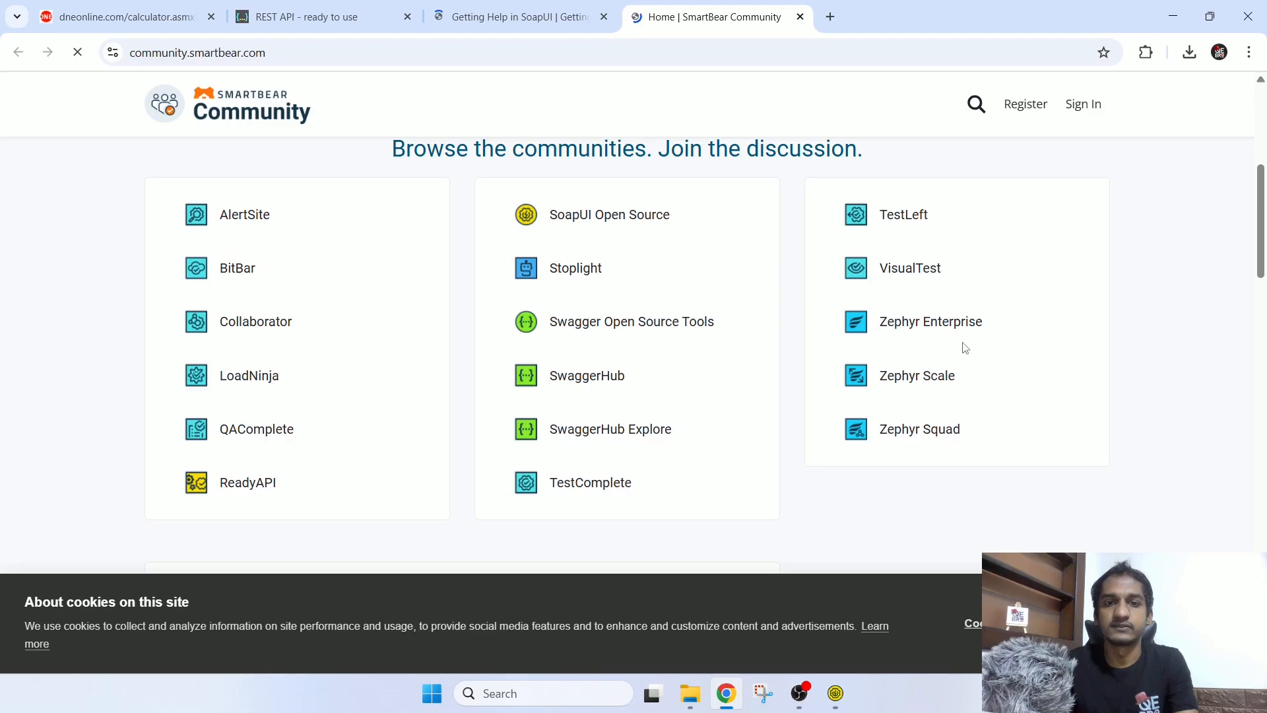
pyautogui.scroll(-5, 1101, 328)
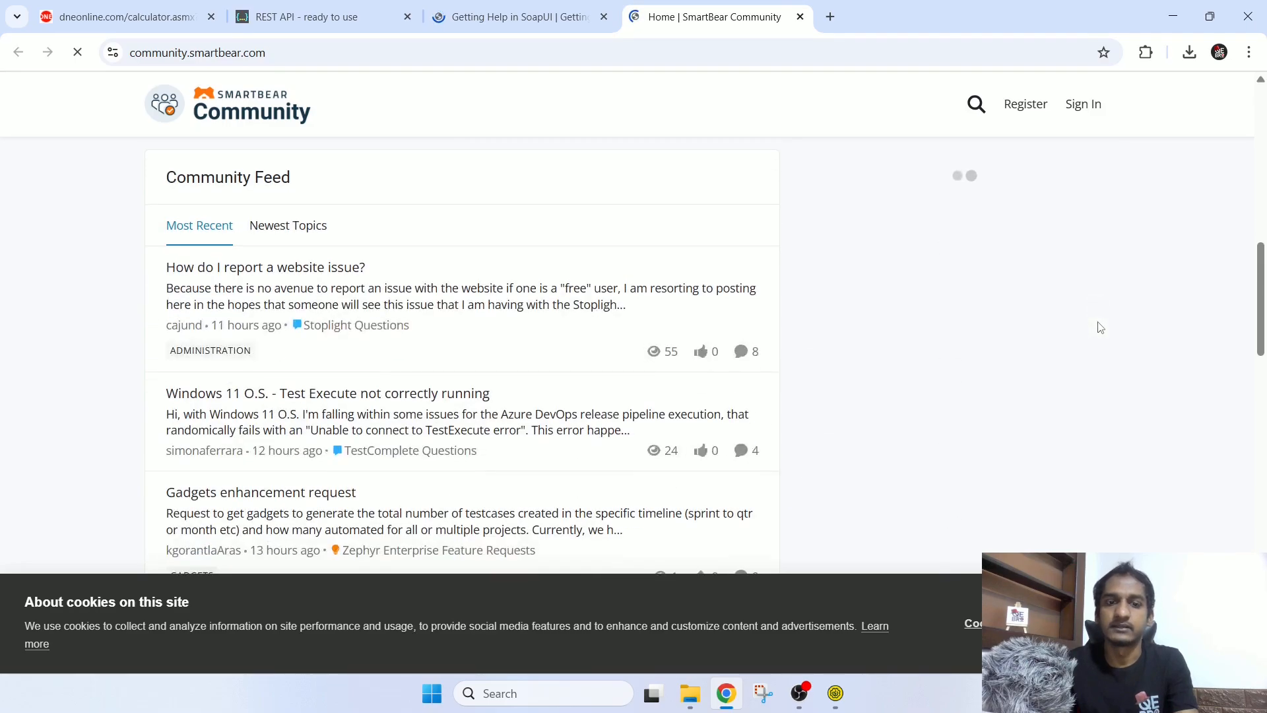
pyautogui.scroll(-3, 533, 375)
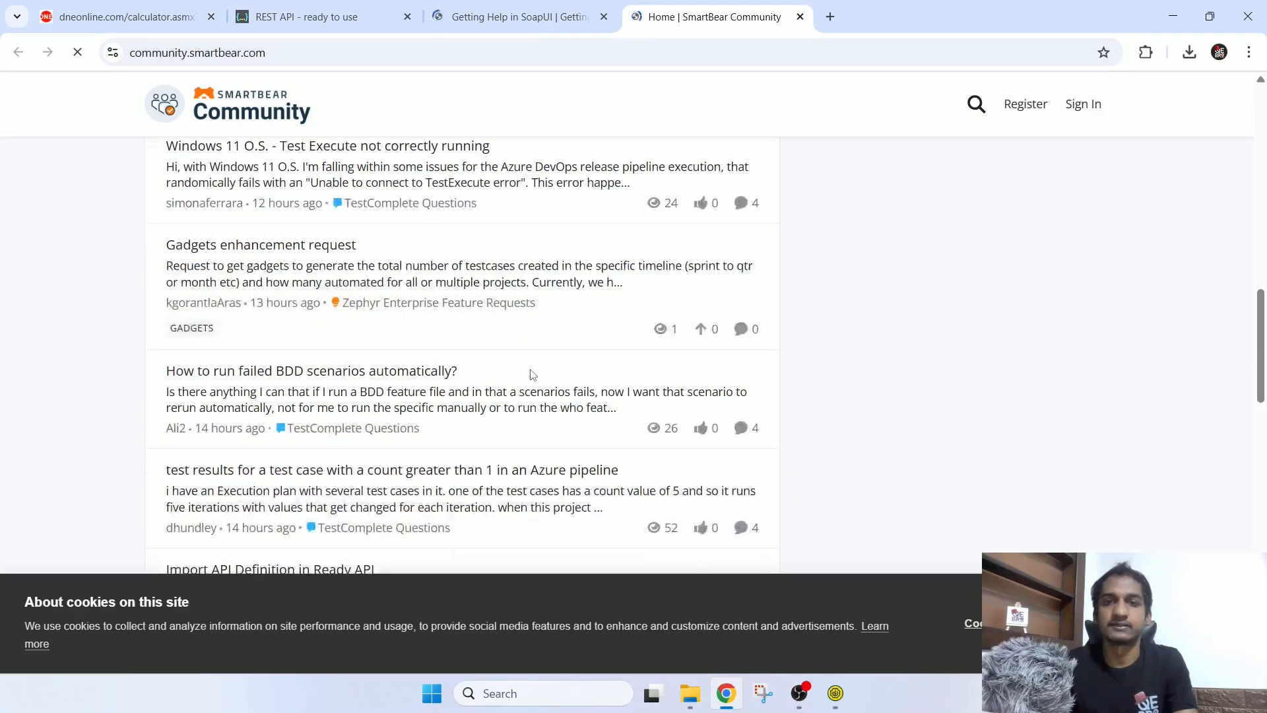
pyautogui.scroll(9, 532, 374)
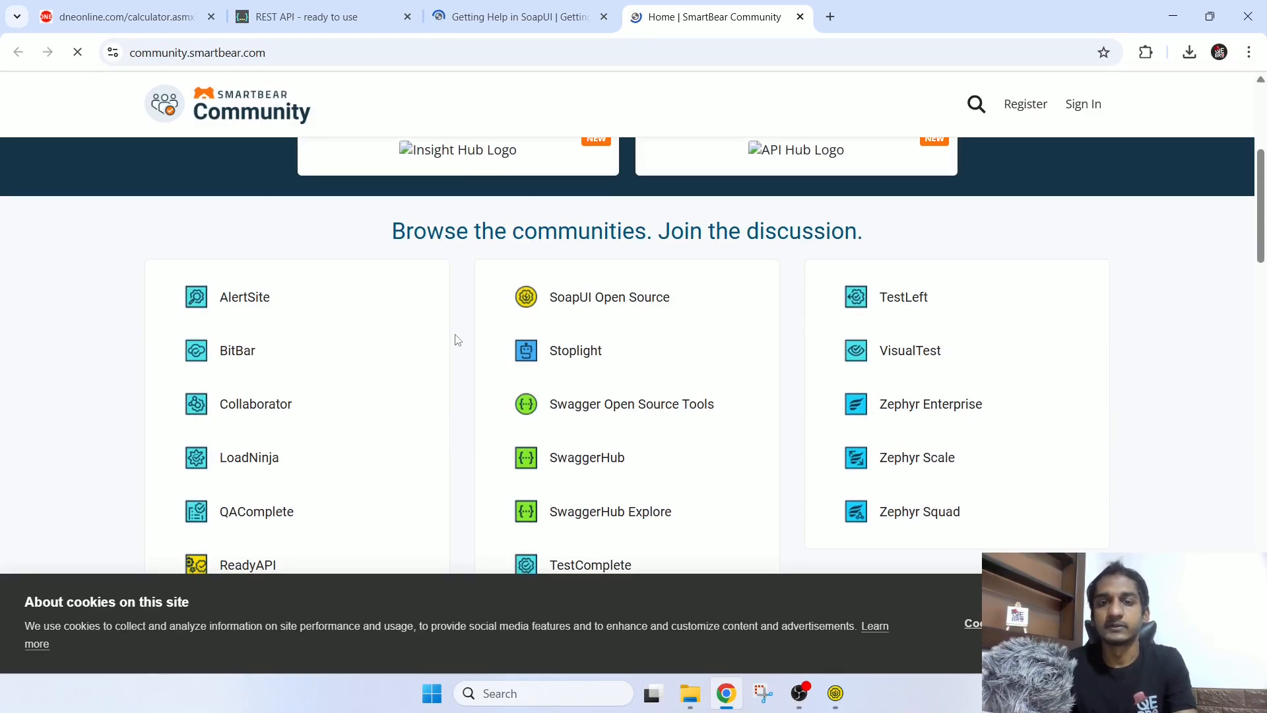
pyautogui.scroll(-2, 459, 339)
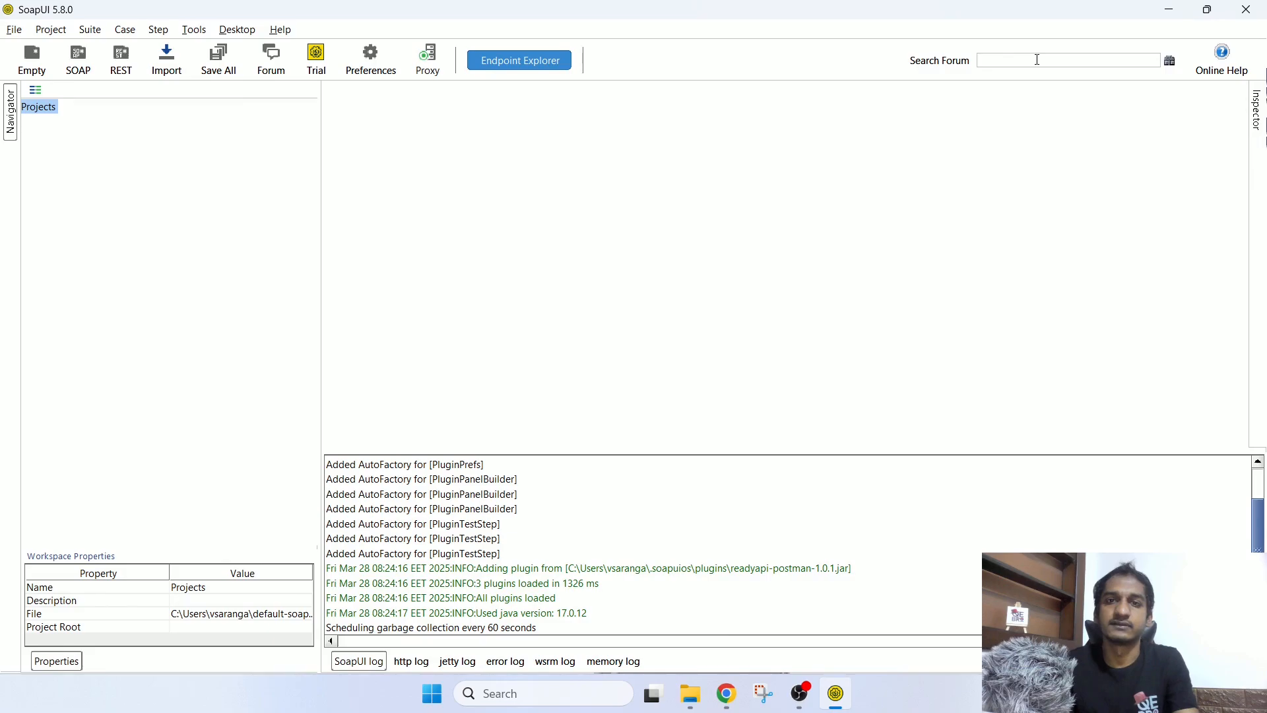
pyautogui.hotkey('alt', 'Tab')
pyautogui.scroll(2, 1034, 180)
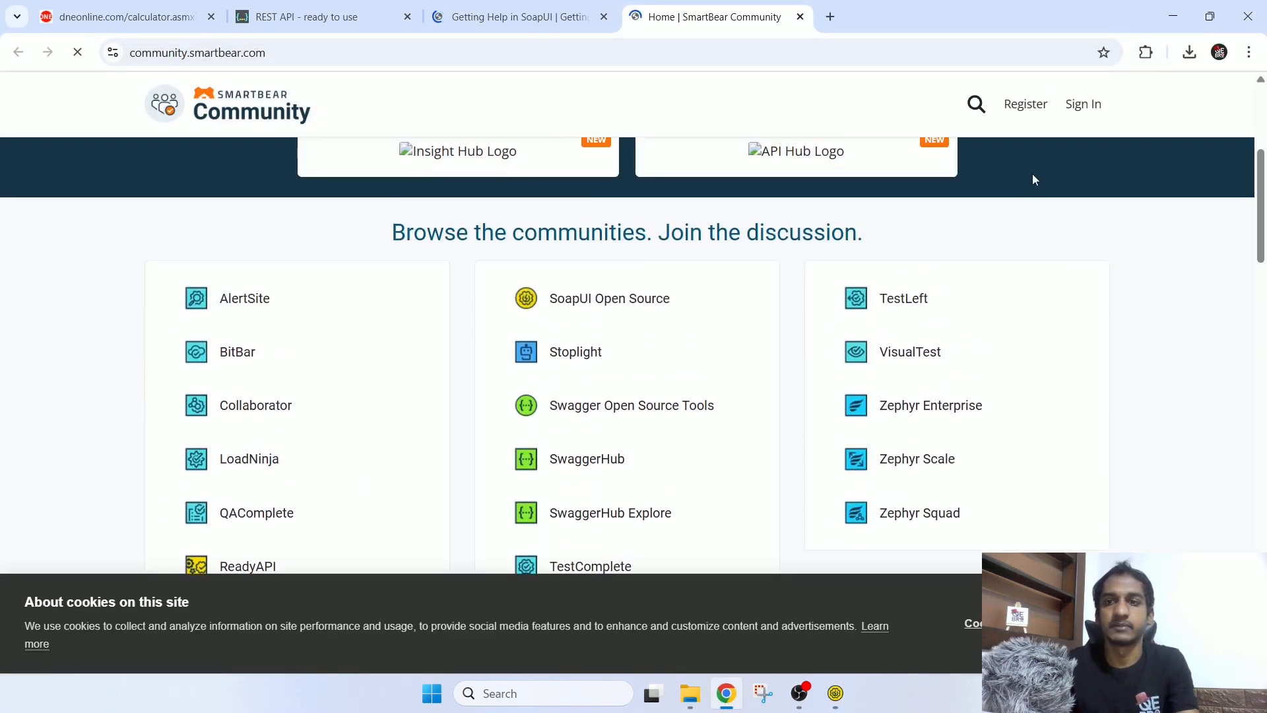
pyautogui.hotkey('alt', 'Tab')
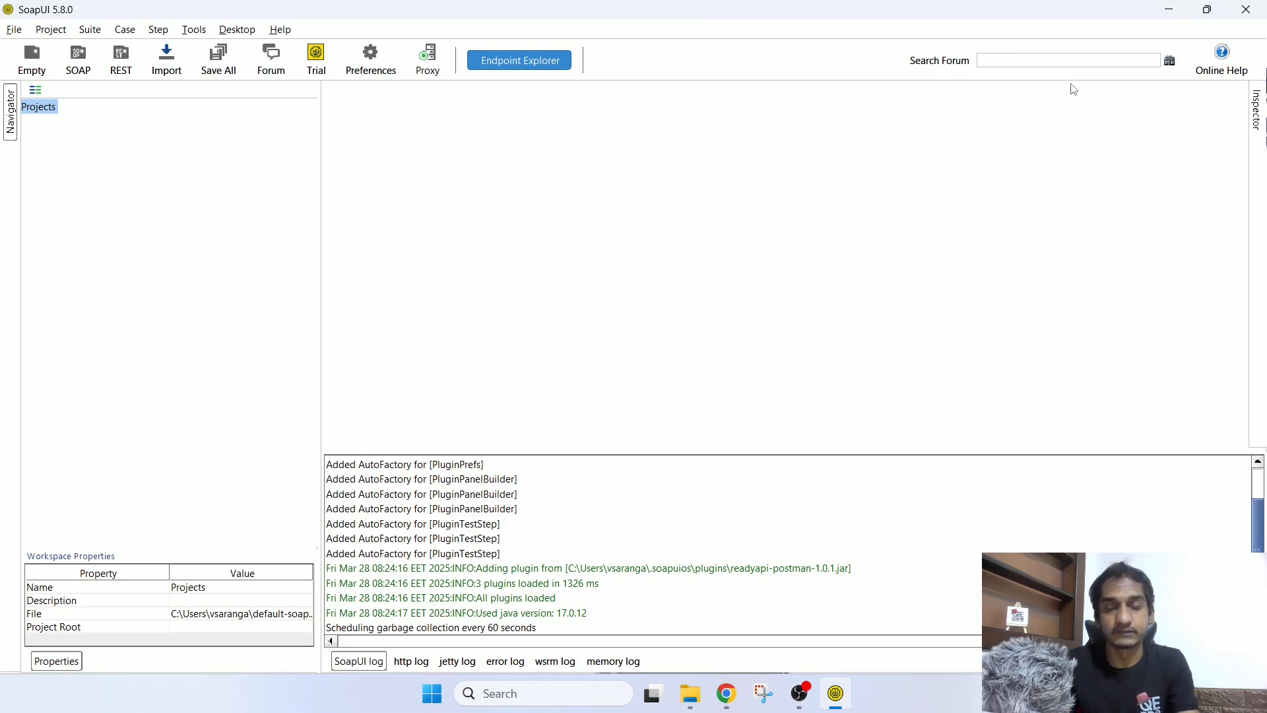
pyautogui.hotkey('alt', 'Tab')
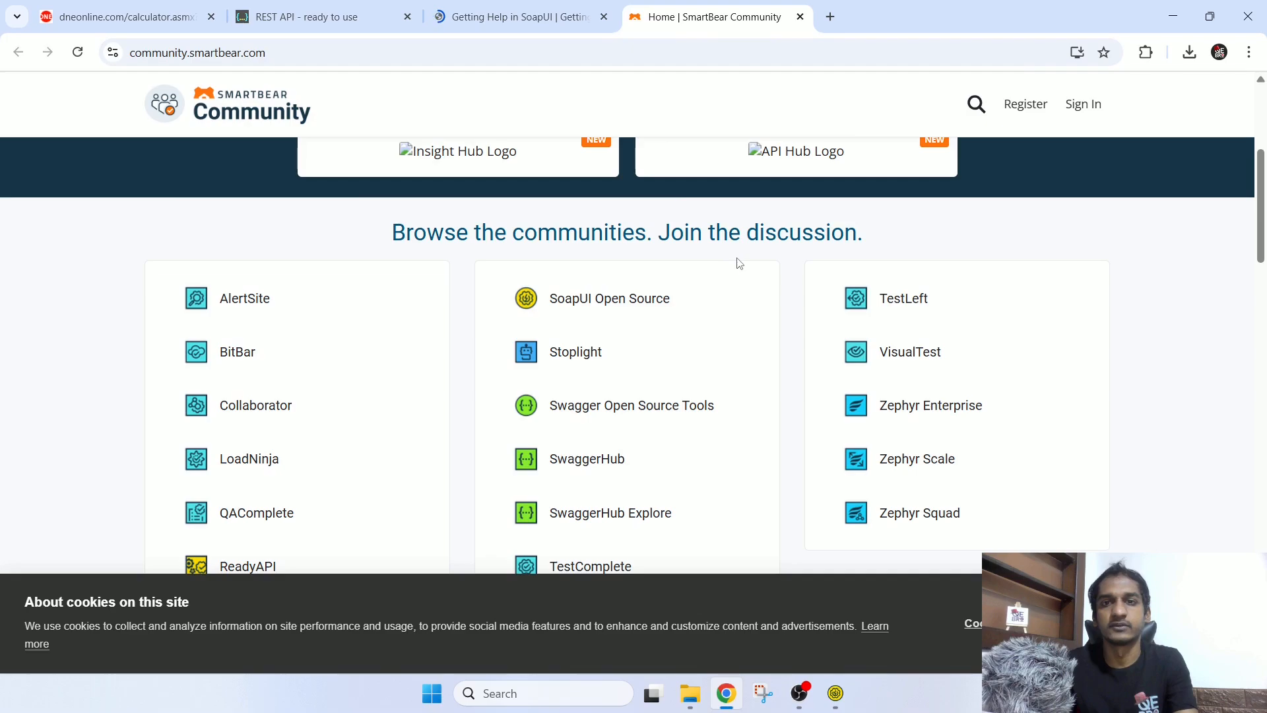
pyautogui.hotkey('alt', 'Tab')
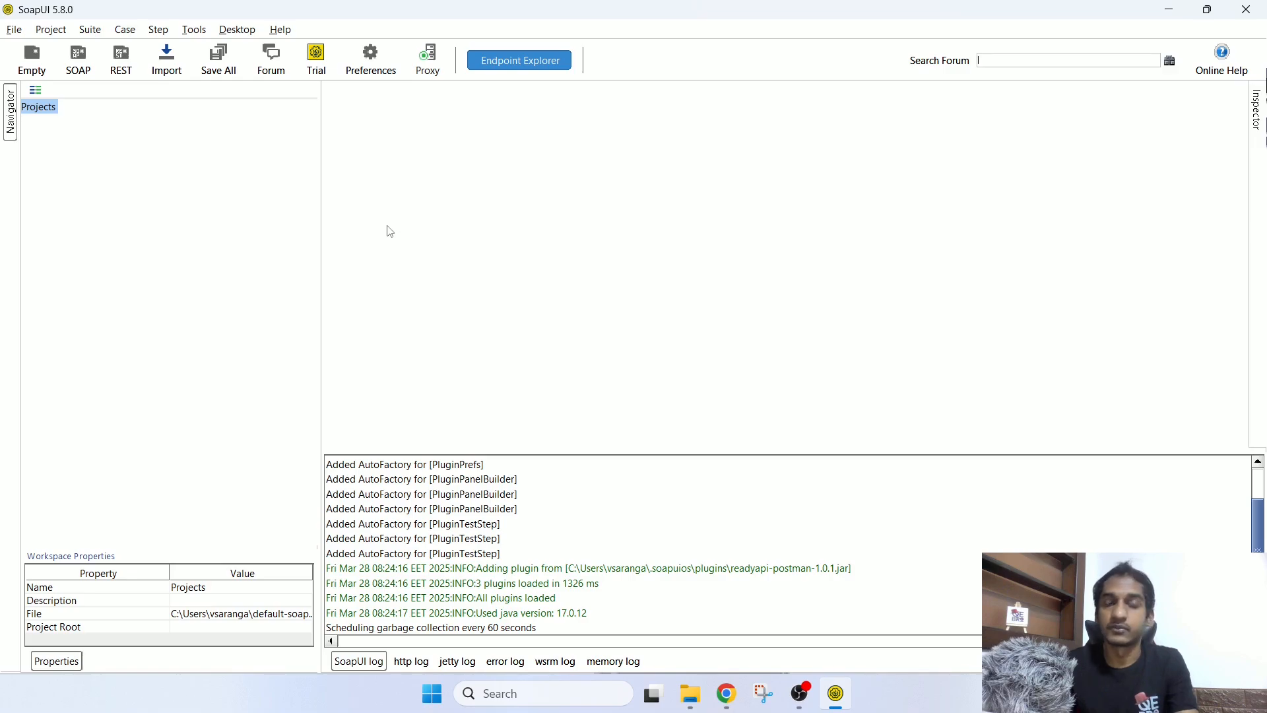
# Step: Review the project creation commands for the Projects workspace and open the New SOAP Project dialog
pyautogui.click(53, 107)
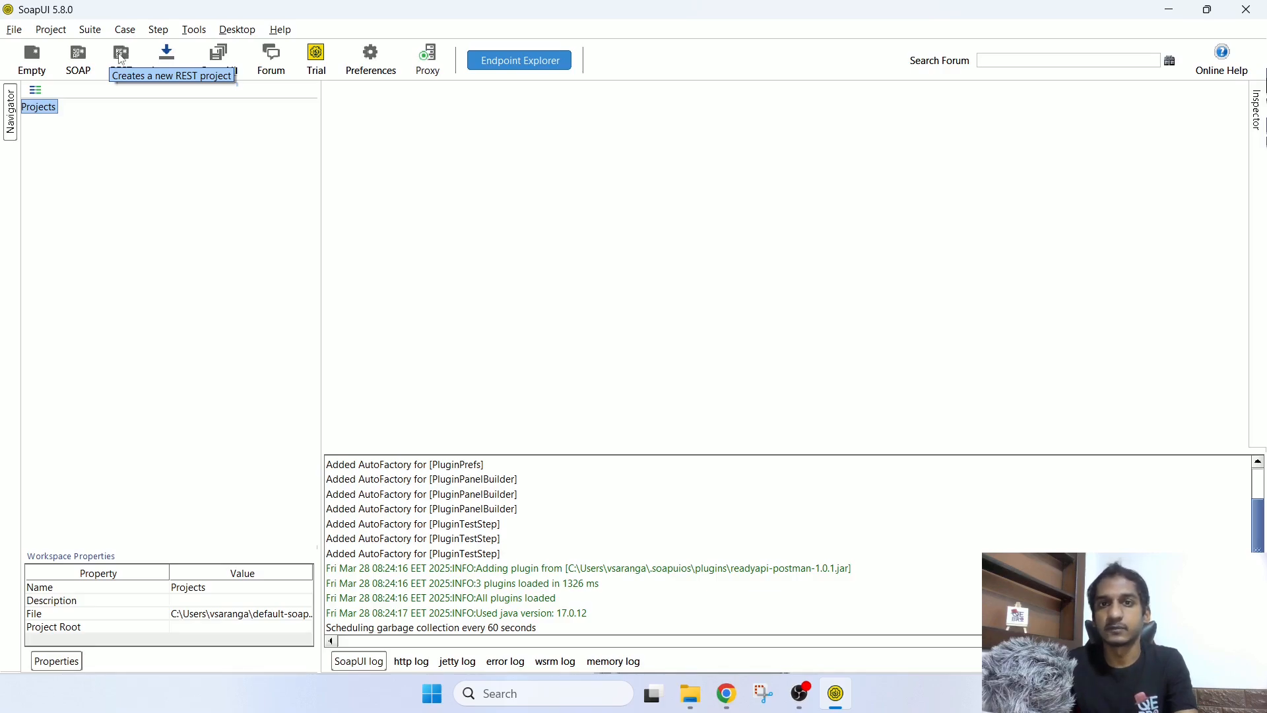
pyautogui.click(14, 30)
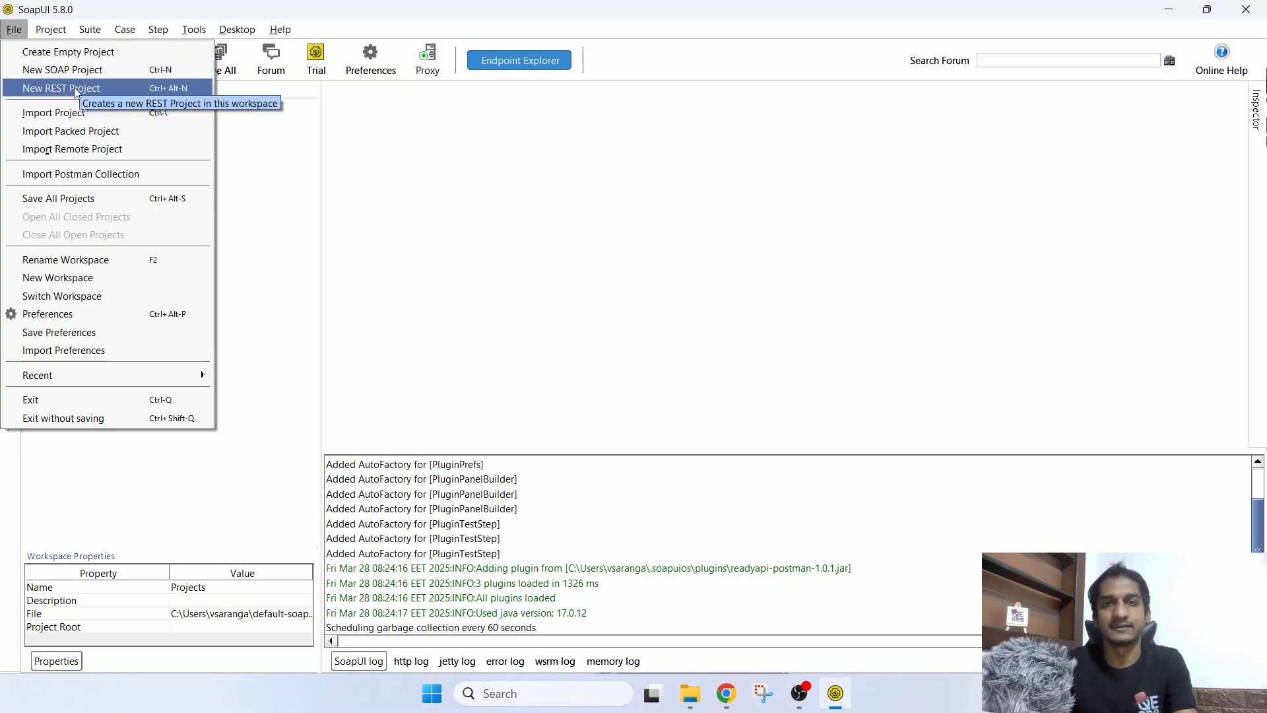
pyautogui.click(579, 216)
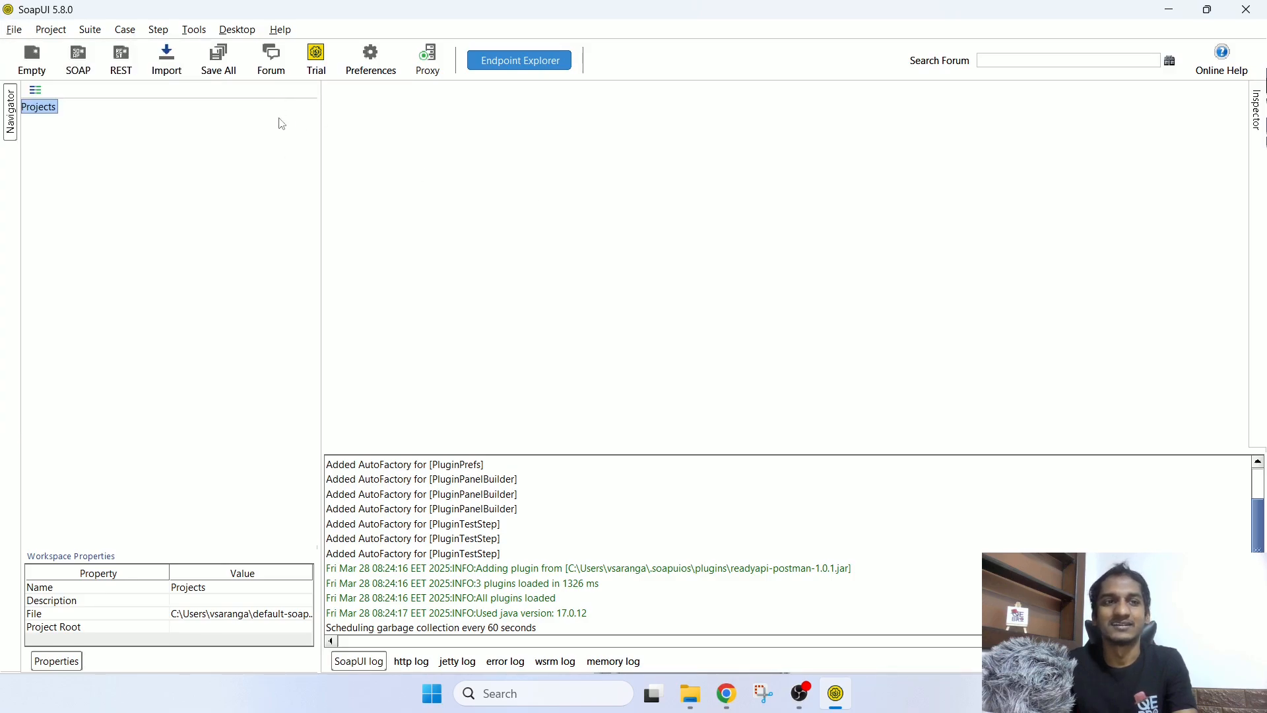
pyautogui.click(85, 77)
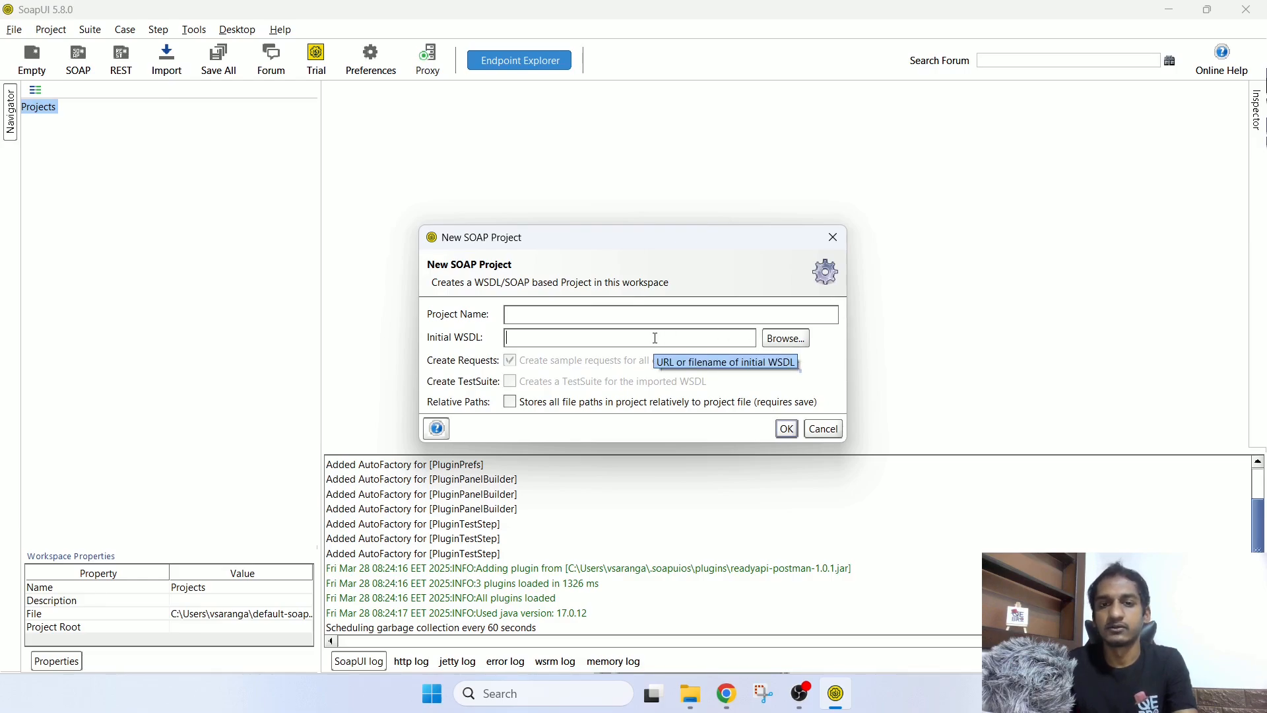
# Step: Switch to the browser, close the SoapUI help and SmartBear Community pages, and show the dneonline.com calculator WSDL
pyautogui.click(727, 693)
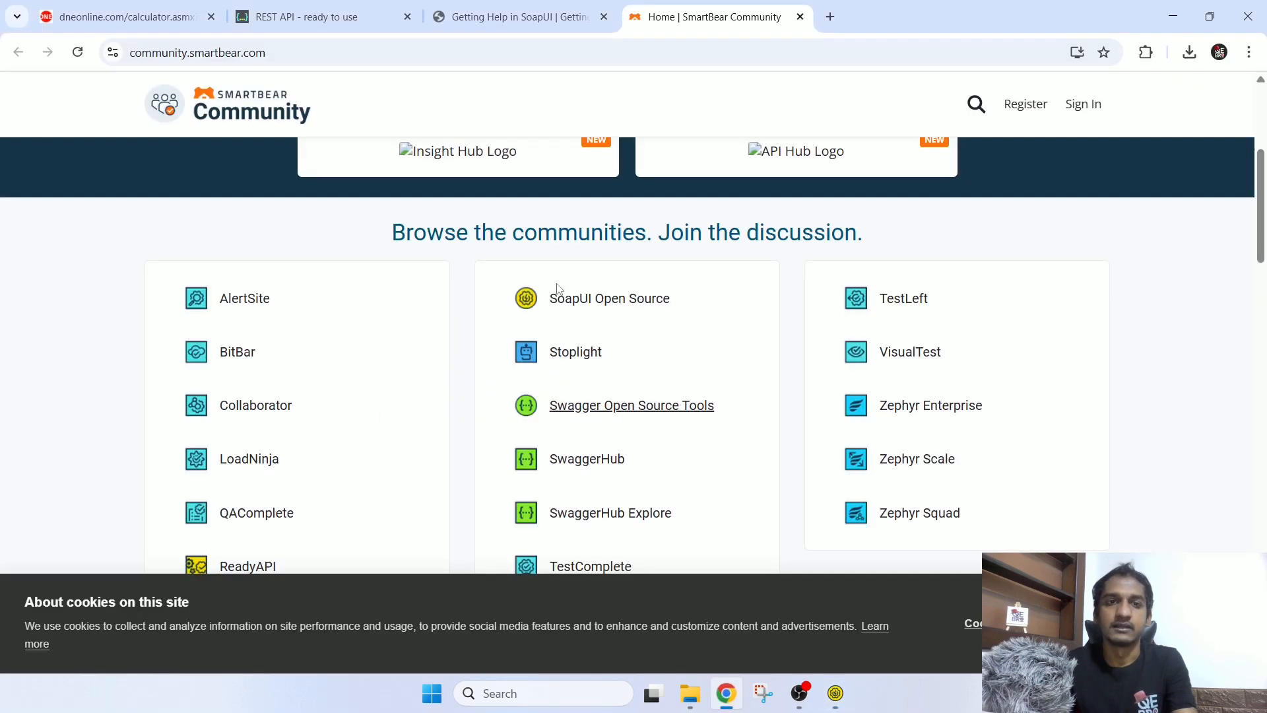
pyautogui.click(603, 17)
pyautogui.click(604, 16)
pyautogui.click(125, 16)
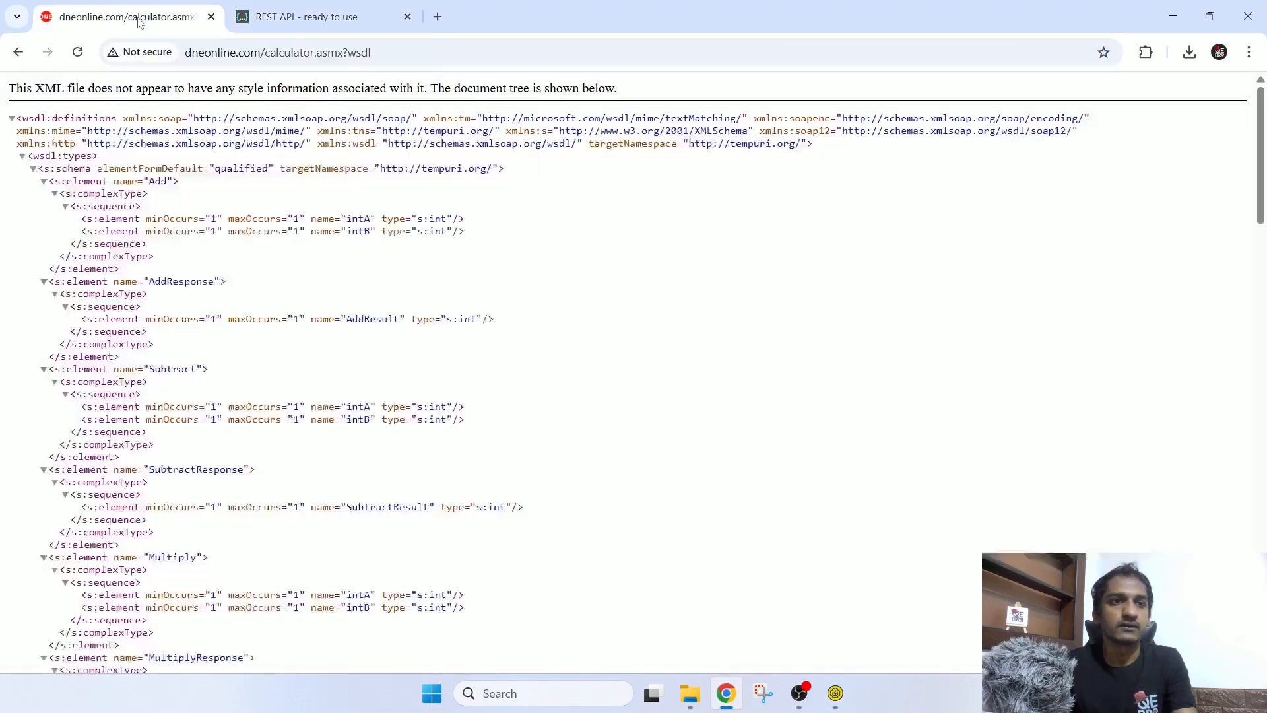
# Step: Examine the calculator WSDL's web address, including its calculator.asmx part, and skim the XML definitions
pyautogui.moveTo(371, 52); pyautogui.dragTo(145, 55)
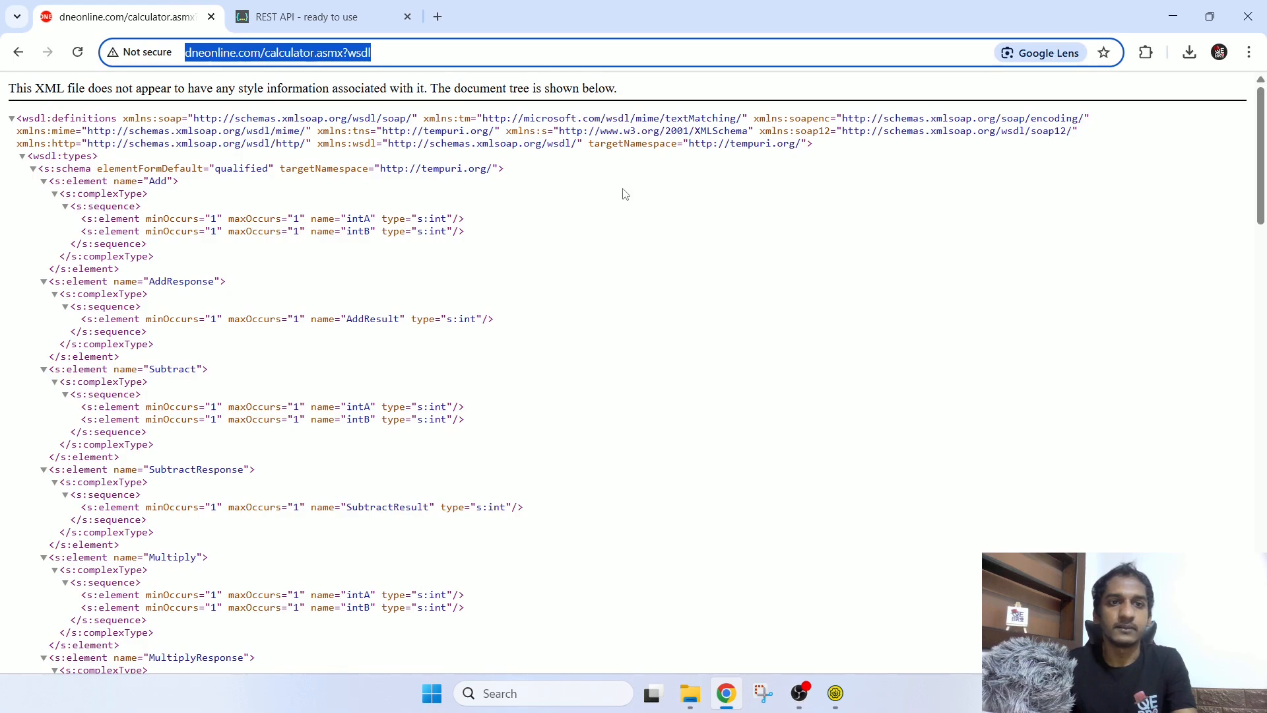
pyautogui.click(390, 48)
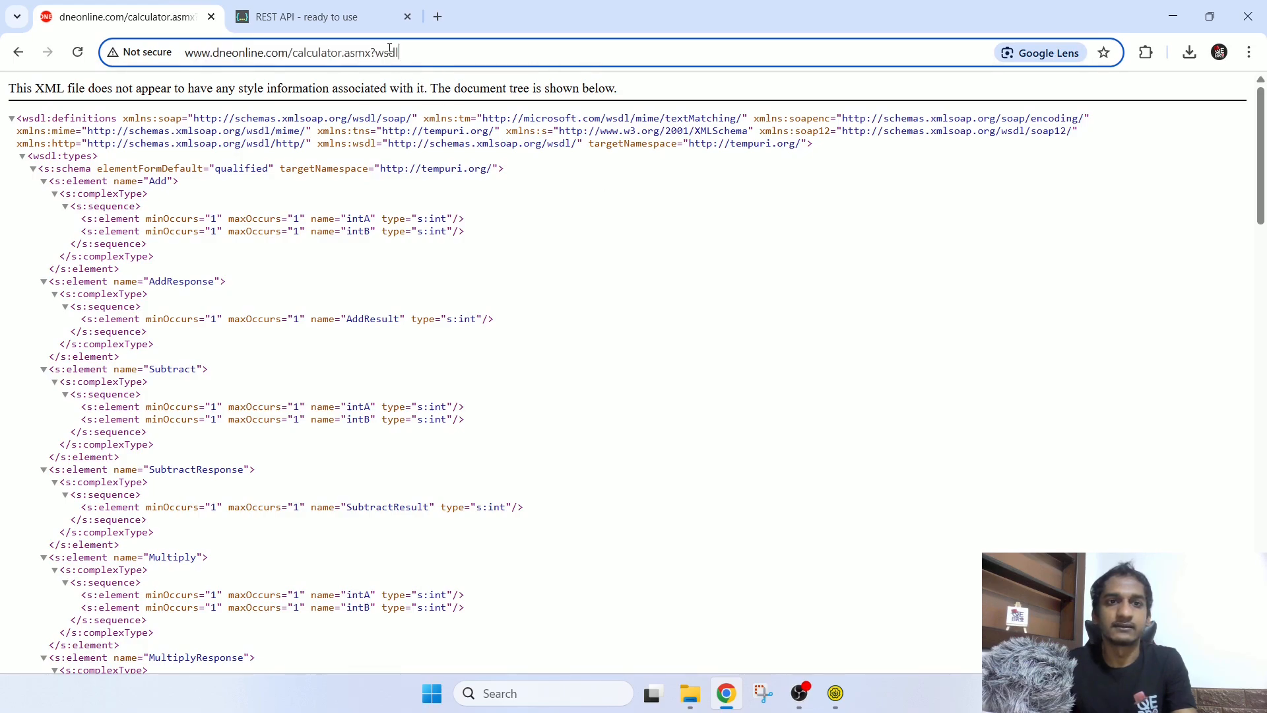
pyautogui.moveTo(291, 53); pyautogui.dragTo(371, 52)
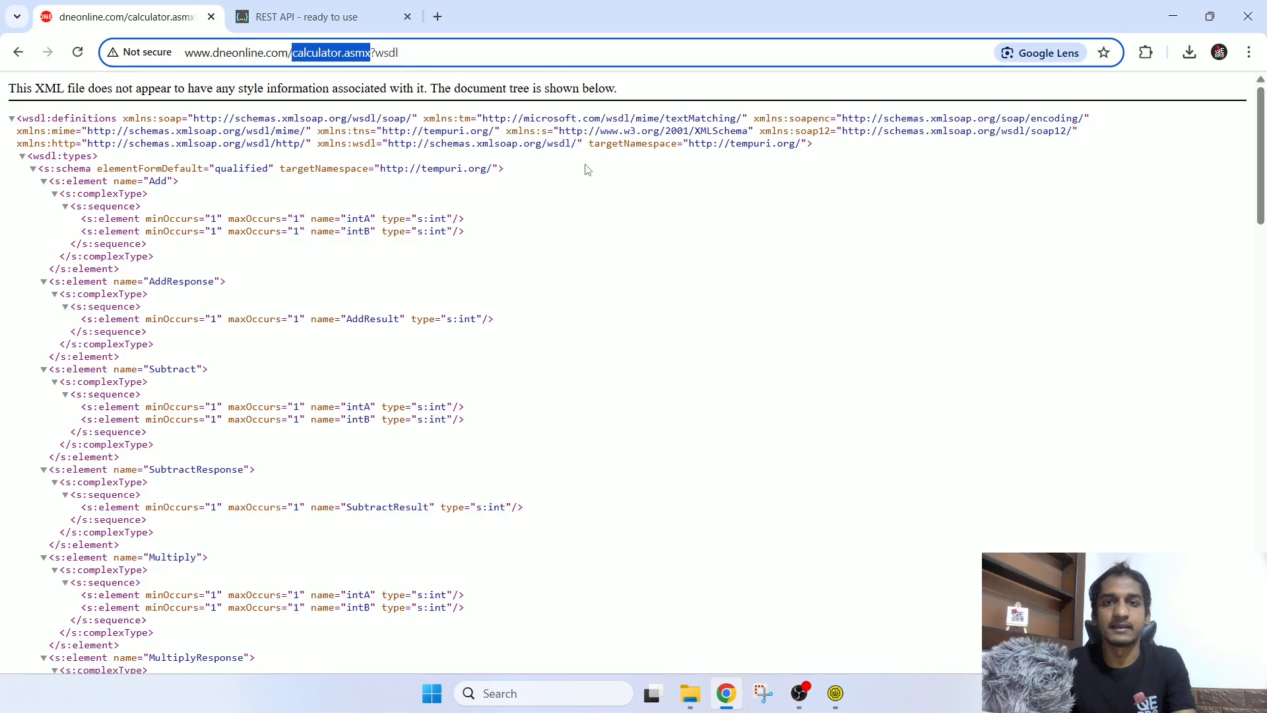
pyautogui.scroll(-5, 587, 169)
pyautogui.scroll(5, 578, 165)
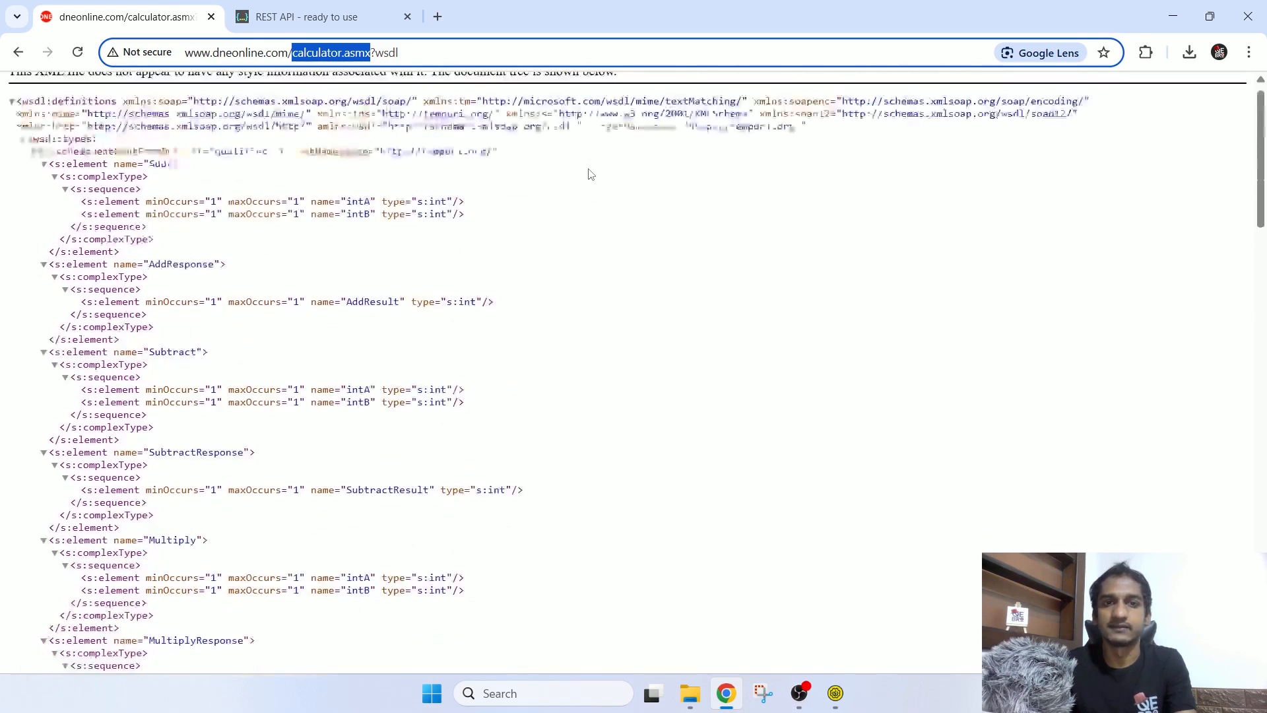
pyautogui.click(429, 51)
pyautogui.hotkey('ctrl', 'a')
pyautogui.hotkey('ctrl', 'c')
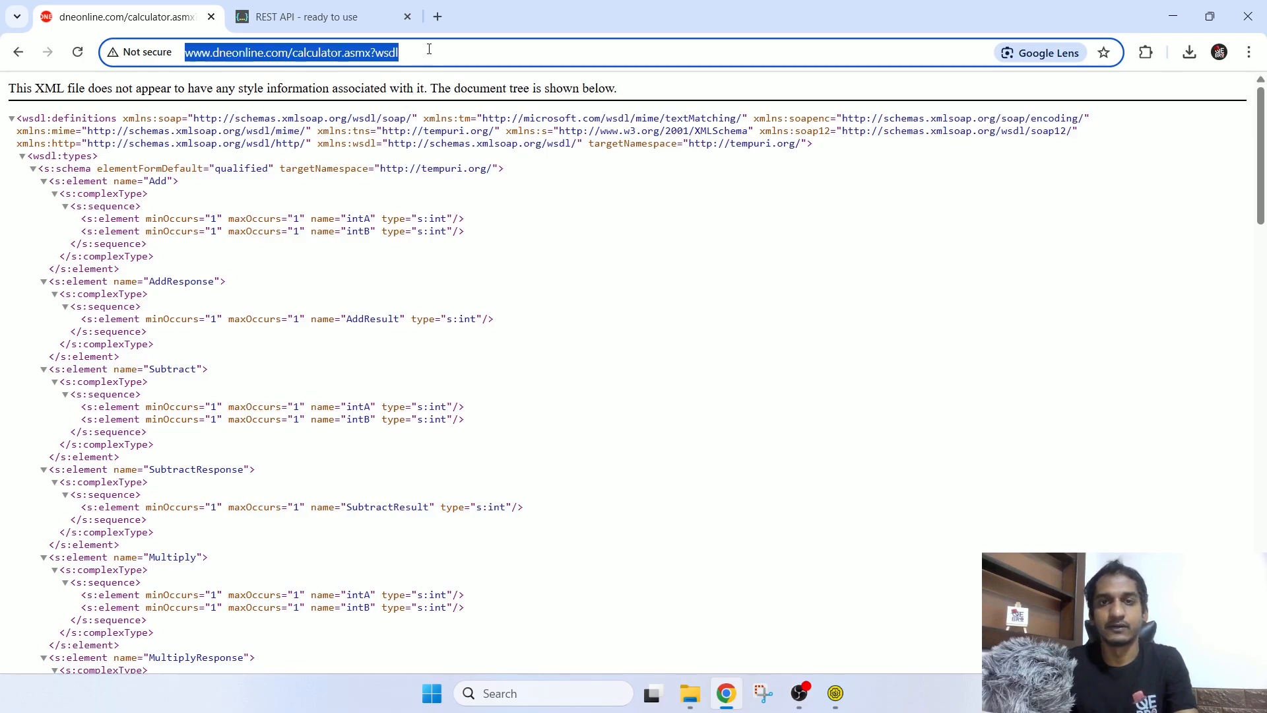
pyautogui.hotkey('alt', 'Tab')
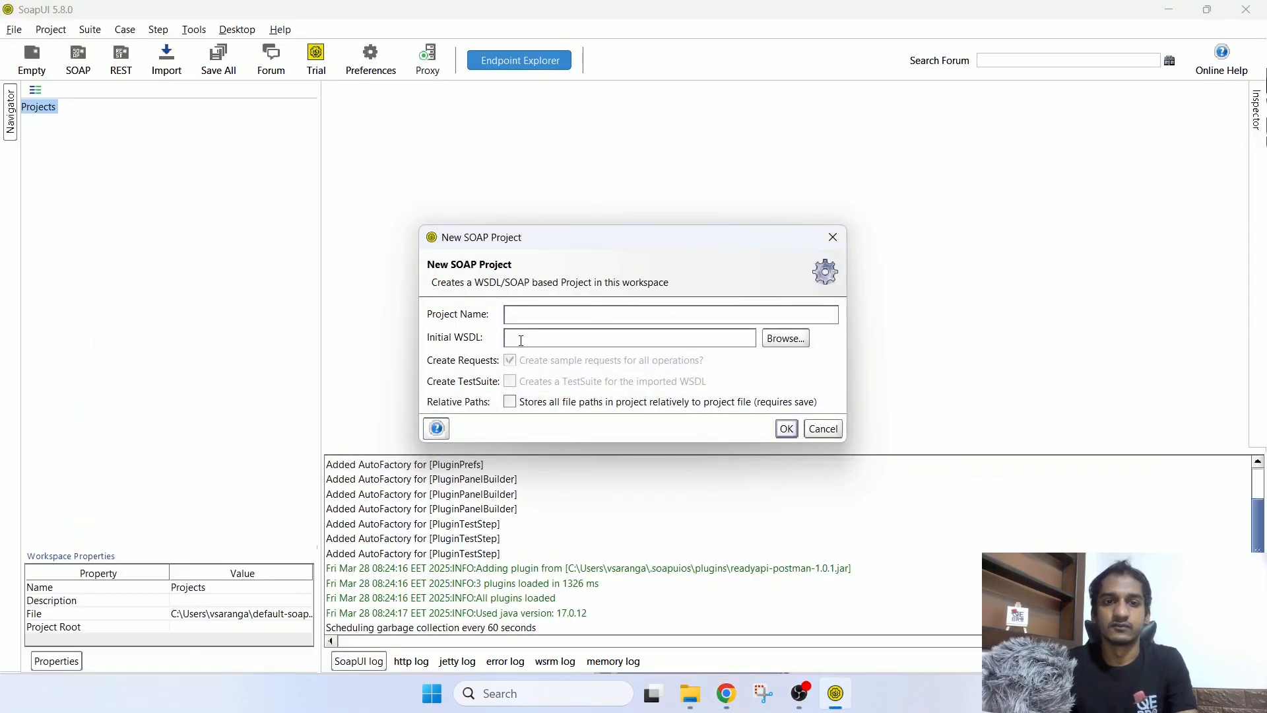
pyautogui.click(536, 337)
pyautogui.hotkey('ctrl', 'v')
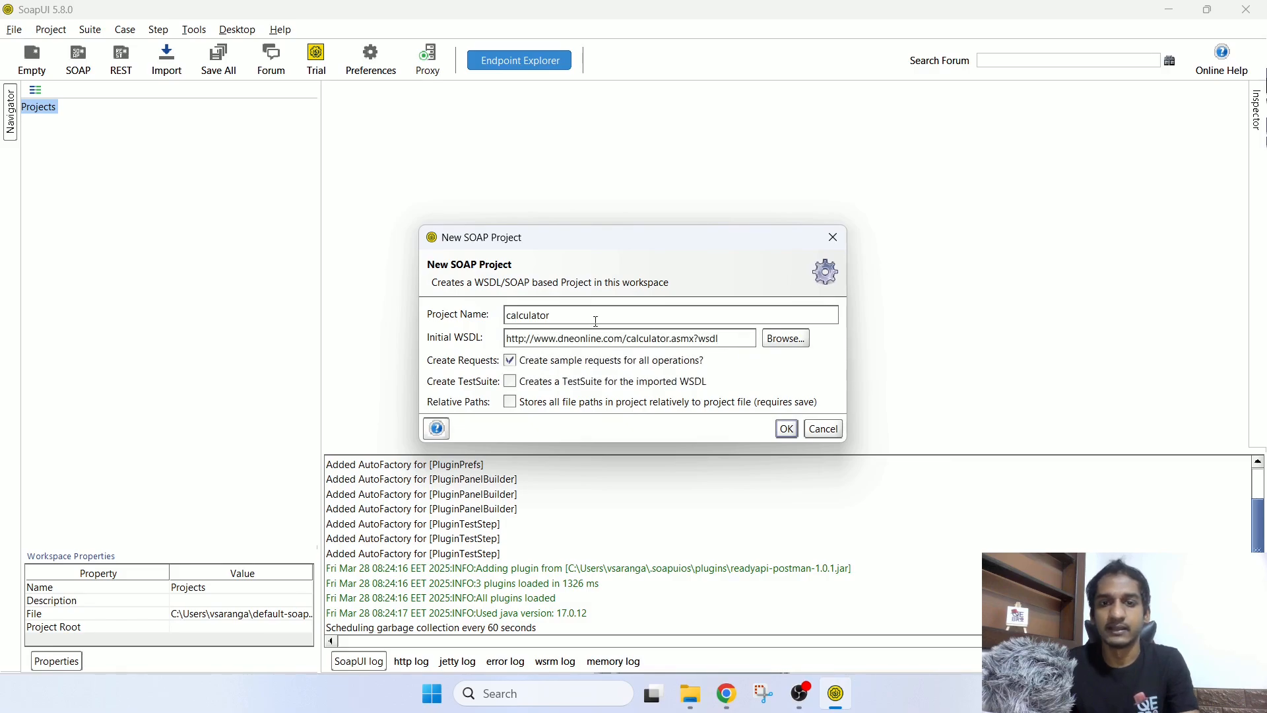
pyautogui.moveTo(594, 318); pyautogui.dragTo(361, 321)
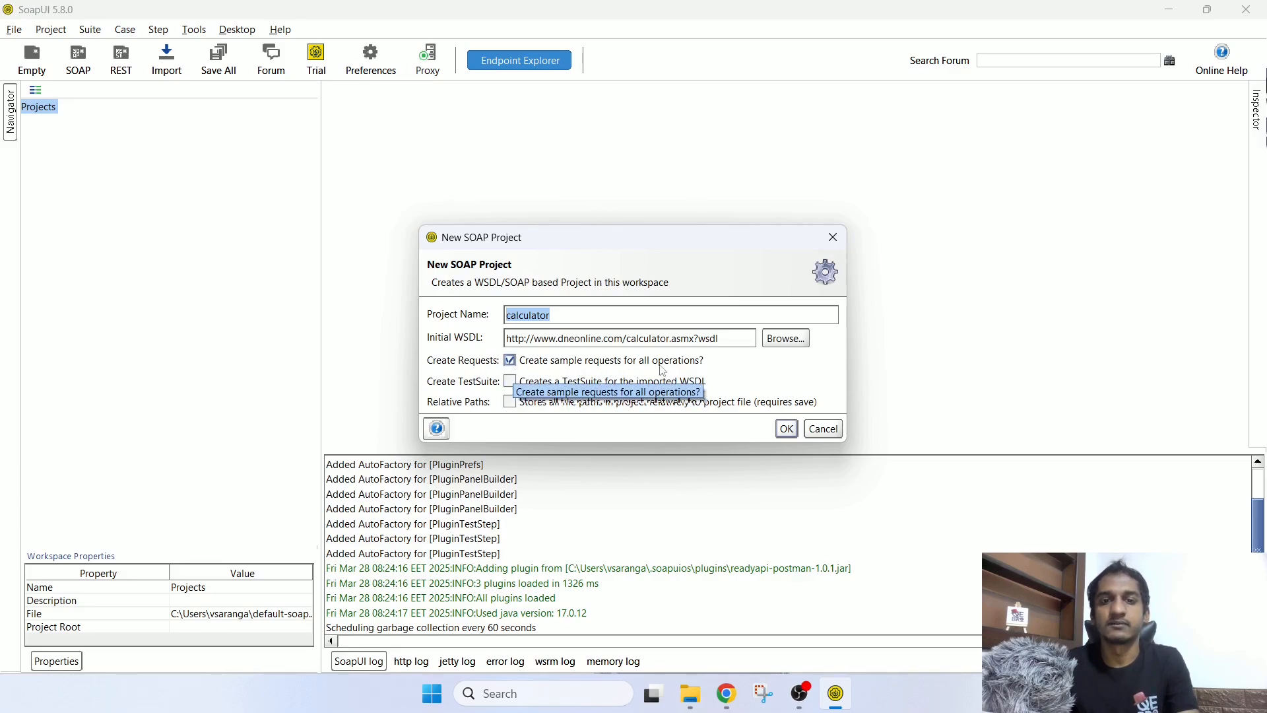
# Step: Examine the Add, Subtract, Multiply and Divide element definitions in the calculator WSDL in the browser, and switch back to SoapUI
pyautogui.hotkey('alt', 'Tab')
pyautogui.scroll(-3, 469, 325)
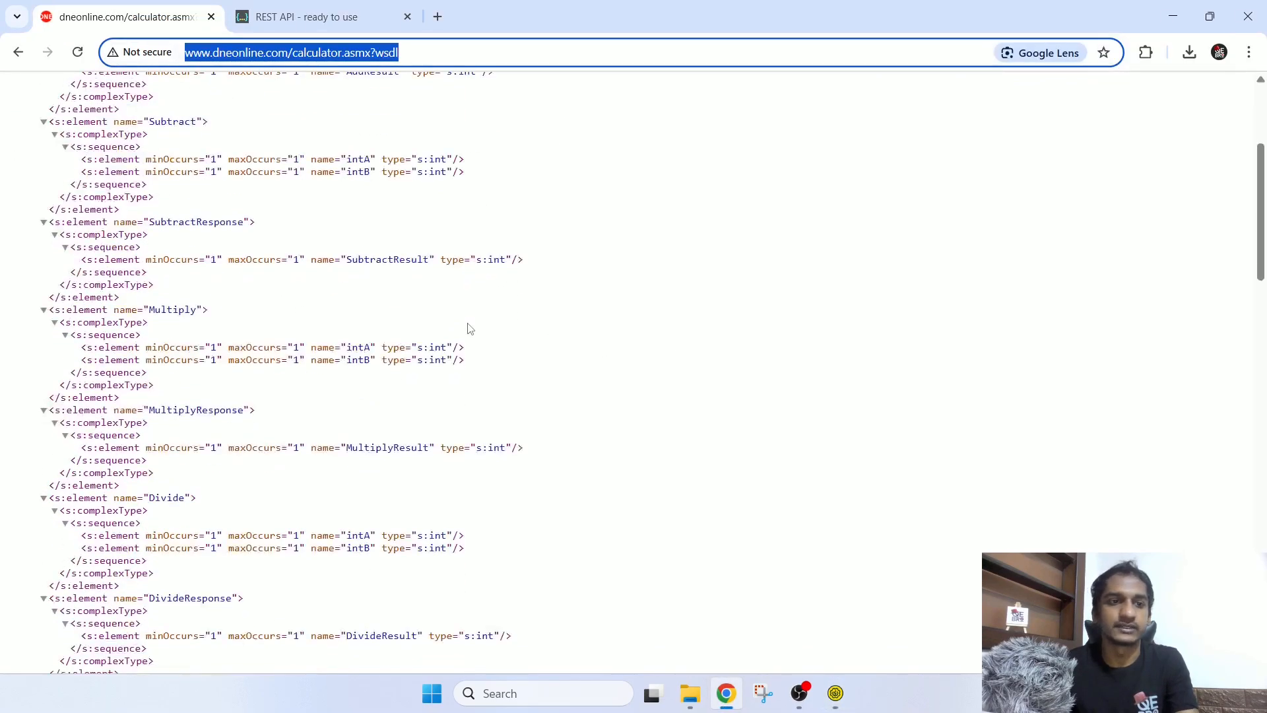
pyautogui.scroll(2, 319, 244)
pyautogui.scroll(-1, 229, 220)
pyautogui.moveTo(97, 117); pyautogui.dragTo(263, 169)
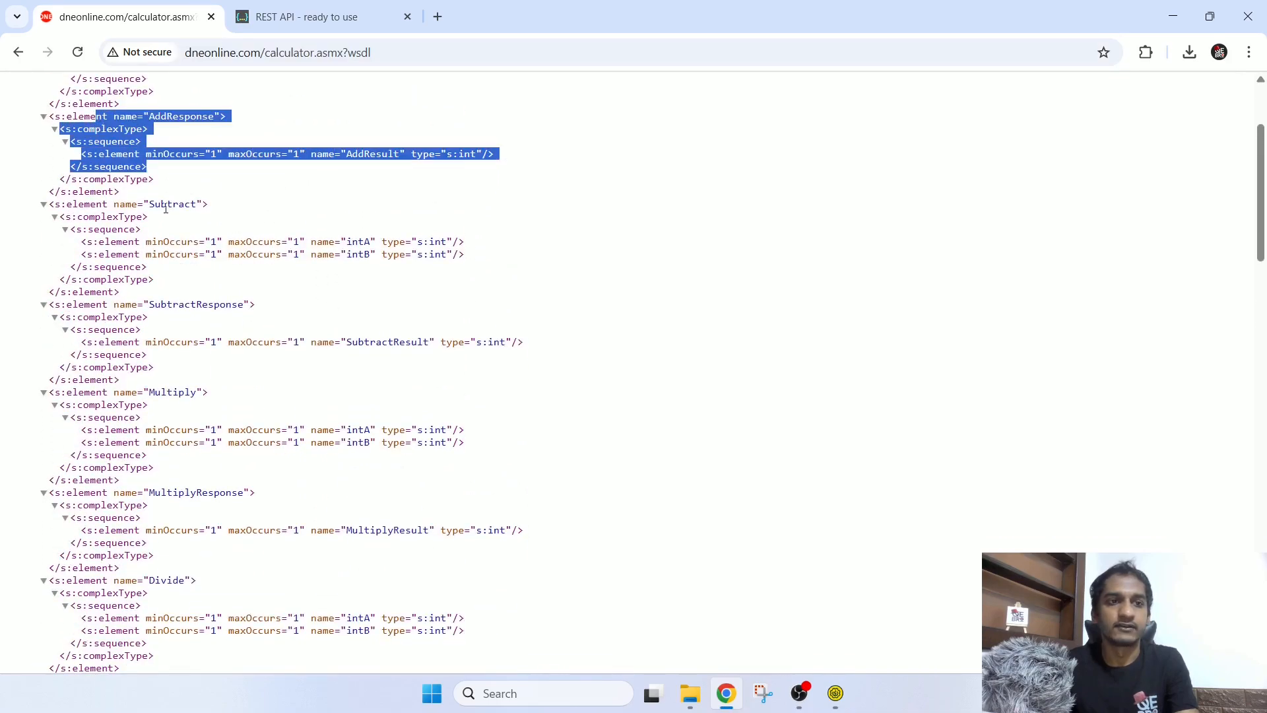
pyautogui.moveTo(156, 205); pyautogui.dragTo(251, 367)
pyautogui.moveTo(188, 392); pyautogui.dragTo(255, 466)
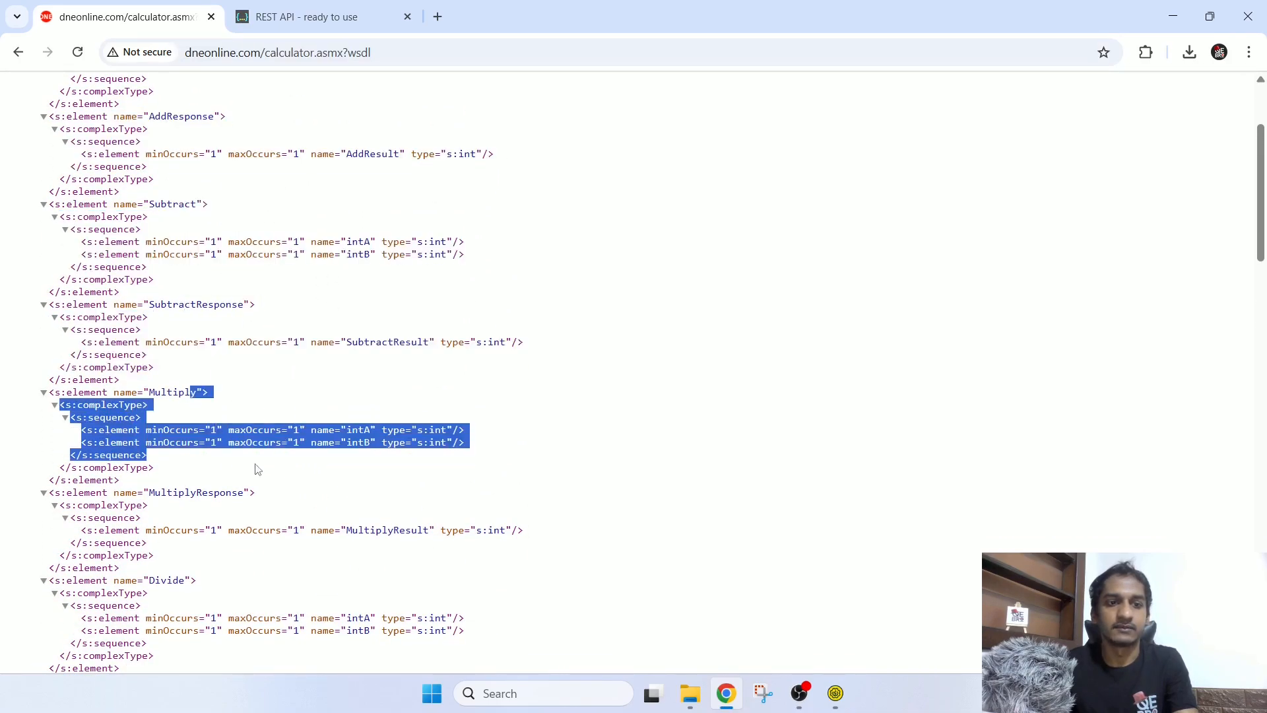
pyautogui.scroll(-2, 255, 465)
pyautogui.moveTo(179, 415); pyautogui.dragTo(305, 485)
pyautogui.scroll(-3, 342, 453)
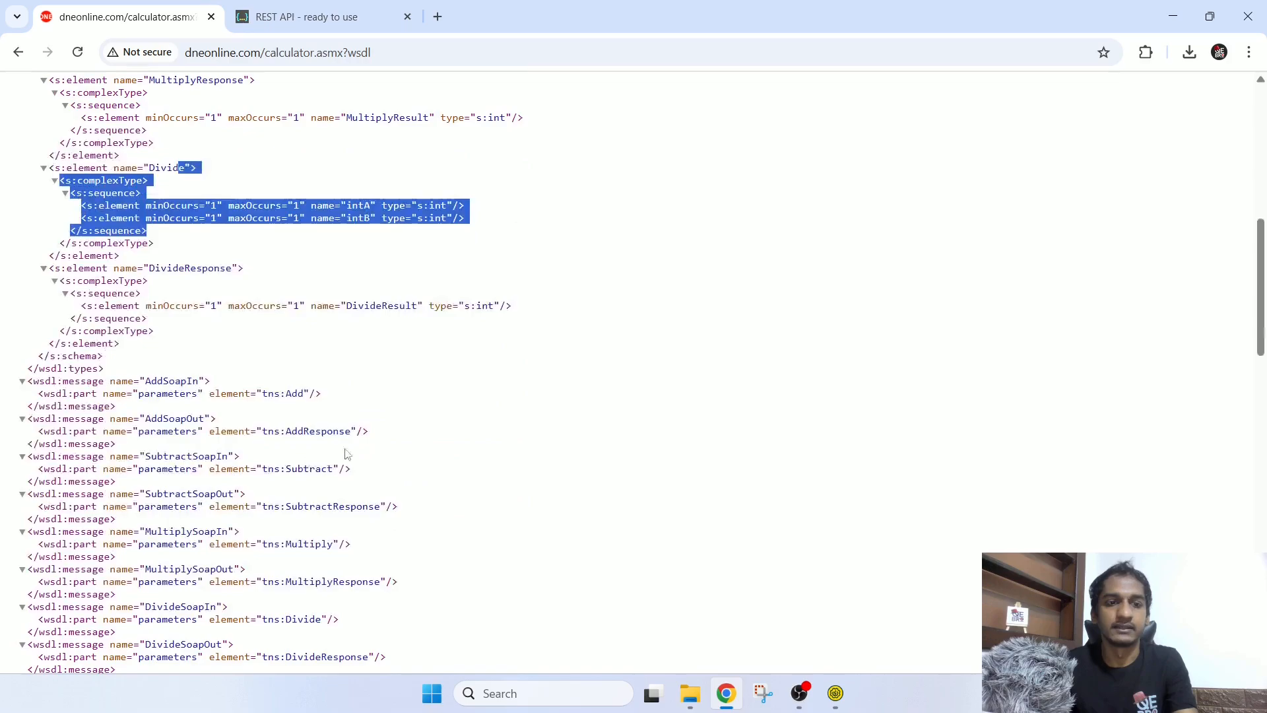
pyautogui.click(447, 380)
pyautogui.scroll(7, 447, 379)
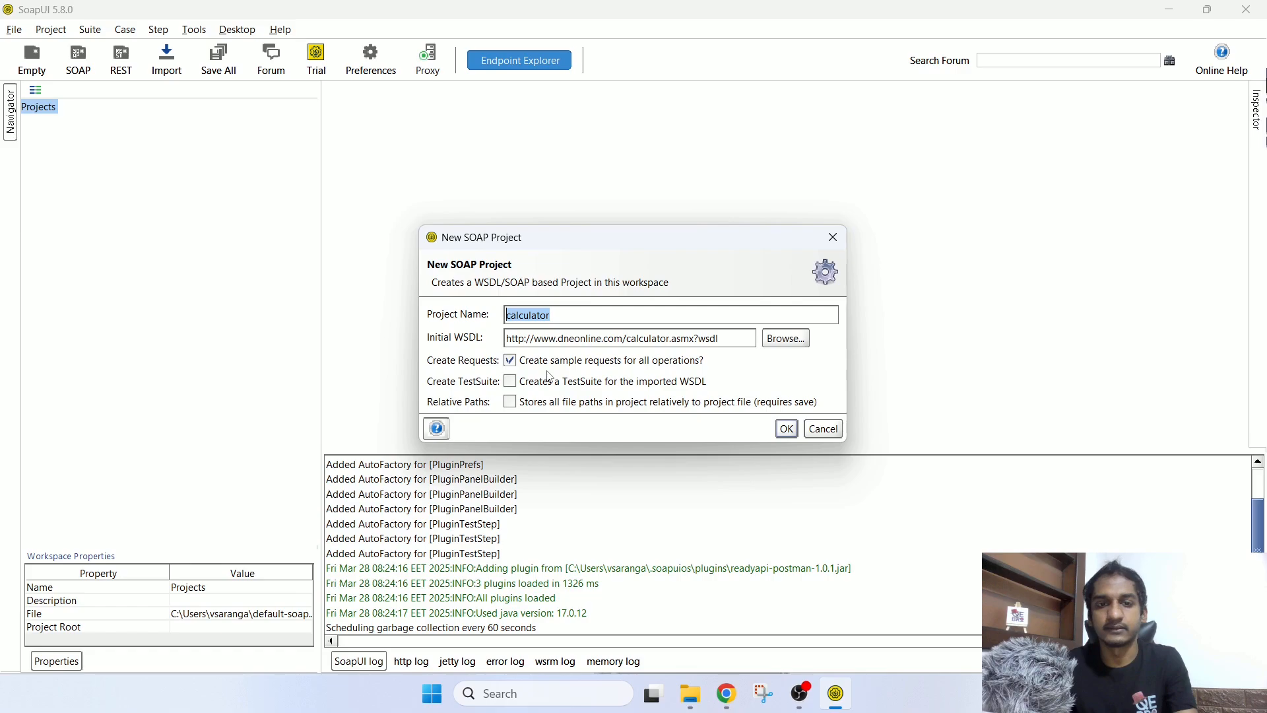
# Step: Create the calculator SOAP project with sample requests for all operations and without a TestSuite
pyautogui.click(509, 381)
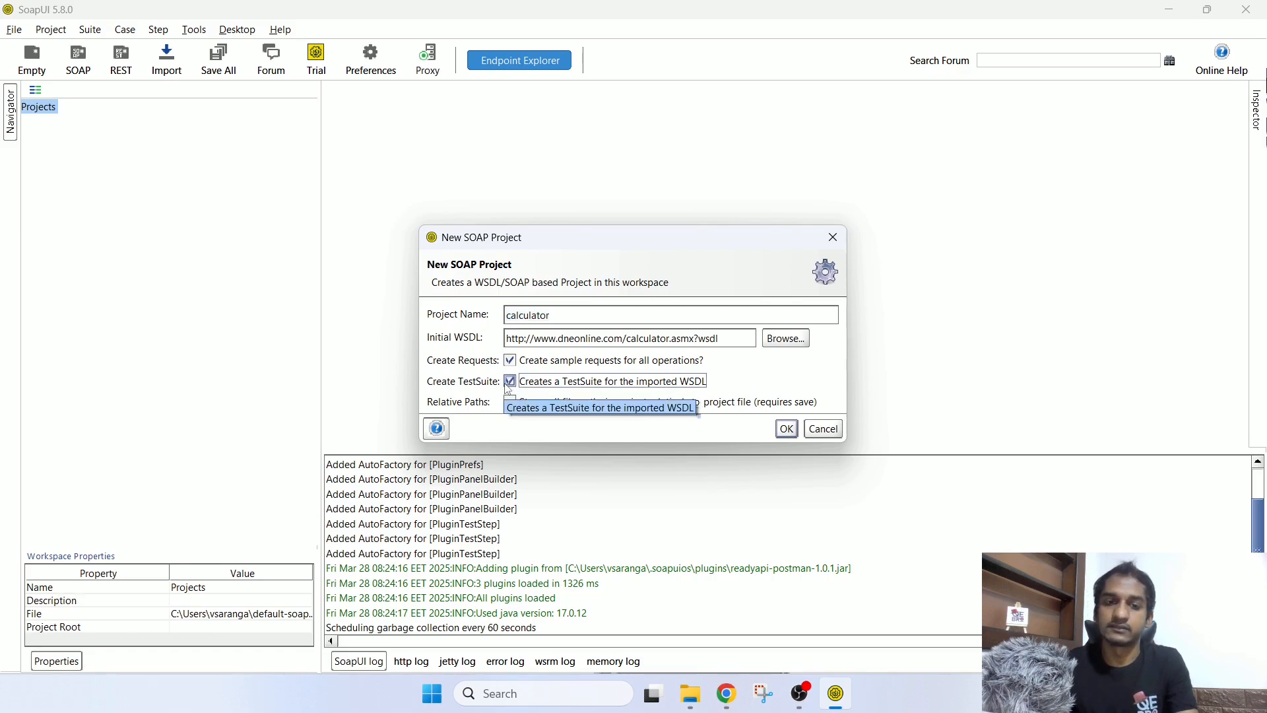
pyautogui.click(509, 384)
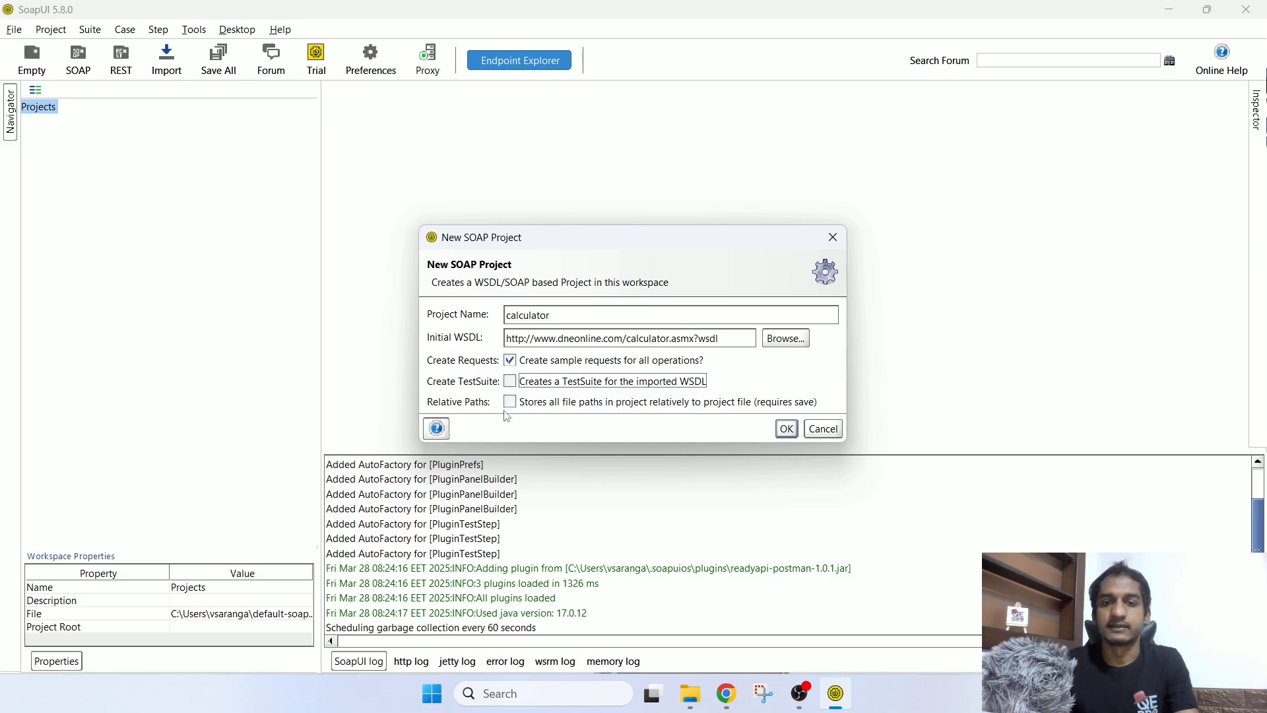
pyautogui.click(785, 431)
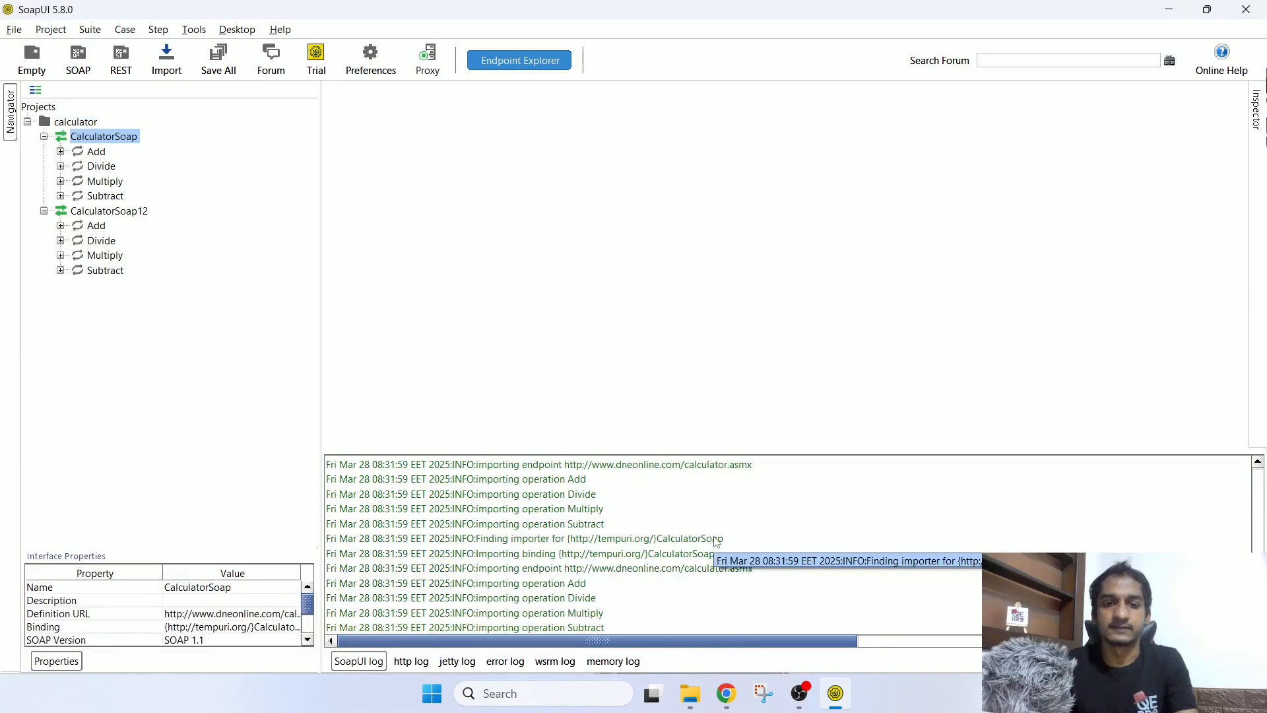
# Step: Inspect the CalculatorSoap and CalculatorSoap12 interfaces and their Add, Divide, Multiply and Subtract operations in the project tree
pyautogui.scroll(3, 726, 545)
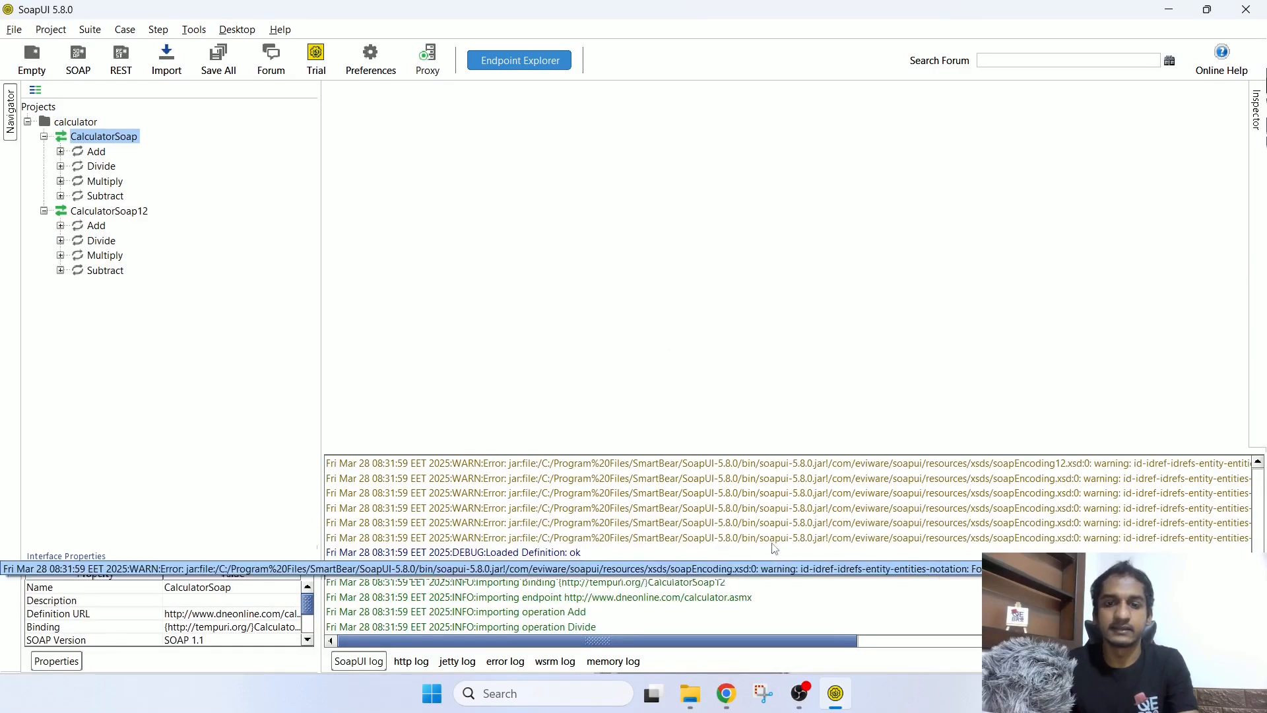
pyautogui.click(106, 213)
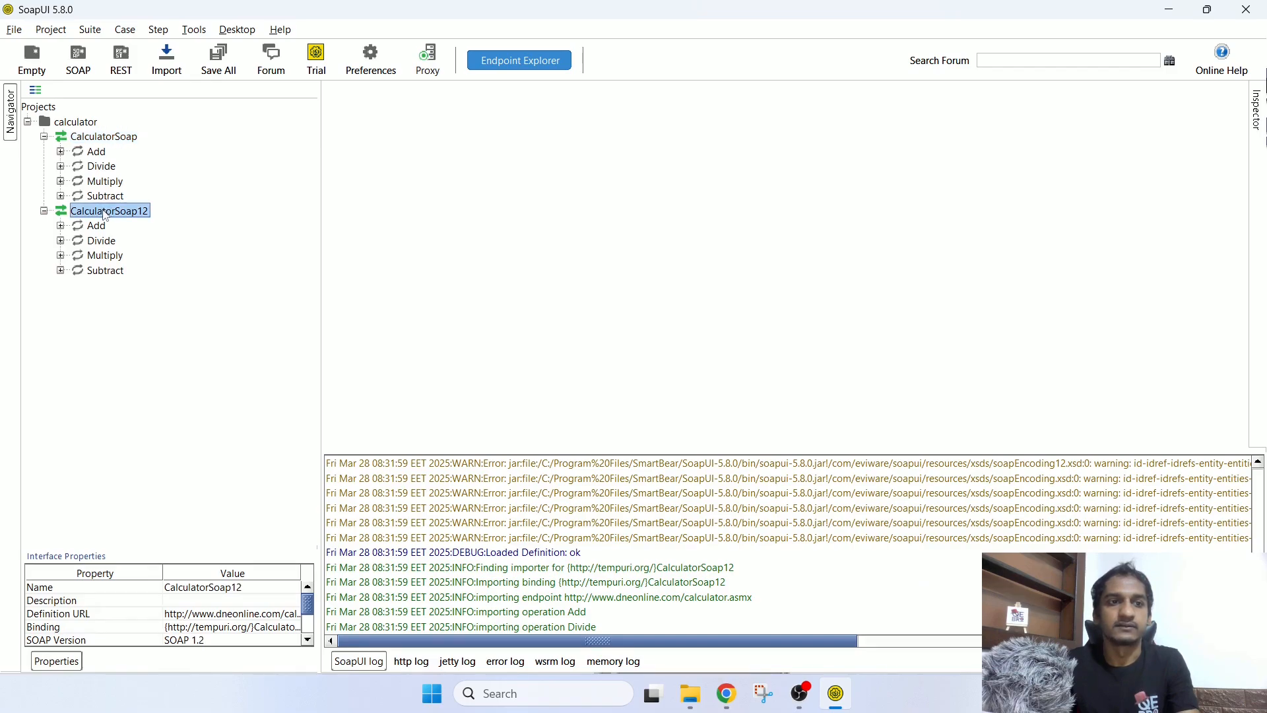
pyautogui.click(100, 148)
pyautogui.click(119, 219)
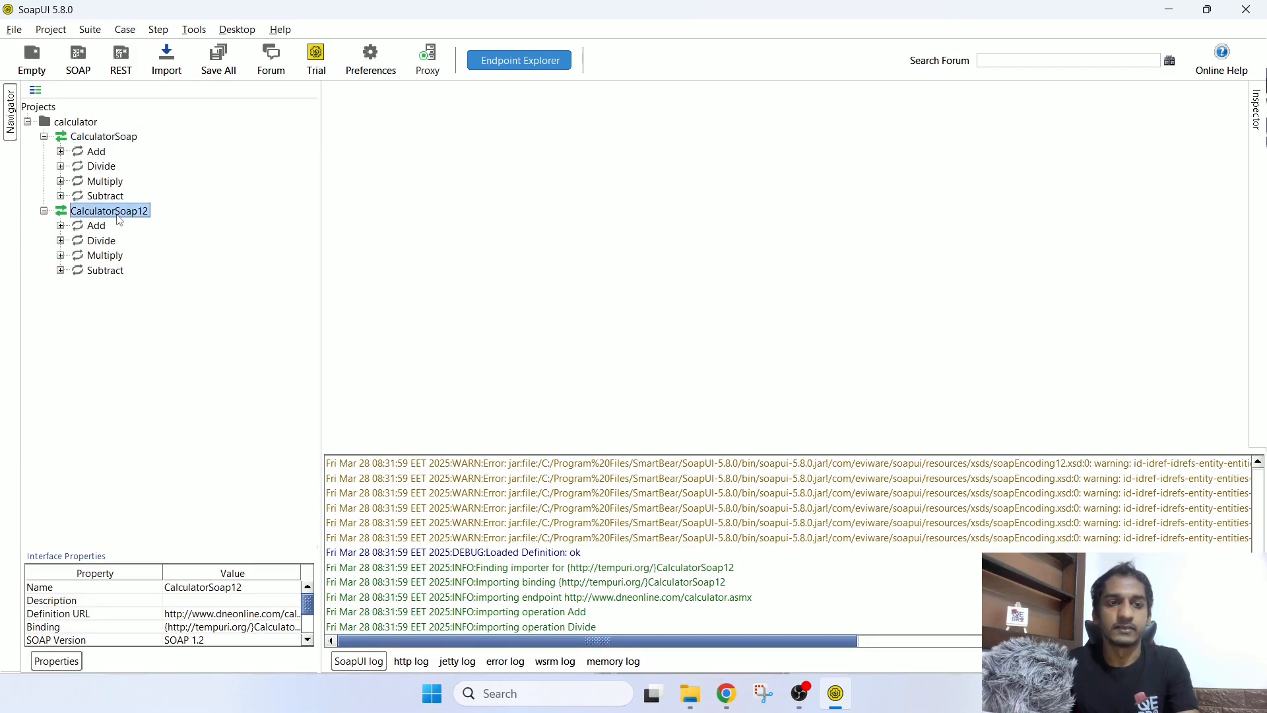
pyautogui.click(106, 153)
pyautogui.click(106, 167)
pyautogui.click(108, 183)
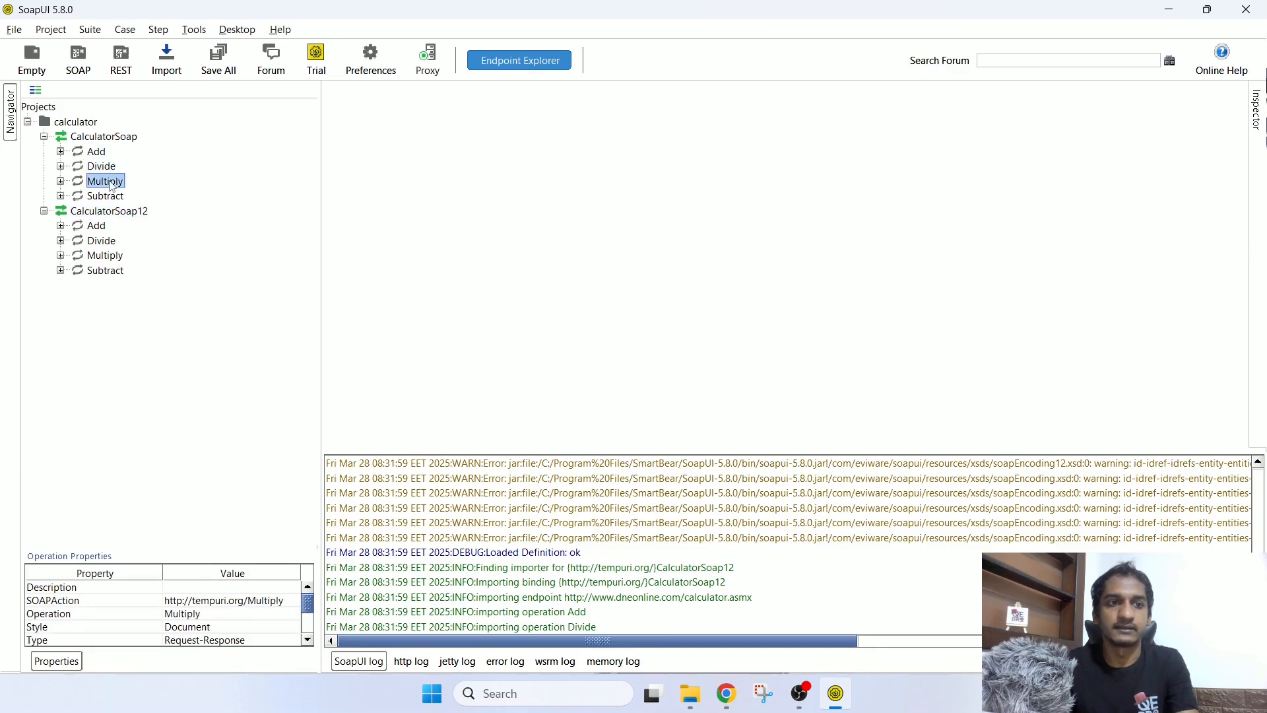
pyautogui.click(103, 197)
pyautogui.click(98, 227)
pyautogui.click(106, 270)
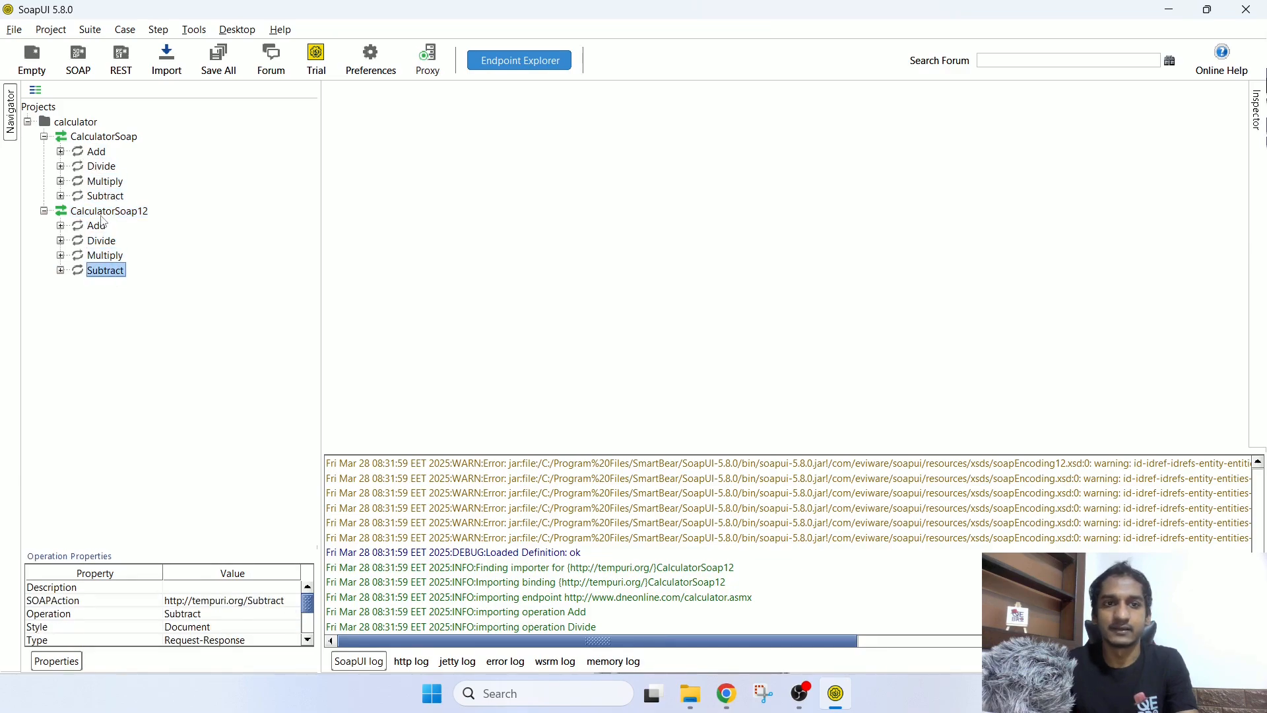
# Step: Read through the SoapUI log from the plugin loading entries to the calculator WSDL import entries
pyautogui.scroll(4, 746, 565)
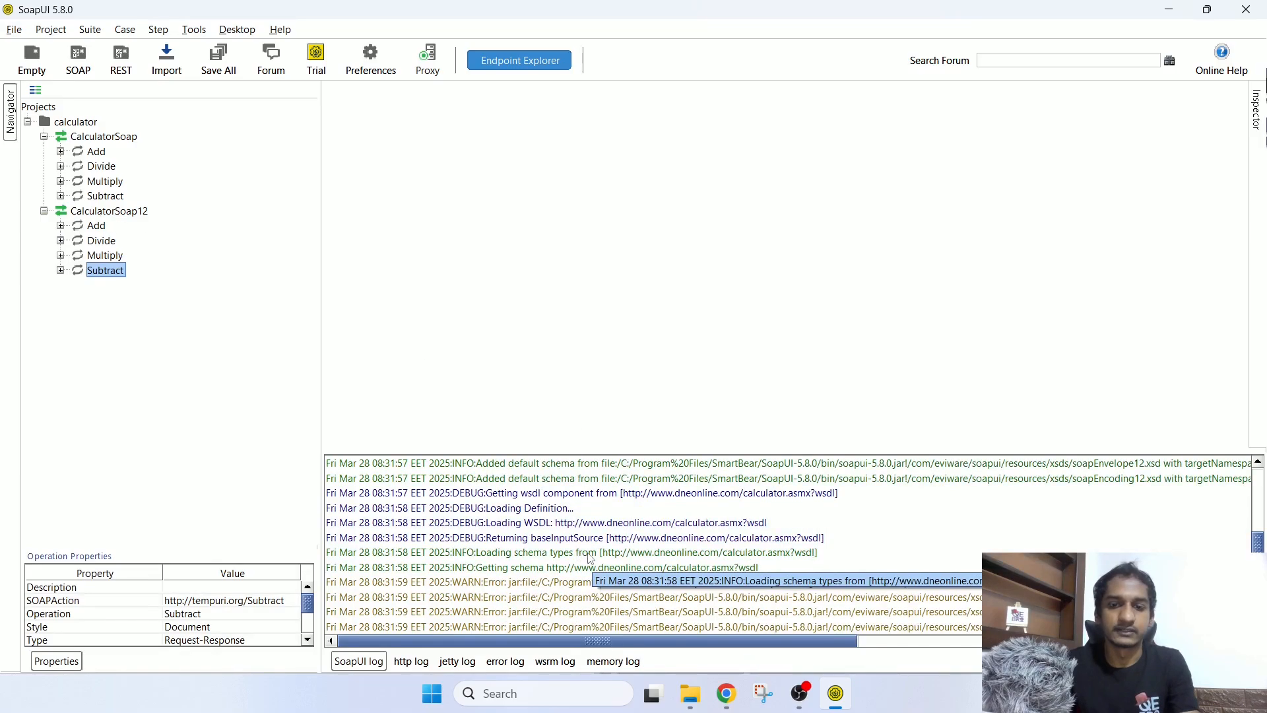
pyautogui.scroll(10, 805, 558)
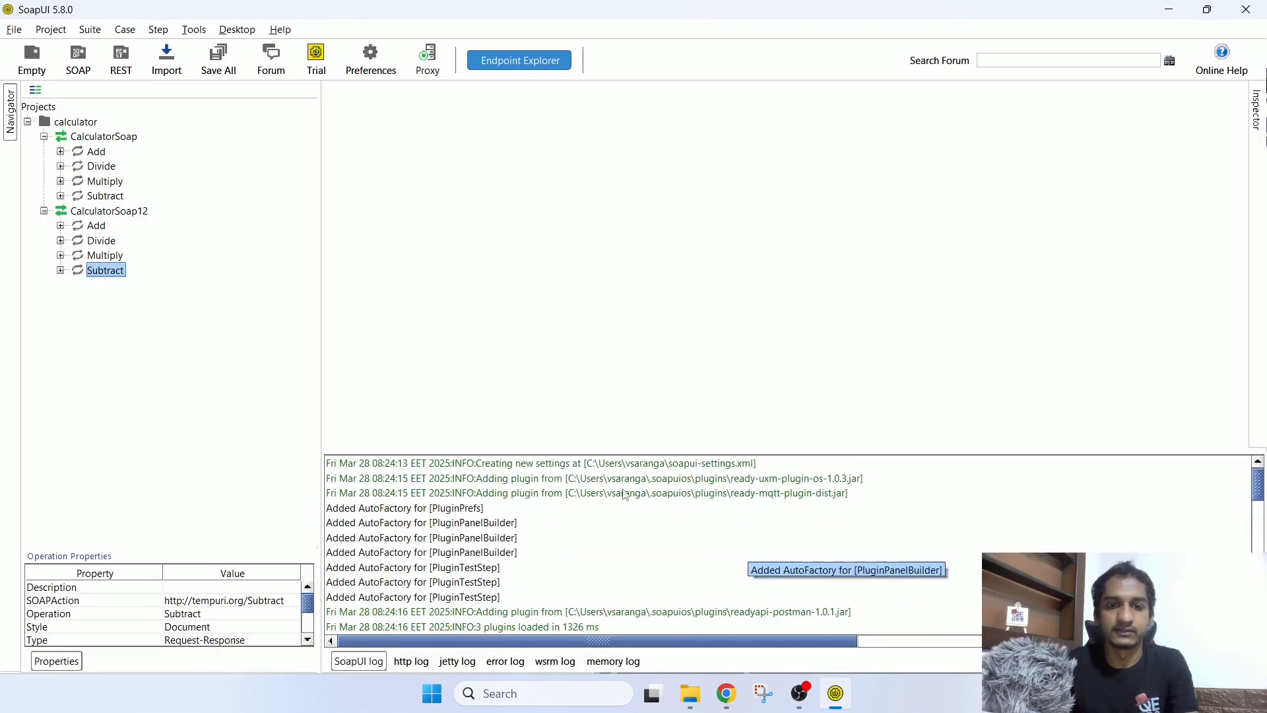
pyautogui.scroll(-8, 673, 558)
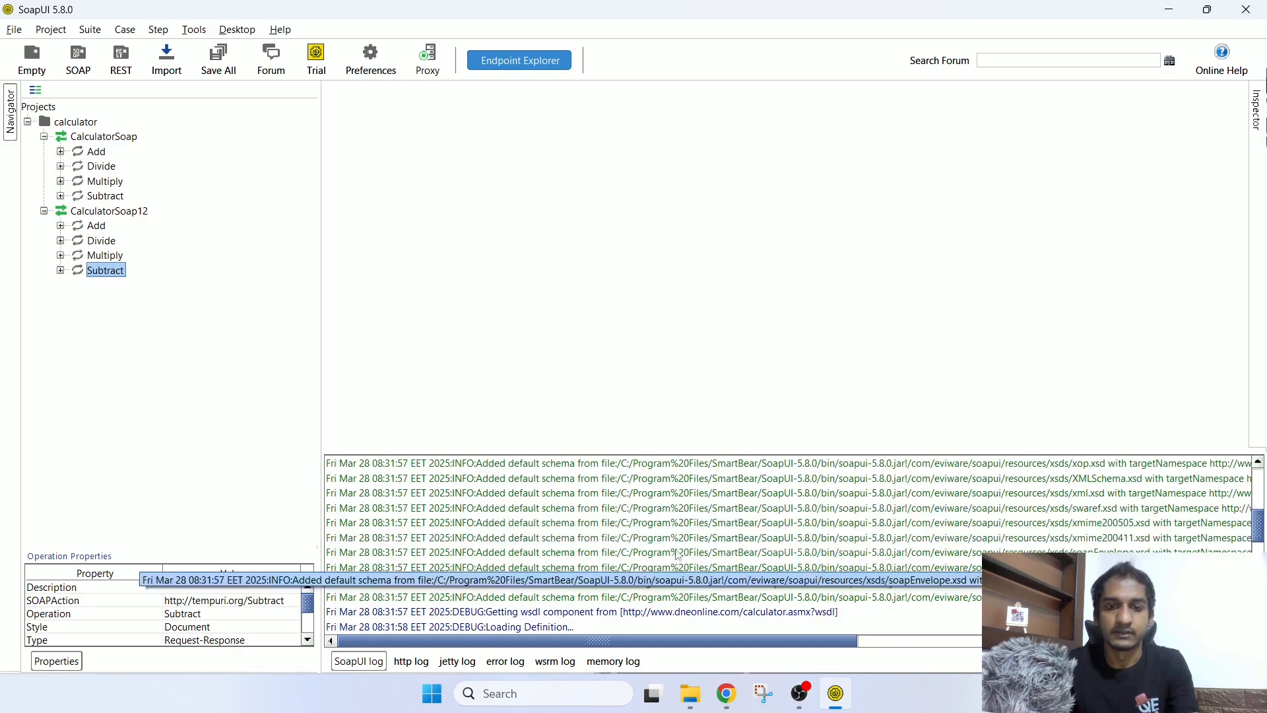
pyautogui.scroll(-4, 753, 532)
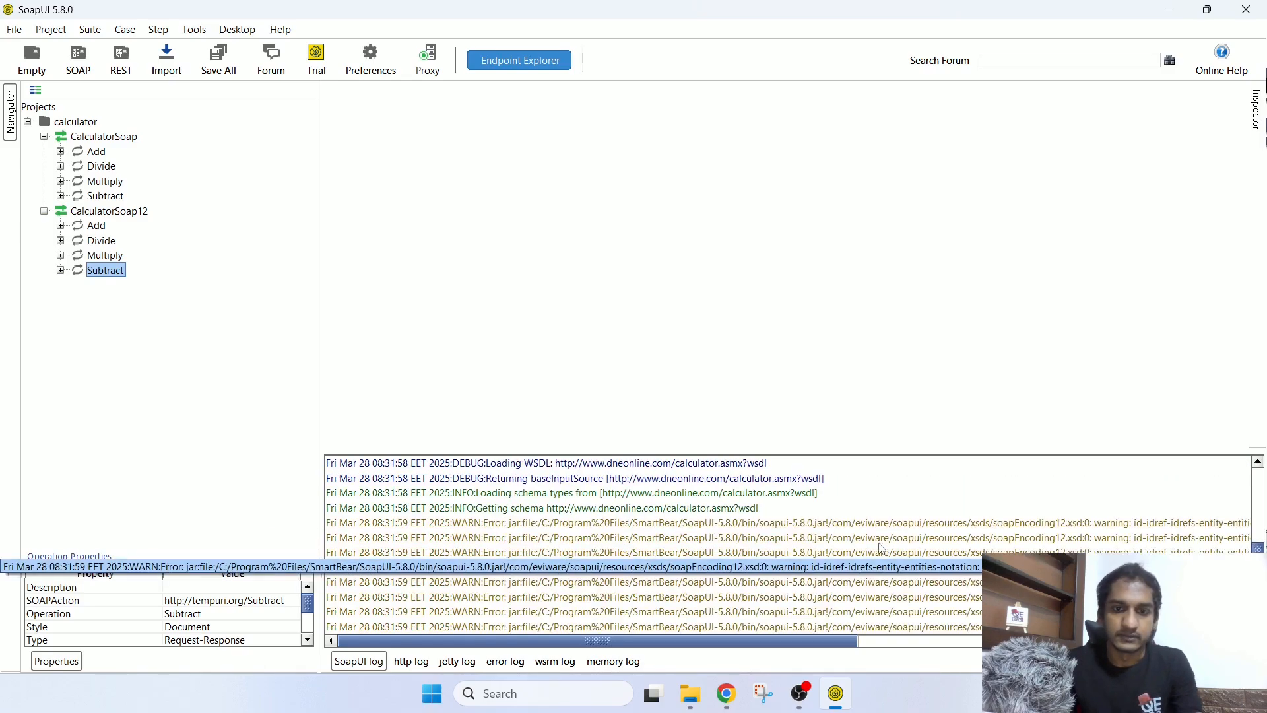
pyautogui.scroll(-5, 880, 549)
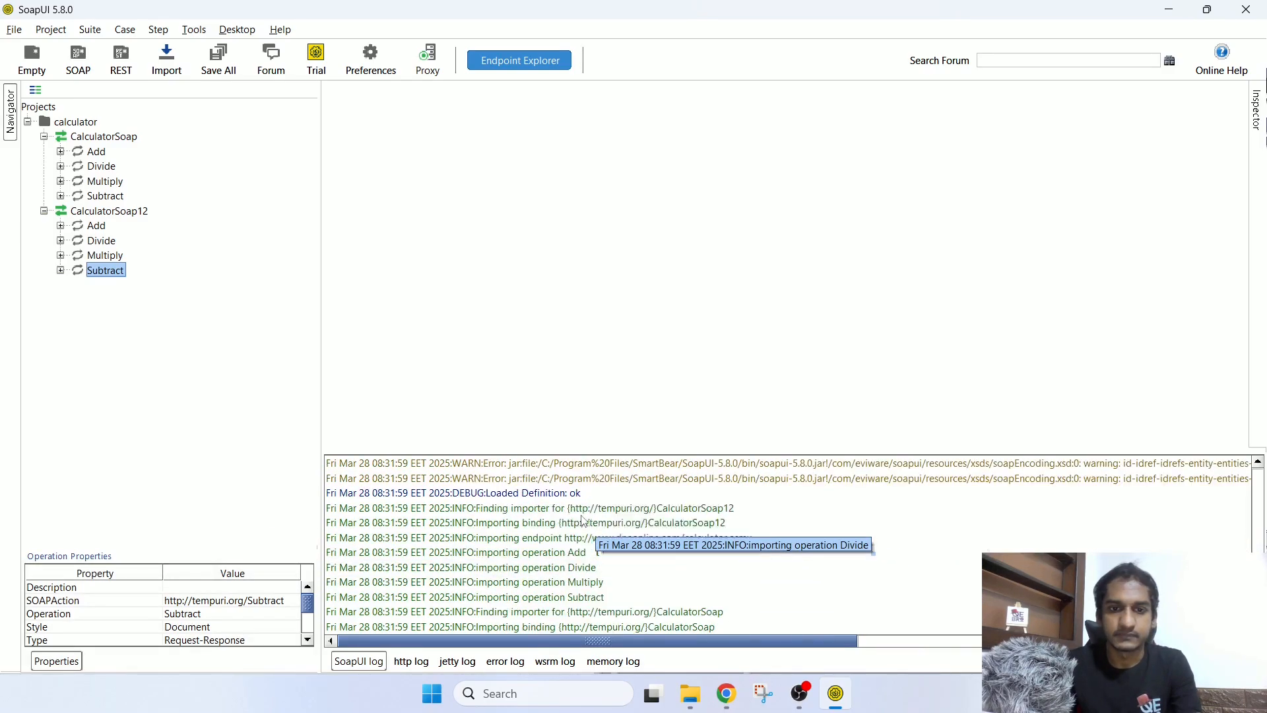
# Step: Examine the log entries for importing the CalculatorSoap12 binding and its Add, Divide, Multiply and Subtract operations
pyautogui.click(528, 523)
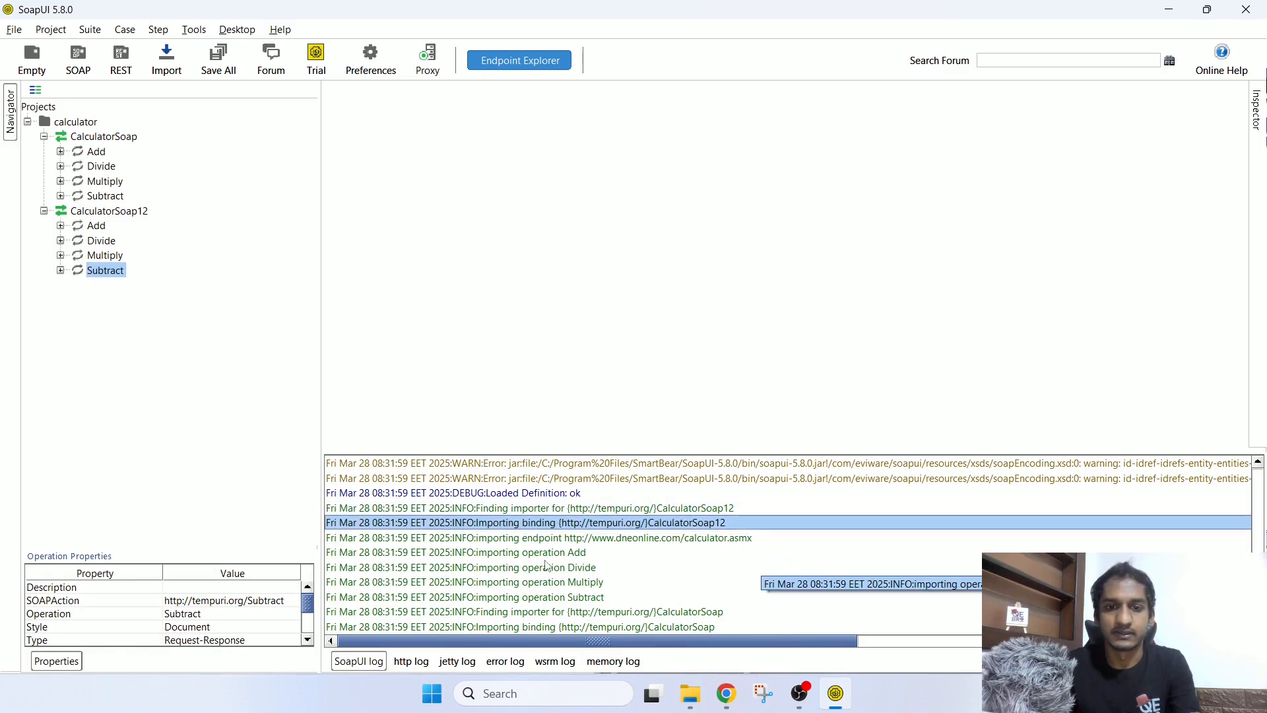
pyautogui.click(602, 567)
pyautogui.click(637, 602)
pyautogui.click(582, 555)
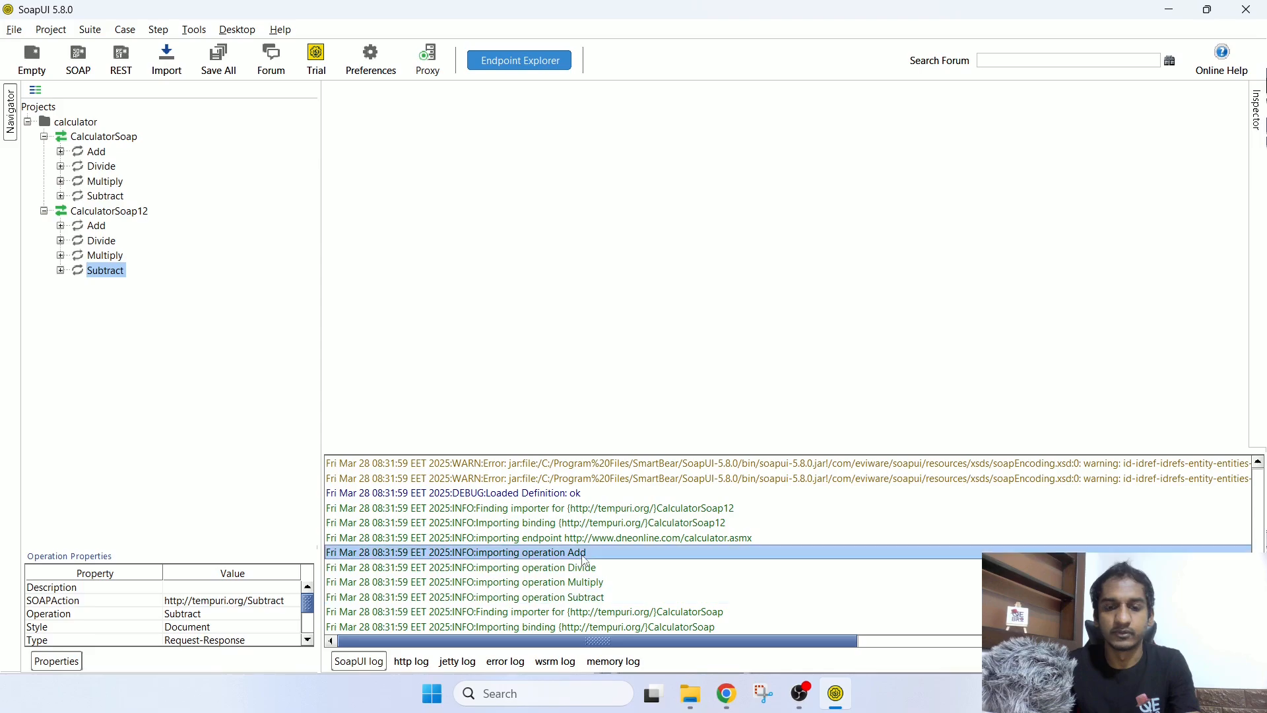
pyautogui.click(583, 570)
pyautogui.click(585, 582)
pyautogui.click(590, 596)
pyautogui.scroll(-2, 721, 580)
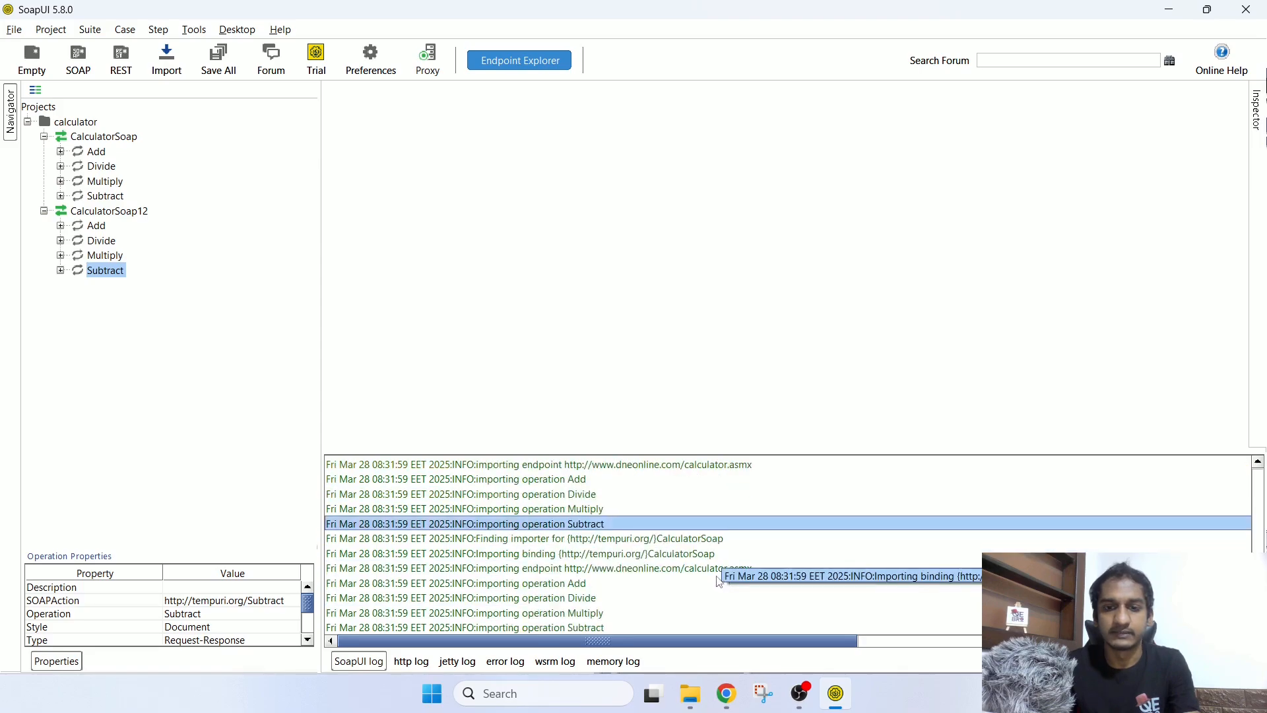
# Step: Examine the SoapUI log entries for importing the CalculatorSoap binding's Add, Multiply and Subtract operations
pyautogui.click(577, 584)
pyautogui.click(575, 613)
pyautogui.click(573, 627)
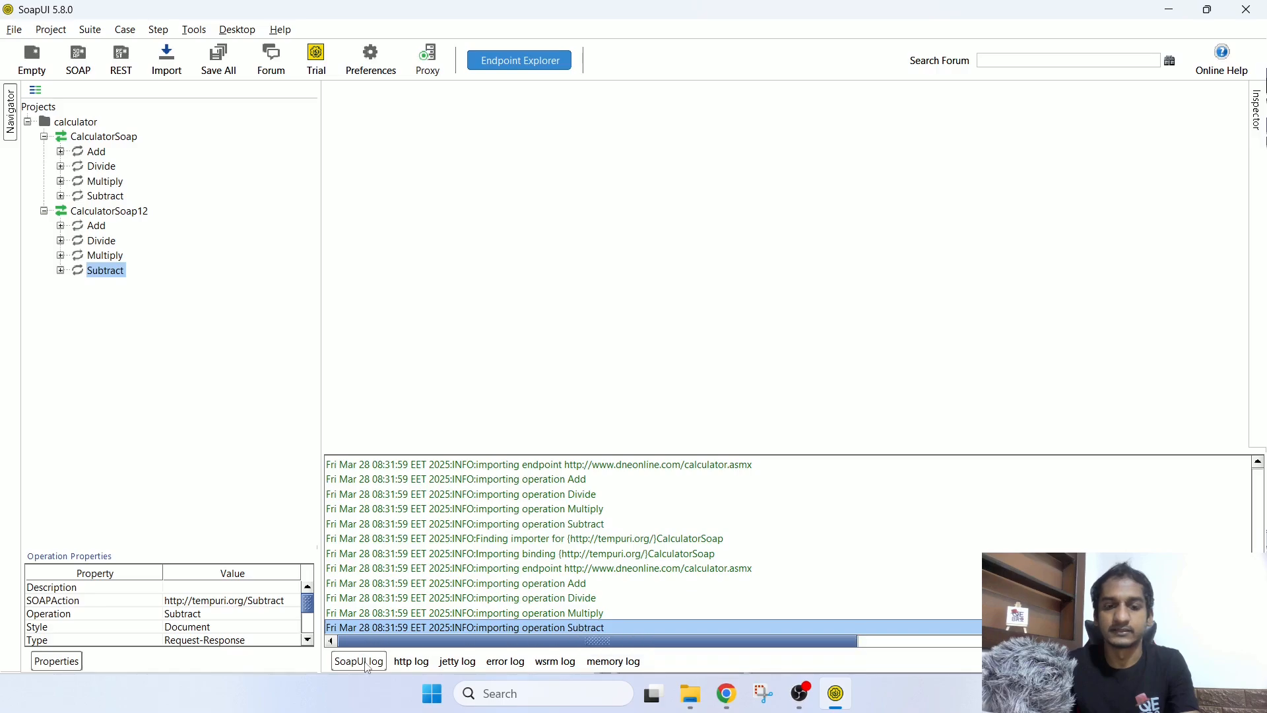
# Step: Read through the http log, from the outgoing WSDL GET request and response headers to the returned WSDL operations
pyautogui.click(411, 661)
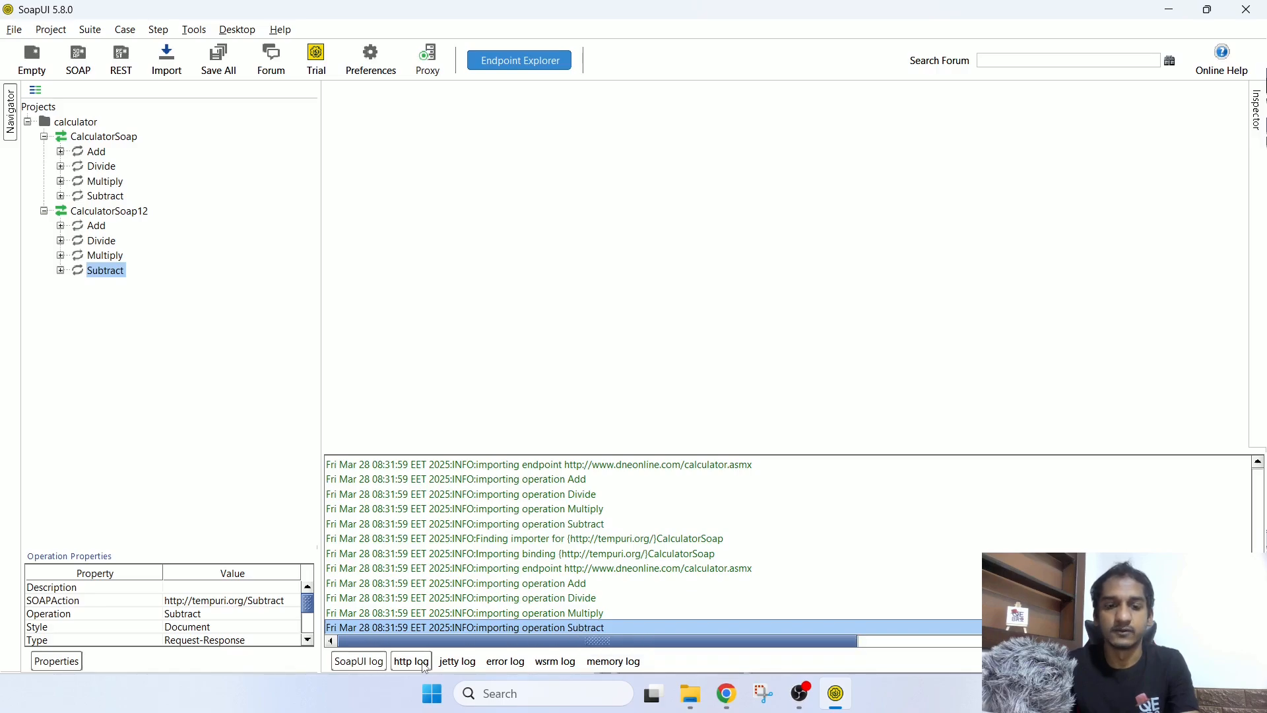
pyautogui.scroll(15, 479, 563)
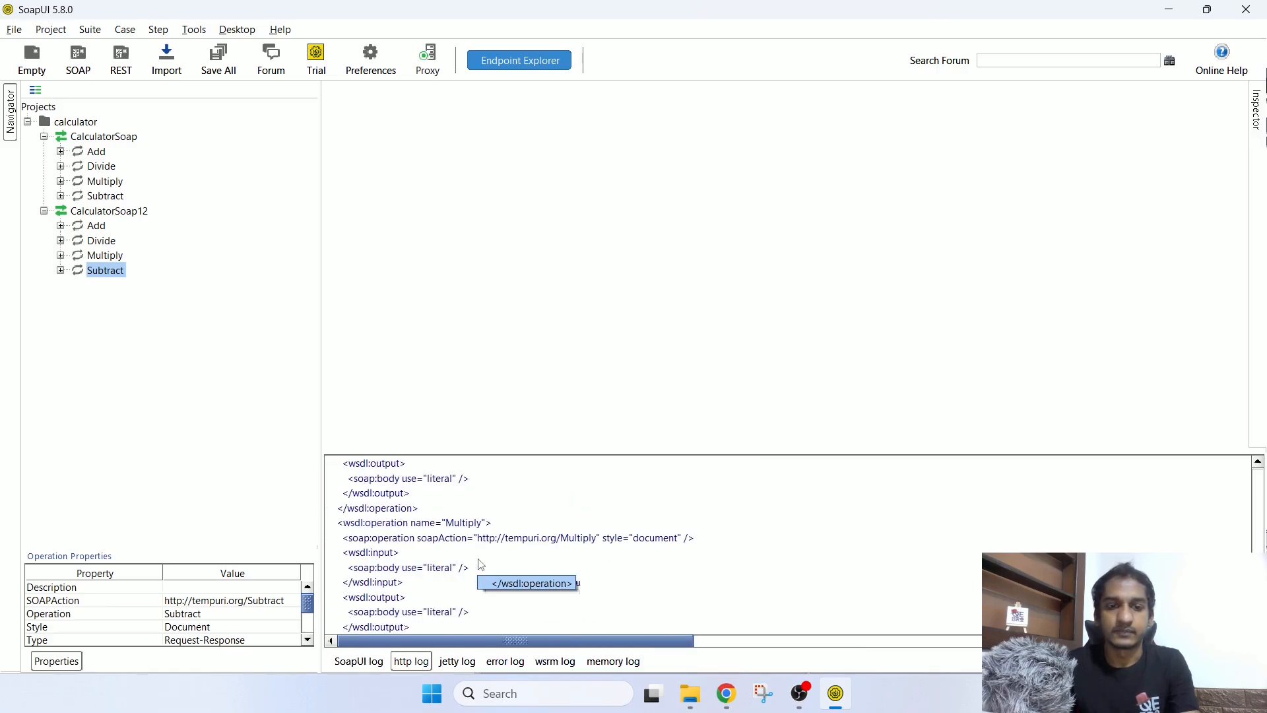
pyautogui.scroll(10, 480, 563)
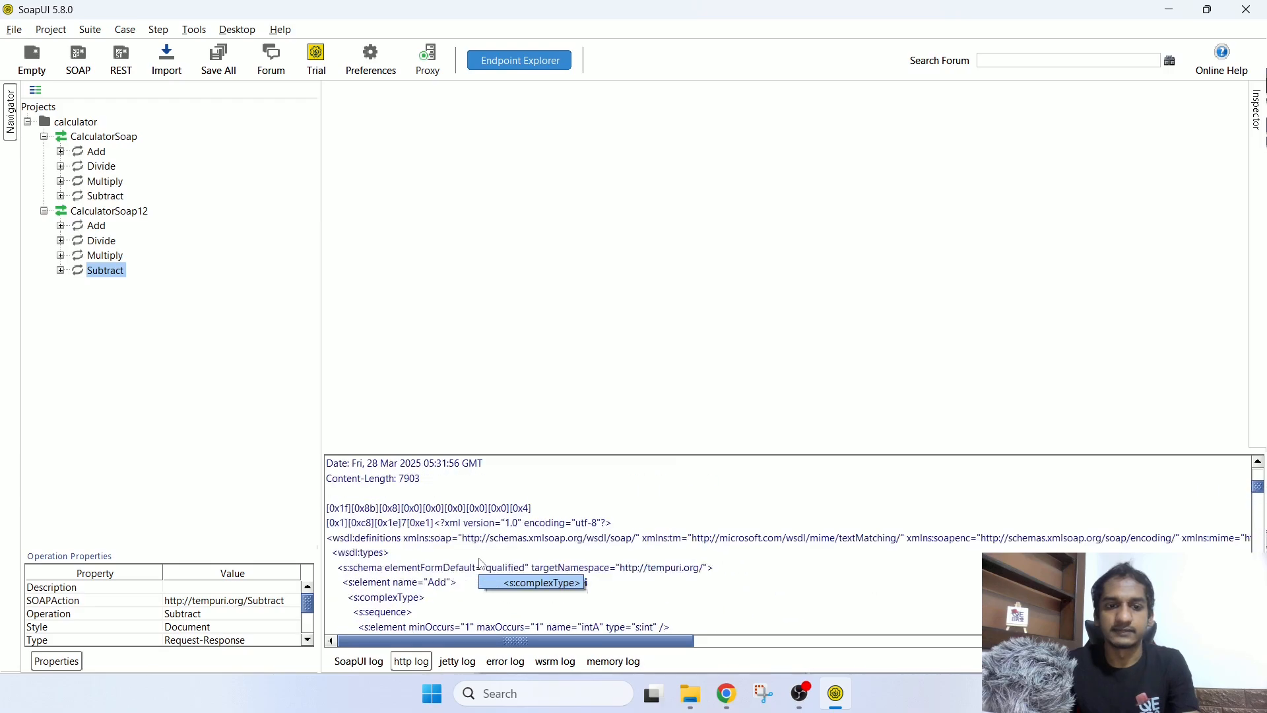
pyautogui.click(455, 524)
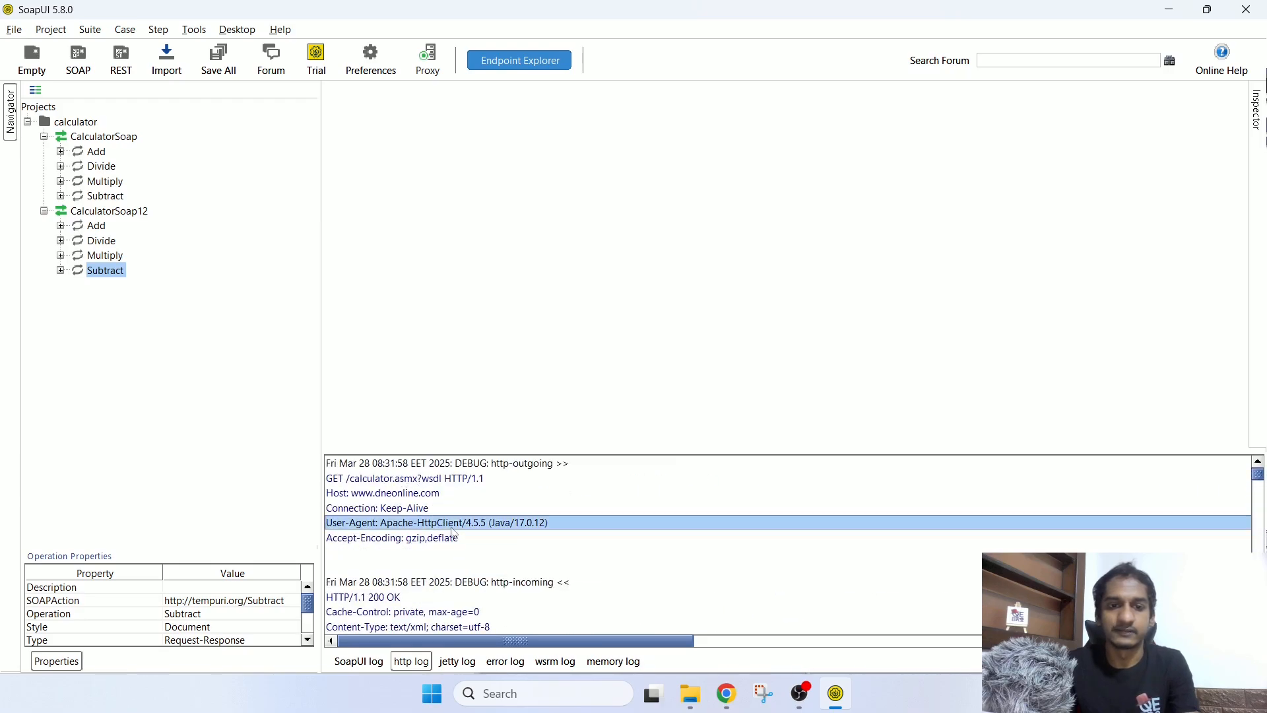
pyautogui.scroll(-5, 519, 579)
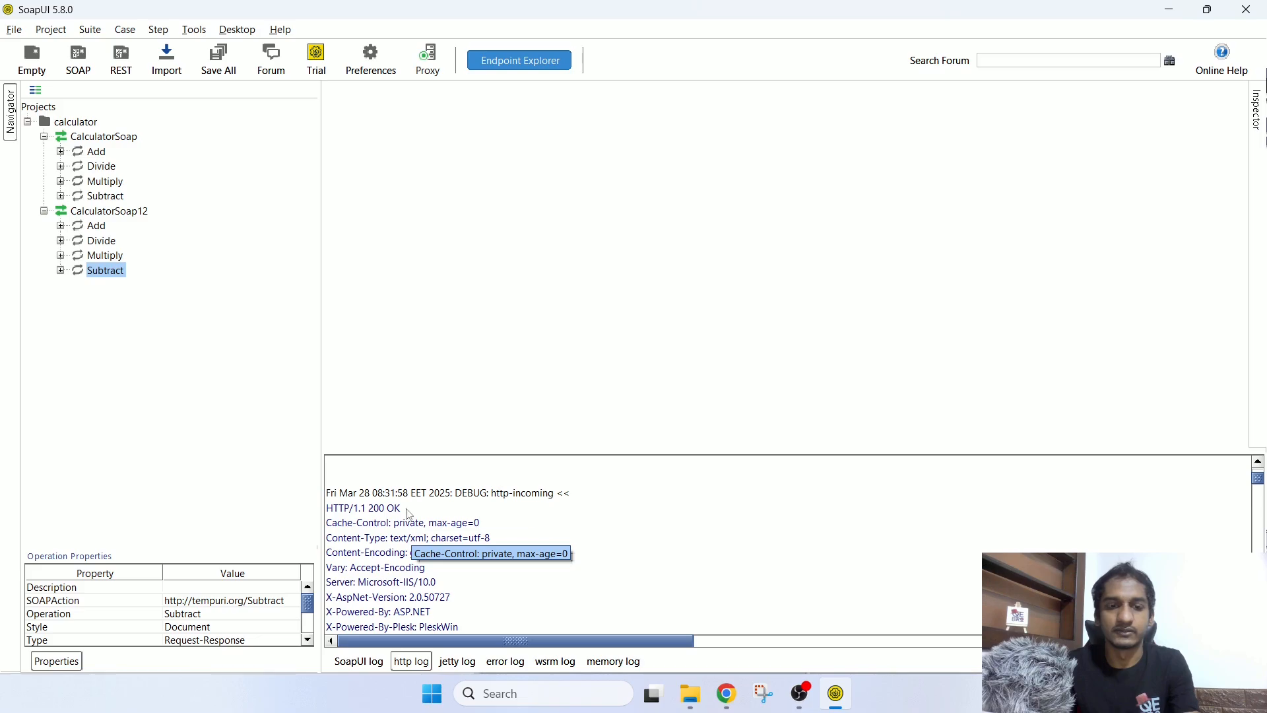
pyautogui.scroll(-10, 409, 513)
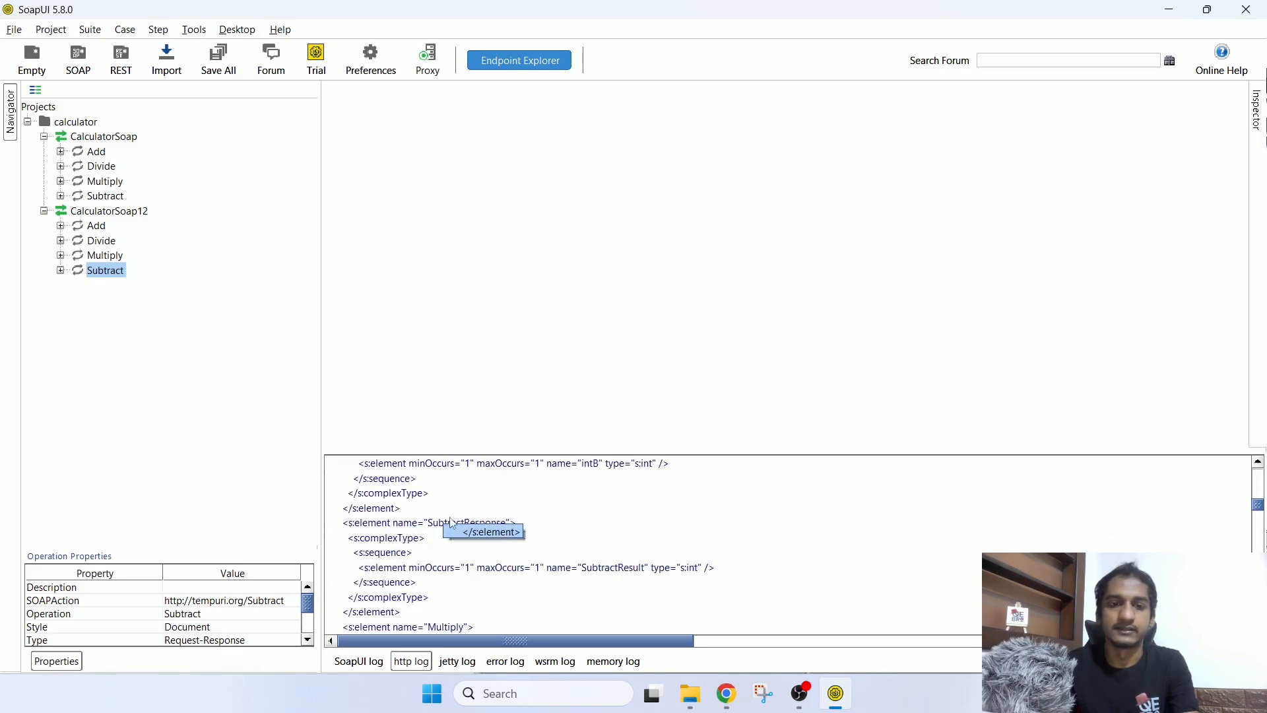
pyautogui.scroll(-15, 453, 522)
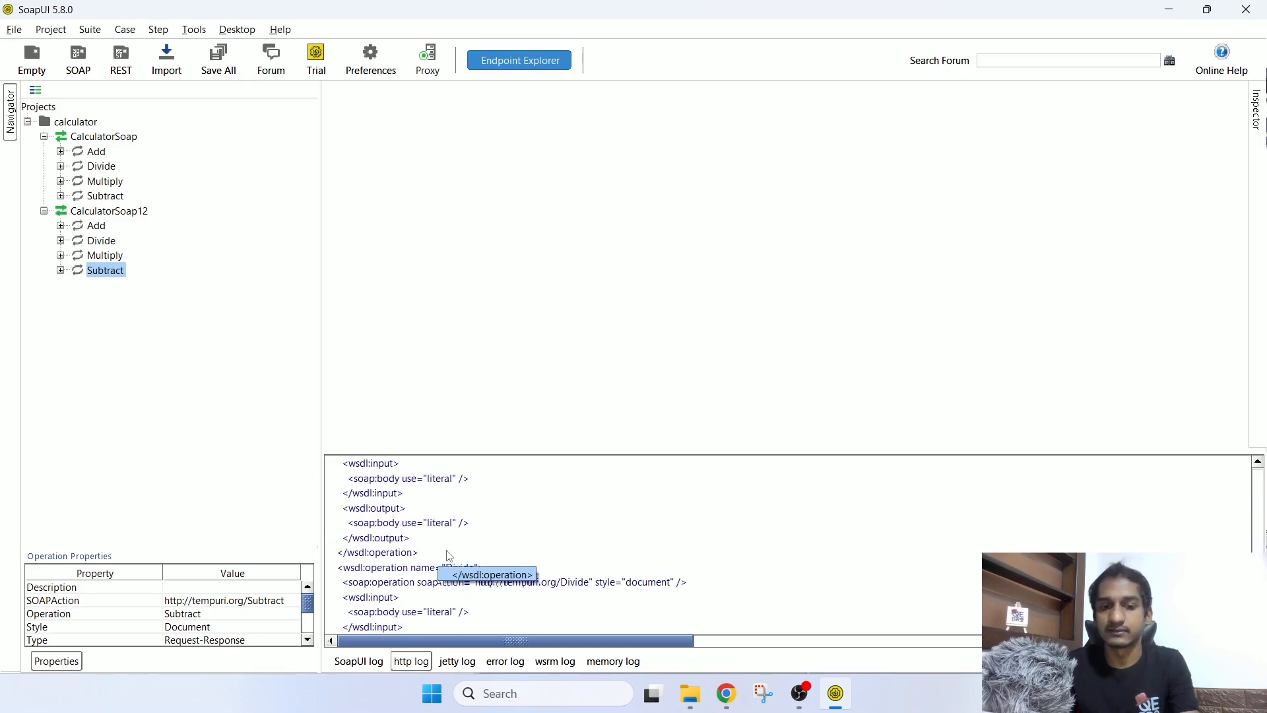
pyautogui.scroll(-15, 450, 557)
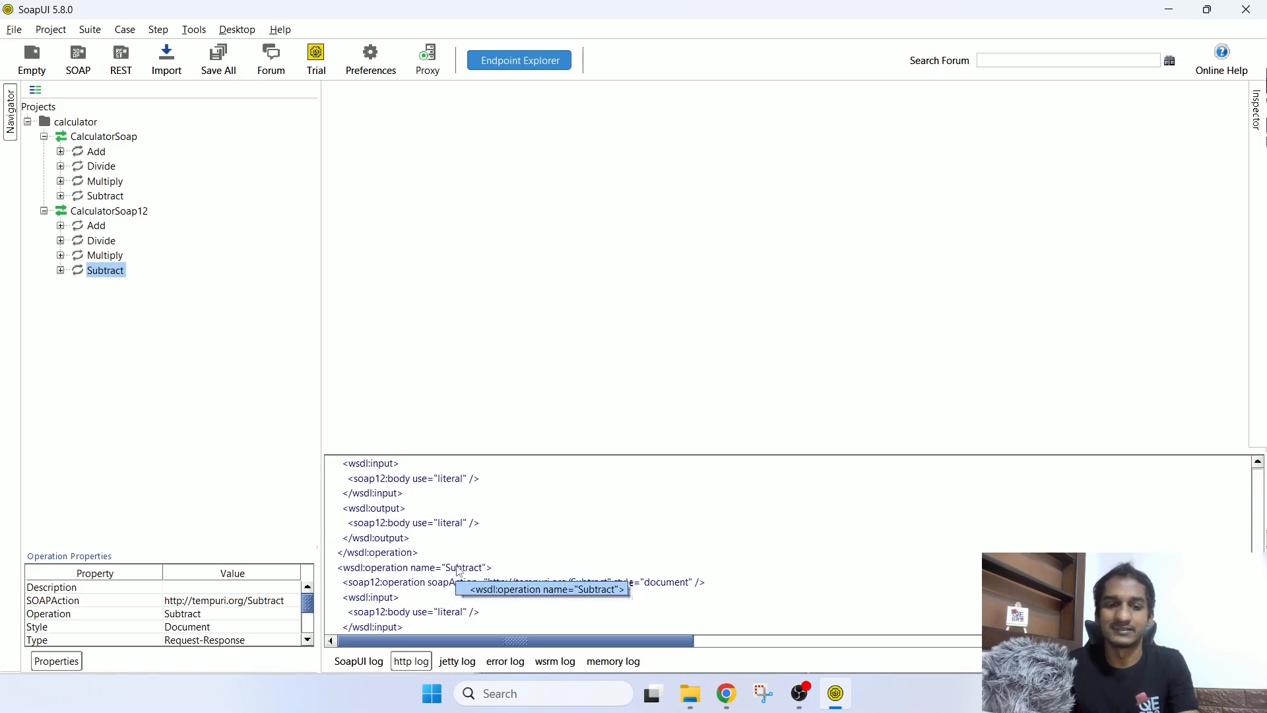
# Step: Review the error, wsrm and memory logs, and return to the http log
pyautogui.click(478, 659)
pyautogui.click(507, 661)
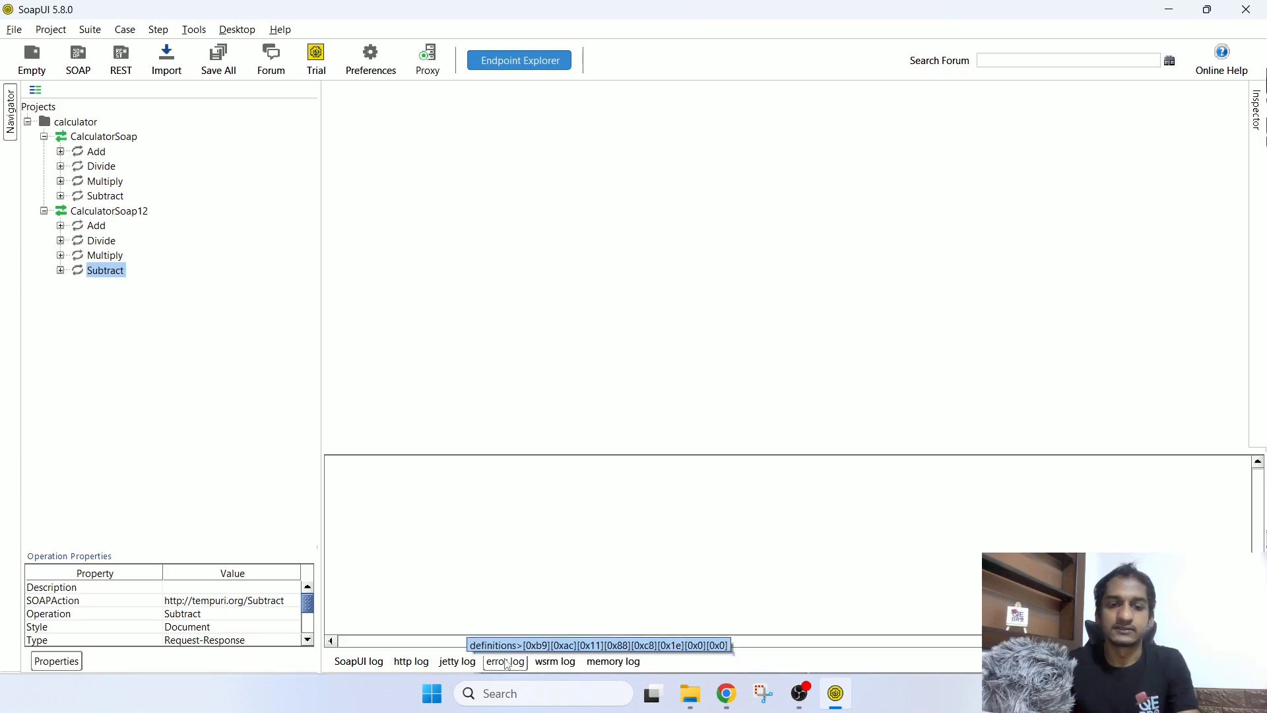
pyautogui.click(555, 661)
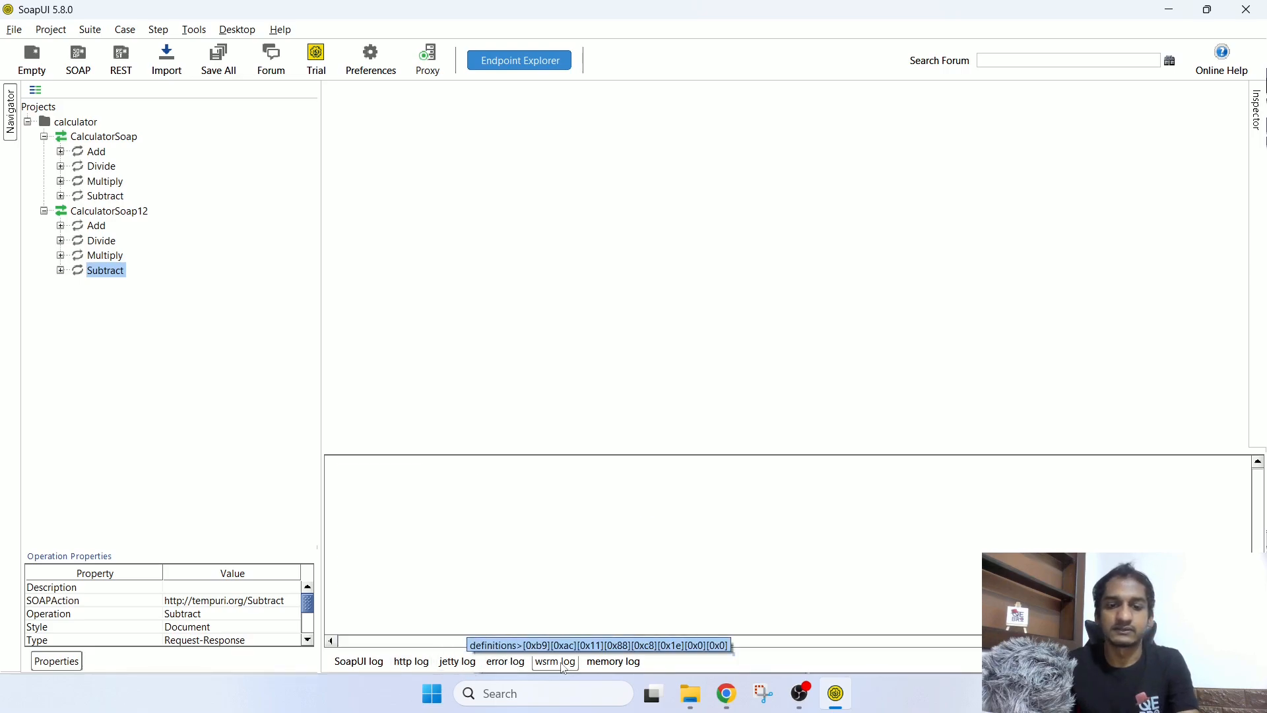
pyautogui.click(608, 663)
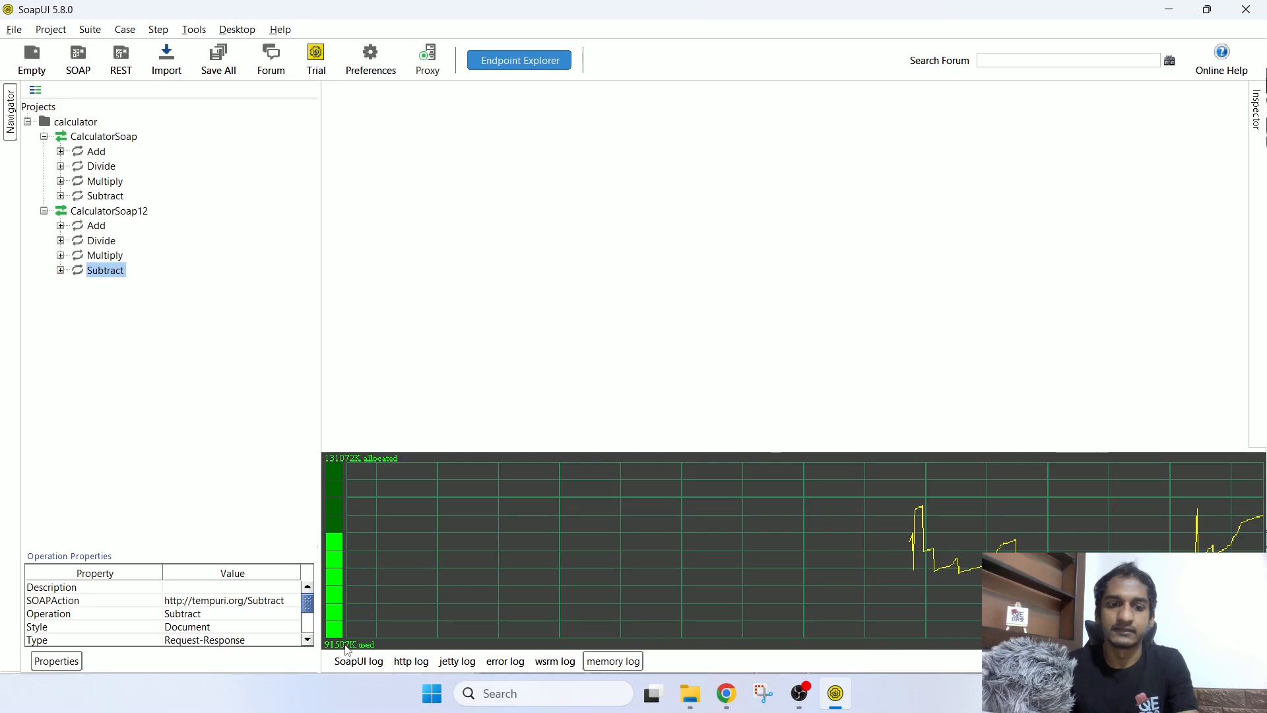
pyautogui.click(411, 661)
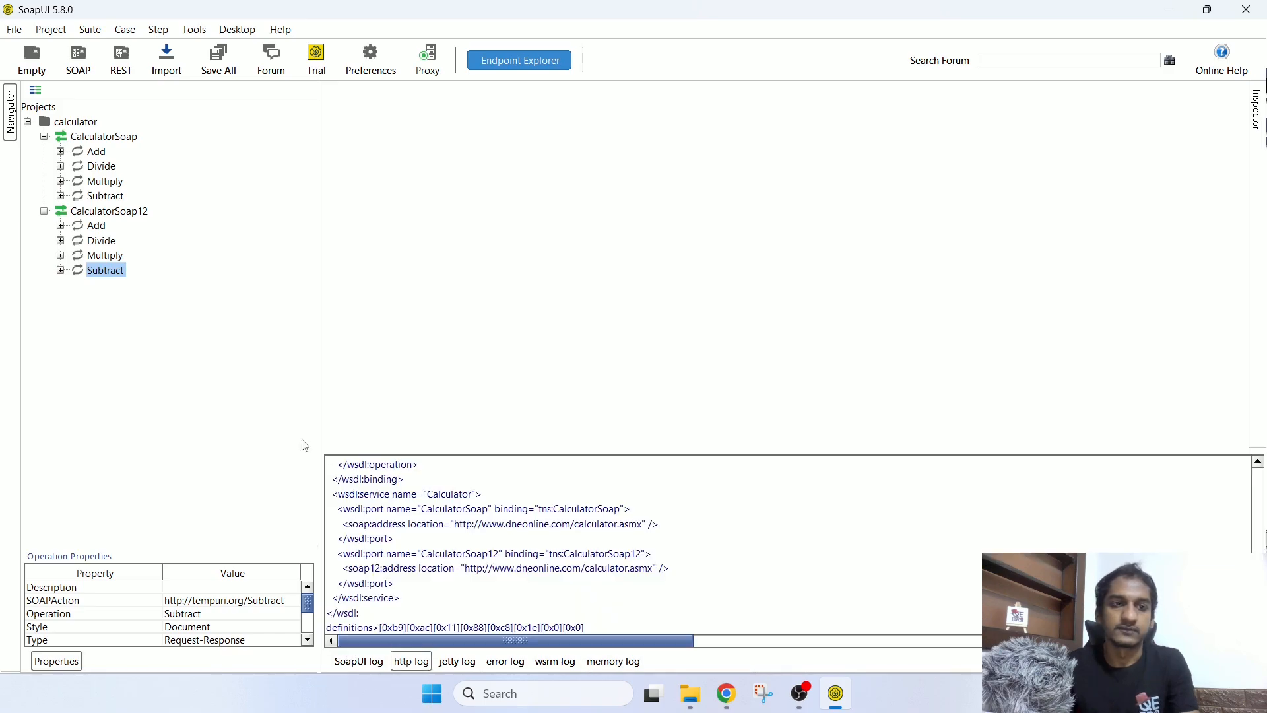
# Step: Inspect the workspace properties and the calculator project's standard and custom properties
pyautogui.click(53, 109)
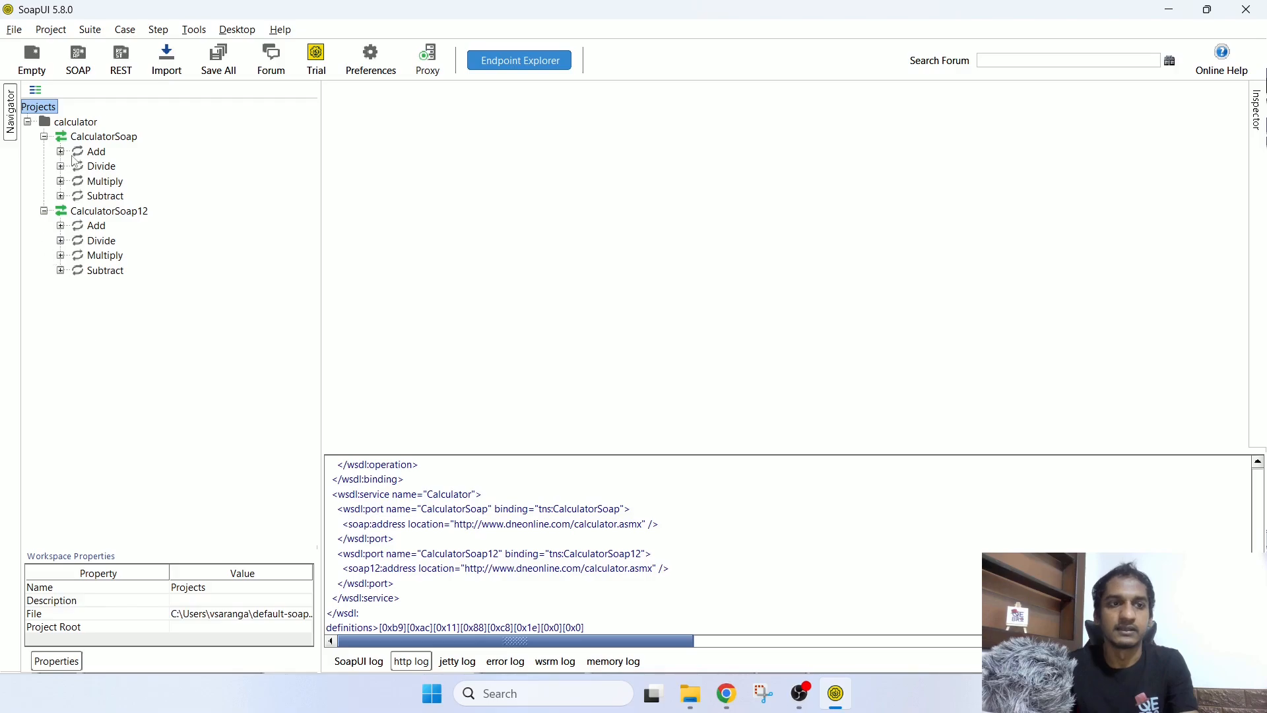
pyautogui.click(80, 125)
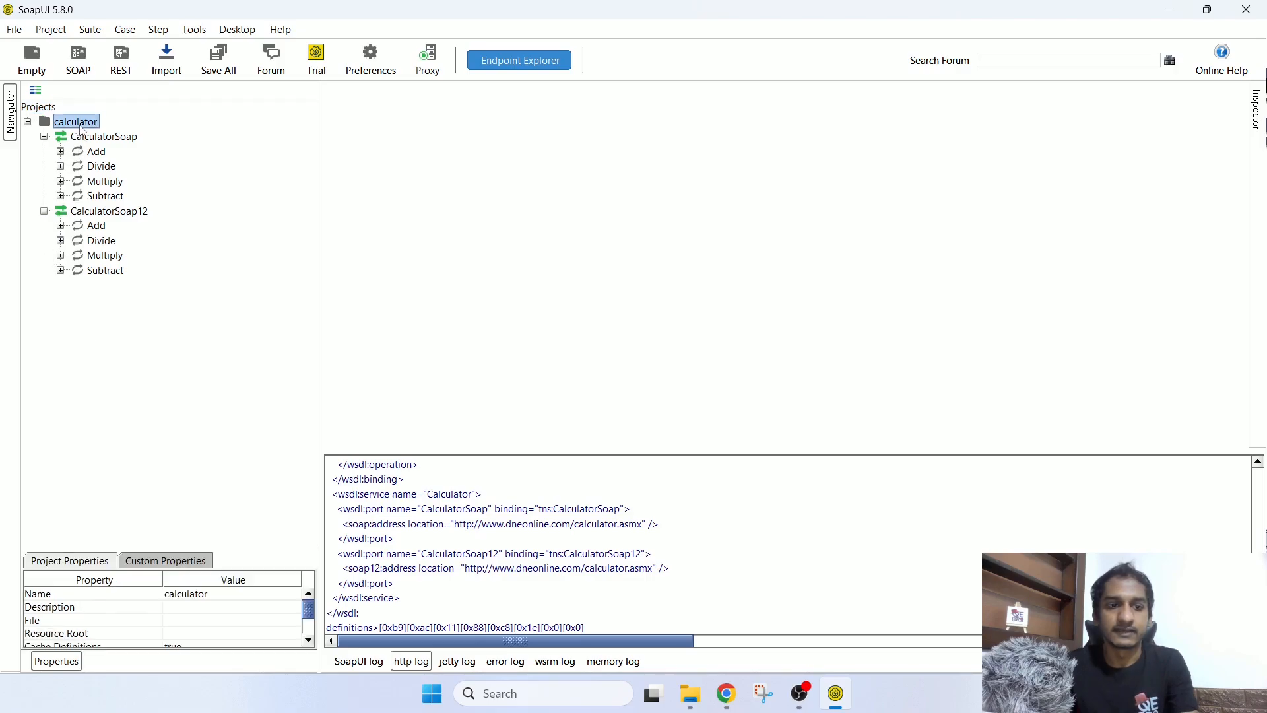
pyautogui.click(180, 569)
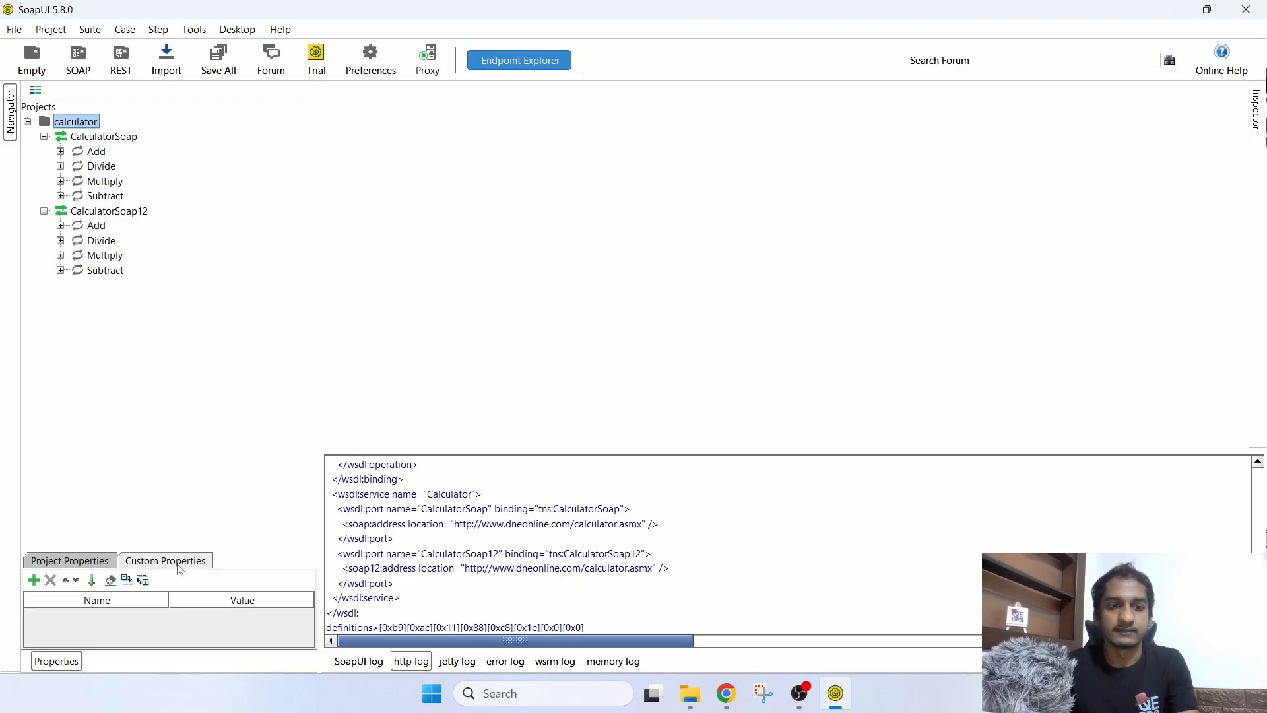
pyautogui.click(80, 561)
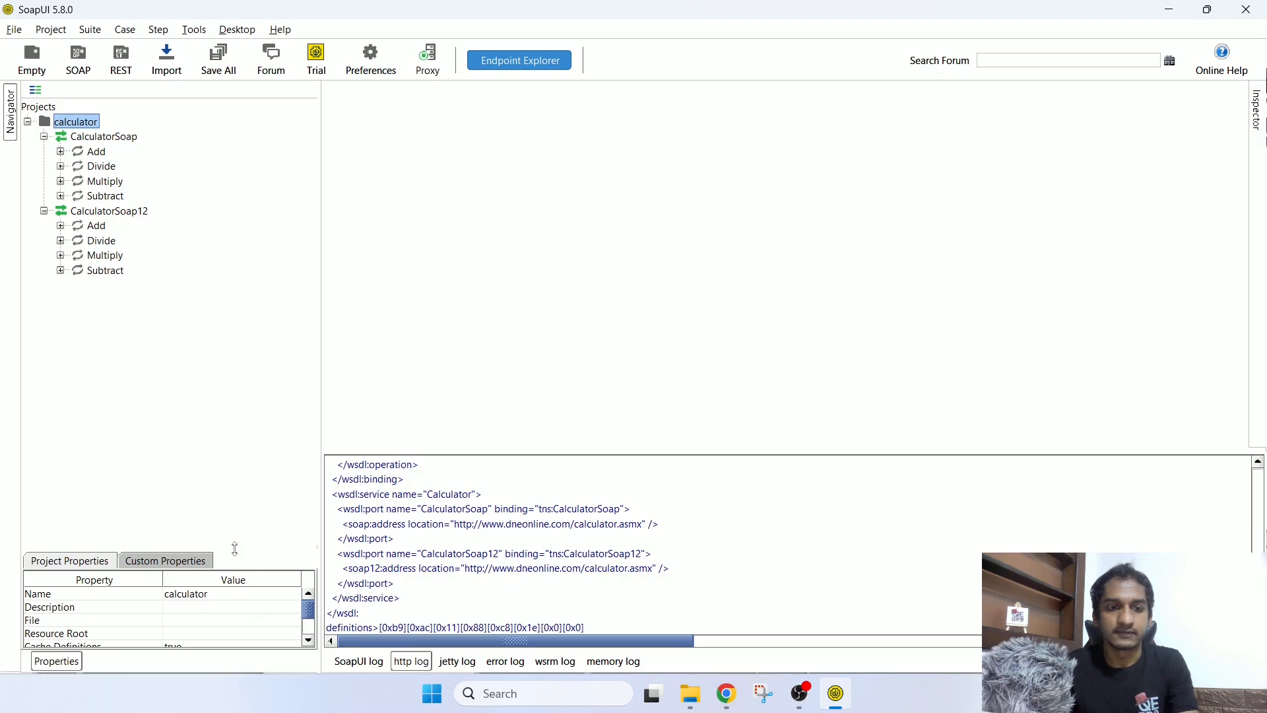
# Step: Enlarge the project properties area and keep Cache Definitions set to true
pyautogui.moveTo(234, 549); pyautogui.dragTo(224, 383)
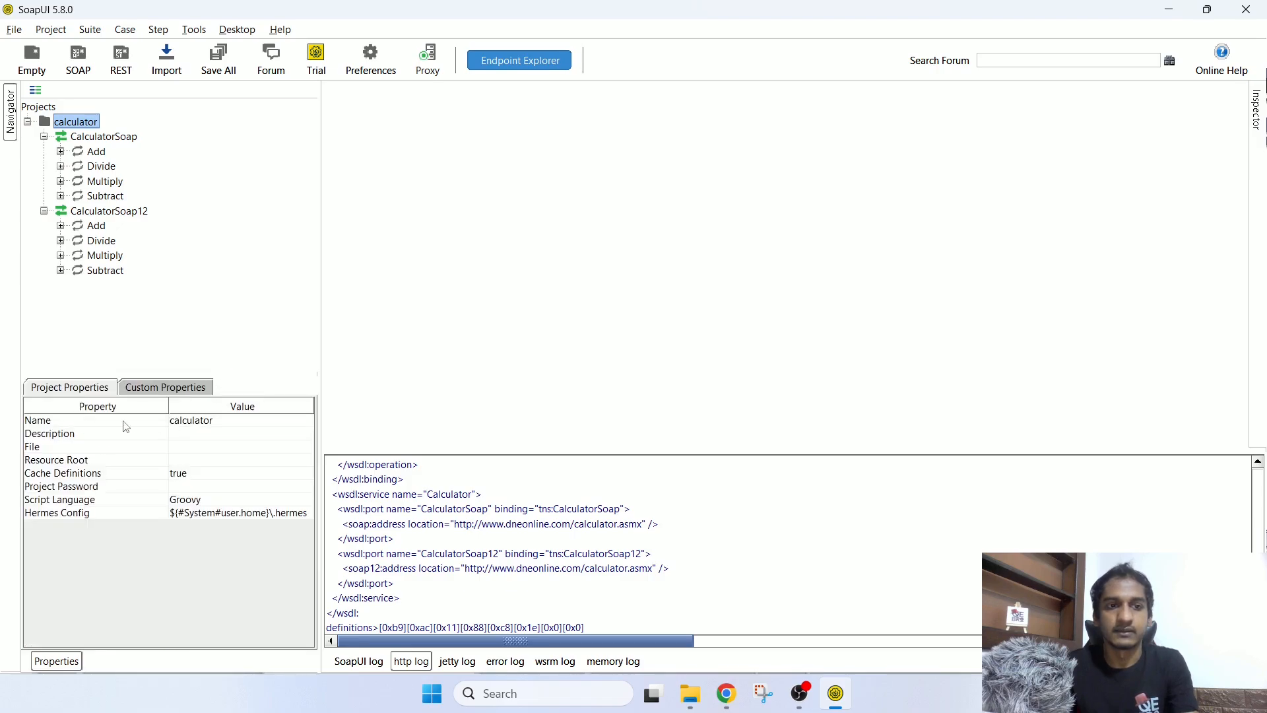
pyautogui.click(188, 473)
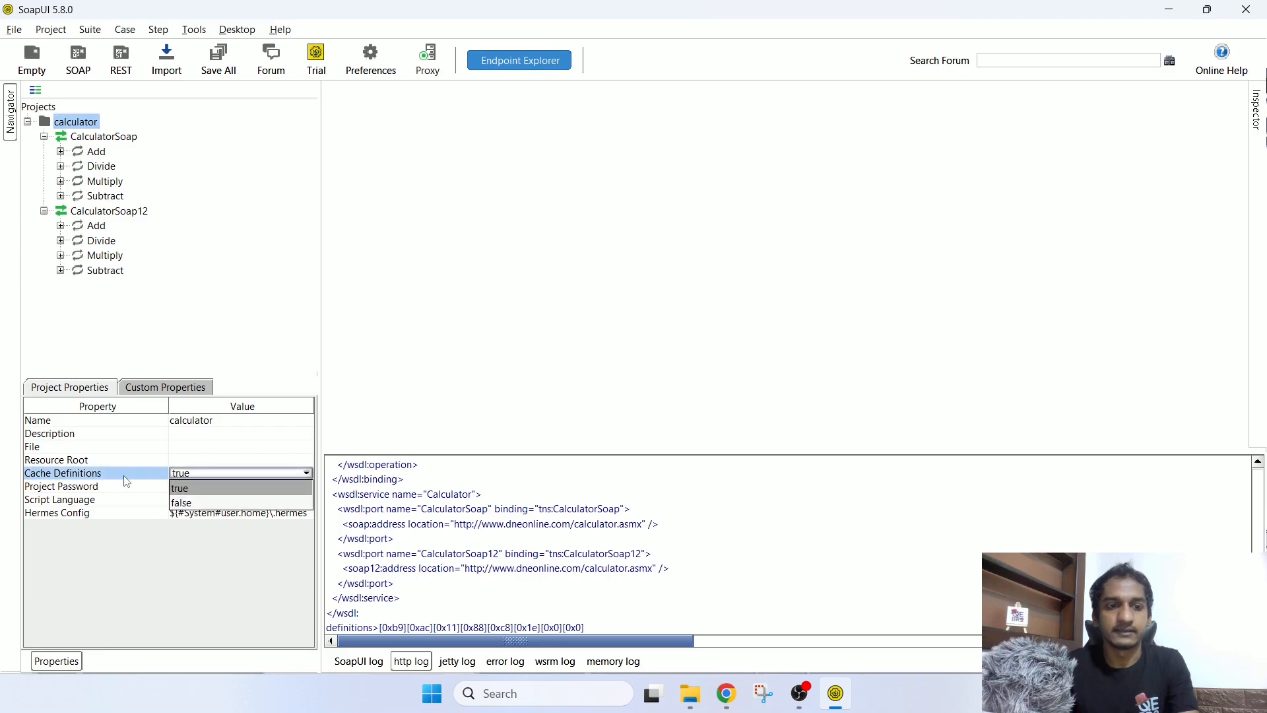
pyautogui.click(196, 488)
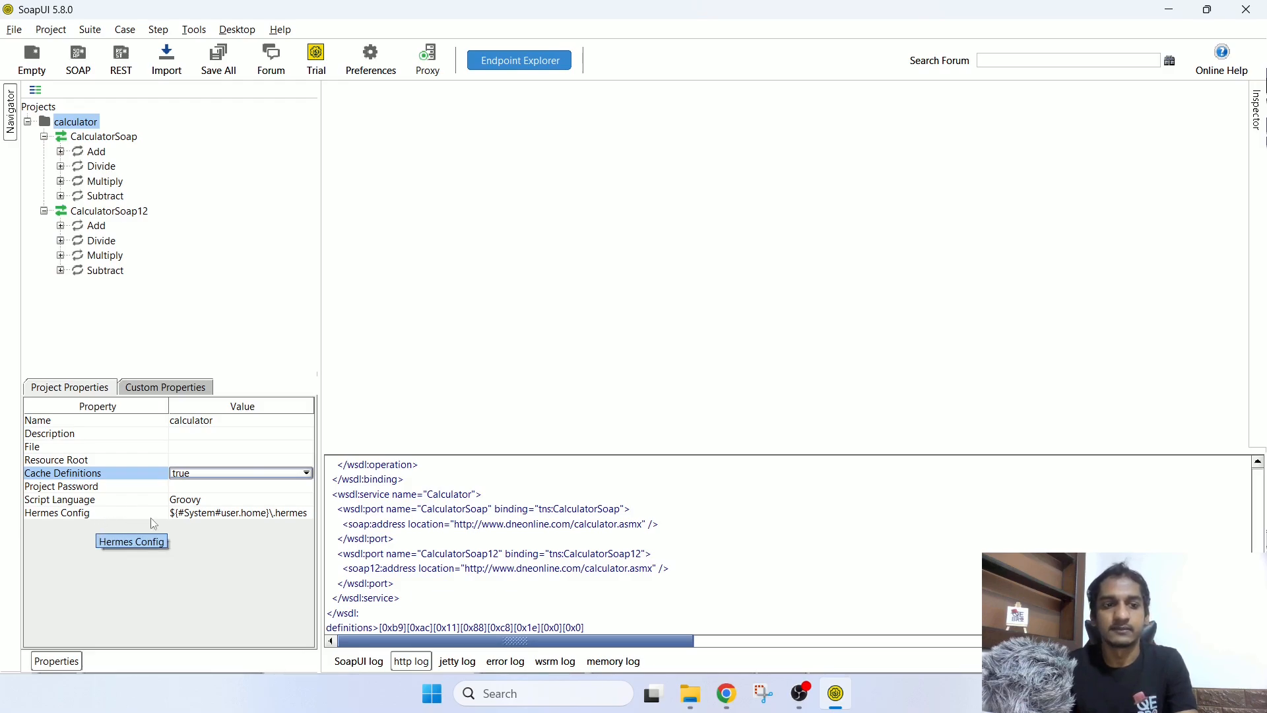
pyautogui.click(182, 388)
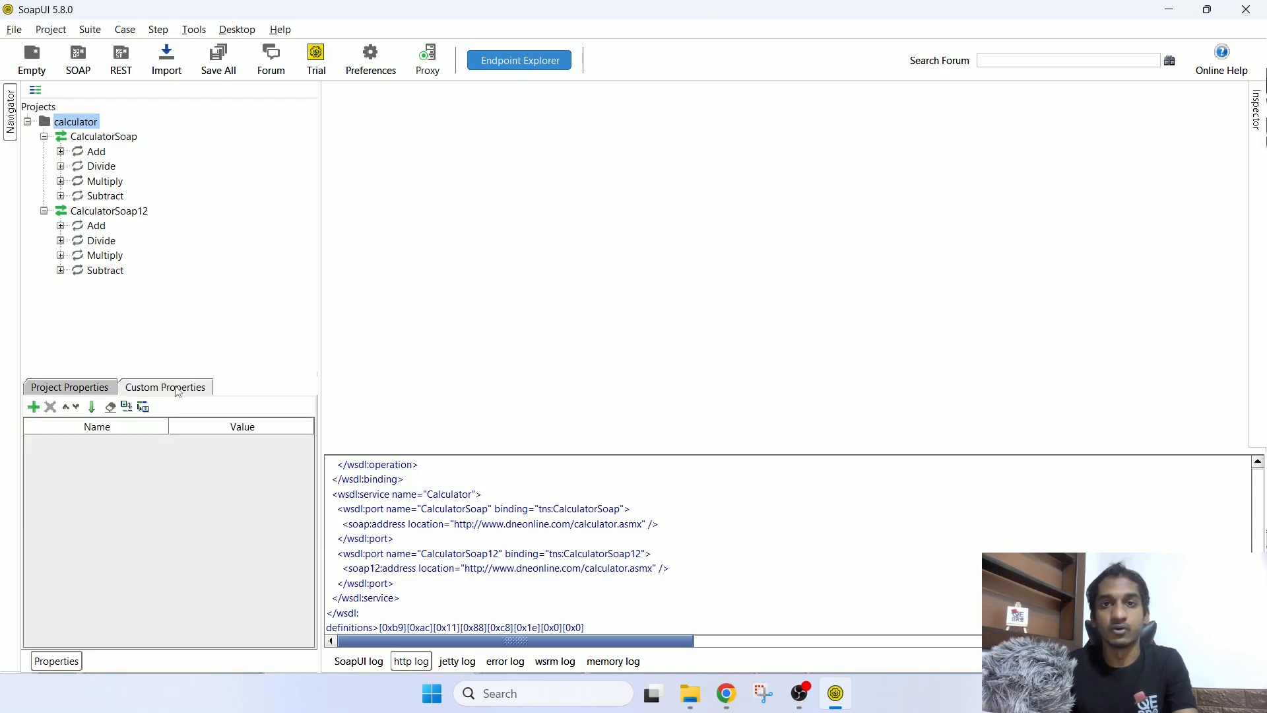
pyautogui.click(33, 407)
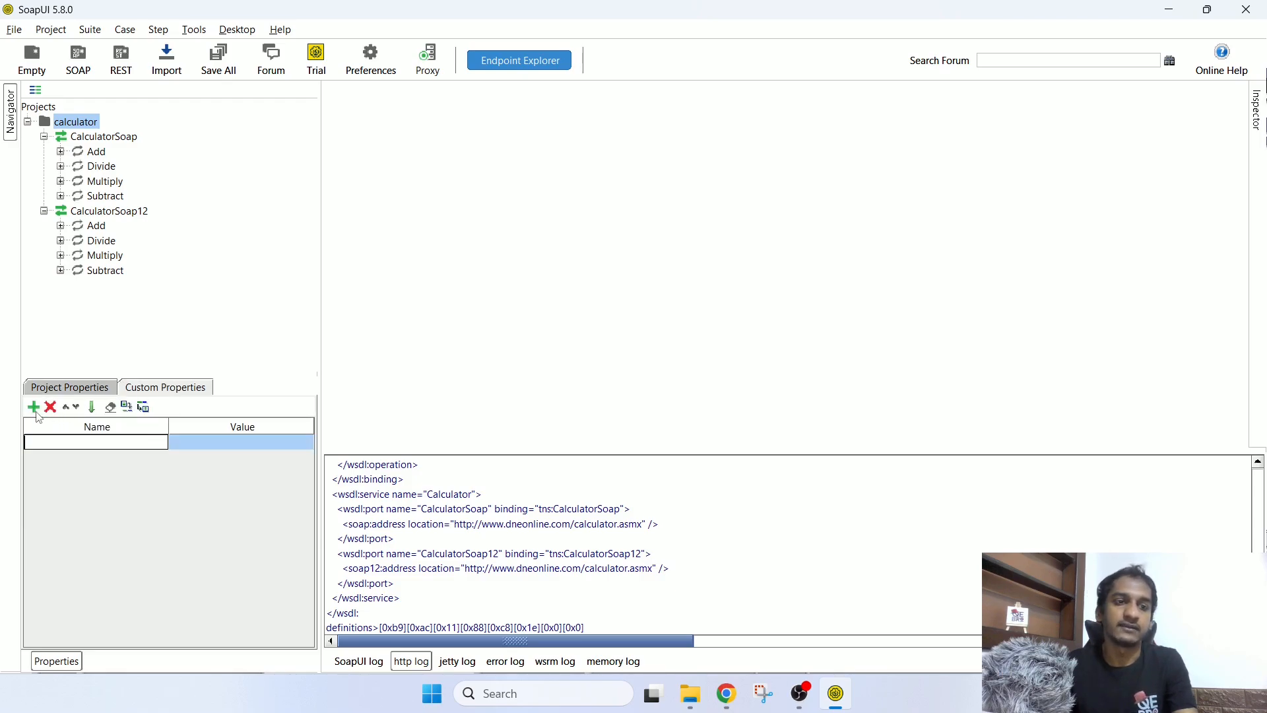
pyautogui.press('Escape')
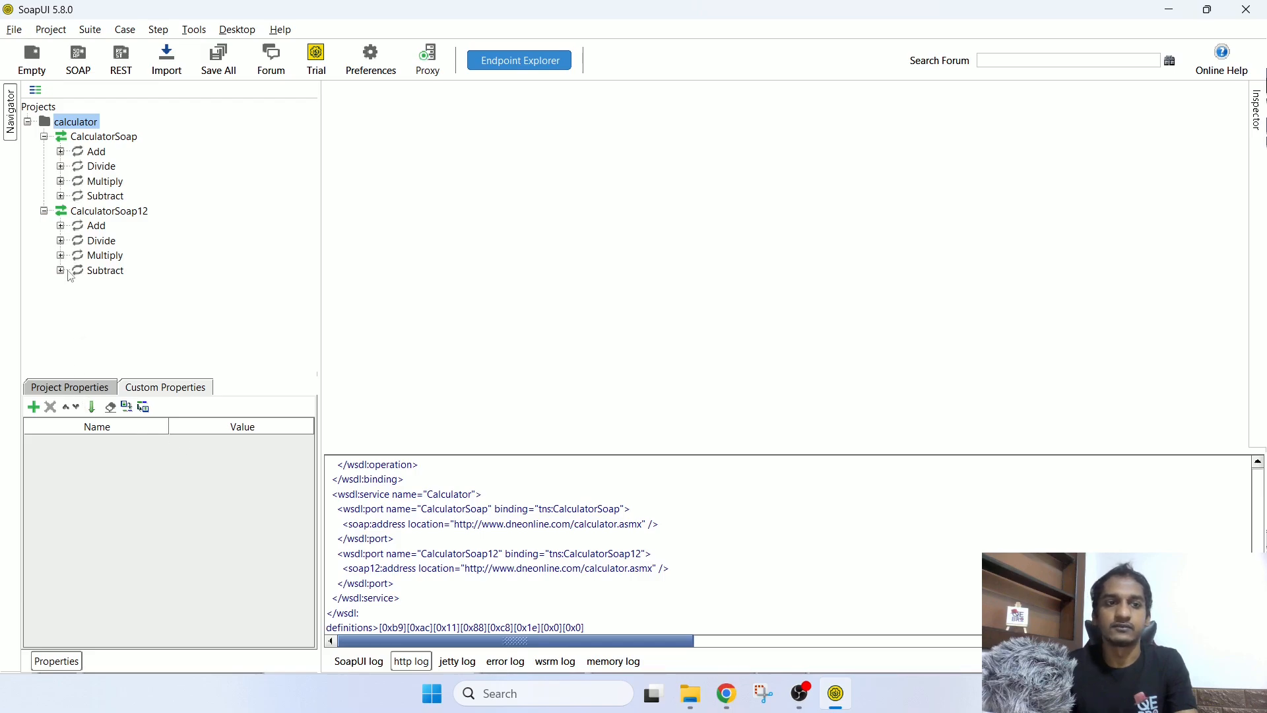
pyautogui.click(91, 394)
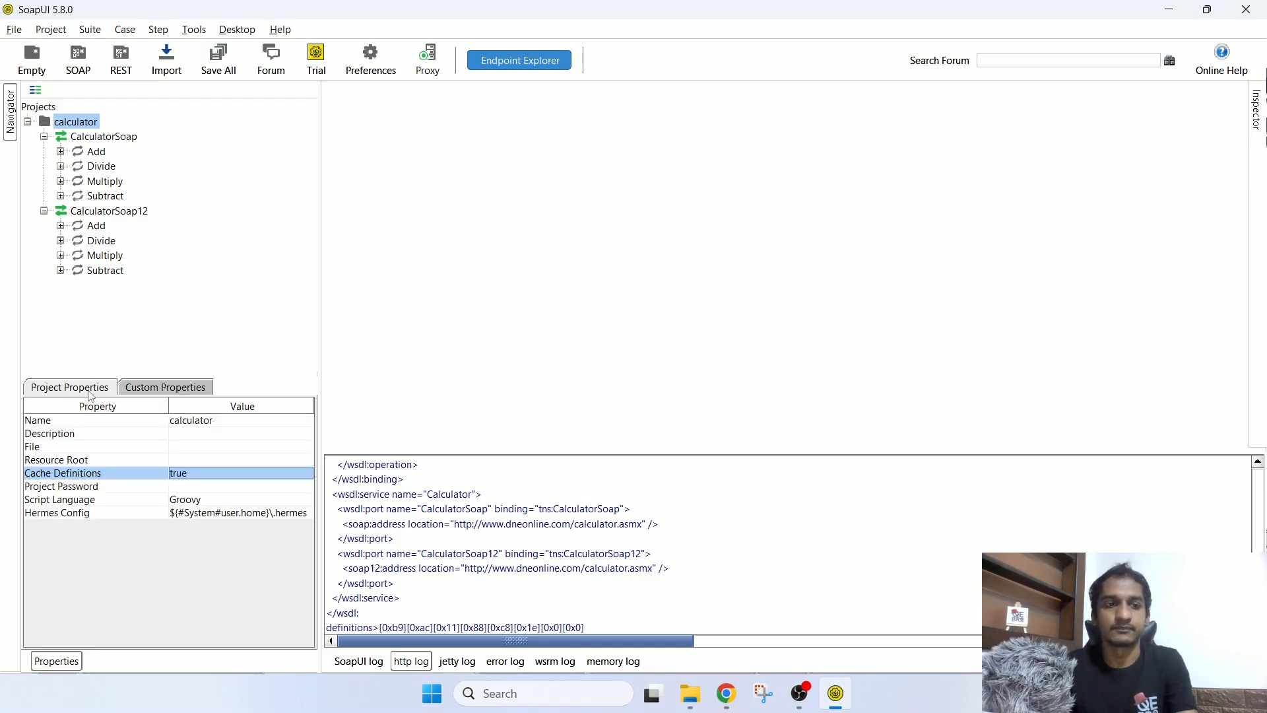
# Step: Inspect the properties of the CalculatorSoap interface, its Add operation and that operation's Request 1
pyautogui.click(123, 145)
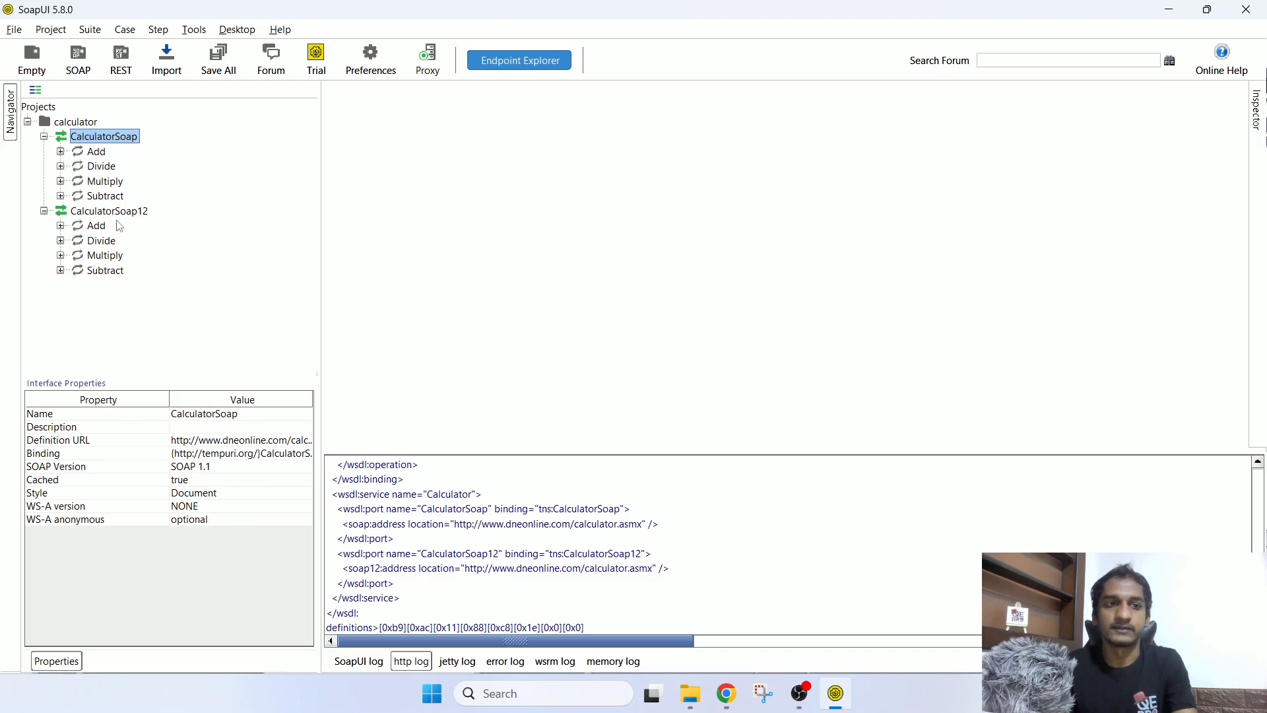
pyautogui.click(96, 153)
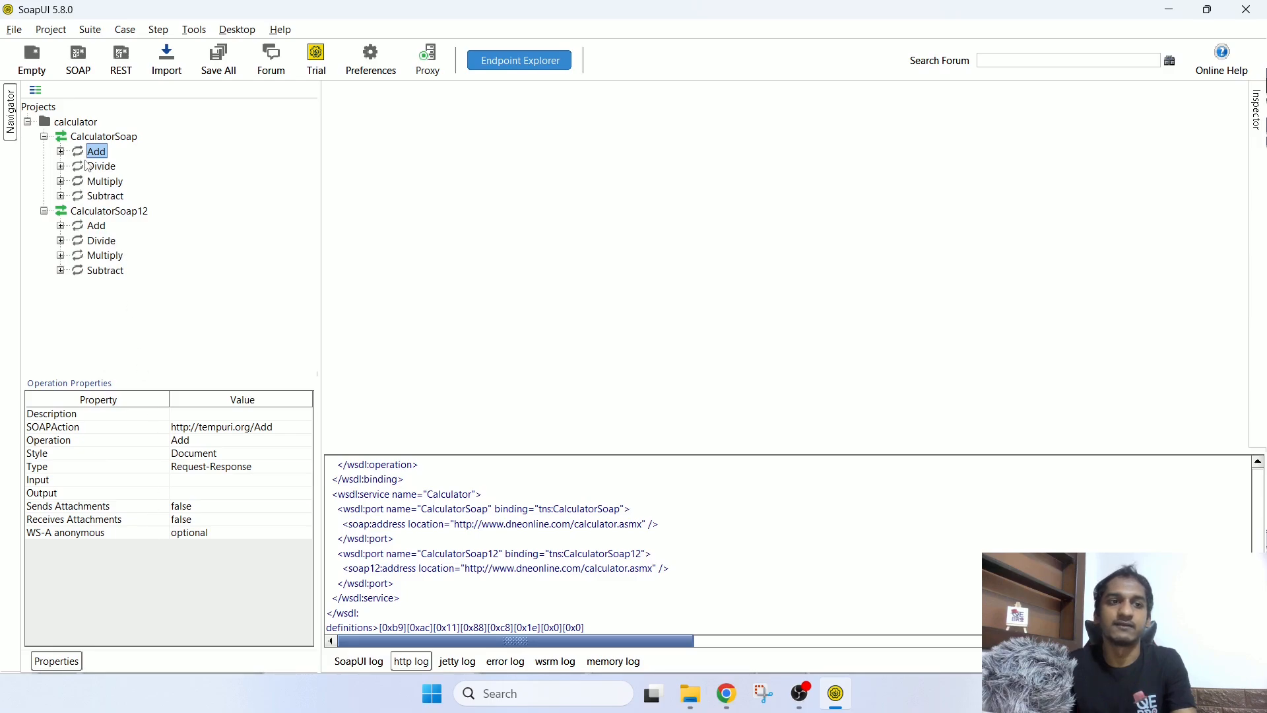
pyautogui.click(60, 151)
pyautogui.click(110, 170)
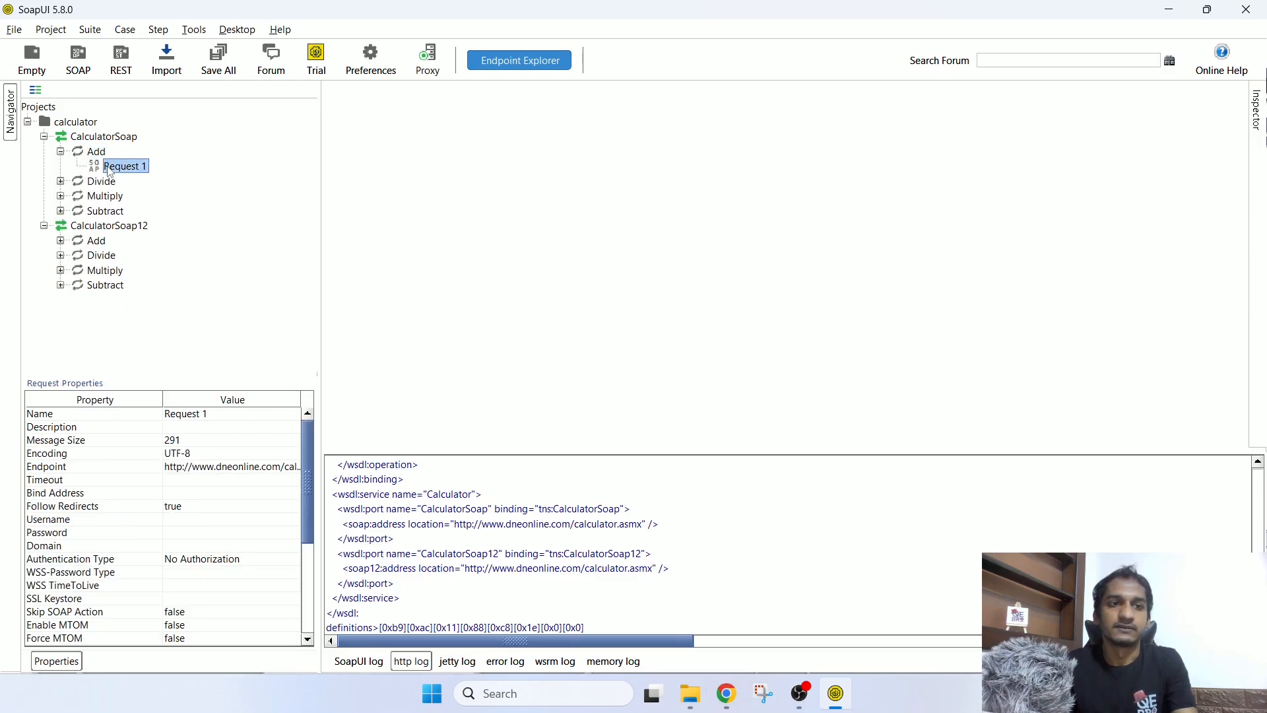
pyautogui.scroll(-4, 165, 535)
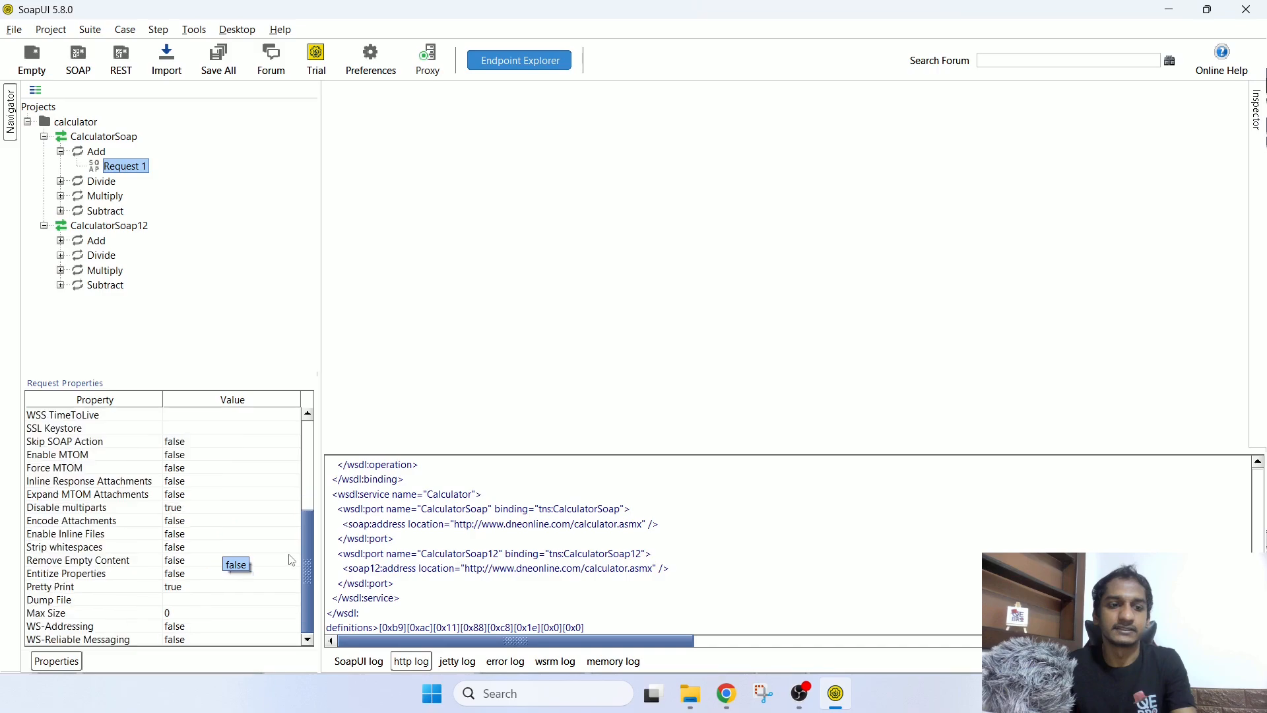
pyautogui.scroll(4, 291, 558)
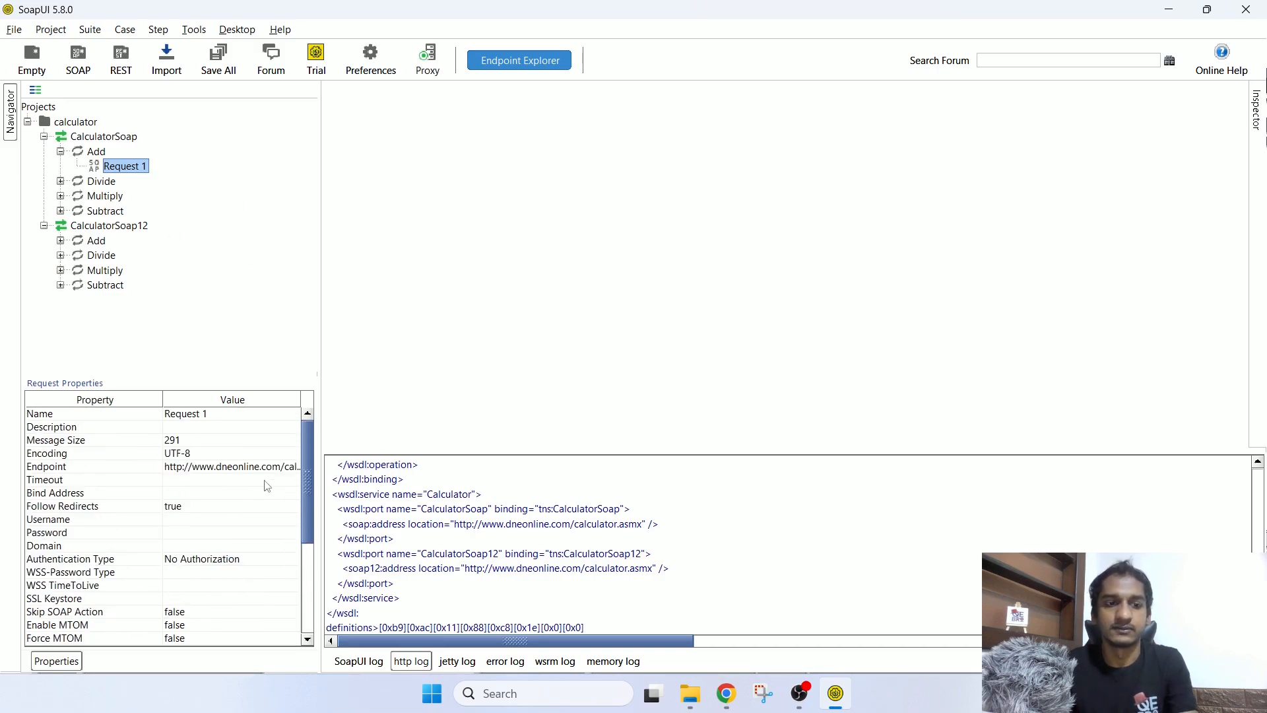
pyautogui.moveTo(219, 374); pyautogui.dragTo(219, 392)
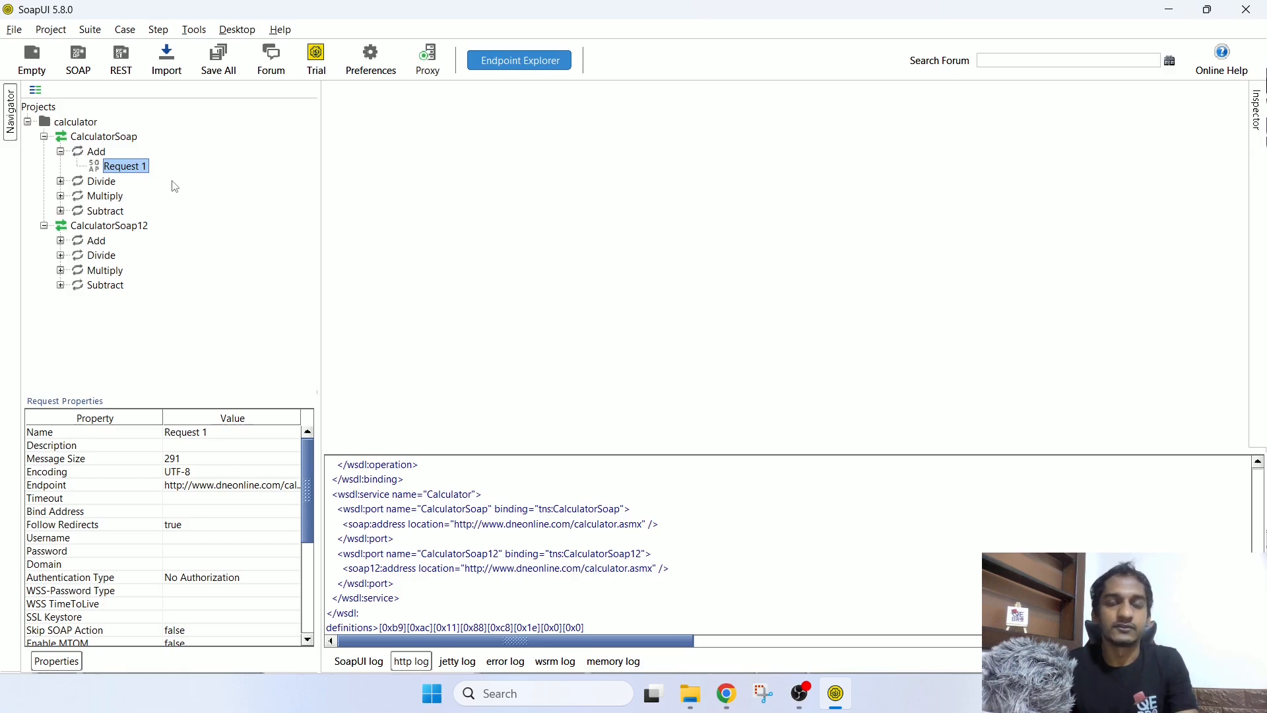
# Step: Open Request 1 of the CalculatorSoap Add operation for editing and review its SOAP envelope
pyautogui.click(96, 153)
pyautogui.doubleClick(126, 169)
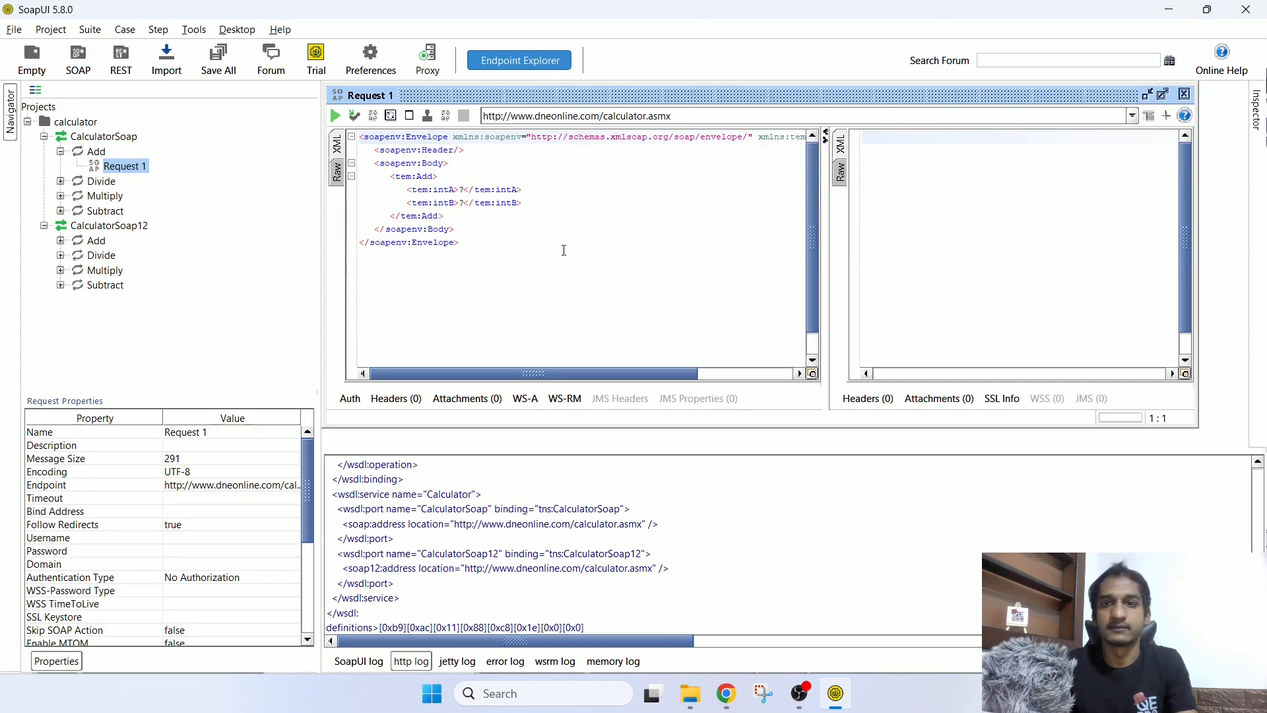
pyautogui.moveTo(410, 150); pyautogui.dragTo(594, 285)
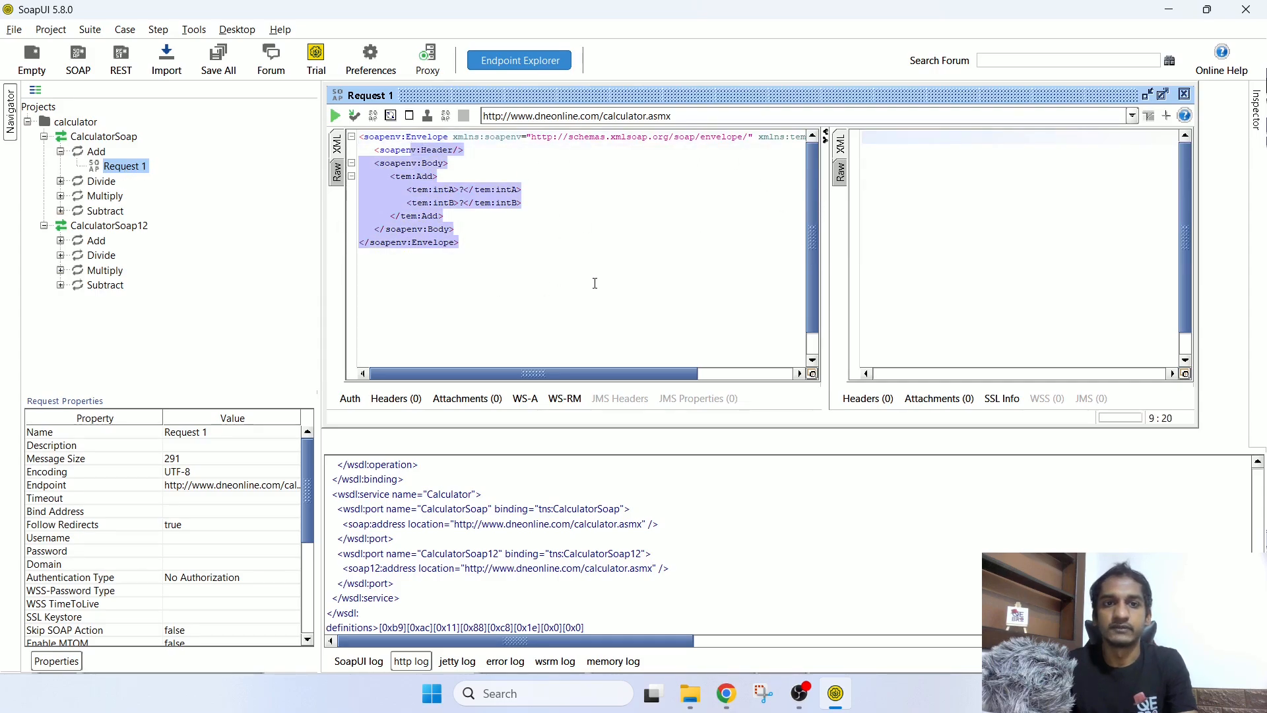
pyautogui.click(595, 283)
# Step: Set intA to 10 and intB to 23 in the Add request's SOAP envelope
pyautogui.click(468, 195)
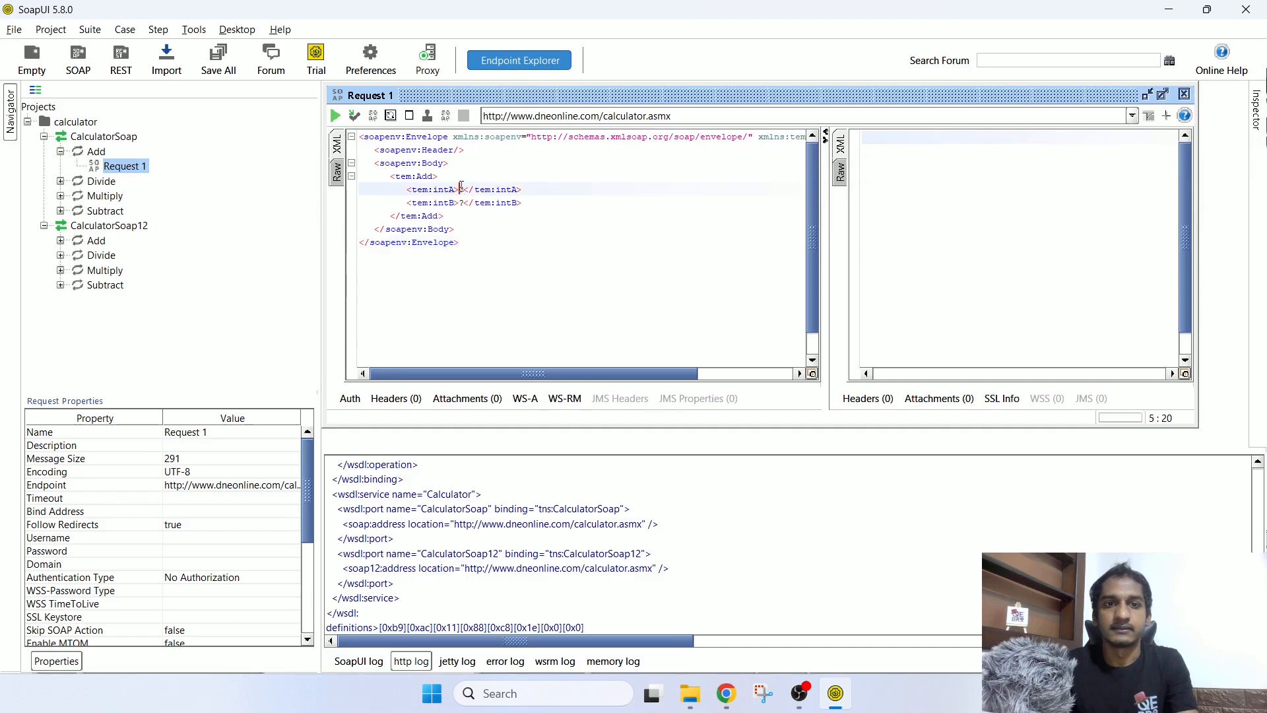
pyautogui.press('Delete')
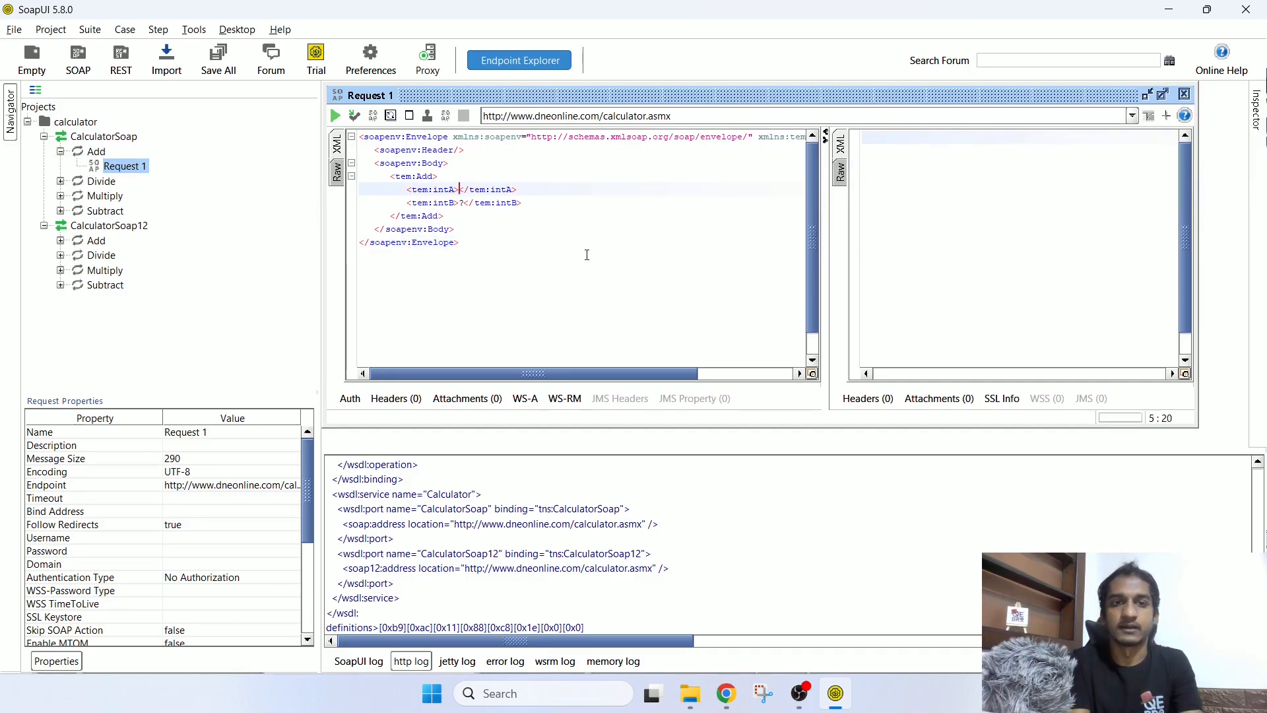
pyautogui.write('10')
pyautogui.press('Down')
pyautogui.press('BackSpace')
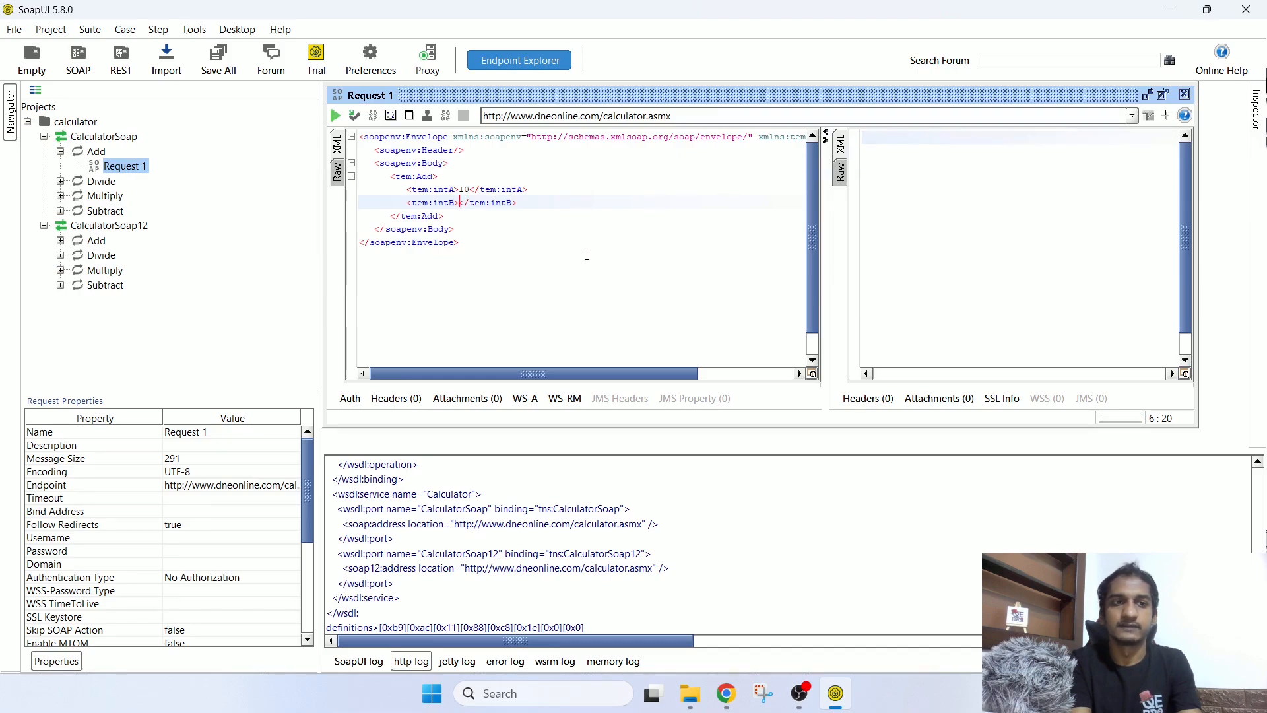
pyautogui.write('23')
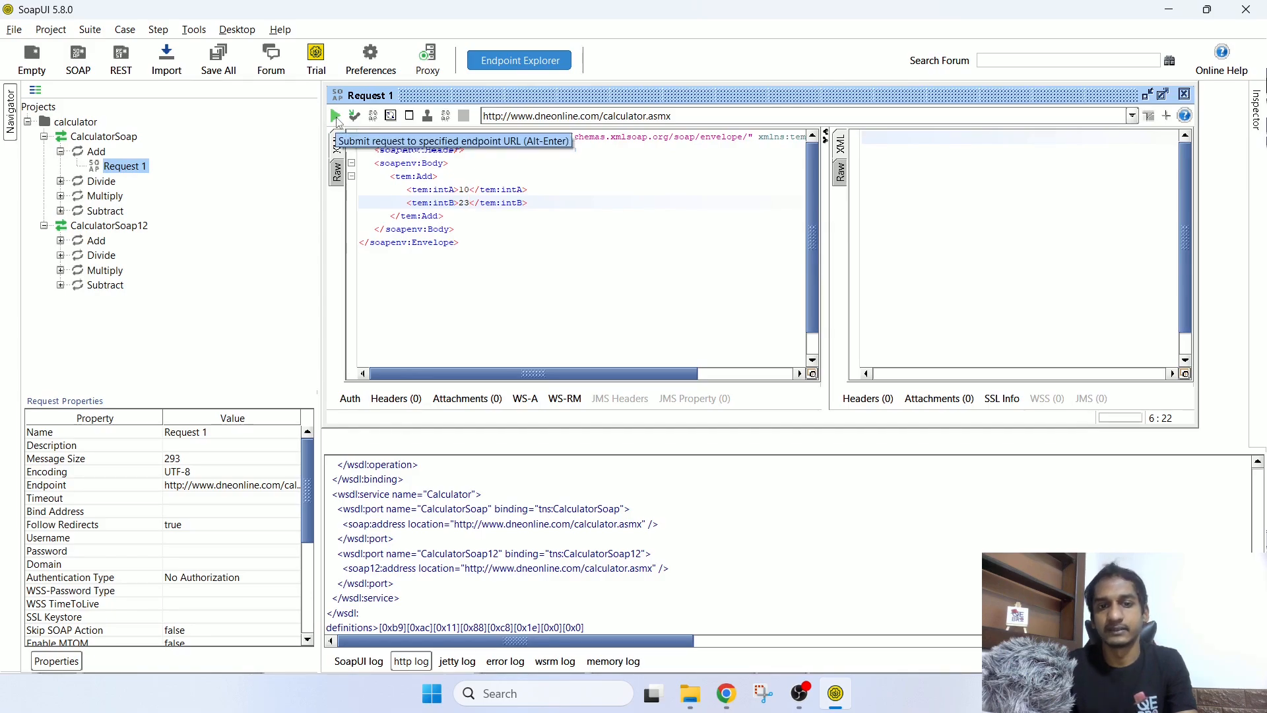
# Step: Inspect the authorization, headers and attachments settings of the Add request
pyautogui.click(350, 398)
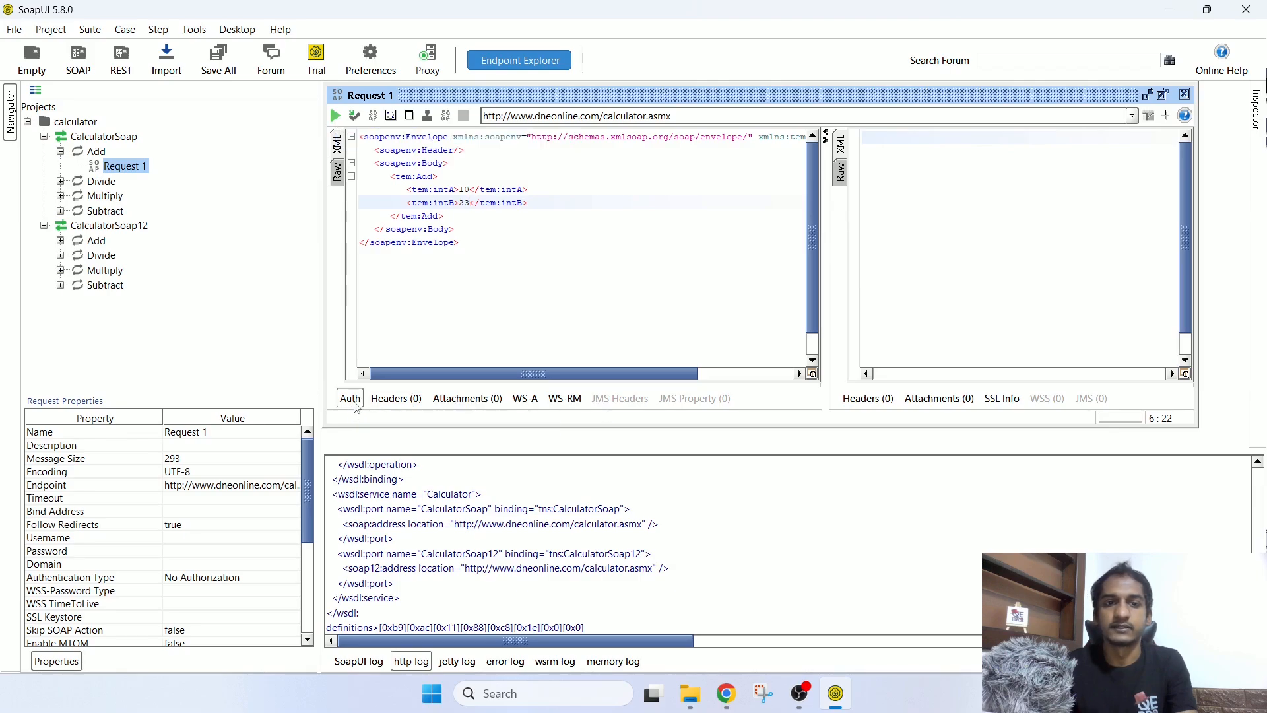
pyautogui.click(405, 401)
pyautogui.click(463, 400)
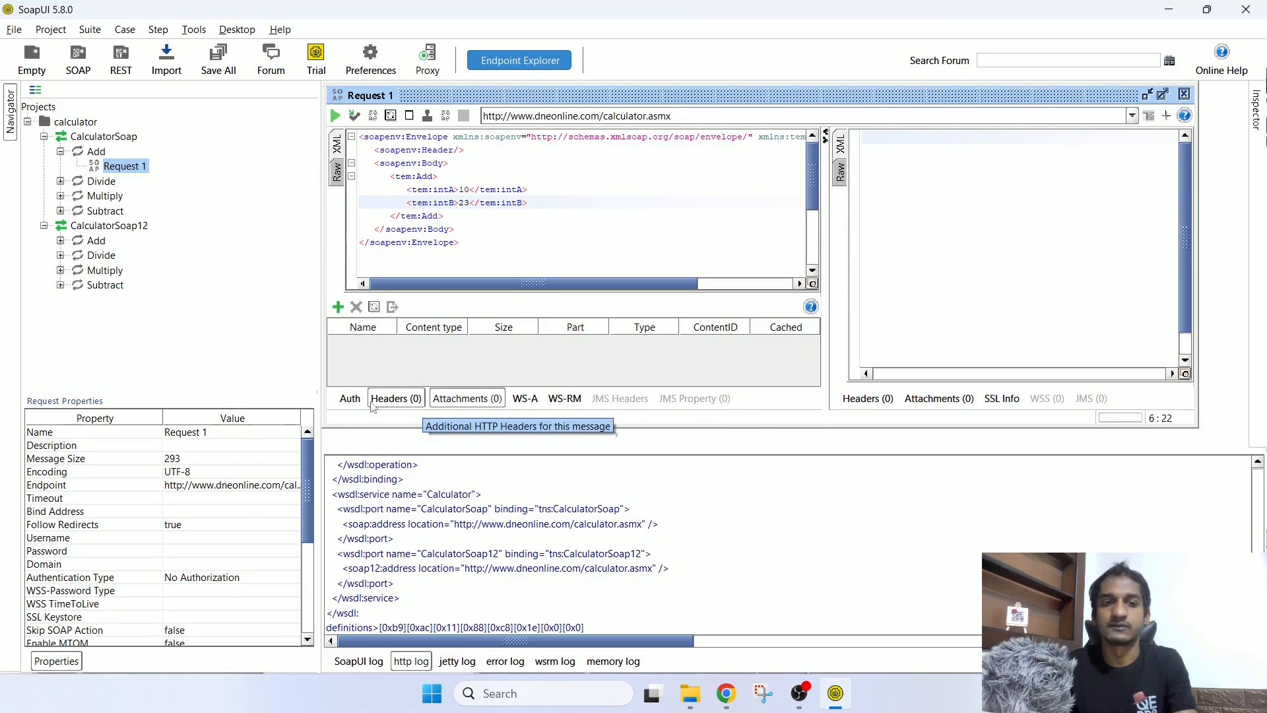
pyautogui.click(351, 399)
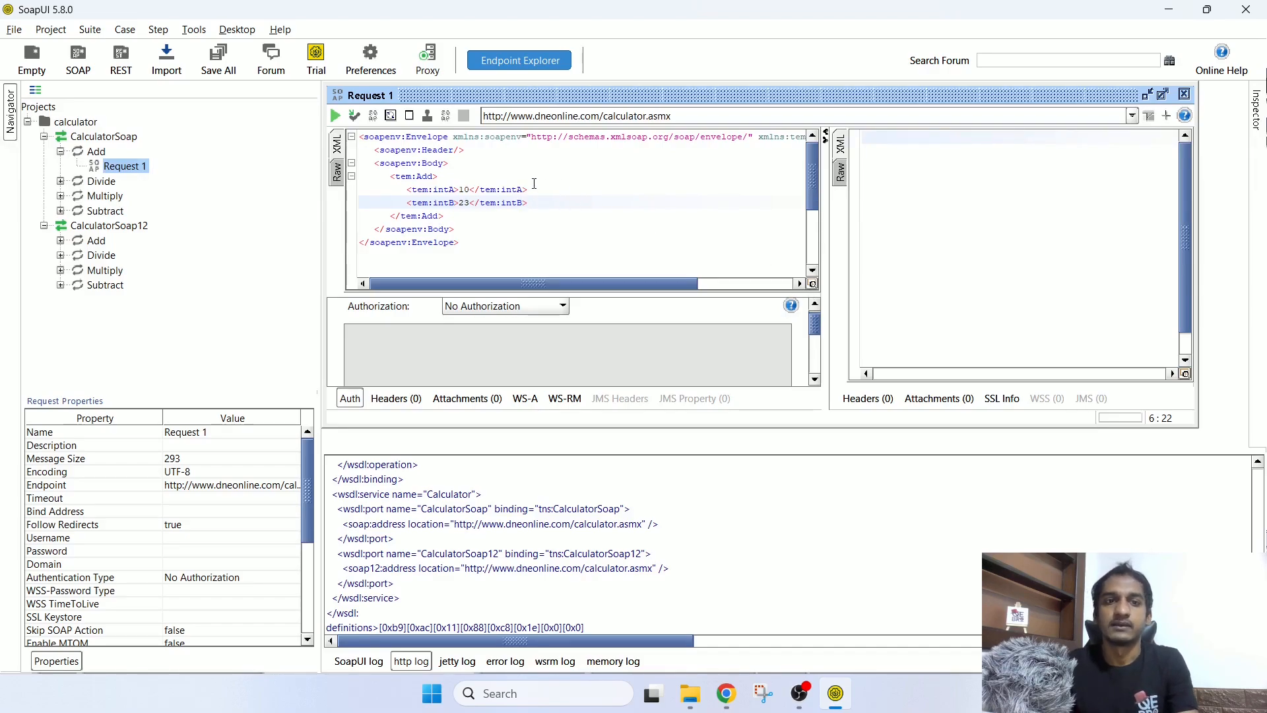
pyautogui.click(667, 192)
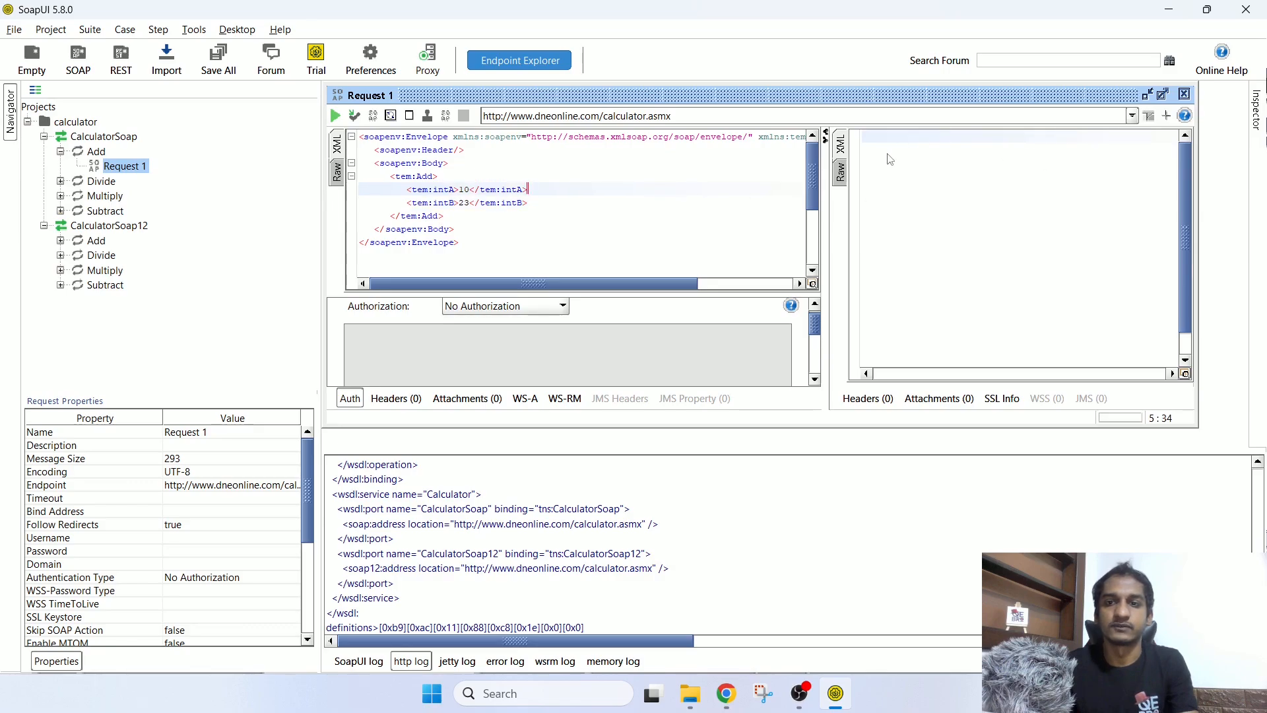
# Step: Compare the raw and XML views of the Add request
pyautogui.click(337, 173)
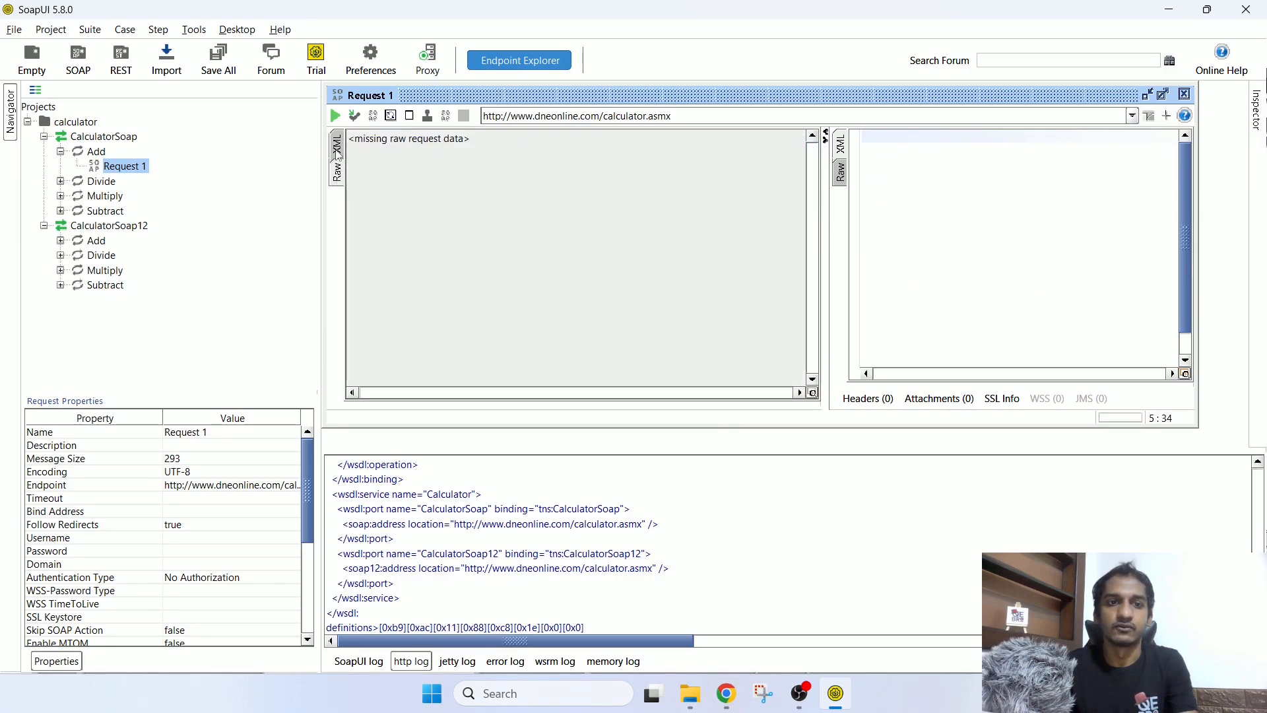
pyautogui.click(338, 151)
pyautogui.click(337, 173)
pyautogui.click(337, 151)
pyautogui.click(338, 177)
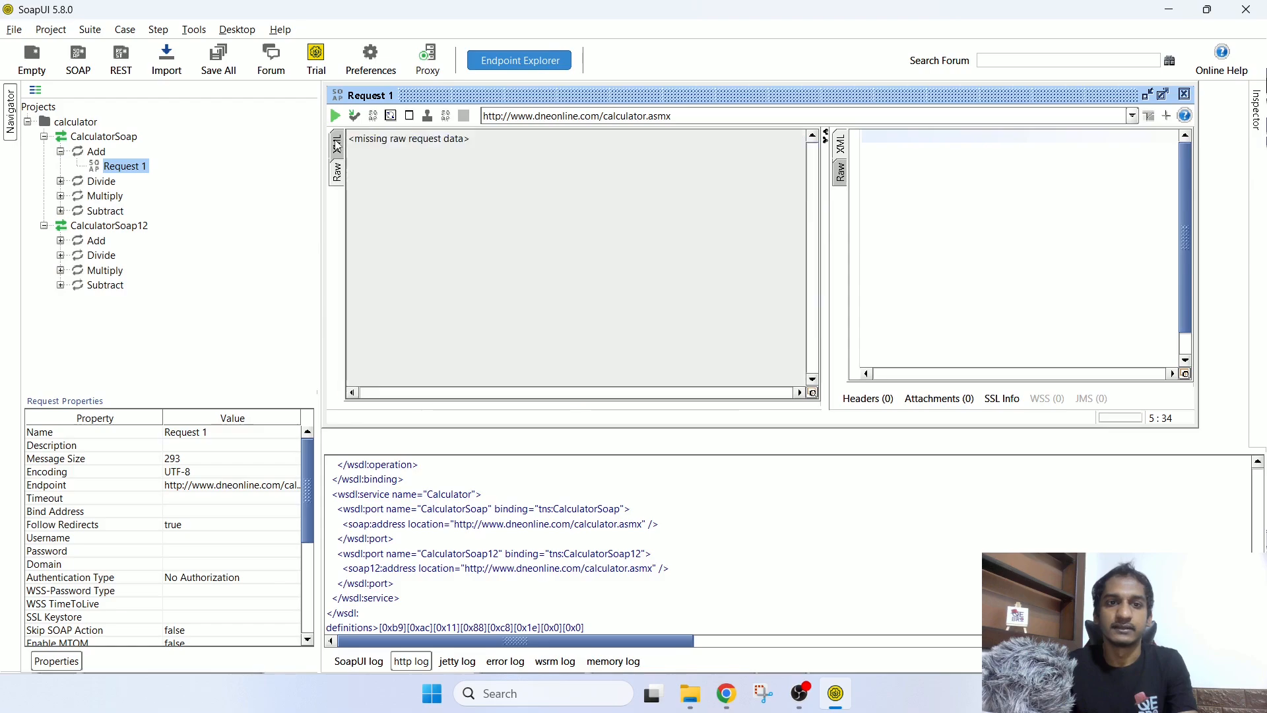
pyautogui.click(338, 151)
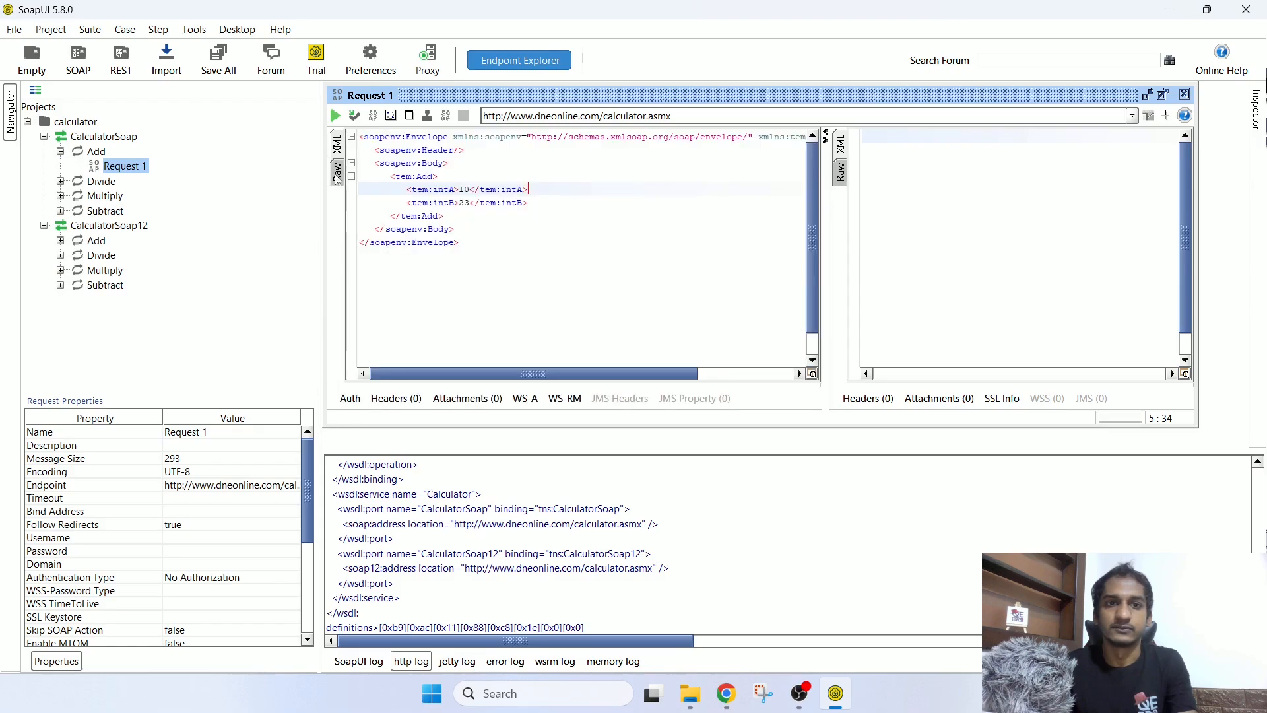
# Step: Submit the Add request to its endpoint, widen the response area and review the raw response headers
pyautogui.click(336, 117)
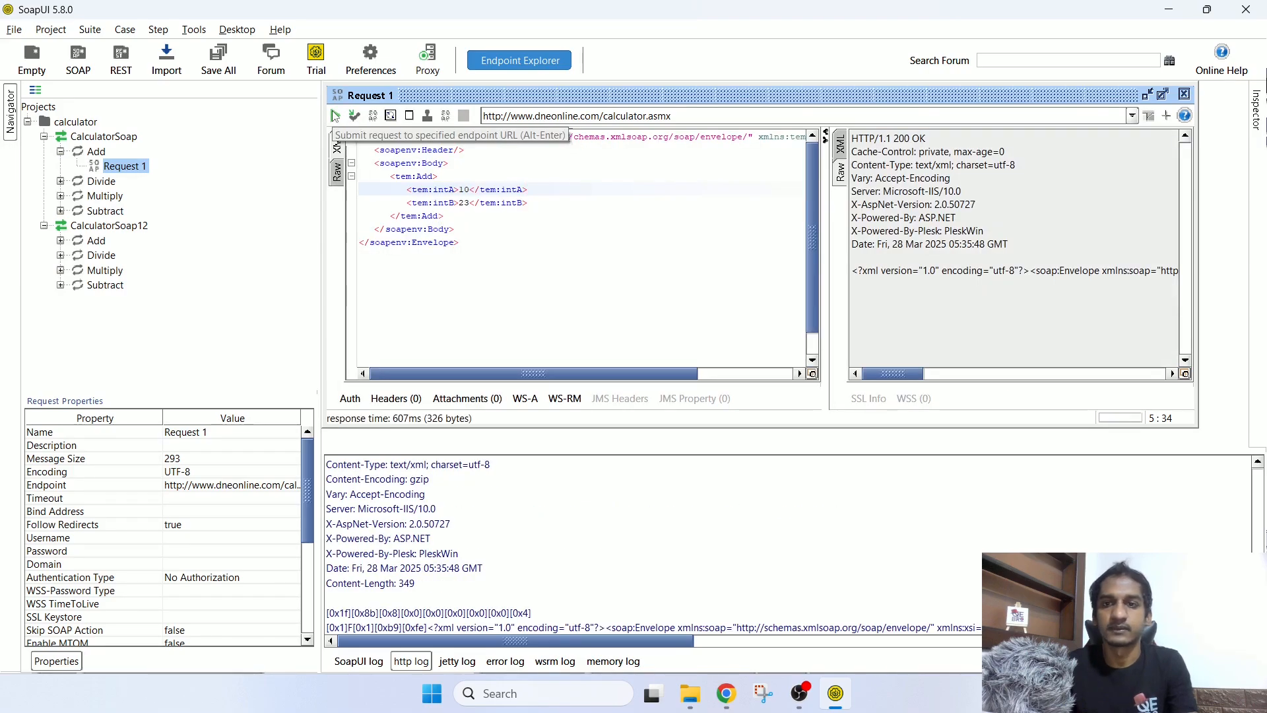
pyautogui.moveTo(828, 236); pyautogui.dragTo(750, 236)
pyautogui.moveTo(819, 138); pyautogui.dragTo(907, 244)
pyautogui.click(765, 173)
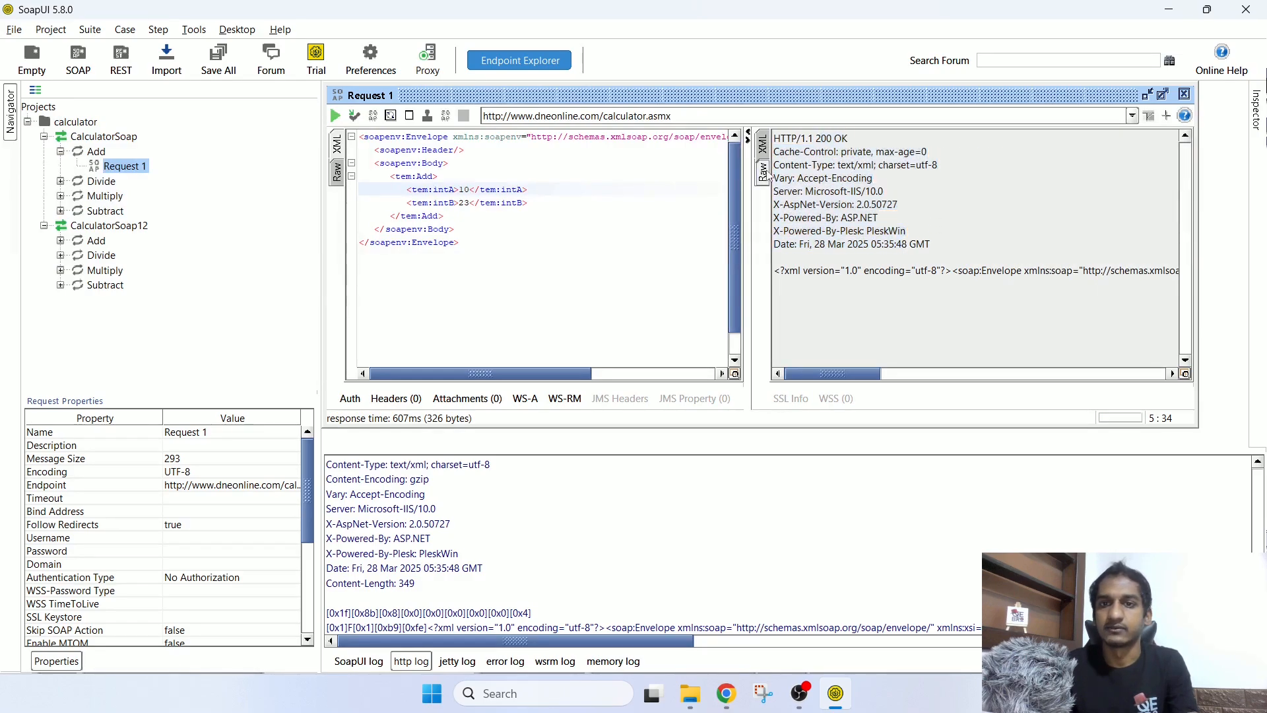
# Step: Examine the AddResult element in the XML response, along with the headers and body of the raw response
pyautogui.click(764, 147)
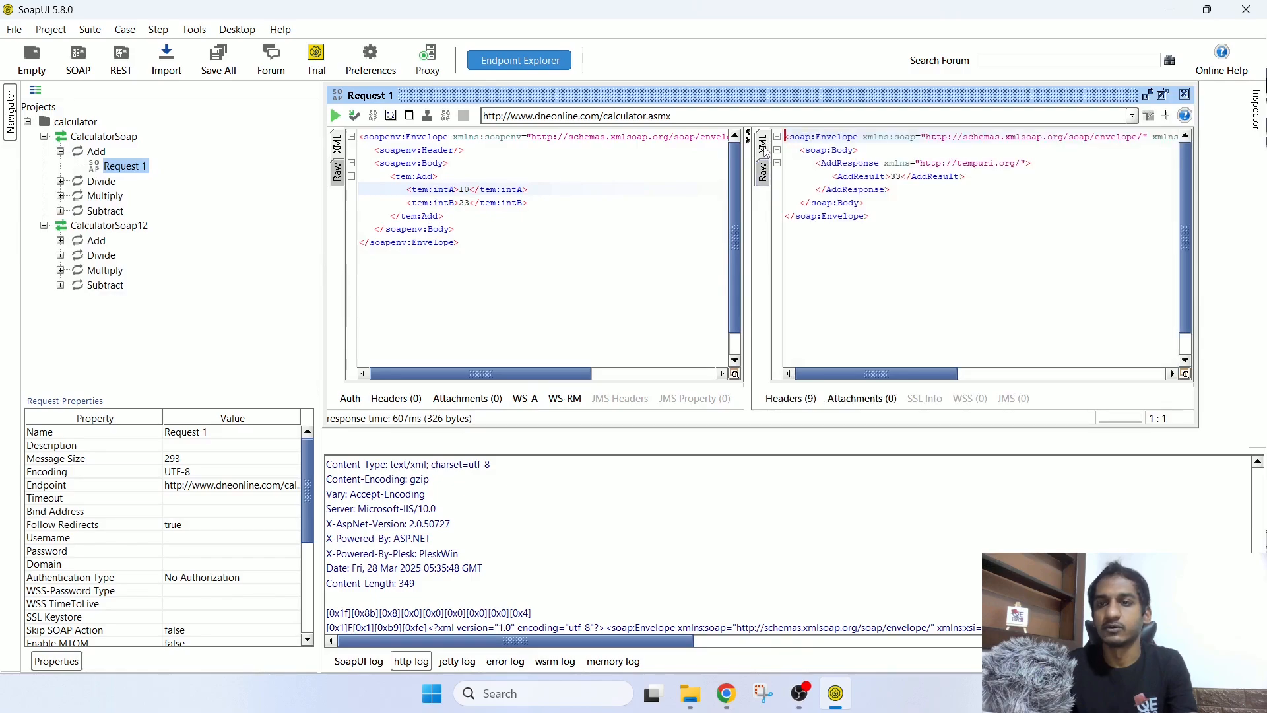
pyautogui.moveTo(833, 177); pyautogui.dragTo(985, 178)
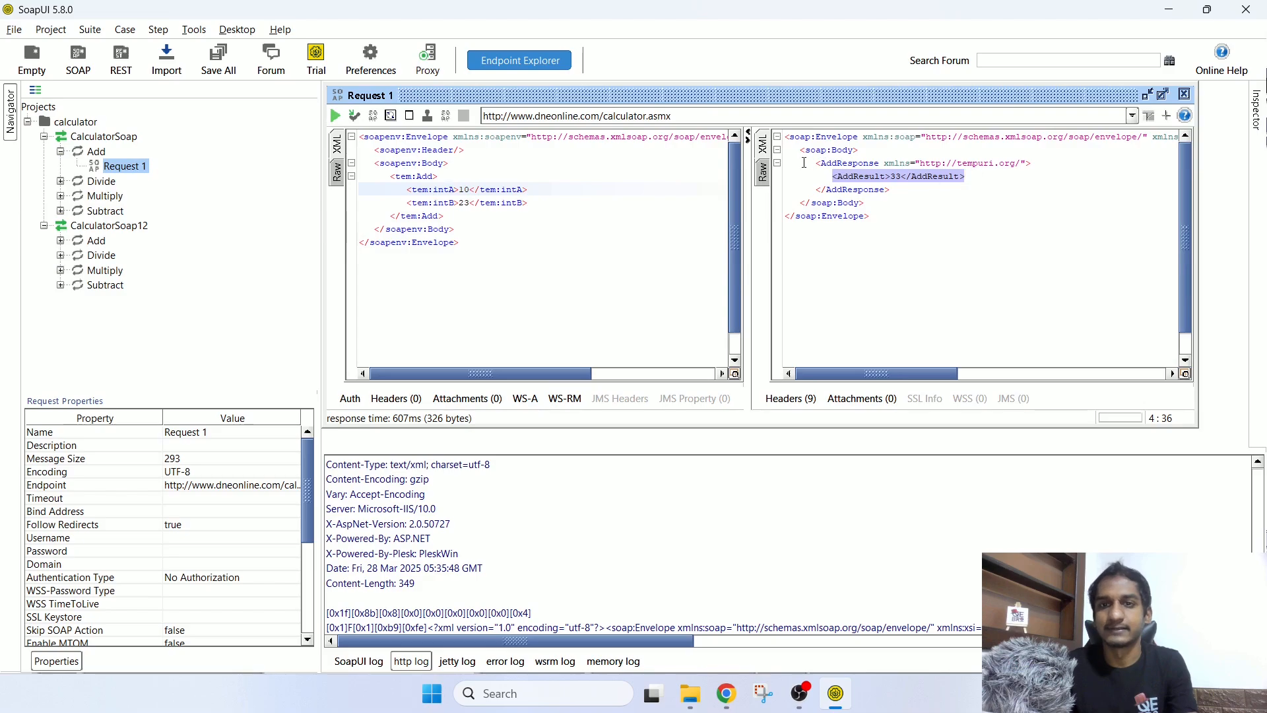
pyautogui.click(766, 171)
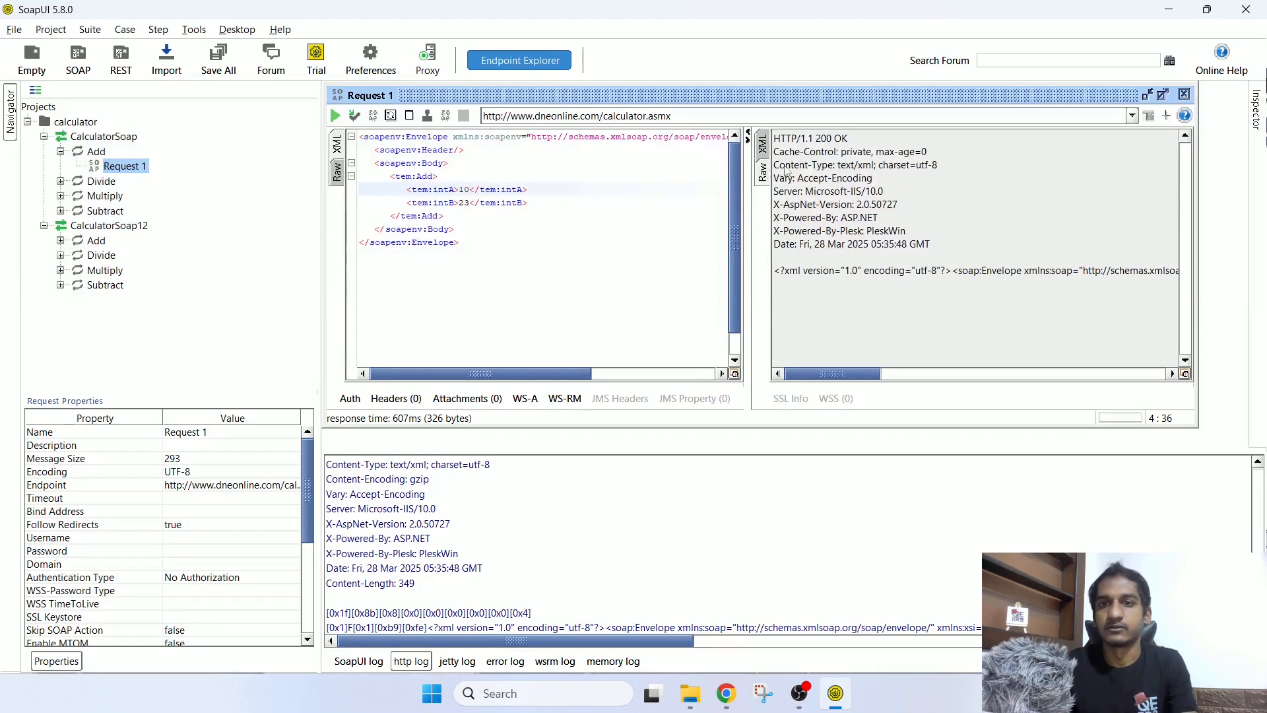
pyautogui.moveTo(798, 138); pyautogui.dragTo(928, 249)
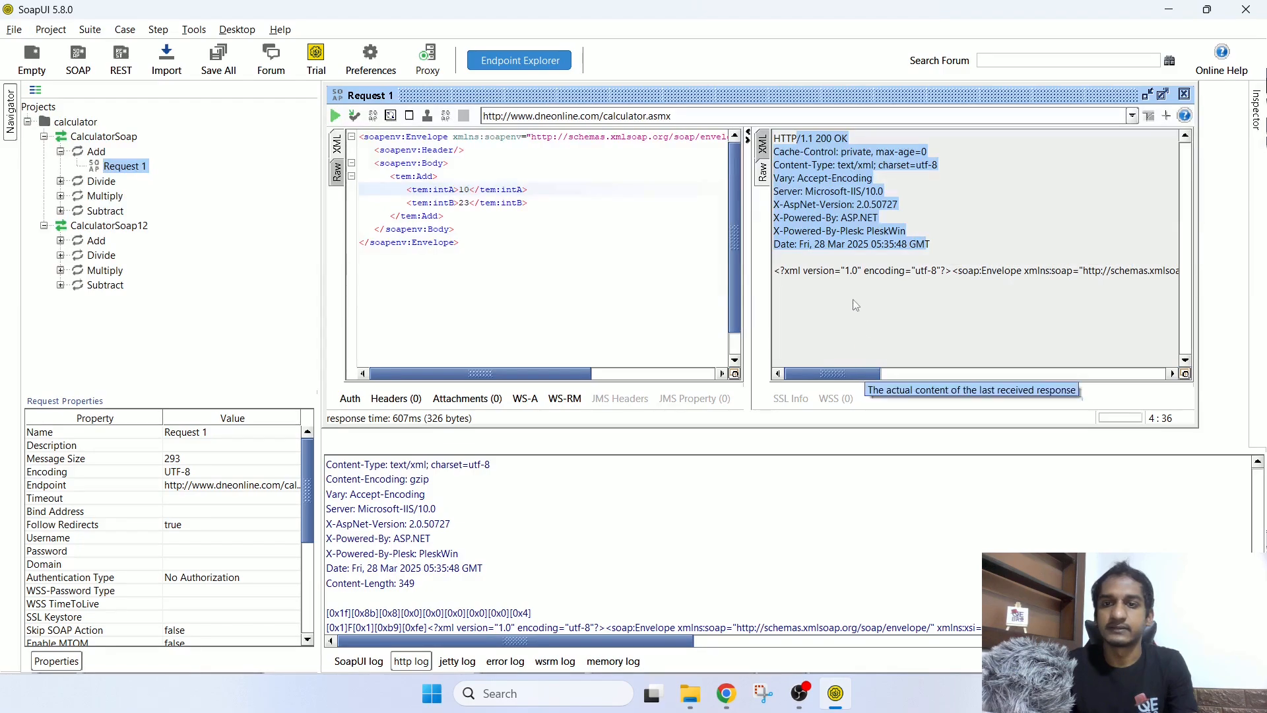
pyautogui.moveTo(807, 272); pyautogui.dragTo(1061, 272)
pyautogui.moveTo(854, 374); pyautogui.dragTo(759, 374)
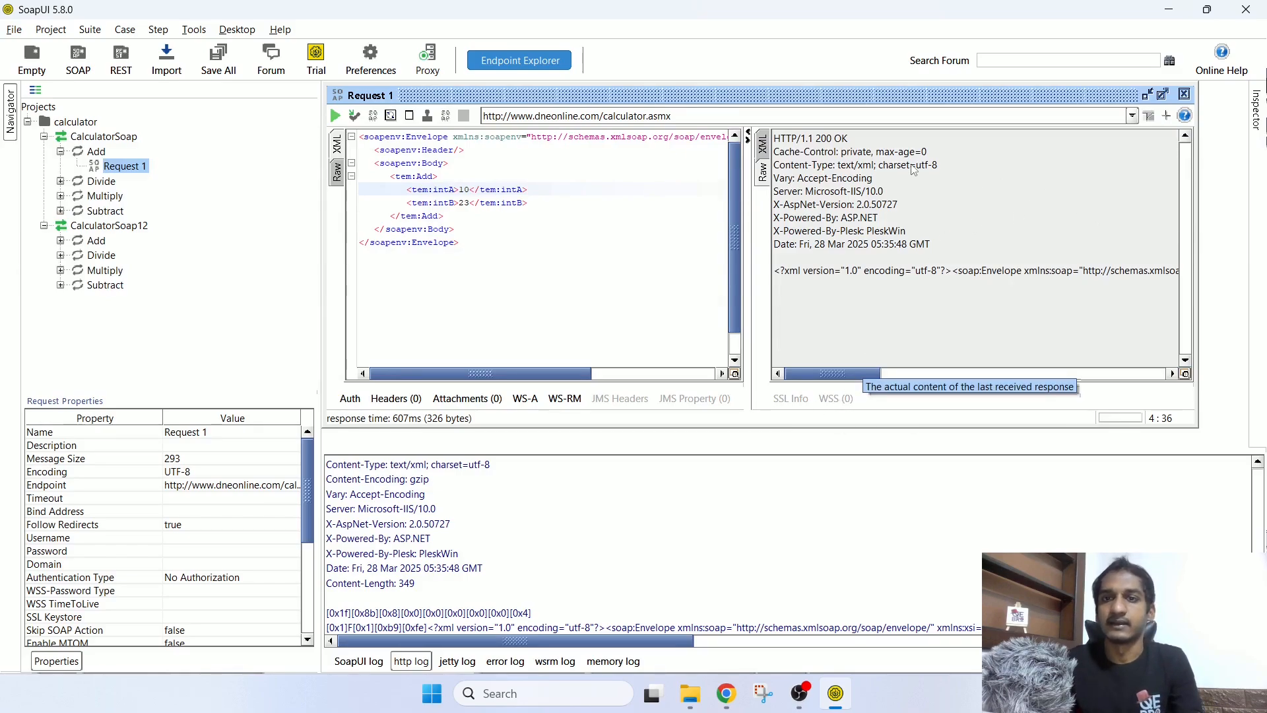
# Step: Widen the request editor and check which request the CalculatorSoap Divide operation contains
pyautogui.moveTo(751, 194); pyautogui.dragTo(952, 225)
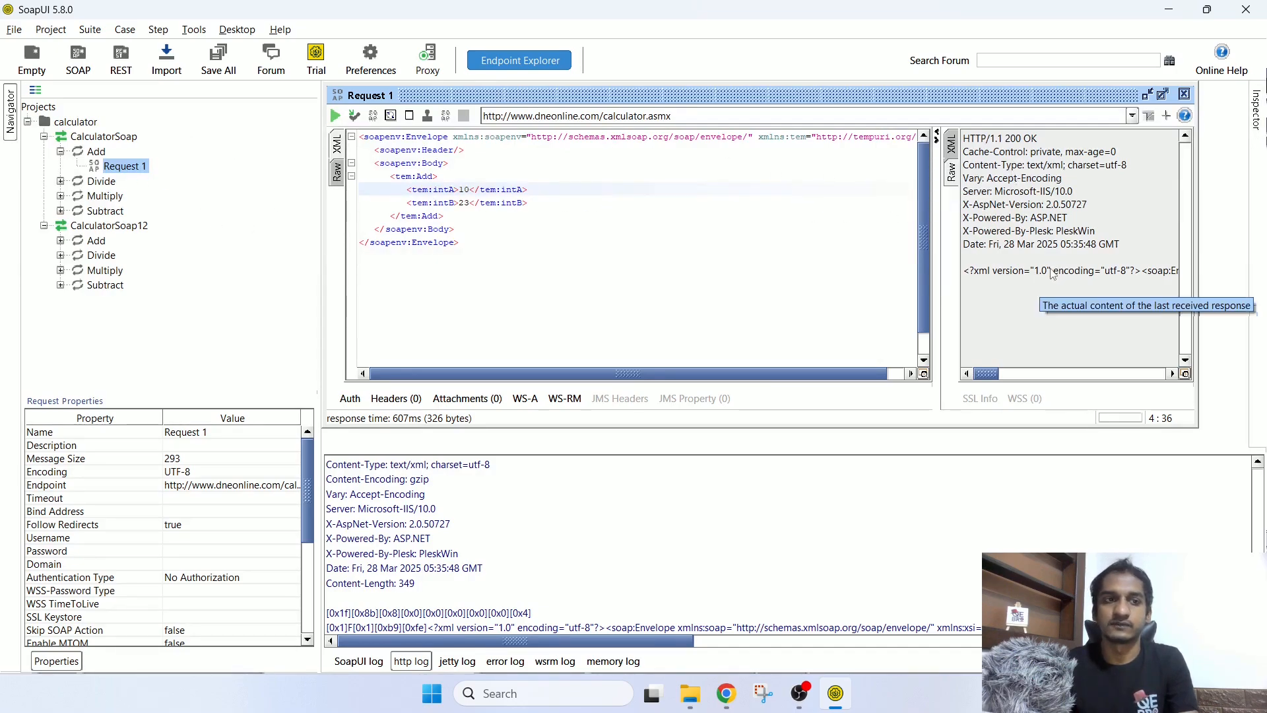
pyautogui.click(60, 181)
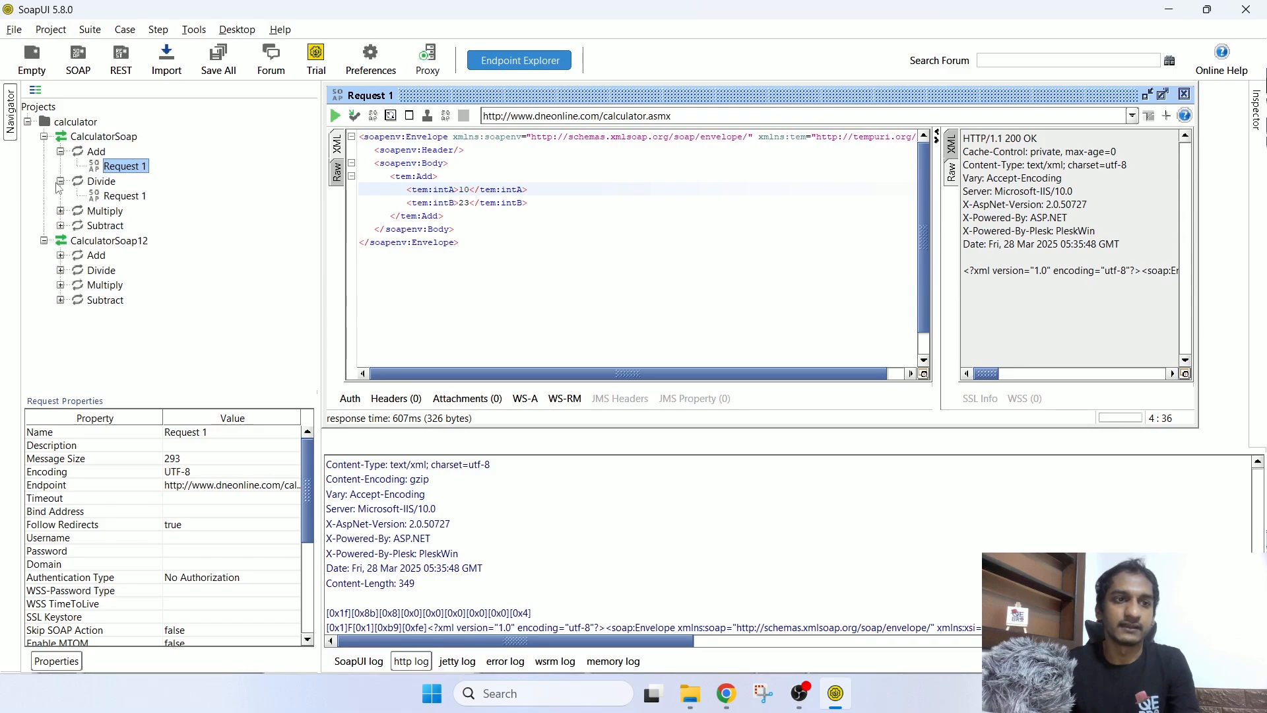
pyautogui.click(60, 182)
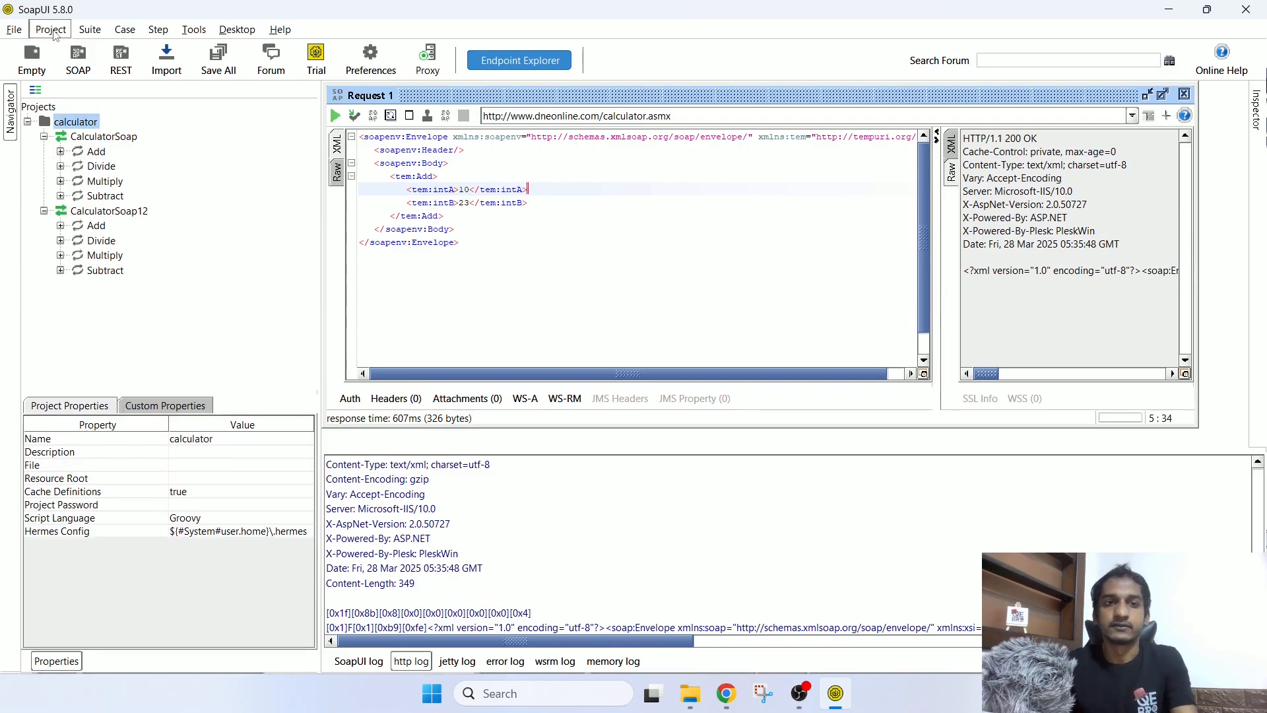
# Step: Review the commands available for the calculator project, including New TestSuite
pyautogui.click(50, 29)
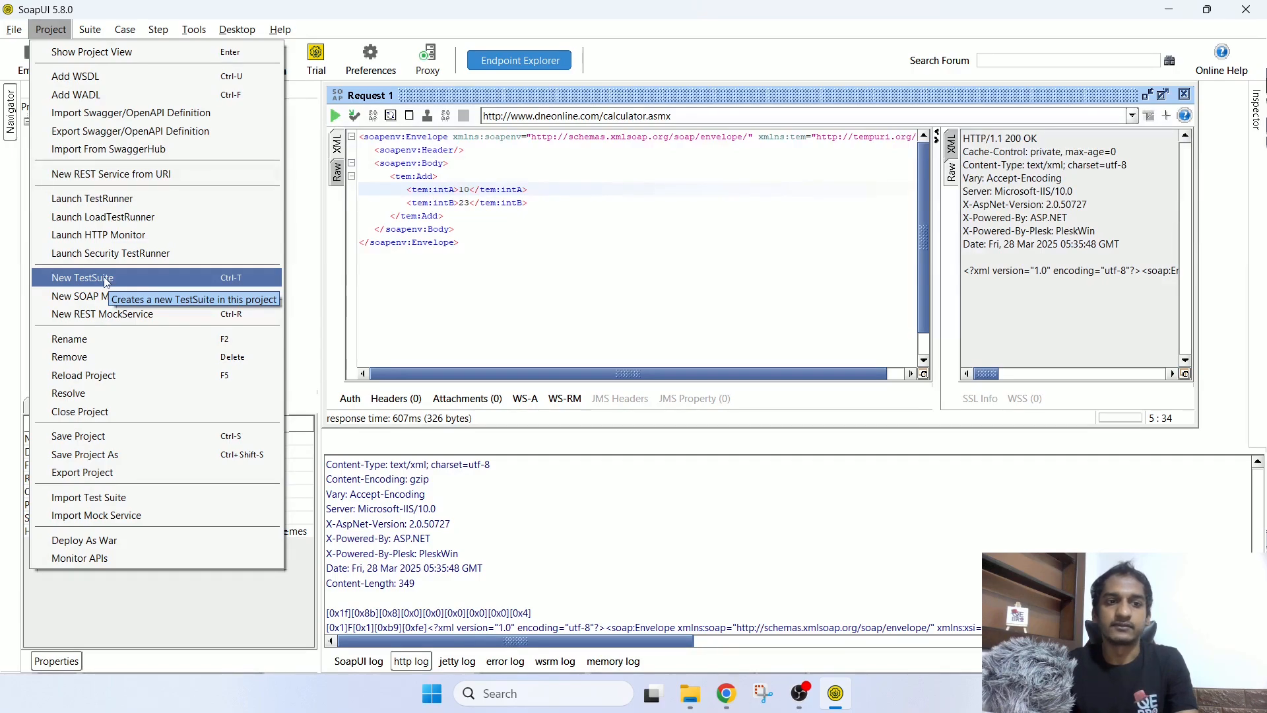
pyautogui.click(443, 229)
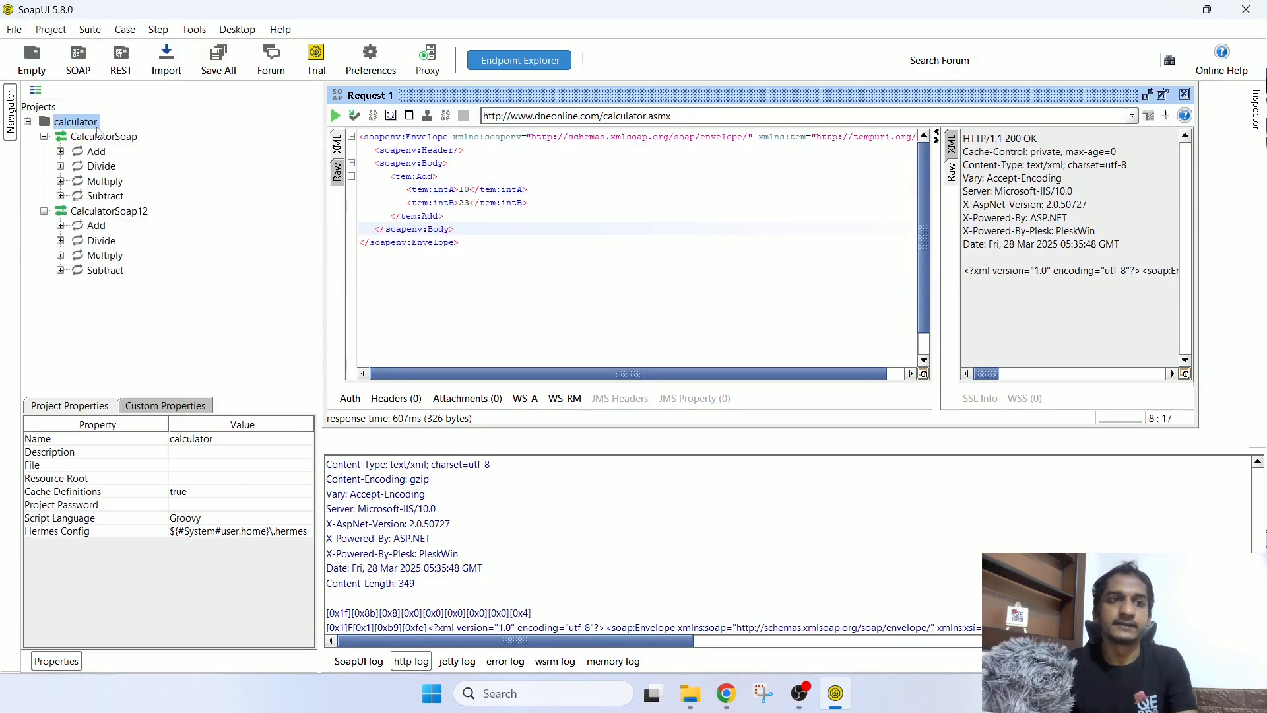
pyautogui.click(74, 118)
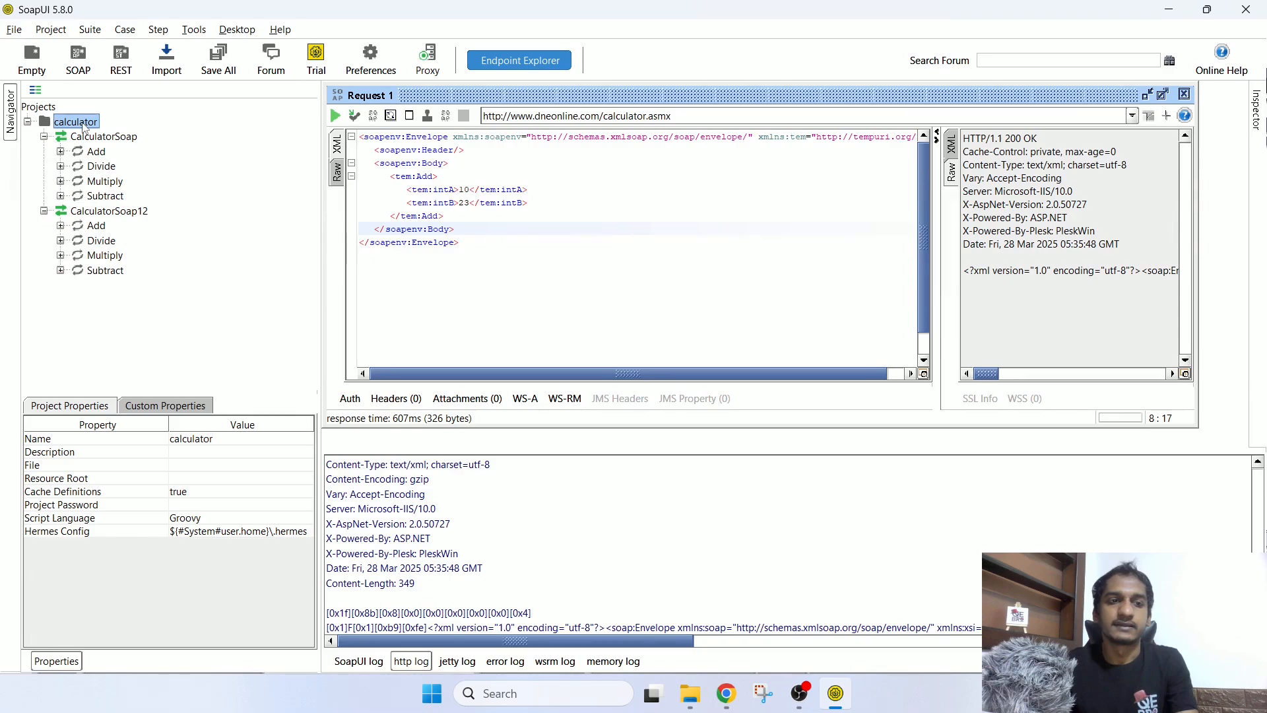
pyautogui.rightClick(84, 127)
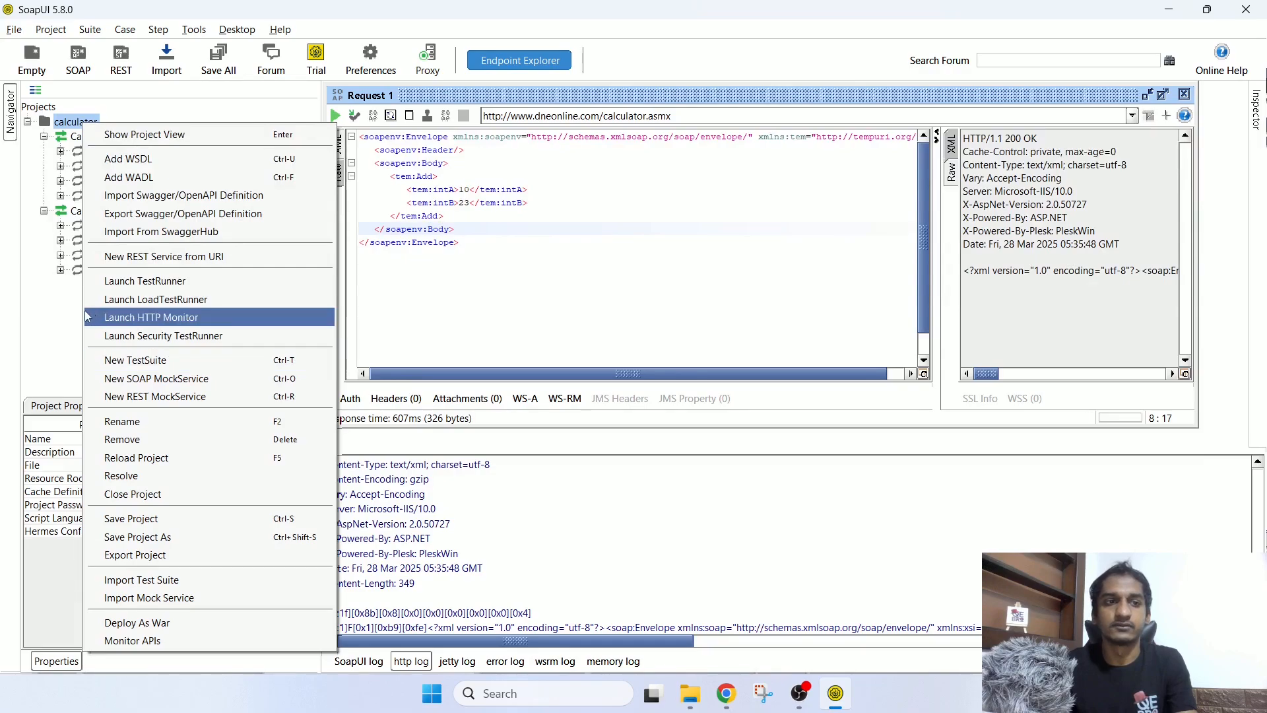
pyautogui.click(75, 121)
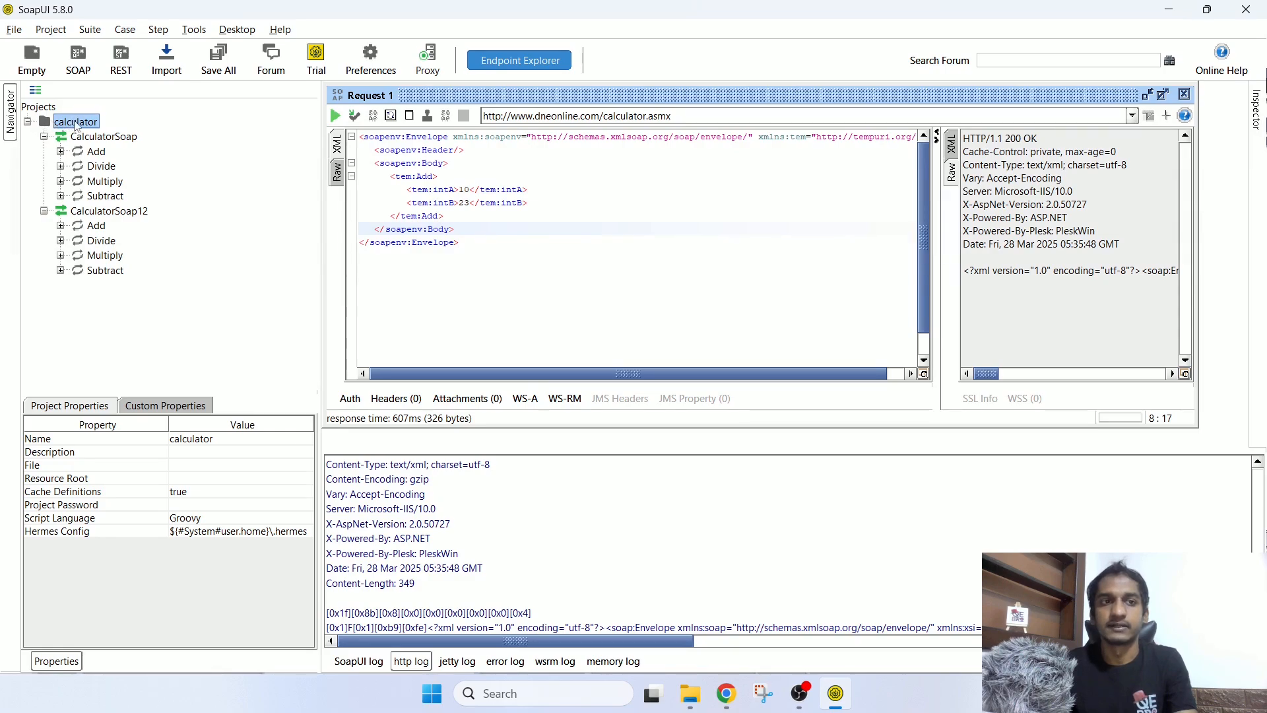
pyautogui.rightClick(77, 125)
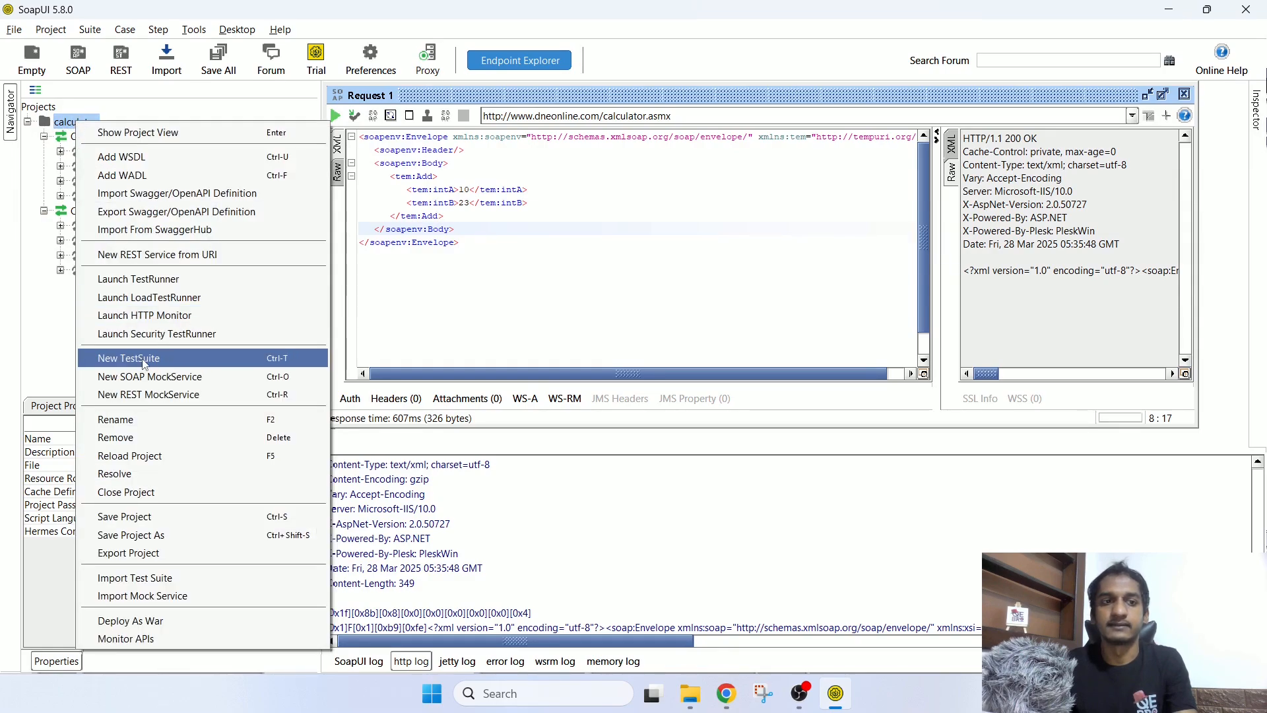
pyautogui.click(65, 127)
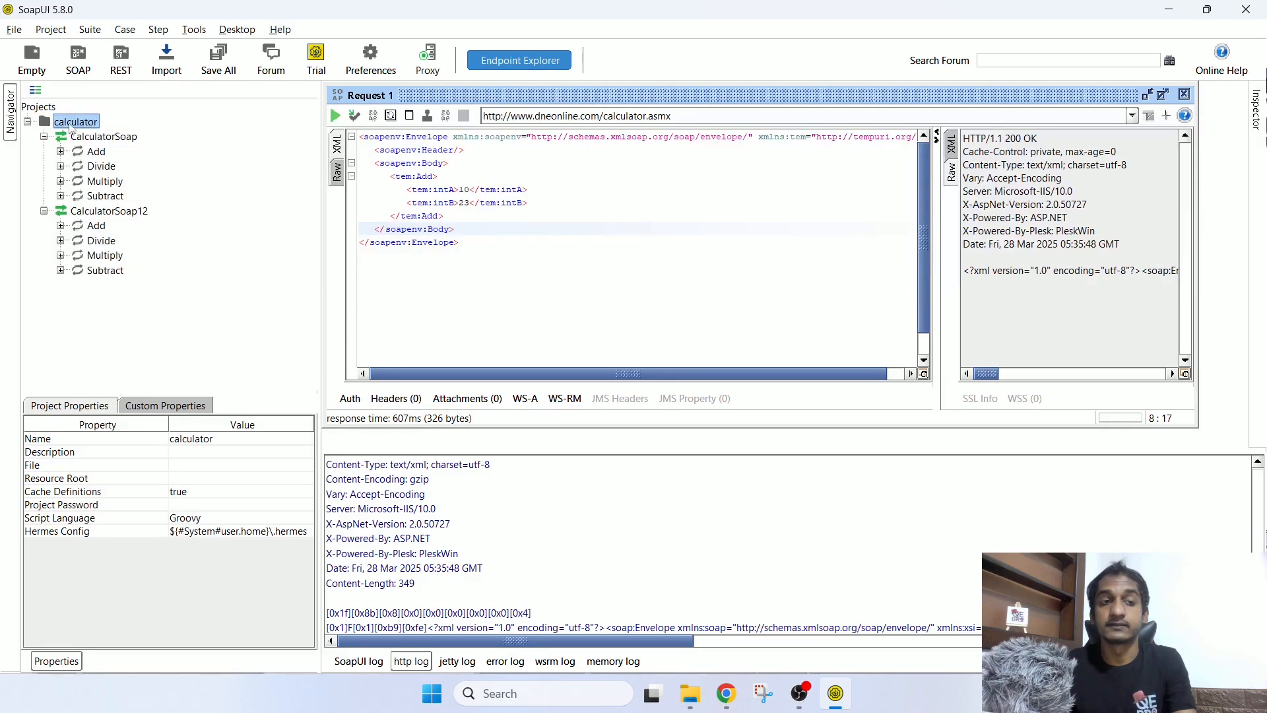
# Step: Compare the properties of the CalculatorSoap and CalculatorSoap12 interfaces and review the commands available for CalculatorSoap
pyautogui.click(84, 140)
pyautogui.click(112, 218)
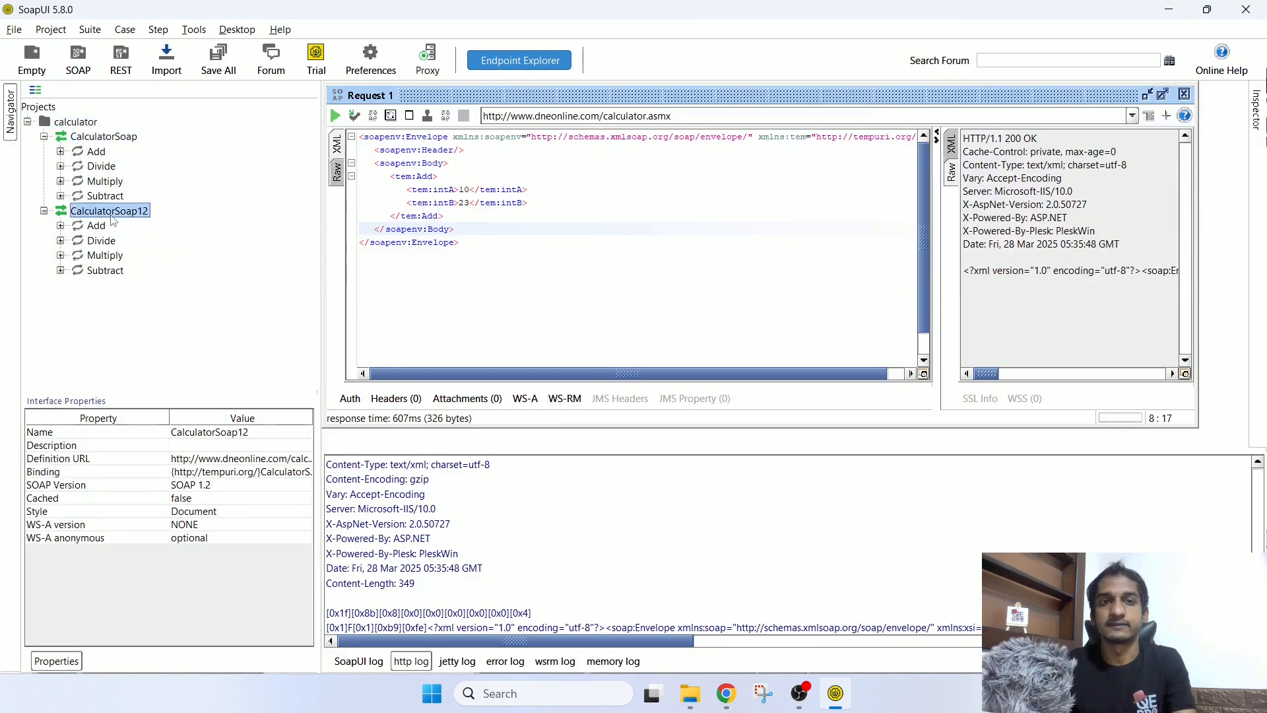
pyautogui.click(106, 139)
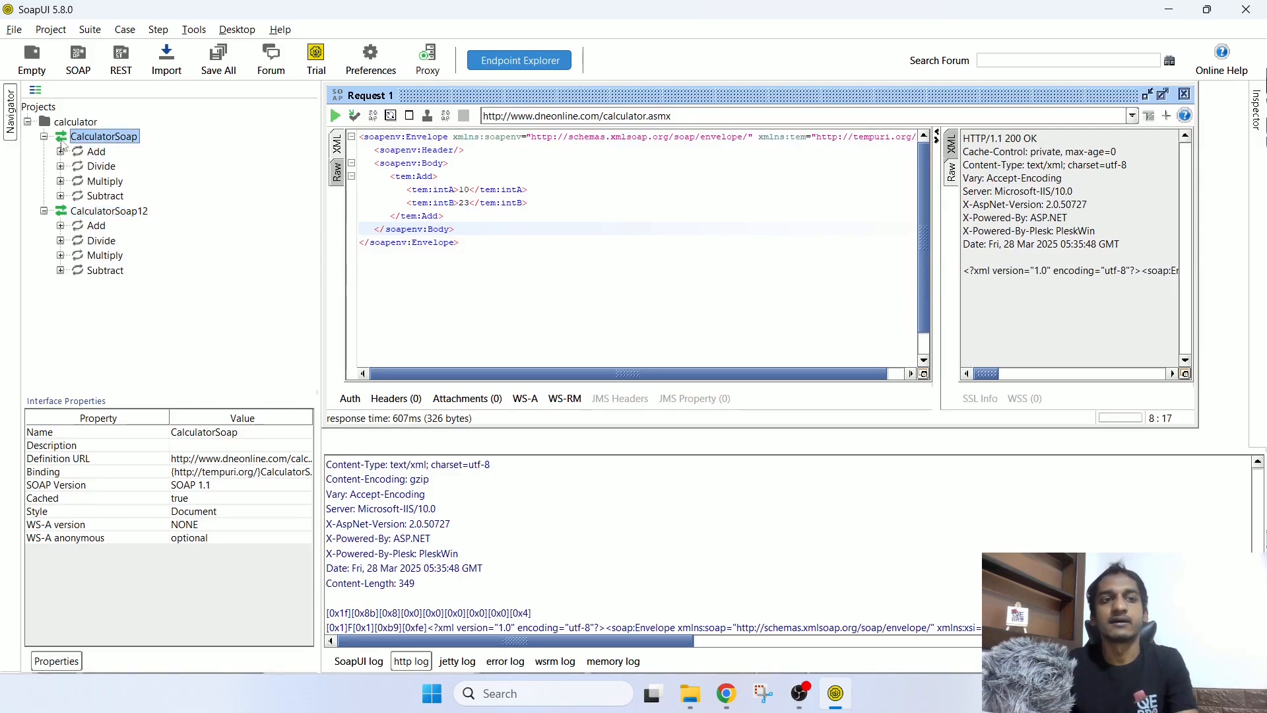
pyautogui.rightClick(118, 140)
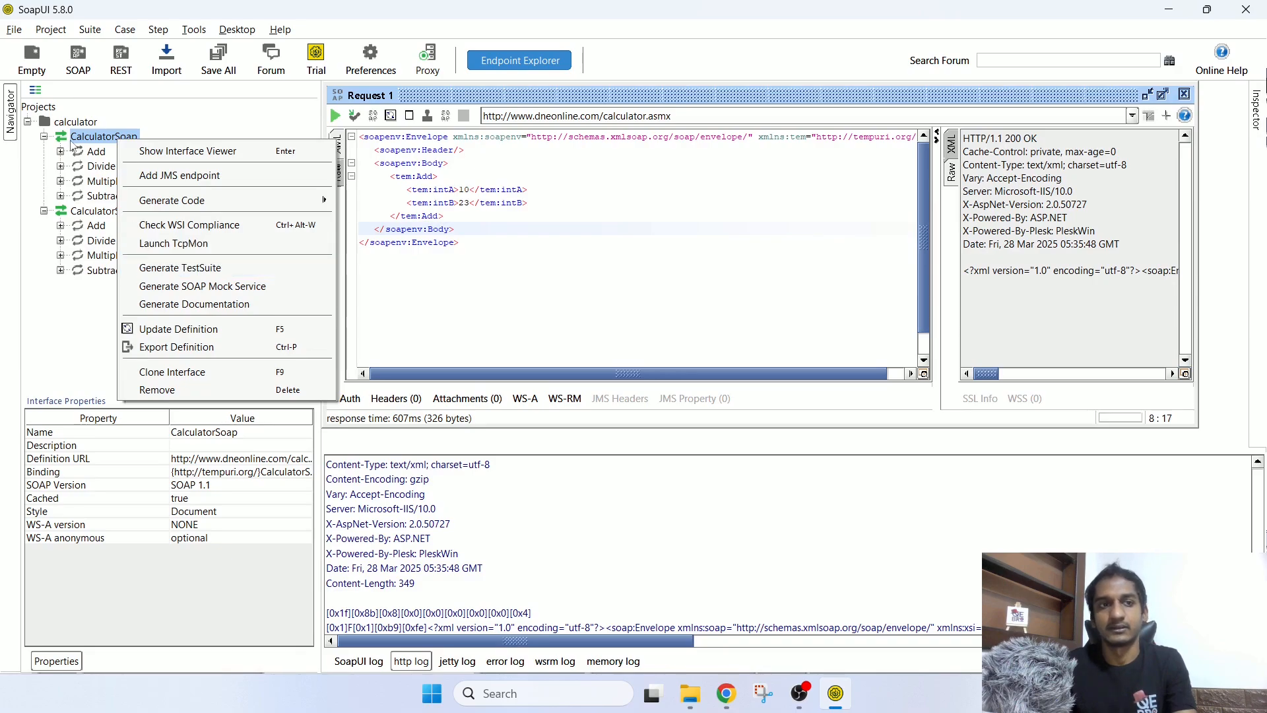
pyautogui.click(98, 140)
# Step: Inspect the properties of the Add, Divide, Multiply and Subtract operations of CalculatorSoap
pyautogui.click(96, 151)
pyautogui.click(105, 167)
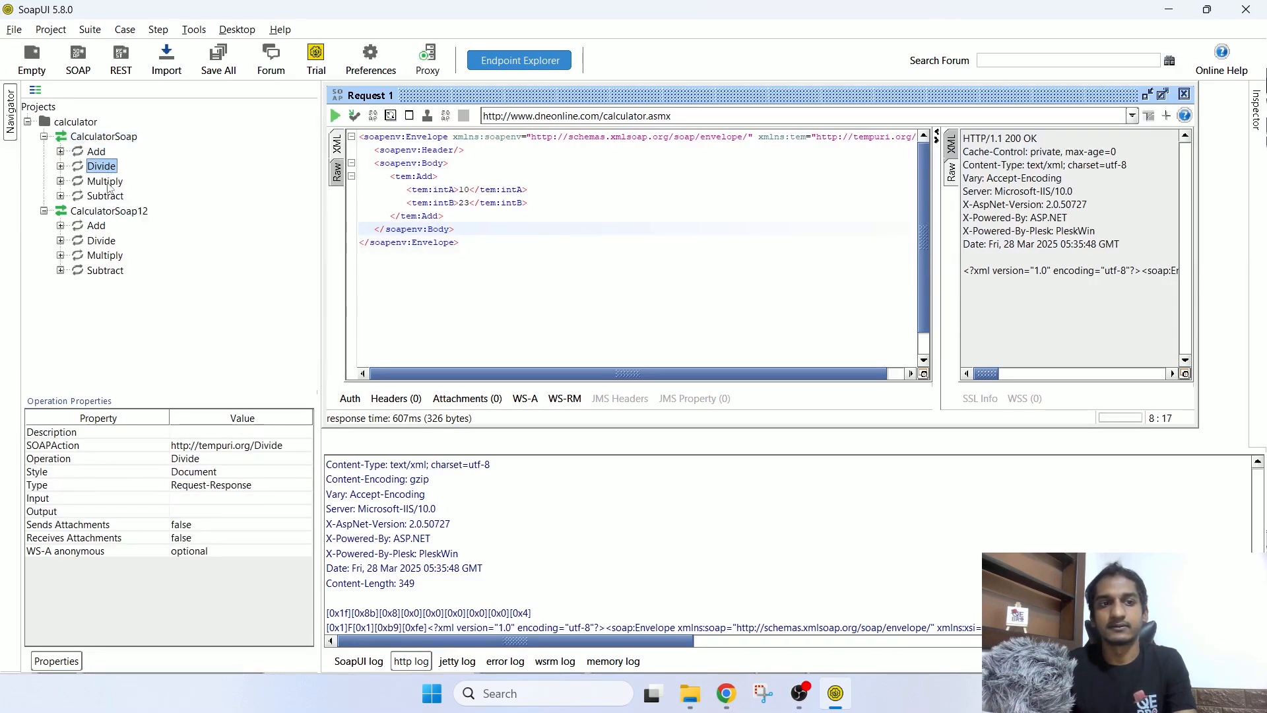
pyautogui.click(106, 181)
pyautogui.click(111, 196)
pyautogui.press('Up')
pyautogui.press('Up')
pyautogui.press('Up')
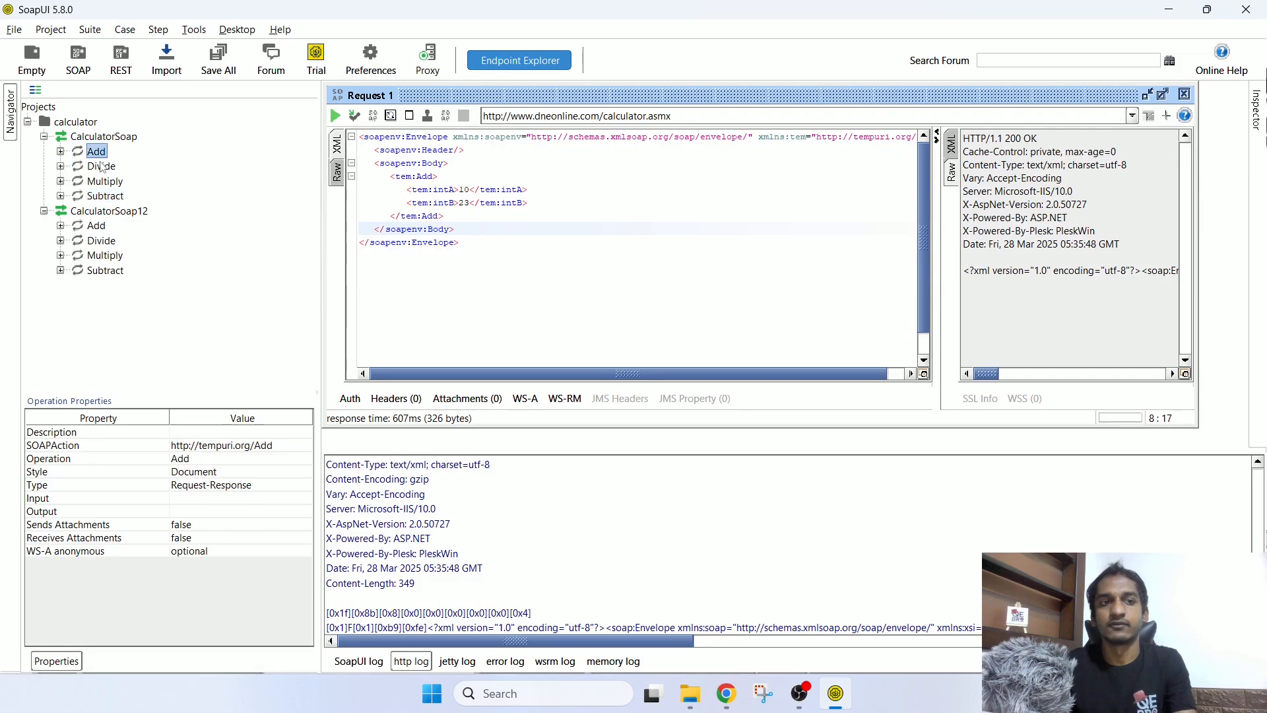
# Step: Generate CalculatorSoap TestSuite from the CalculatorSoap interface with one test case per operation and new empty requests for all four operations
pyautogui.click(111, 212)
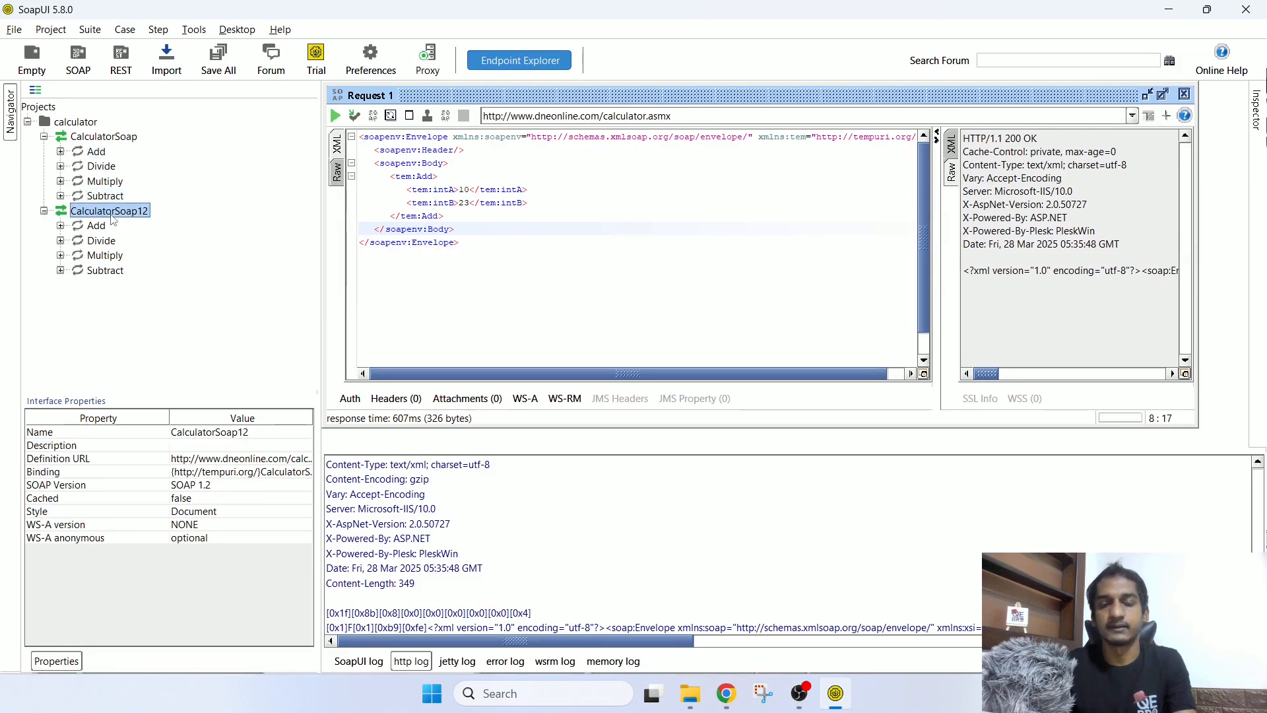
pyautogui.click(113, 137)
pyautogui.rightClick(112, 142)
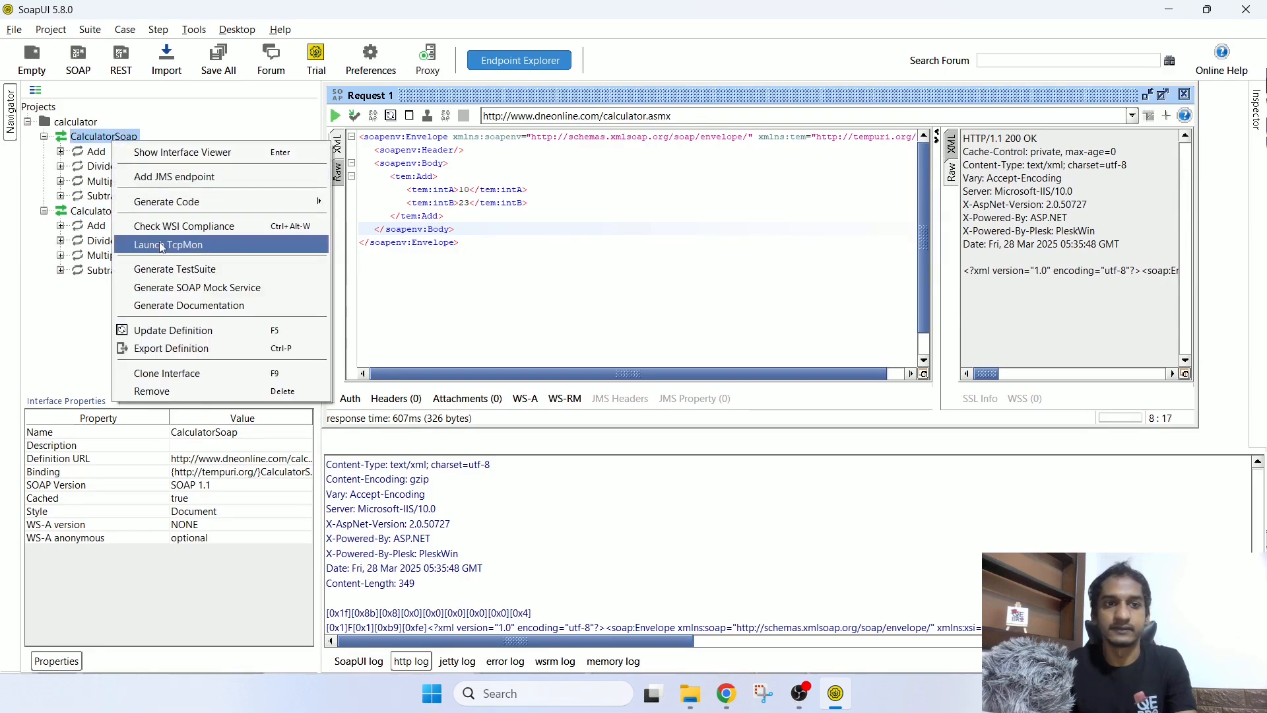
pyautogui.click(190, 270)
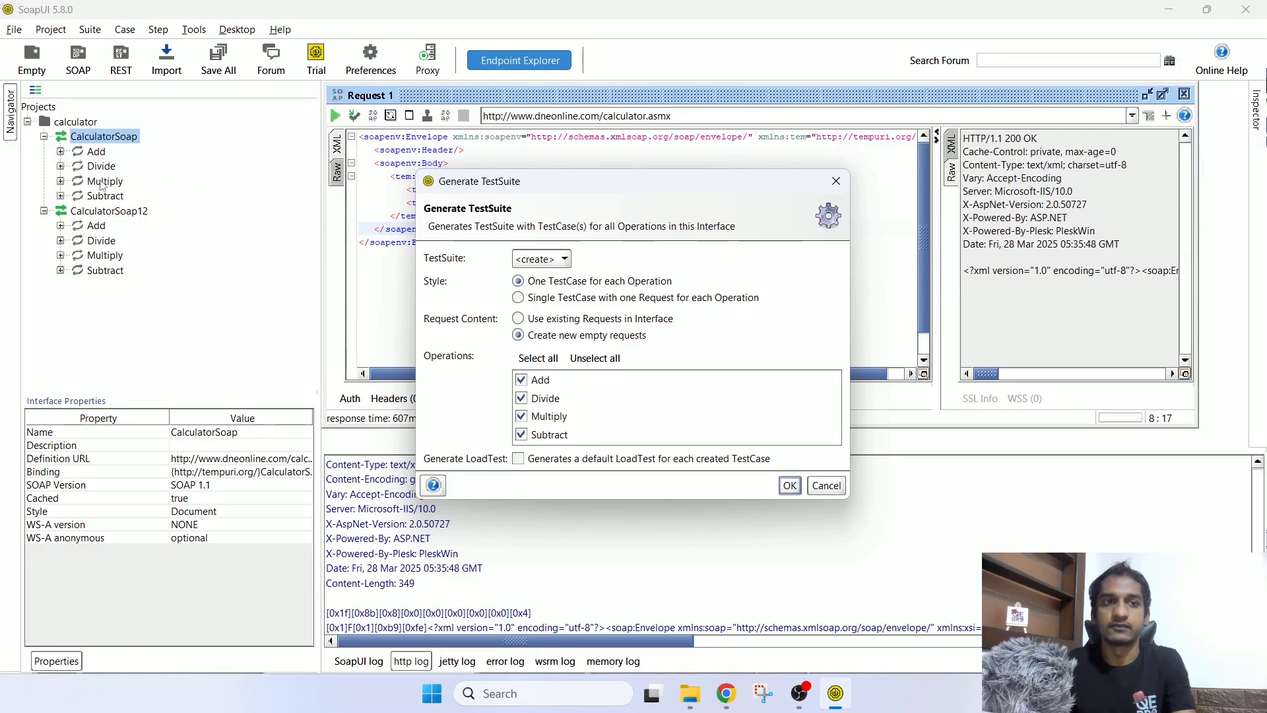
pyautogui.click(531, 299)
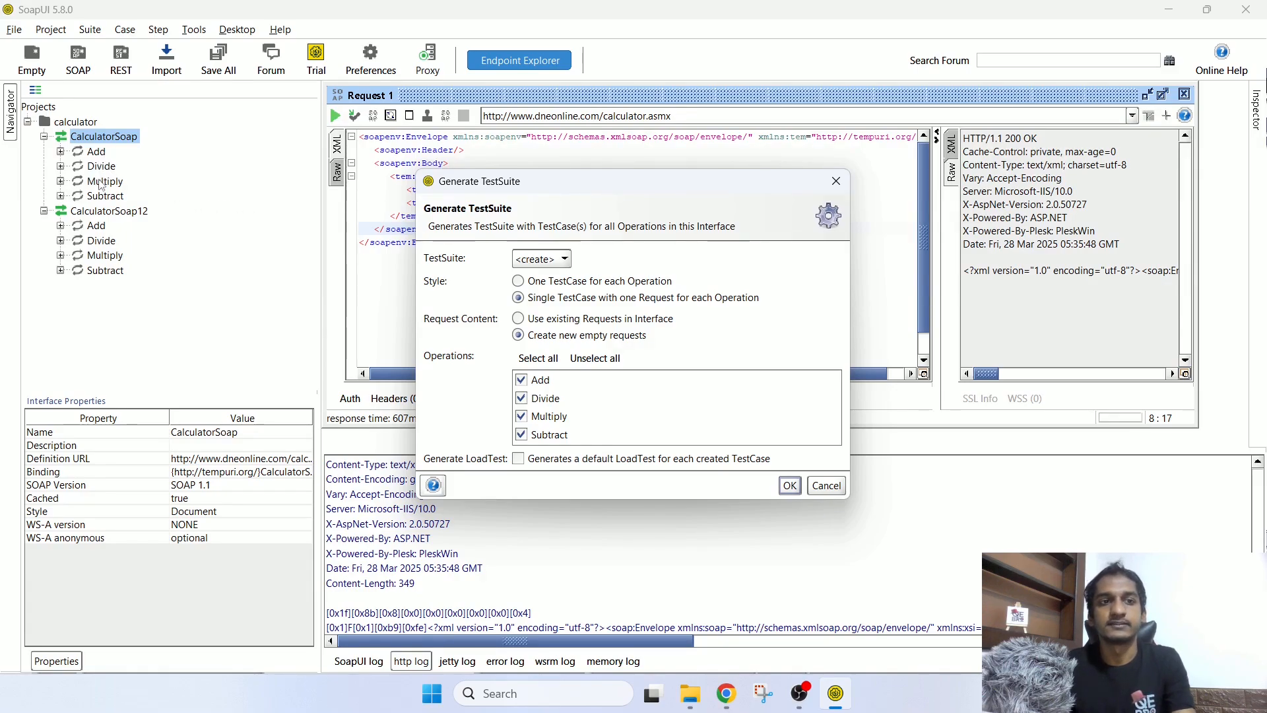
pyautogui.click(586, 284)
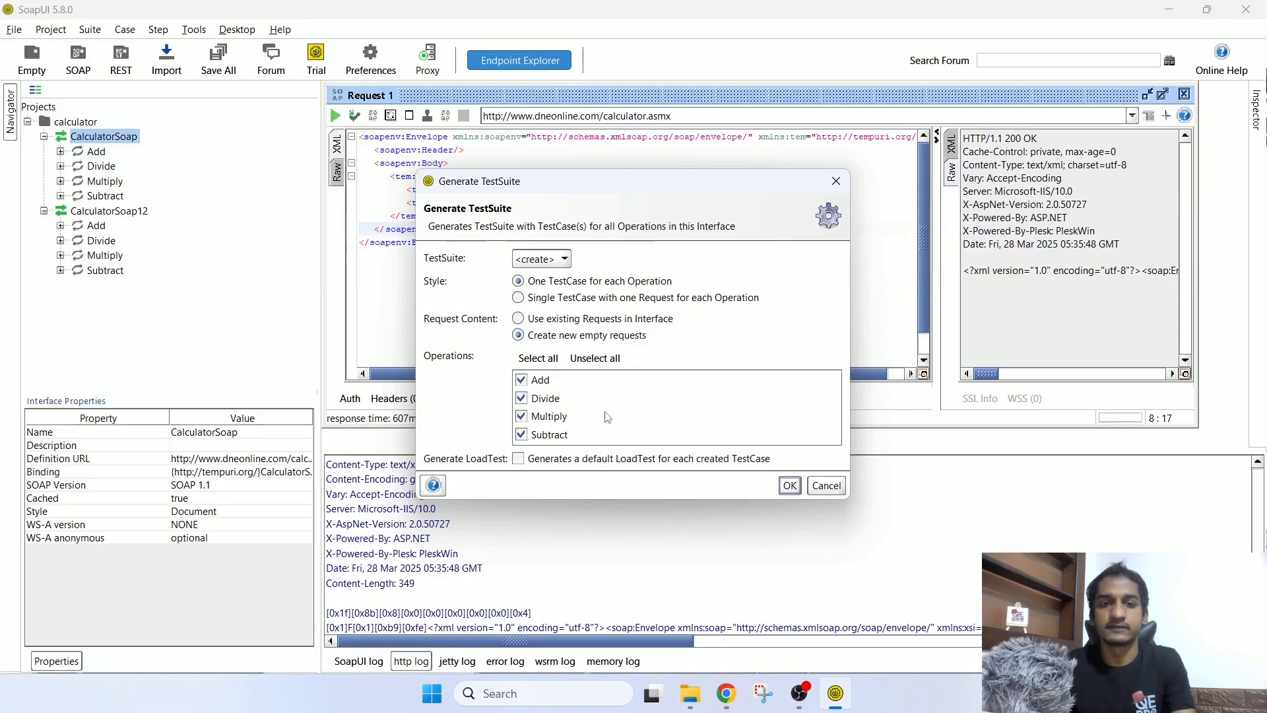
pyautogui.click(590, 359)
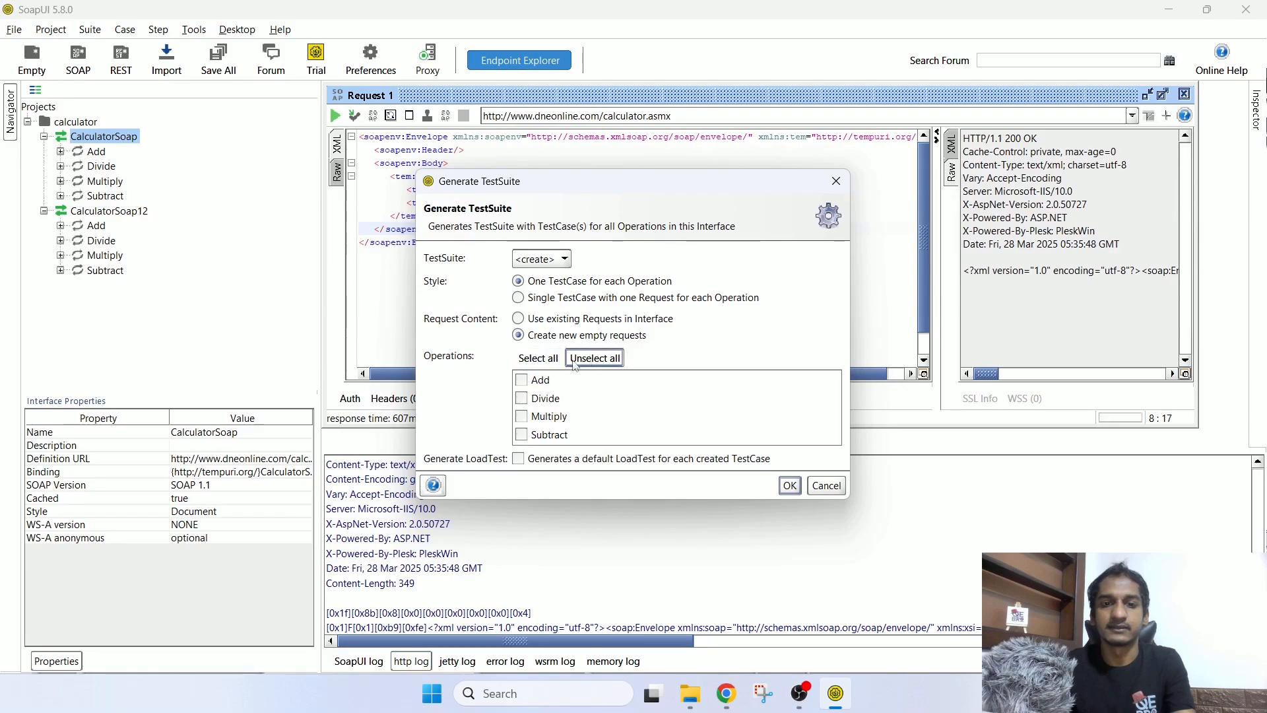
pyautogui.click(538, 358)
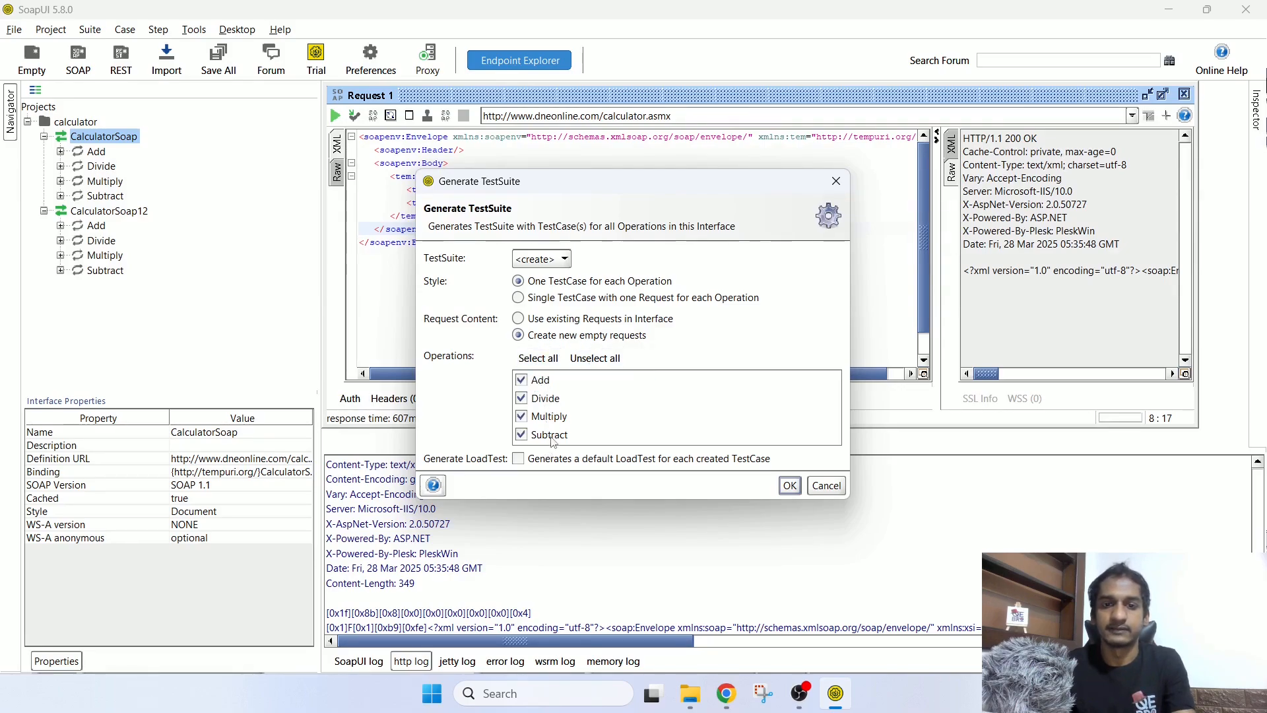
pyautogui.click(791, 487)
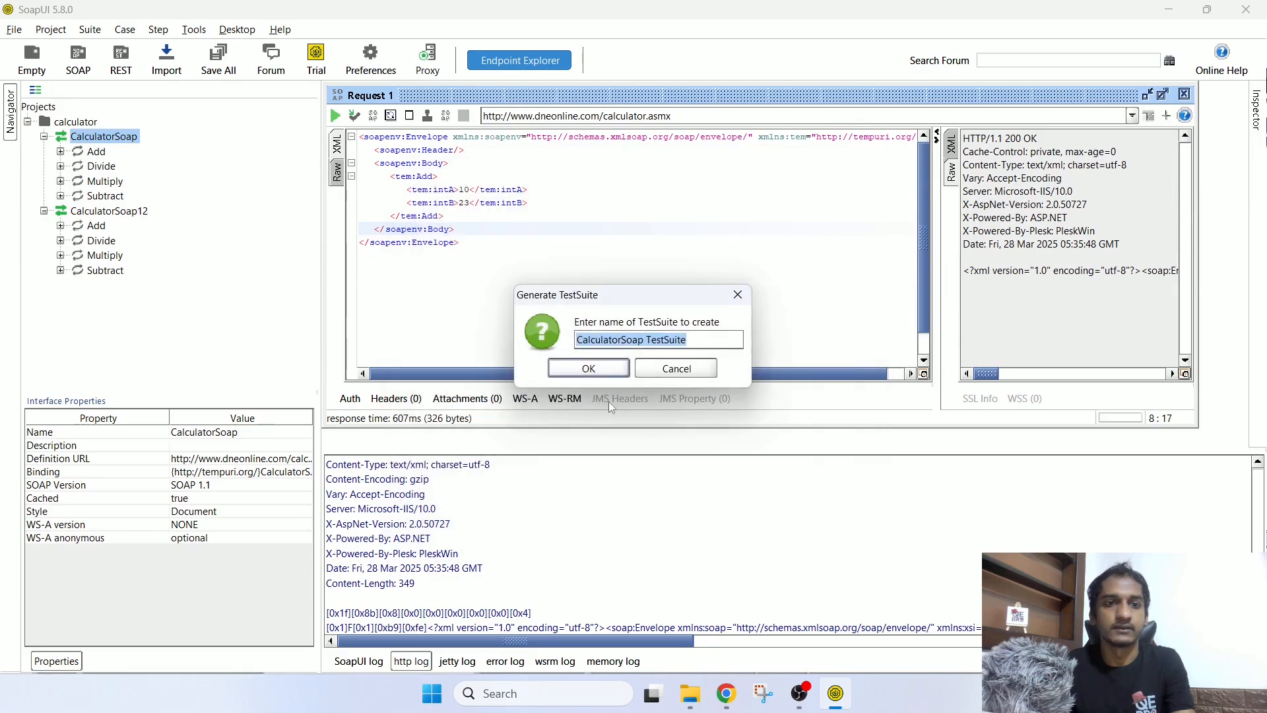
pyautogui.click(598, 367)
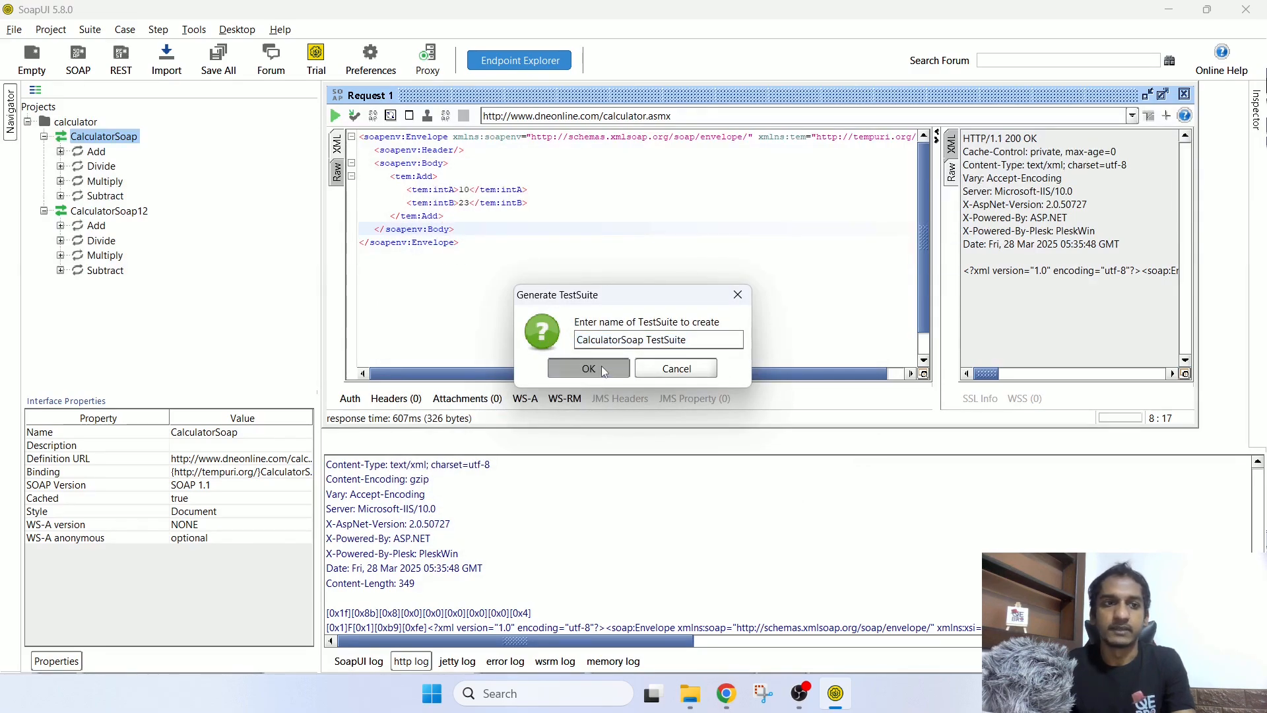
# Step: Expand CalculatorSoap TestSuite and review its Add, Divide, Multiply and Subtract test cases
pyautogui.click(138, 286)
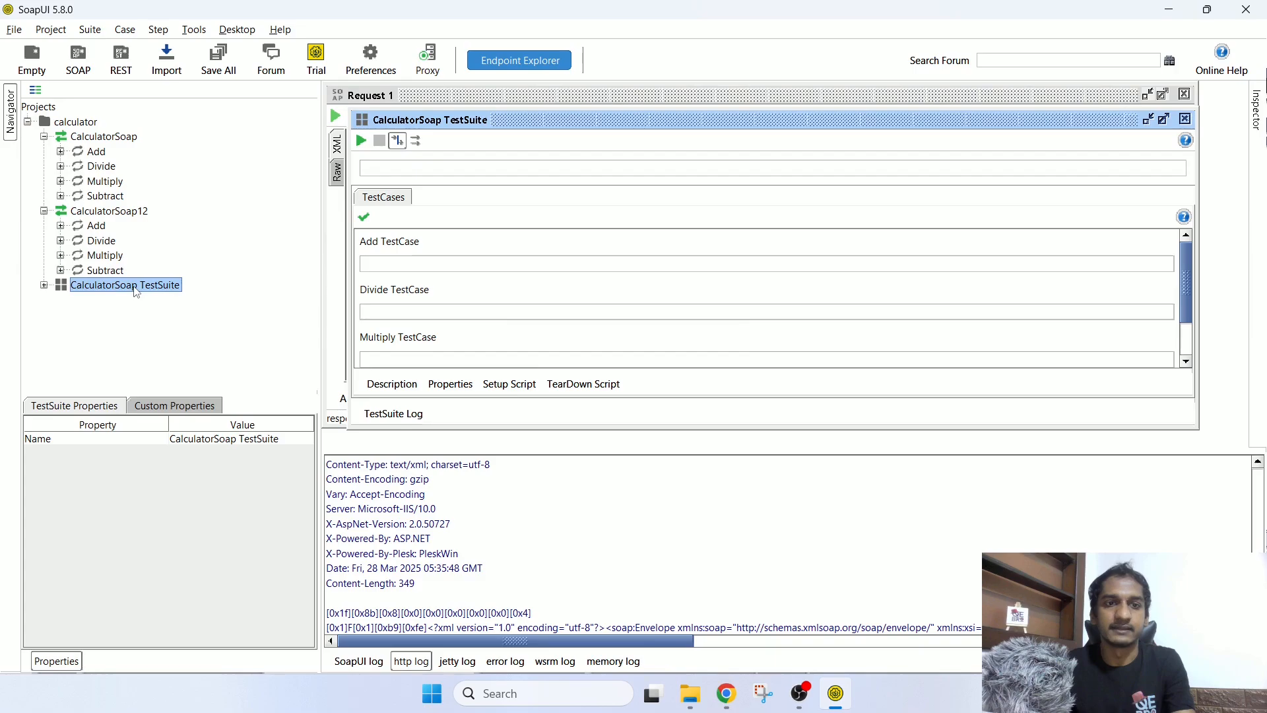
pyautogui.click(43, 285)
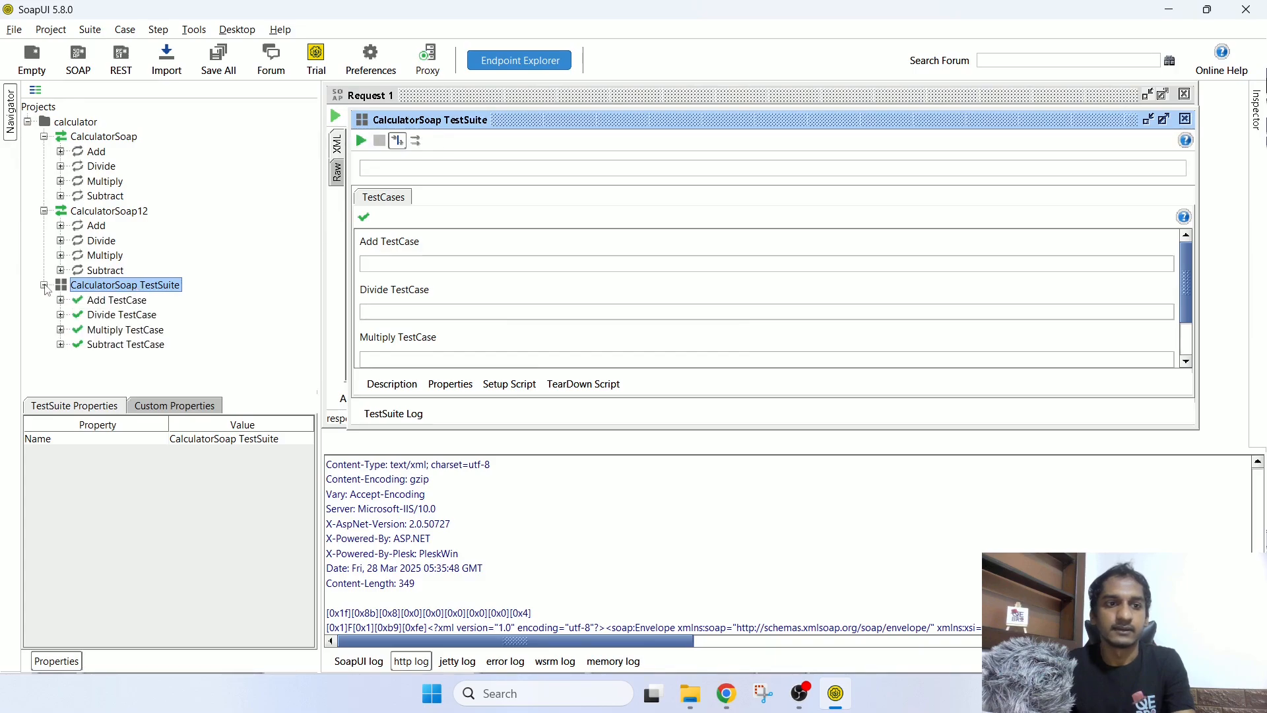
pyautogui.click(110, 302)
pyautogui.click(114, 317)
pyautogui.click(118, 331)
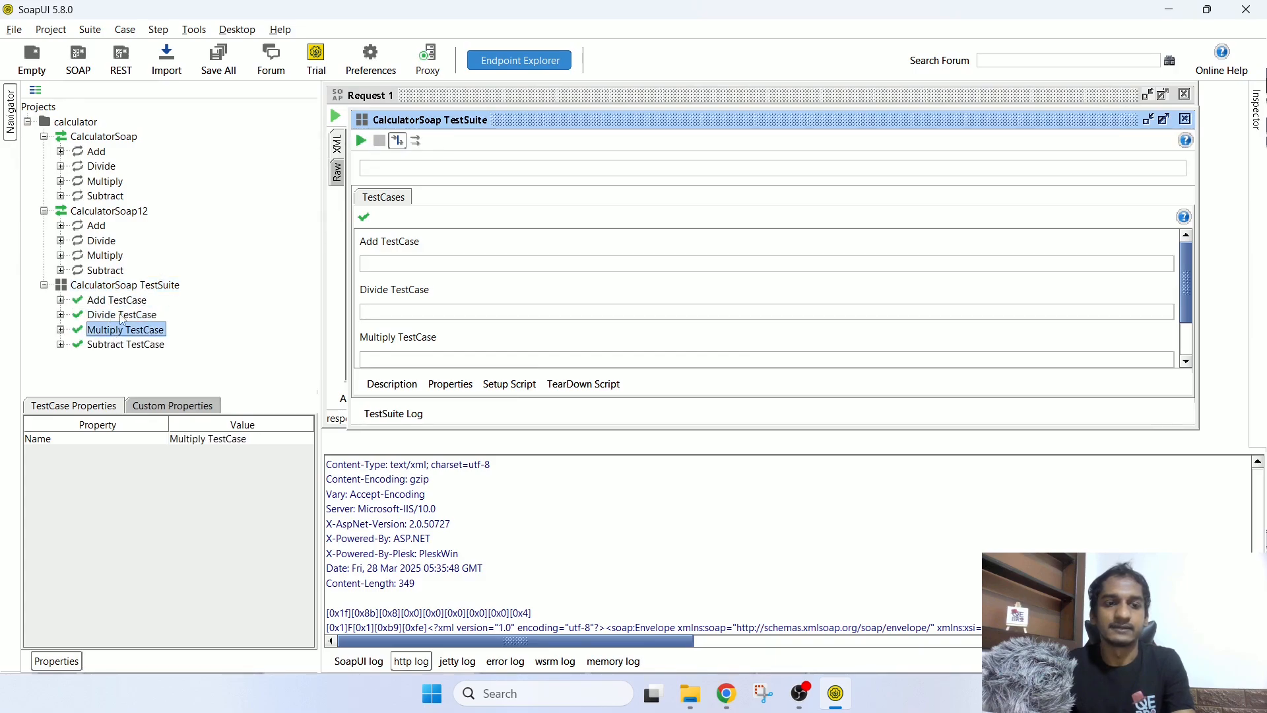
pyautogui.click(123, 303)
pyautogui.click(124, 317)
pyautogui.click(125, 330)
pyautogui.click(126, 345)
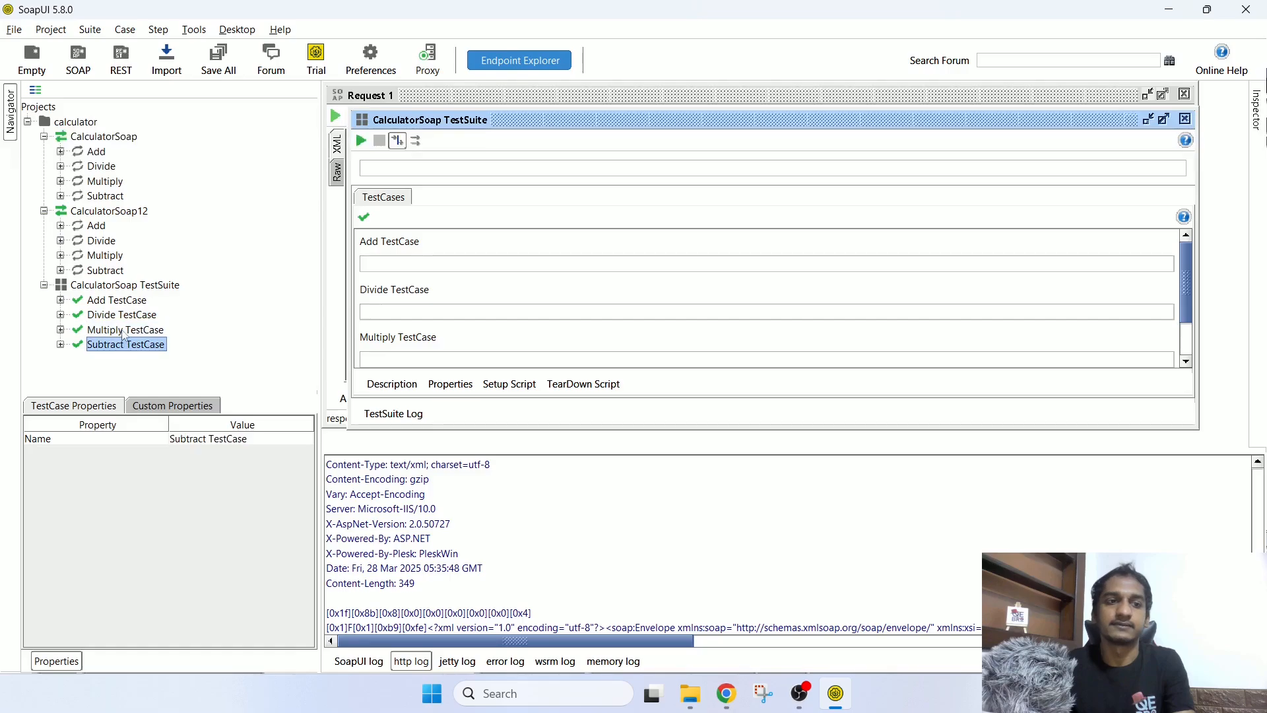
# Step: Compare the four CalculatorSoap operations with the generated test cases, starting from Add TestCase
pyautogui.click(104, 152)
pyautogui.click(101, 167)
pyautogui.click(101, 181)
pyautogui.click(104, 197)
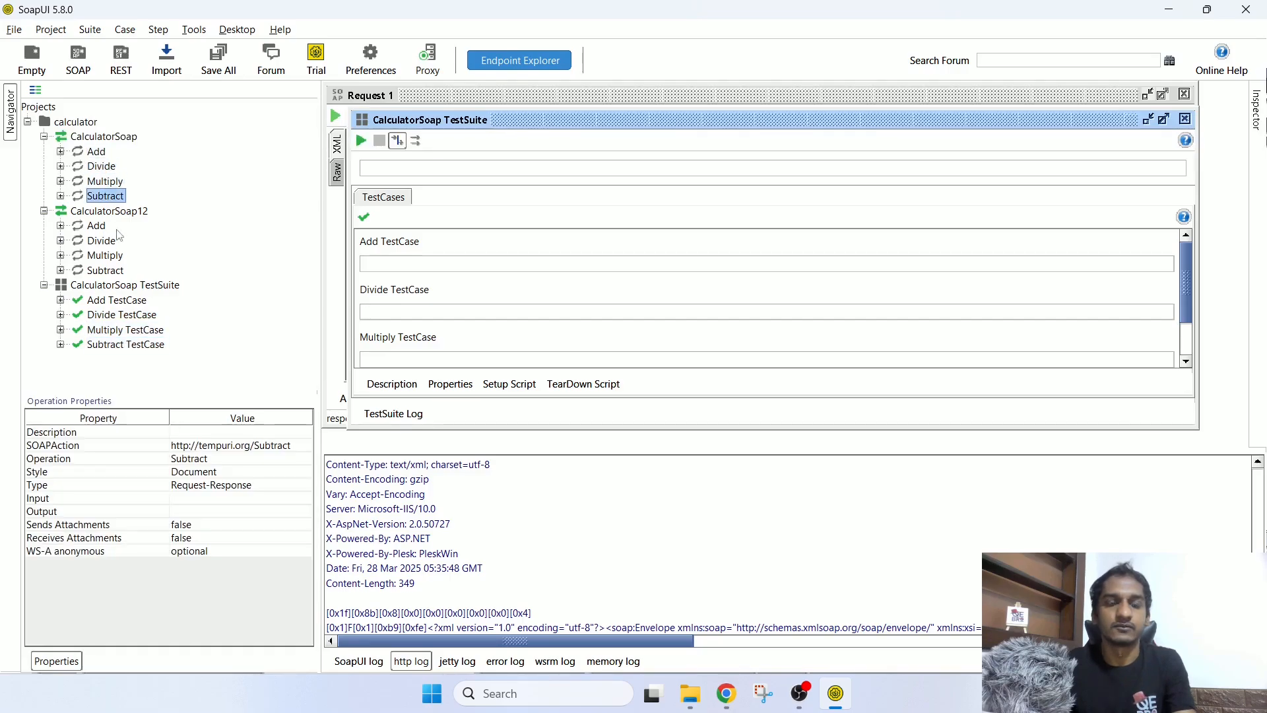
pyautogui.click(135, 303)
# Step: Generate CalculatorSoap TestSuite2 from the CalculatorSoap interface using a single test case with one request for each operation
pyautogui.click(106, 139)
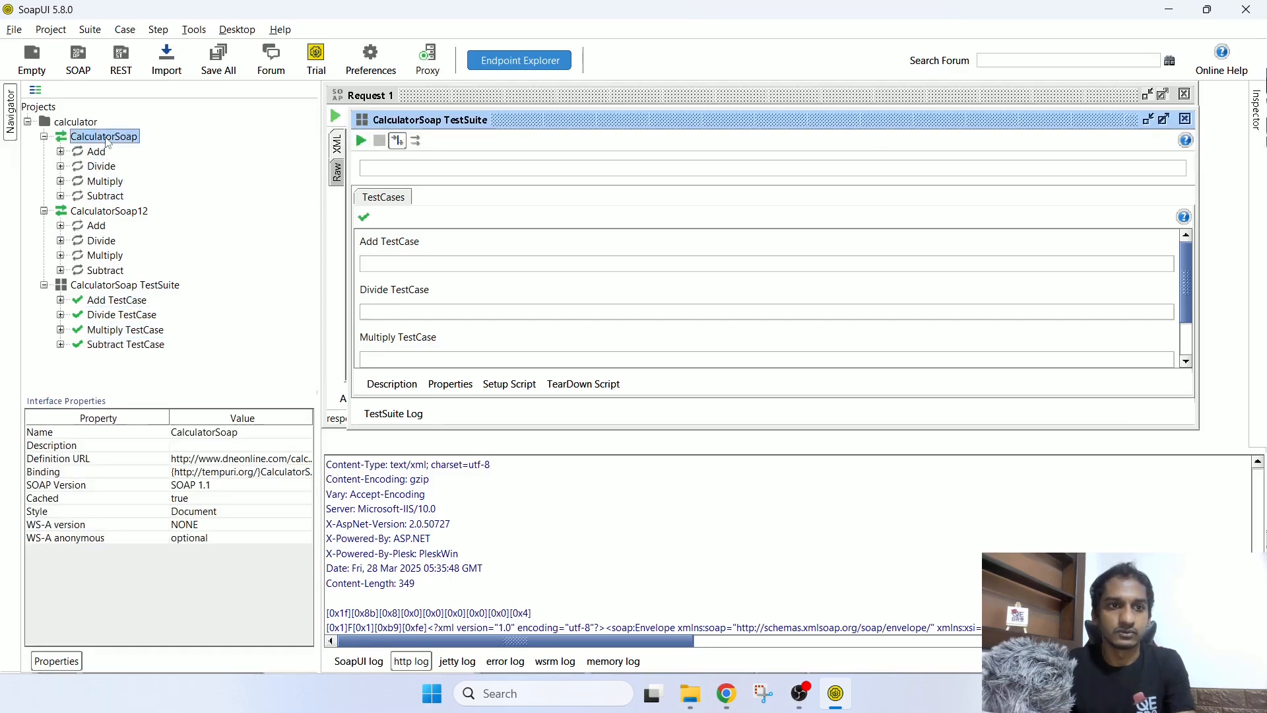
pyautogui.rightClick(107, 140)
pyautogui.click(194, 265)
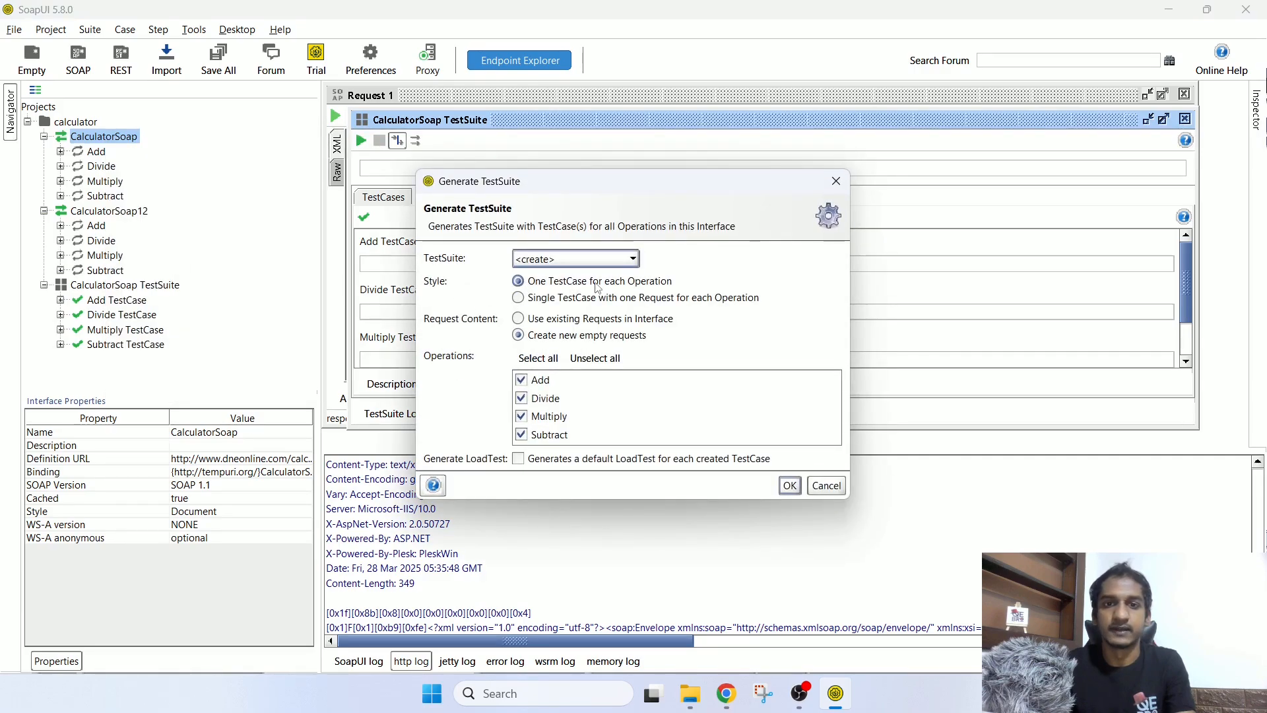
pyautogui.click(548, 303)
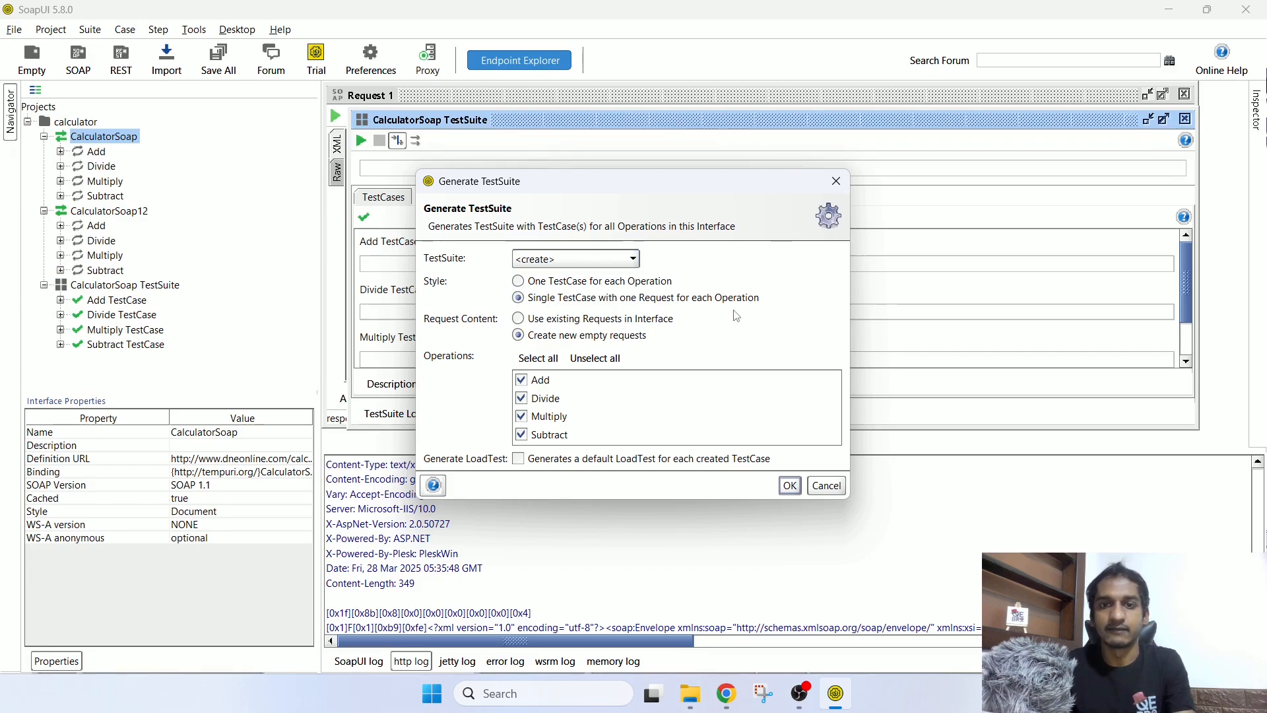
pyautogui.click(790, 486)
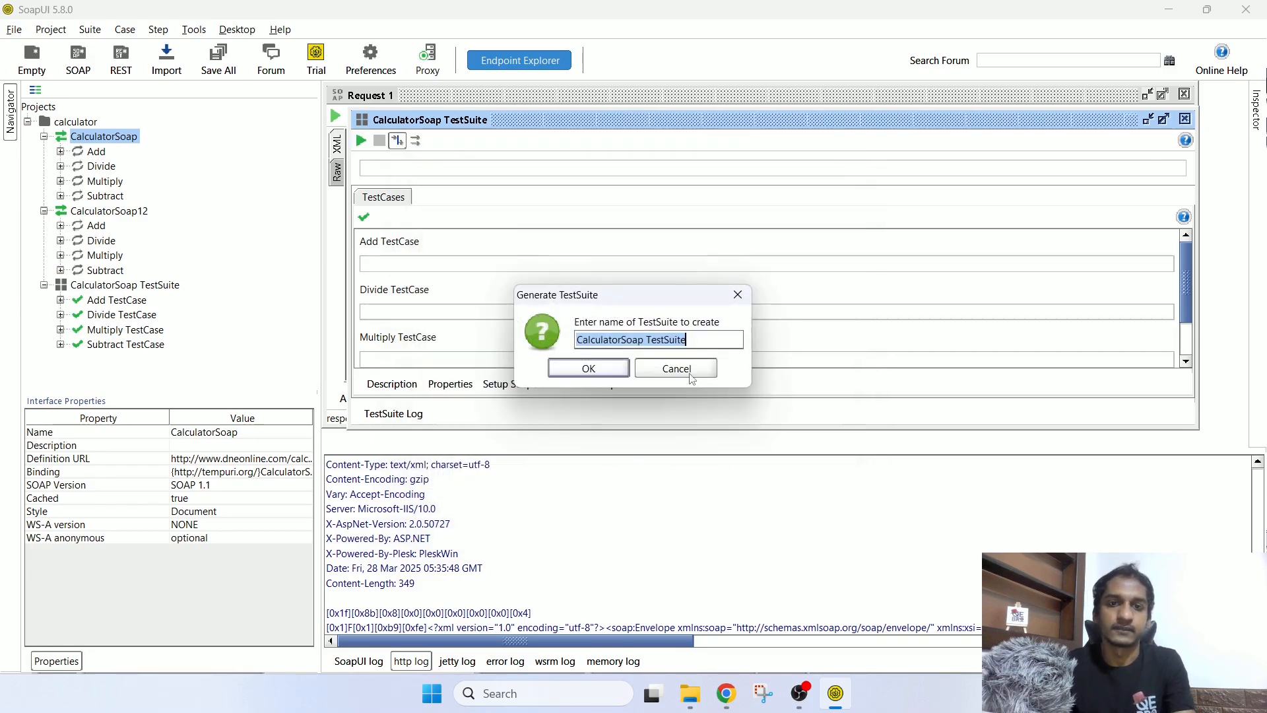
pyautogui.click(699, 340)
pyautogui.write('2')
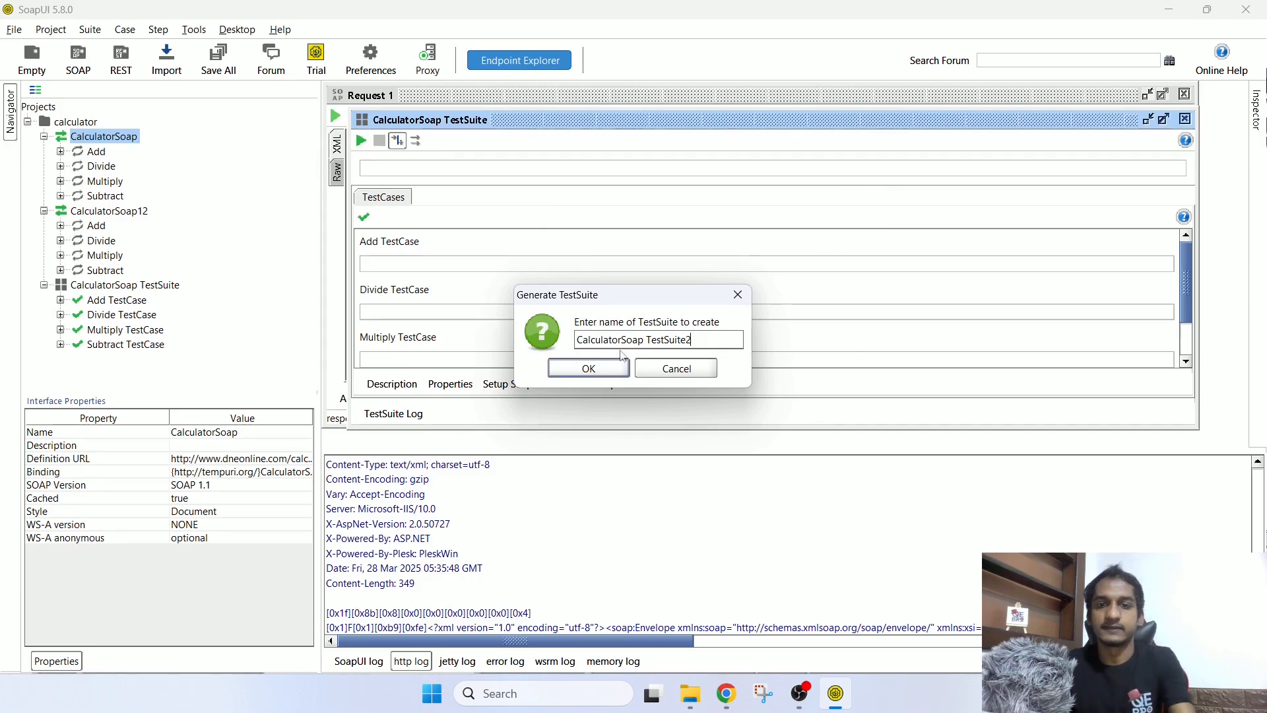
pyautogui.click(618, 367)
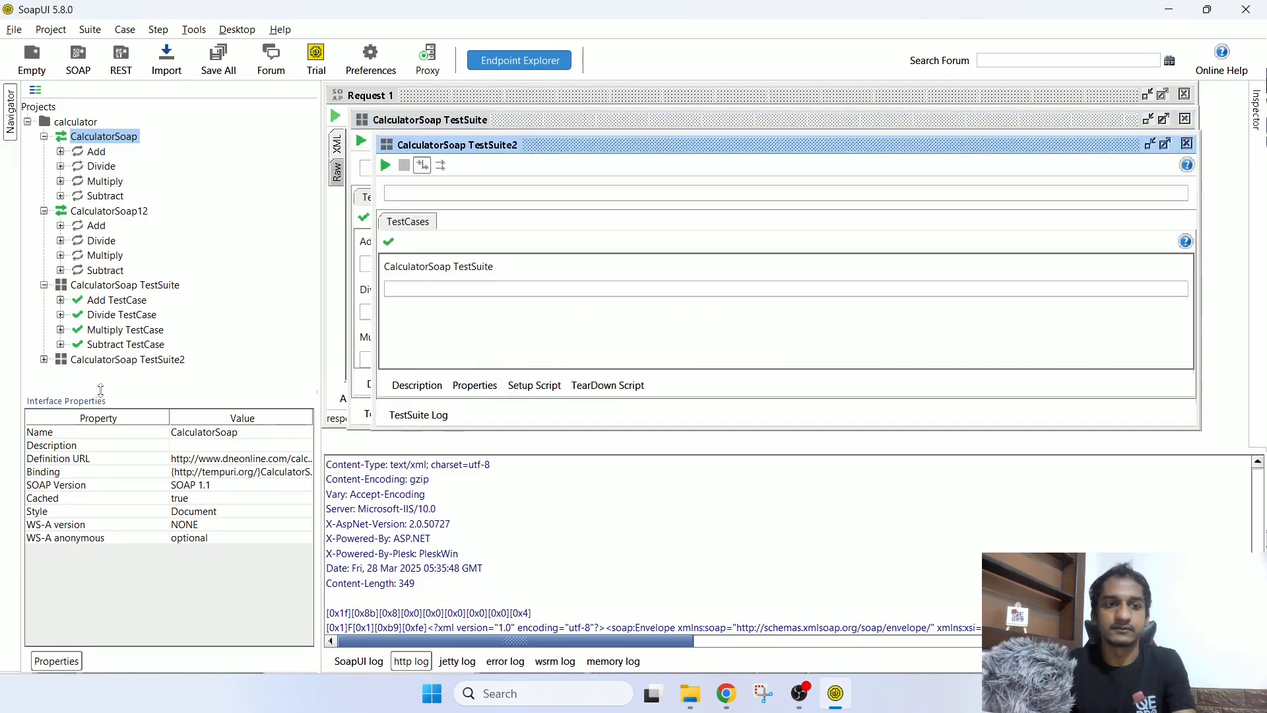
# Step: Enlarge the project tree area and expand CalculatorSoap TestSuite2 to select its test case
pyautogui.moveTo(100, 390); pyautogui.dragTo(99, 468)
pyautogui.click(44, 359)
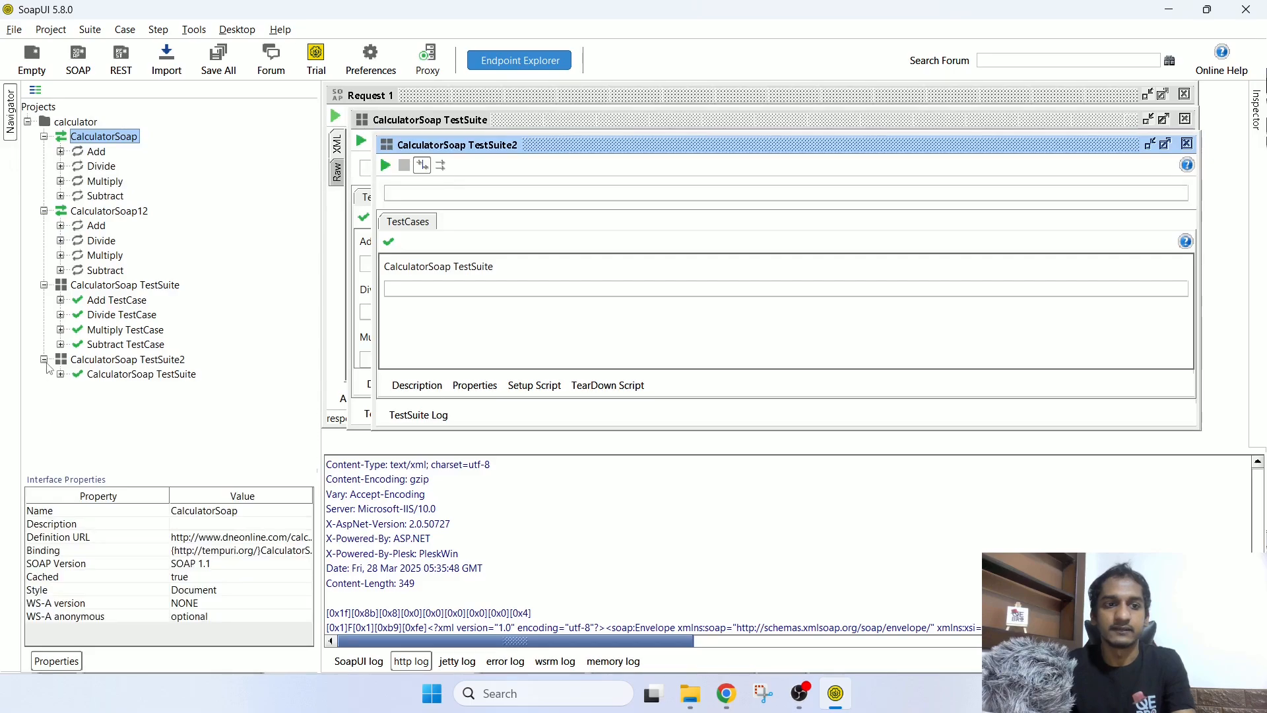
pyautogui.click(107, 375)
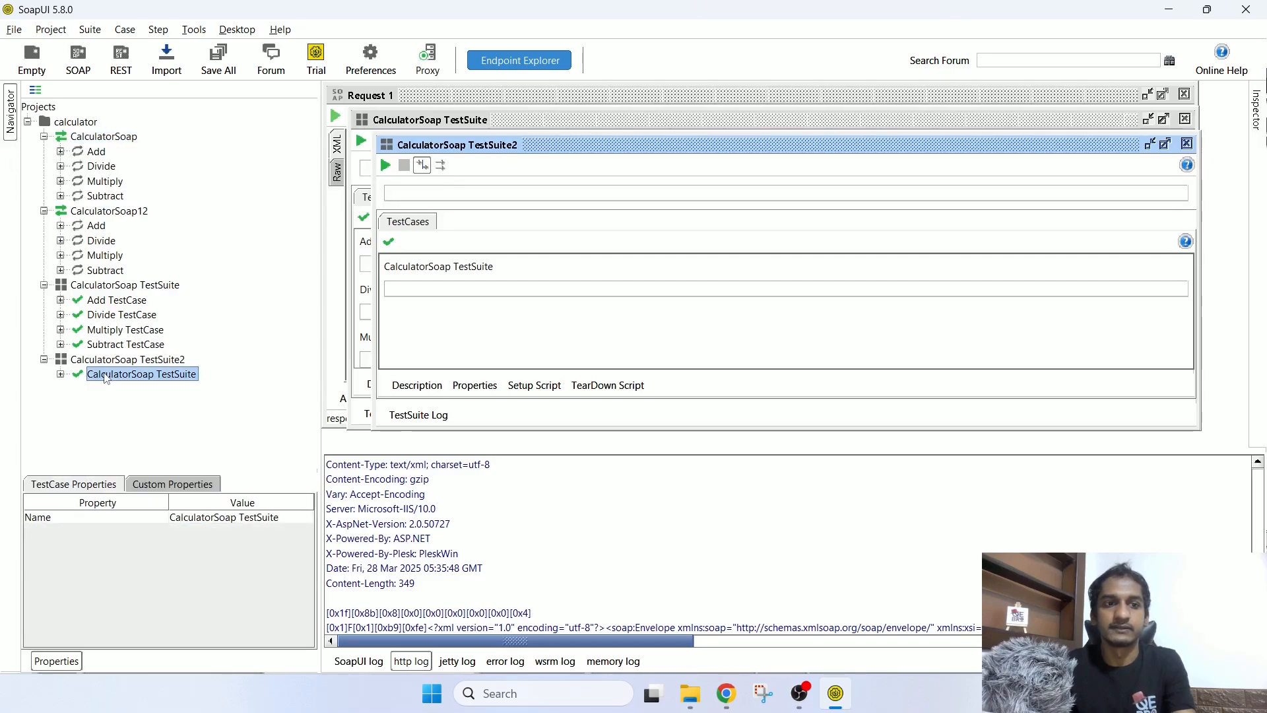
# Step: Review the first suite's four separate test cases against the Add, Divide, Multiply and Subtract operations of CalculatorSoap
pyautogui.click(100, 301)
pyautogui.click(102, 316)
pyautogui.click(109, 330)
pyautogui.click(111, 344)
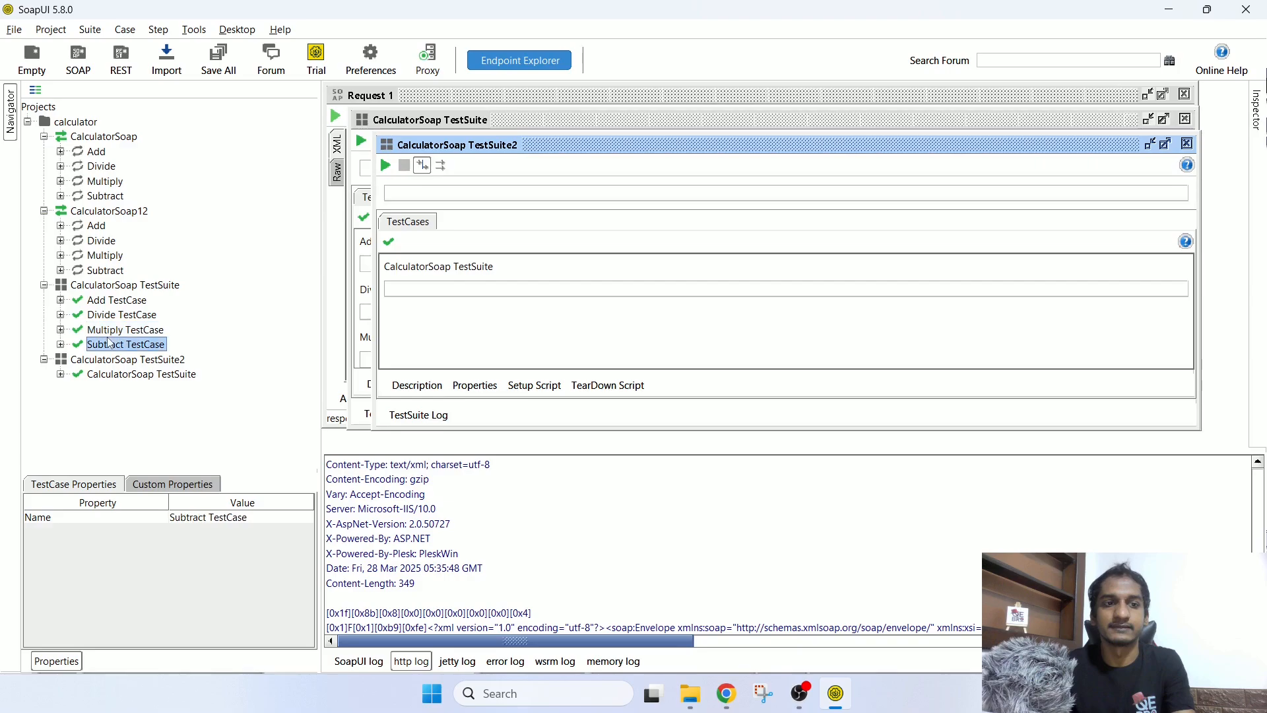
pyautogui.click(97, 153)
pyautogui.click(101, 166)
pyautogui.click(103, 182)
pyautogui.click(101, 197)
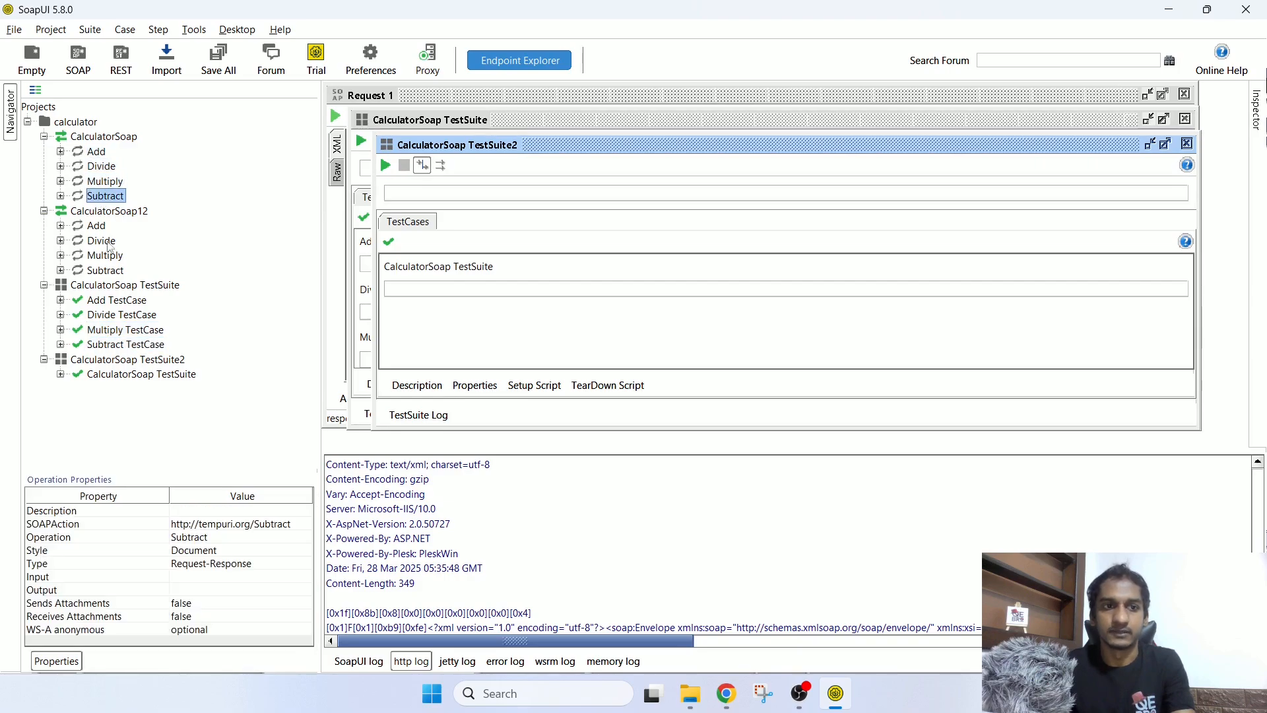
# Step: Expand the test steps of the test case in CalculatorSoap TestSuite2 and inspect the Divide, Multiply and Subtract requests
pyautogui.click(136, 375)
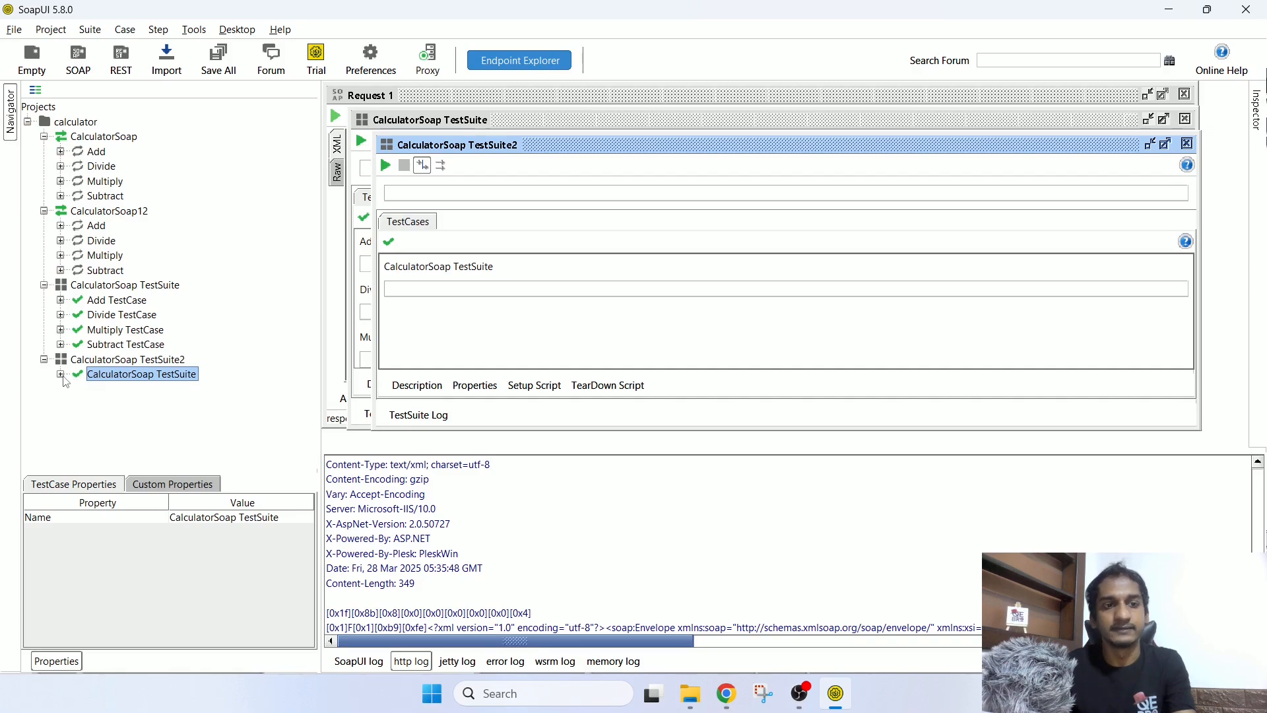
pyautogui.click(61, 375)
pyautogui.click(120, 391)
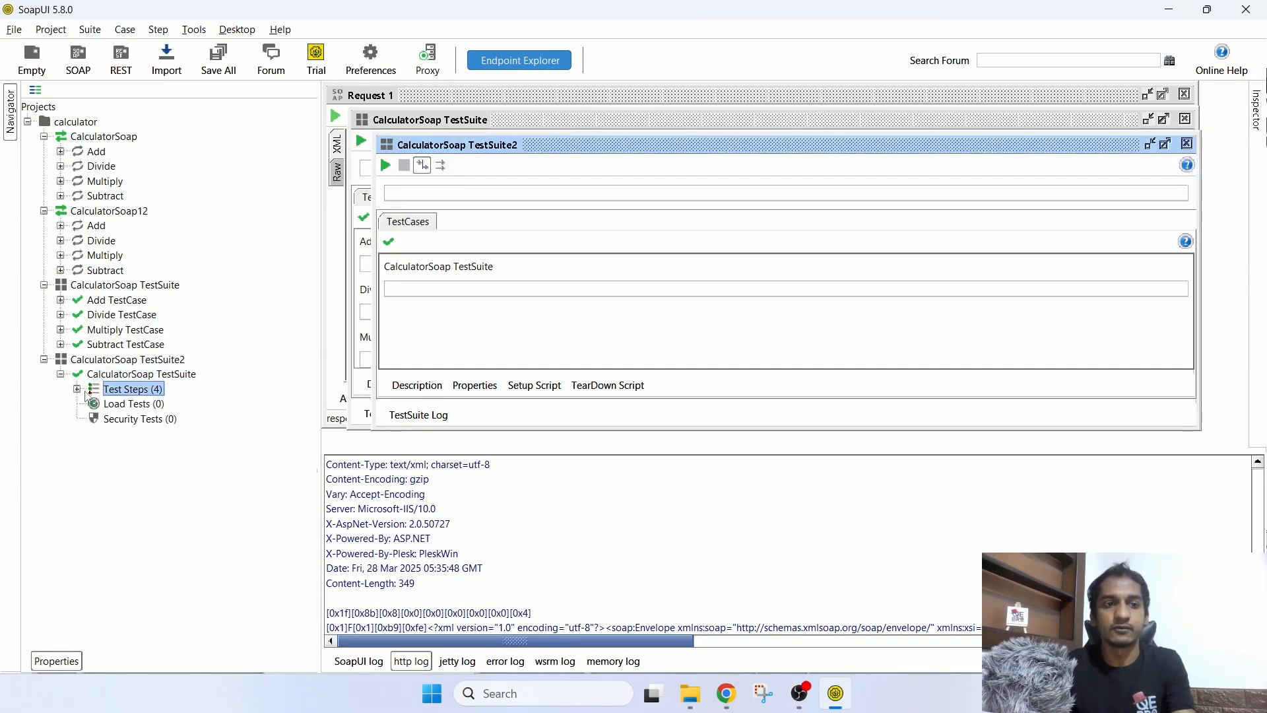
pyautogui.click(77, 390)
pyautogui.click(134, 418)
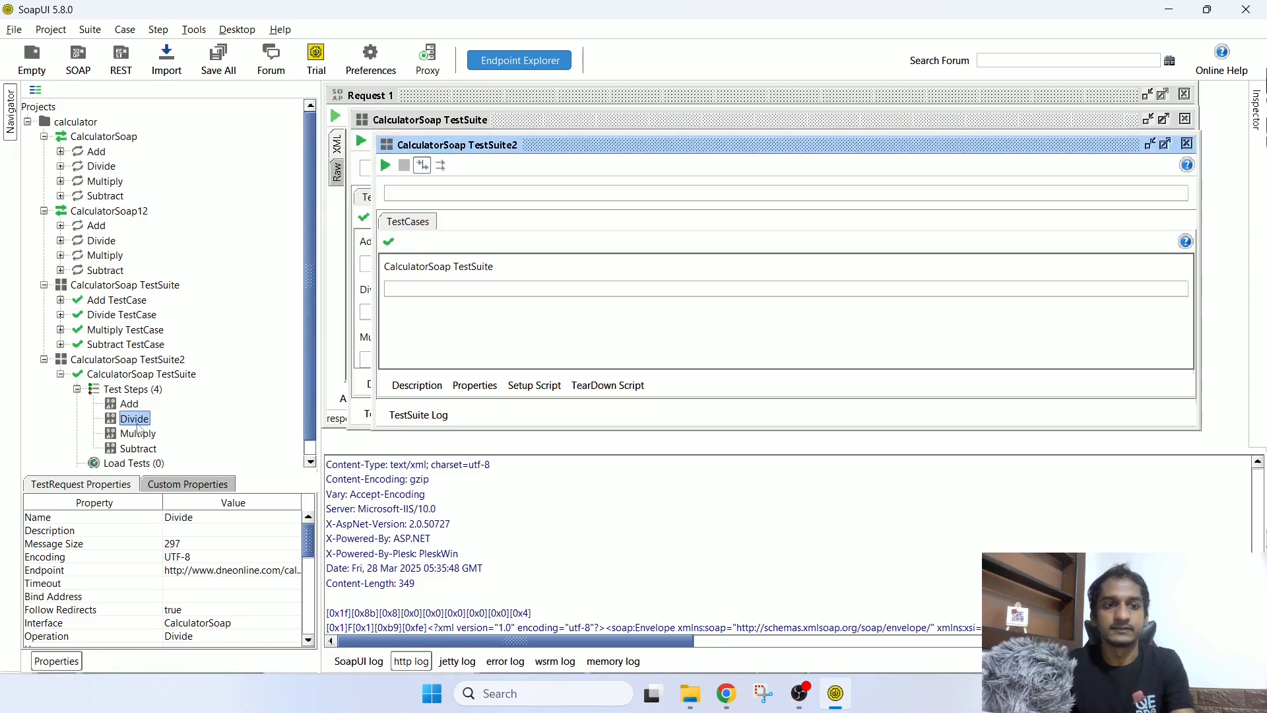
pyautogui.click(139, 433)
pyautogui.click(144, 449)
# Step: Expand Add TestCase in the first suite and compare its test steps with those of CalculatorSoap TestSuite2
pyautogui.click(61, 300)
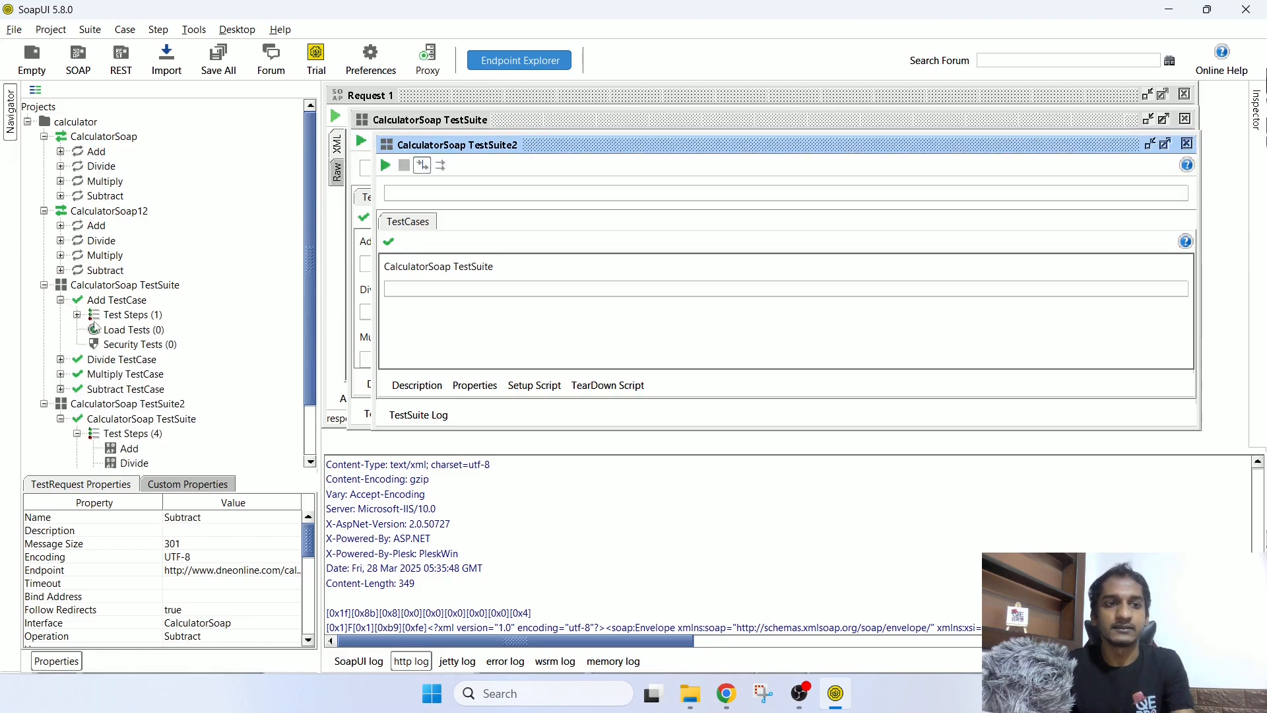
pyautogui.click(118, 302)
pyautogui.click(121, 317)
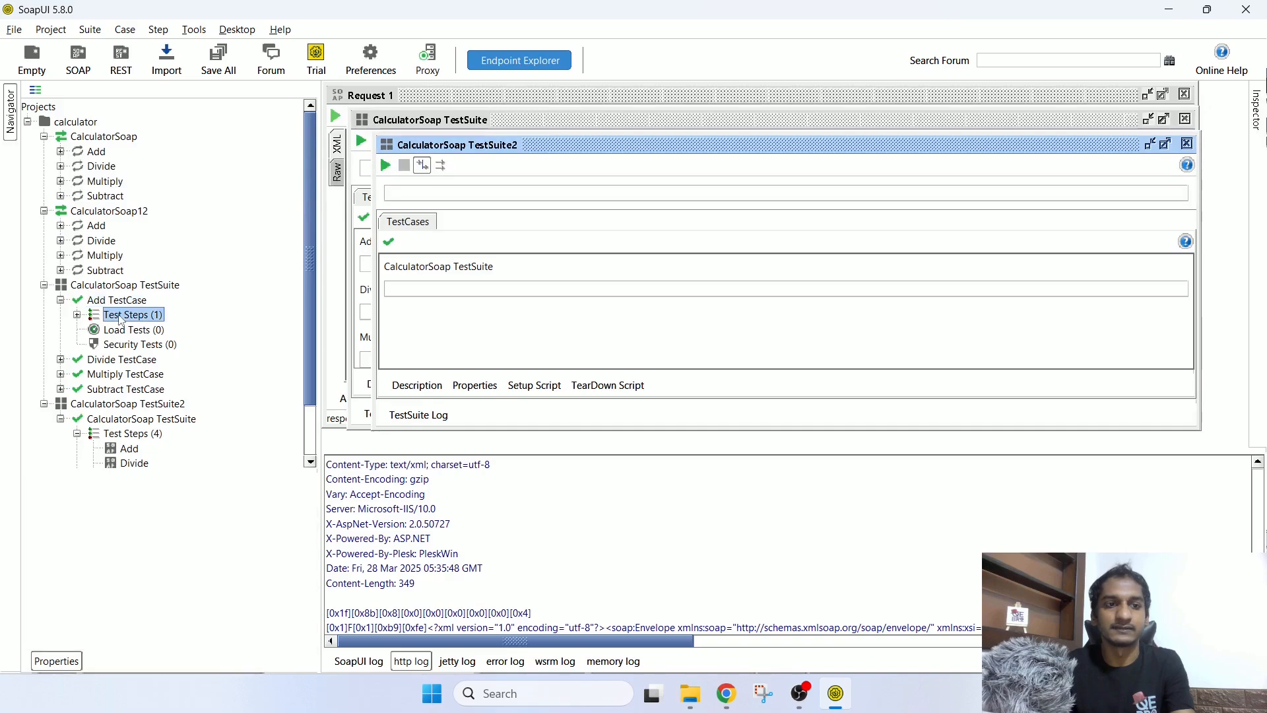
pyautogui.click(97, 166)
pyautogui.click(100, 196)
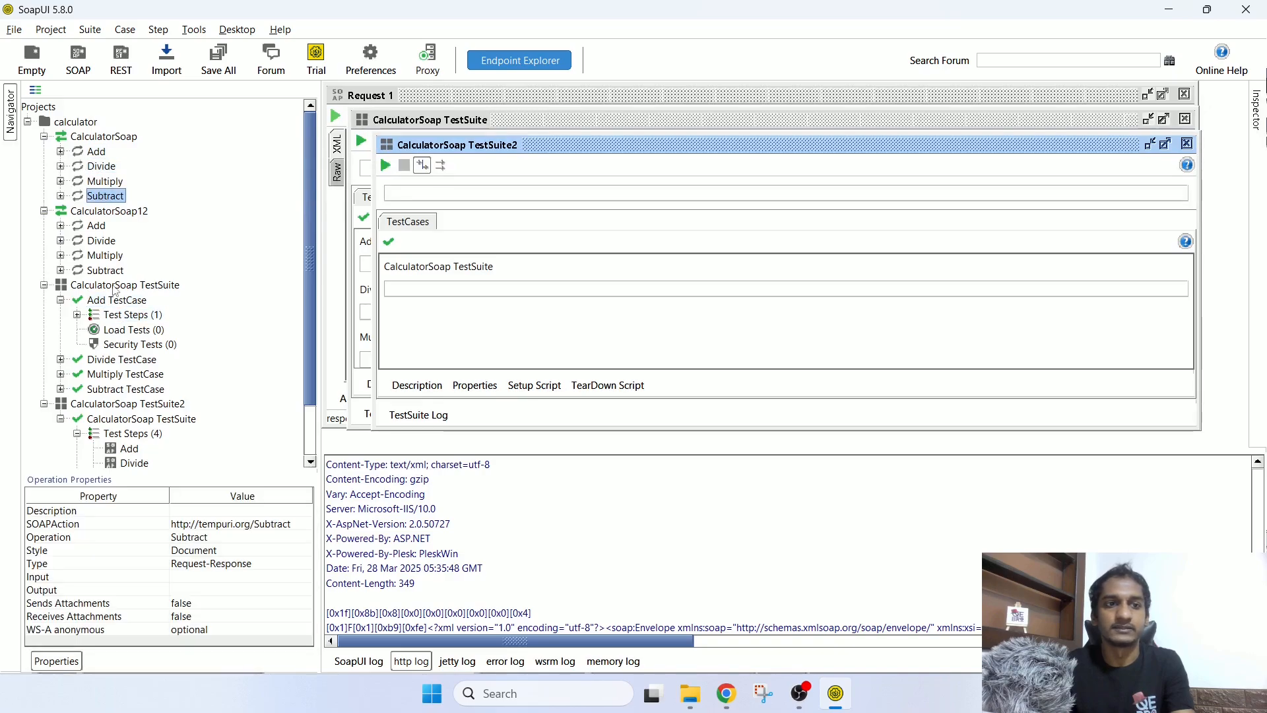
pyautogui.click(116, 300)
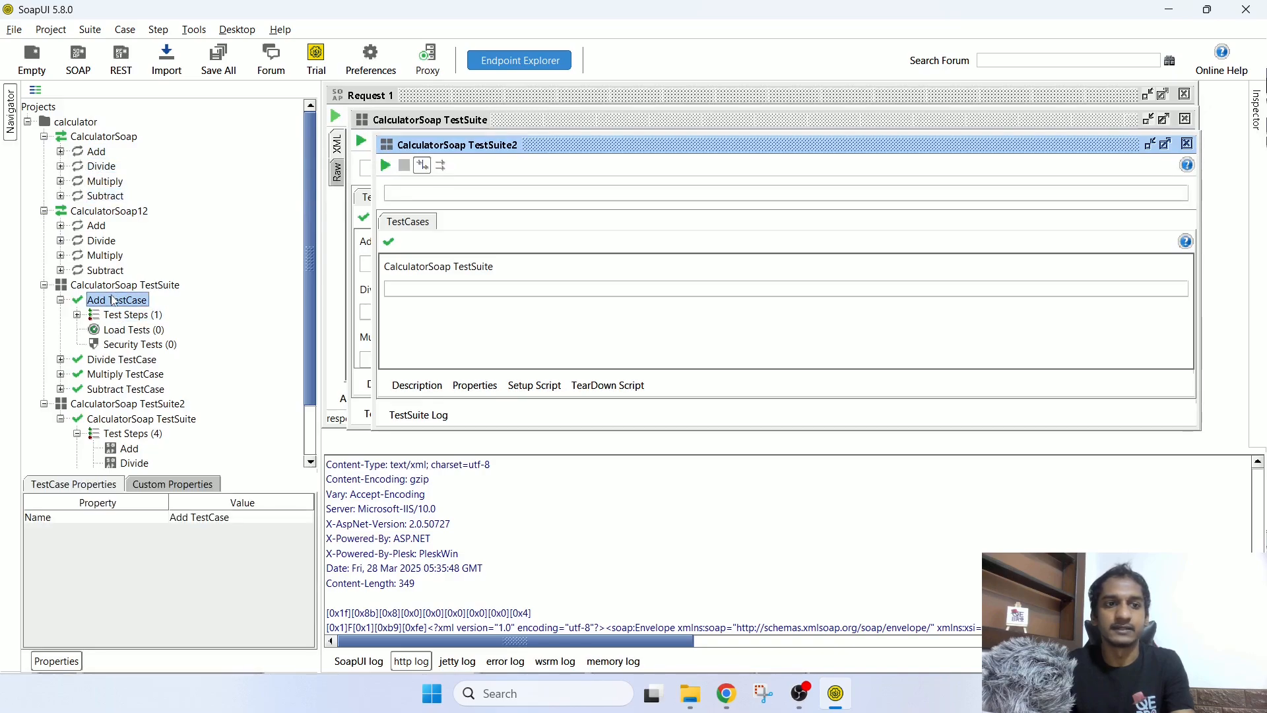
pyautogui.click(135, 435)
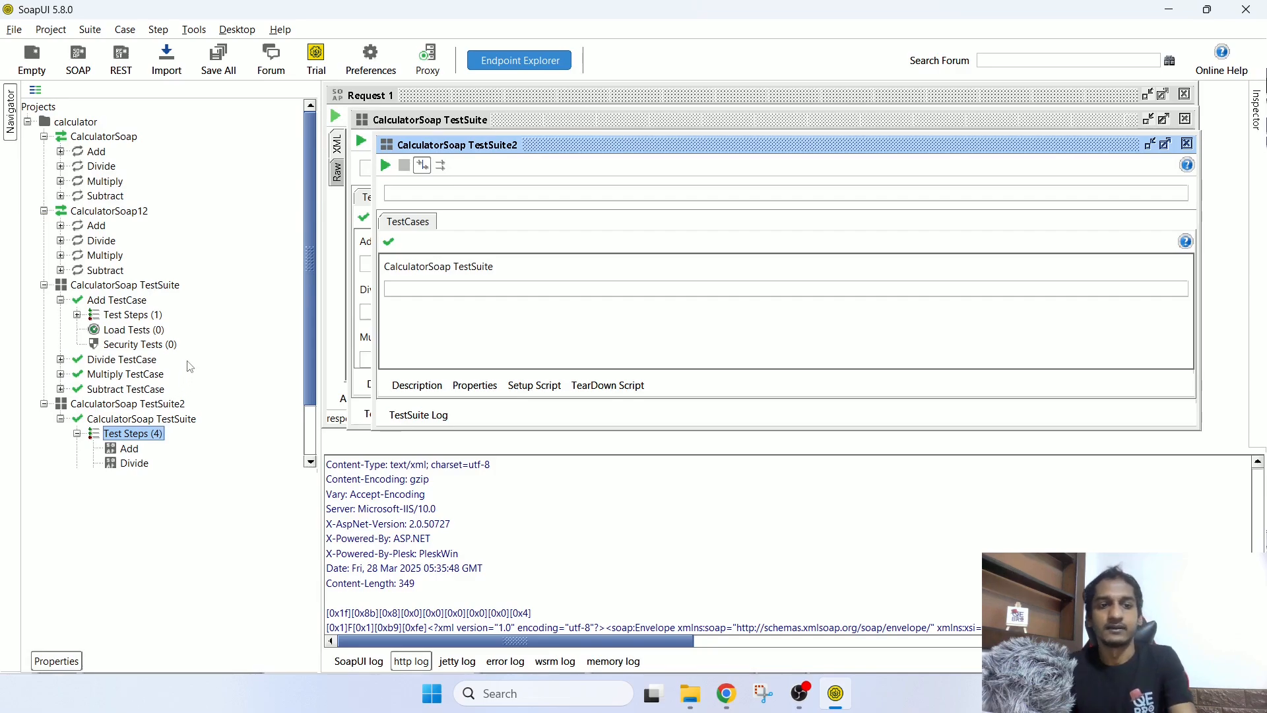
# Step: Check the properties of the Projects workspace and the CalculatorSoap12 interface
pyautogui.click(44, 109)
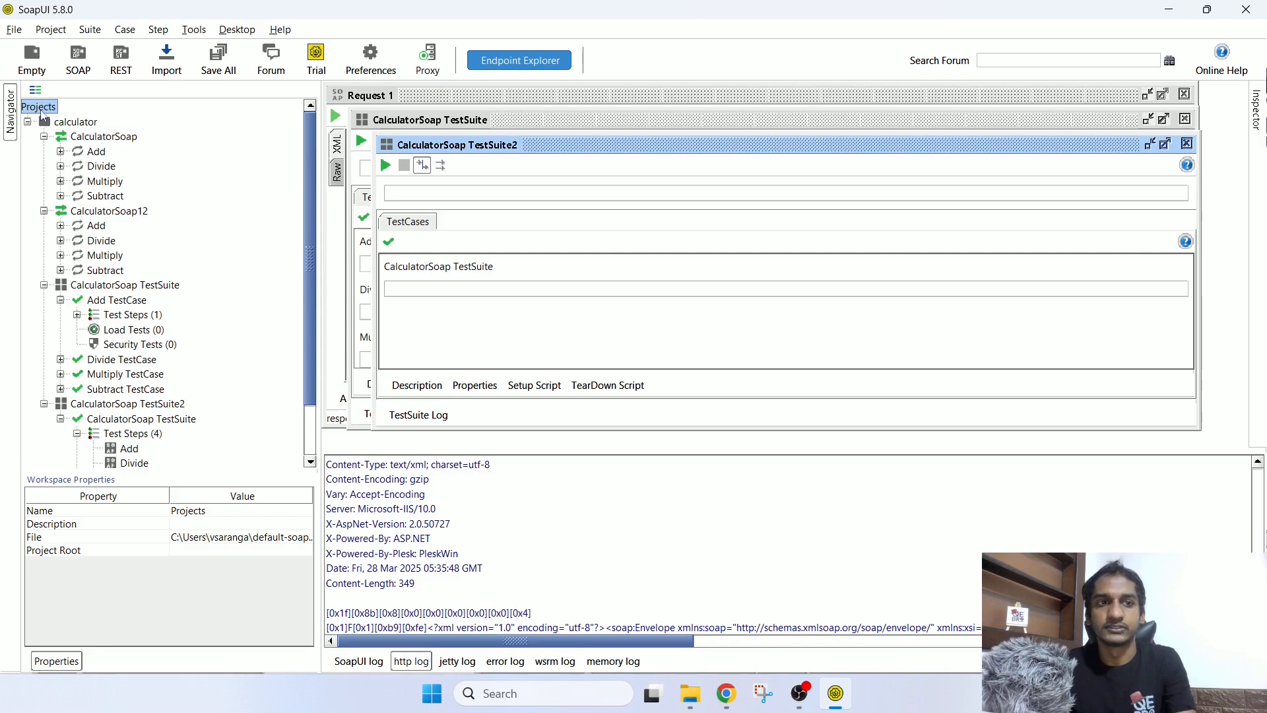
pyautogui.click(87, 212)
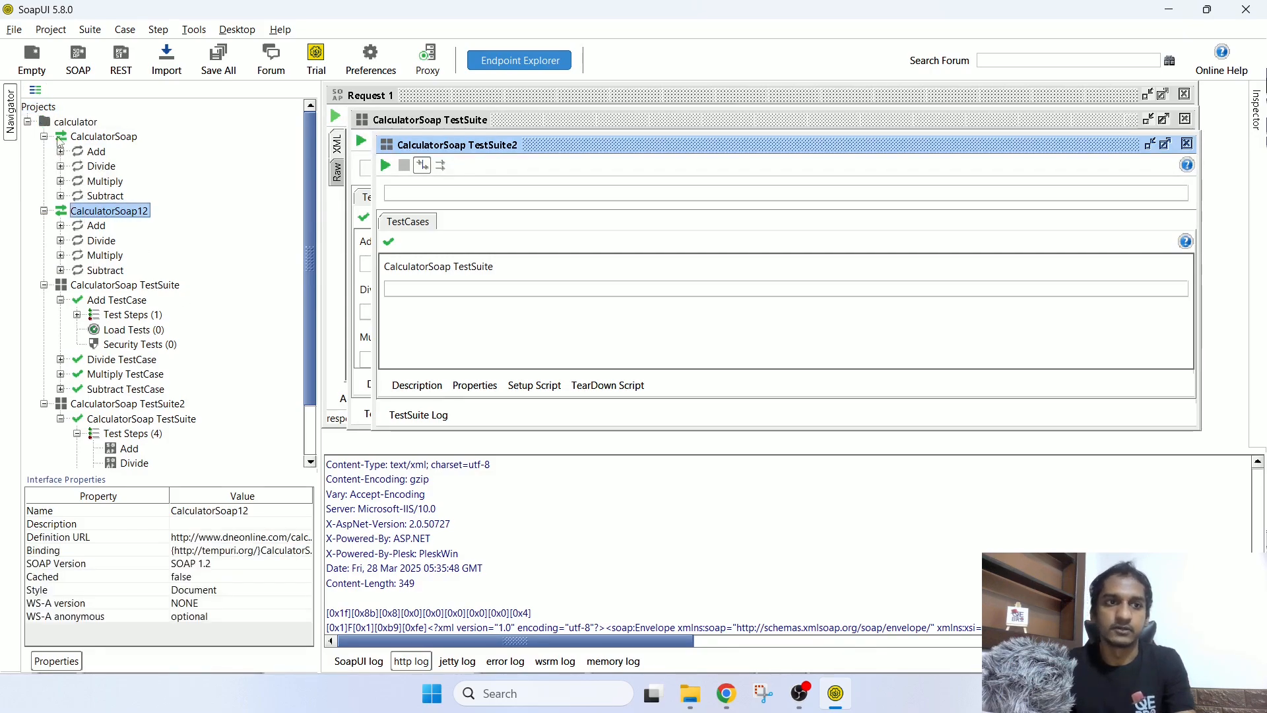
pyautogui.click(41, 108)
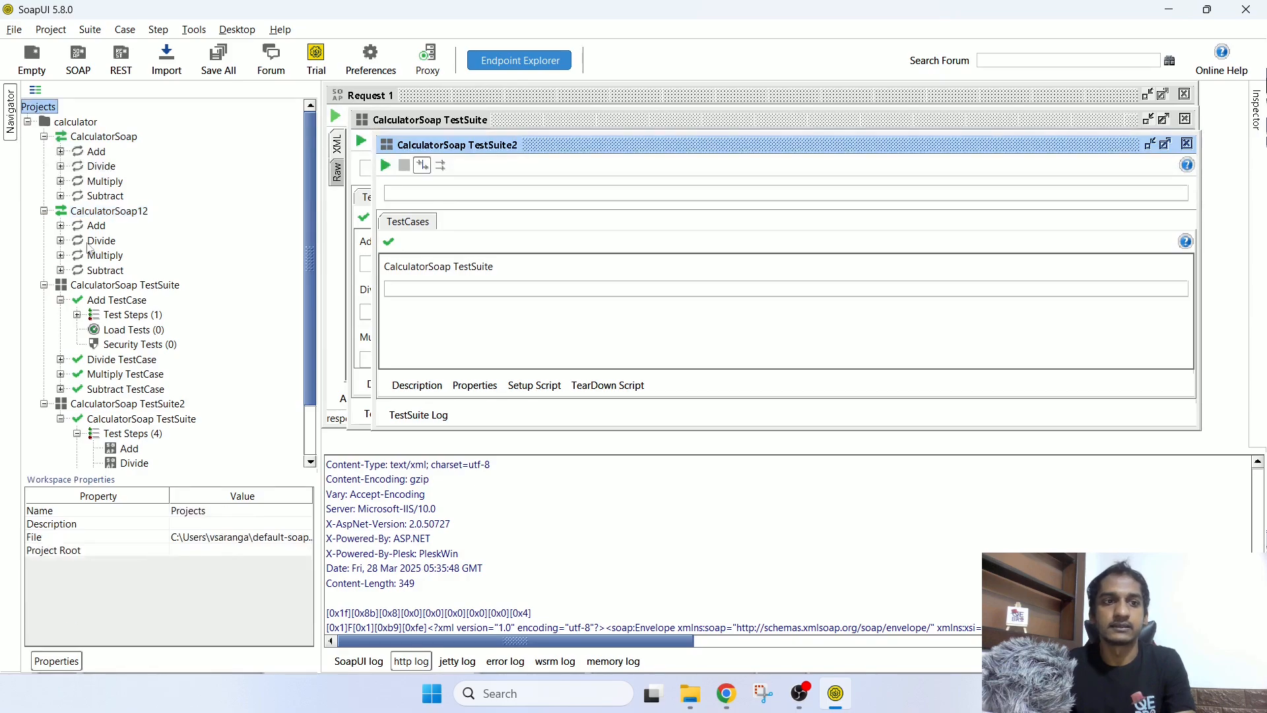
# Step: Check the properties of the first CalculatorSoap TestSuite and its Add TestCase, and open that test case
pyautogui.click(129, 287)
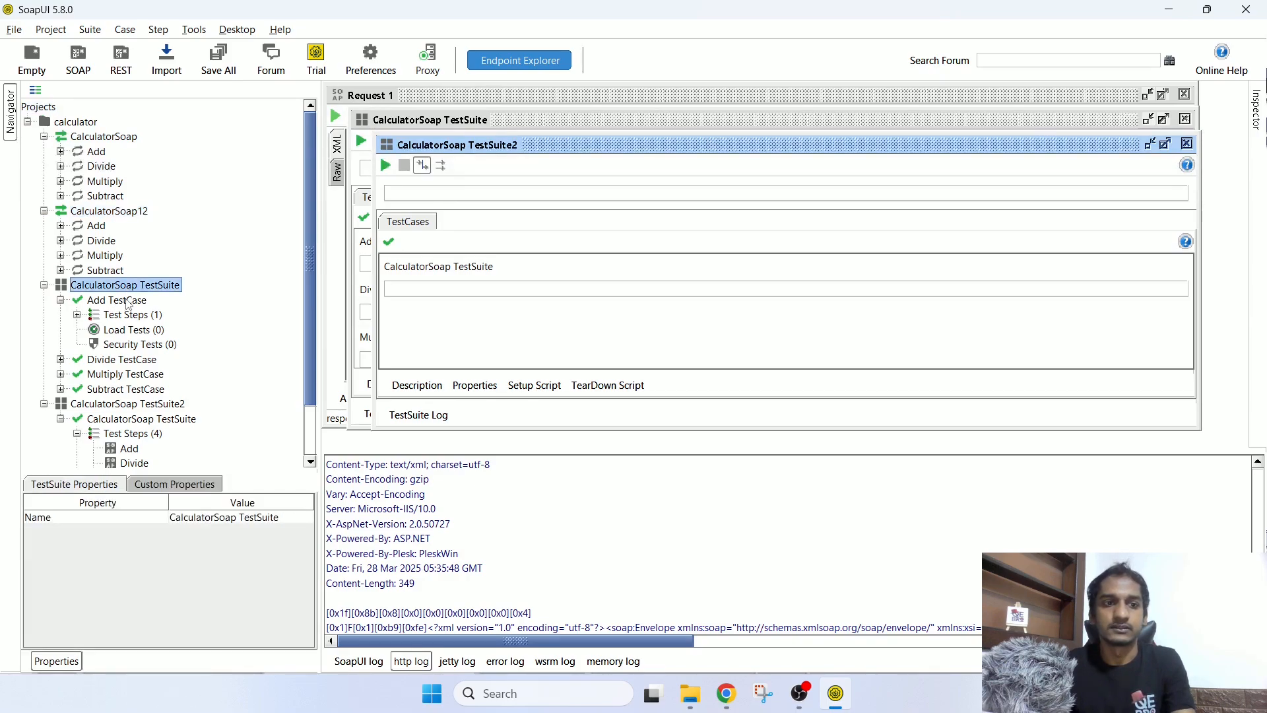
pyautogui.click(118, 301)
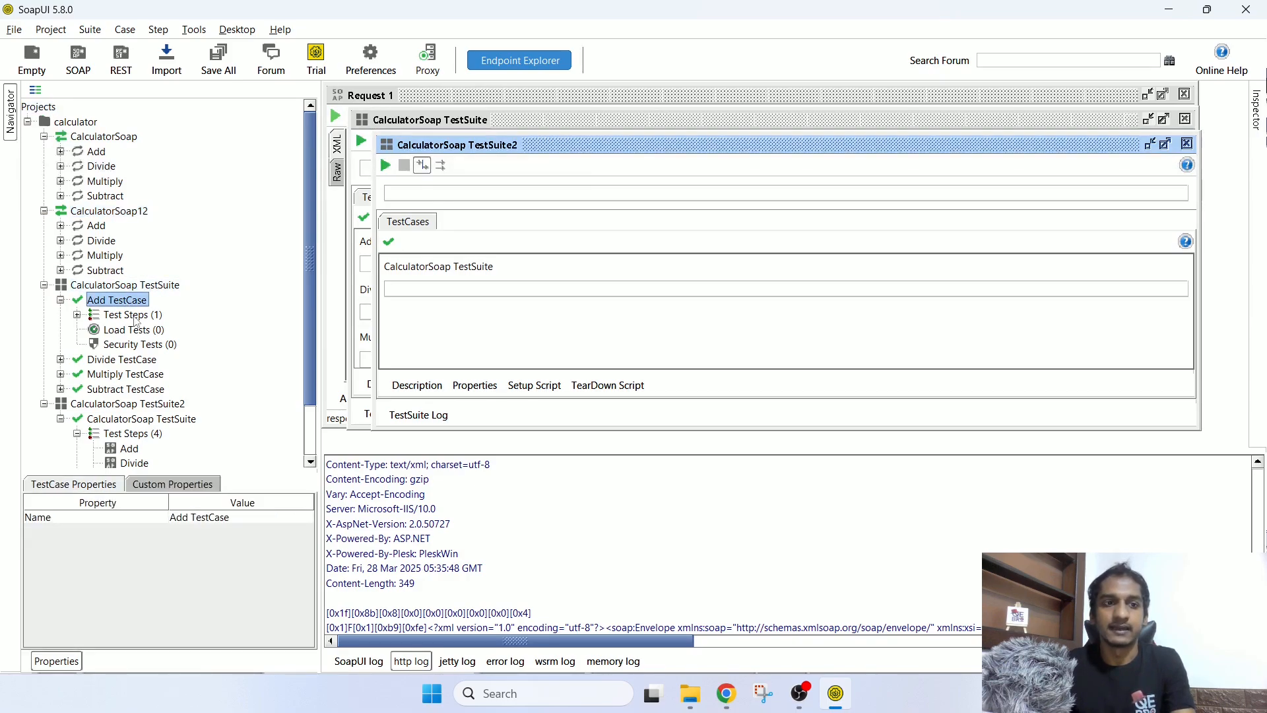
pyautogui.click(134, 316)
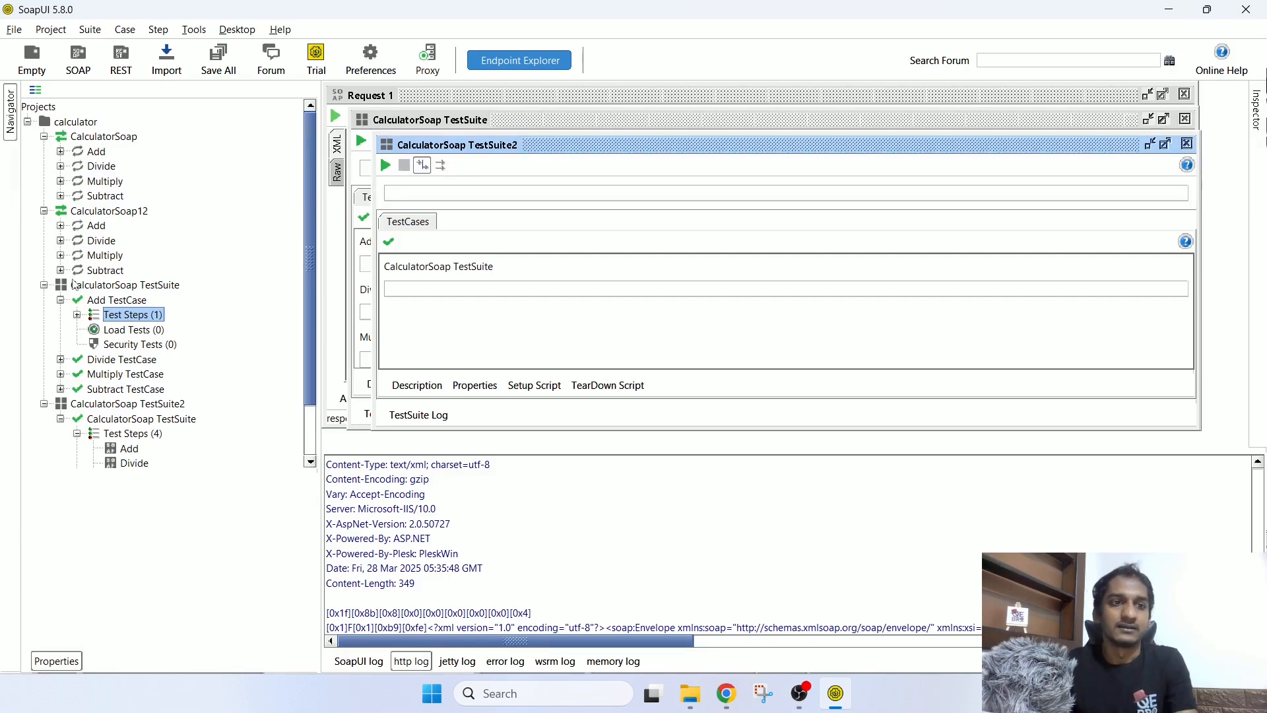
pyautogui.doubleClick(127, 301)
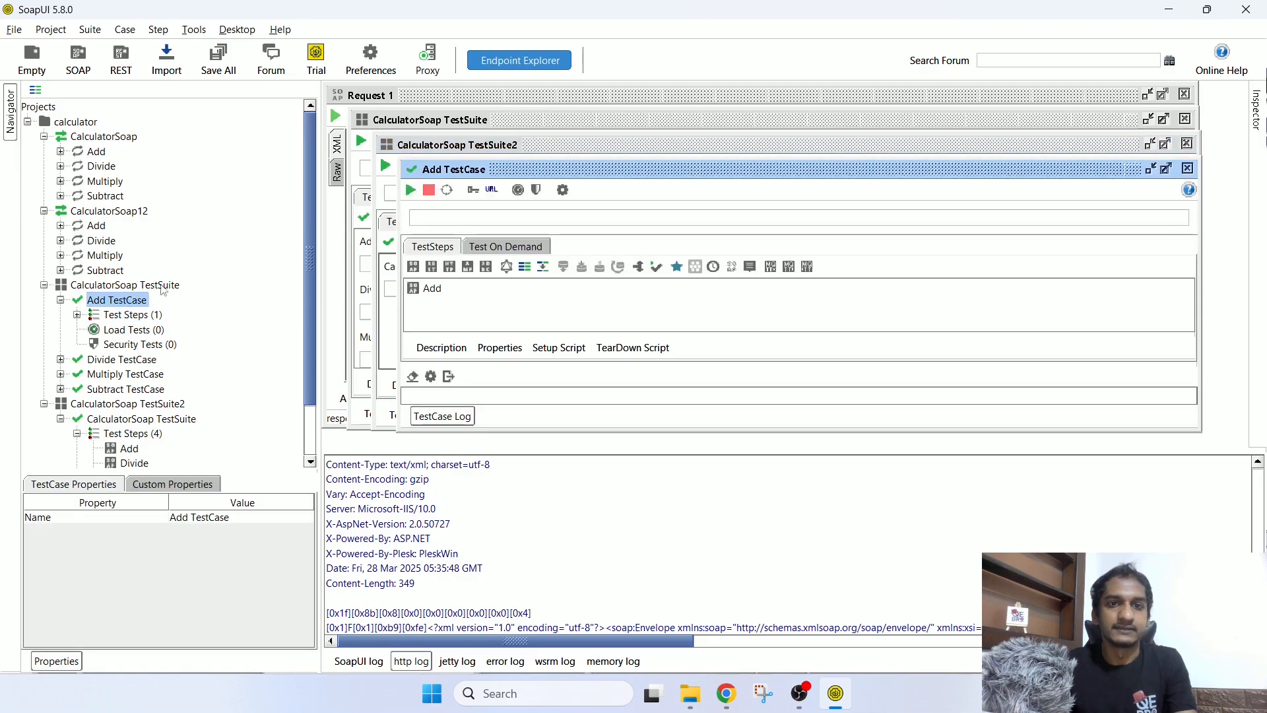
# Step: Close the open Add TestCase, CalculatorSoap TestSuite2, CalculatorSoap TestSuite and Request 1 windows to clear the workspace
pyautogui.click(1188, 169)
pyautogui.click(1186, 143)
pyautogui.click(1185, 119)
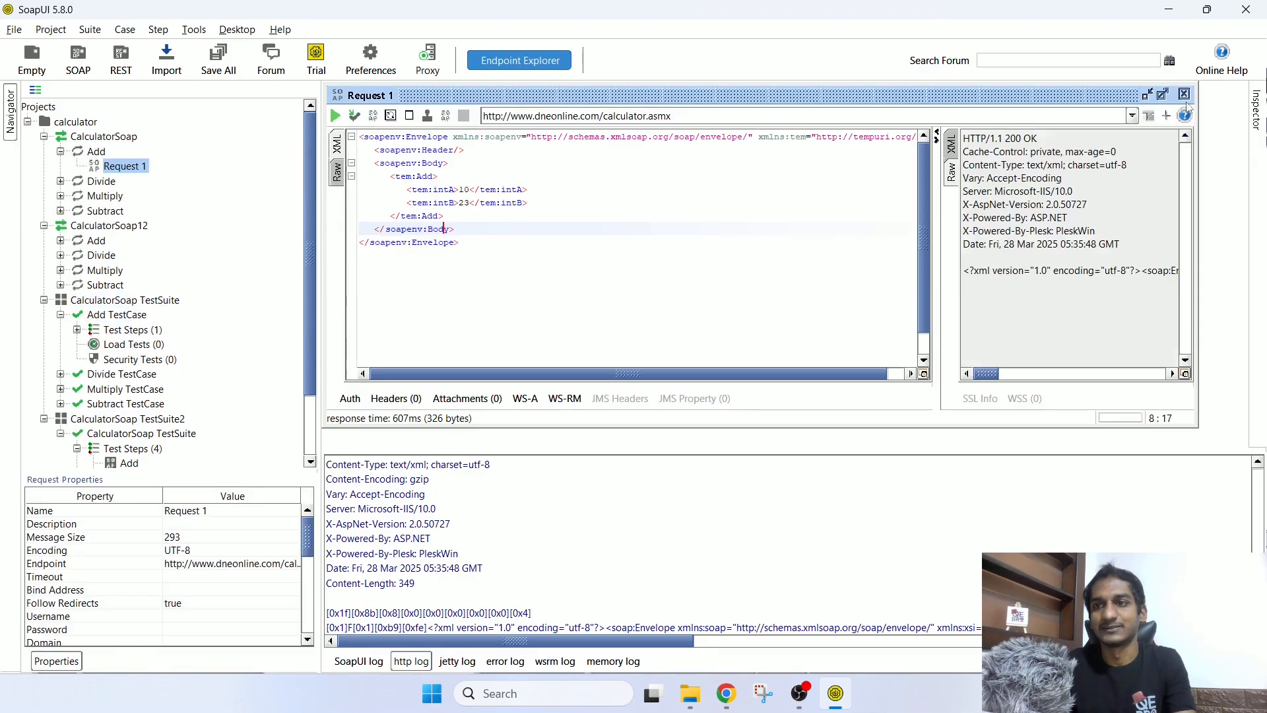
pyautogui.click(1184, 94)
# Step: Expand the test steps of Add TestCase in the first suite and open its Add request
pyautogui.scroll(-2, 248, 270)
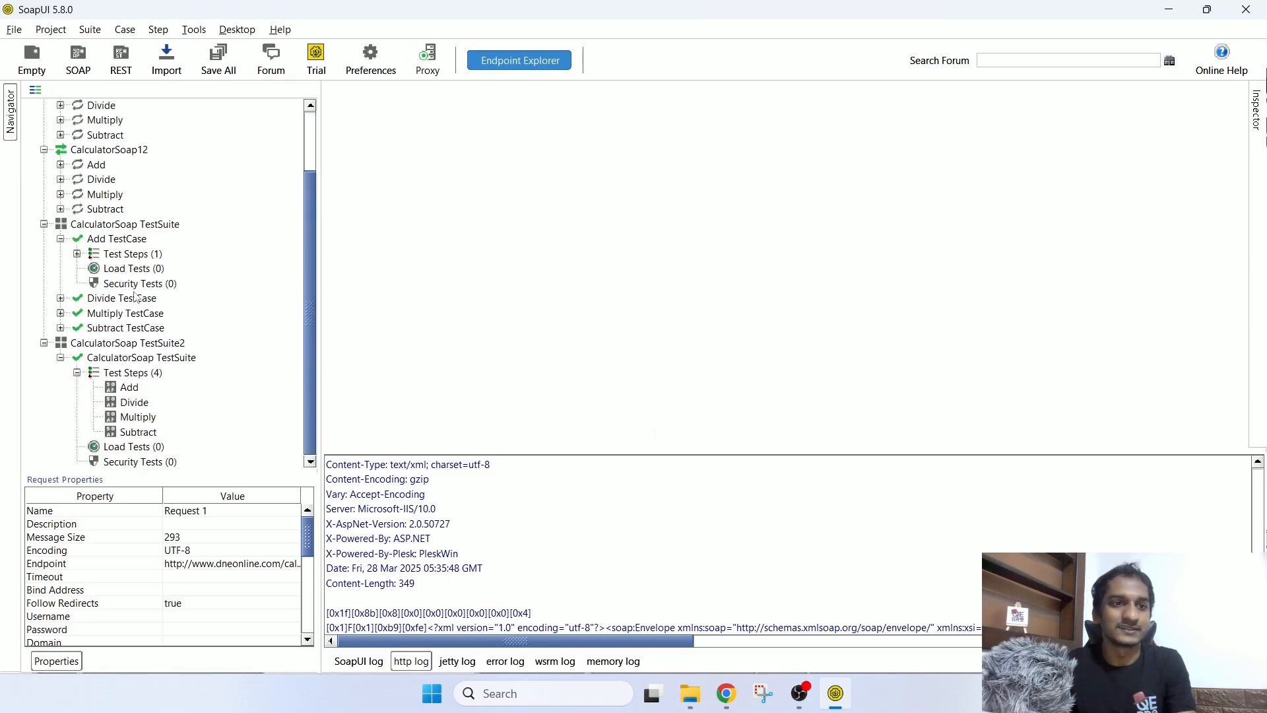
pyautogui.click(125, 257)
pyautogui.click(76, 254)
pyautogui.click(127, 271)
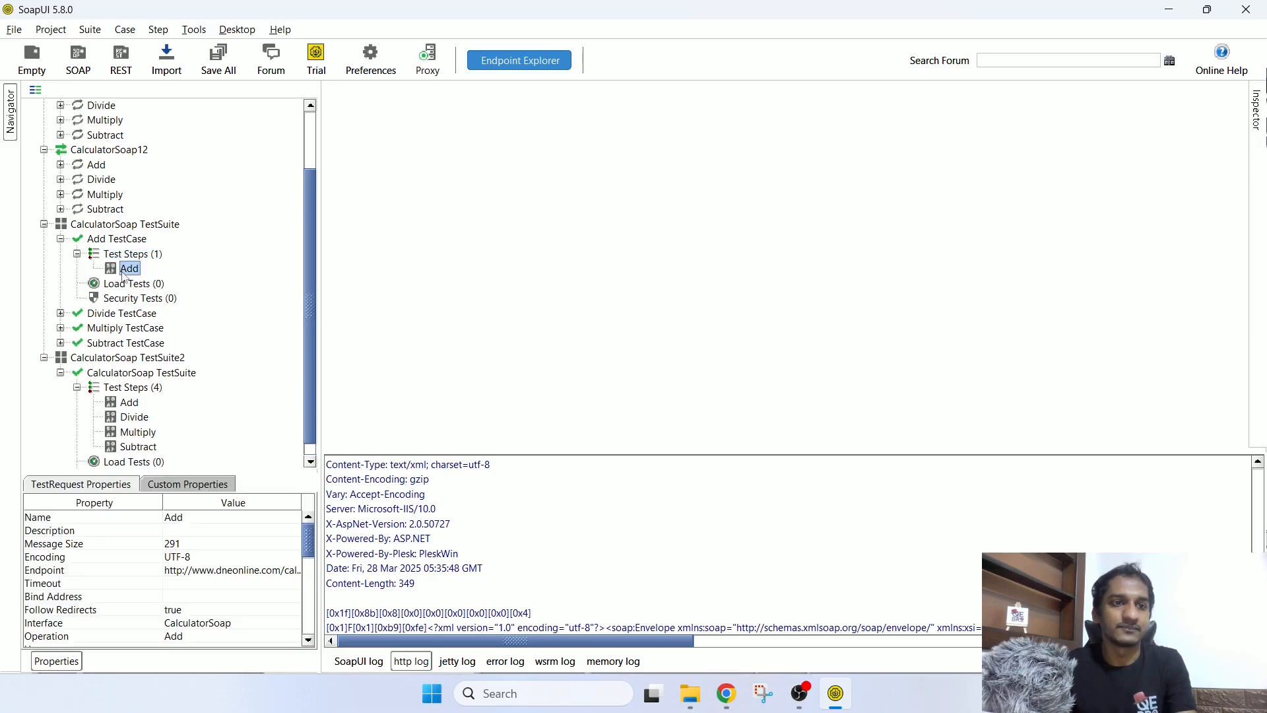
pyautogui.doubleClick(126, 271)
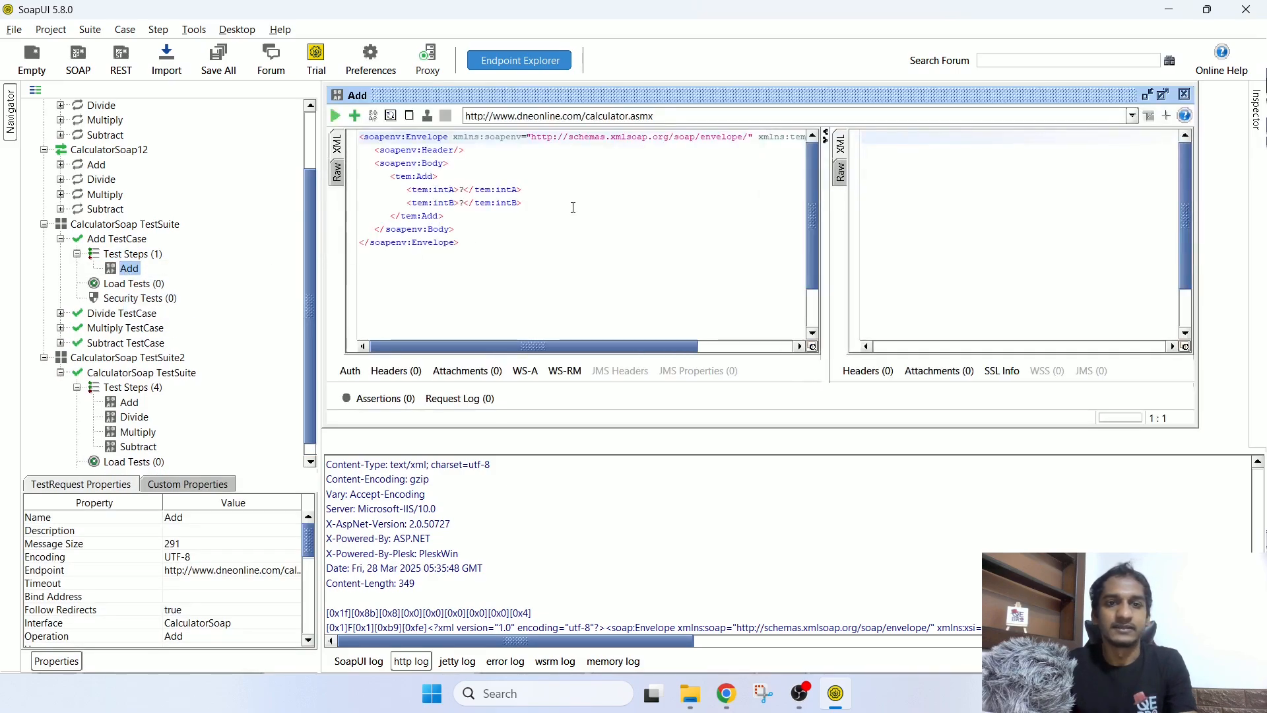
# Step: Set intA to 4 and intB to 16 in the Add test request's XML
pyautogui.click(507, 214)
pyautogui.hotkey('ctrl', 'a')
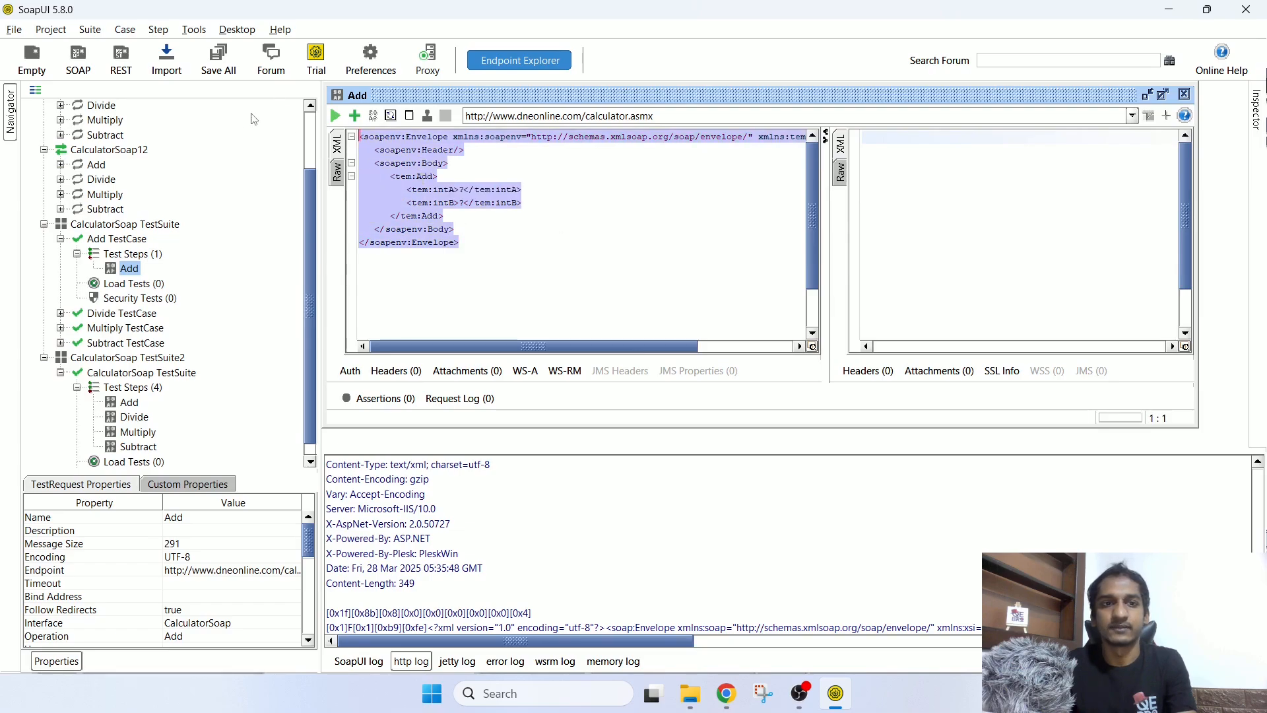
pyautogui.doubleClick(460, 190)
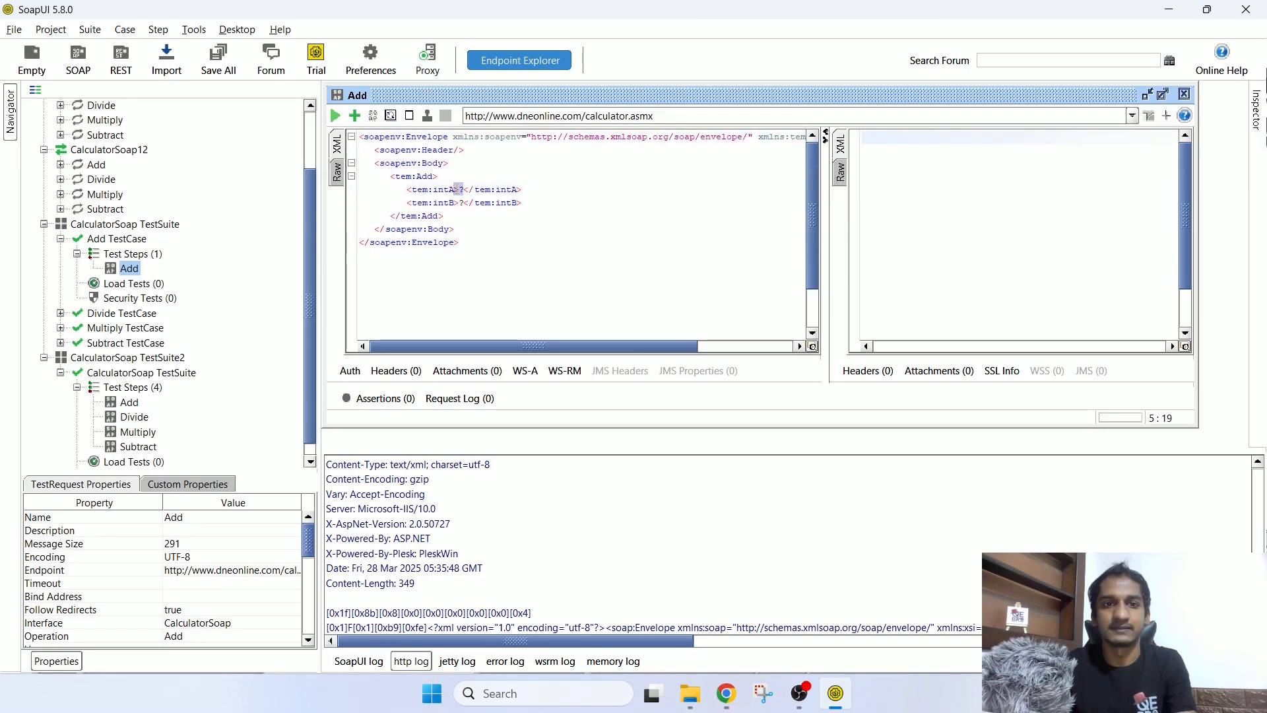
pyautogui.click(460, 190)
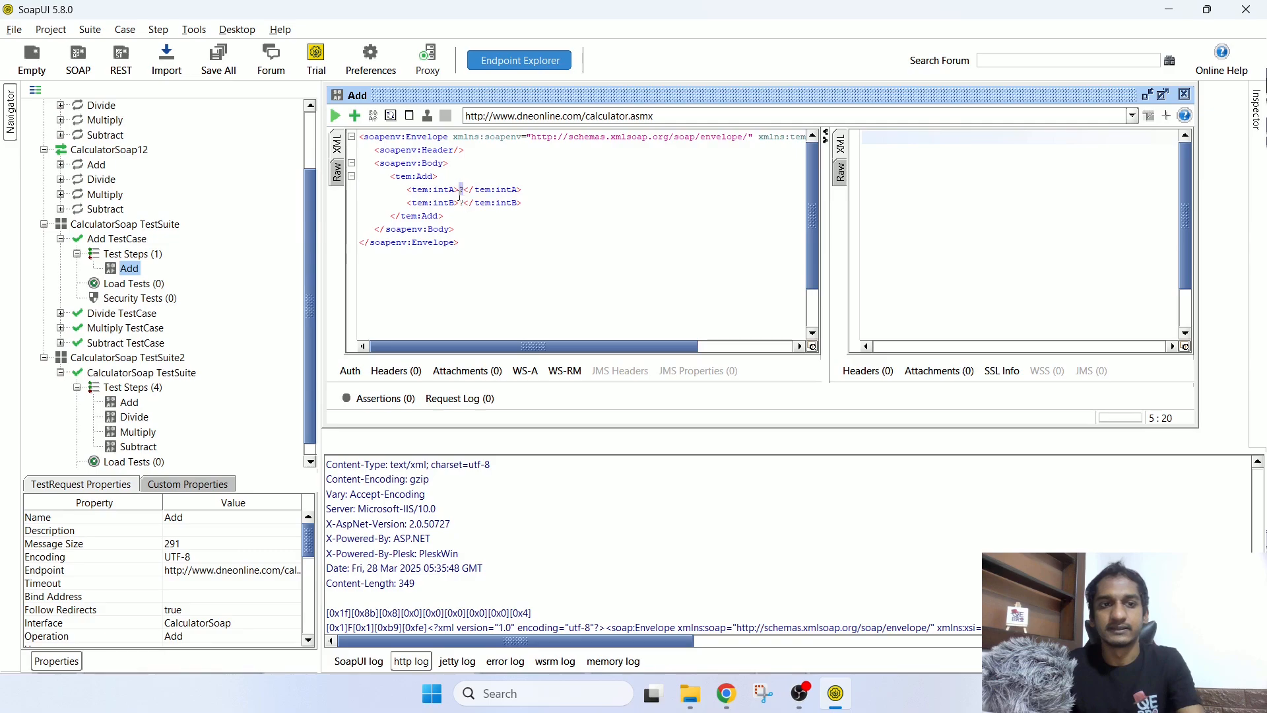
pyautogui.press('BackSpace')
pyautogui.write('4')
pyautogui.click(460, 202)
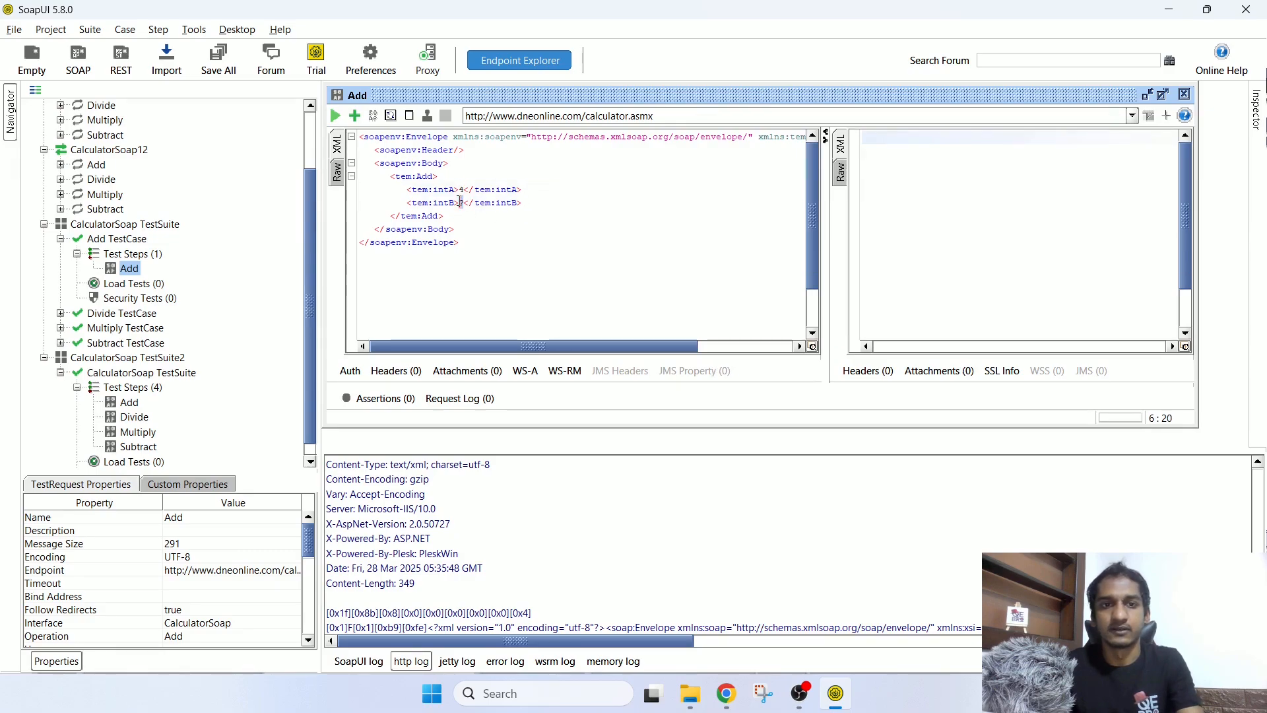
pyautogui.press('BackSpace')
pyautogui.write('16')
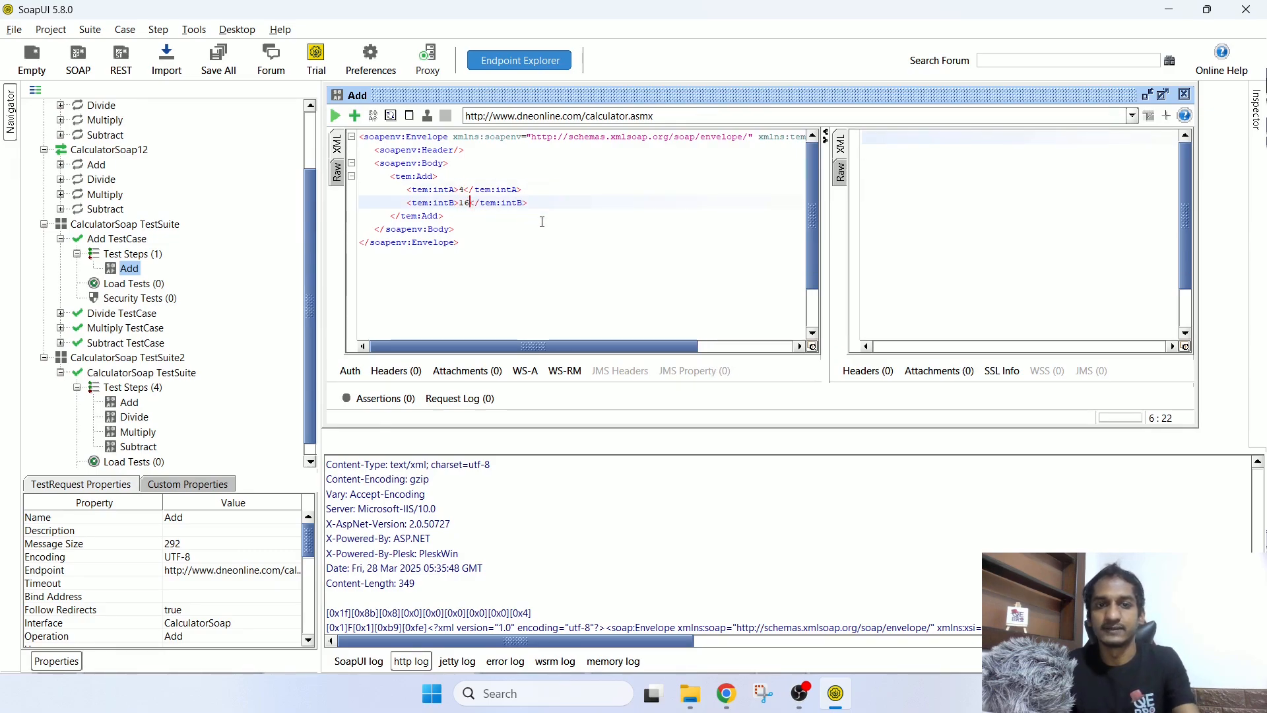
pyautogui.click(541, 218)
# Step: Run the Add test request and examine the AddResult value in the raw response
pyautogui.click(336, 115)
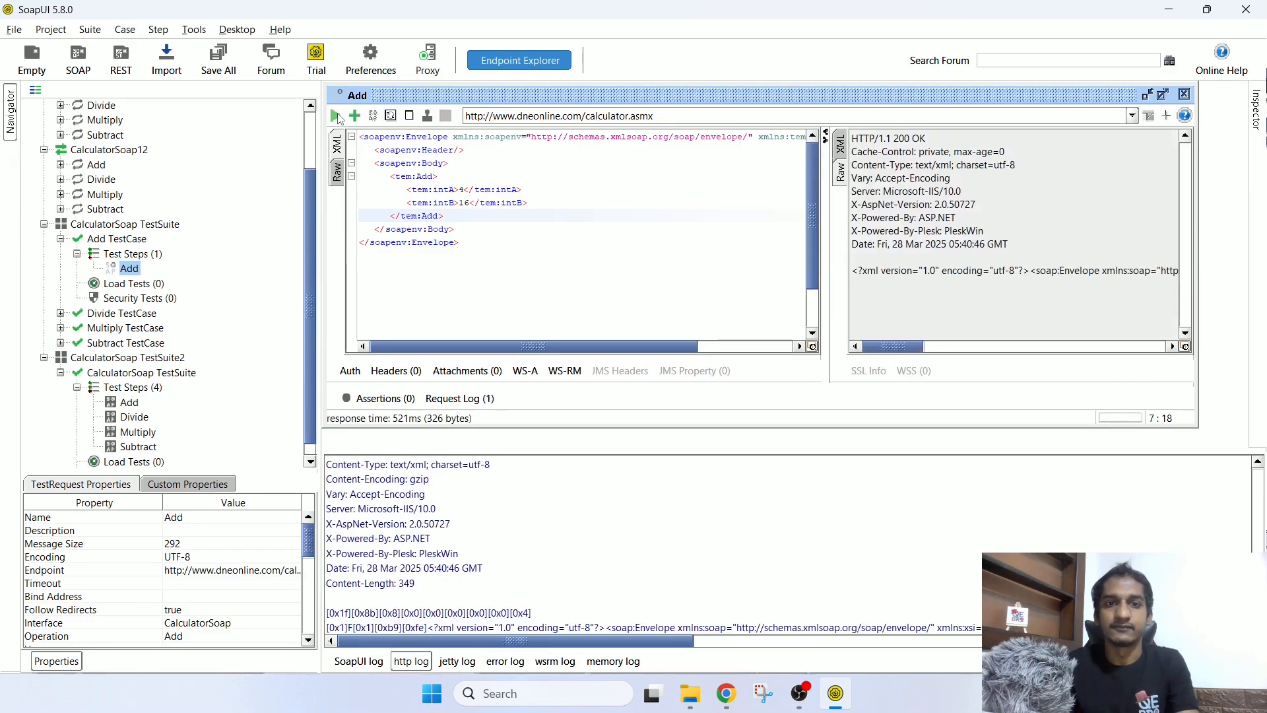
pyautogui.moveTo(902, 346); pyautogui.dragTo(1090, 348)
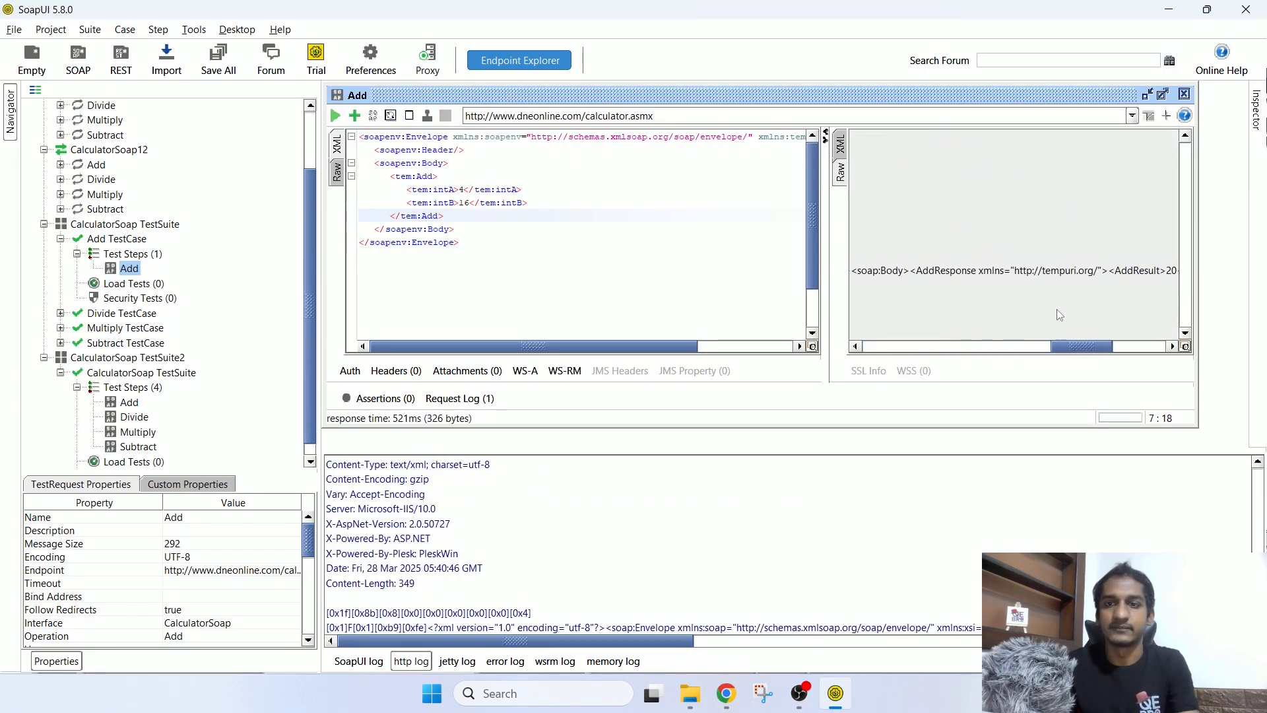
pyautogui.moveTo(1054, 271); pyautogui.dragTo(1146, 285)
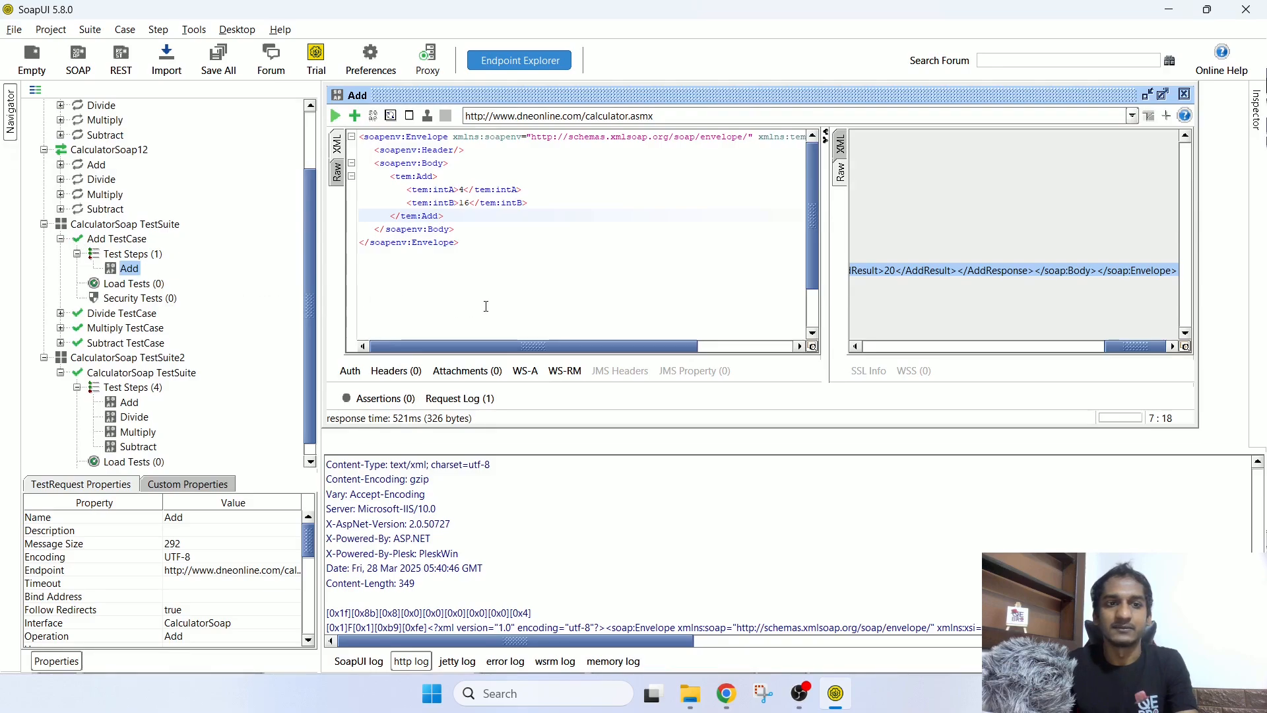
pyautogui.moveTo(1115, 346); pyautogui.dragTo(835, 355)
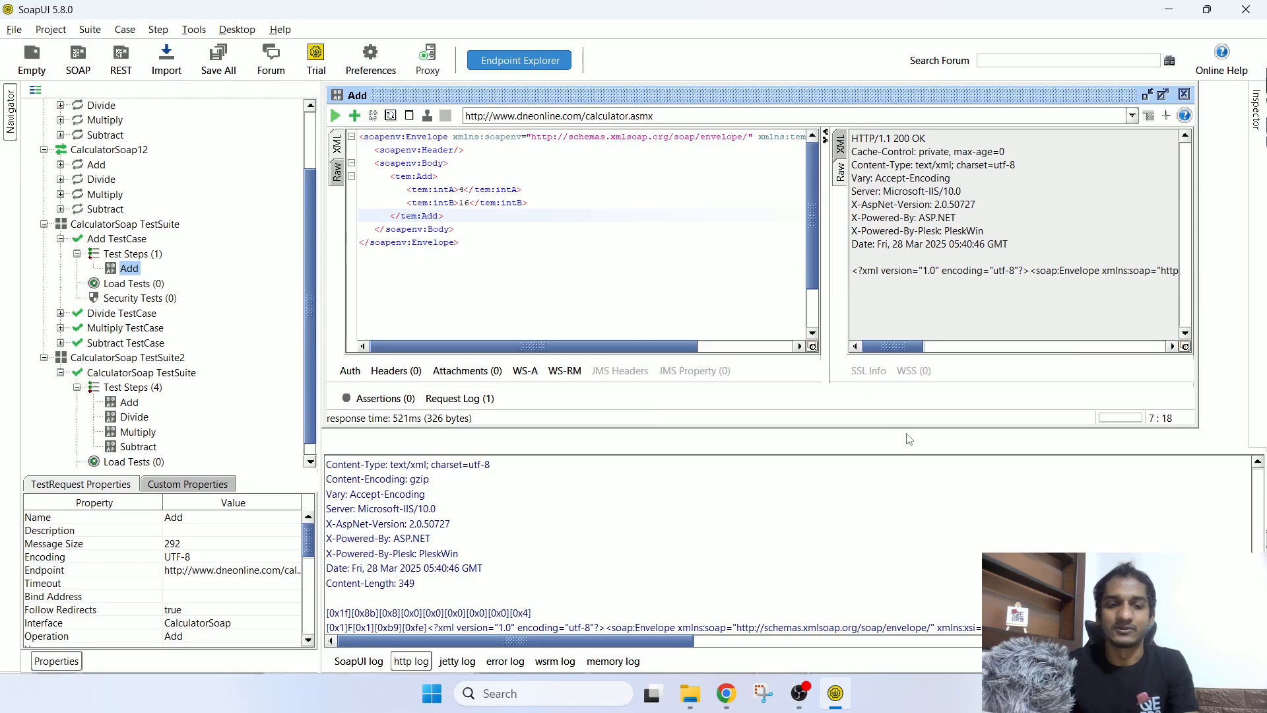
# Step: Hide the http log and start adding an assertion to the Add test request
pyautogui.click(410, 663)
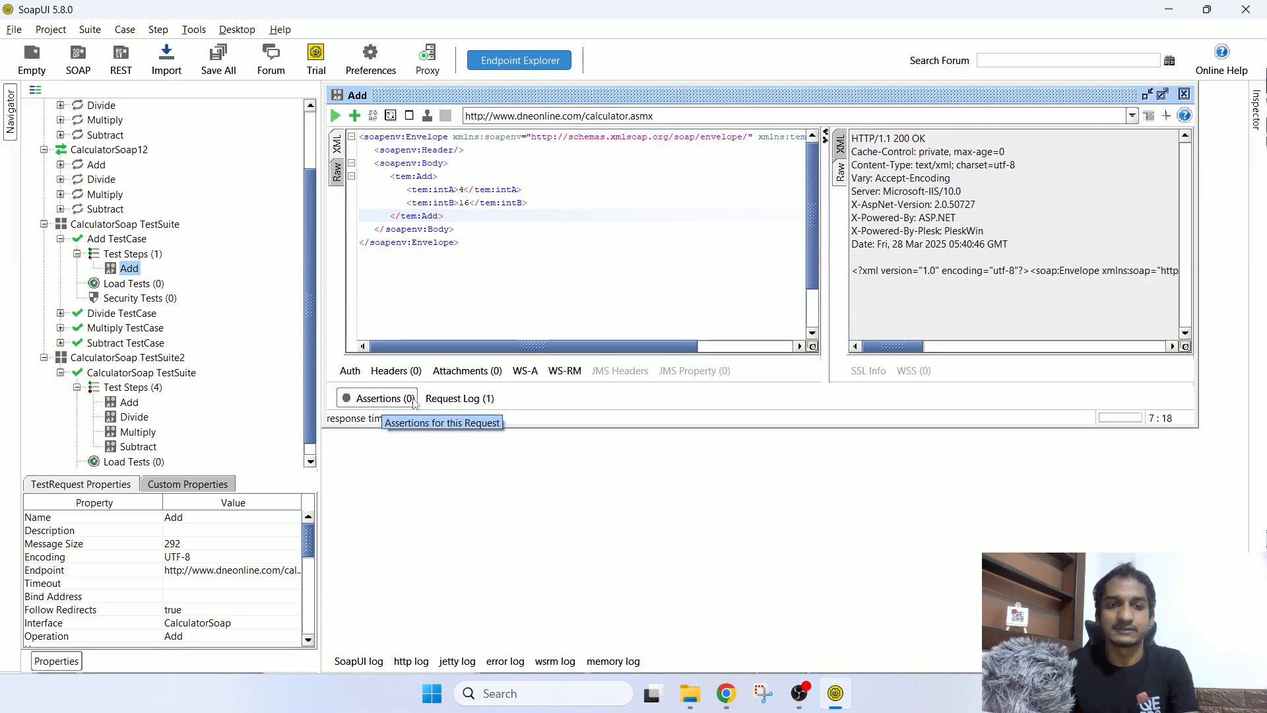
pyautogui.click(386, 400)
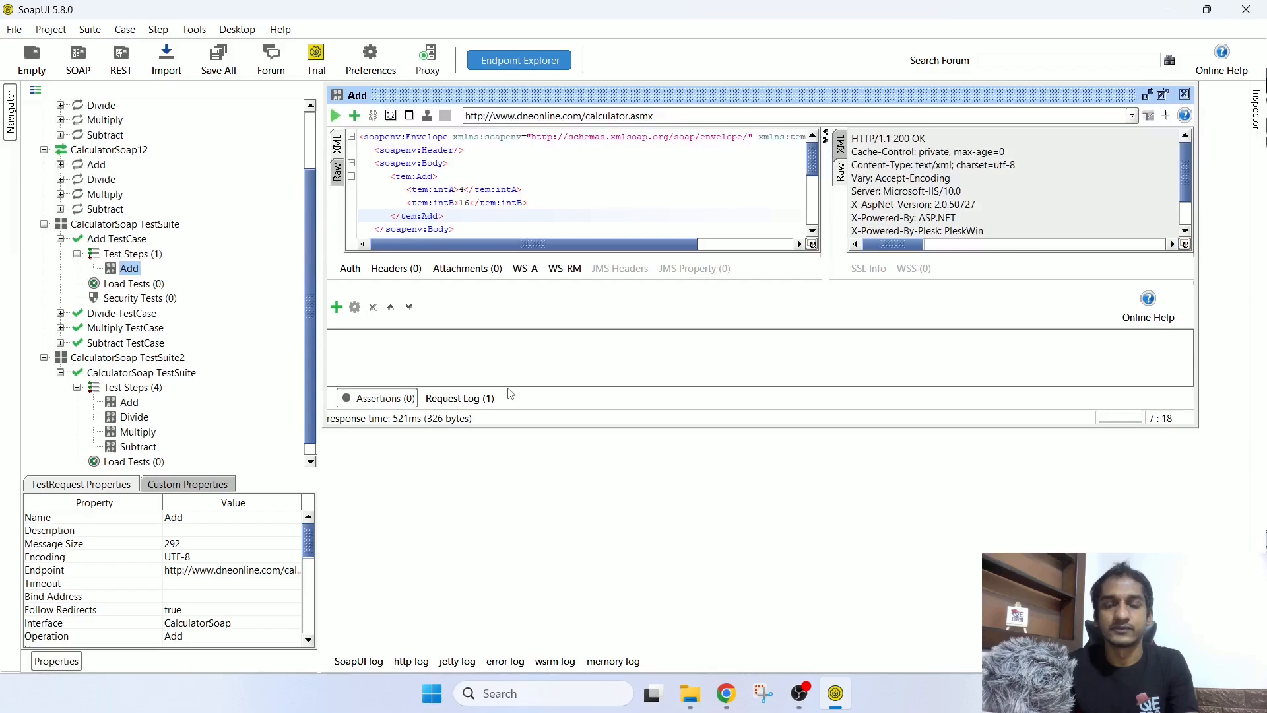
pyautogui.click(337, 308)
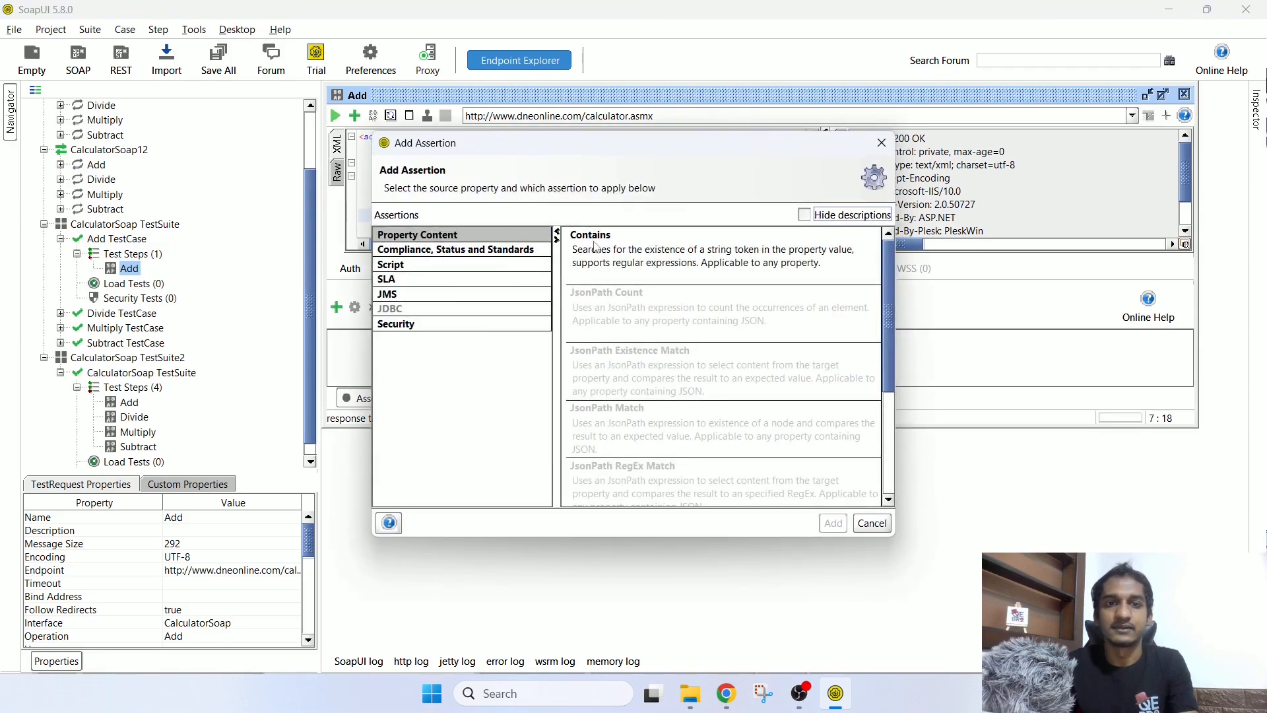
# Step: Review the available Property Content assertion types and move the Add Assertion dialog up
pyautogui.scroll(-2, 664, 325)
pyautogui.scroll(-1, 663, 326)
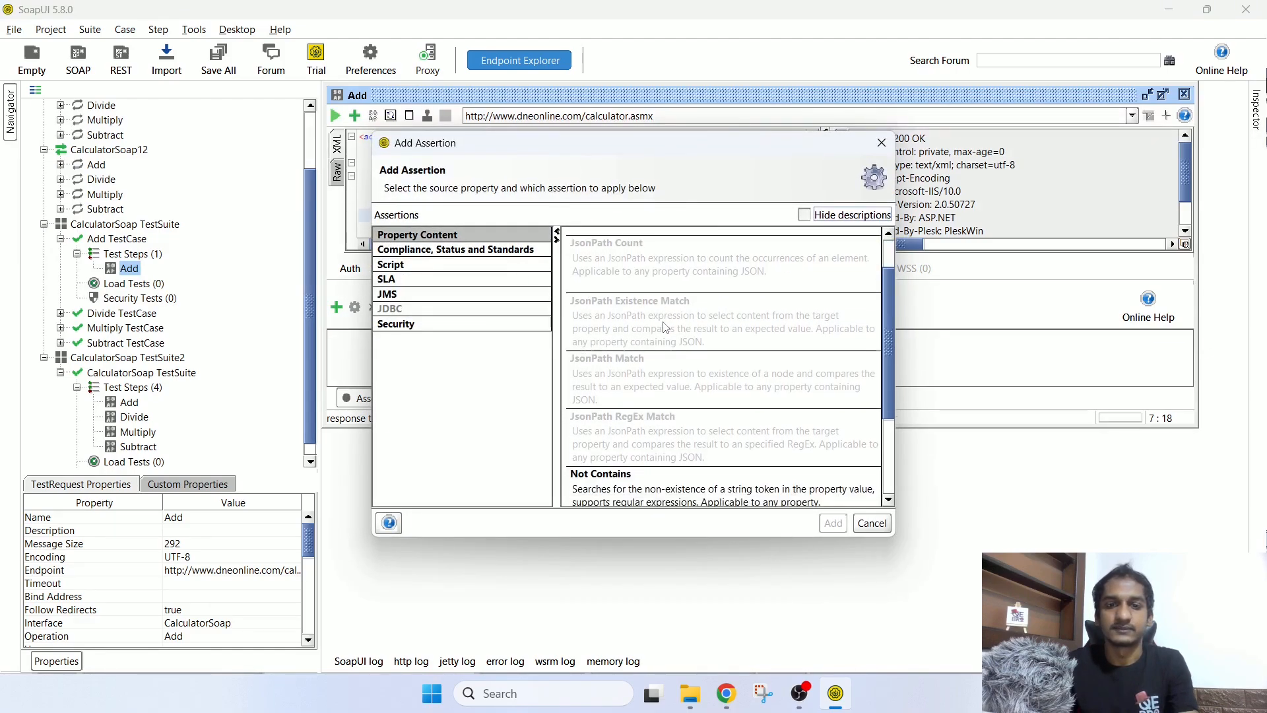
pyautogui.scroll(1, 664, 326)
pyautogui.scroll(1, 890, 272)
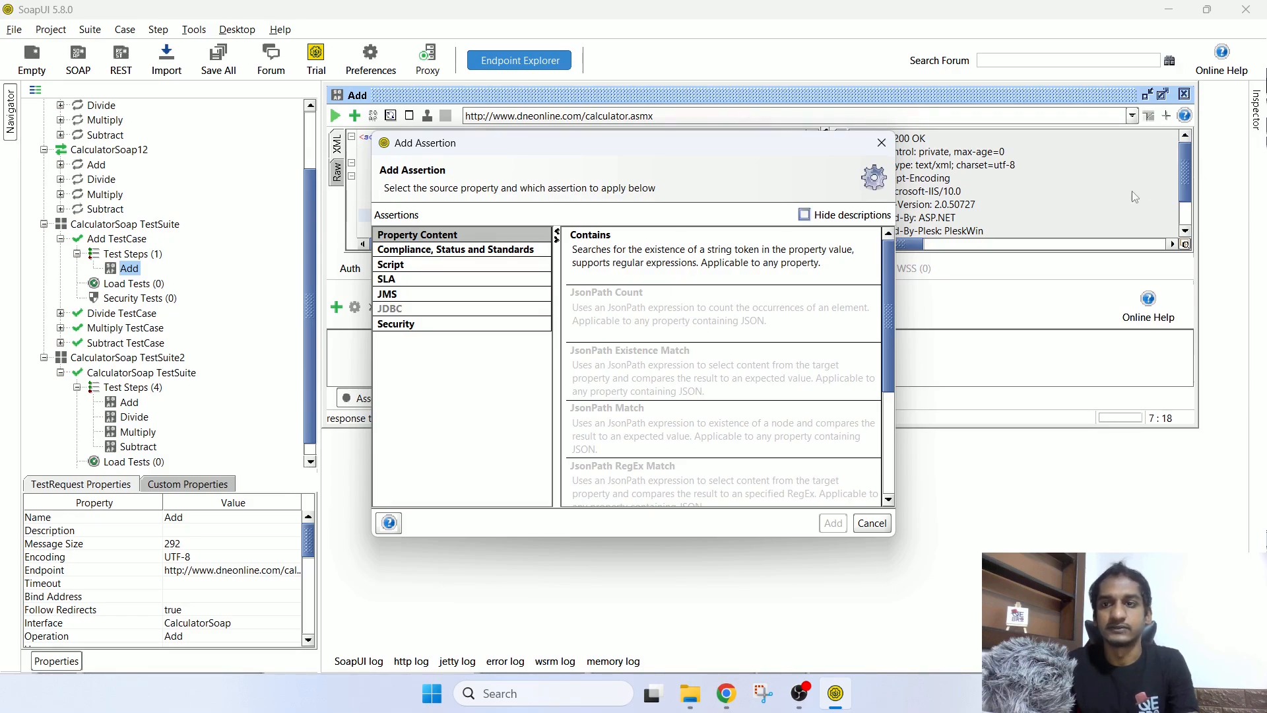
pyautogui.moveTo(707, 145); pyautogui.dragTo(787, 117)
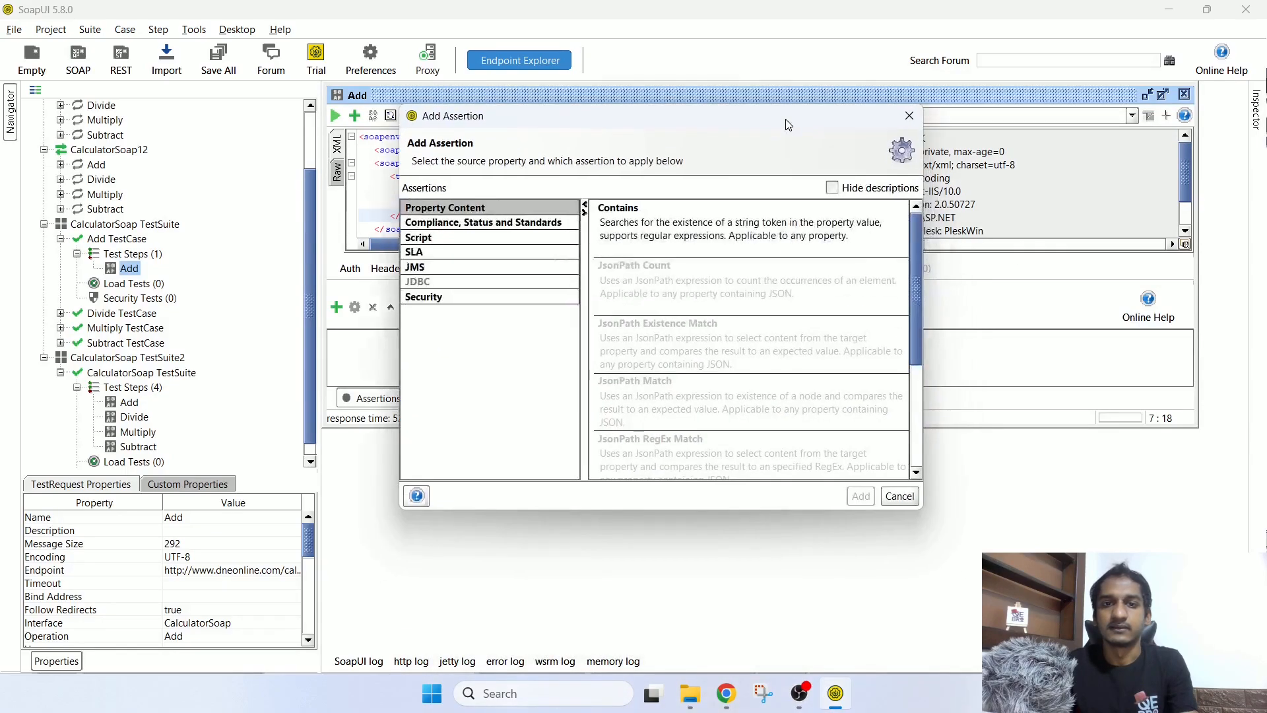
# Step: Add a Contains assertion with the content 20 to the Add test step and display the request's assertions
pyautogui.click(701, 243)
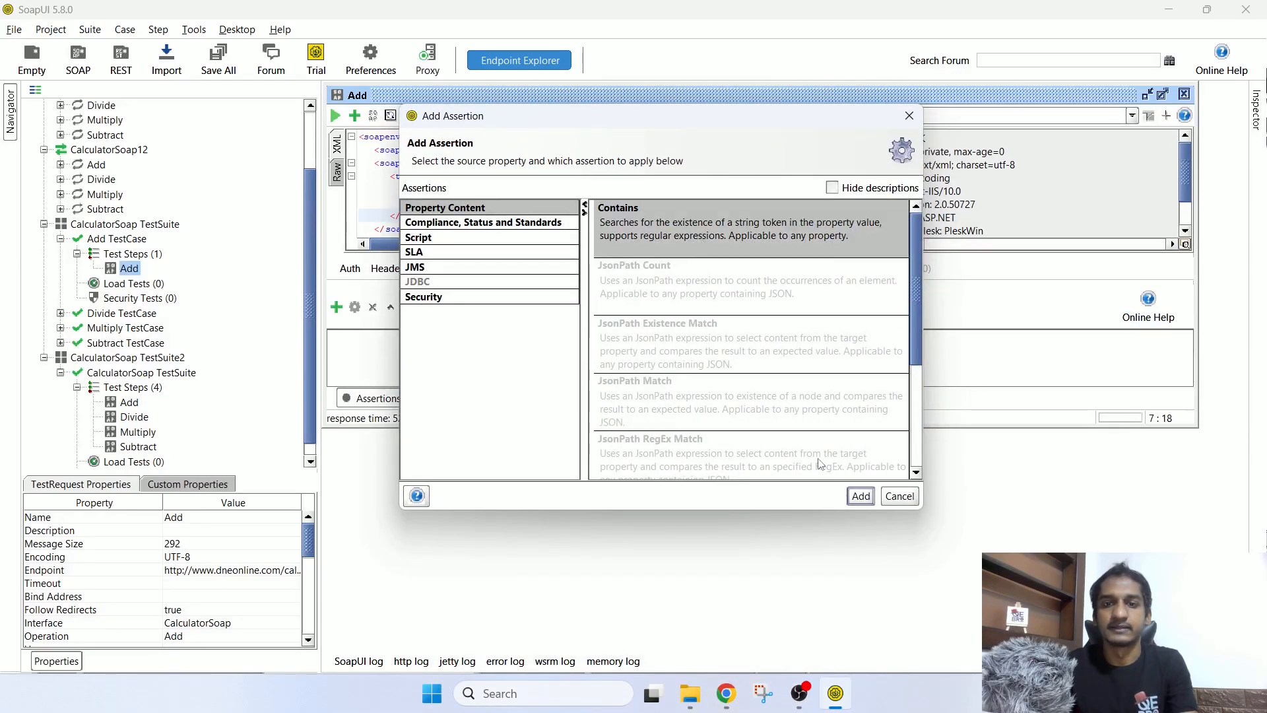
pyautogui.click(862, 496)
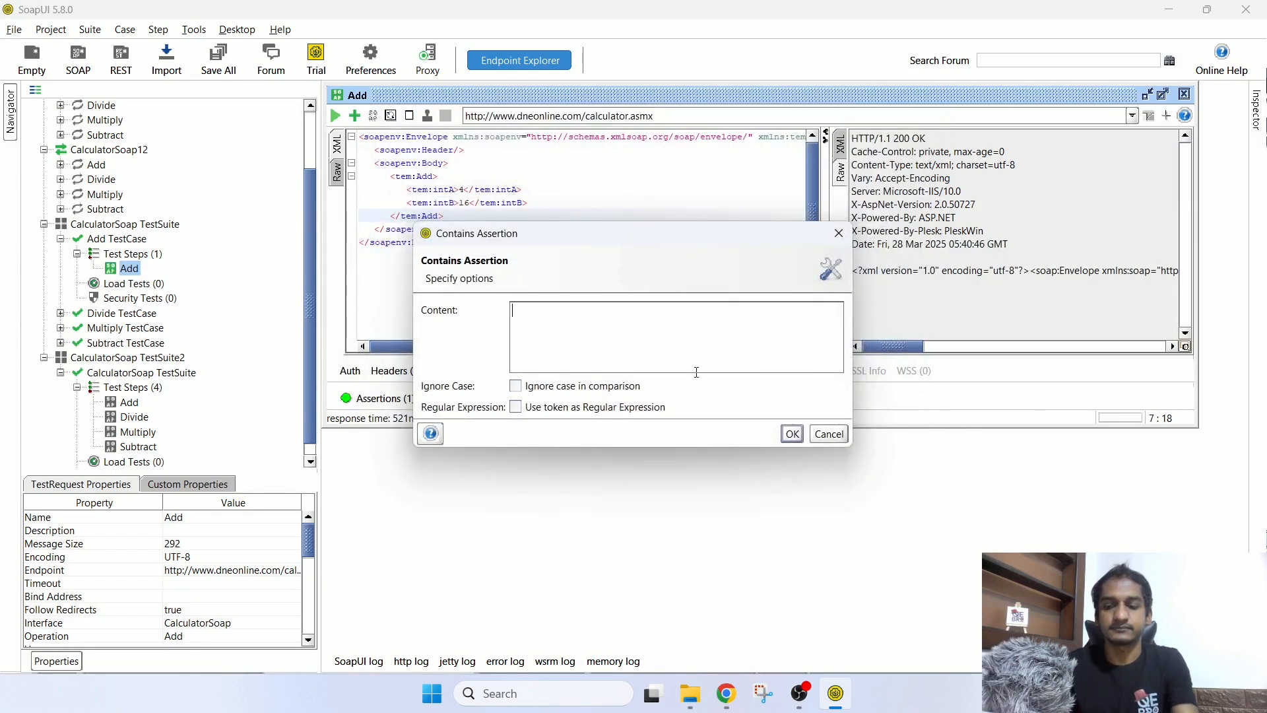
pyautogui.click(523, 330)
pyautogui.write('20')
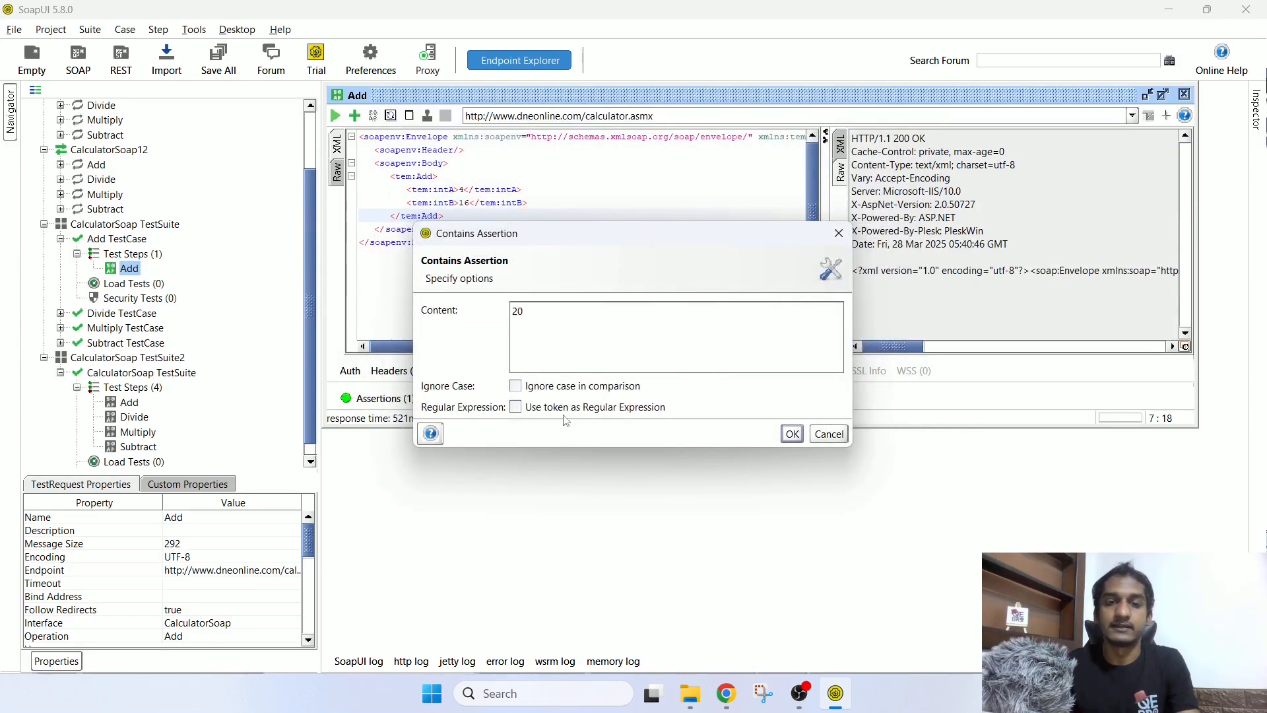
pyautogui.moveTo(585, 407); pyautogui.dragTo(665, 416)
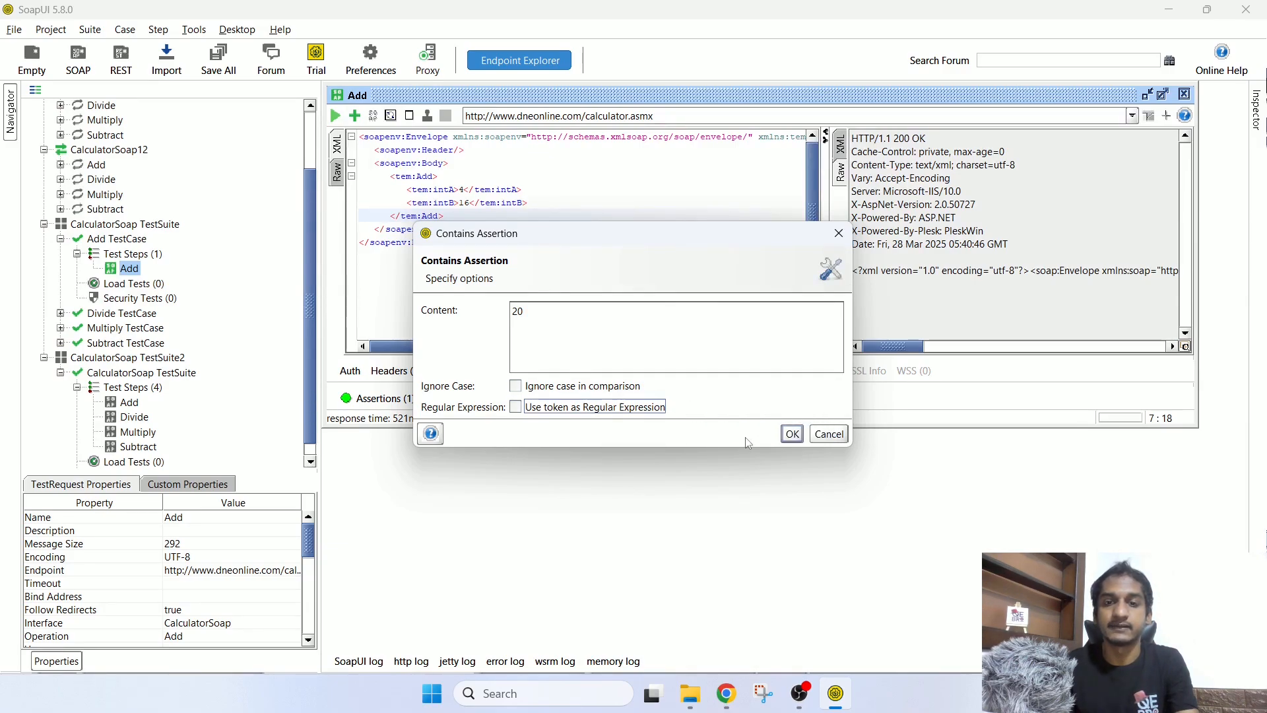
pyautogui.click(540, 332)
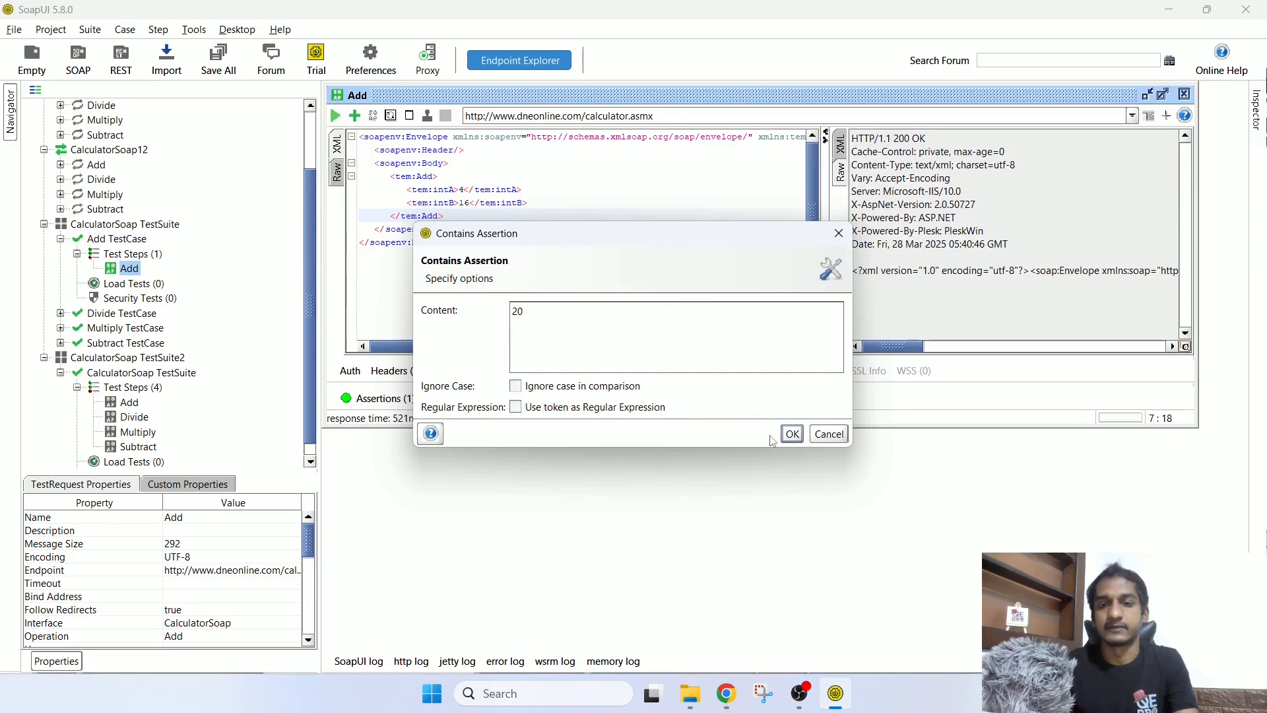
pyautogui.click(792, 434)
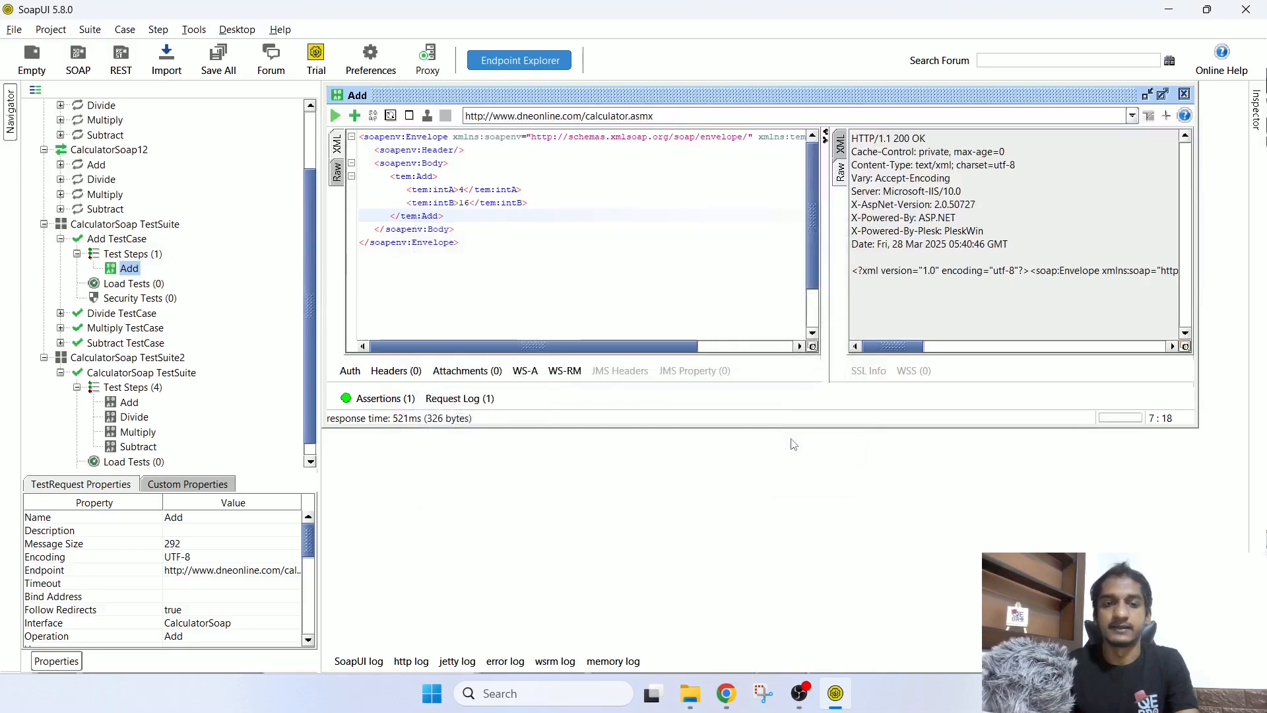
pyautogui.click(394, 402)
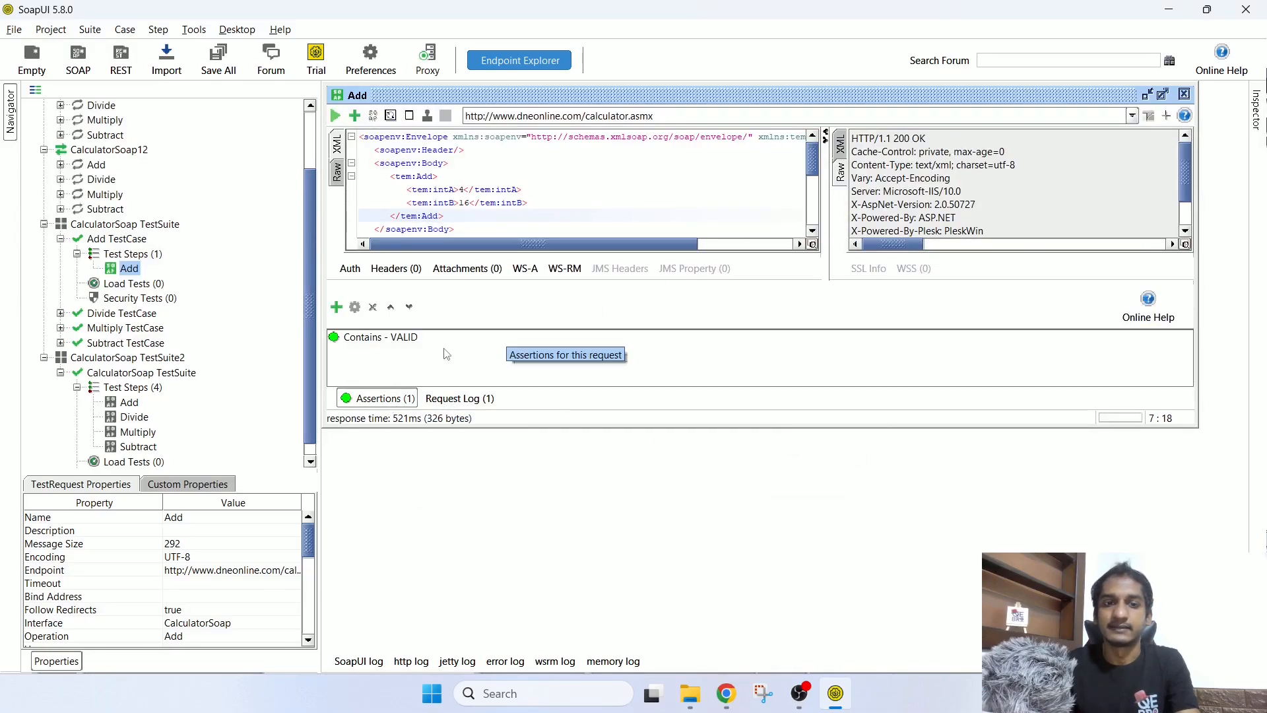
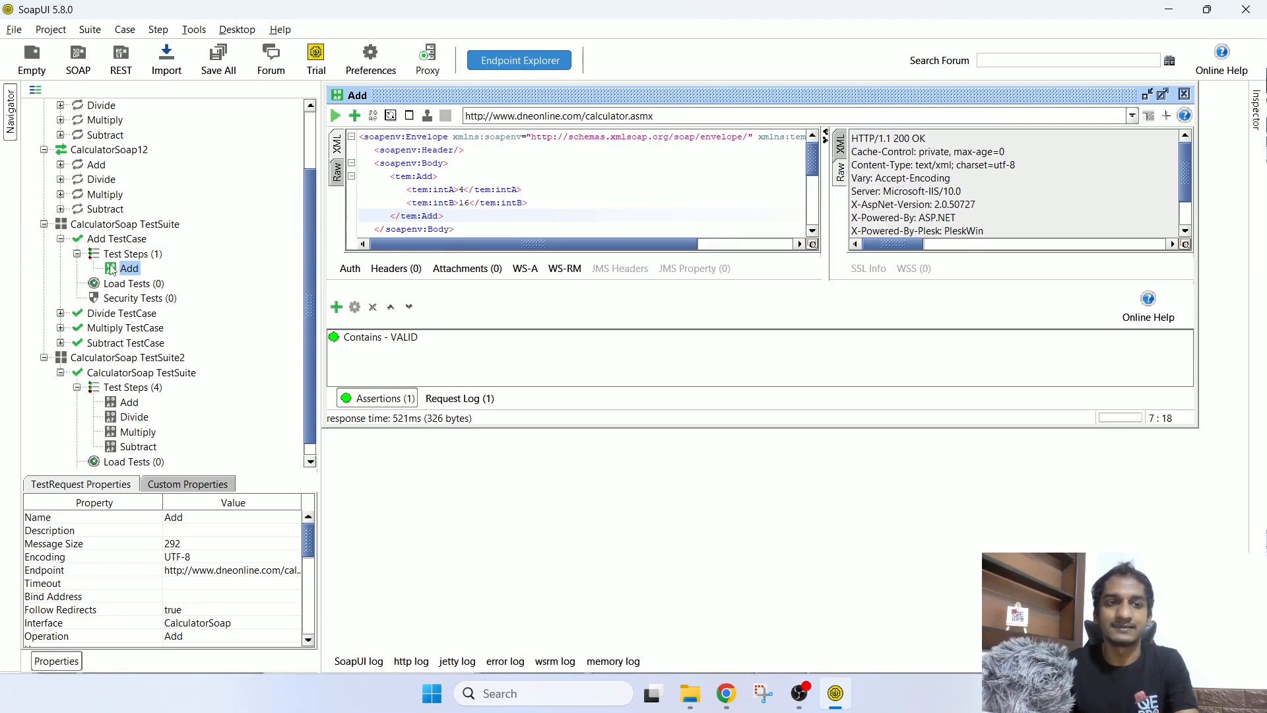
# Step: Change the content checked by the Add test step's Contains assertion to 21
pyautogui.doubleClick(361, 345)
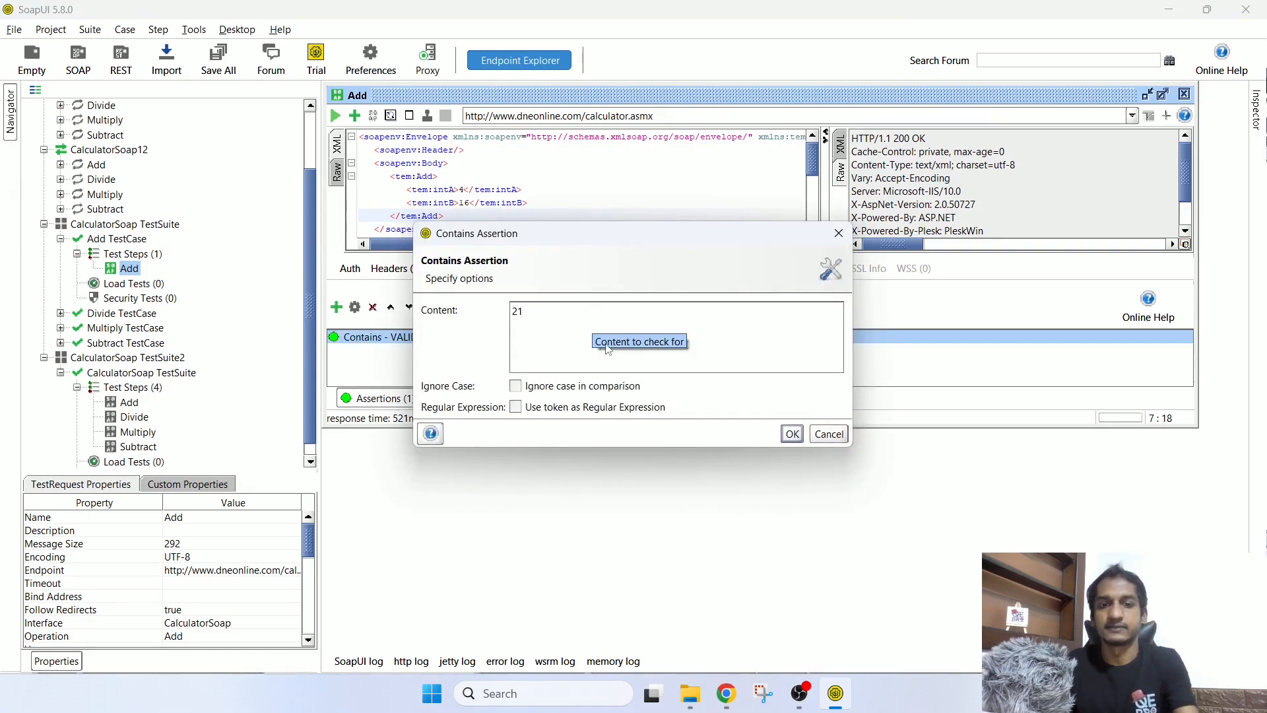
pyautogui.click(792, 433)
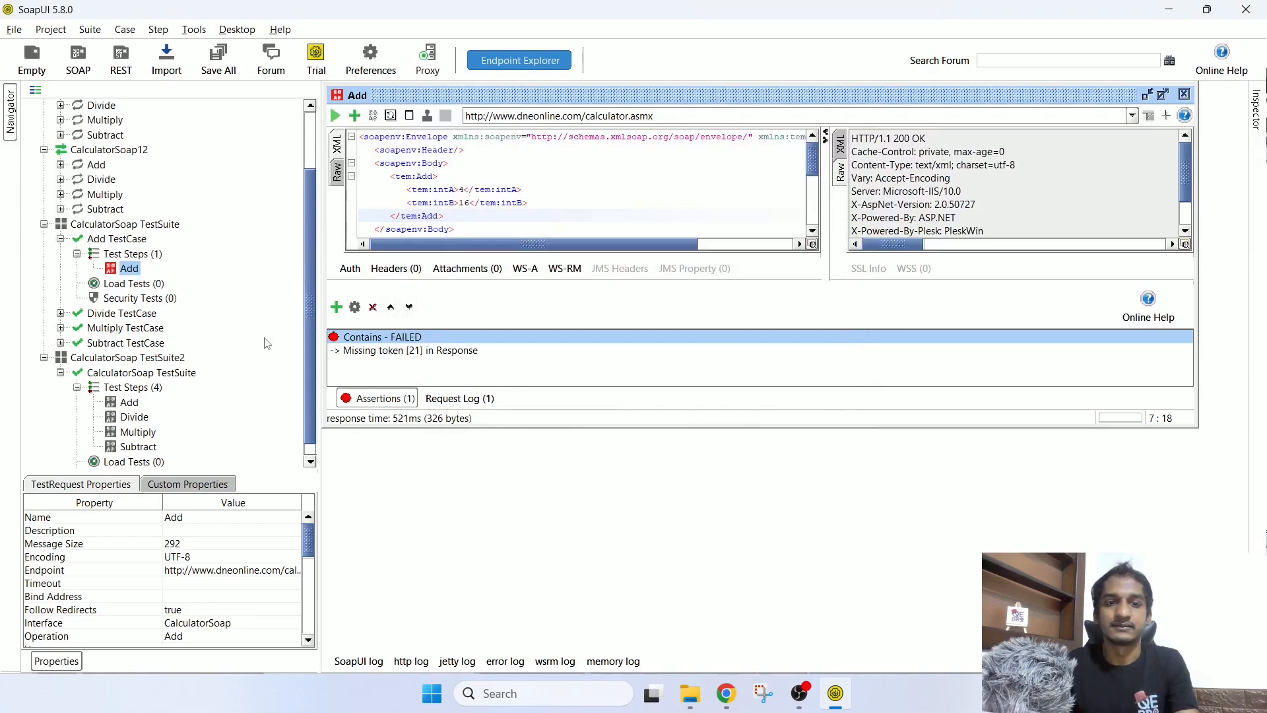
# Step: Set the content of the Add test step's Contains assertion back to 20
pyautogui.doubleClick(390, 340)
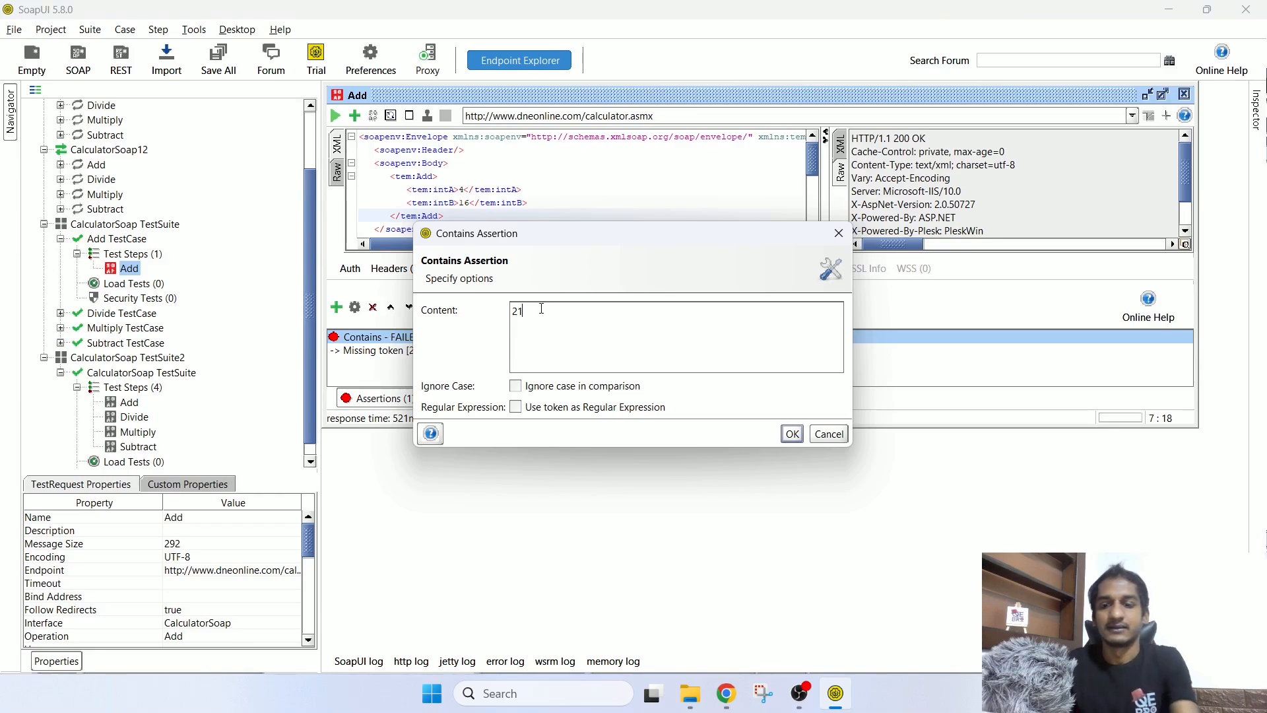
pyautogui.press('BackSpace')
pyautogui.write('0')
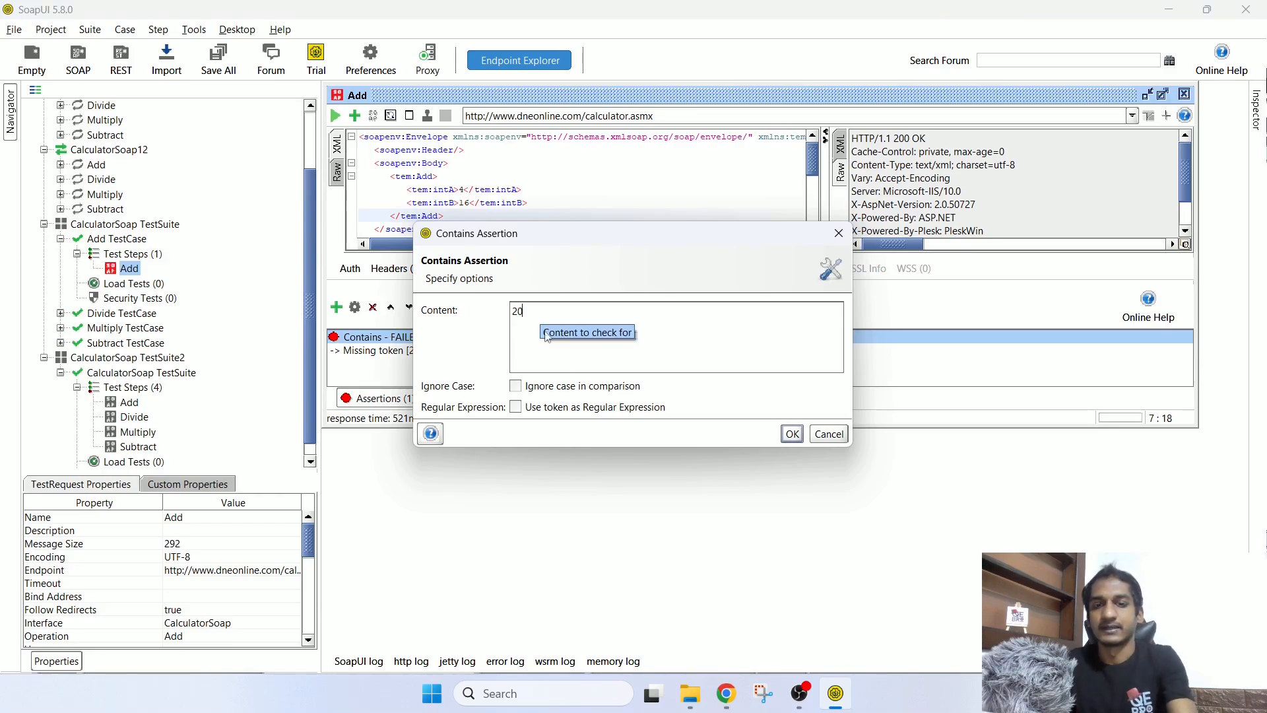
pyautogui.click(792, 434)
pyautogui.click(385, 399)
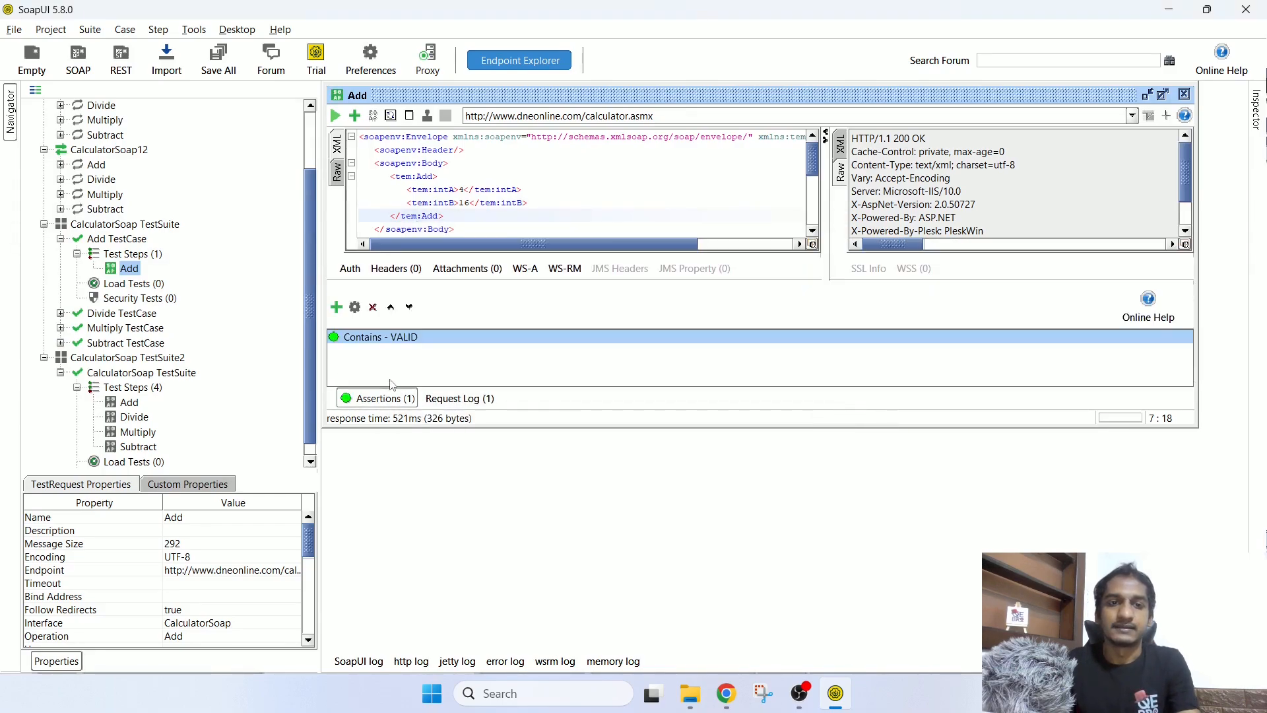
# Step: Examine the assertion types offered under Property Content, Compliance, Status and Standards, Script, SLA, JMS and Security, without adding one
pyautogui.click(338, 308)
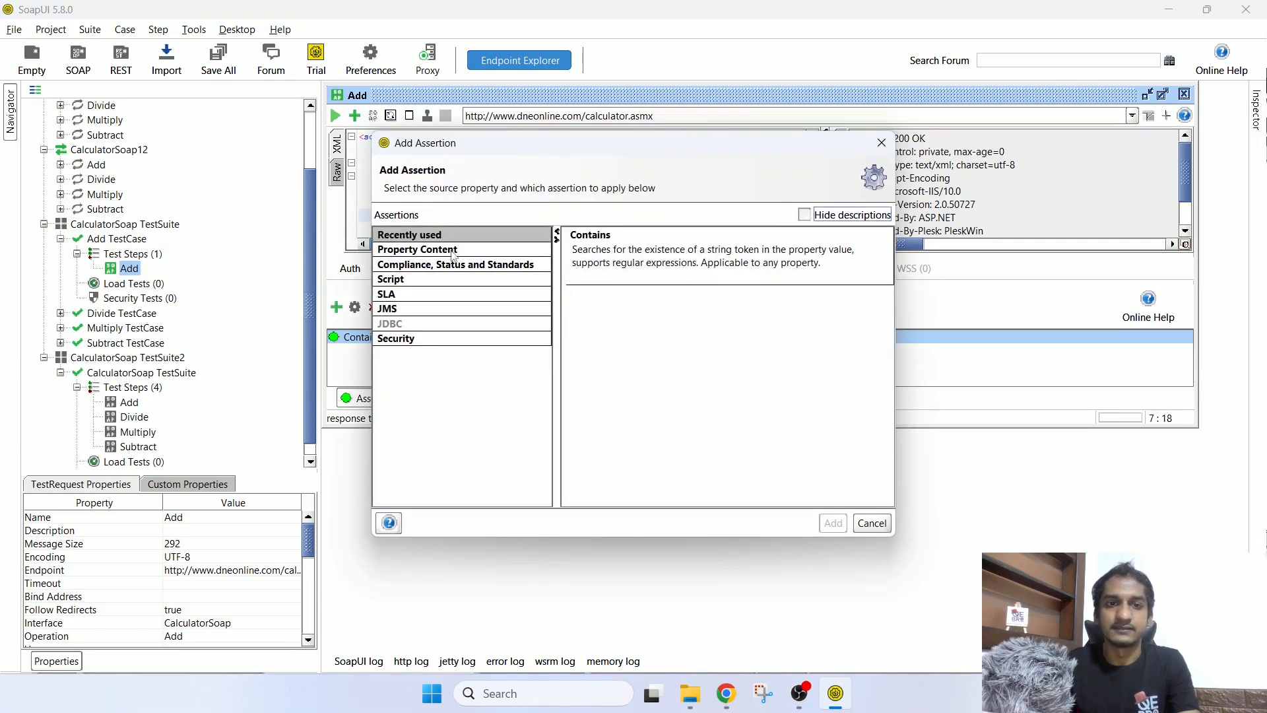
pyautogui.click(456, 251)
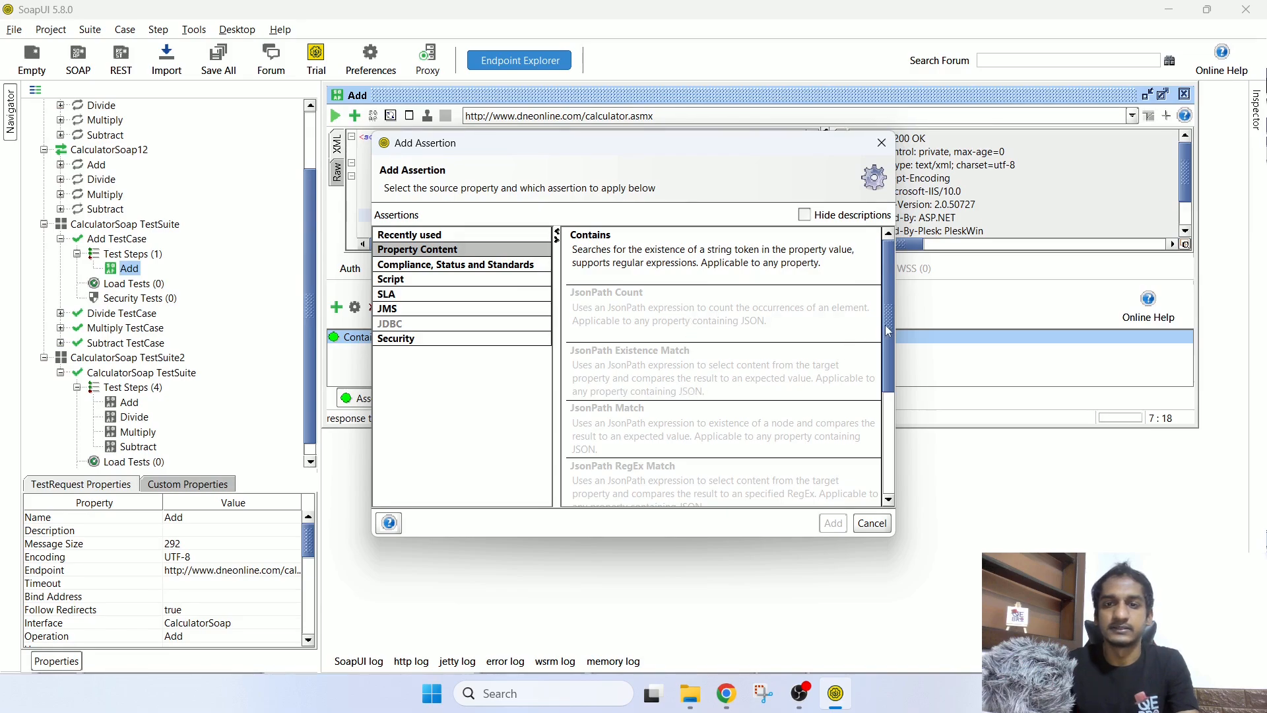
pyautogui.moveTo(888, 331); pyautogui.dragTo(883, 470)
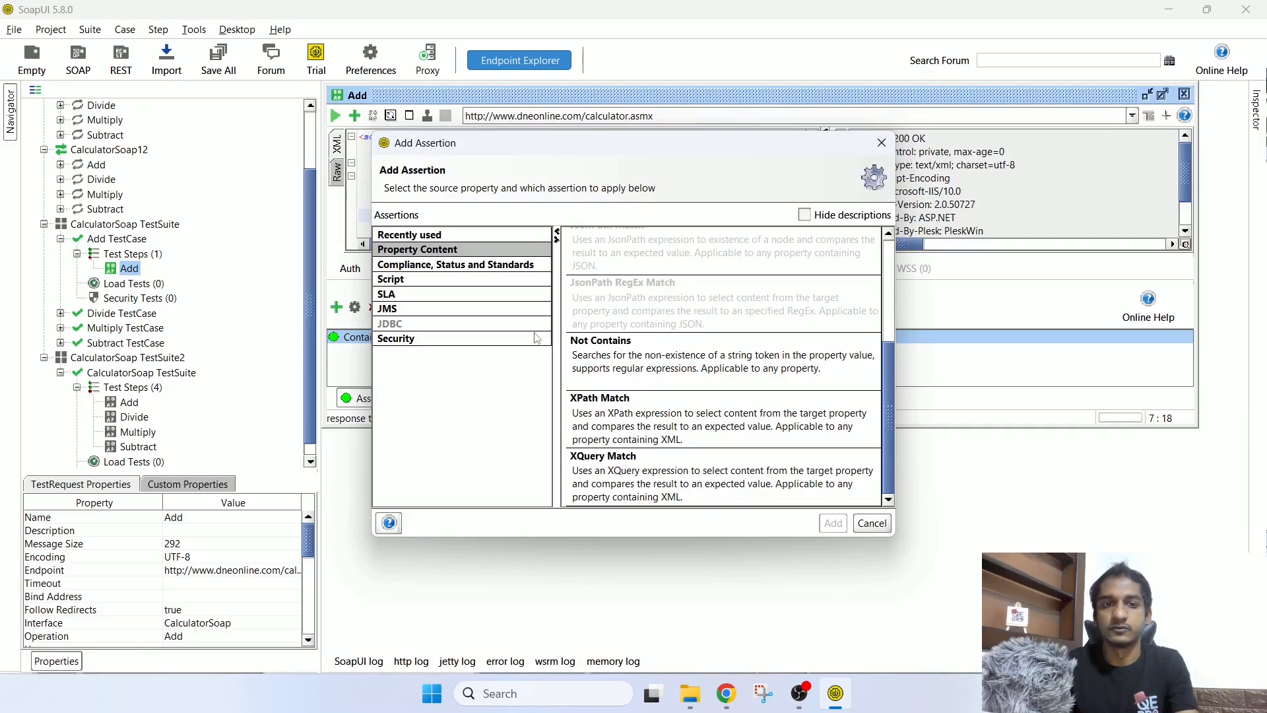
pyautogui.click(489, 266)
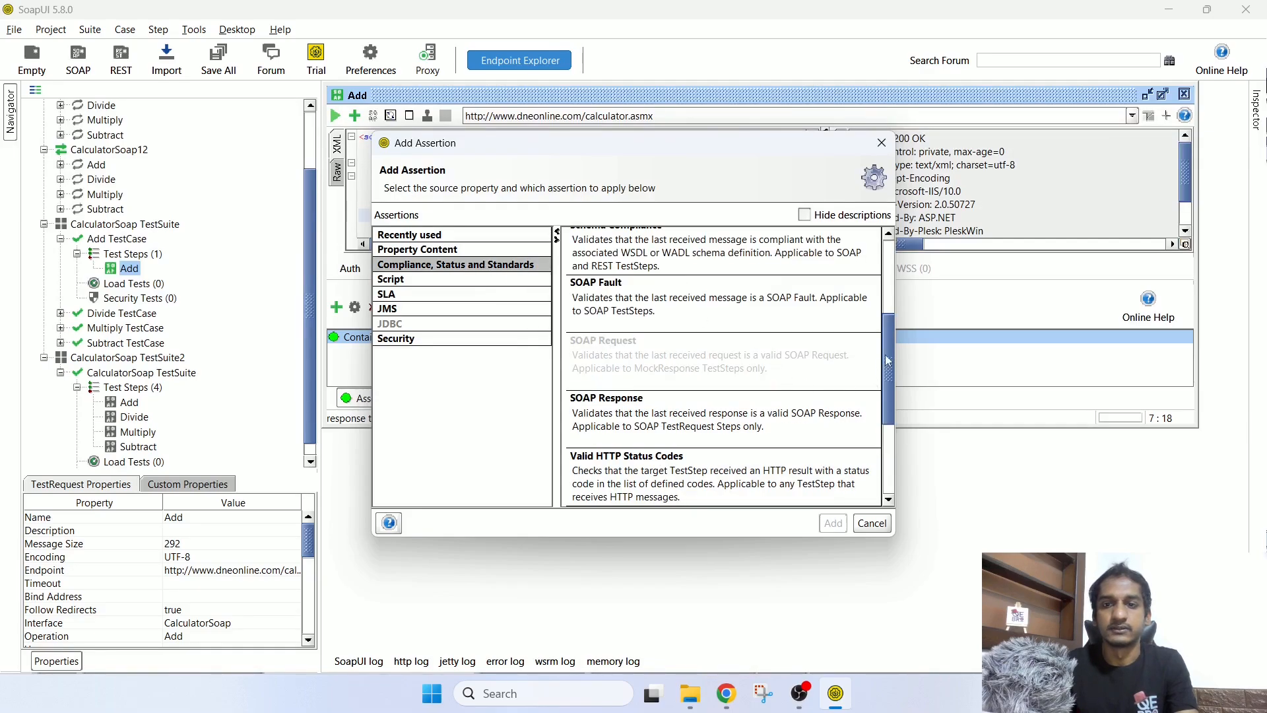
pyautogui.moveTo(887, 359); pyautogui.dragTo(877, 224)
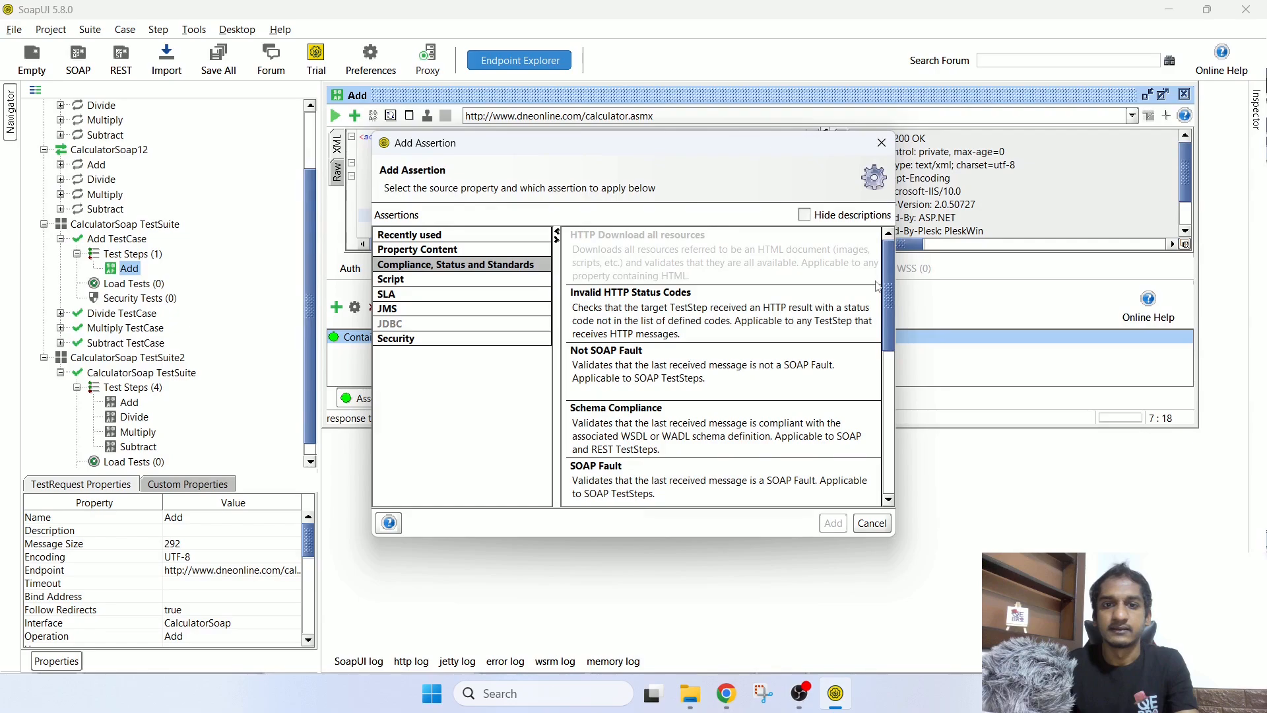
pyautogui.moveTo(878, 286); pyautogui.dragTo(888, 433)
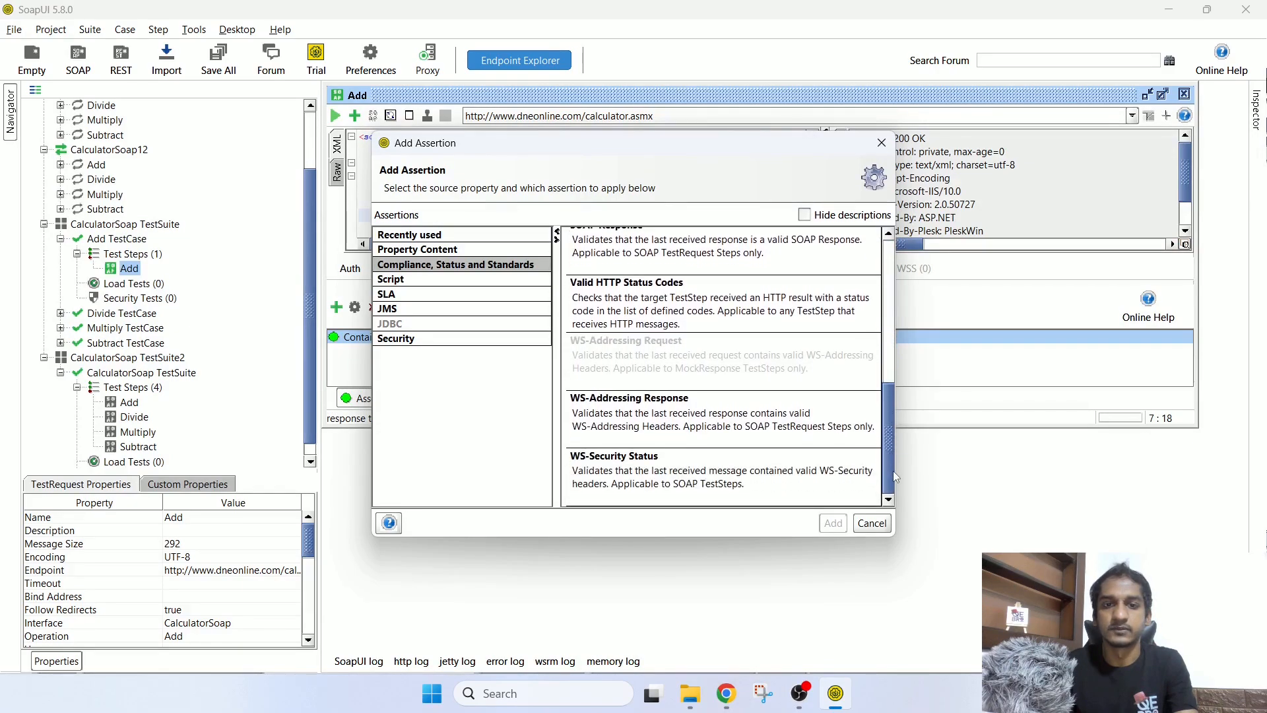
pyautogui.click(400, 281)
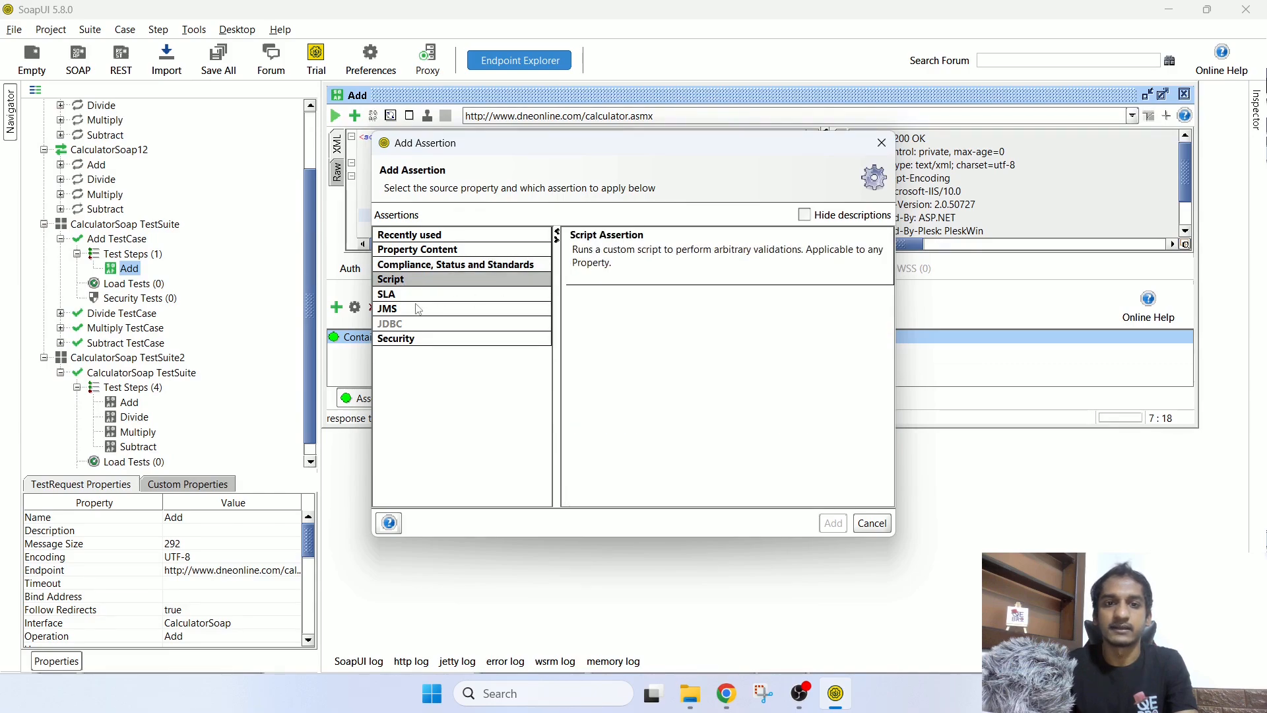
pyautogui.click(413, 296)
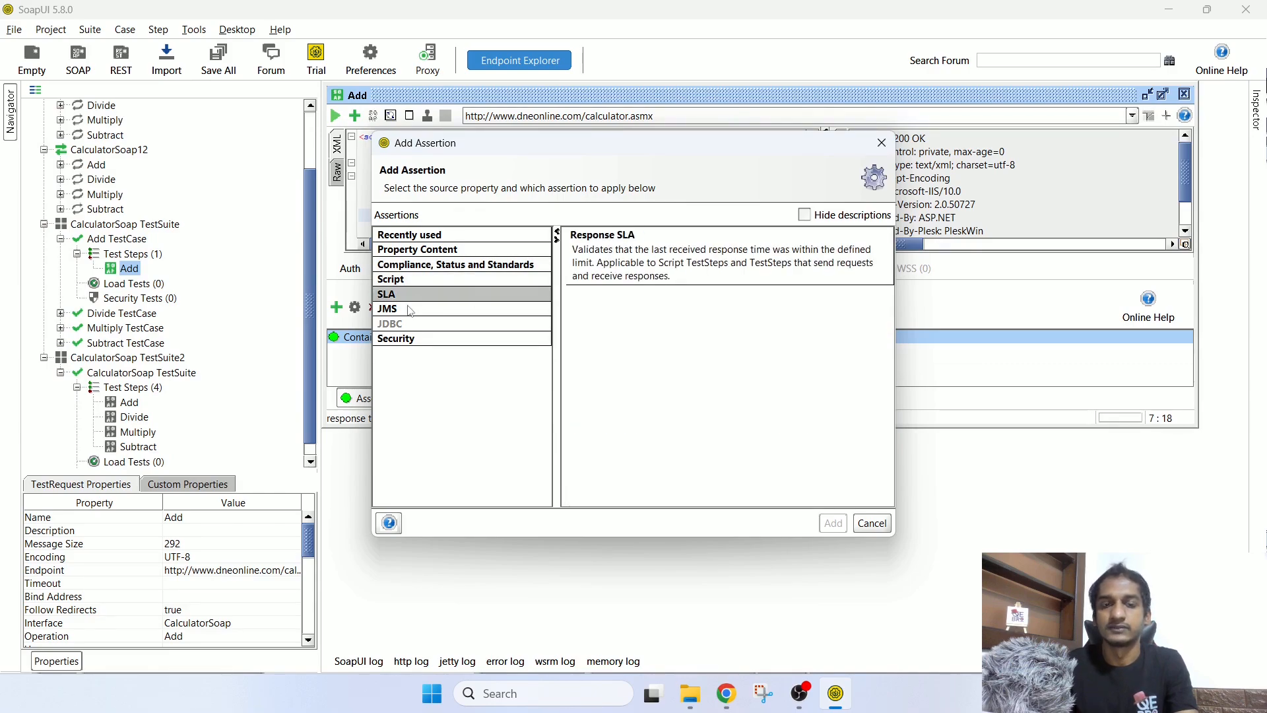
pyautogui.click(411, 310)
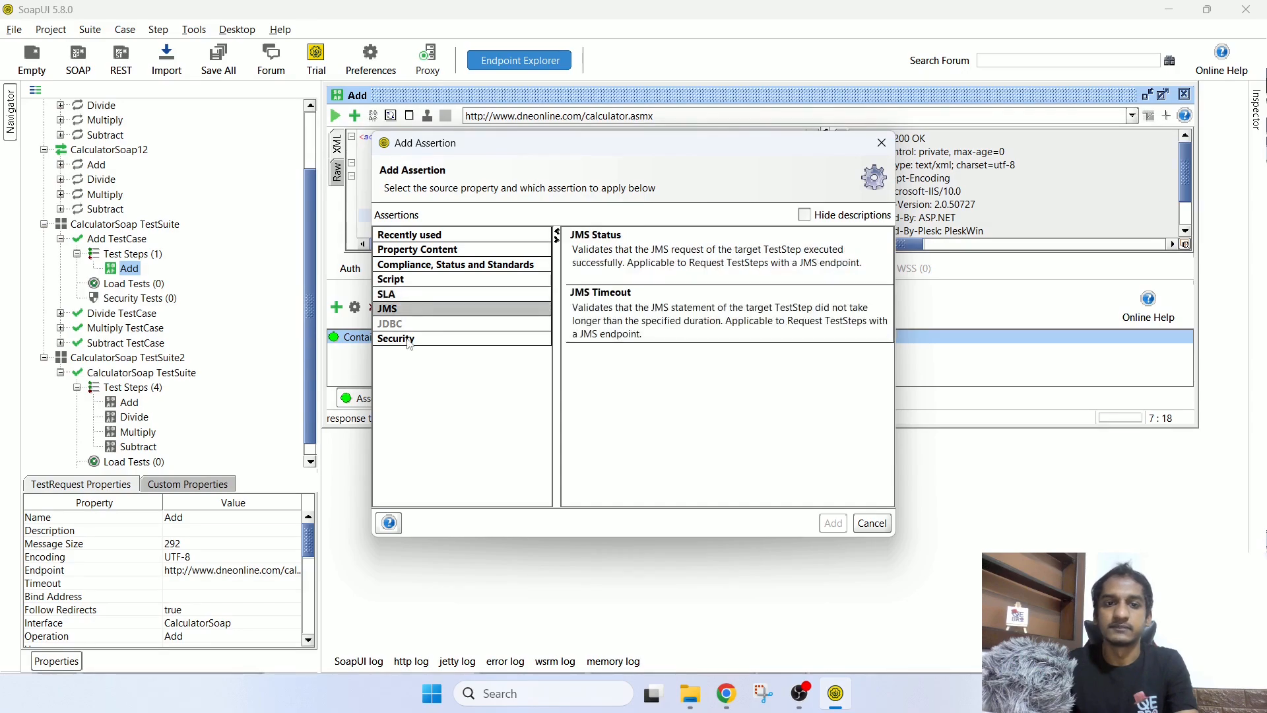
pyautogui.click(407, 342)
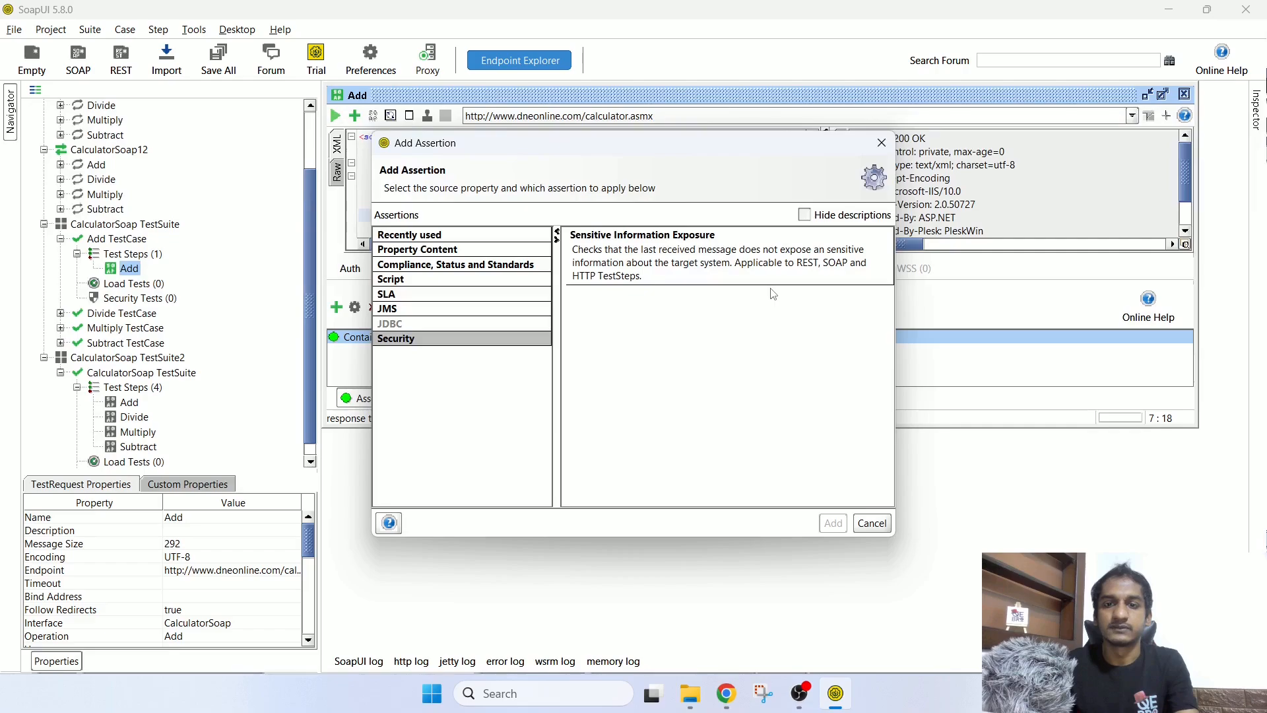
pyautogui.click(882, 142)
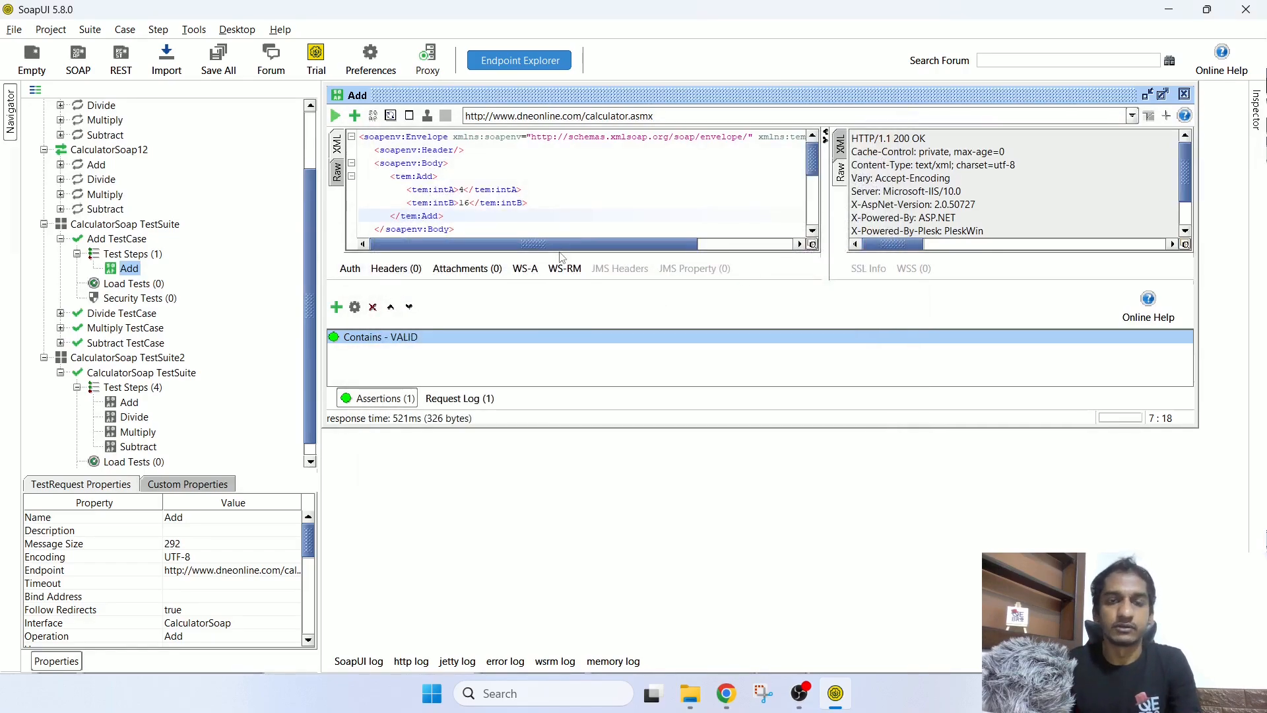
# Step: Open the Divide test step from the Divide TestCase in CalculatorSoap TestSuite
pyautogui.click(61, 239)
pyautogui.click(61, 298)
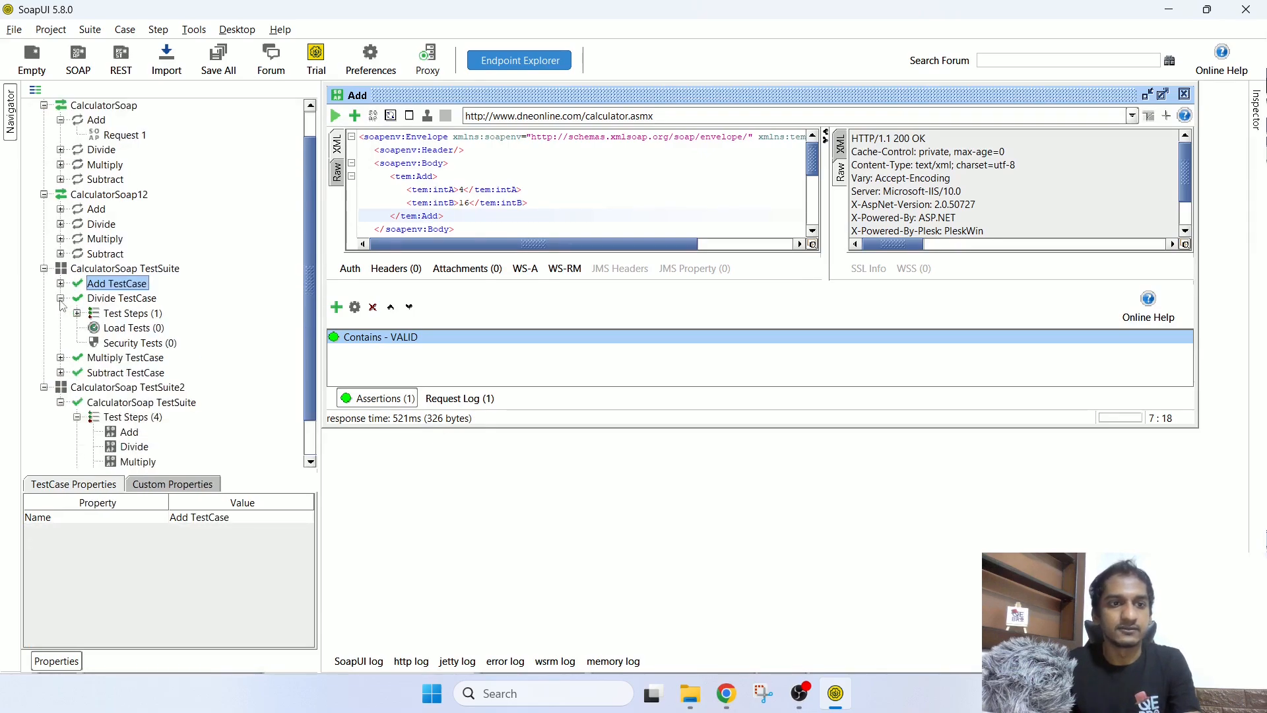
pyautogui.click(77, 313)
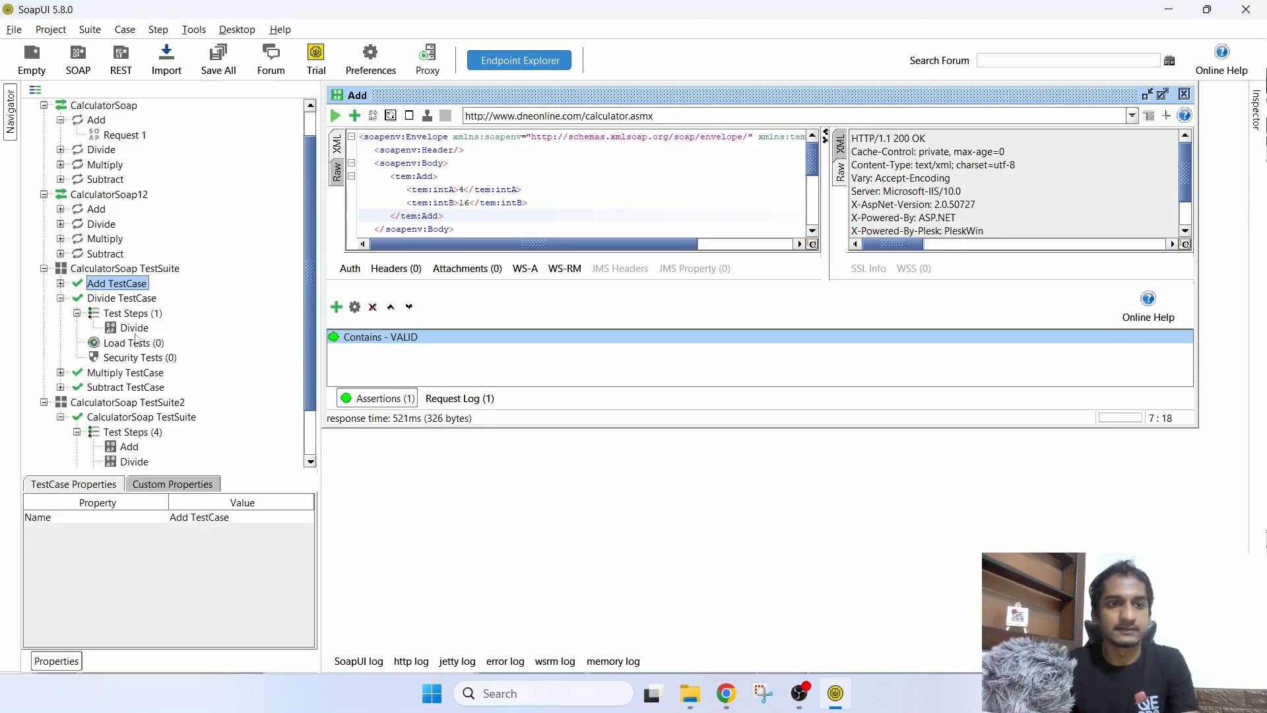
pyautogui.doubleClick(134, 328)
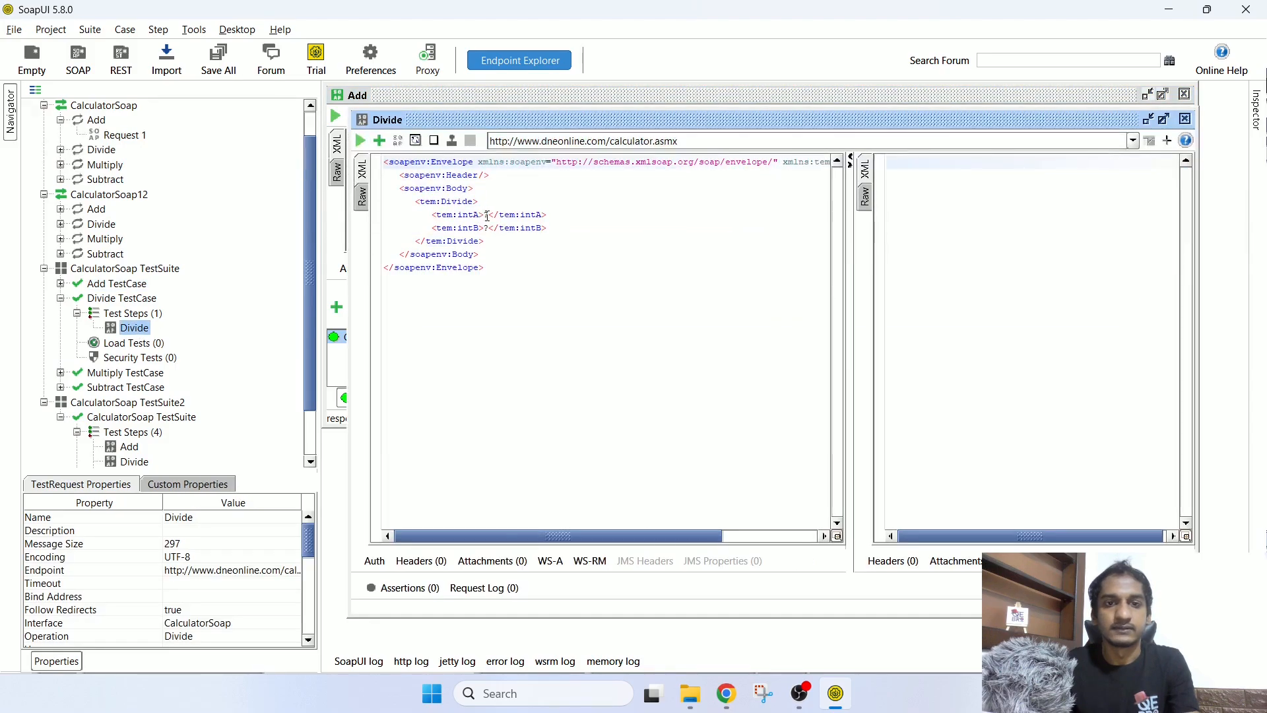
# Step: Run the Divide request with intA set to 50 and intB set to 5, and view its response as XML
pyautogui.click(487, 216)
pyautogui.press('BackSpace')
pyautogui.write('50')
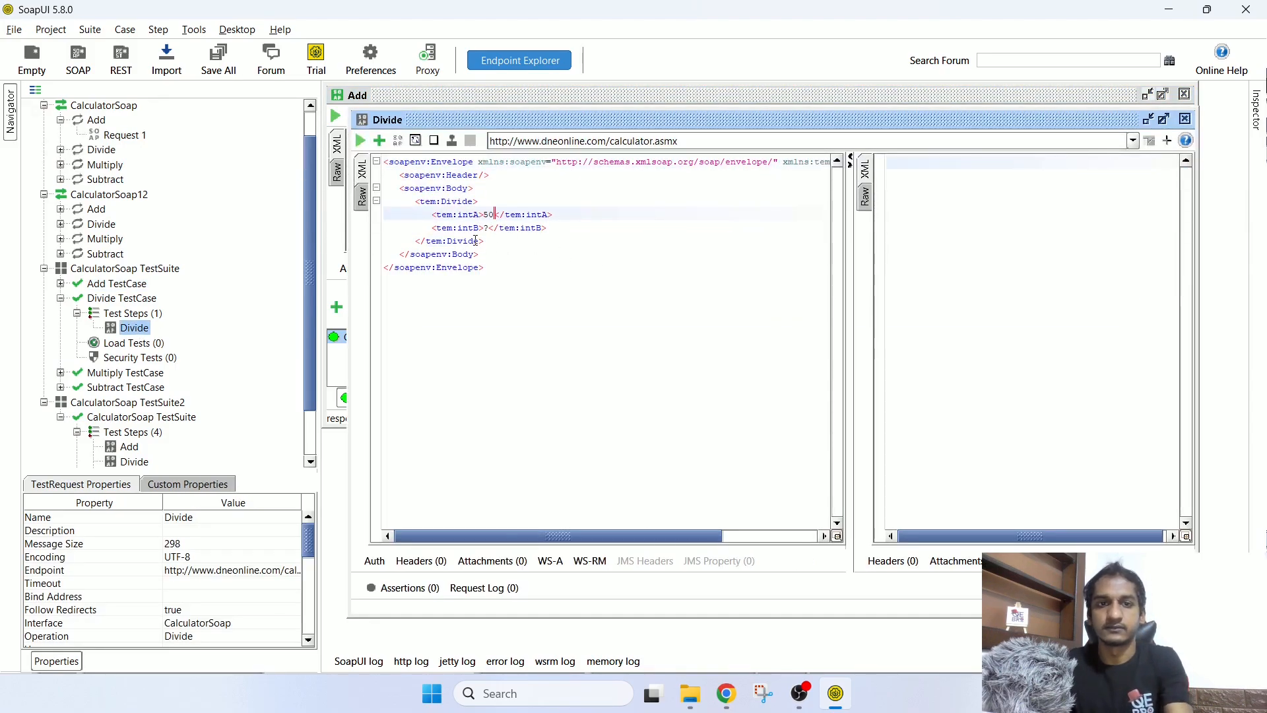
pyautogui.click(487, 226)
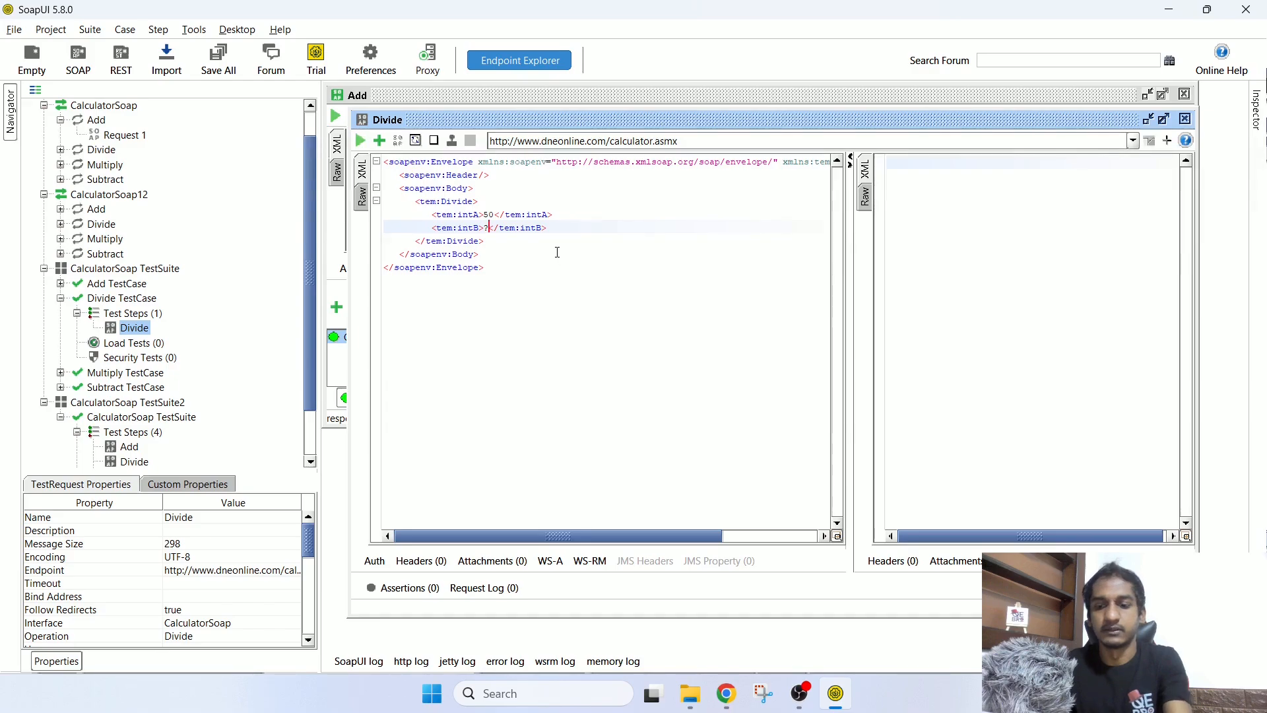
pyautogui.press('Delete')
pyautogui.write('5')
pyautogui.click(361, 142)
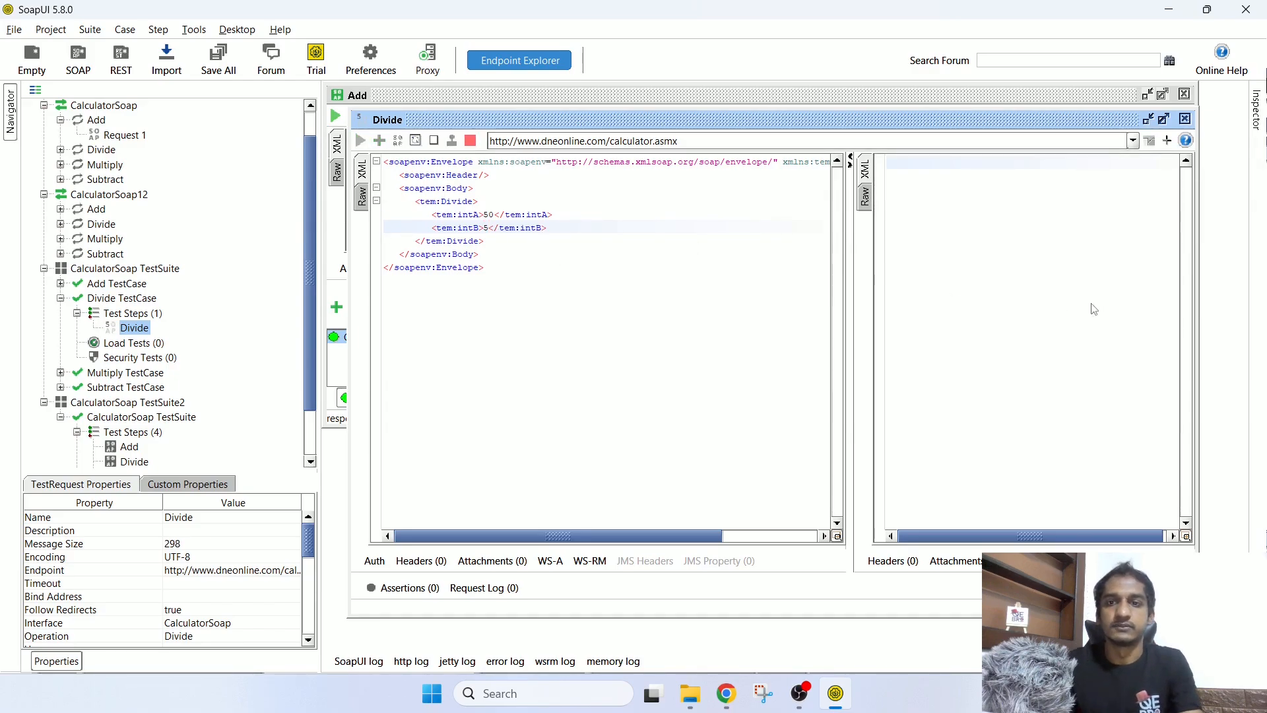
pyautogui.click(867, 172)
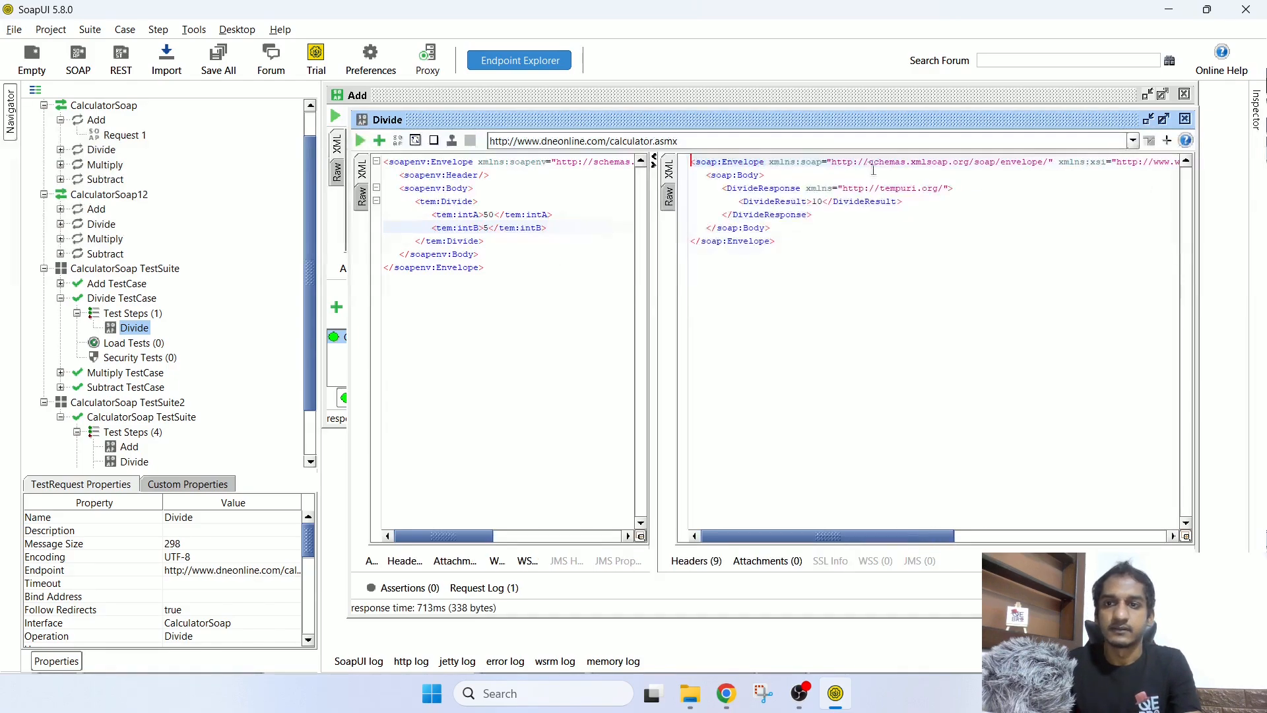
pyautogui.doubleClick(816, 201)
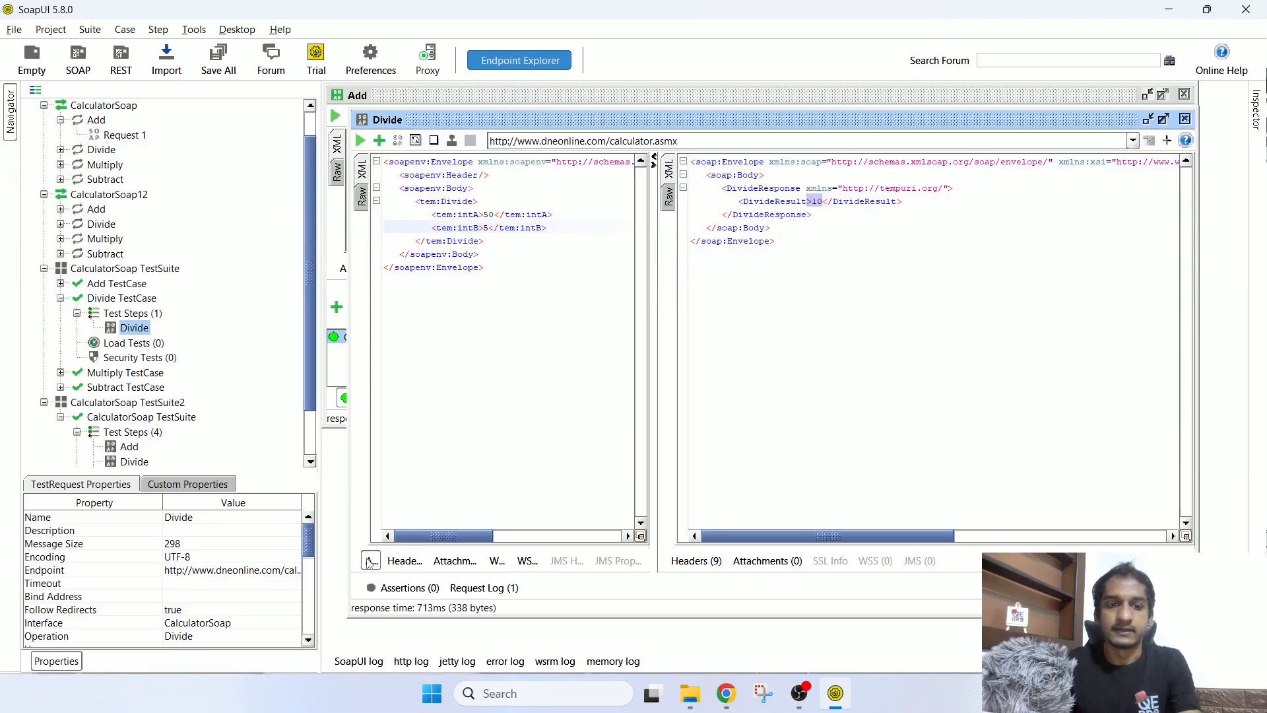
# Step: Add a Contains assertion with the content 10 to the Divide test step
pyautogui.click(396, 587)
pyautogui.click(361, 431)
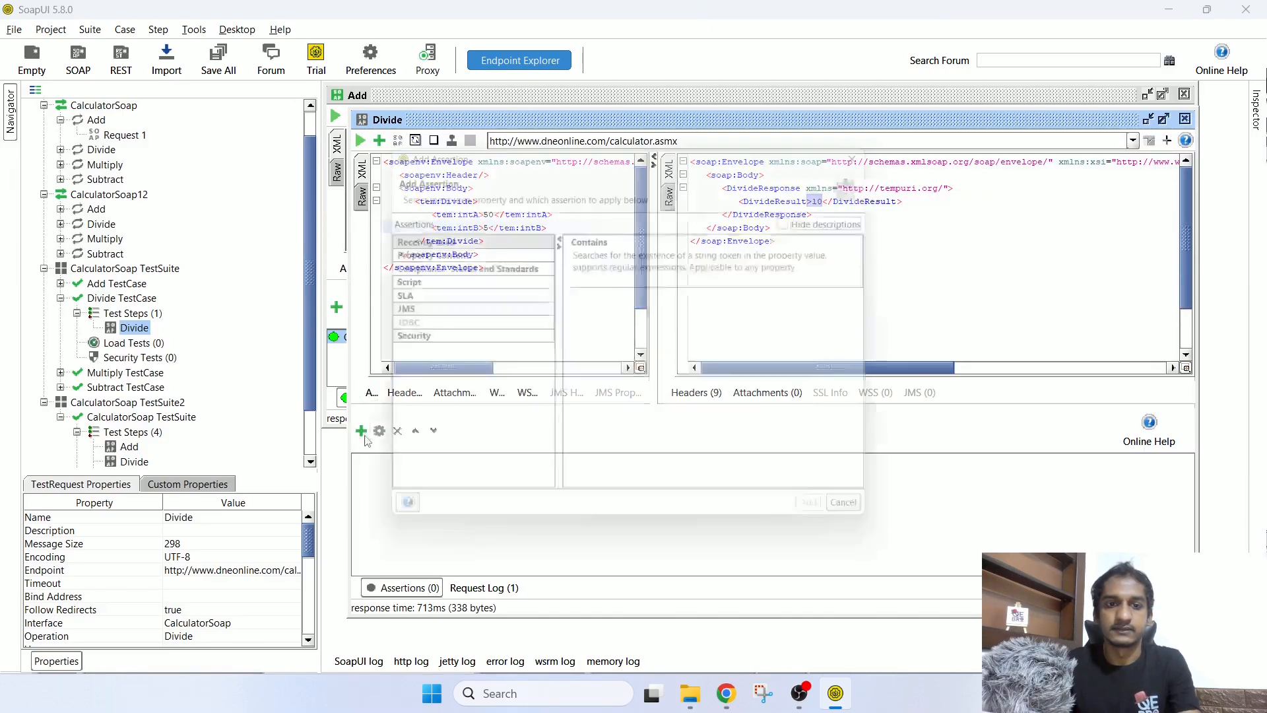
pyautogui.click(614, 248)
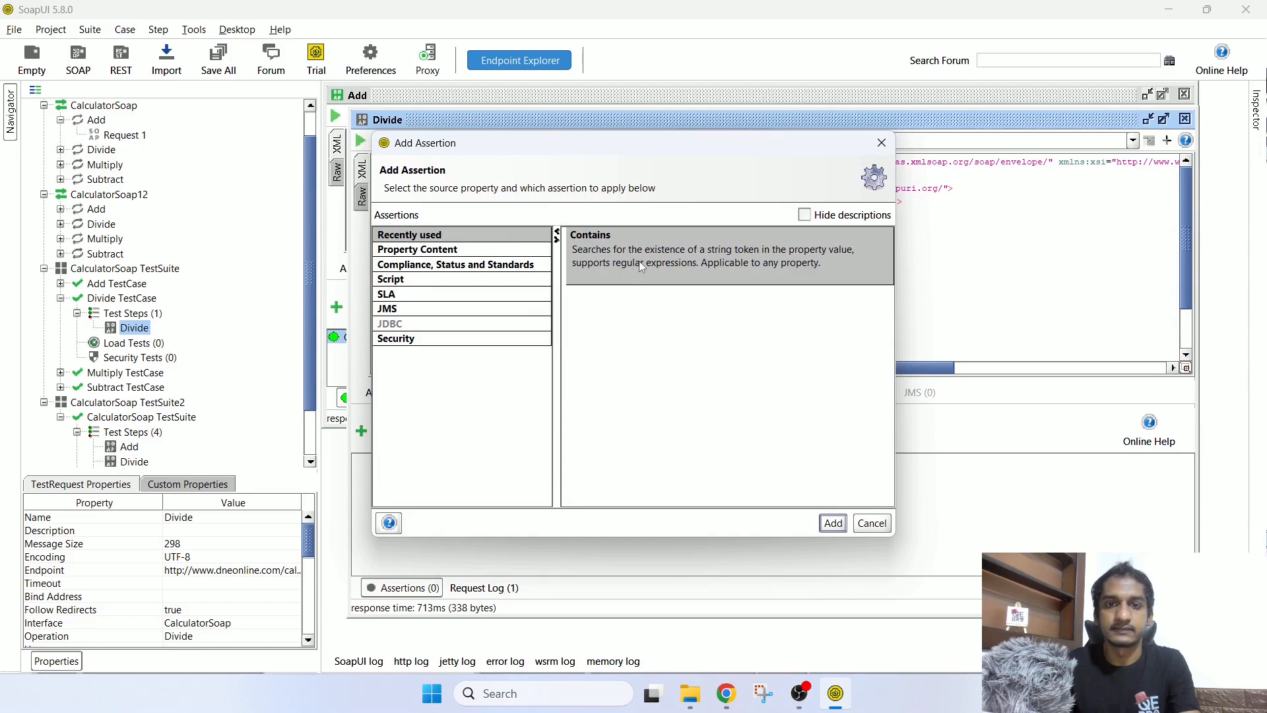
pyautogui.doubleClick(639, 260)
pyautogui.write('10')
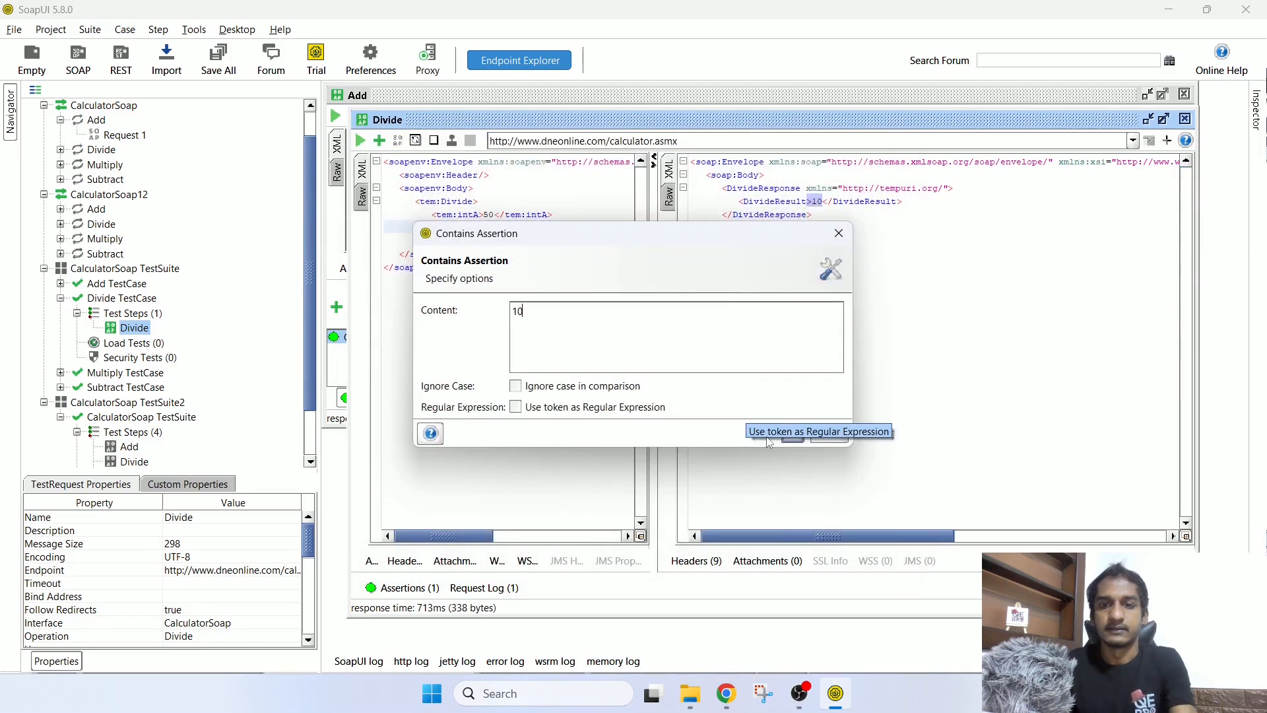
pyautogui.click(795, 437)
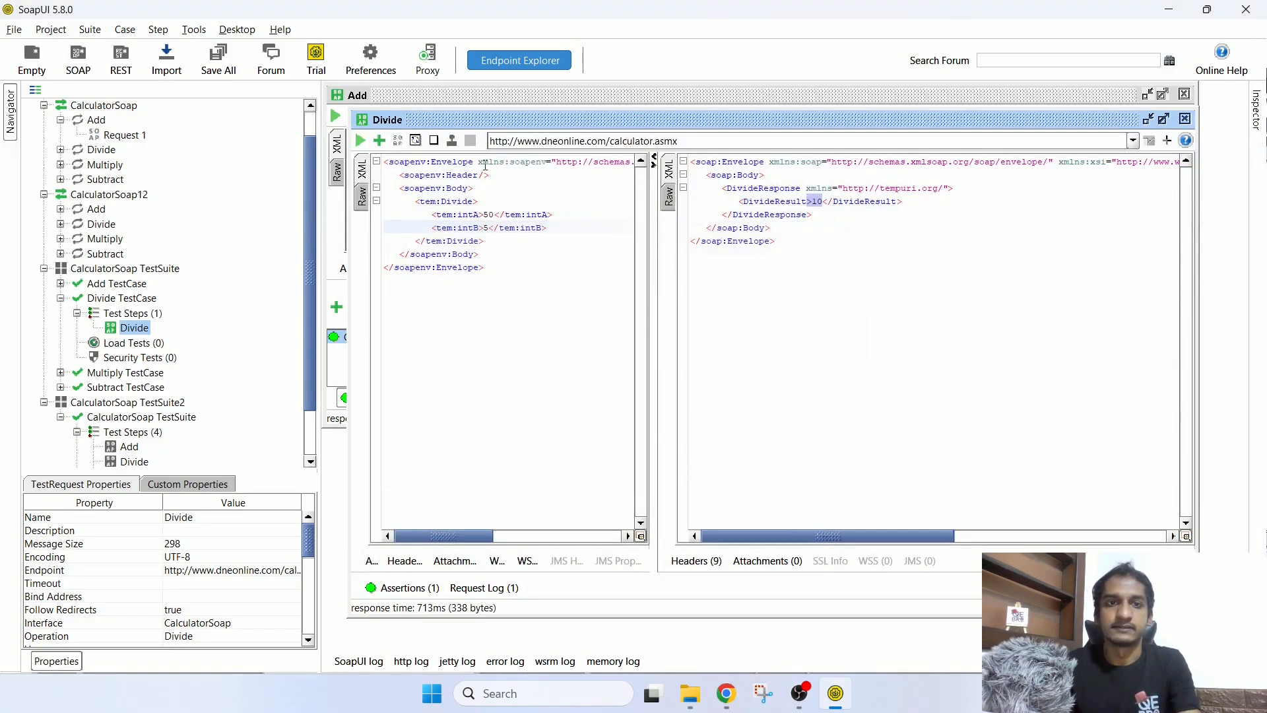
# Step: Collapse the Divide TestCase and close the open Divide and Add request editors
pyautogui.click(61, 298)
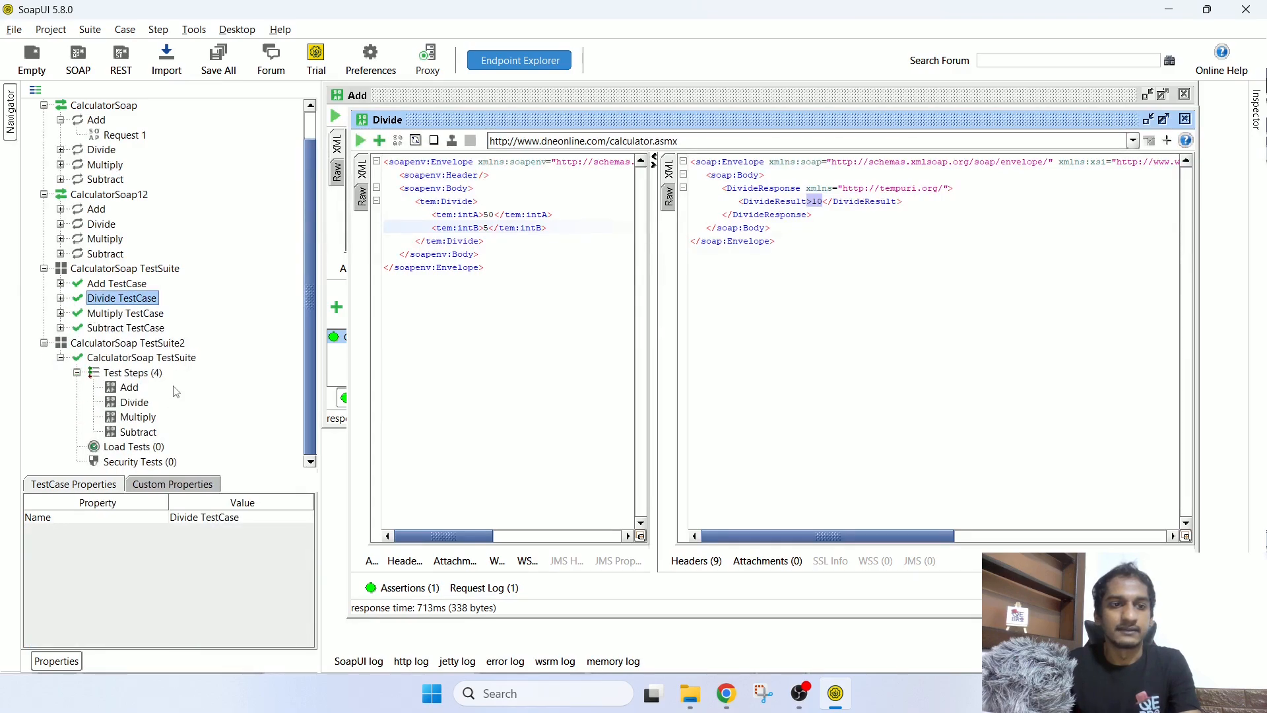
pyautogui.click(1185, 119)
pyautogui.click(1185, 94)
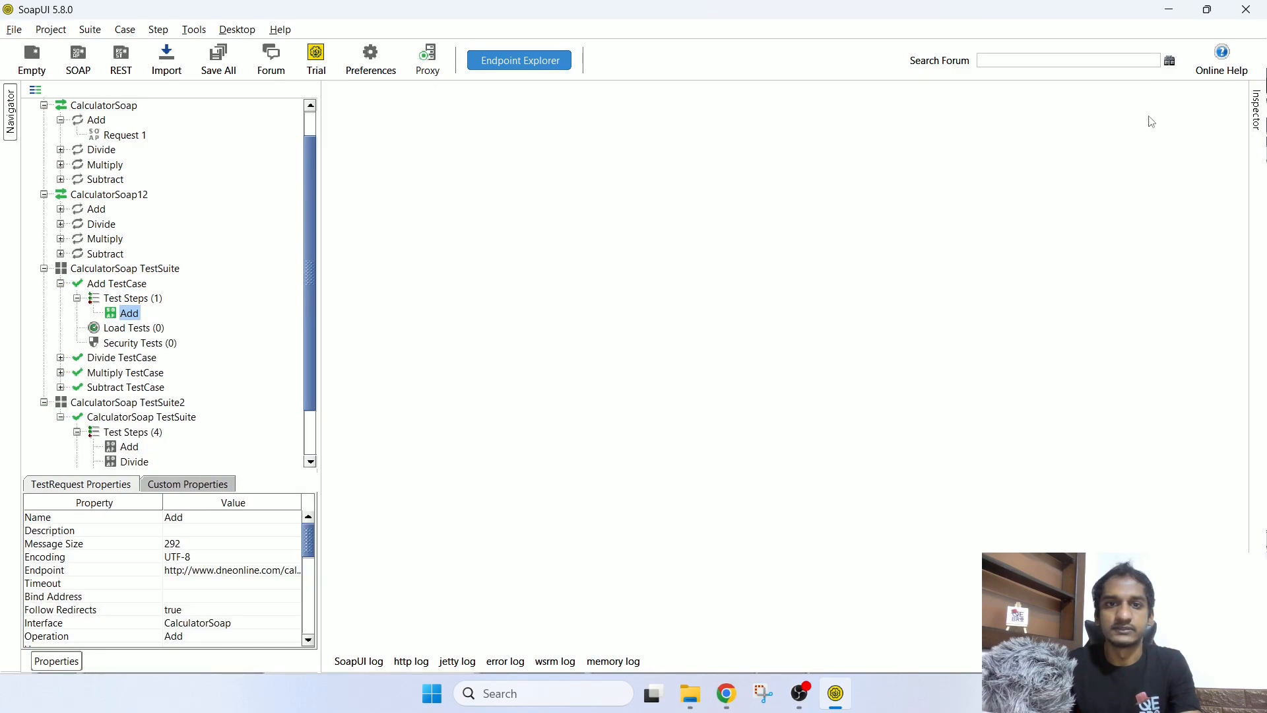
pyautogui.scroll(-1, 43, 464)
pyautogui.click(130, 373)
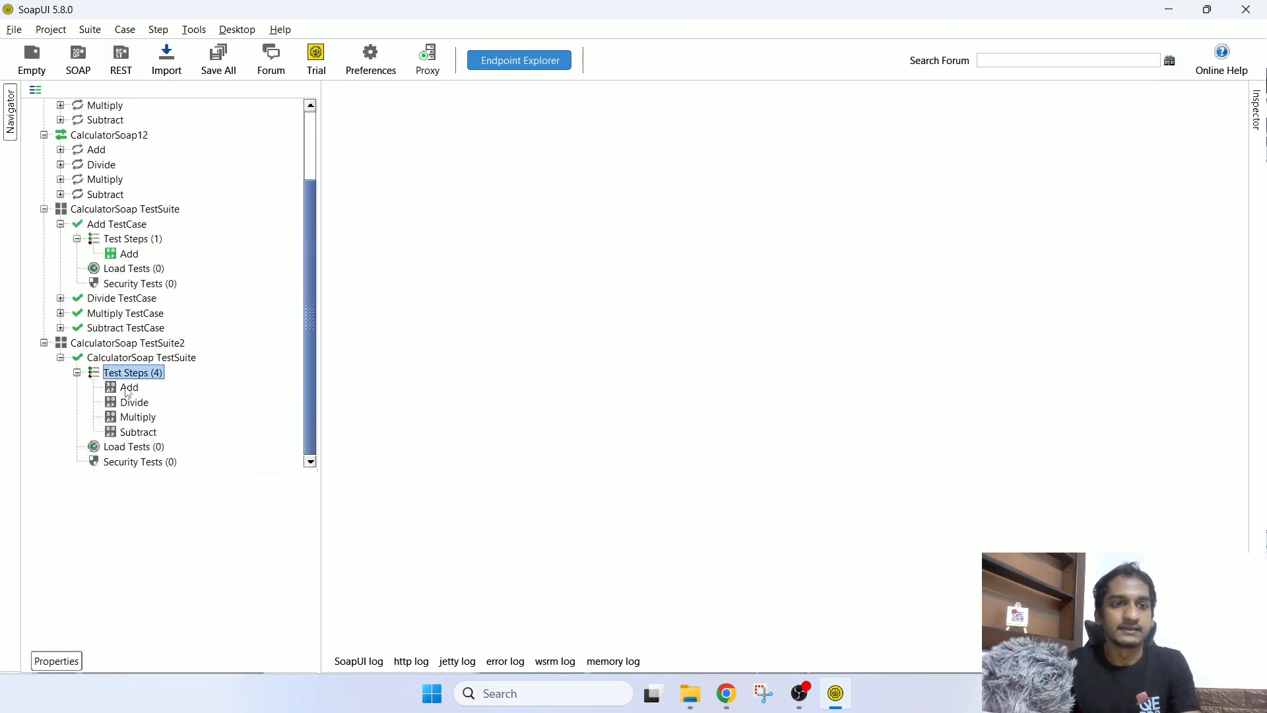
pyautogui.click(120, 360)
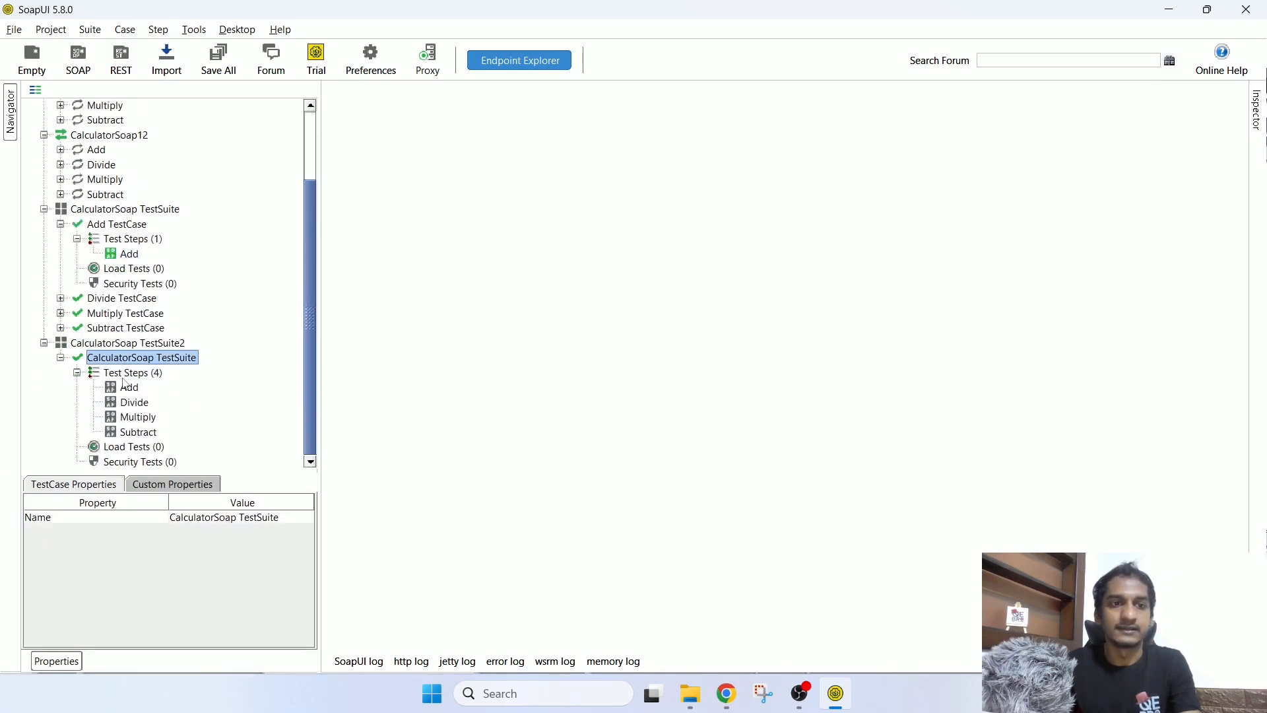
pyautogui.click(131, 374)
pyautogui.doubleClick(129, 388)
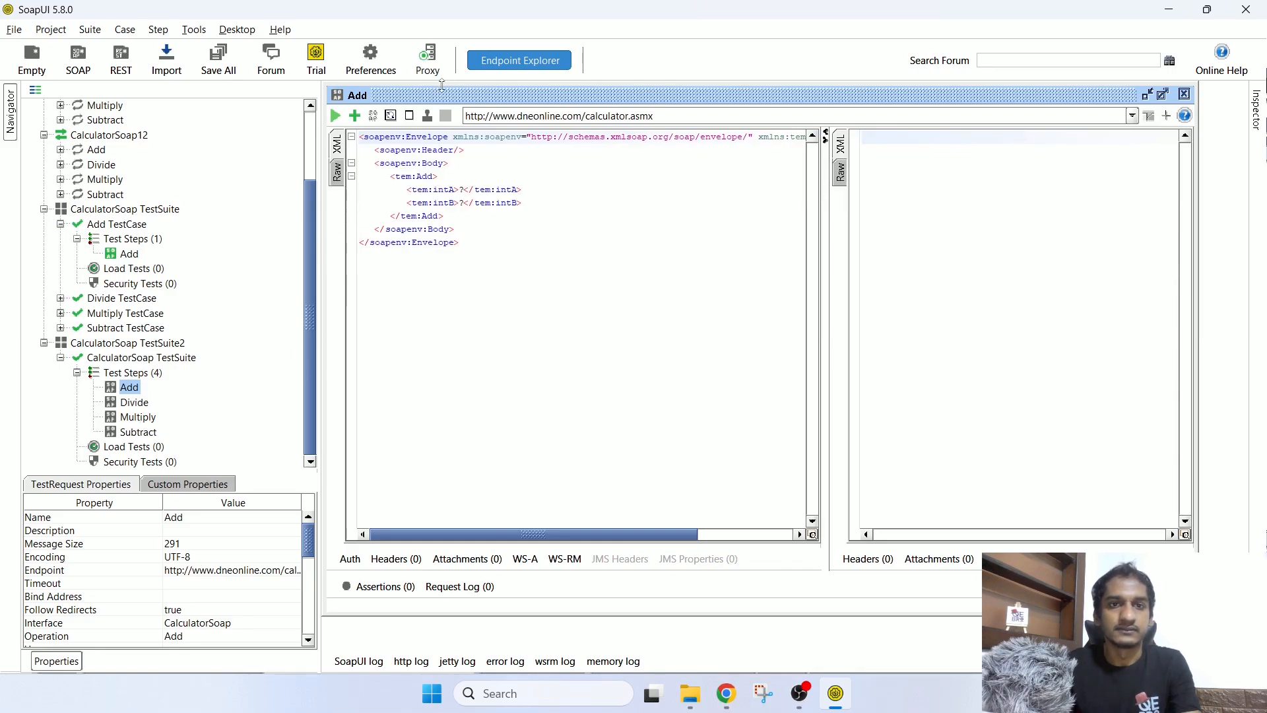
pyautogui.click(1185, 94)
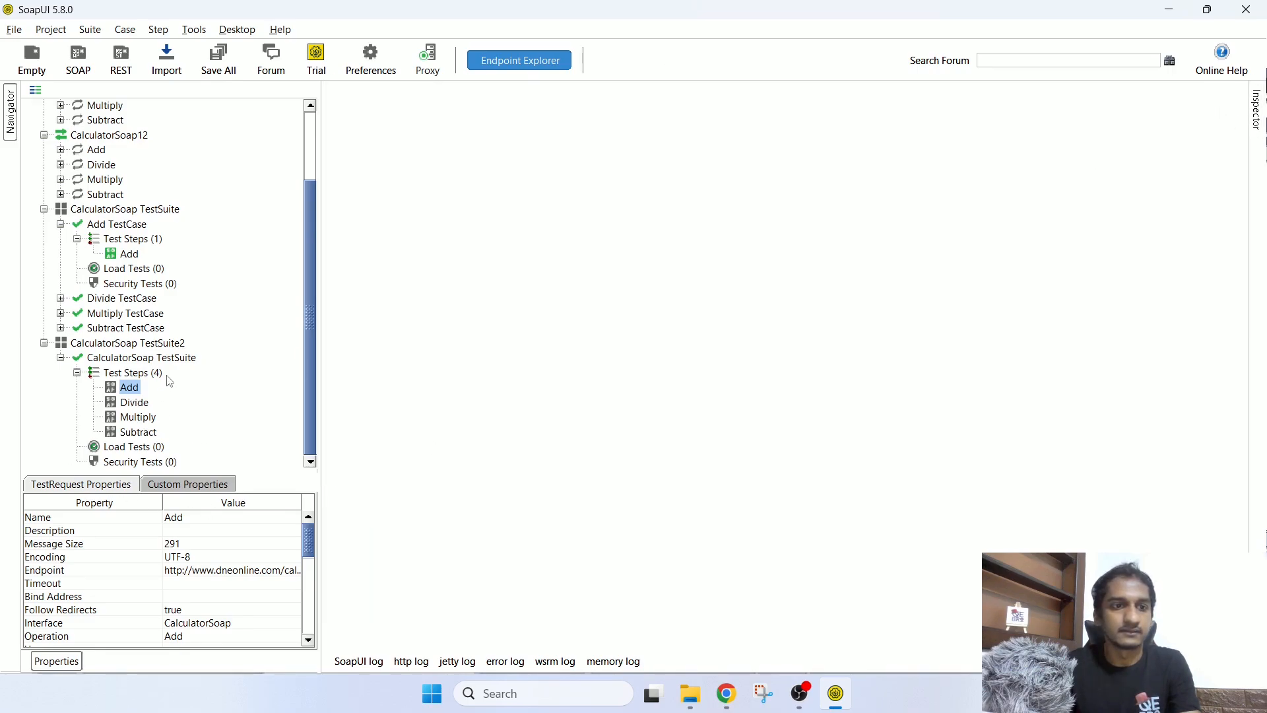
# Step: Run the Multiply test step of CalculatorSoap TestSuite2 with intA set to 2 and intB set to 3, and view its response as XML
pyautogui.doubleClick(145, 420)
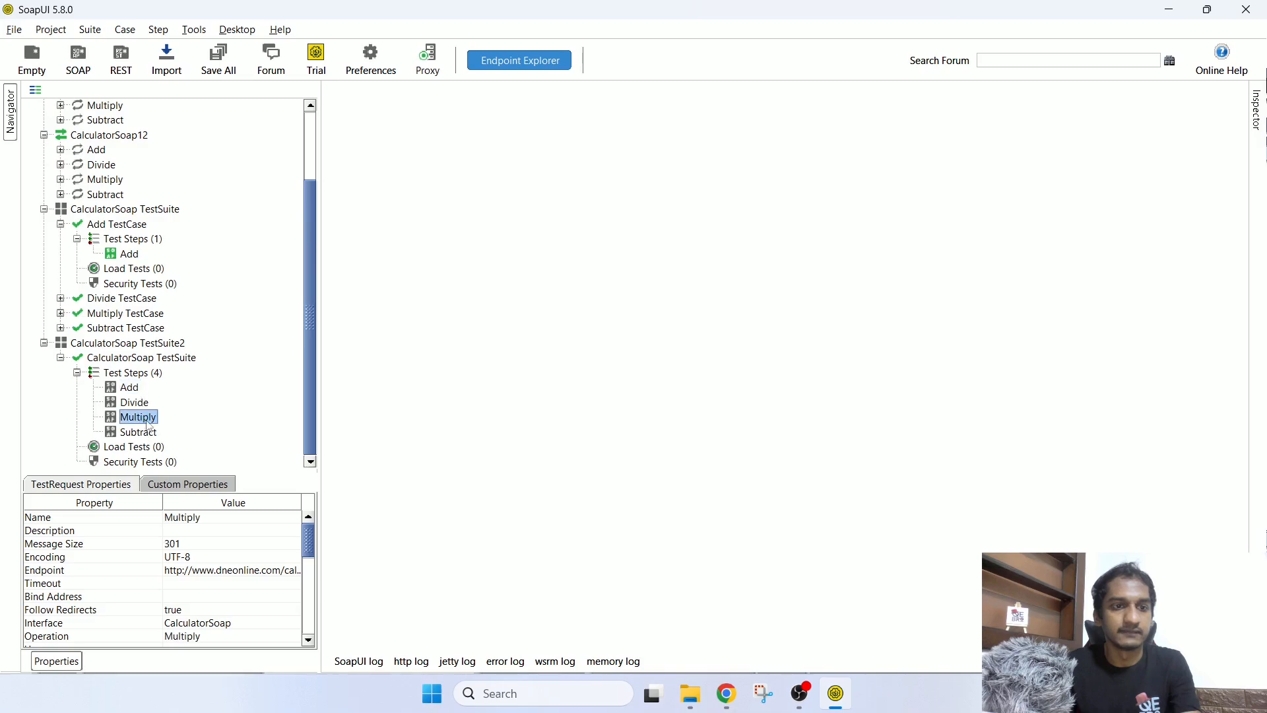
pyautogui.doubleClick(464, 189)
pyautogui.write('2')
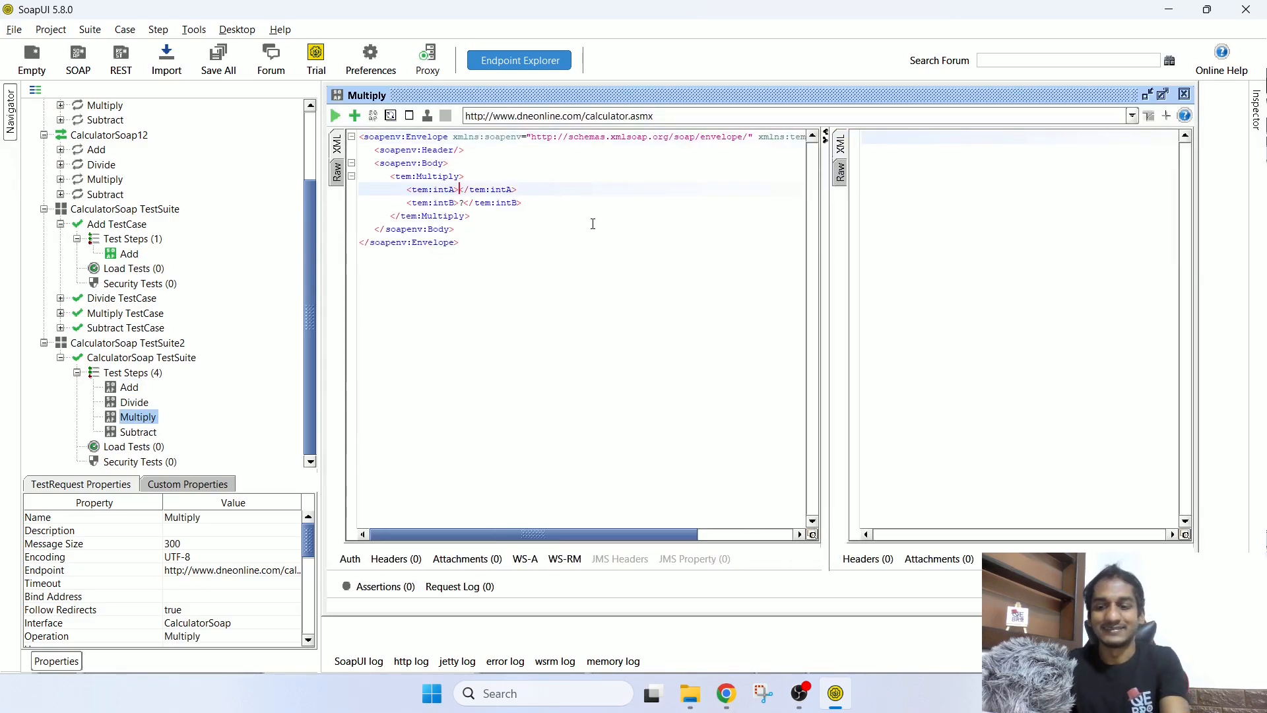
pyautogui.click(464, 203)
pyautogui.press('BackSpace')
pyautogui.write('3')
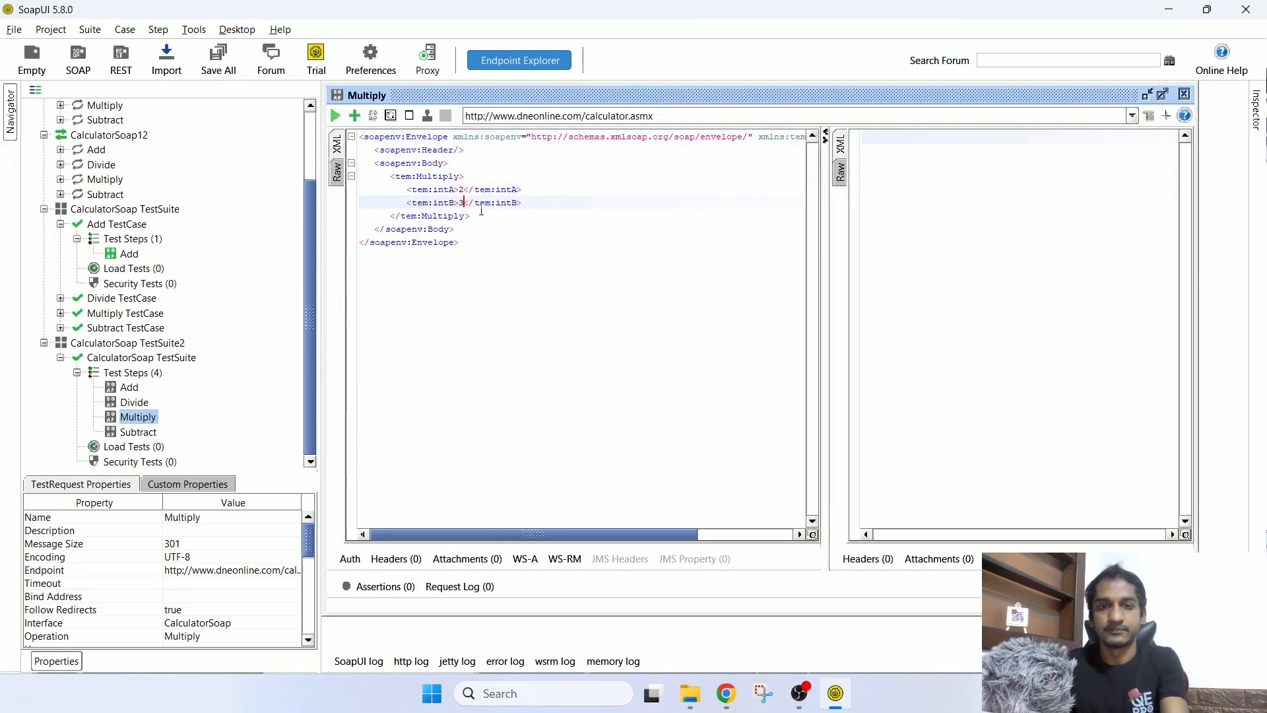
pyautogui.click(338, 116)
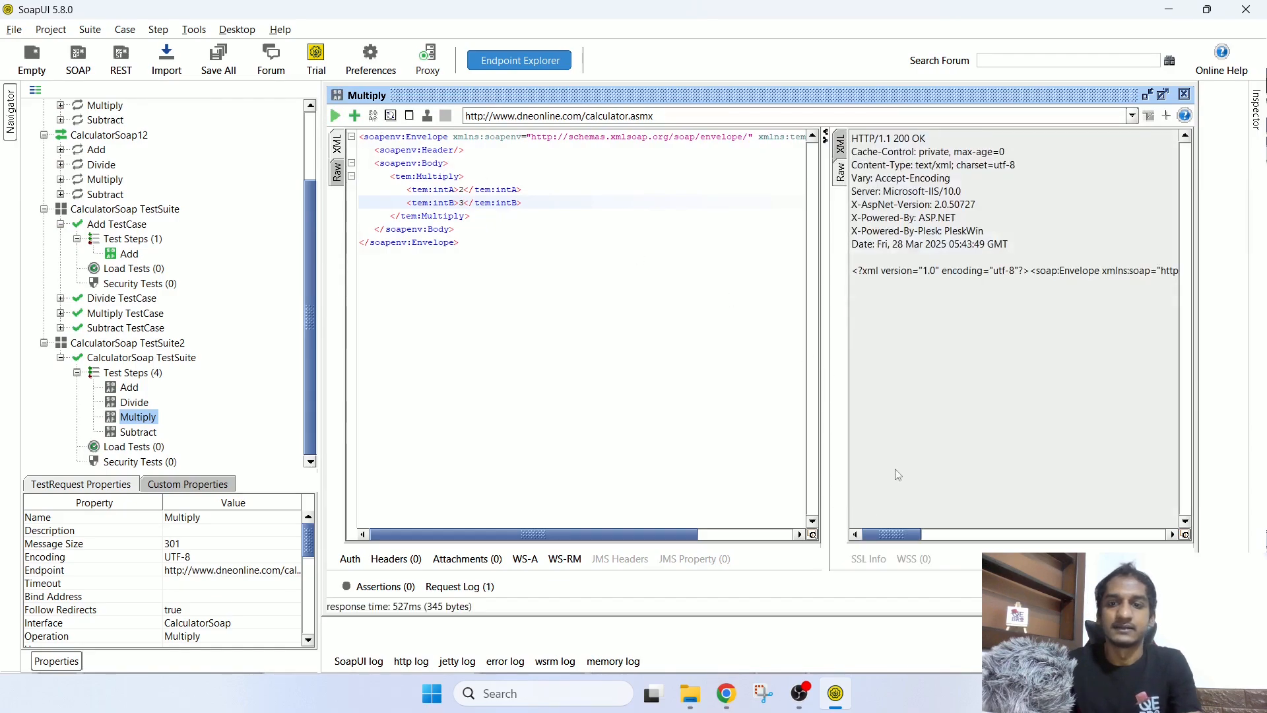
pyautogui.click(839, 143)
pyautogui.moveTo(811, 177); pyautogui.dragTo(837, 177)
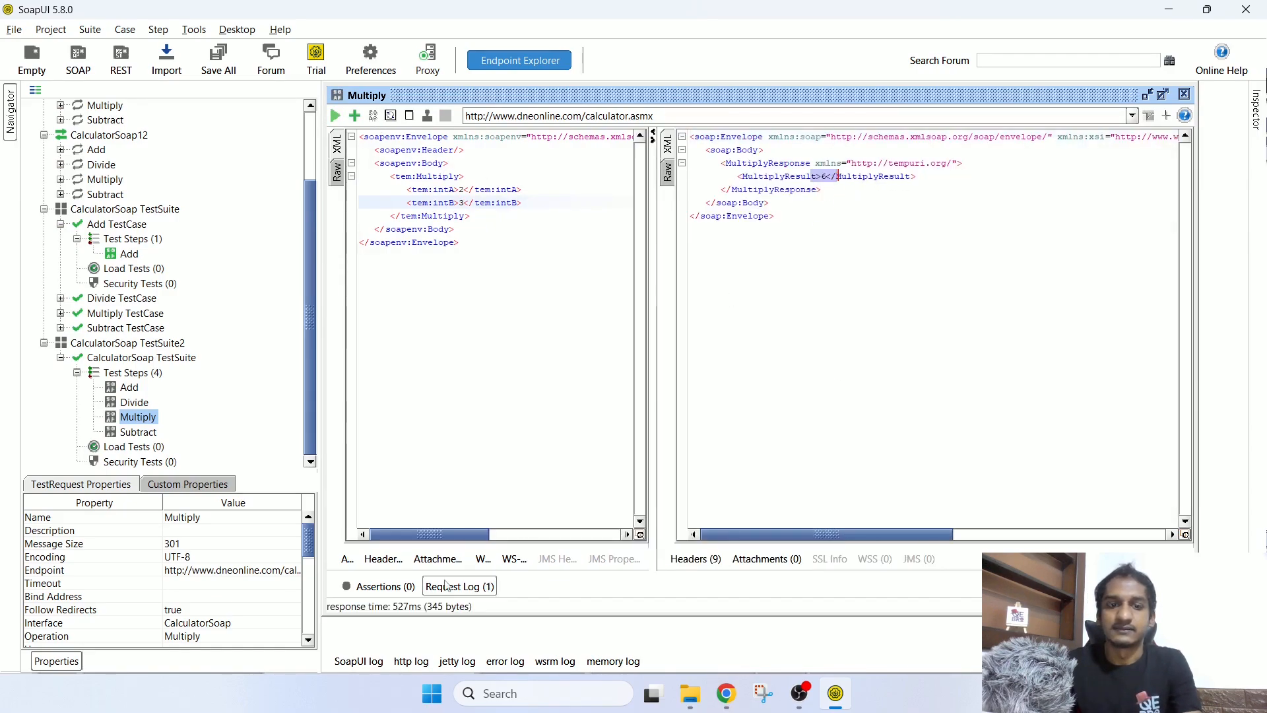
# Step: Add a Contains assertion with the content 6 to the Multiply test step and close its editor
pyautogui.click(361, 585)
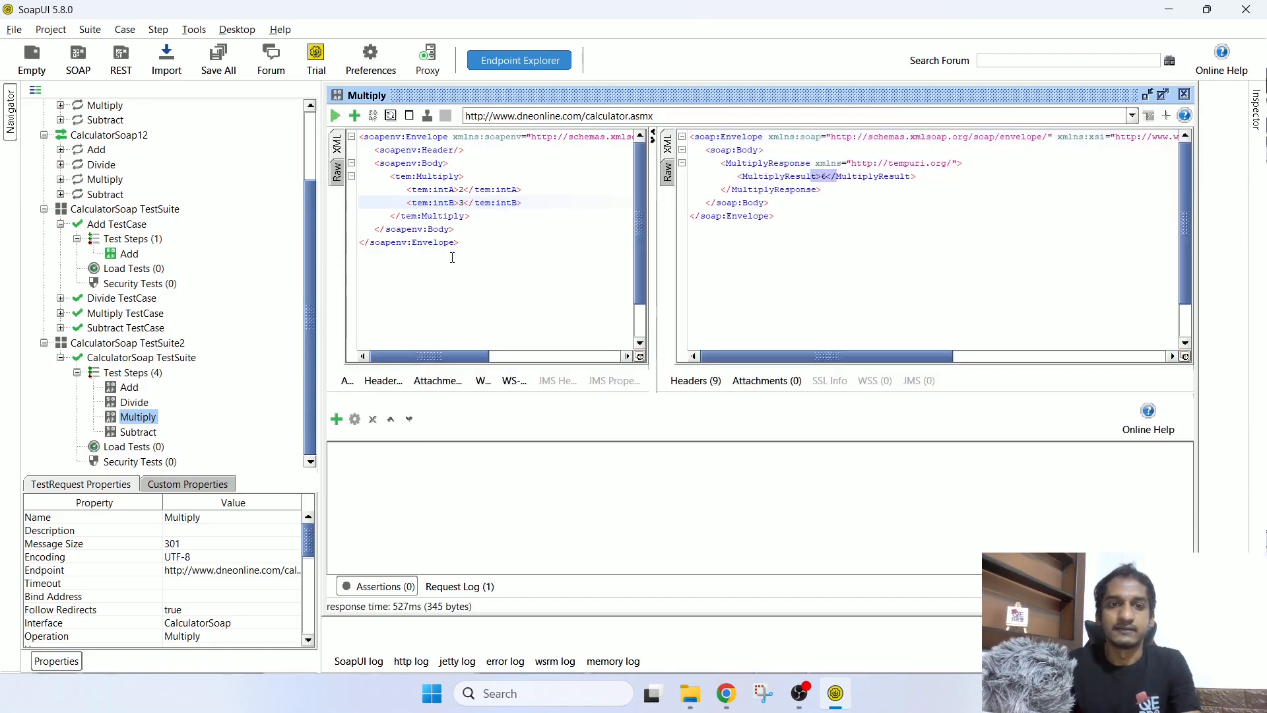
pyautogui.click(337, 419)
pyautogui.doubleClick(590, 274)
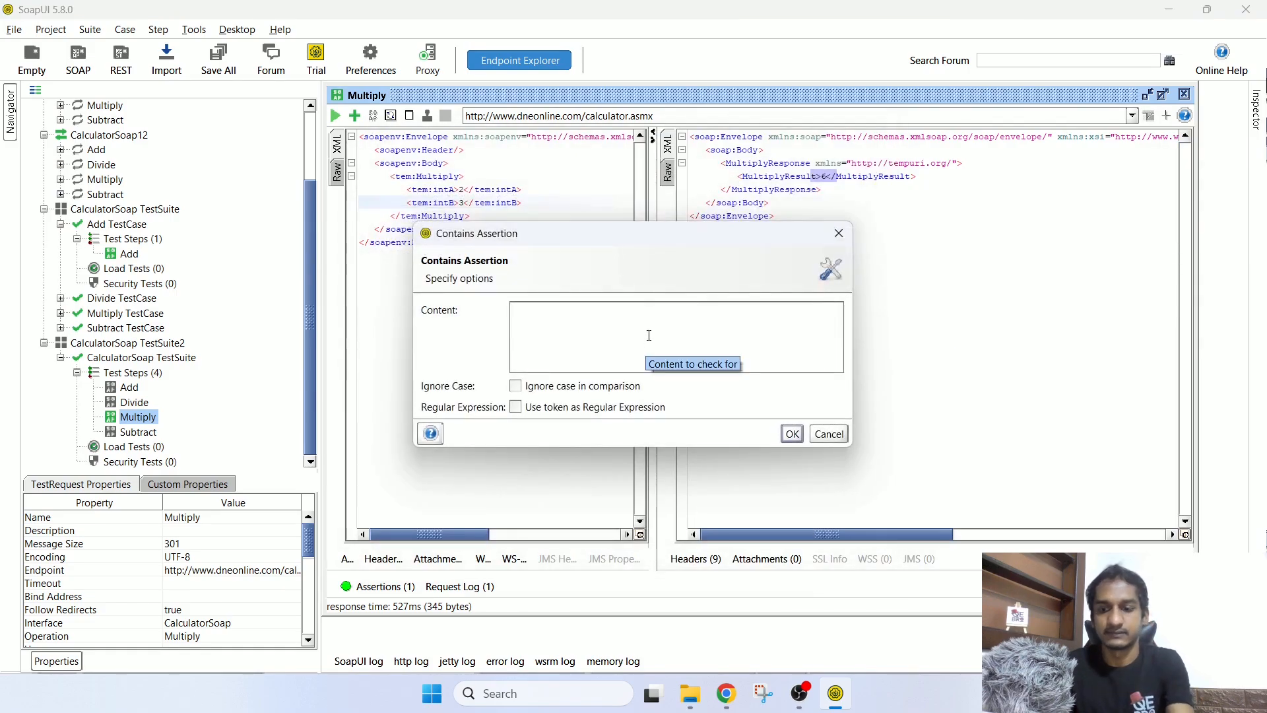
pyautogui.write('6')
pyautogui.click(793, 435)
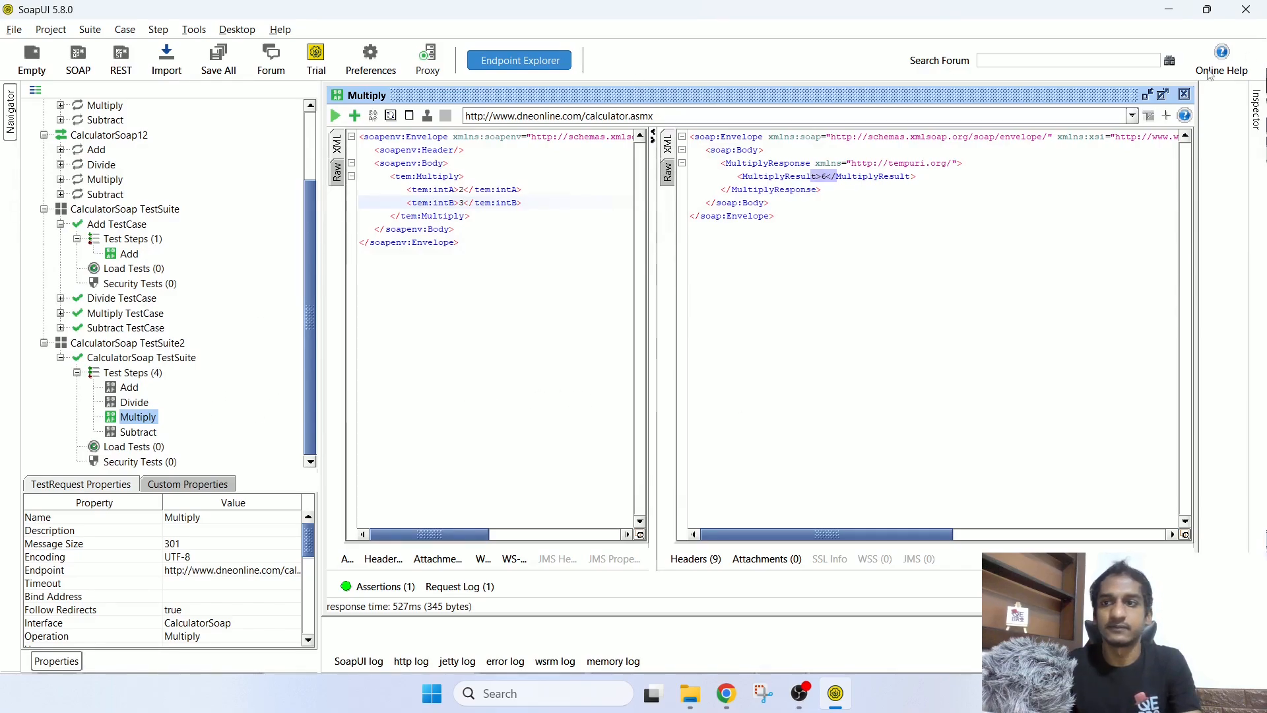
pyautogui.click(1185, 93)
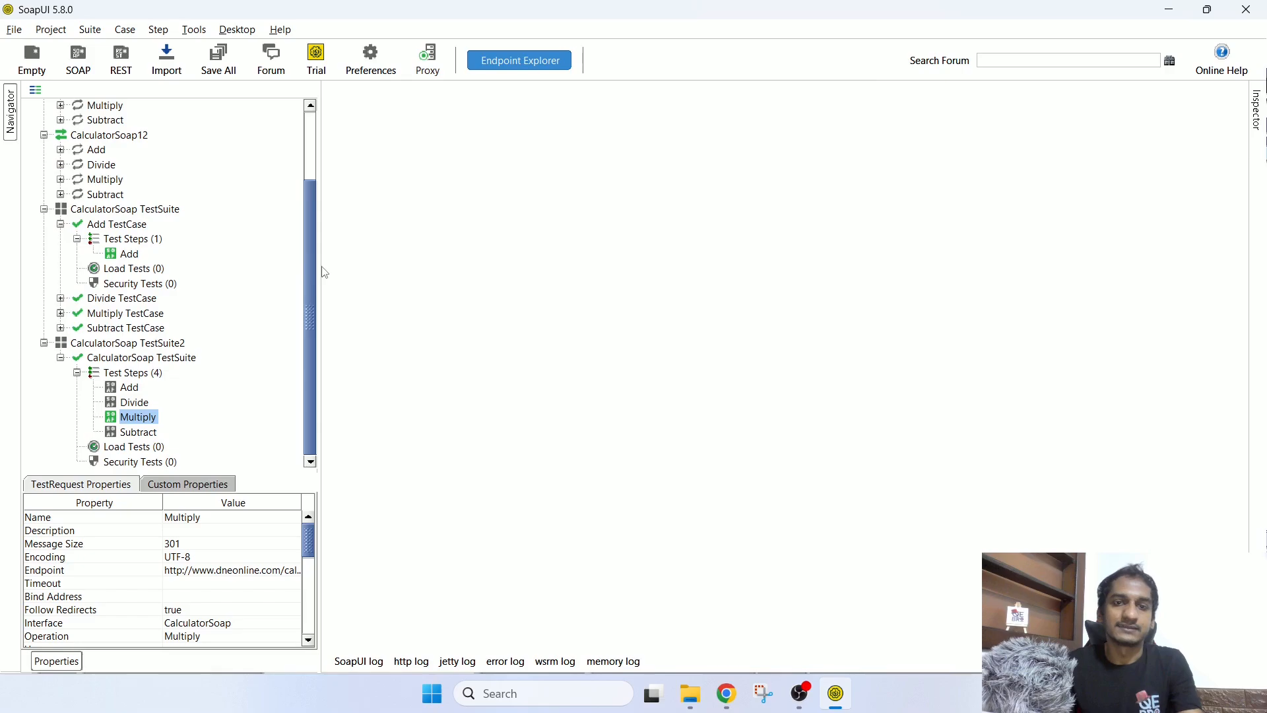
# Step: Widen the project tree, rerun the Multiply test step and check the status of its Contains assertion
pyautogui.moveTo(321, 266); pyautogui.dragTo(422, 267)
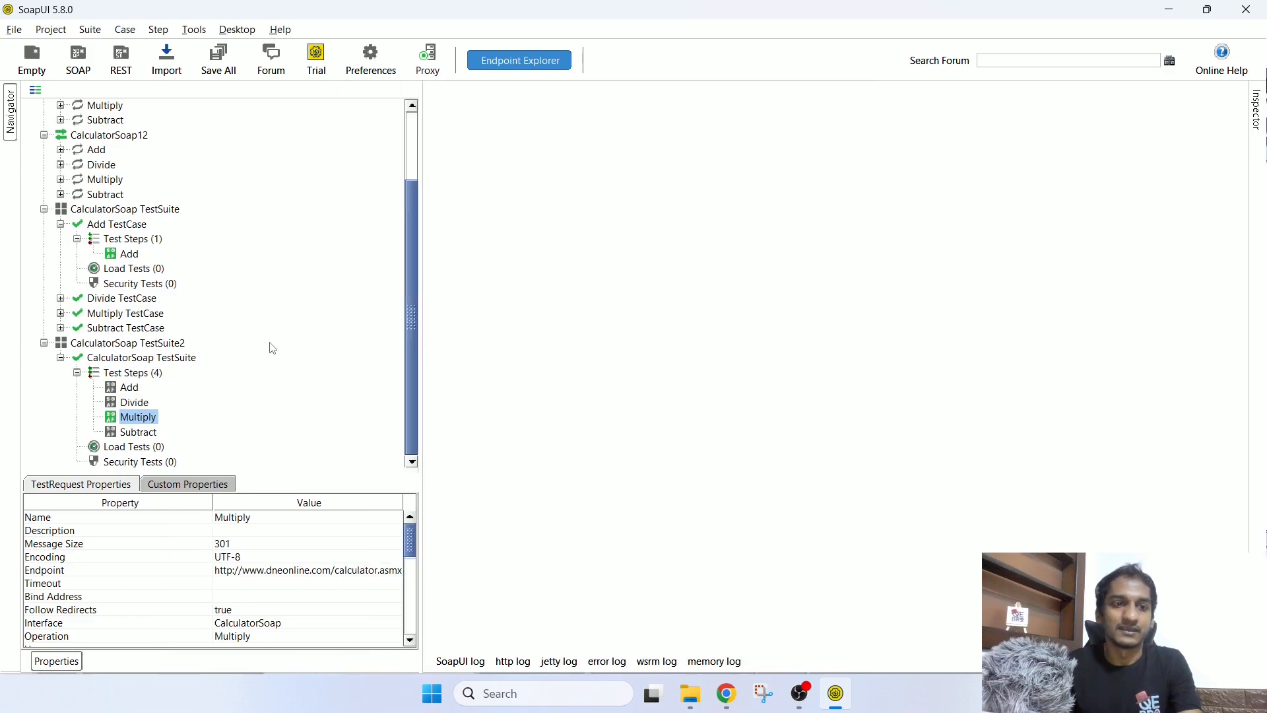
pyautogui.doubleClick(147, 423)
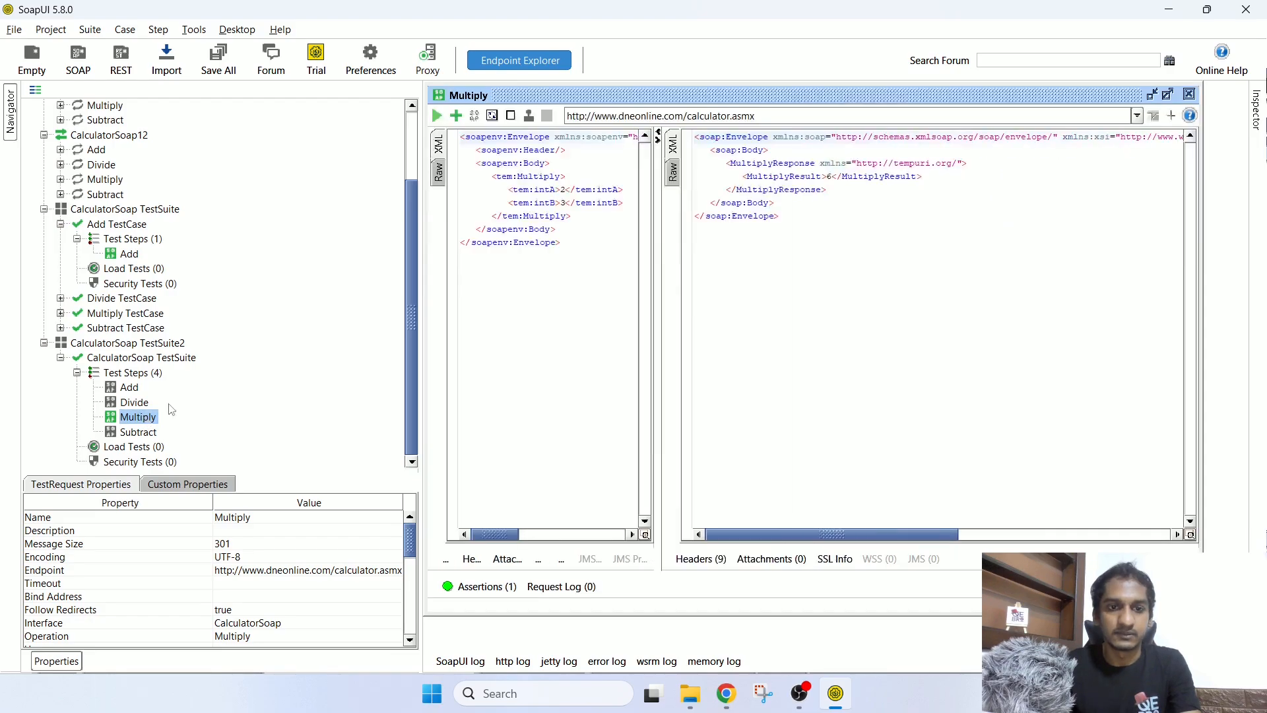
pyautogui.click(437, 116)
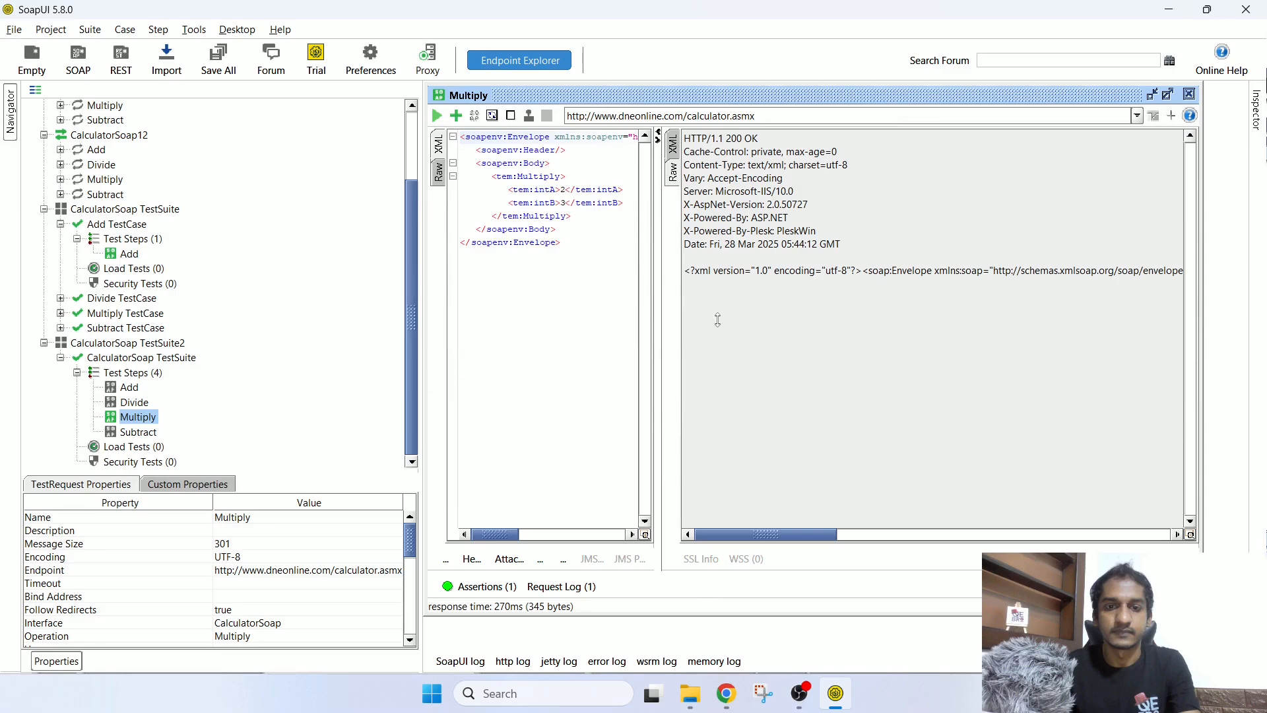
pyautogui.click(485, 587)
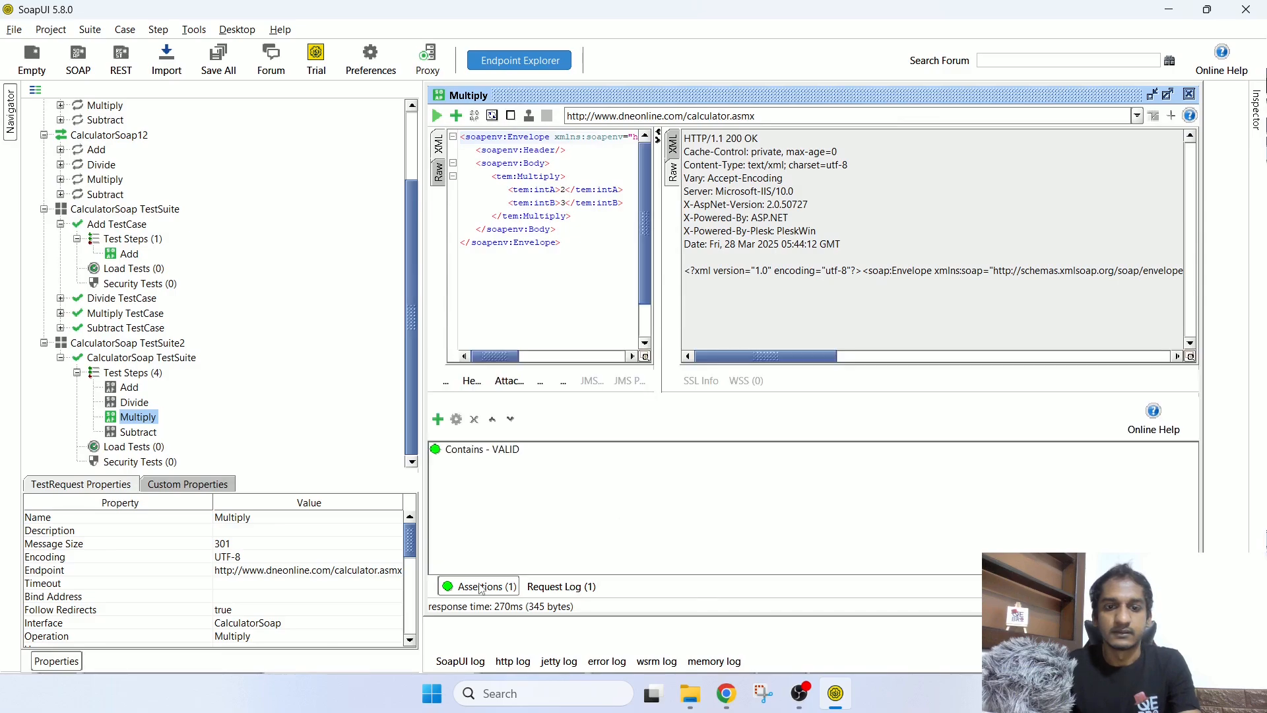
pyautogui.click(492, 452)
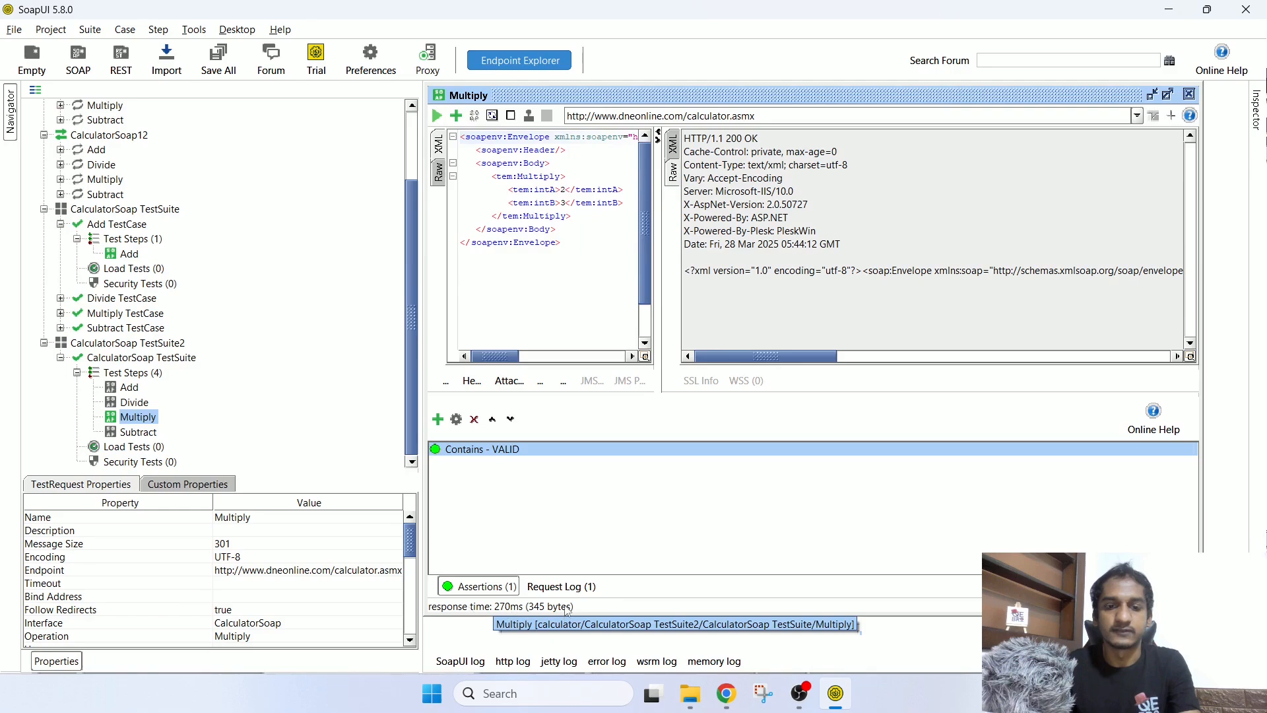
# Step: Review the Multiply step's request log, the http log and the SoapUI log, closing the Multiply editor when done
pyautogui.click(561, 586)
pyautogui.click(692, 412)
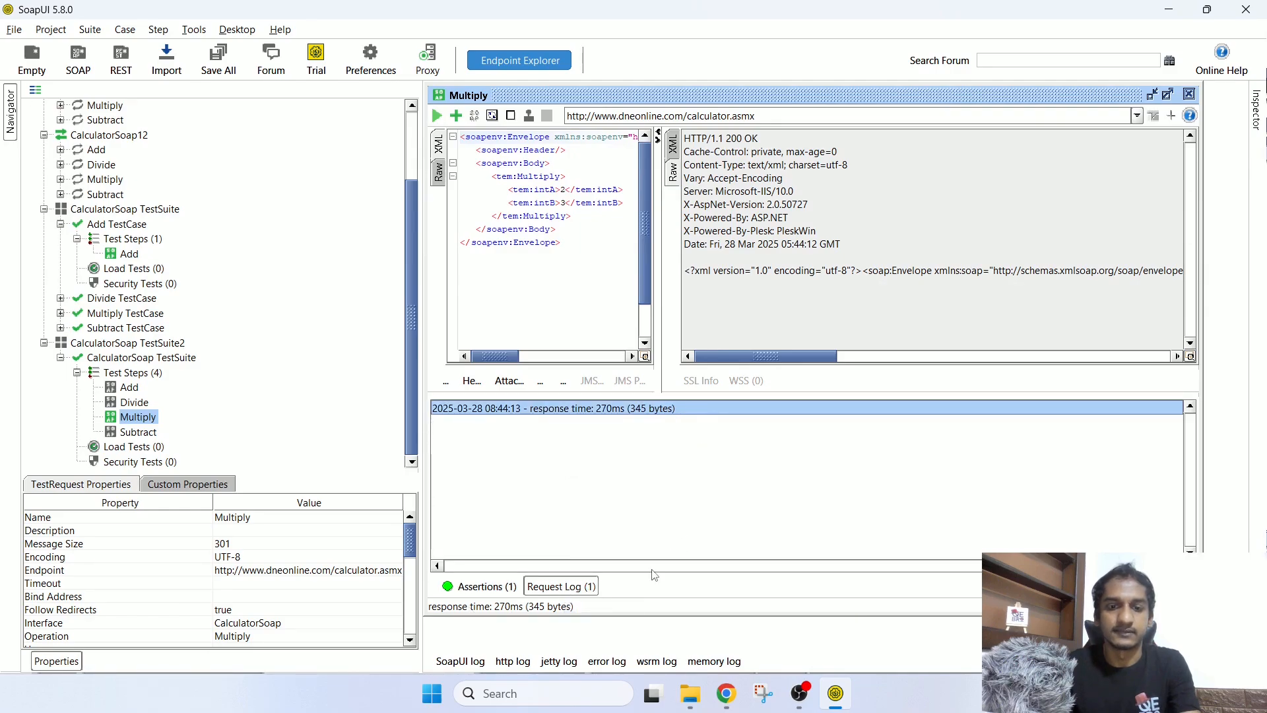
pyautogui.click(513, 660)
pyautogui.moveTo(570, 641); pyautogui.dragTo(495, 679)
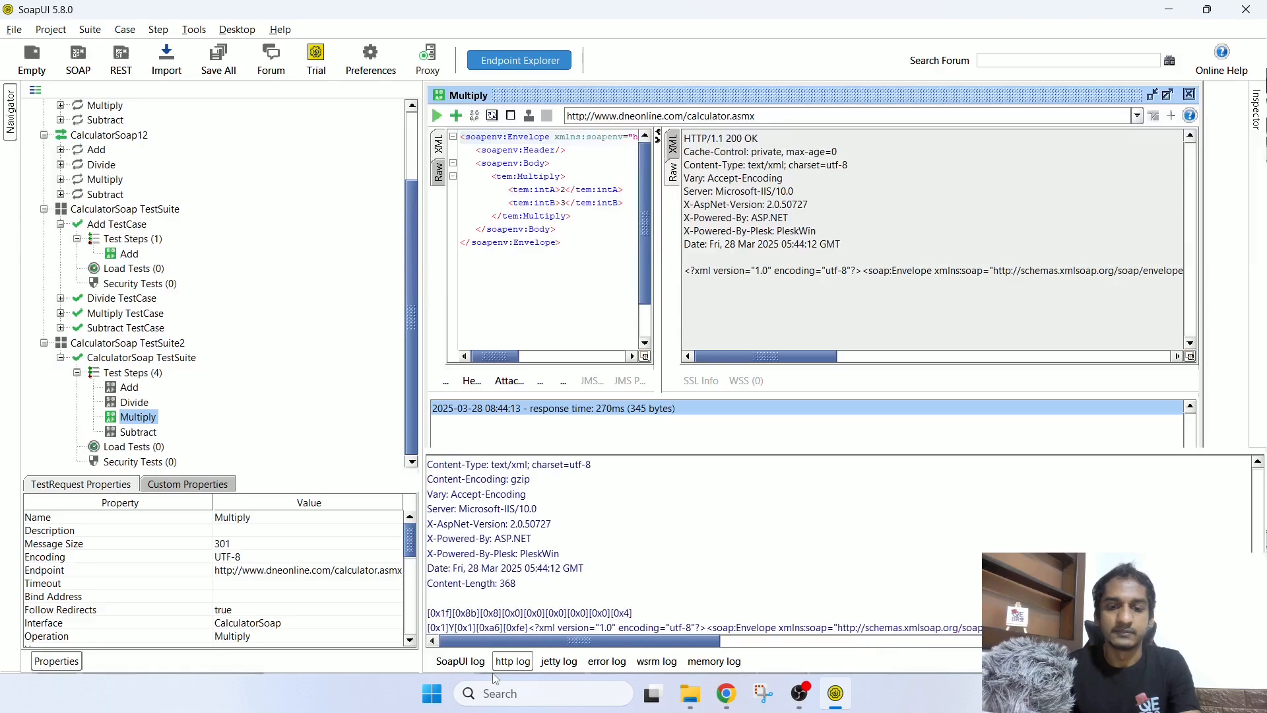
pyautogui.click(475, 665)
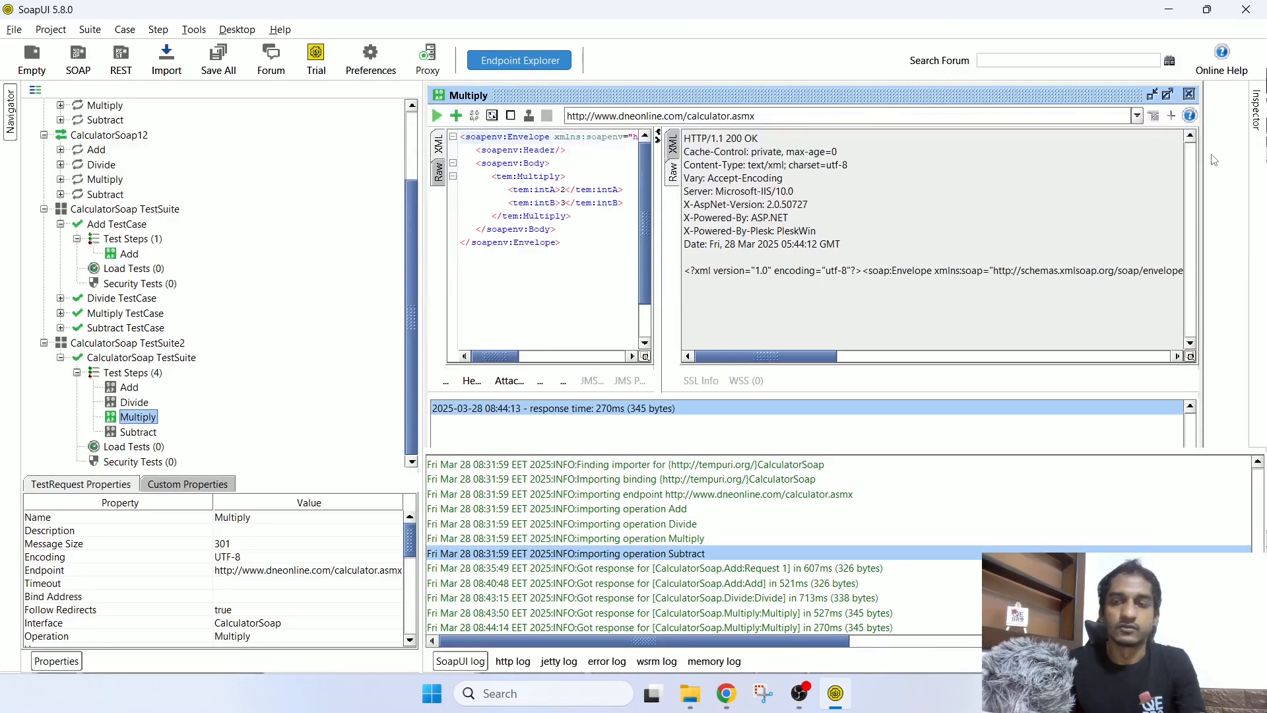
pyautogui.click(1190, 94)
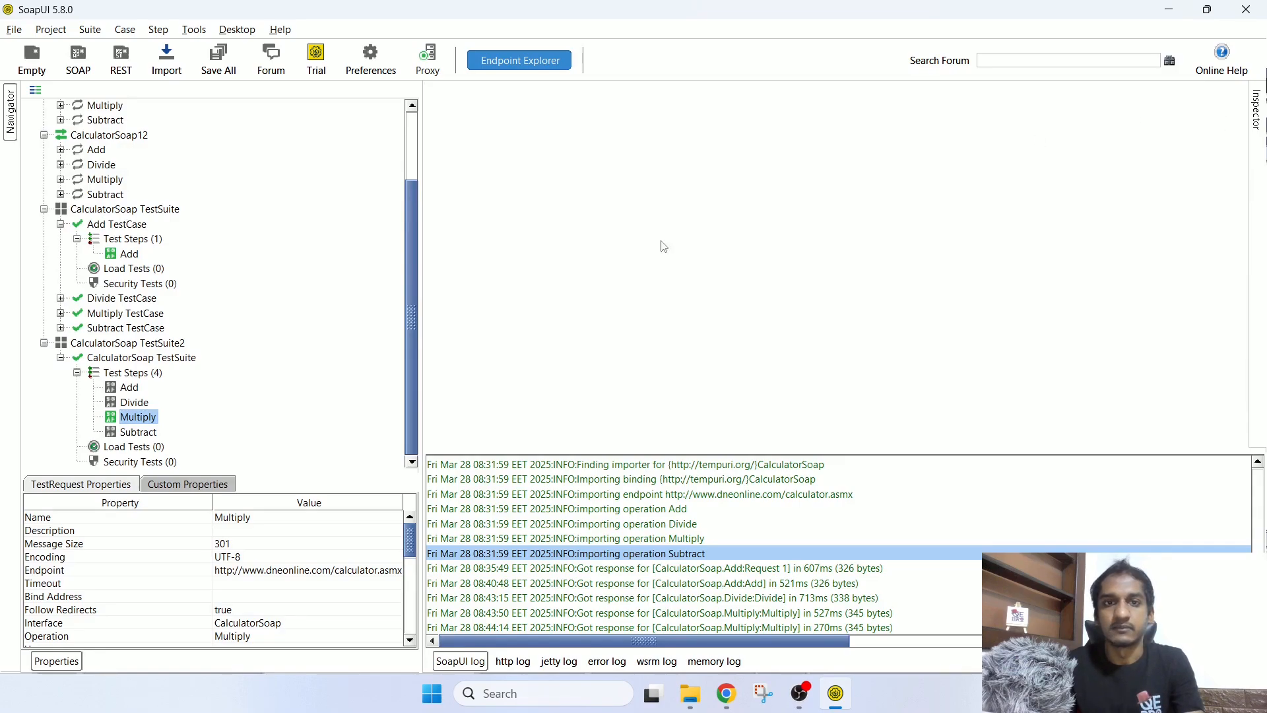
# Step: Open the CalculatorSoap TestSuite test case under CalculatorSoap TestSuite2 and run all its test steps
pyautogui.click(137, 431)
pyautogui.click(136, 403)
pyautogui.click(131, 388)
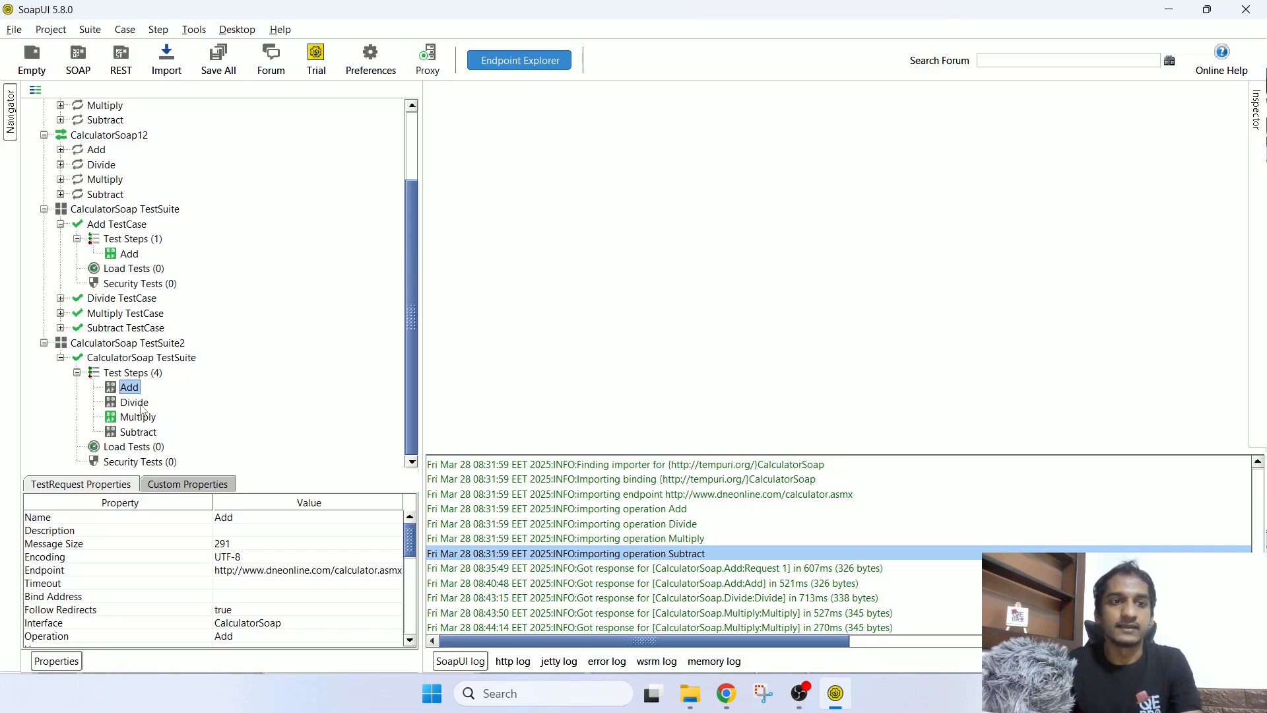
pyautogui.click(142, 374)
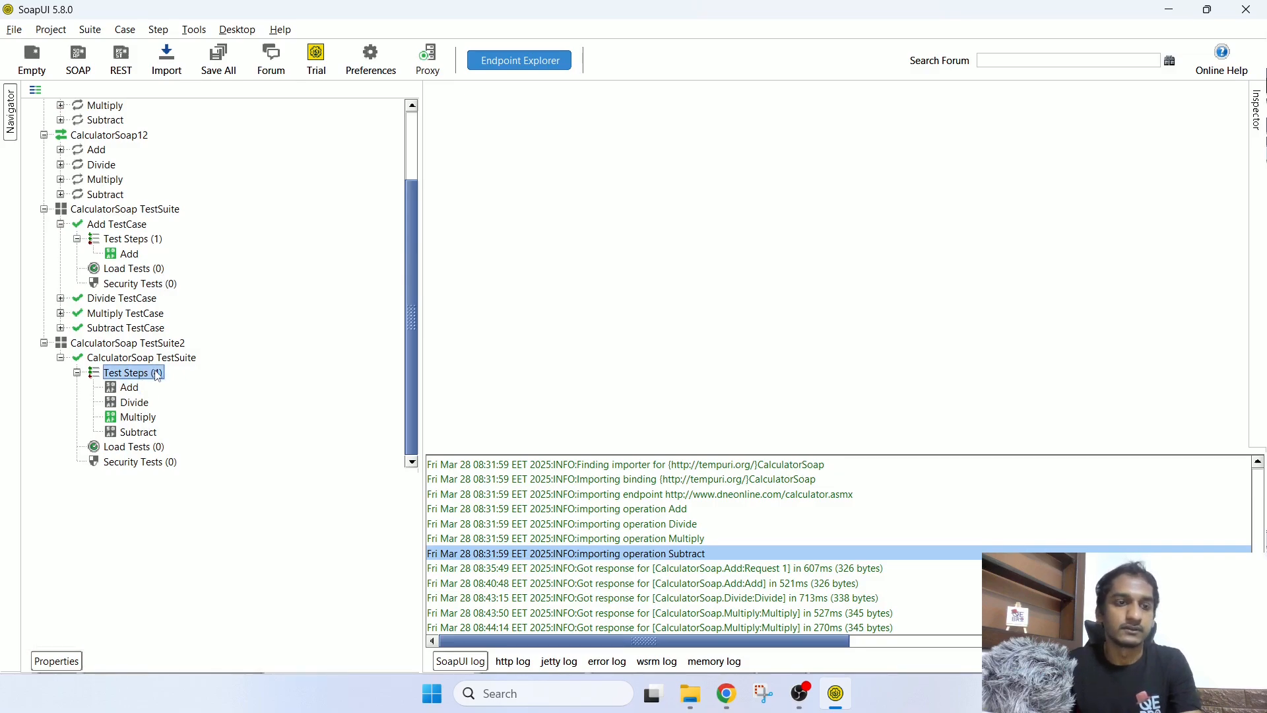
pyautogui.doubleClick(158, 374)
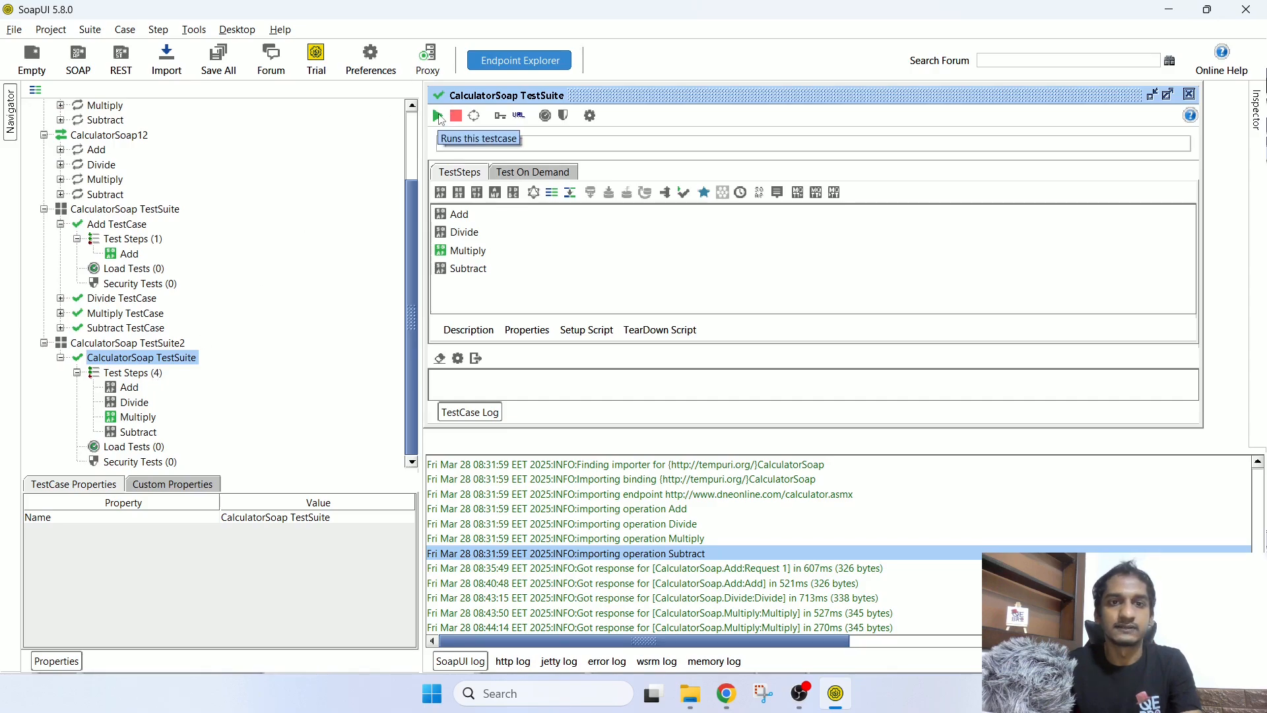
pyautogui.click(465, 214)
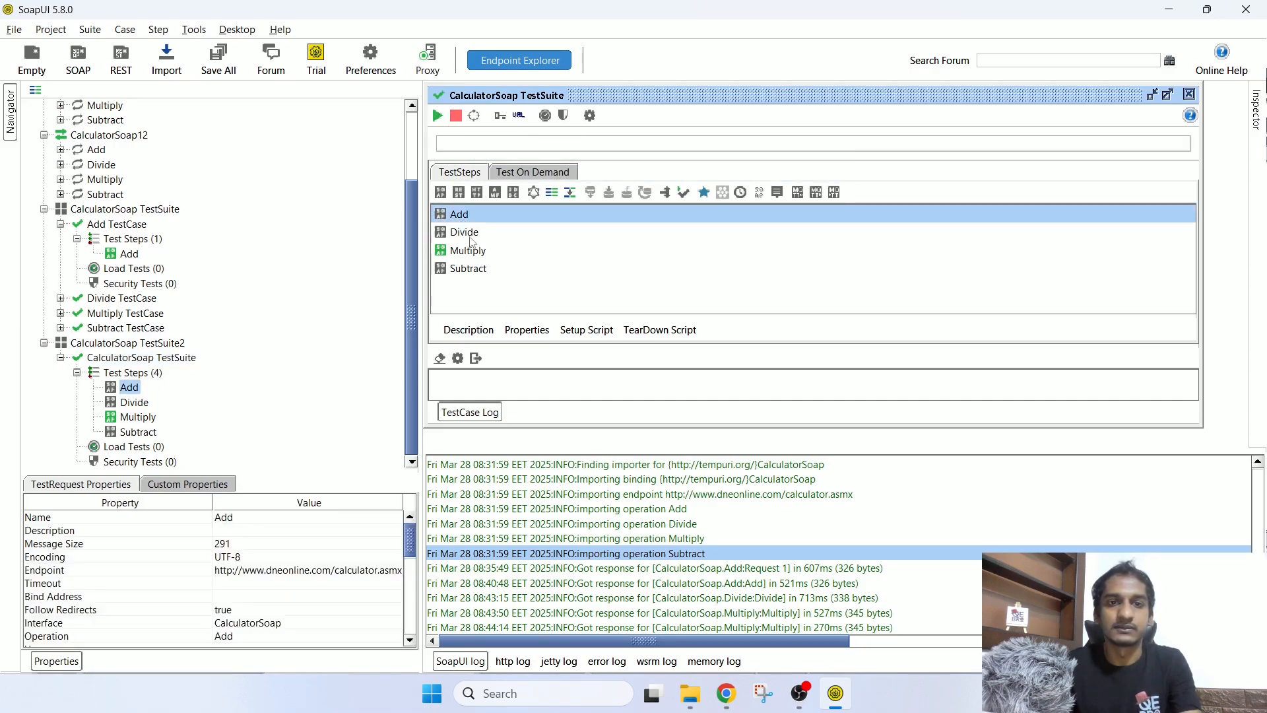
pyautogui.click(466, 232)
pyautogui.click(468, 268)
pyautogui.click(438, 116)
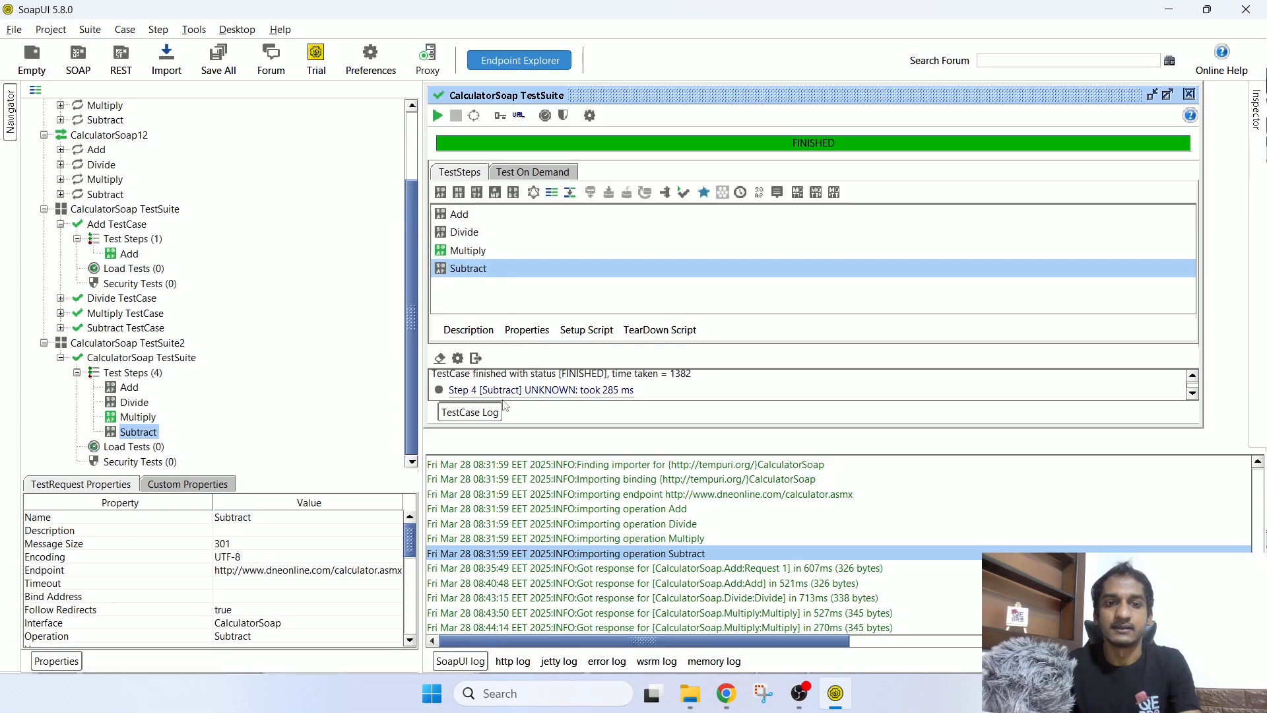
# Step: Enlarge the TestCase Log and examine the result logged for each test step
pyautogui.click(496, 417)
pyautogui.click(496, 411)
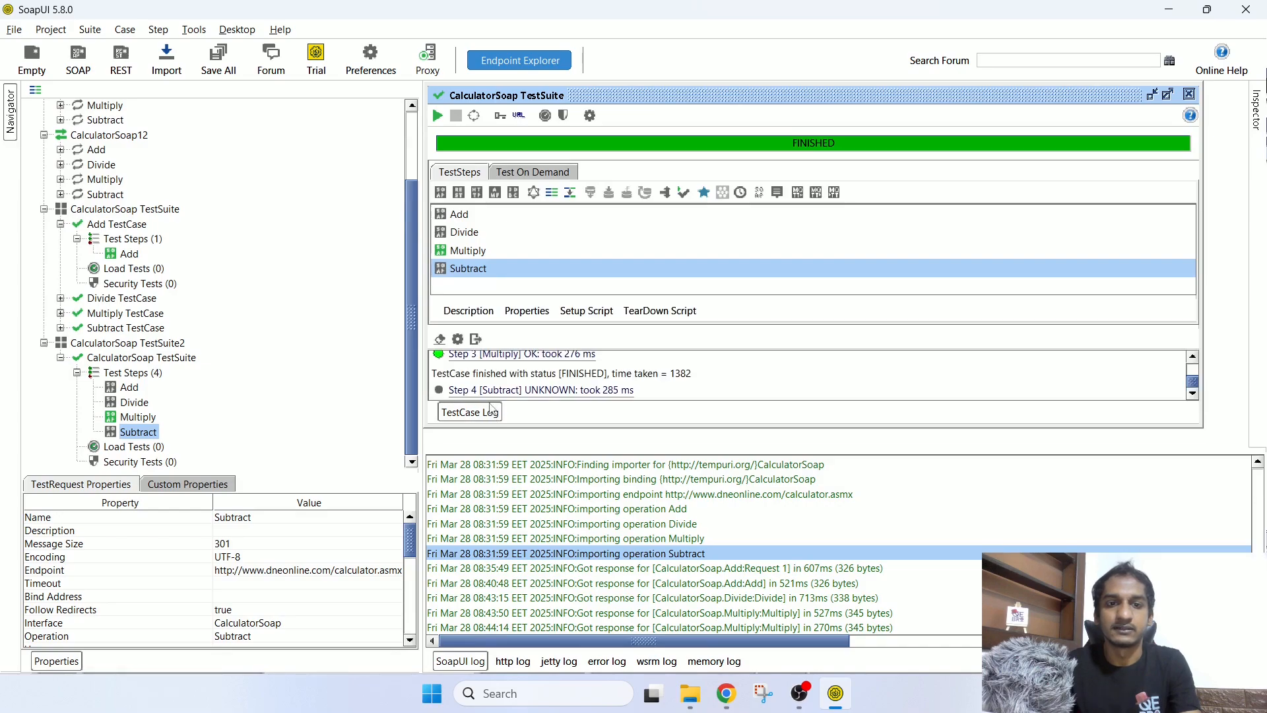
pyautogui.scroll(3, 491, 377)
pyautogui.scroll(-3, 490, 378)
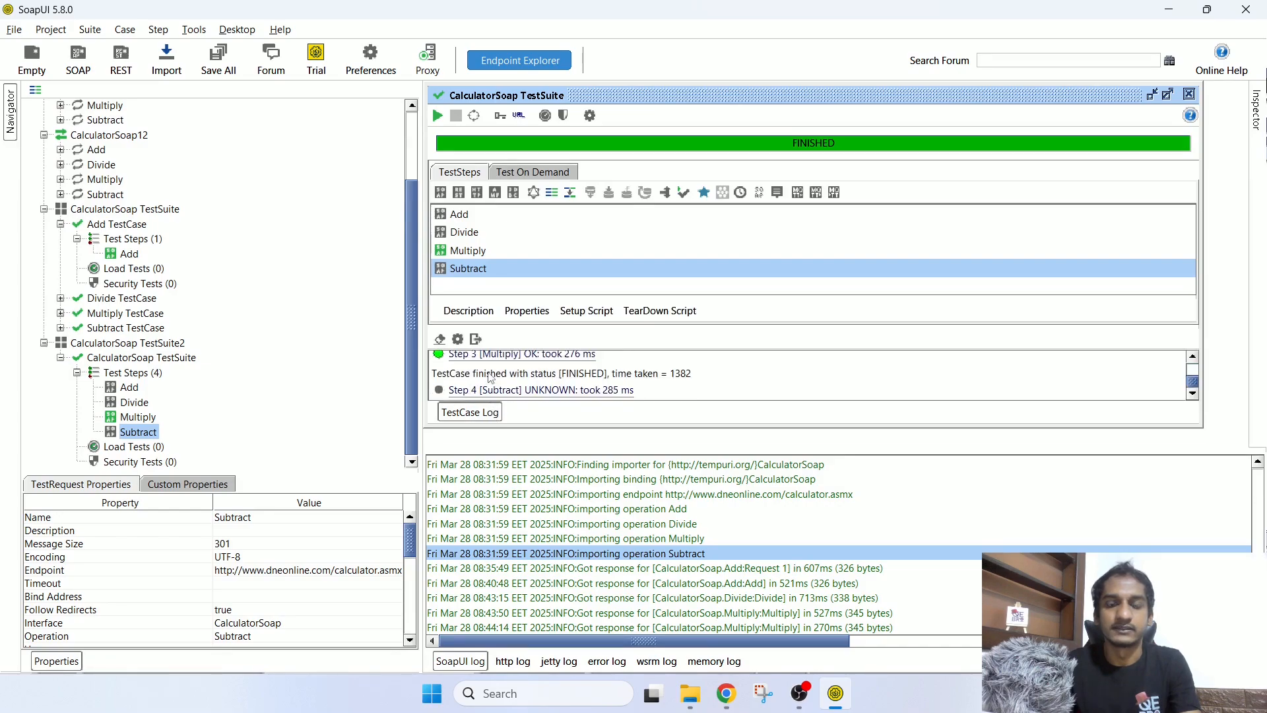
# Step: Close the test case editor, open CalculatorSoap TestSuite, and run all of its test cases
pyautogui.click(1190, 95)
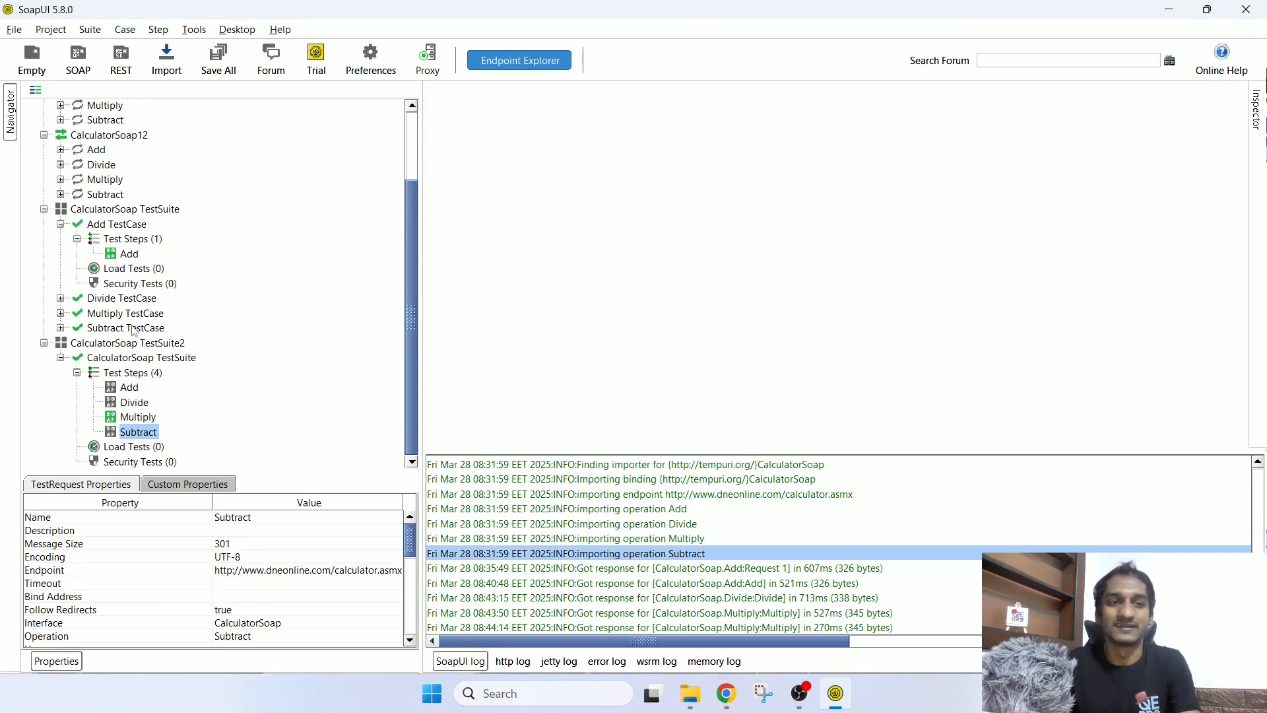
pyautogui.click(60, 224)
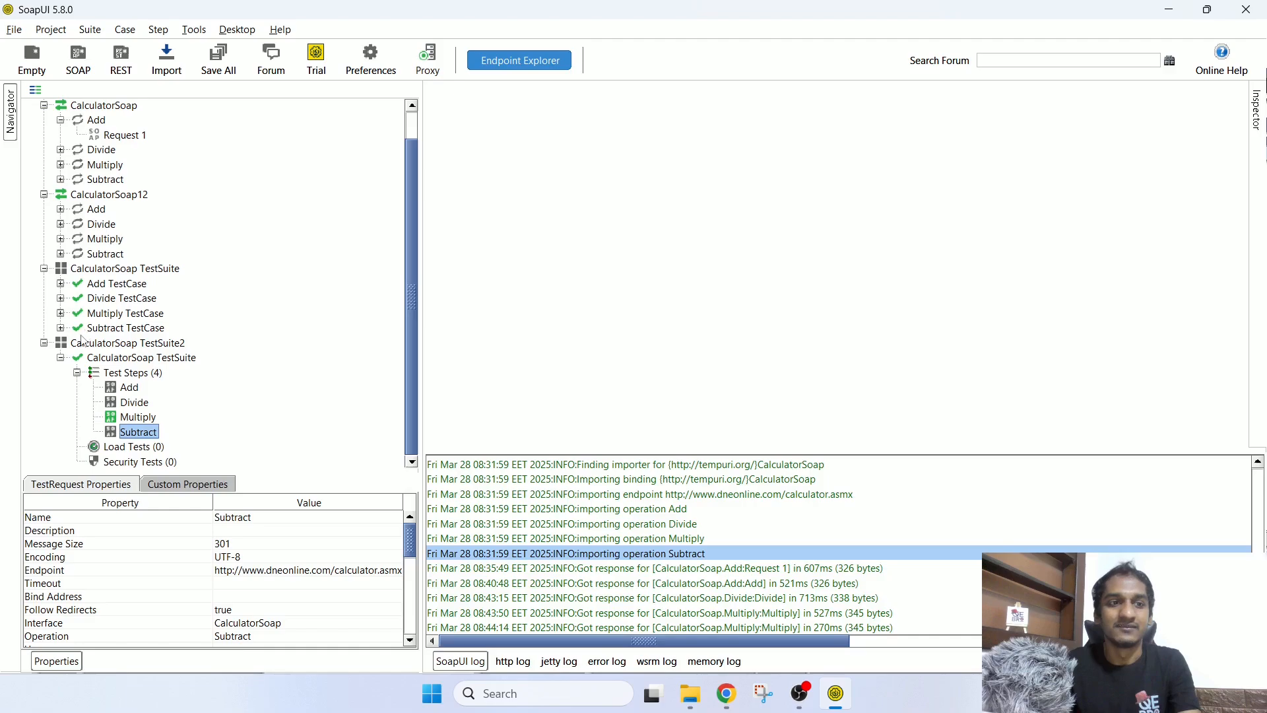
pyautogui.click(117, 269)
pyautogui.doubleClick(128, 270)
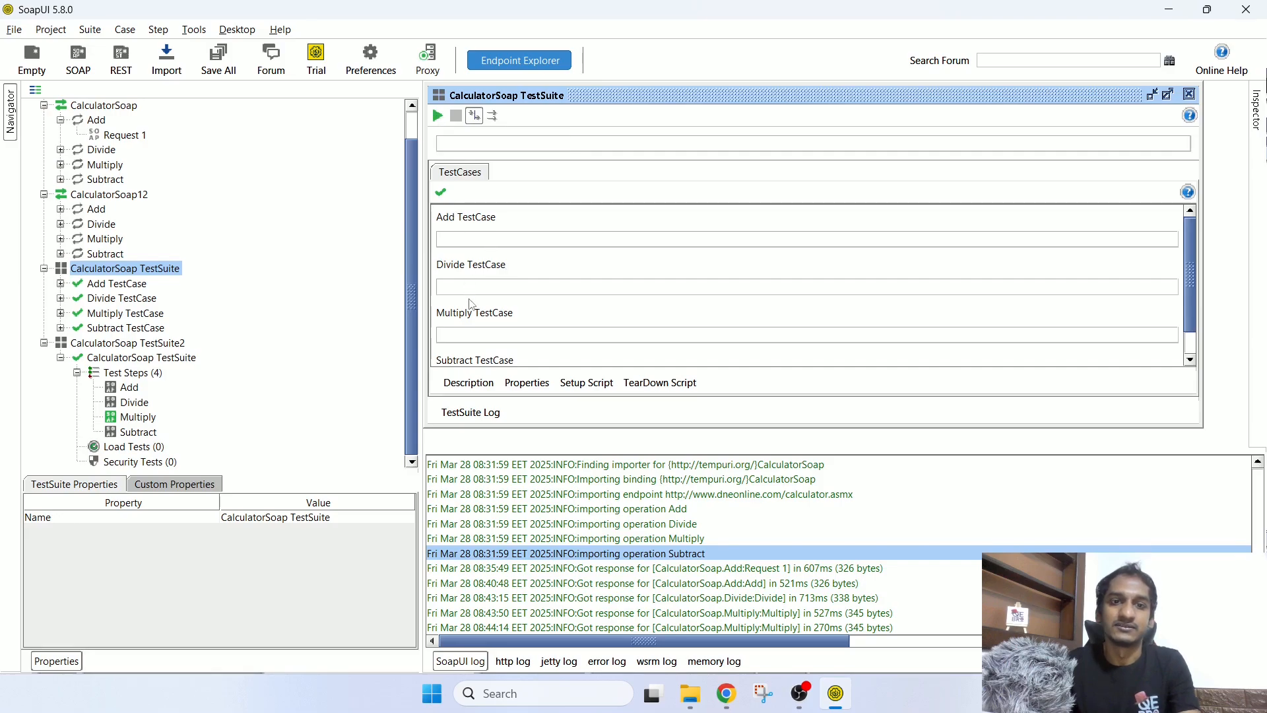
pyautogui.scroll(-5, 468, 344)
pyautogui.scroll(5, 492, 334)
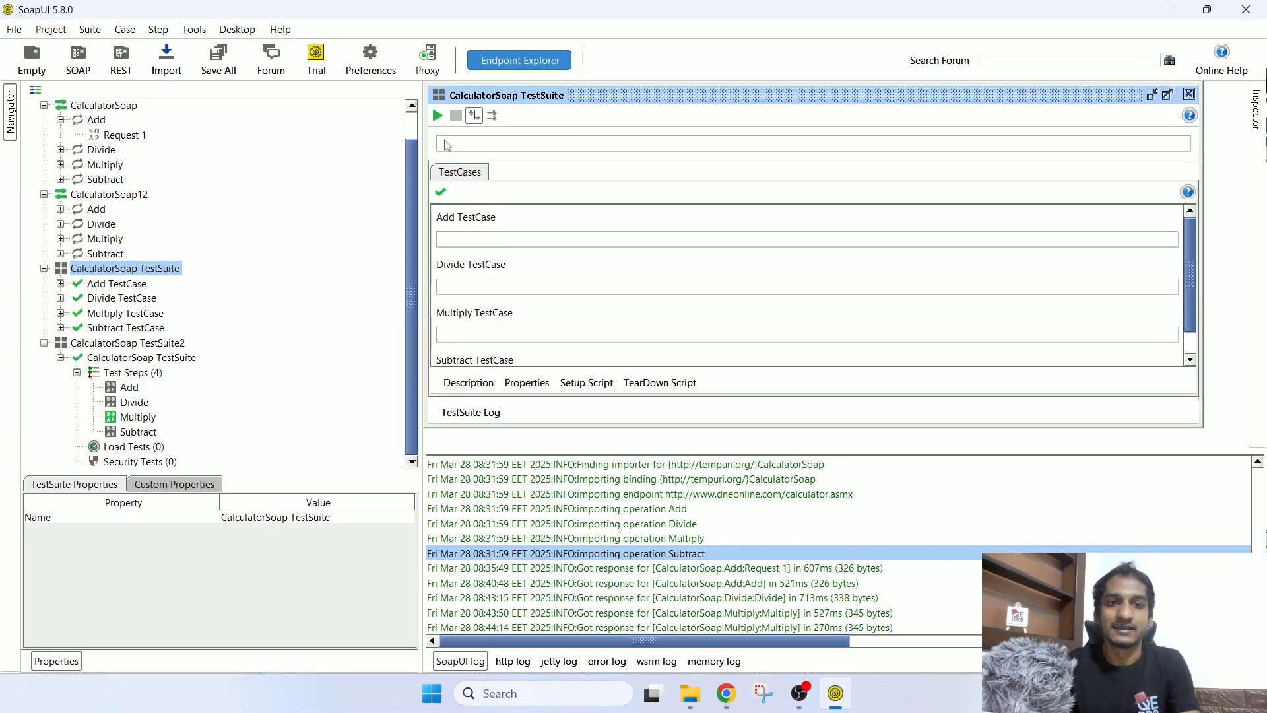
pyautogui.click(437, 116)
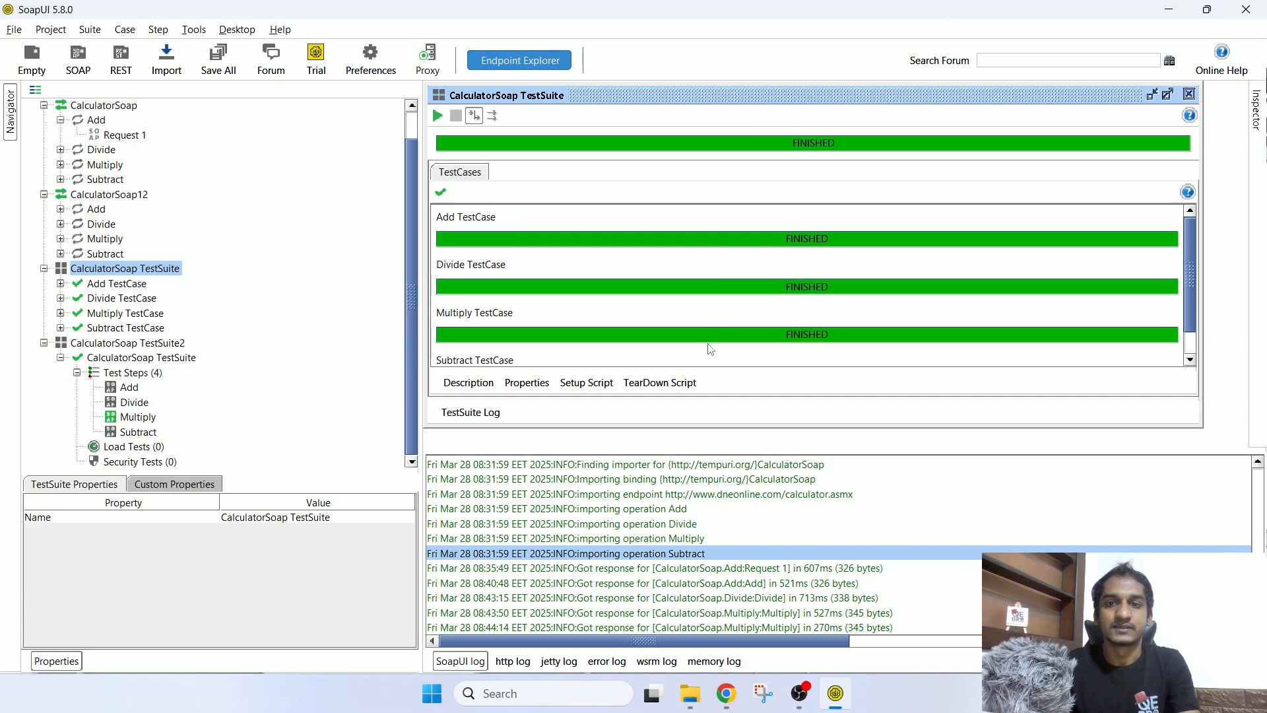
# Step: Check the run status of the Add, Divide, Multiply and Subtract test cases in the suite
pyautogui.scroll(-3, 660, 310)
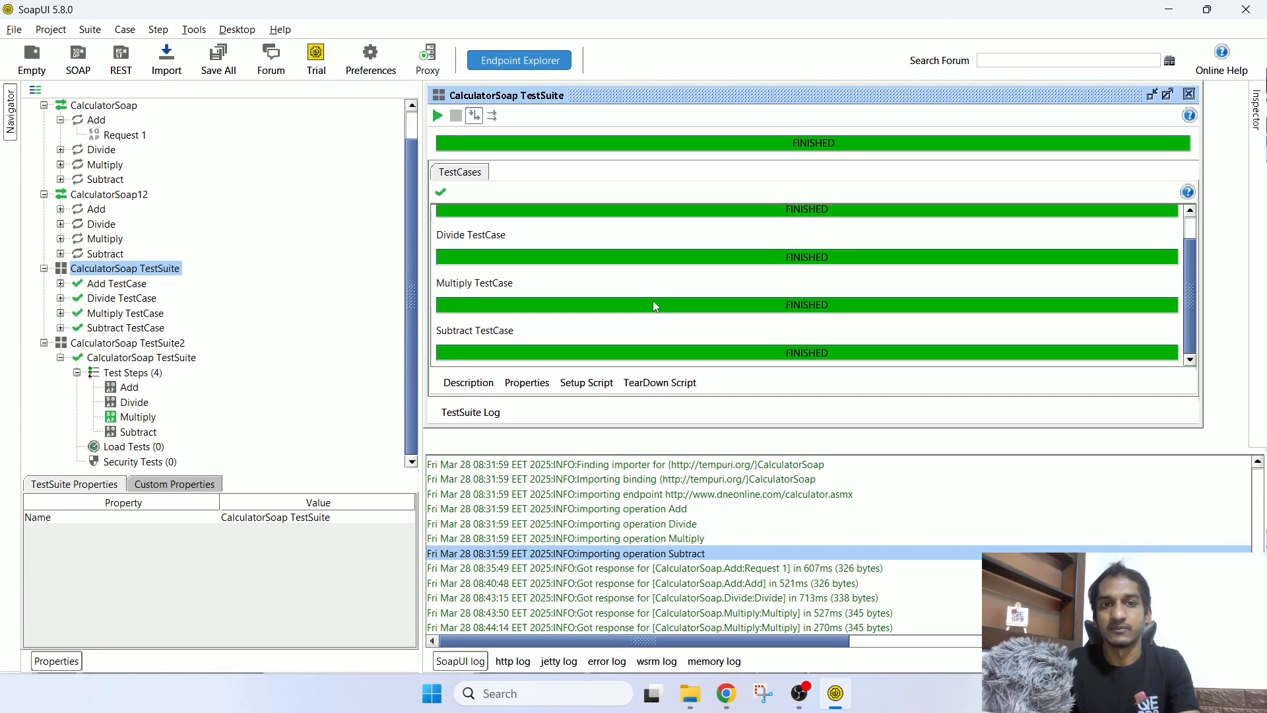
pyautogui.scroll(1, 673, 277)
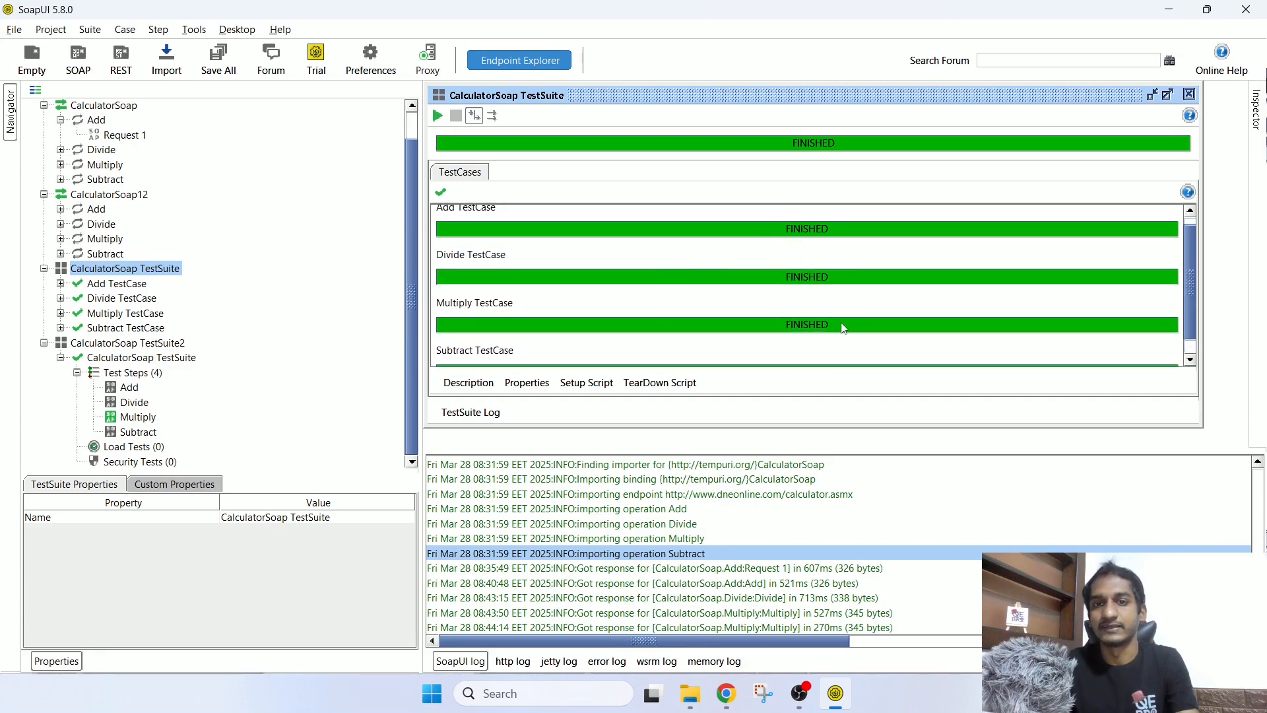
pyautogui.scroll(1, 841, 326)
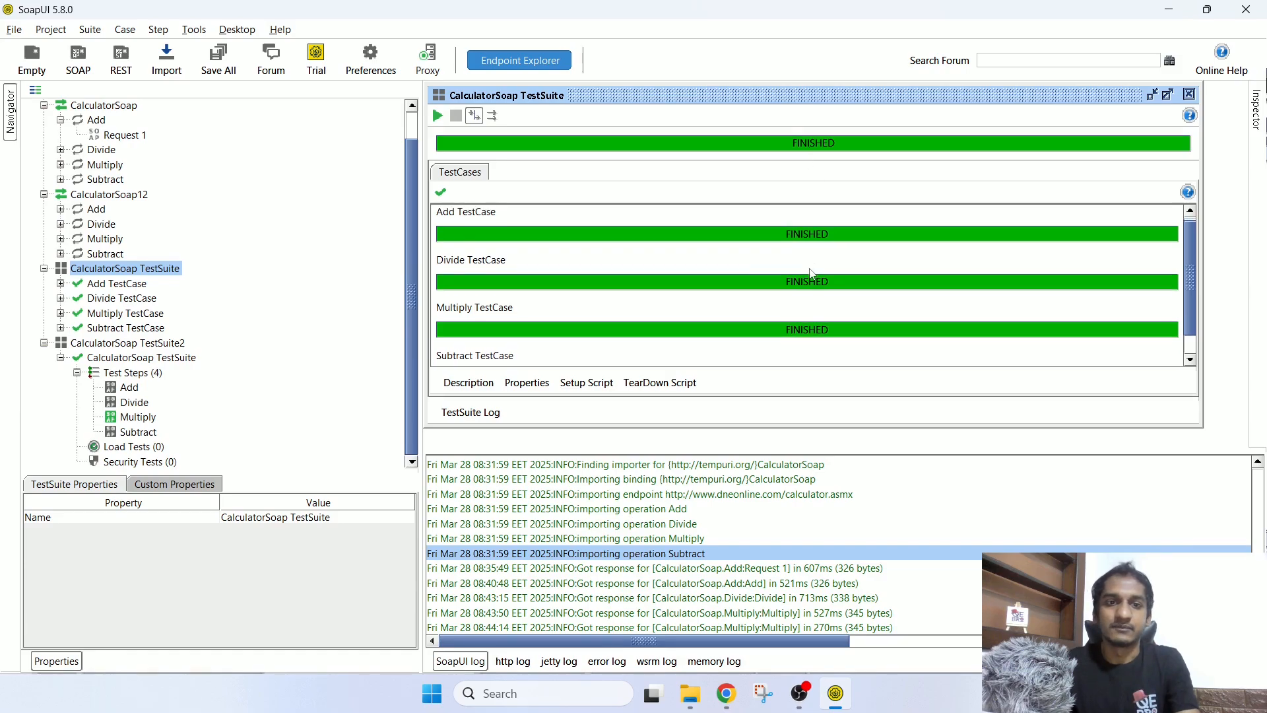
pyautogui.scroll(-1, 812, 273)
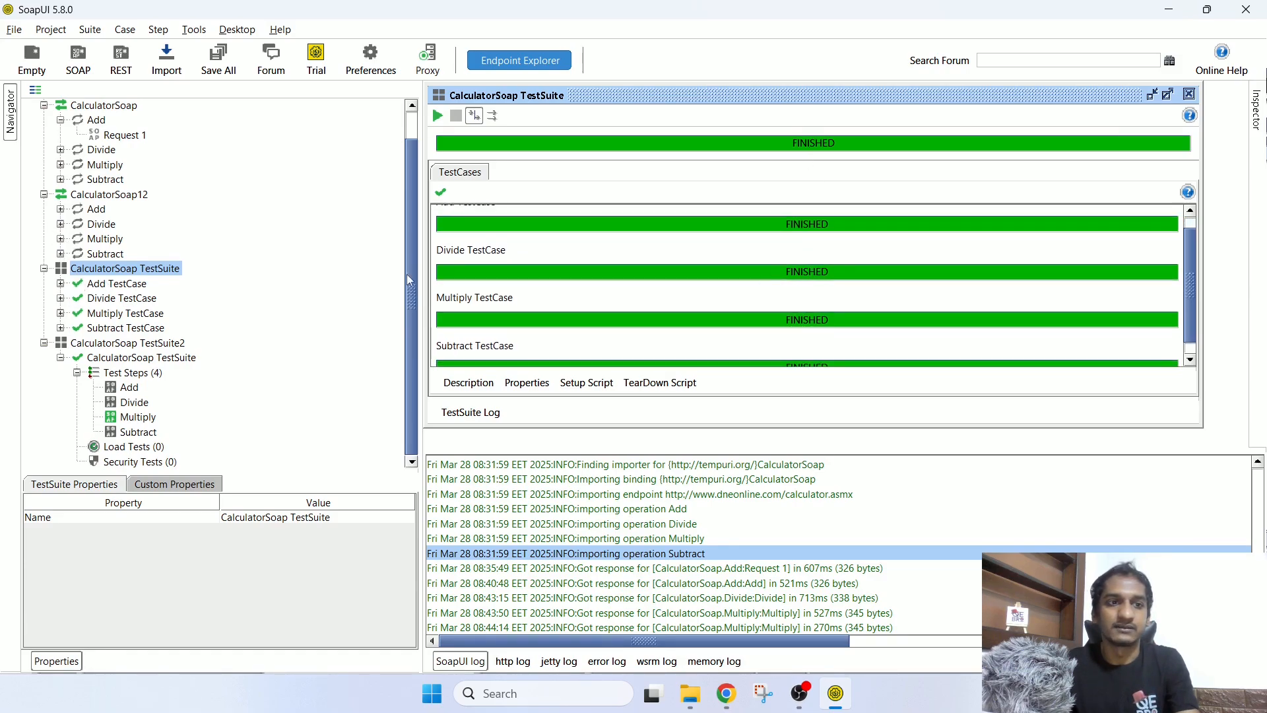
pyautogui.scroll(-1, 558, 291)
pyautogui.scroll(1, 561, 293)
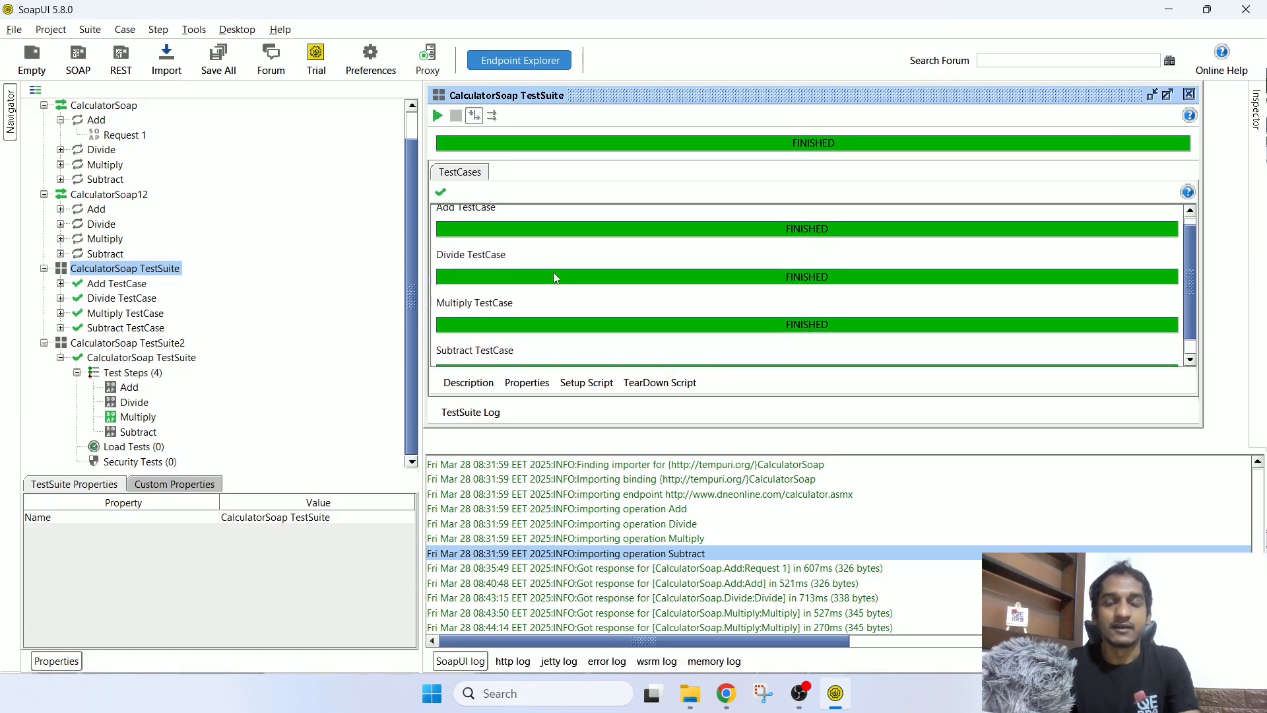
pyautogui.scroll(1, 554, 272)
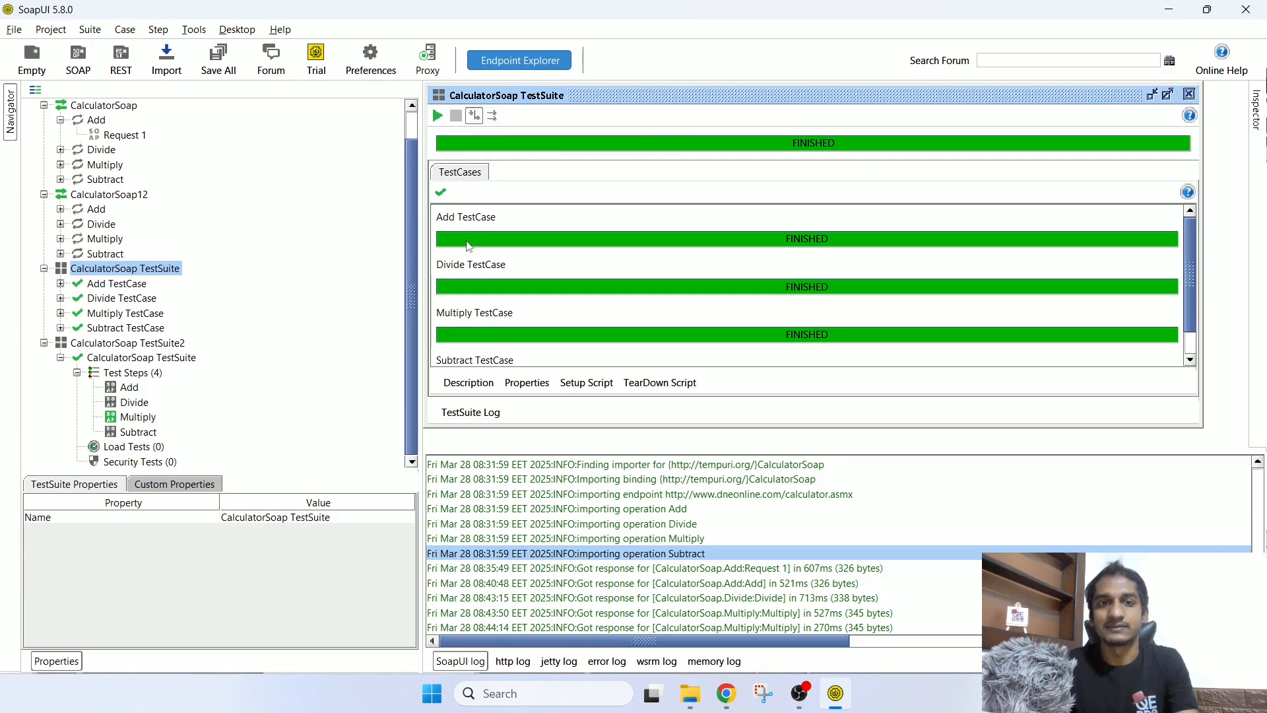
pyautogui.scroll(-1, 476, 299)
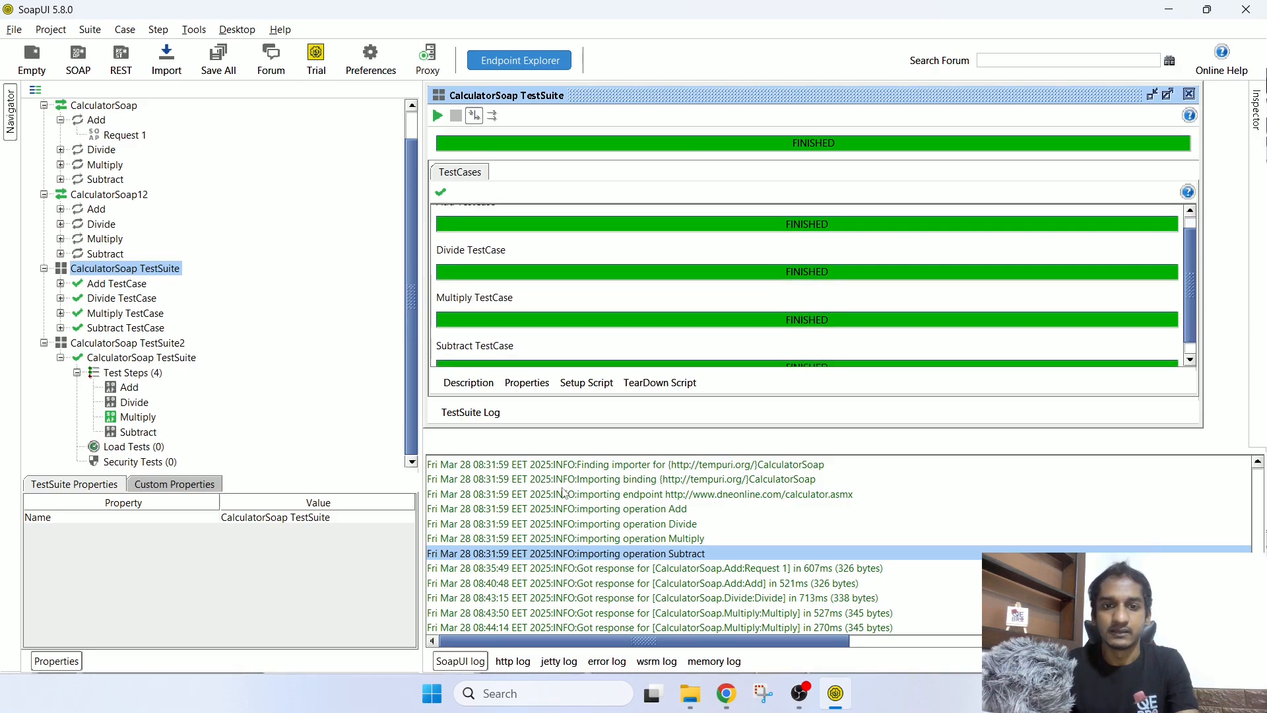
# Step: Hide the SoapUI log, enlarge the test suite window to fit all four test cases, and rerun the suite
pyautogui.click(469, 668)
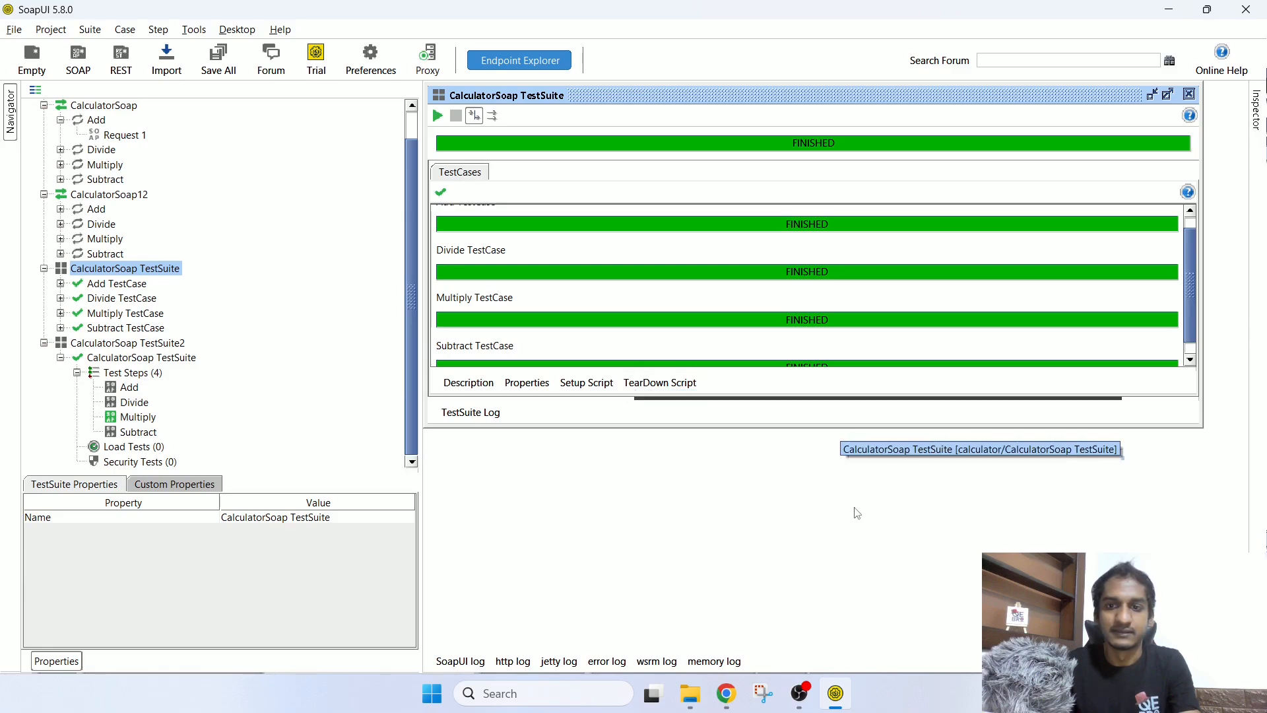
pyautogui.moveTo(772, 430); pyautogui.dragTo(781, 570)
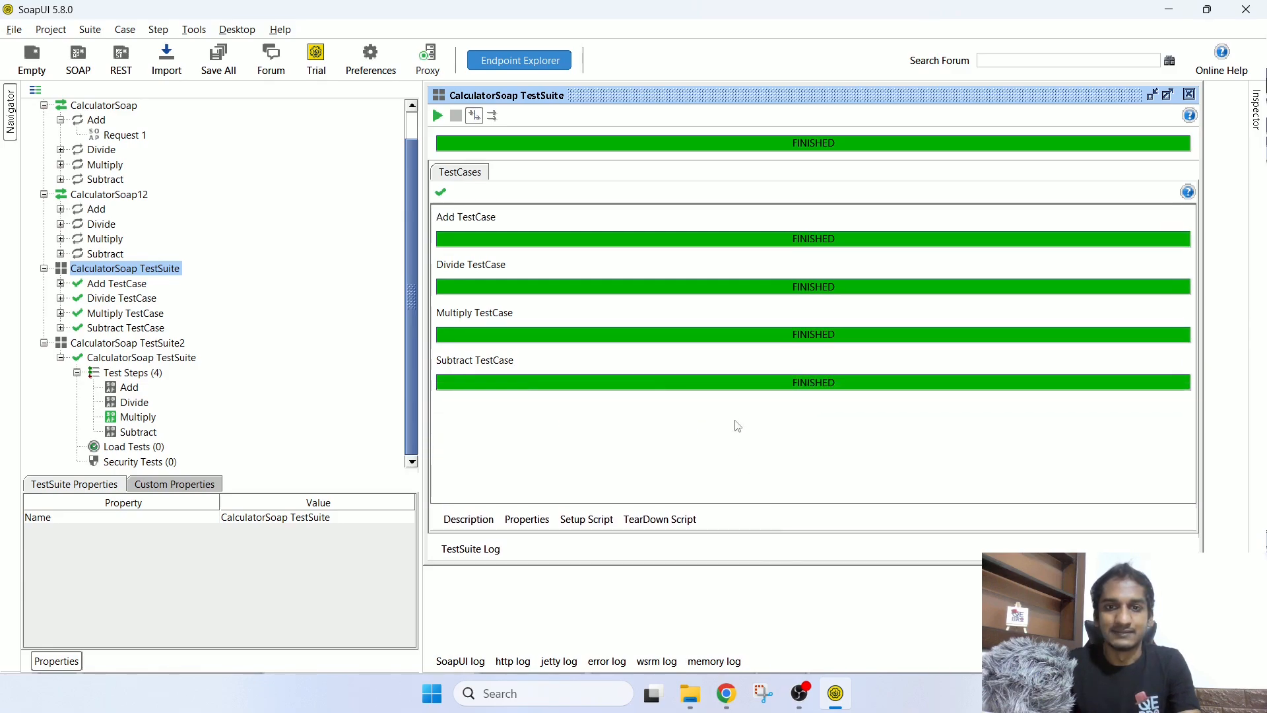
pyautogui.click(437, 116)
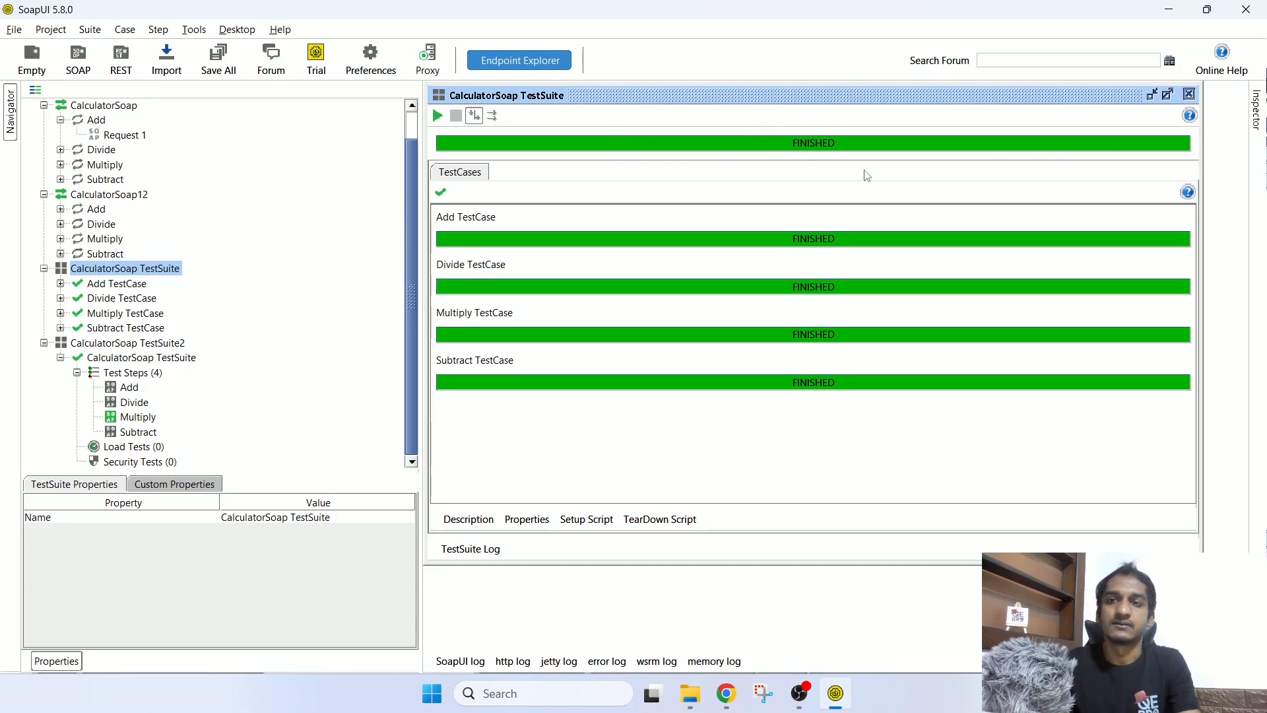
# Step: Switch CalculatorSoap TestSuite to running its test cases in parallel and run it twice
pyautogui.click(492, 117)
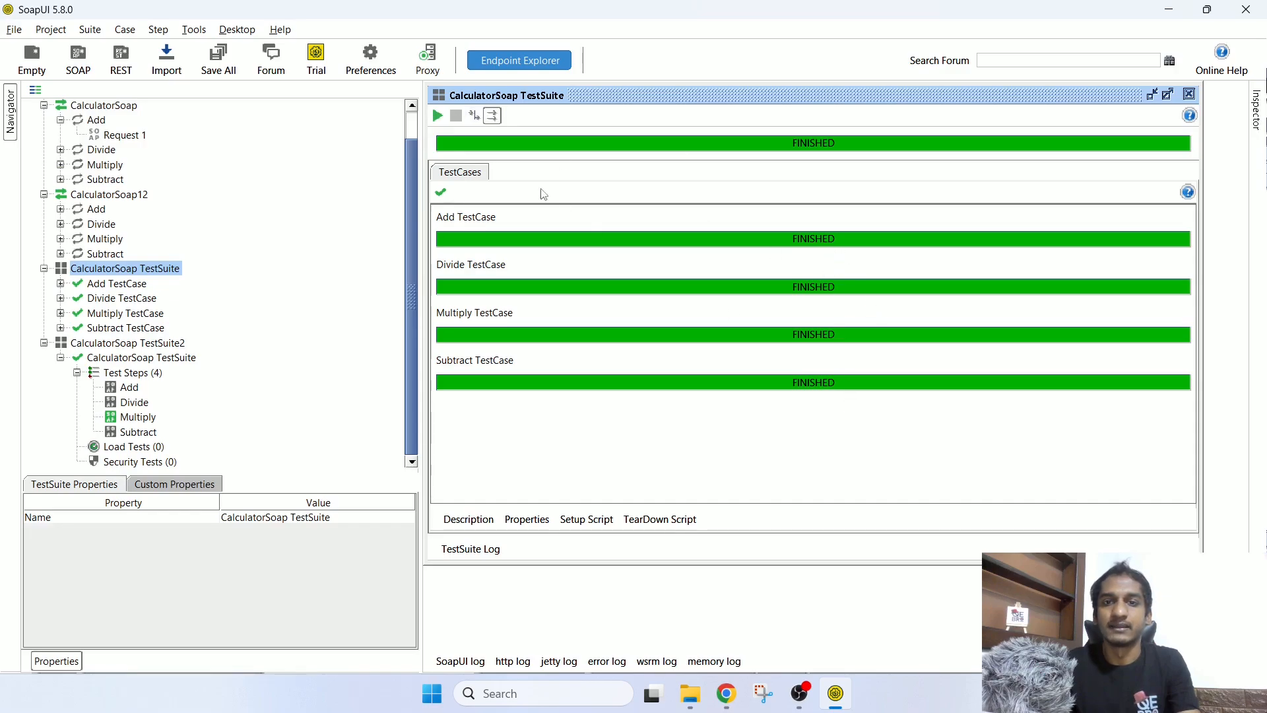
pyautogui.click(438, 116)
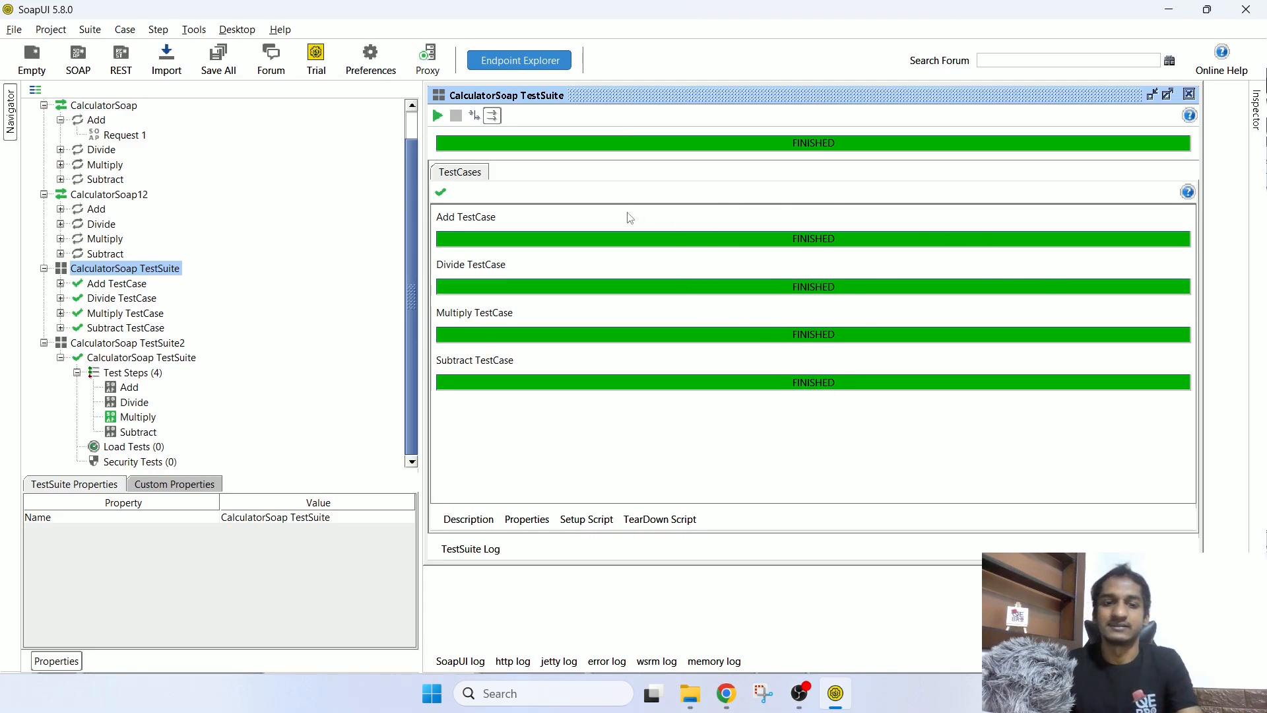
pyautogui.click(438, 116)
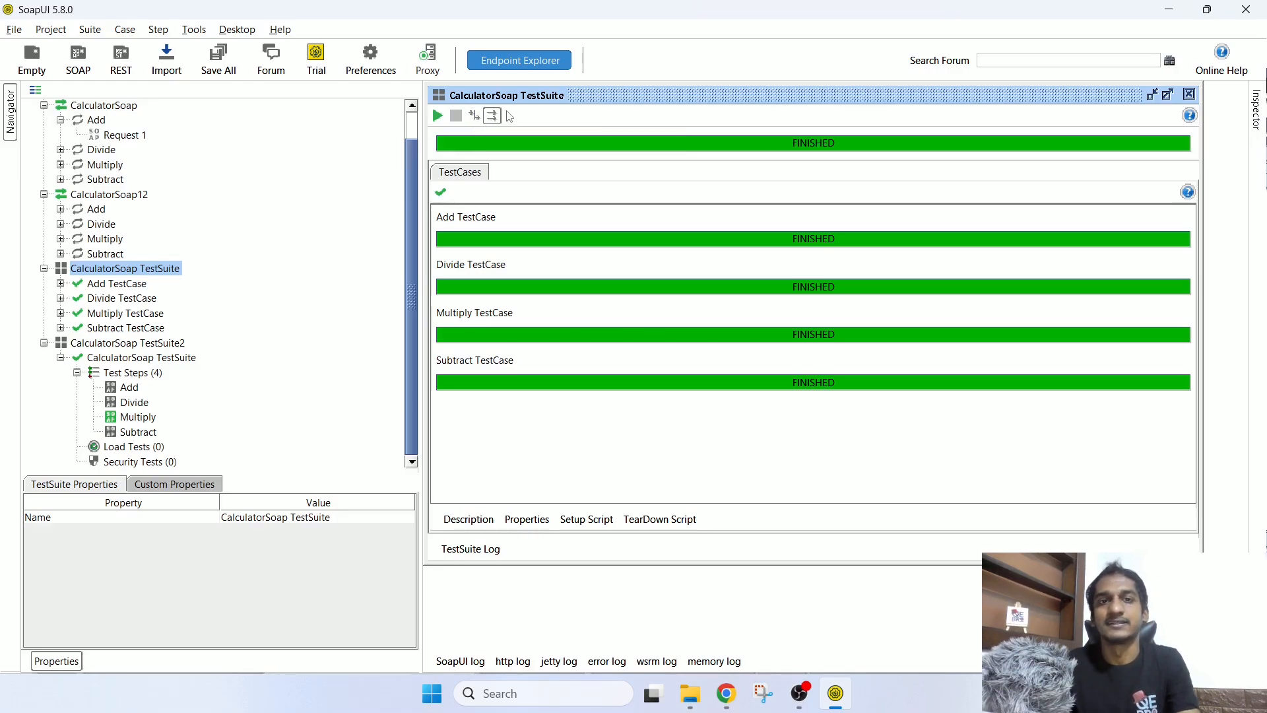
# Step: Collapse both test suites and the calculator project in the project tree, and select the Projects workspace
pyautogui.scroll(1, 179, 367)
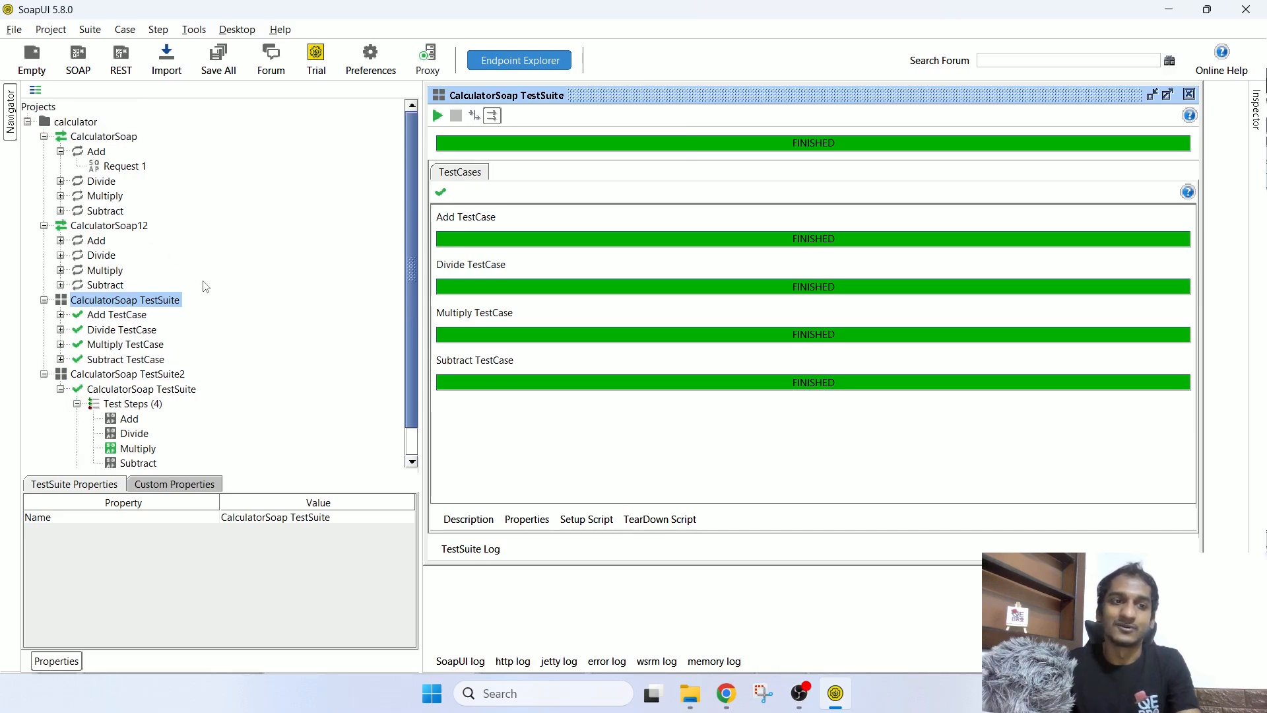
pyautogui.scroll(-1, 206, 287)
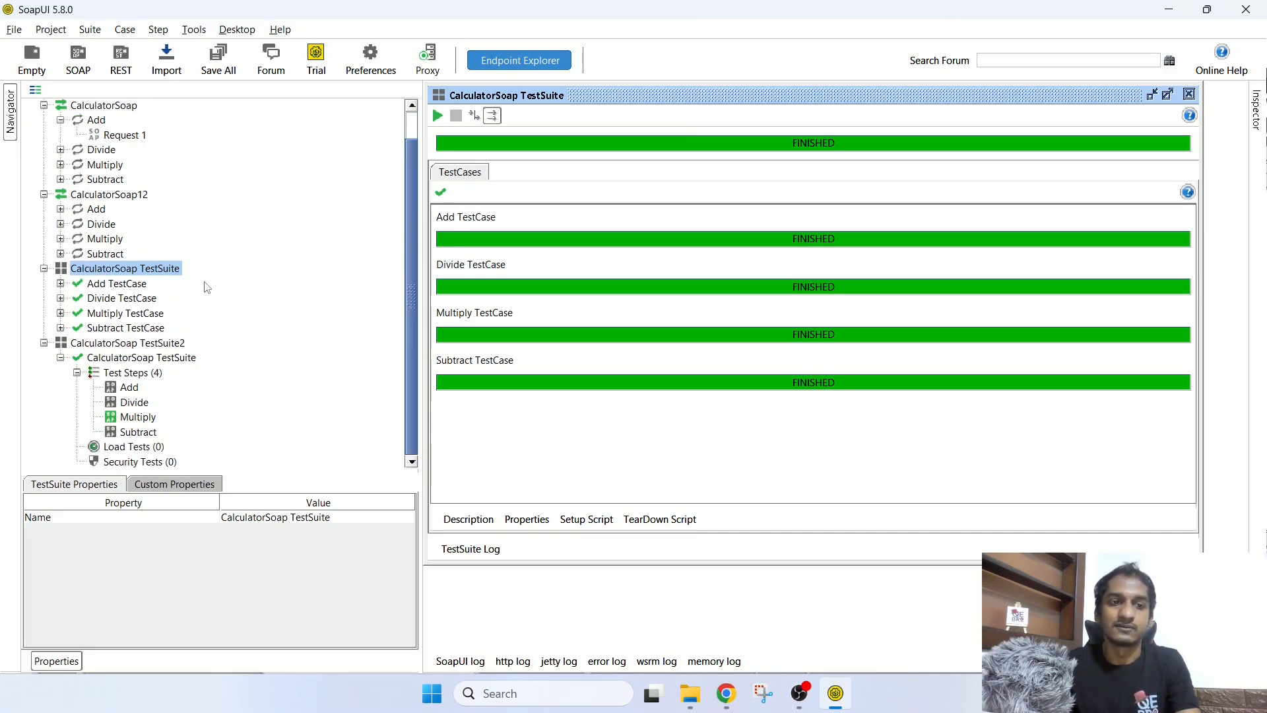
pyautogui.scroll(1, 205, 288)
pyautogui.scroll(-1, 180, 408)
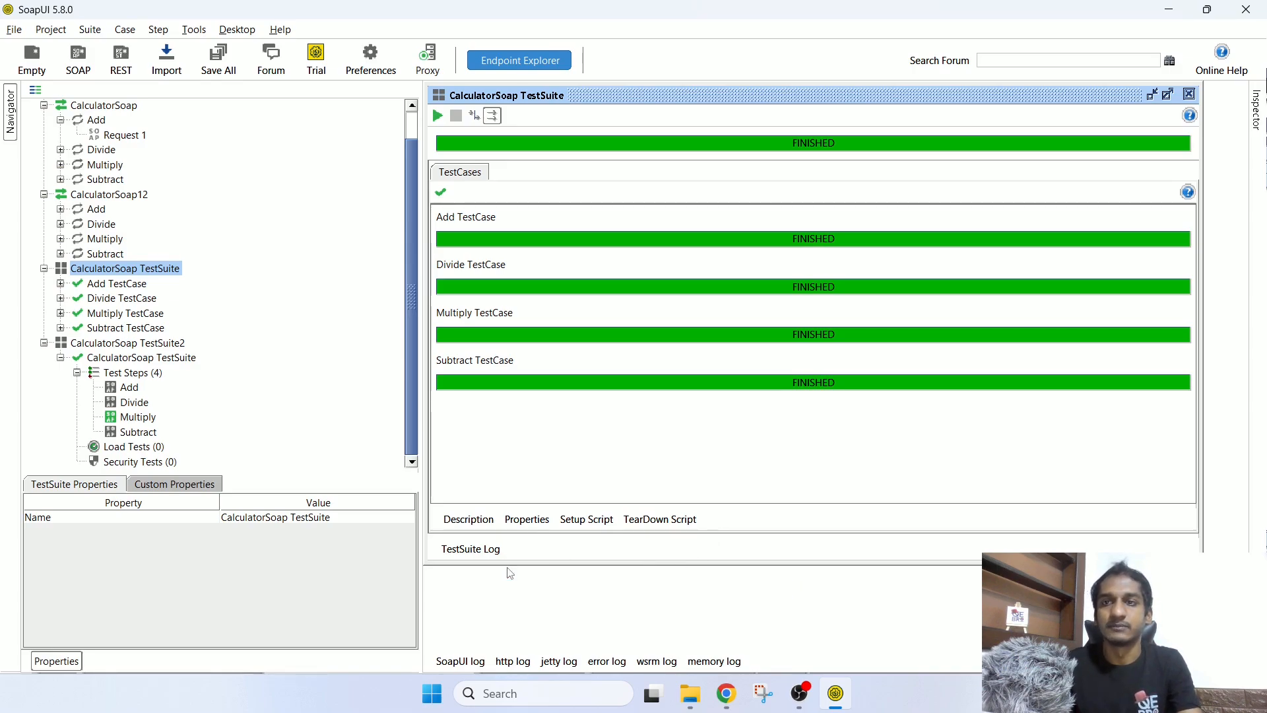
pyautogui.click(132, 358)
pyautogui.scroll(1, 118, 314)
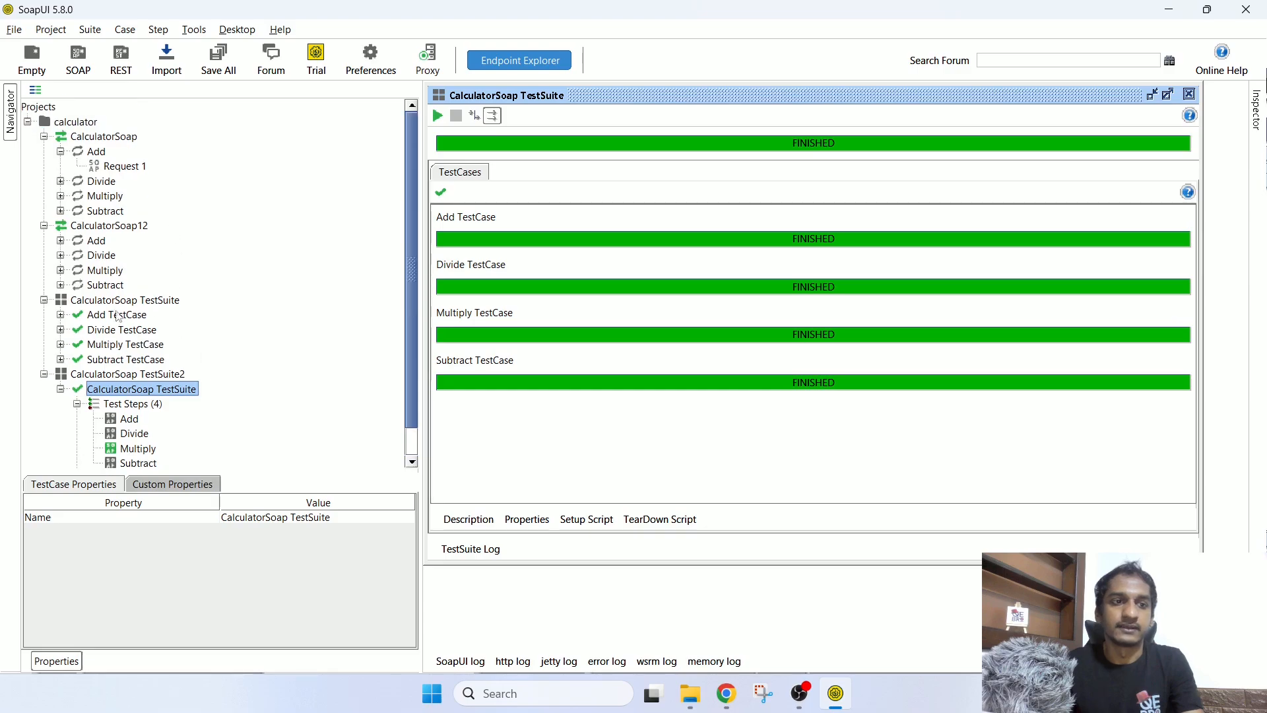
pyautogui.click(45, 374)
pyautogui.click(45, 300)
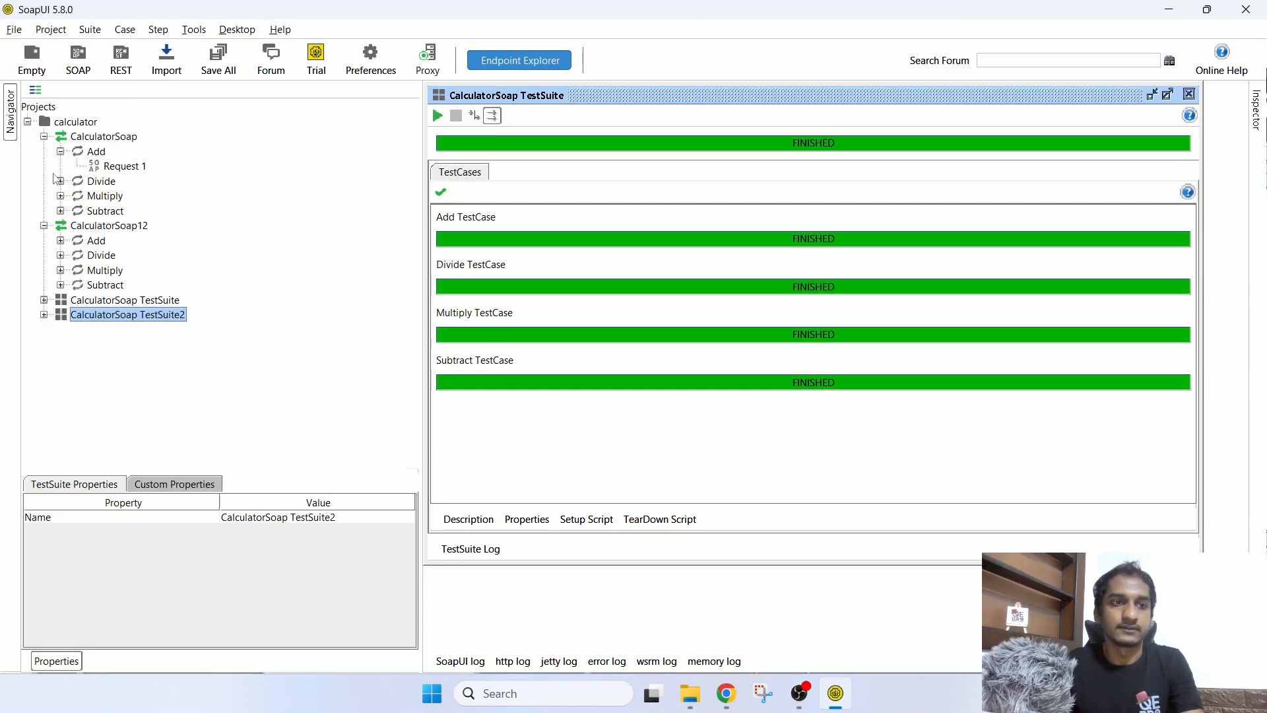
pyautogui.click(29, 122)
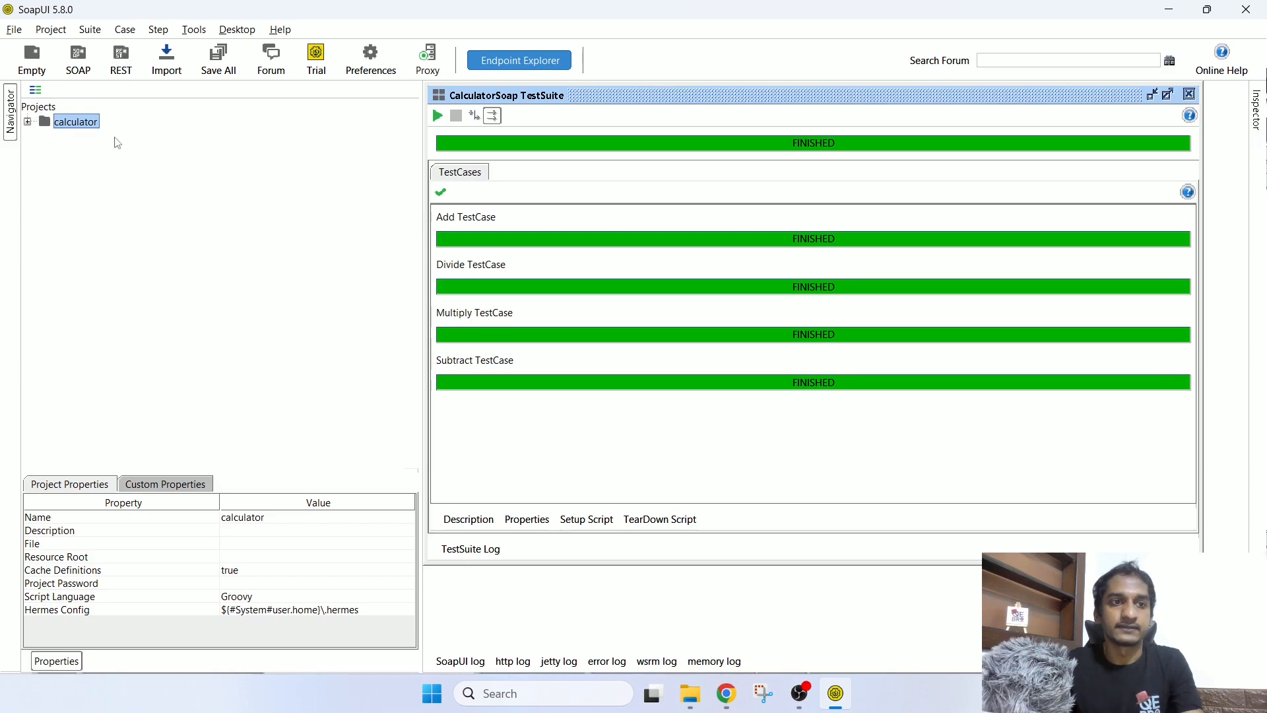
pyautogui.click(53, 106)
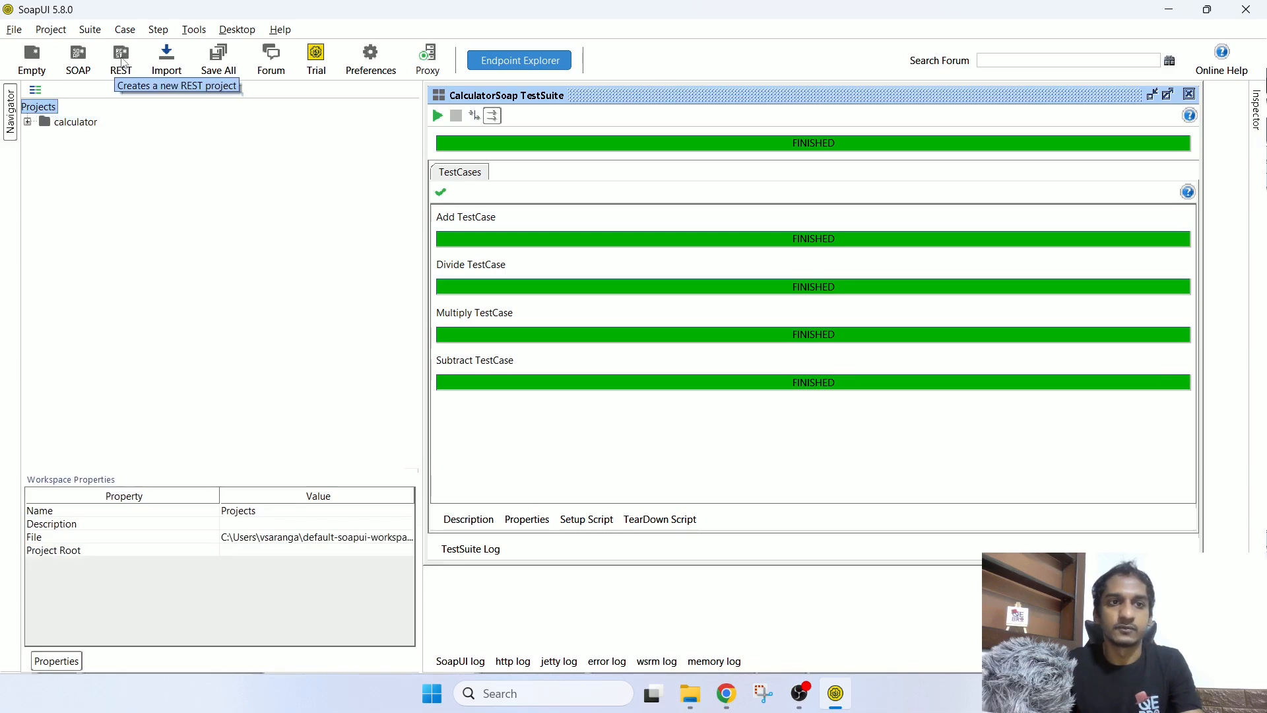
# Step: Start a new REST project, switch to restful-api.dev in Chrome and select the List of Objects by IDs endpoint
pyautogui.click(122, 61)
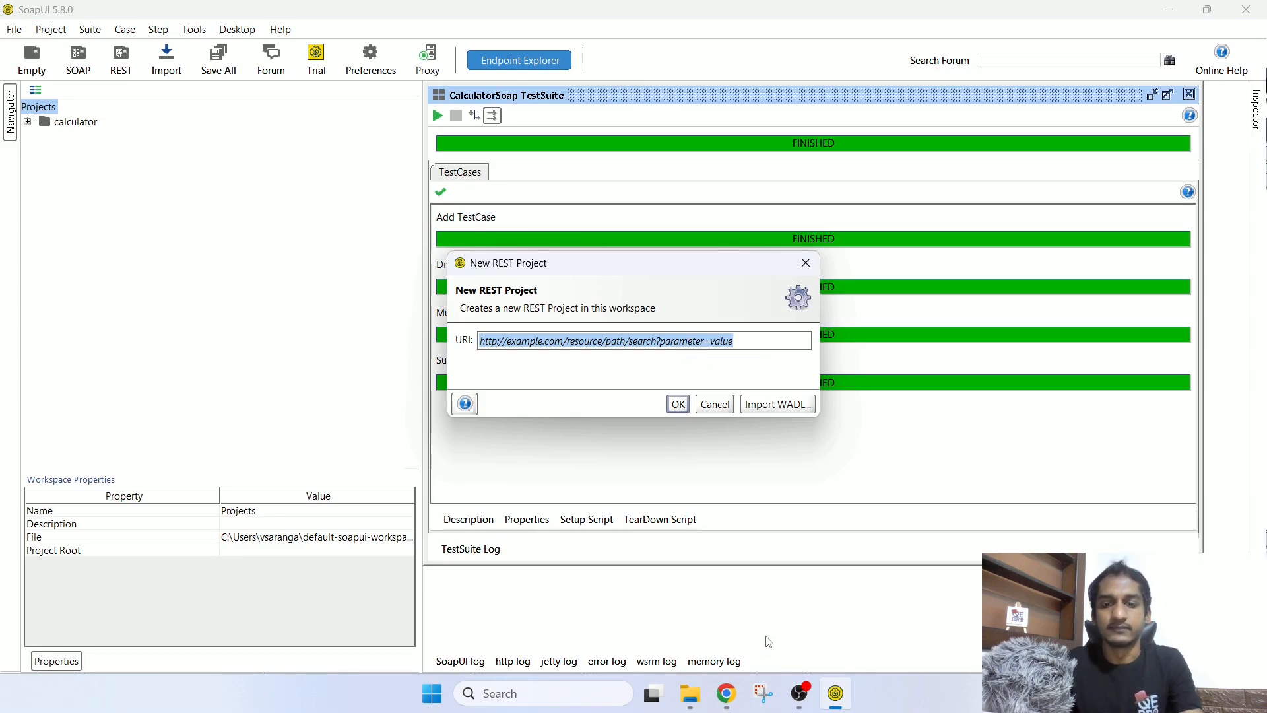
pyautogui.click(727, 693)
pyautogui.click(300, 8)
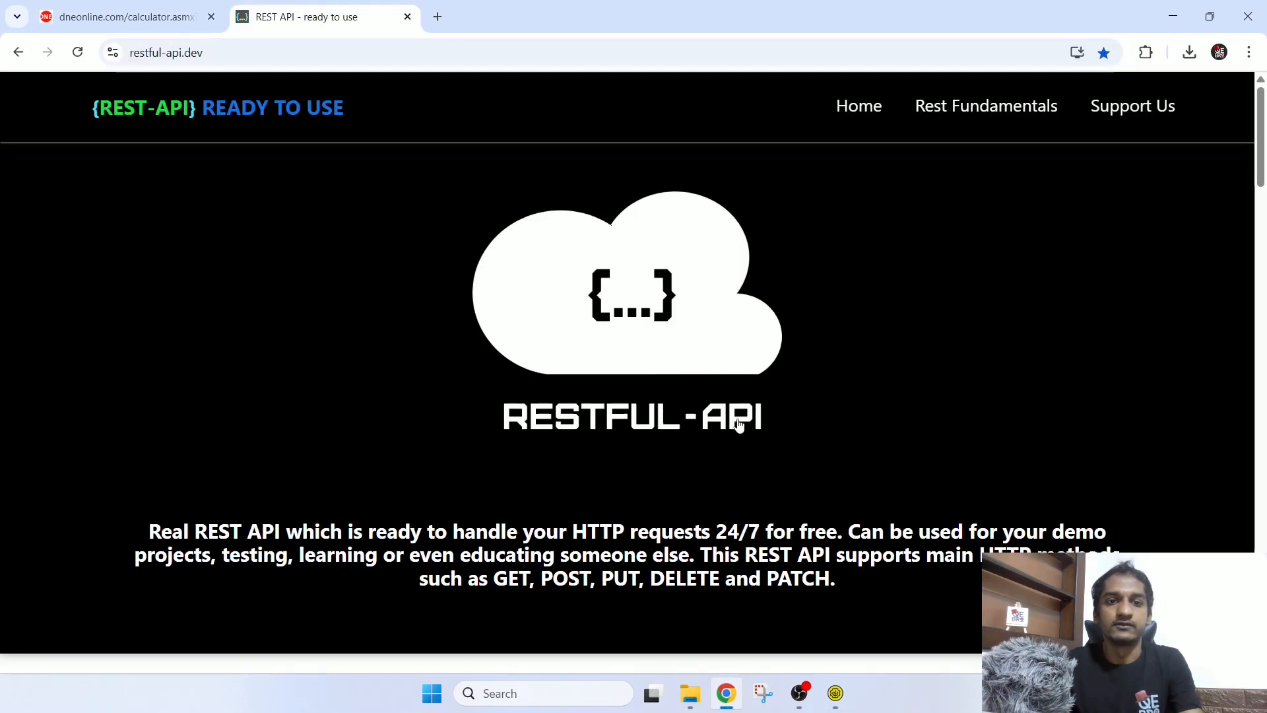
pyautogui.scroll(-5, 708, 339)
pyautogui.scroll(-6, 707, 339)
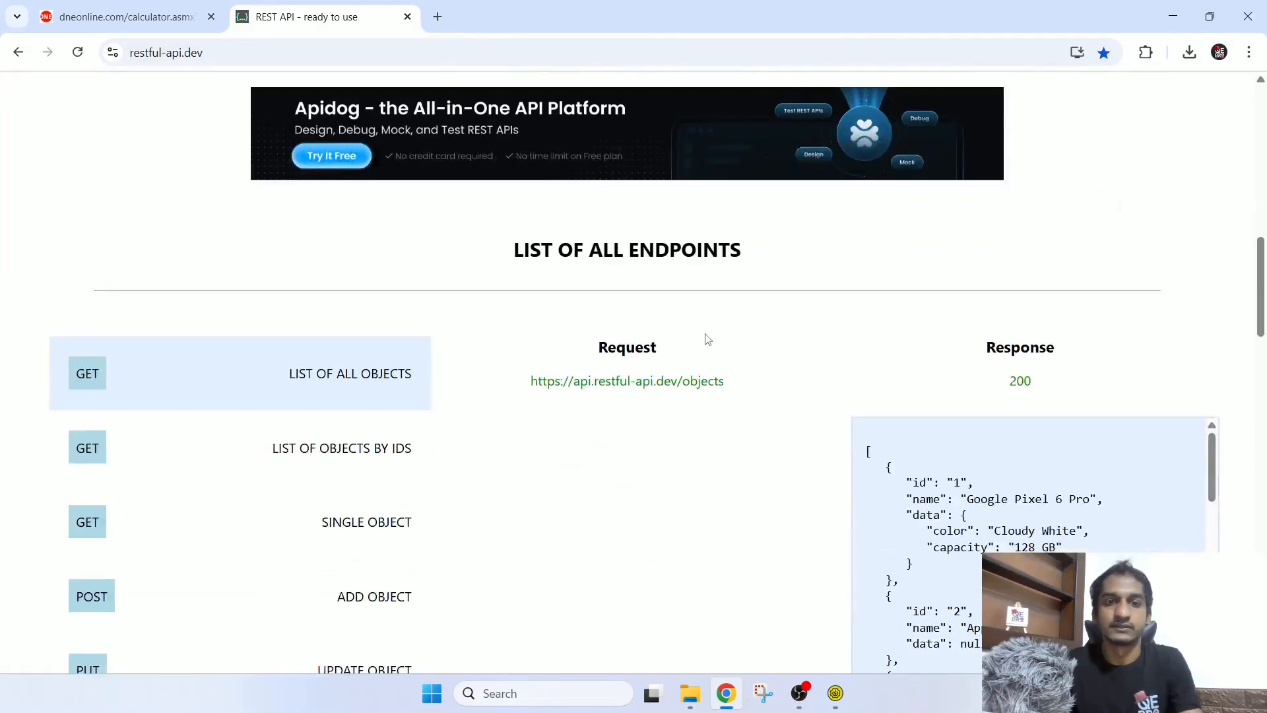
pyautogui.scroll(-4, 708, 340)
pyautogui.click(334, 205)
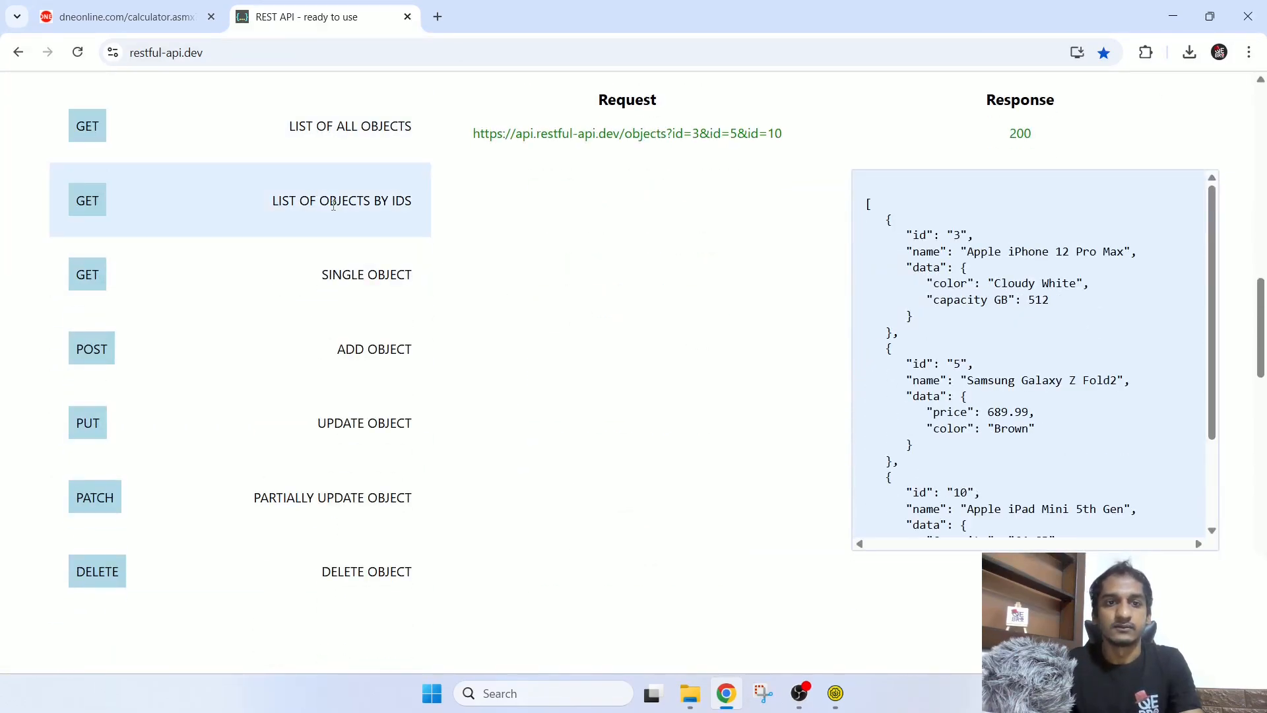
pyautogui.click(632, 135)
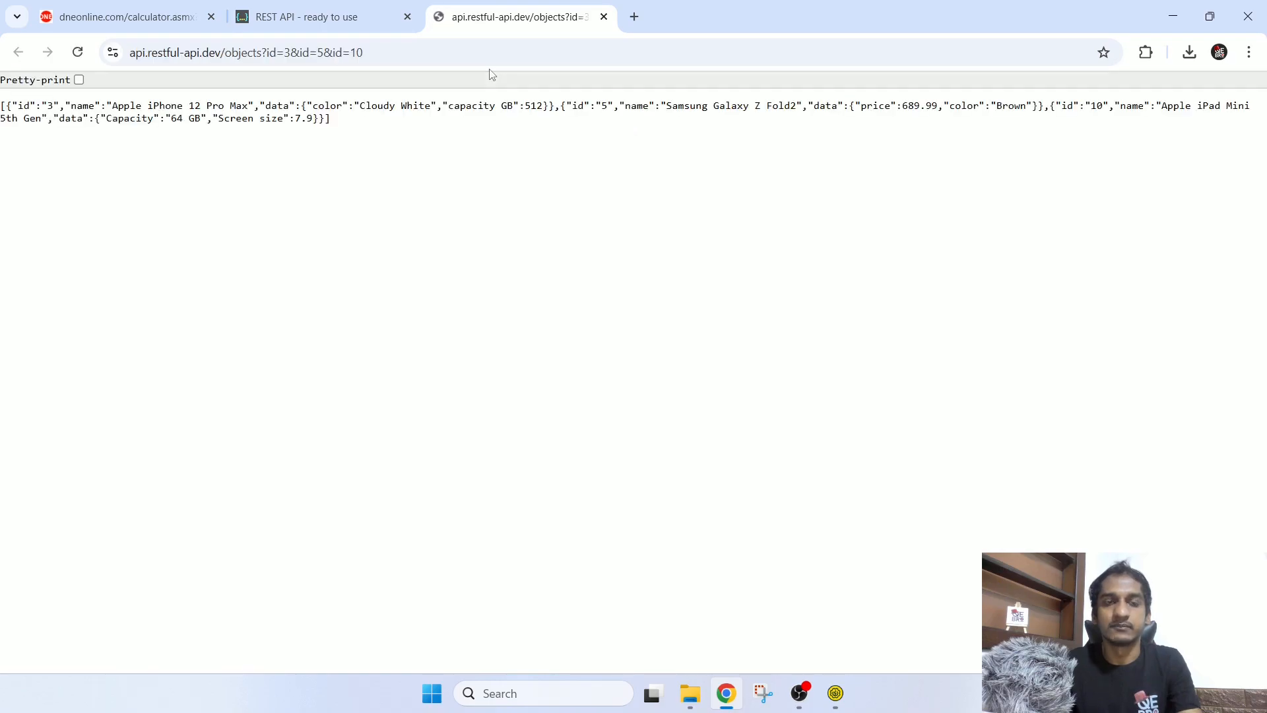
pyautogui.click(489, 49)
pyautogui.hotkey('ctrl', 'c')
pyautogui.hotkey('alt', 'Tab')
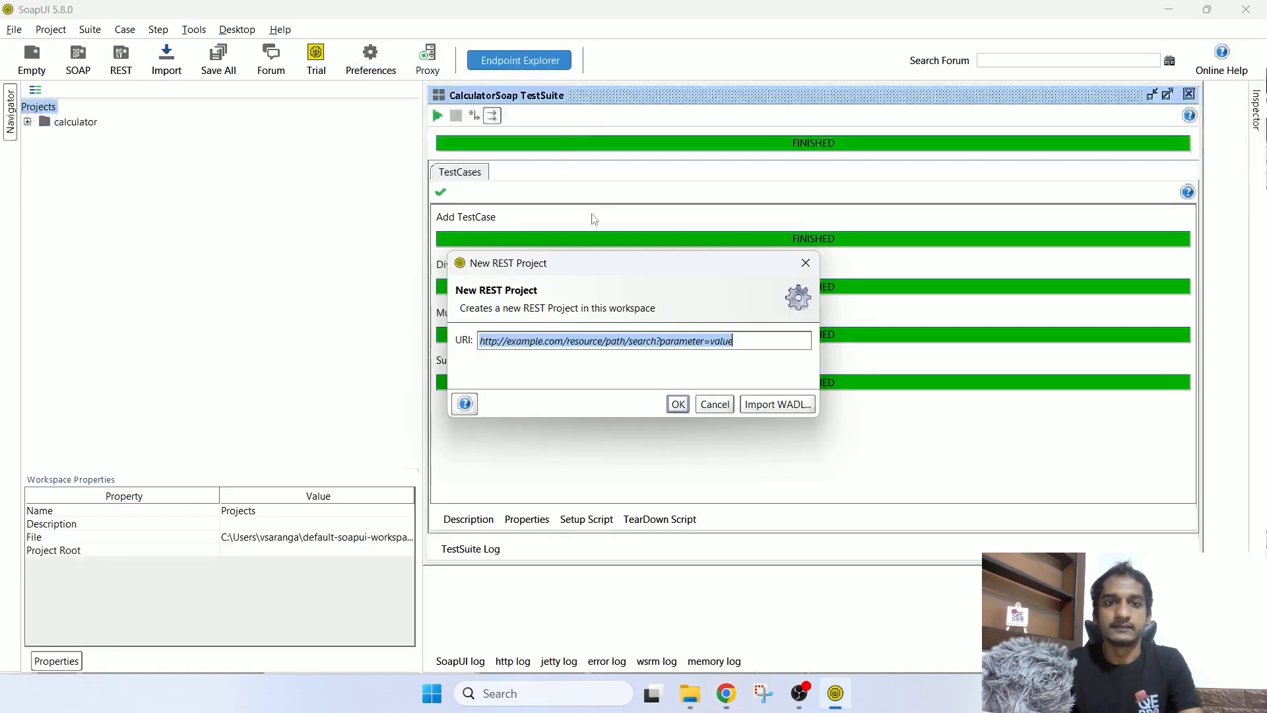
pyautogui.press('BackSpace')
pyautogui.hotkey('ctrl', 'v')
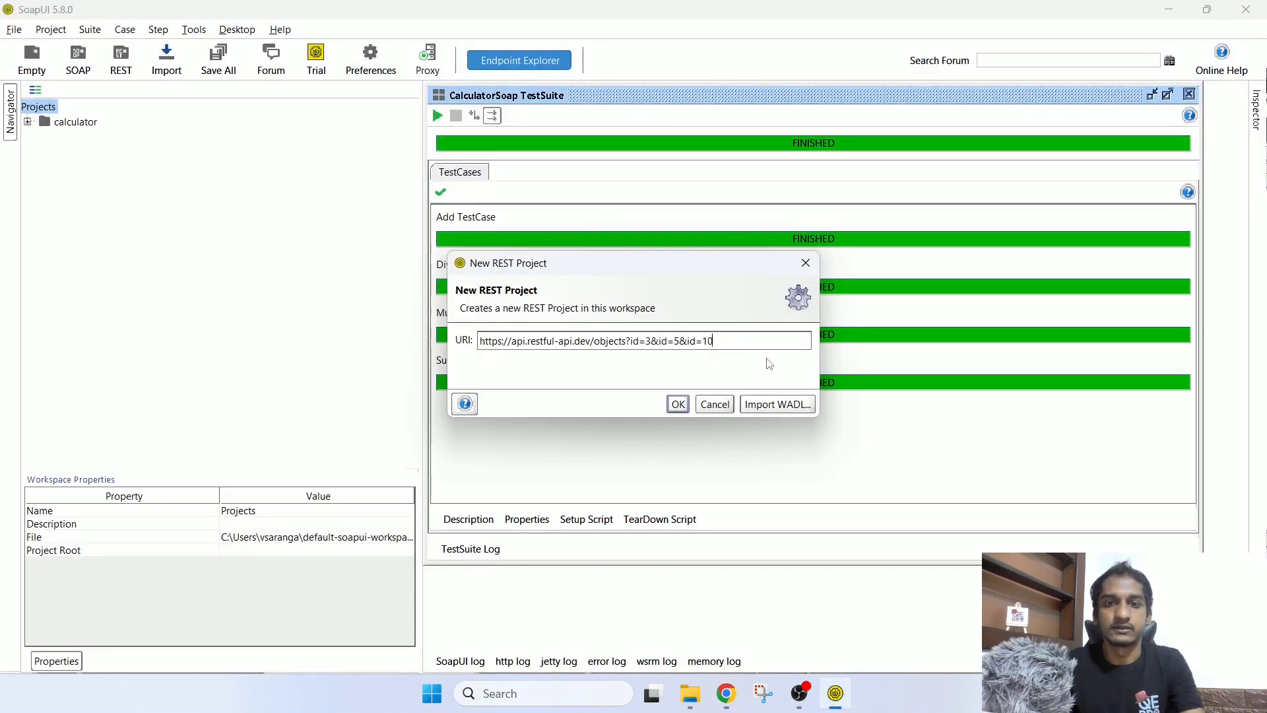
pyautogui.click(679, 405)
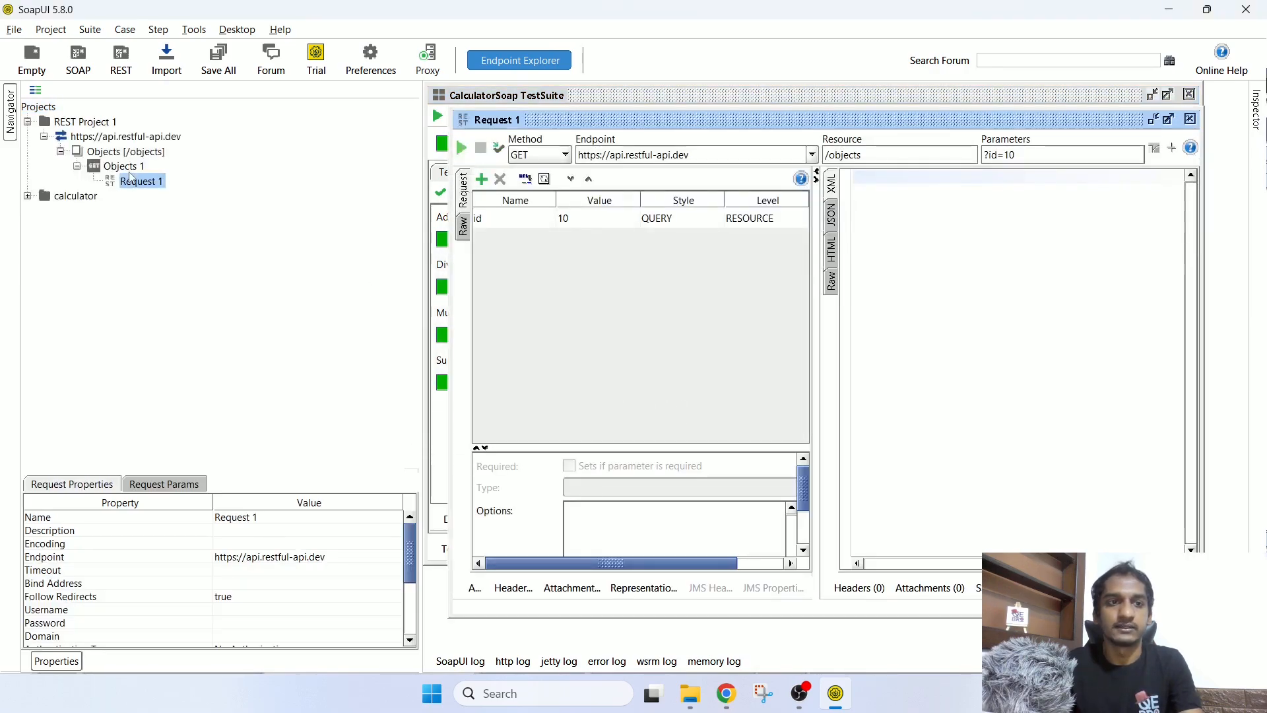
# Step: Inspect the new REST project's levels from project and service through resource and method to Request 1
pyautogui.click(73, 123)
pyautogui.click(93, 137)
pyautogui.click(105, 152)
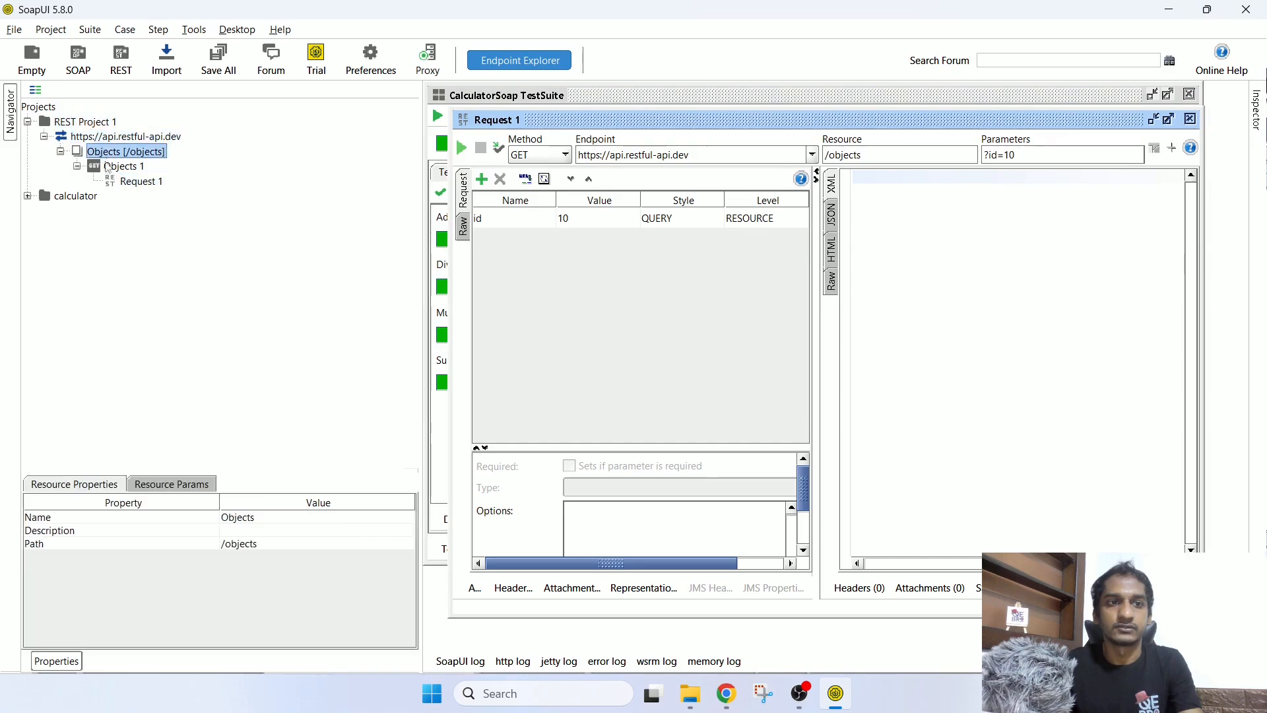
pyautogui.click(122, 166)
pyautogui.click(140, 181)
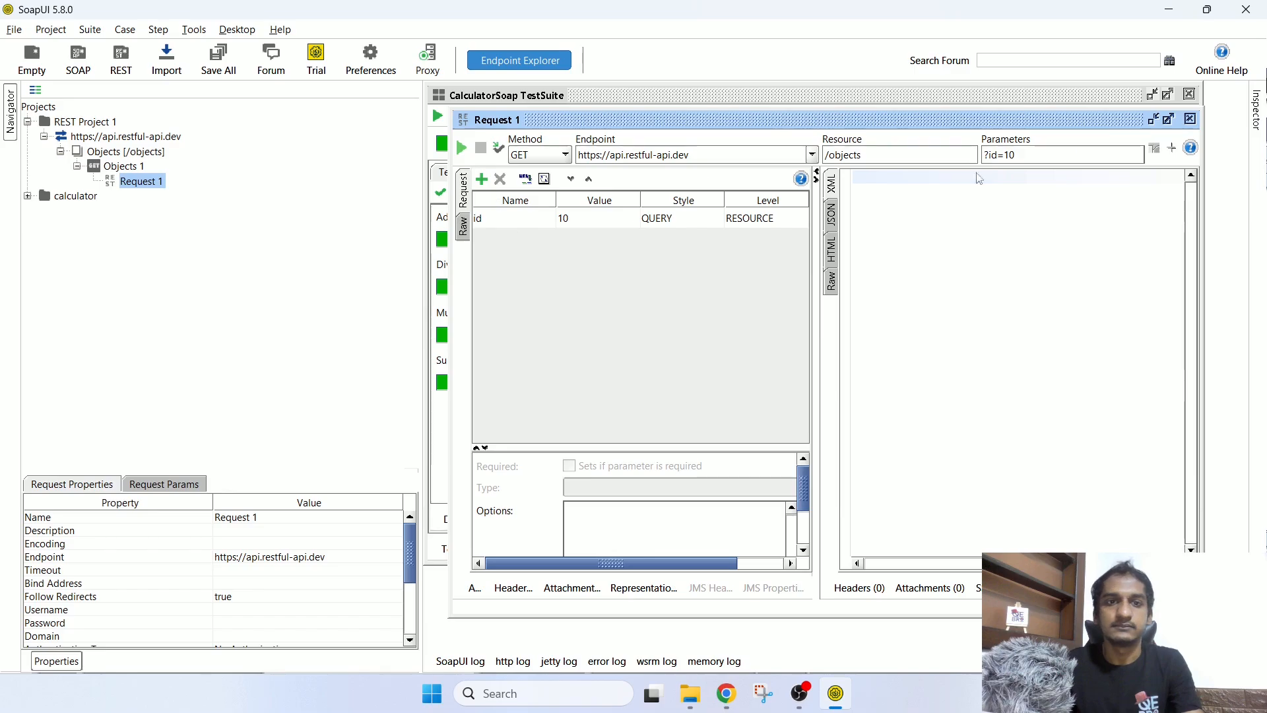
# Step: Close the open test suite and request windows, then reopen the REST project's Request 1 maximized
pyautogui.click(1189, 95)
pyautogui.click(1192, 121)
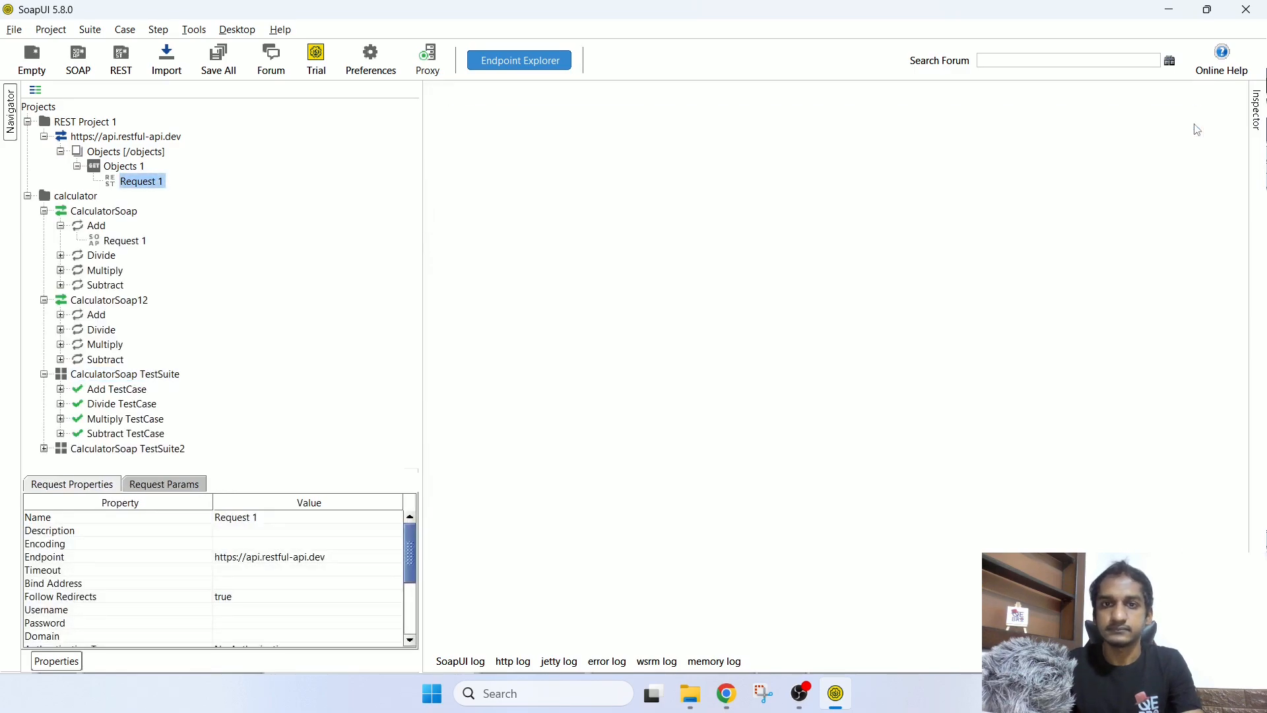
pyautogui.doubleClick(140, 184)
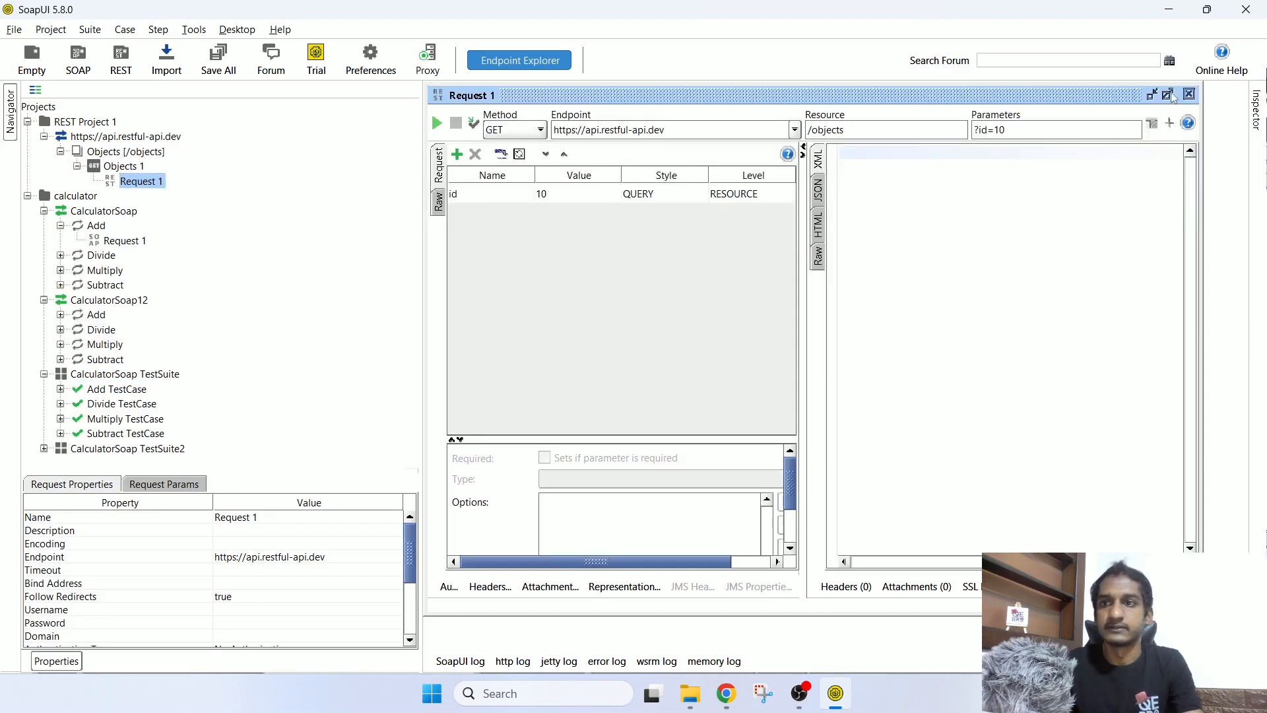
pyautogui.click(1172, 96)
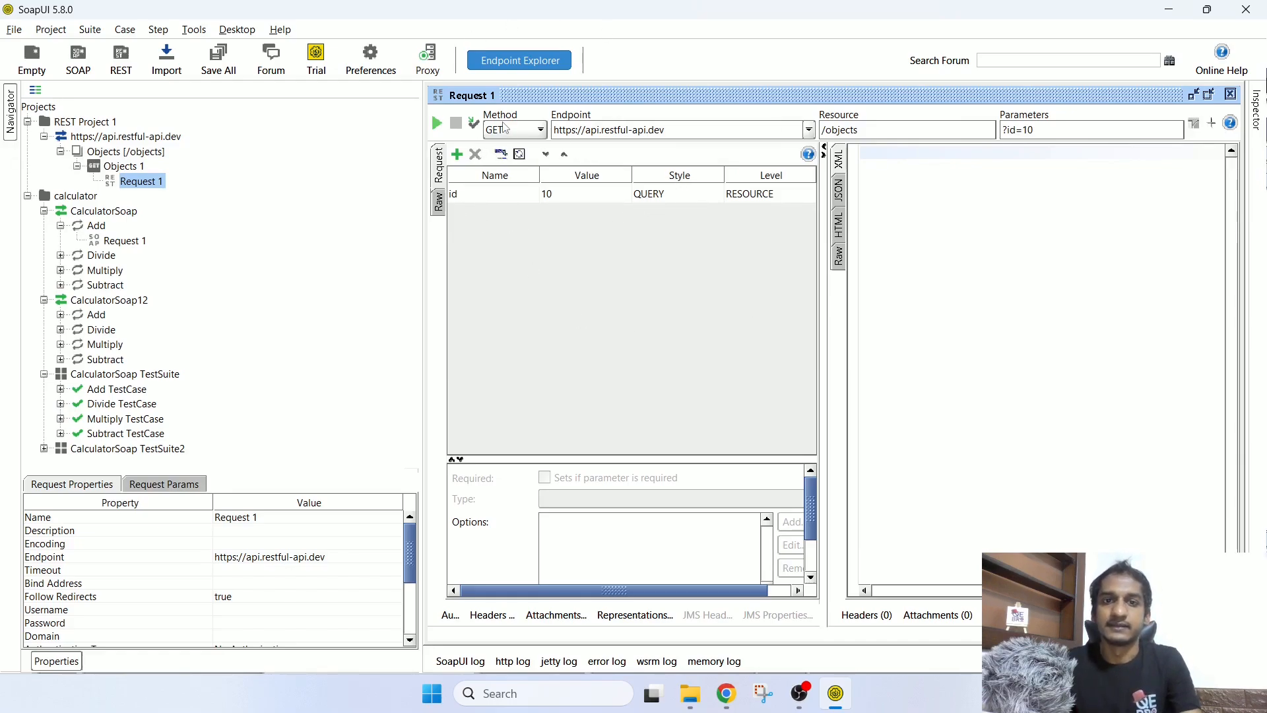
# Step: Review Request 1's method options, endpoint, resource and query parameters, including the id parameter's entry
pyautogui.click(536, 130)
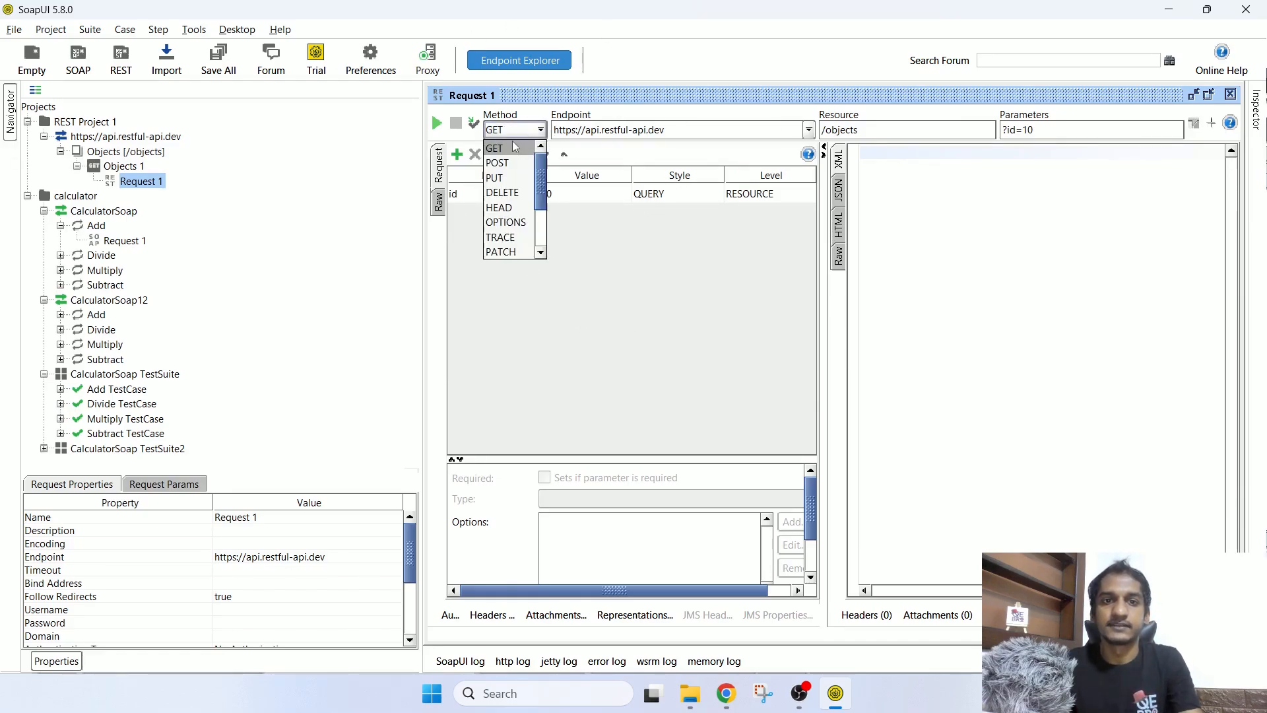
pyautogui.click(515, 149)
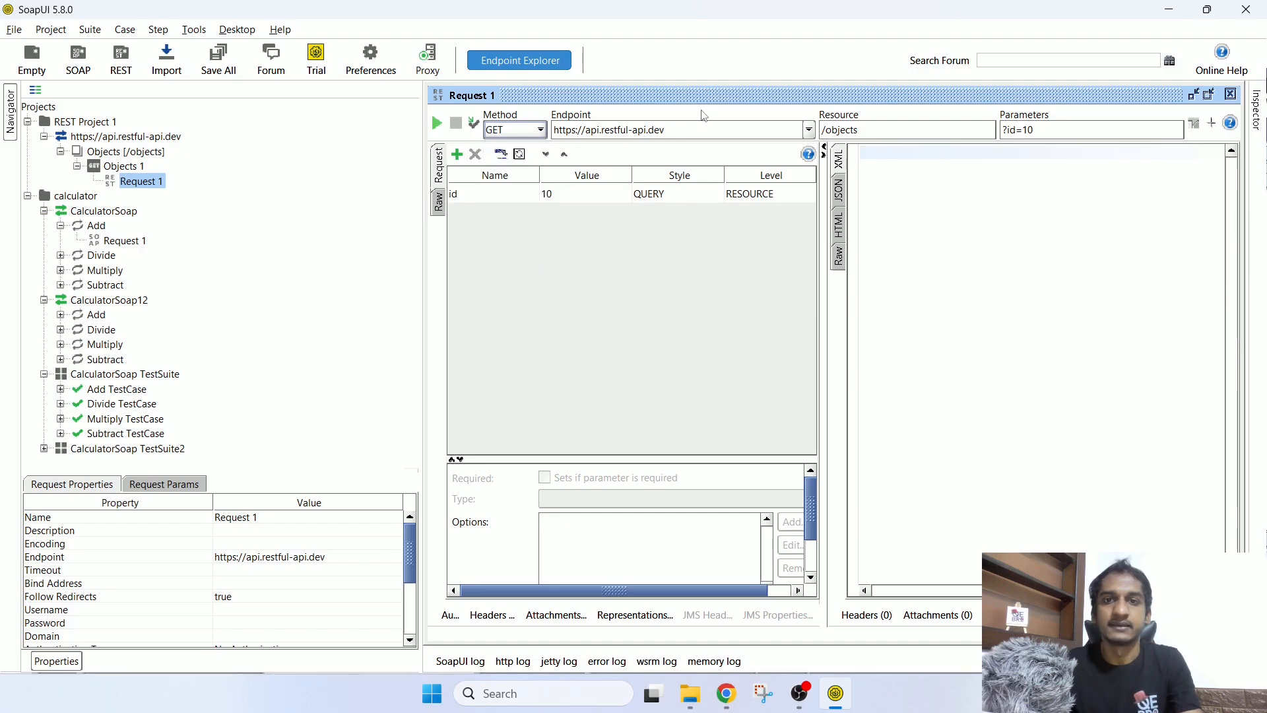
pyautogui.press('Tab')
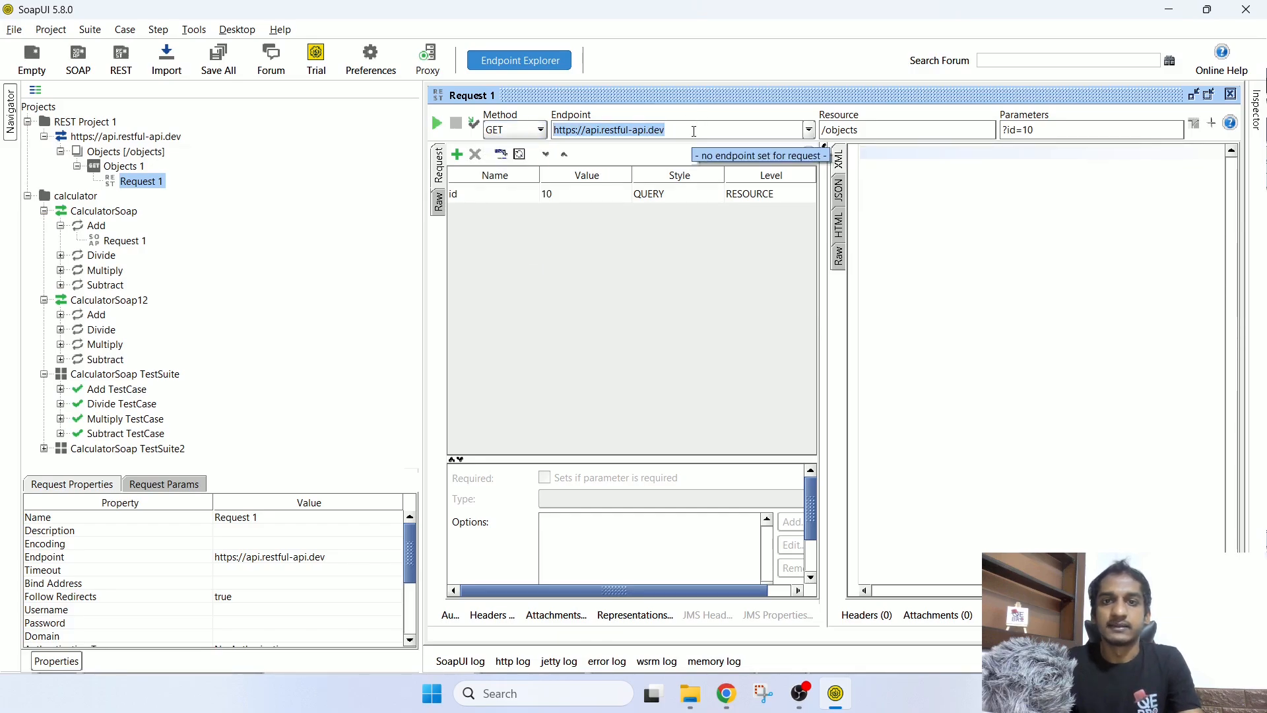
pyautogui.click(883, 128)
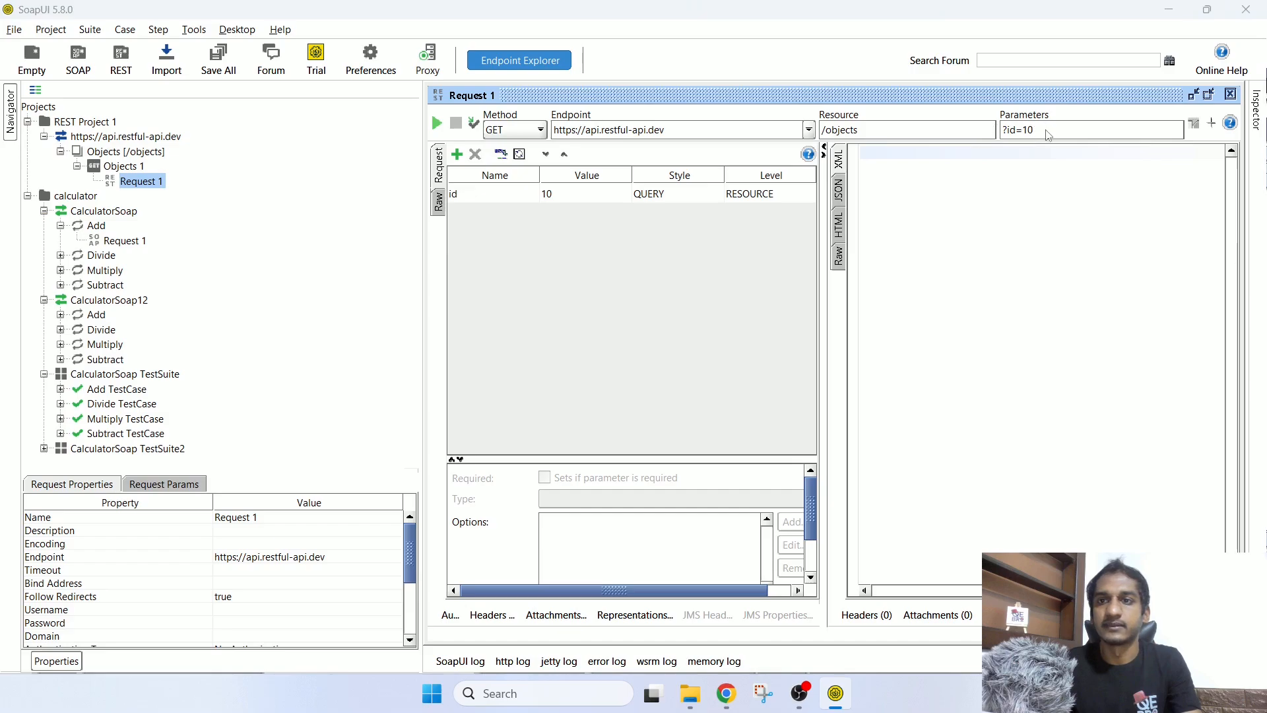
pyautogui.click(1049, 131)
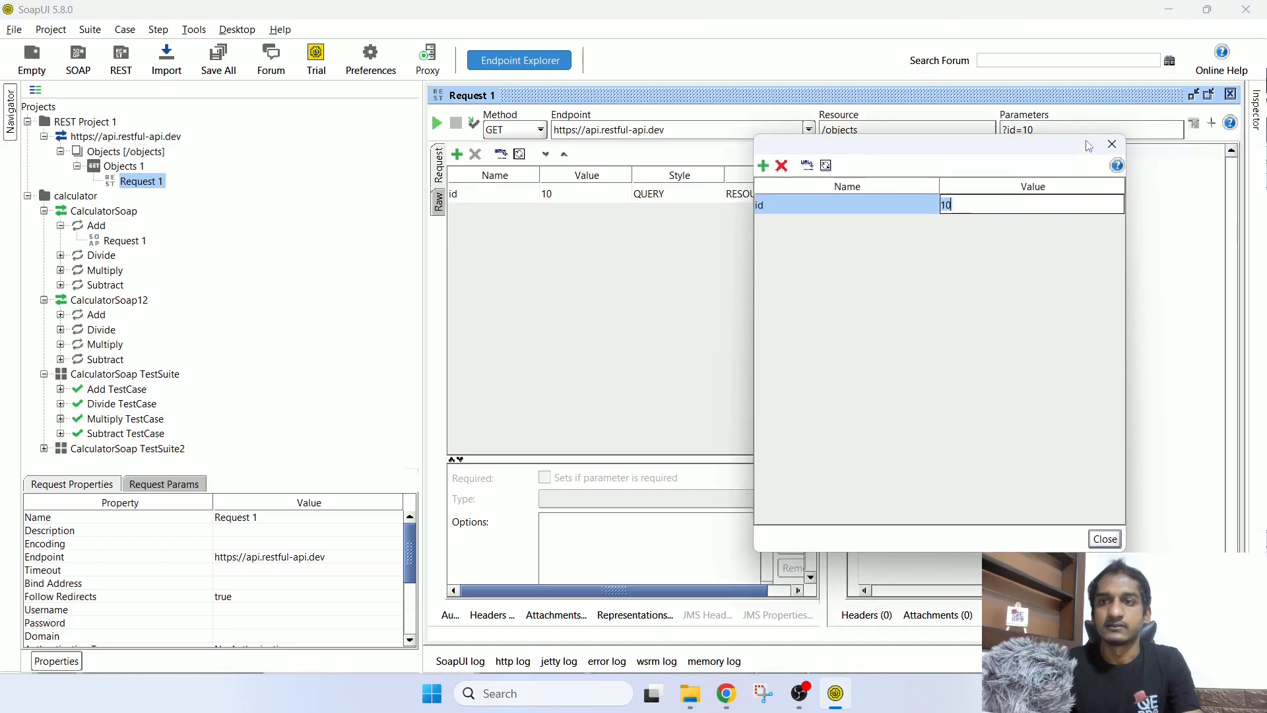
pyautogui.click(1113, 142)
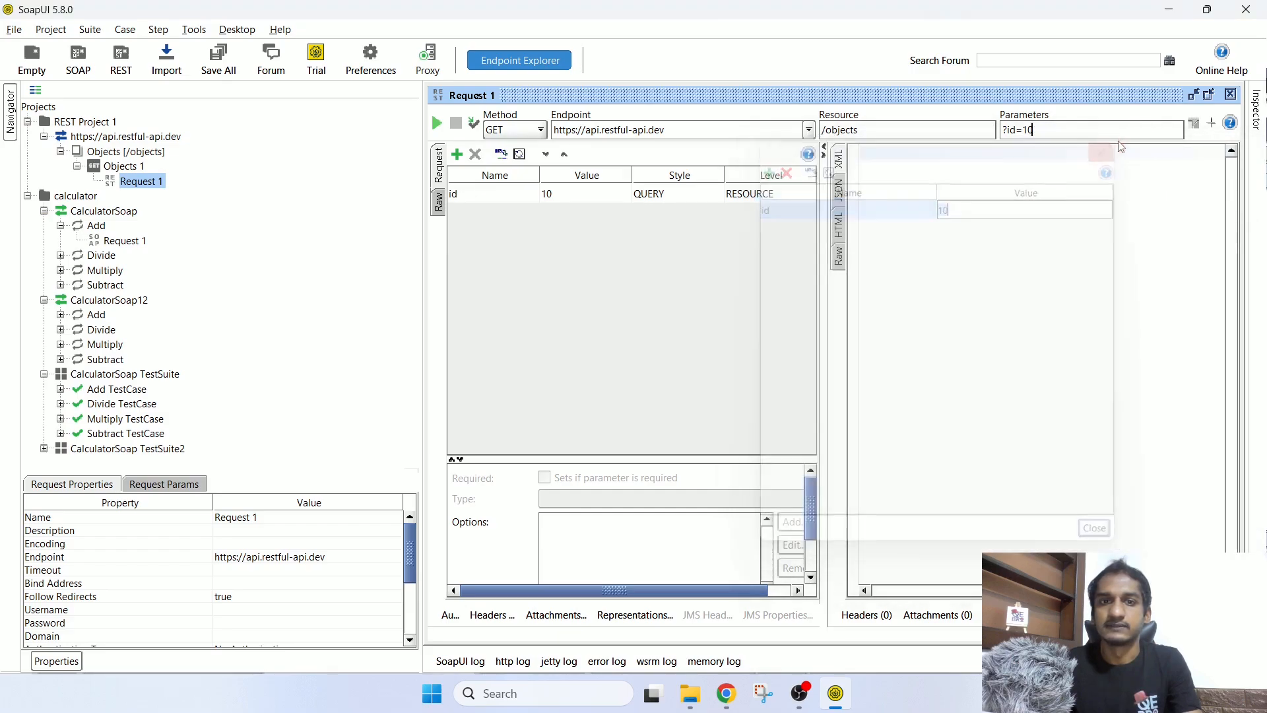
pyautogui.click(510, 195)
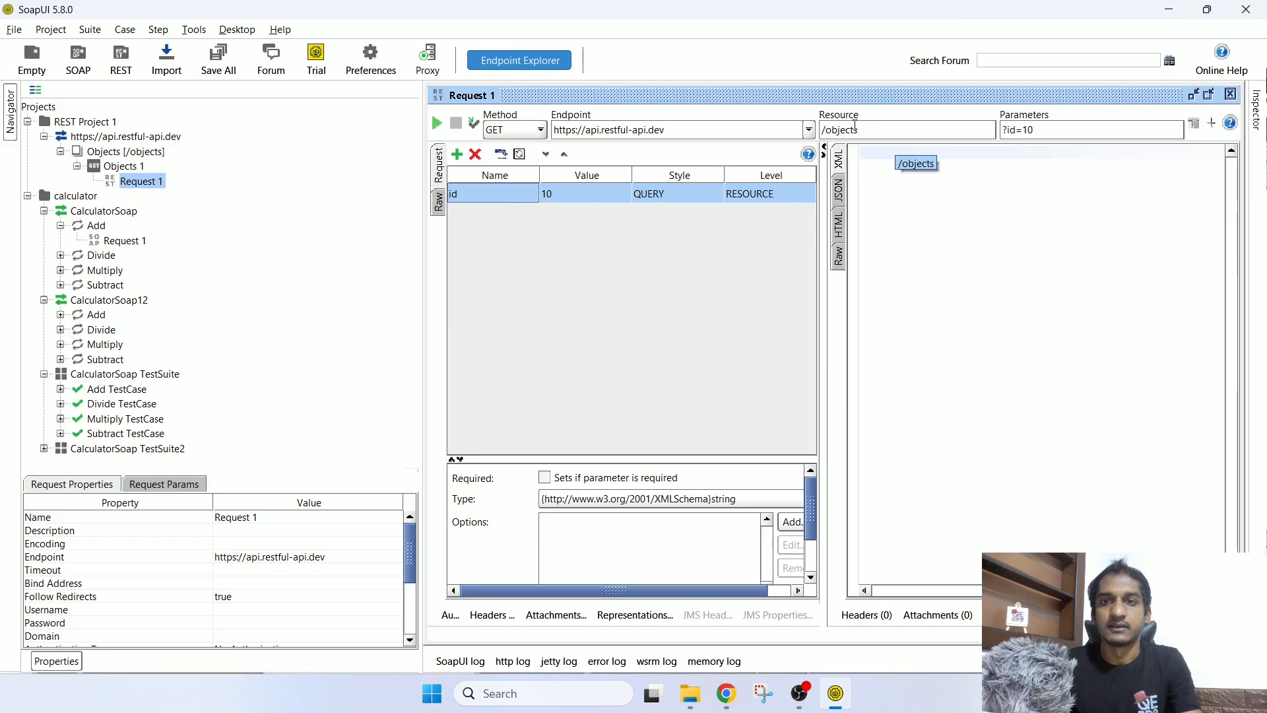
# Step: Add a request parameter named path with the value objects copied from the resource, and set its style to TEMPLATE
pyautogui.click(884, 129)
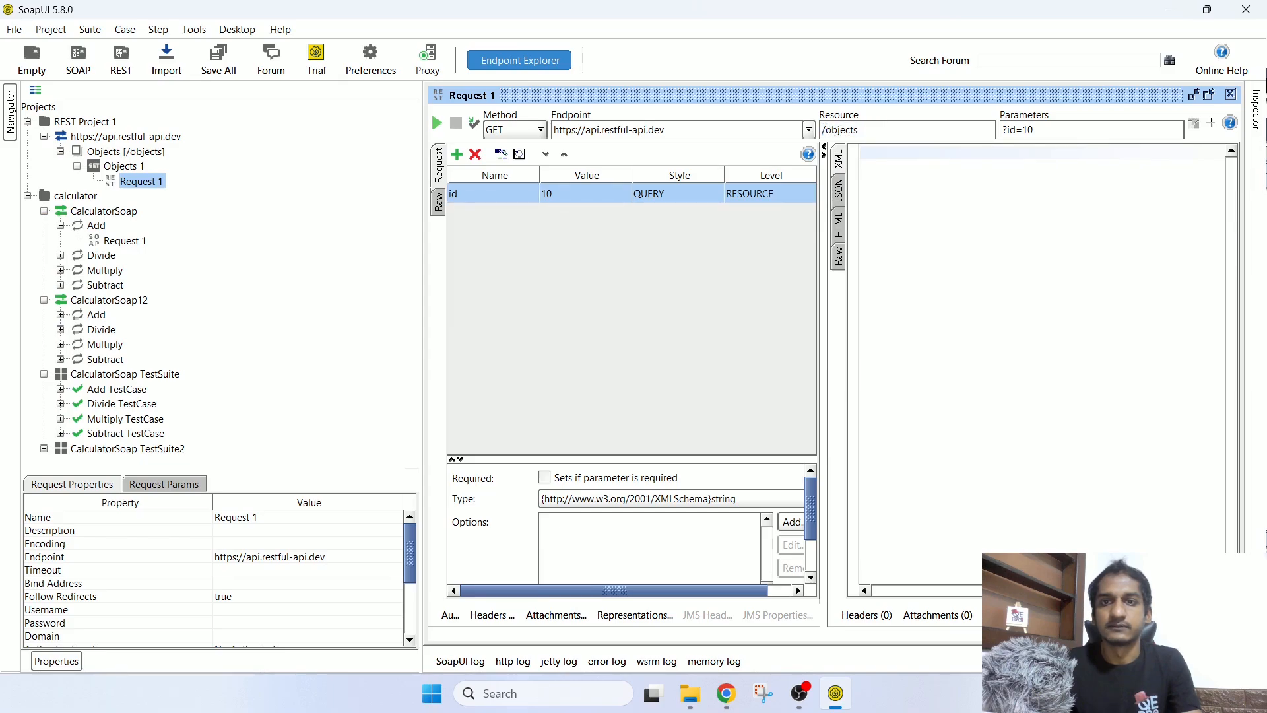
pyautogui.moveTo(826, 129); pyautogui.dragTo(888, 133)
pyautogui.hotkey('ctrl', 'c')
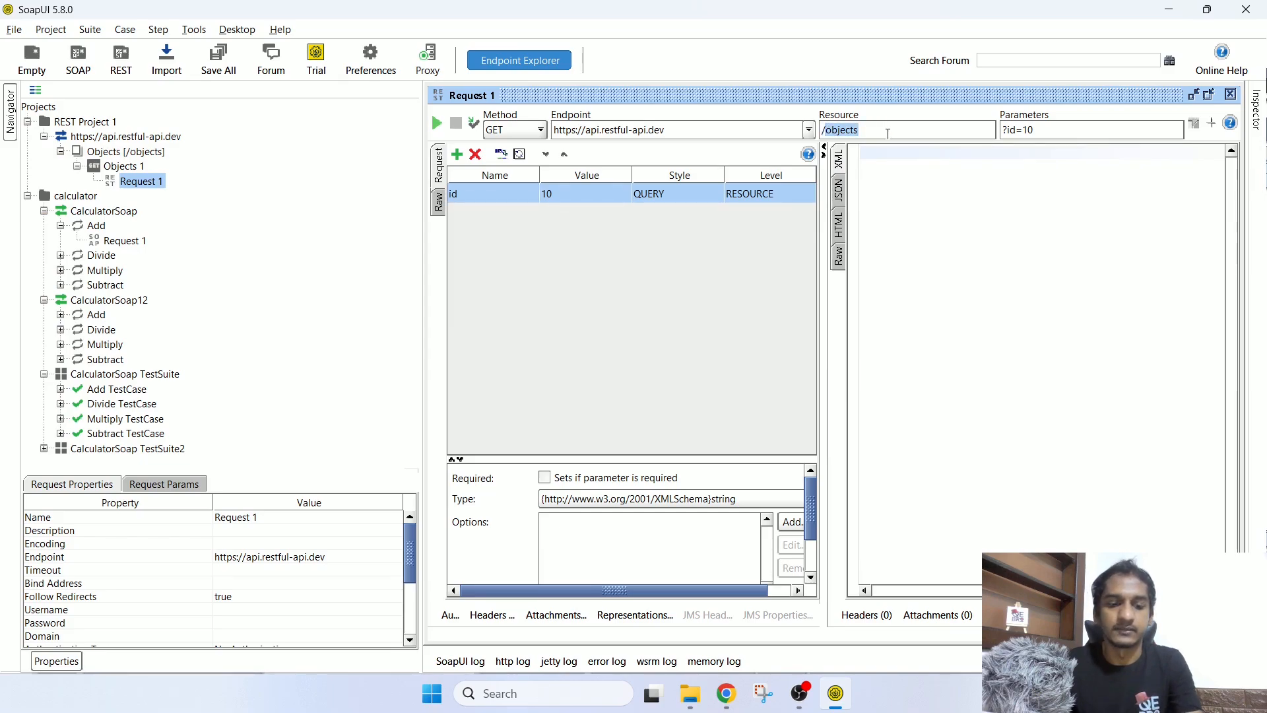
pyautogui.click(462, 157)
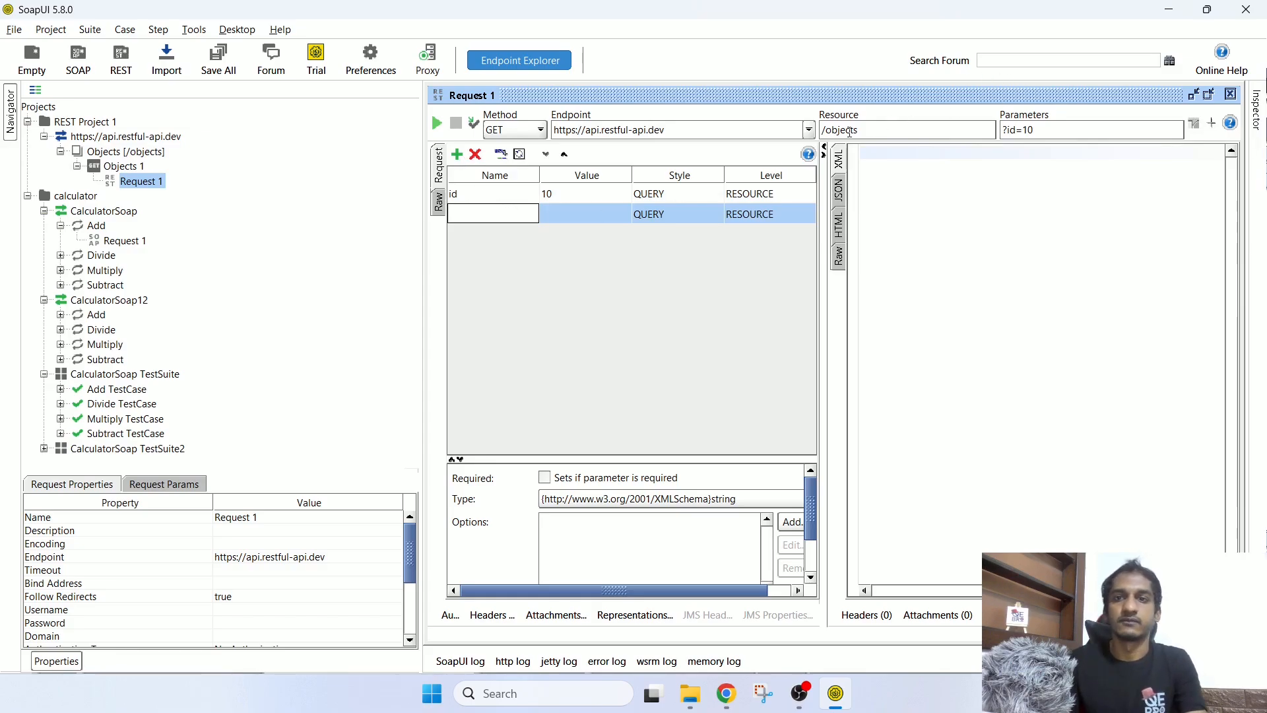
pyautogui.write('path')
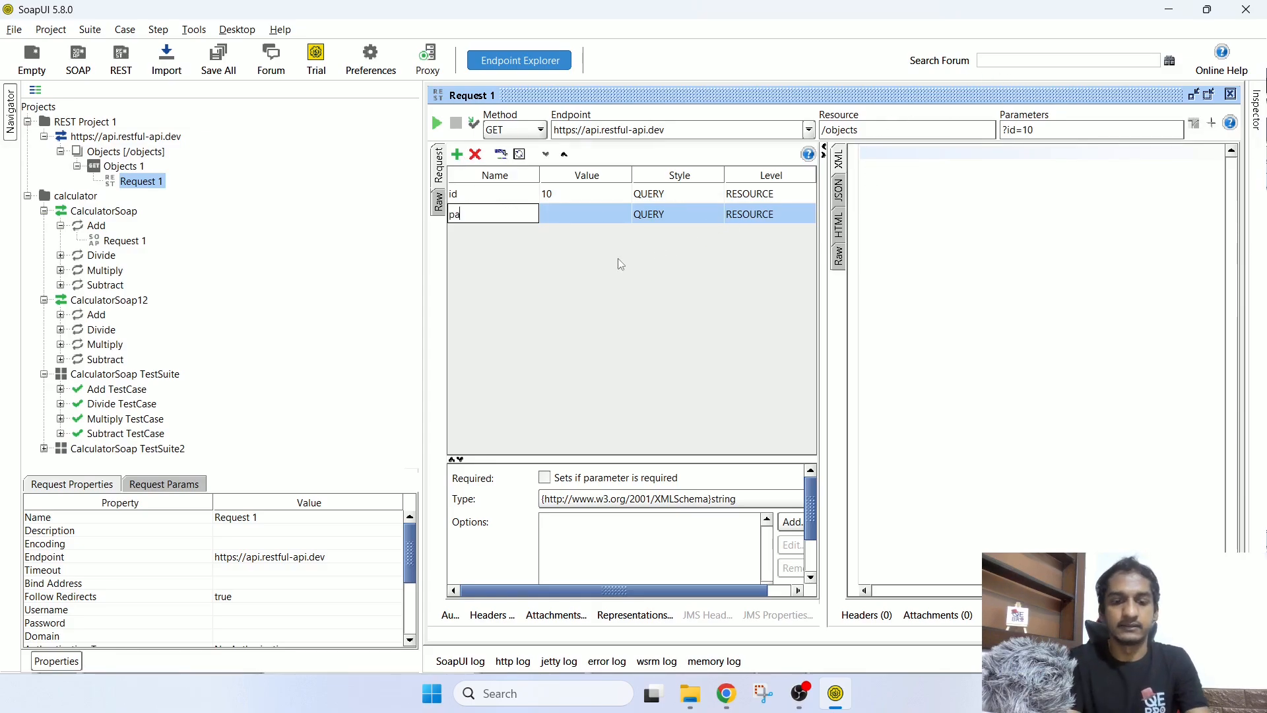
pyautogui.click(594, 214)
pyautogui.press('BackSpace')
pyautogui.hotkey('ctrl', 'v')
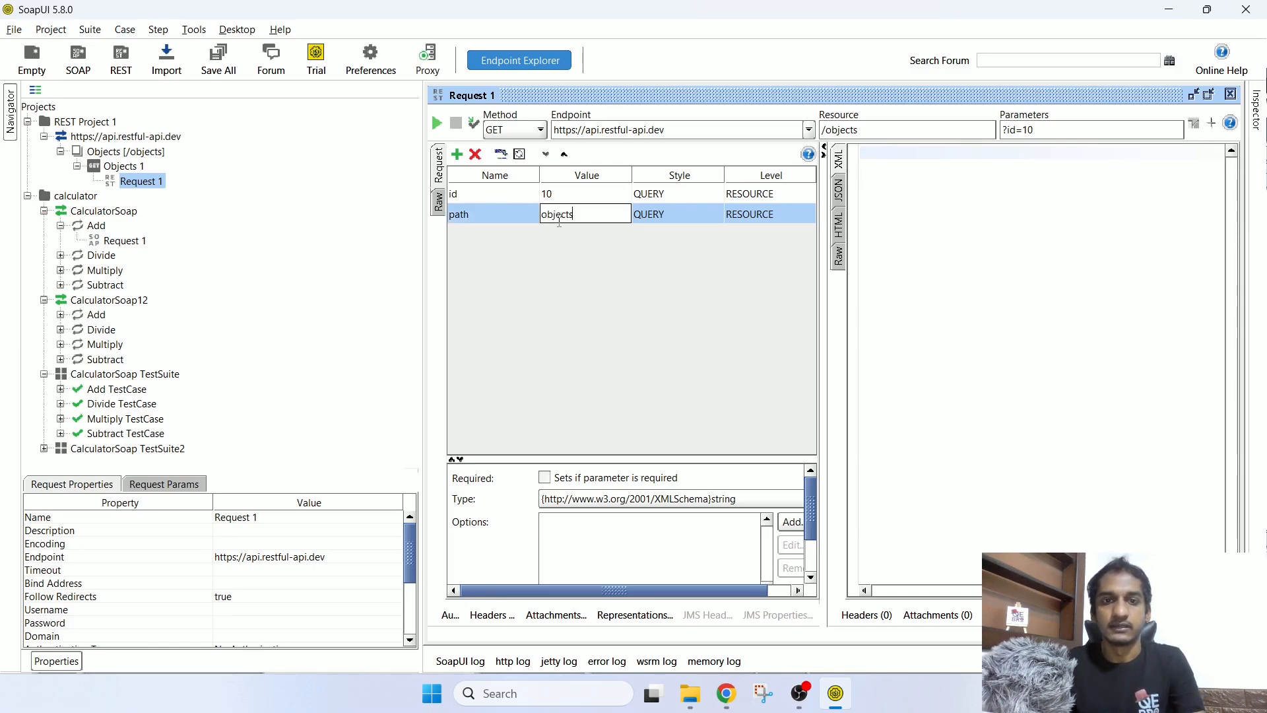
pyautogui.click(681, 210)
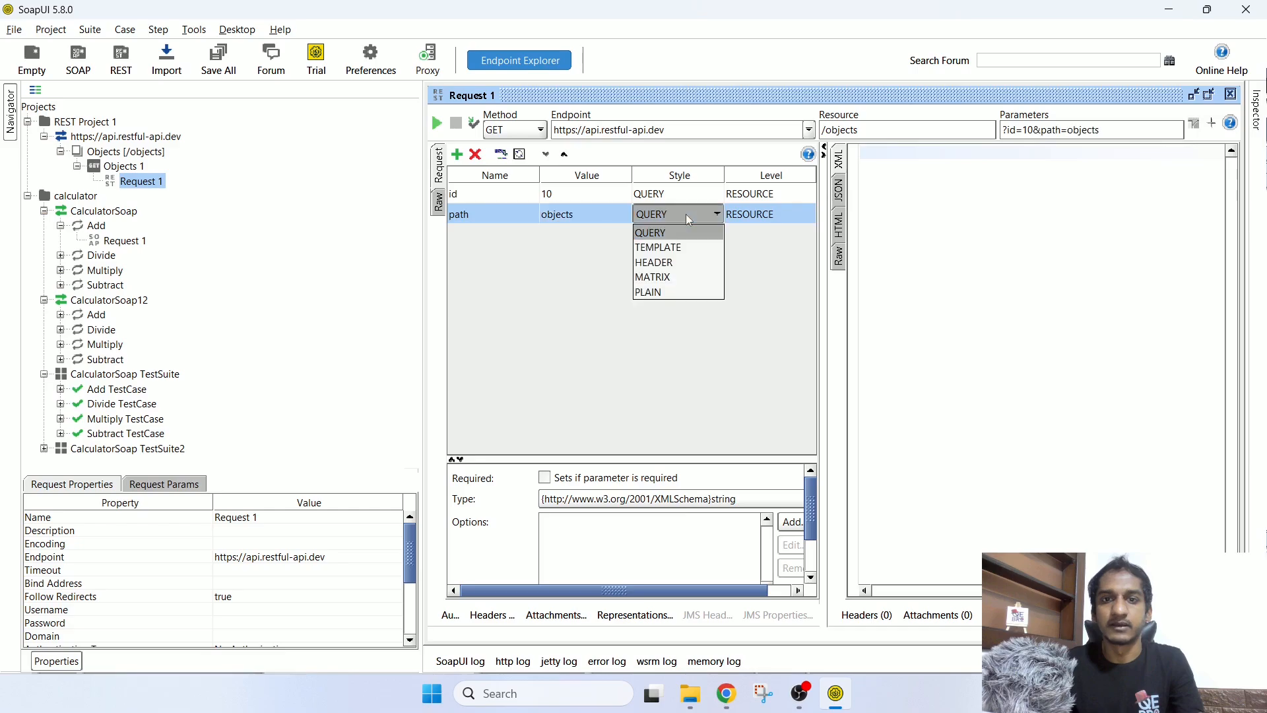
pyautogui.click(668, 248)
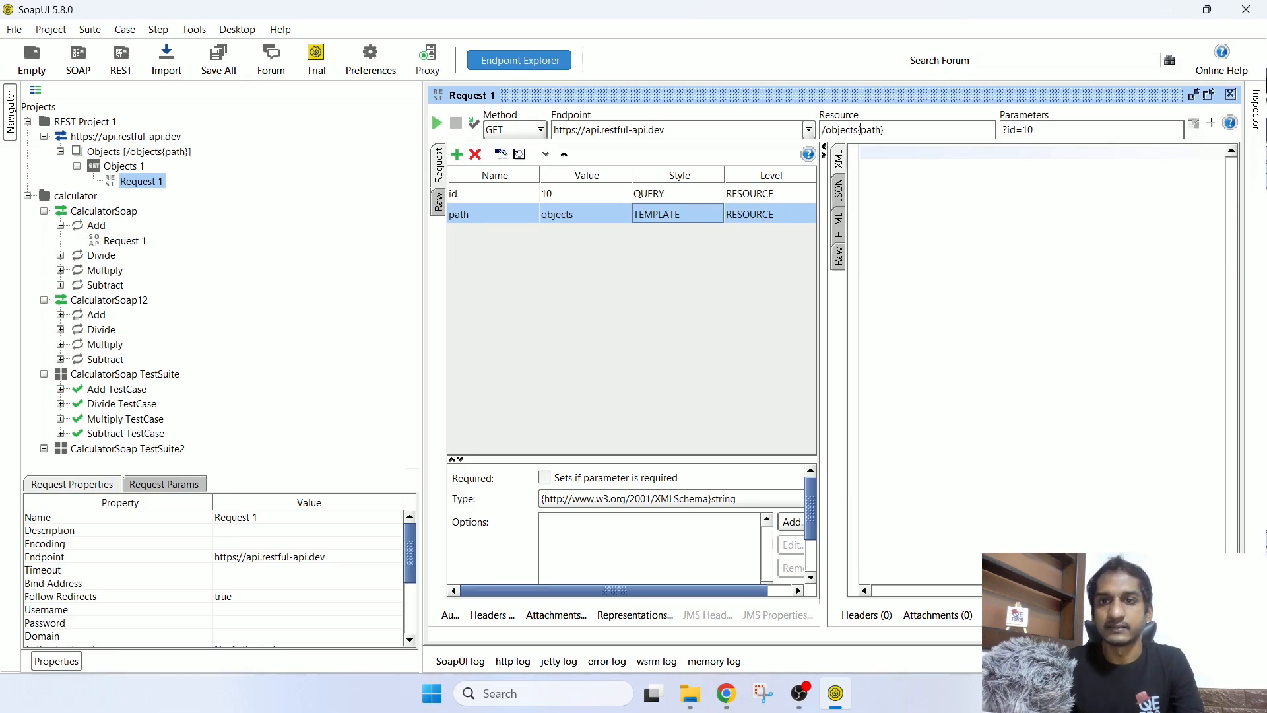
# Step: Remove the literal objects text from the resource so that it reads /{path}
pyautogui.moveTo(845, 130); pyautogui.dragTo(812, 130)
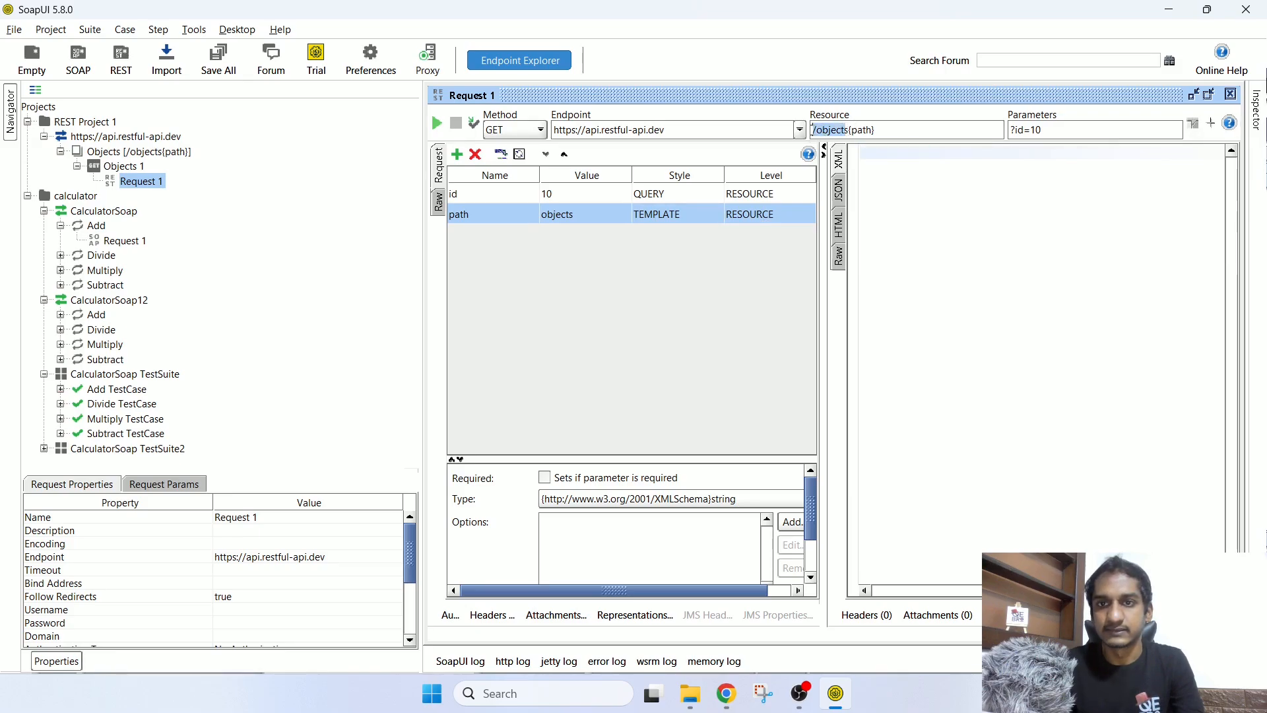
pyautogui.press('BackSpace')
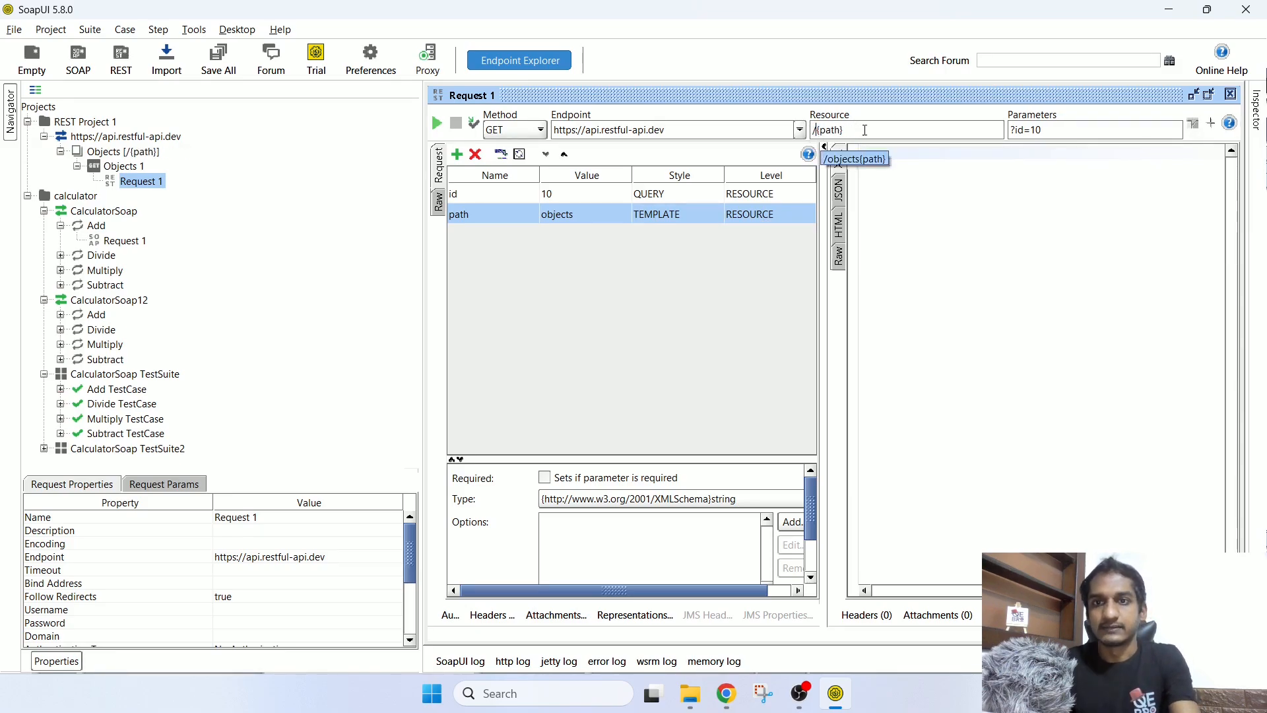
pyautogui.moveTo(815, 130); pyautogui.dragTo(841, 128)
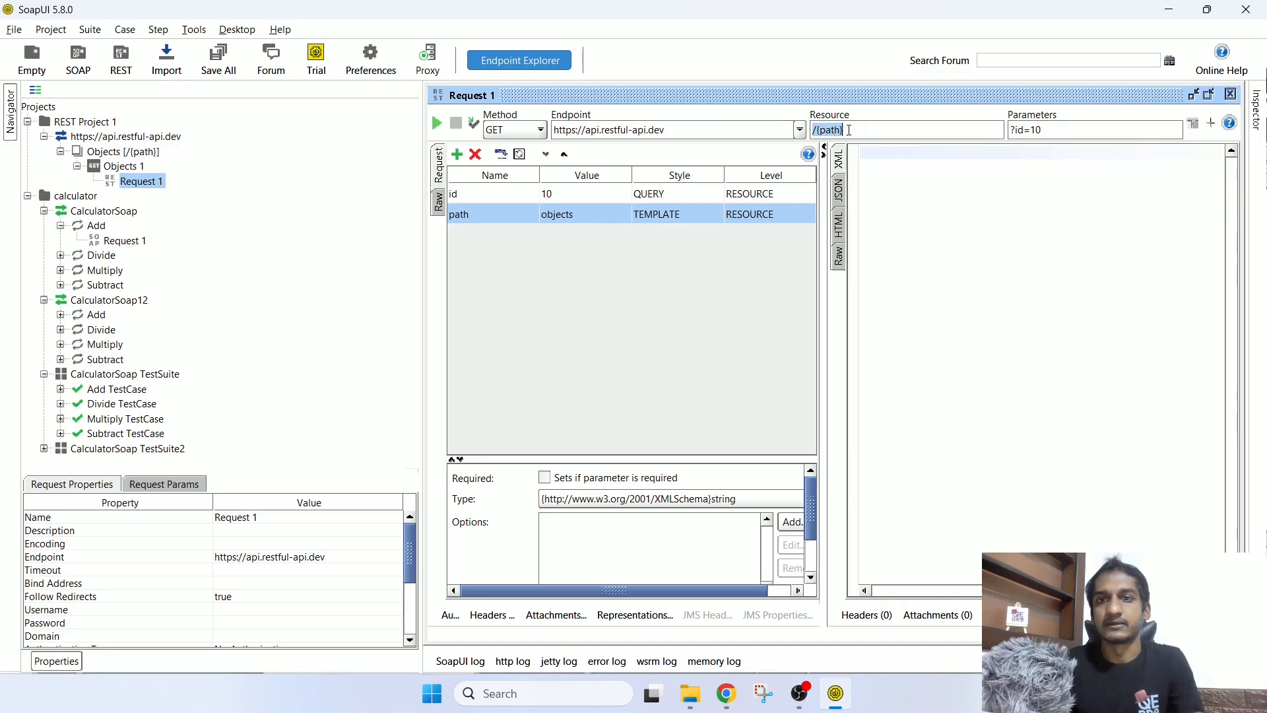
# Step: Check the id parameter and the endpoint, then submit Request 1 and examine its JSON response
pyautogui.click(489, 197)
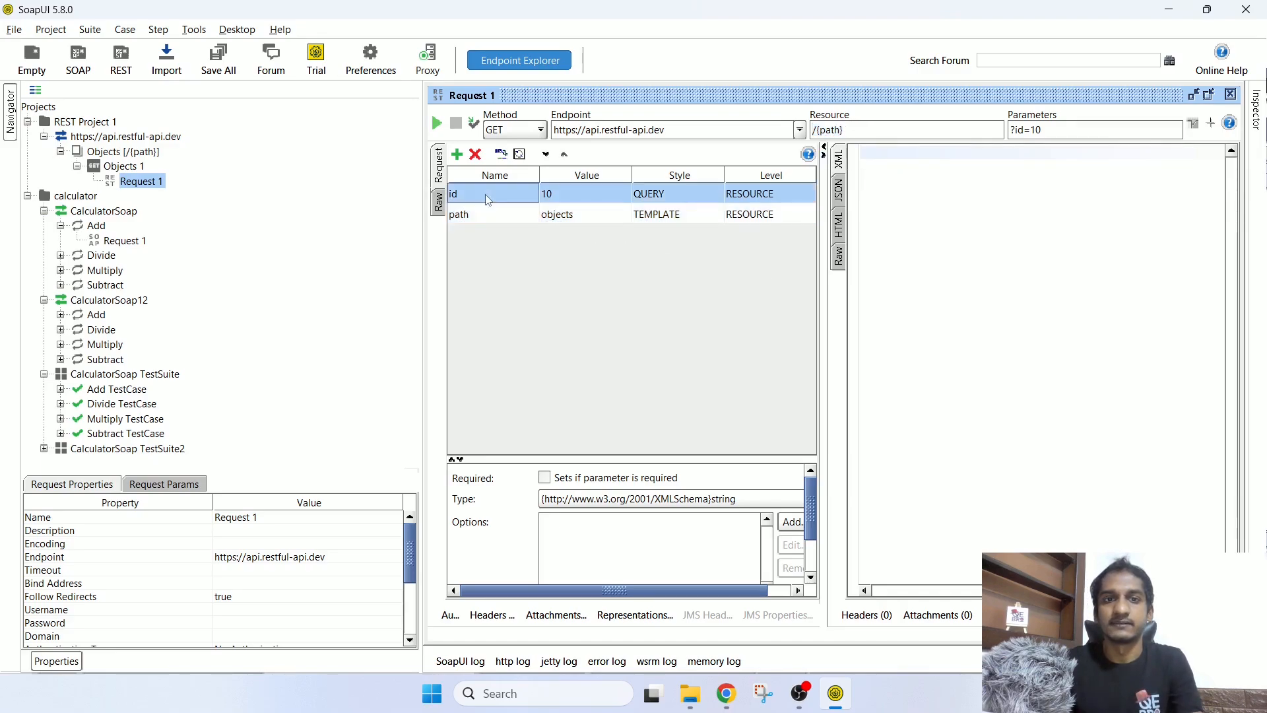
pyautogui.moveTo(1043, 129); pyautogui.dragTo(680, 190)
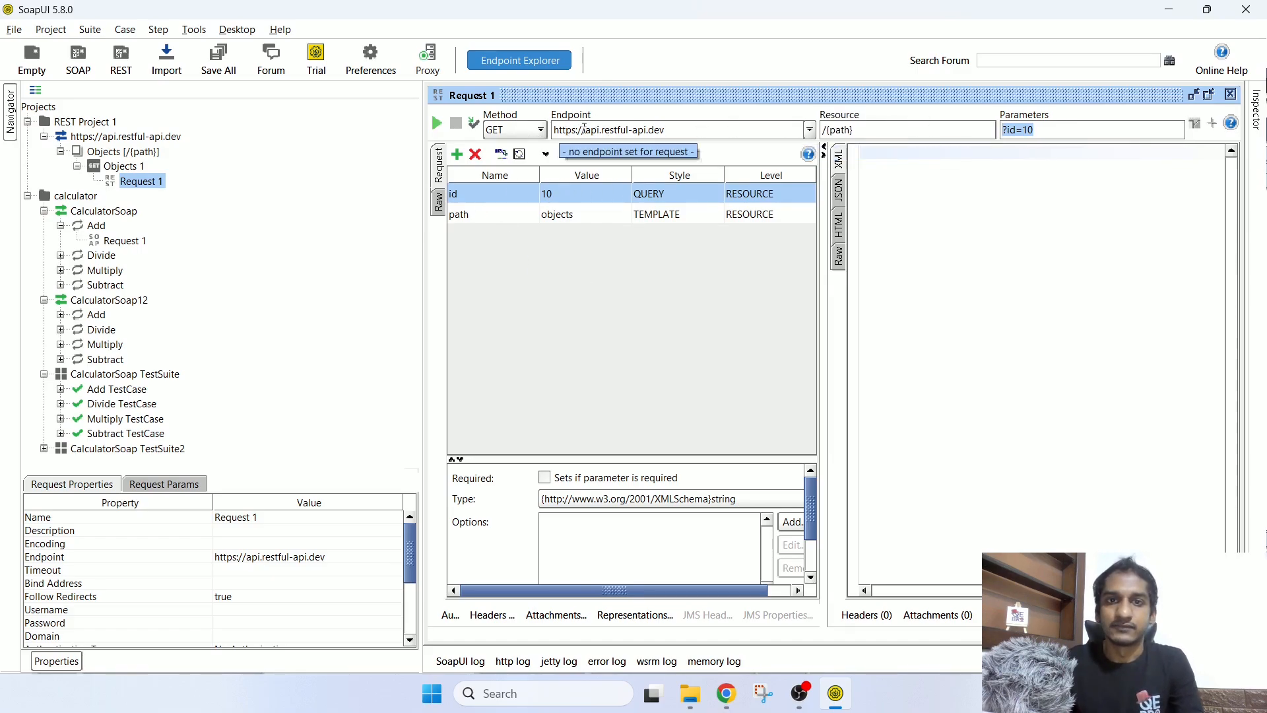
pyautogui.moveTo(584, 129); pyautogui.dragTo(666, 131)
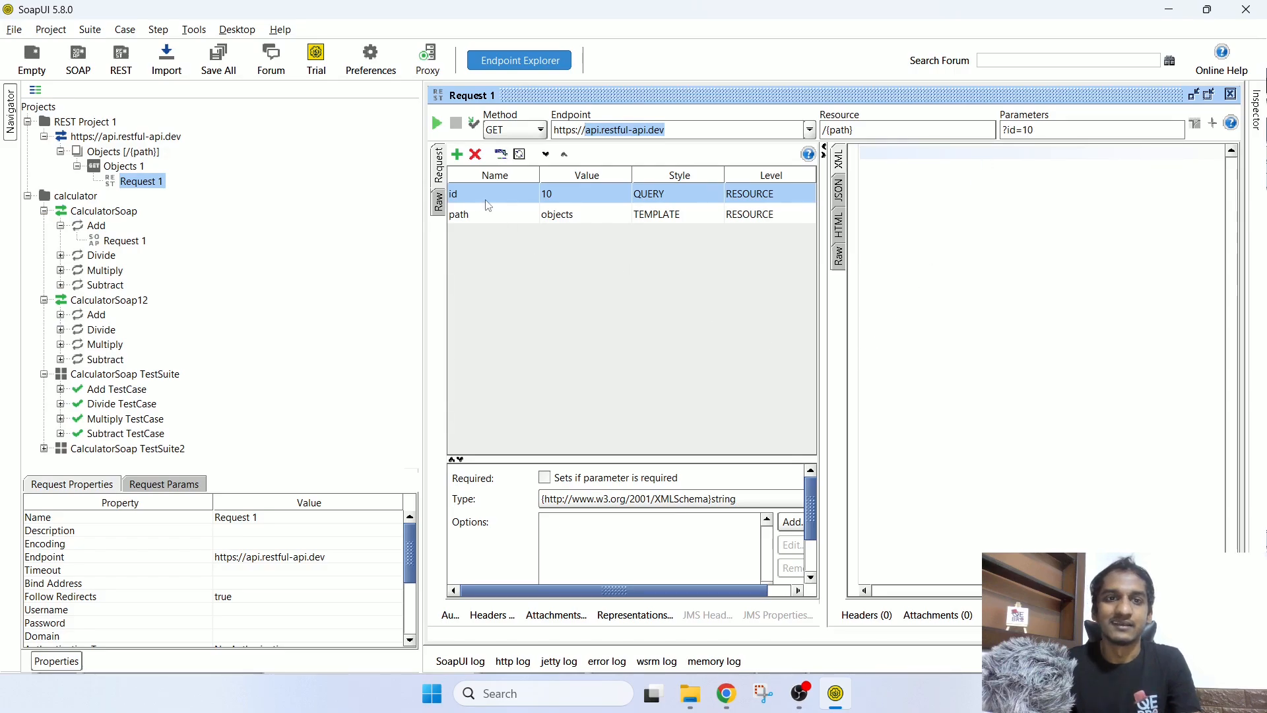
pyautogui.click(437, 173)
pyautogui.click(436, 123)
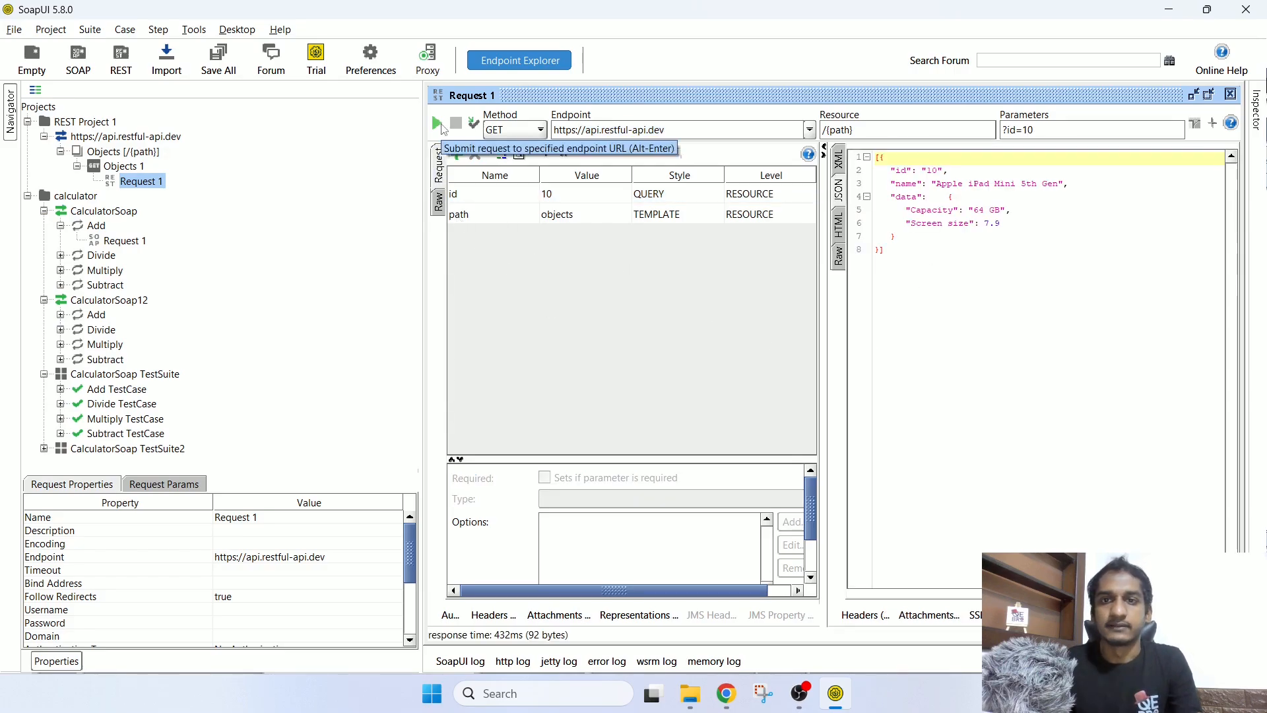
pyautogui.moveTo(921, 259); pyautogui.dragTo(843, 159)
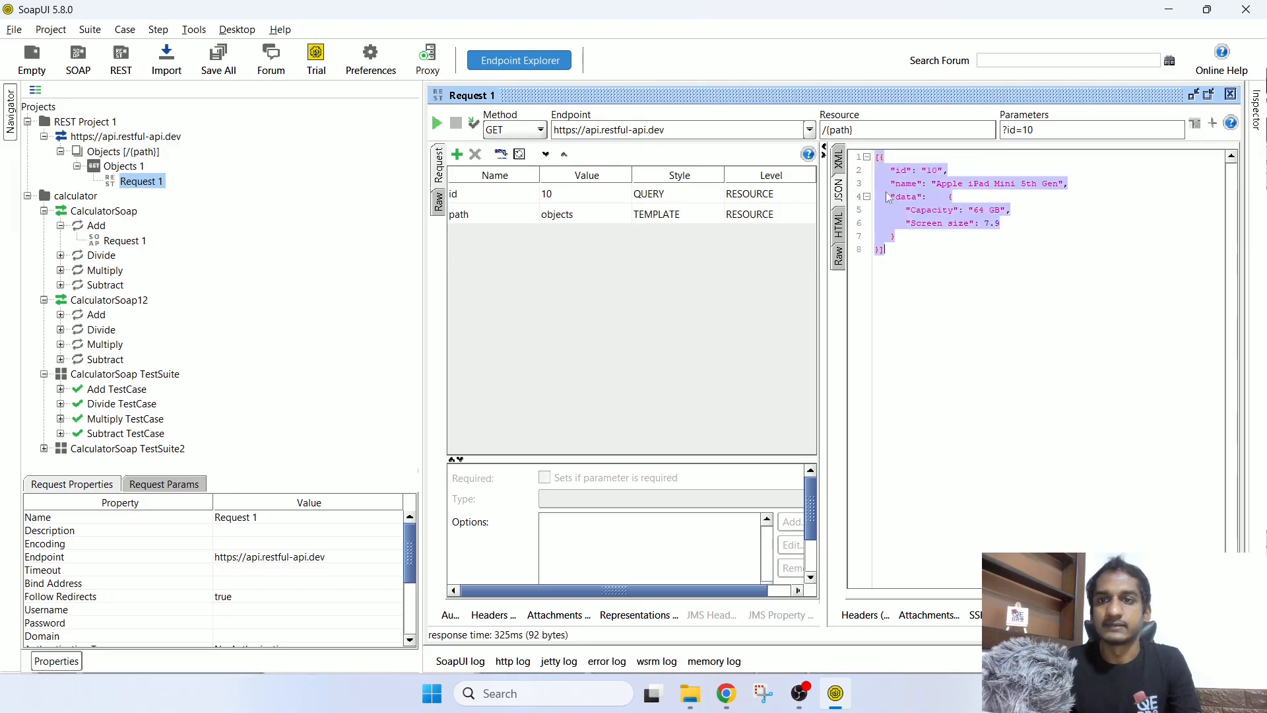
pyautogui.click(1107, 315)
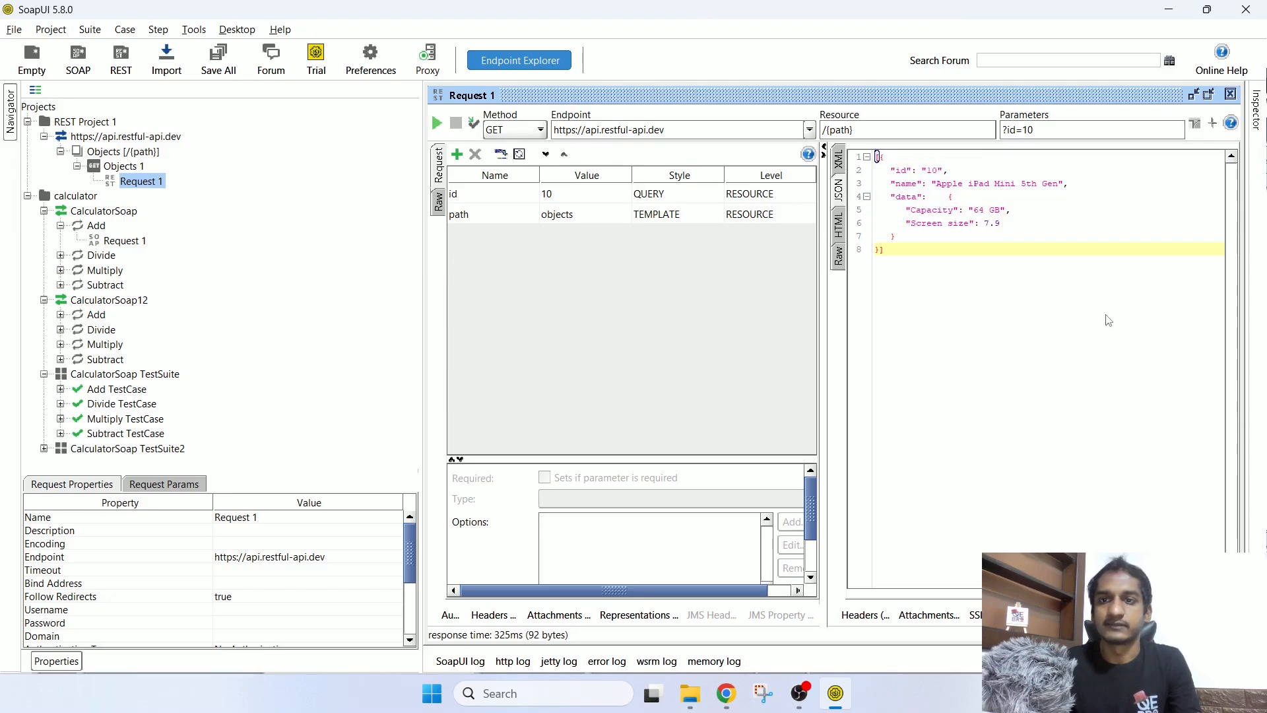
# Step: Compare the response in its XML, JSON, HTML and Raw views, ending on the JSON view
pyautogui.click(838, 160)
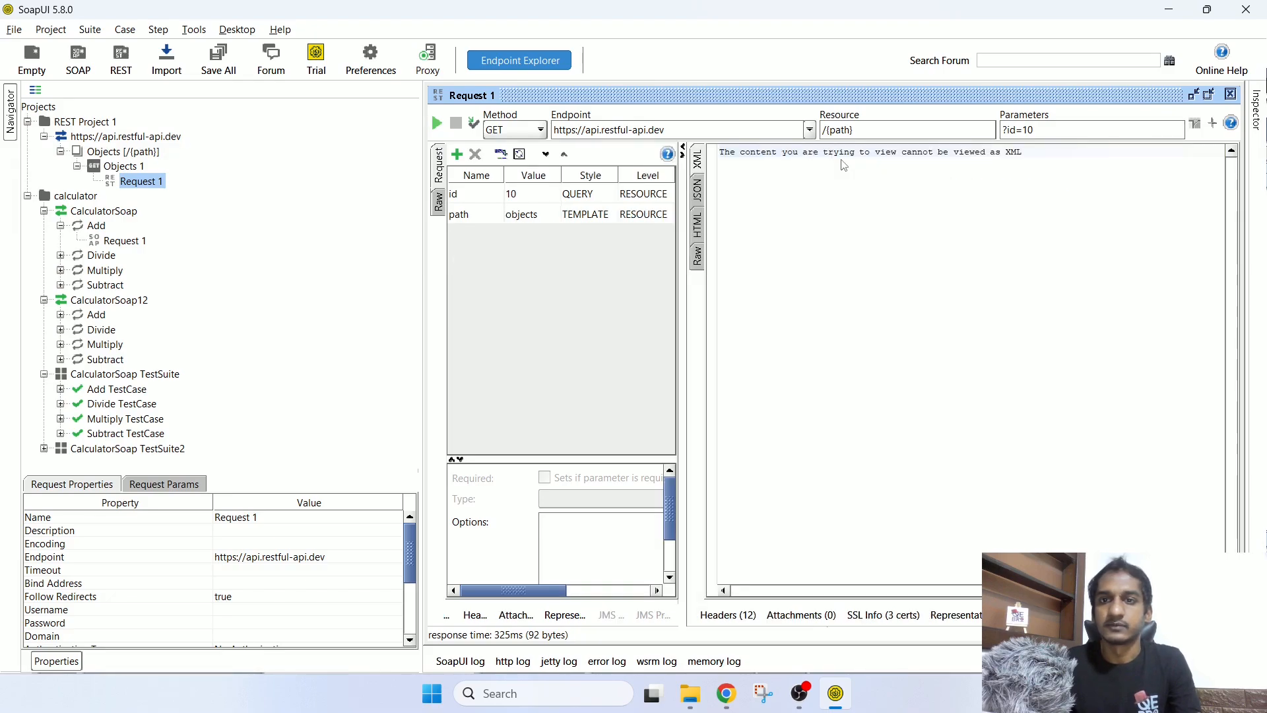
pyautogui.click(700, 198)
pyautogui.click(700, 224)
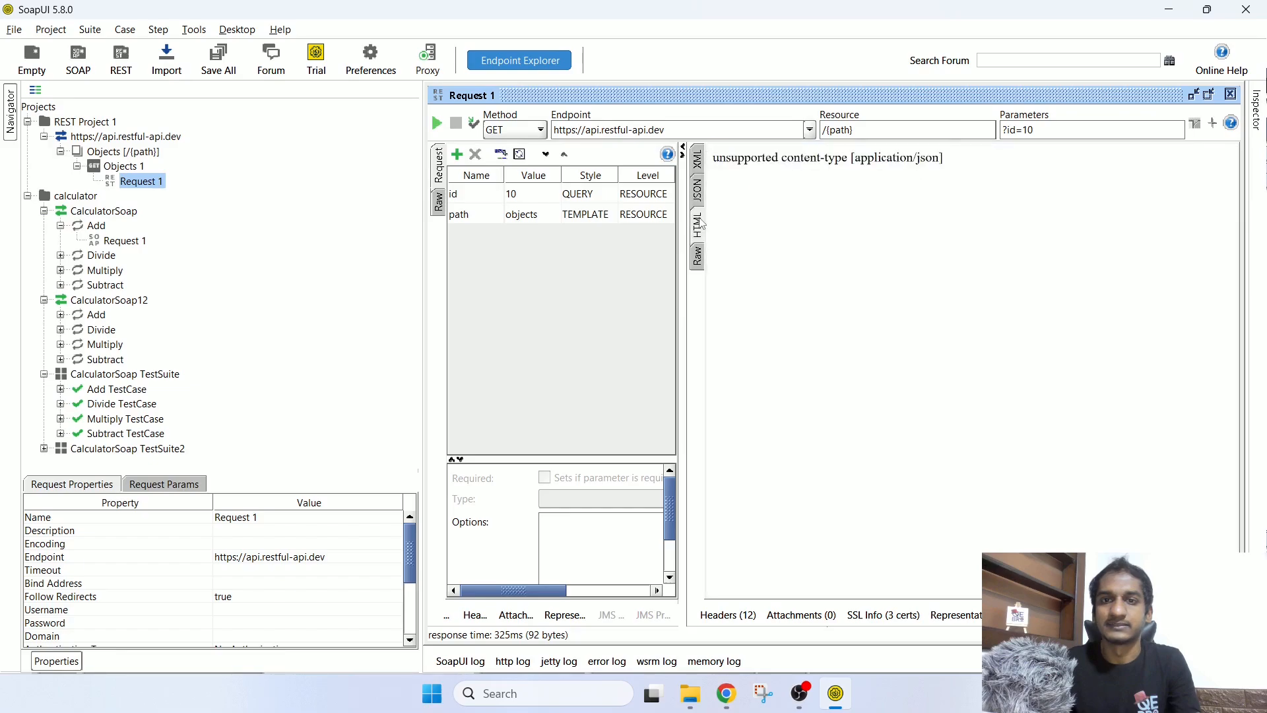
pyautogui.click(700, 256)
pyautogui.click(700, 191)
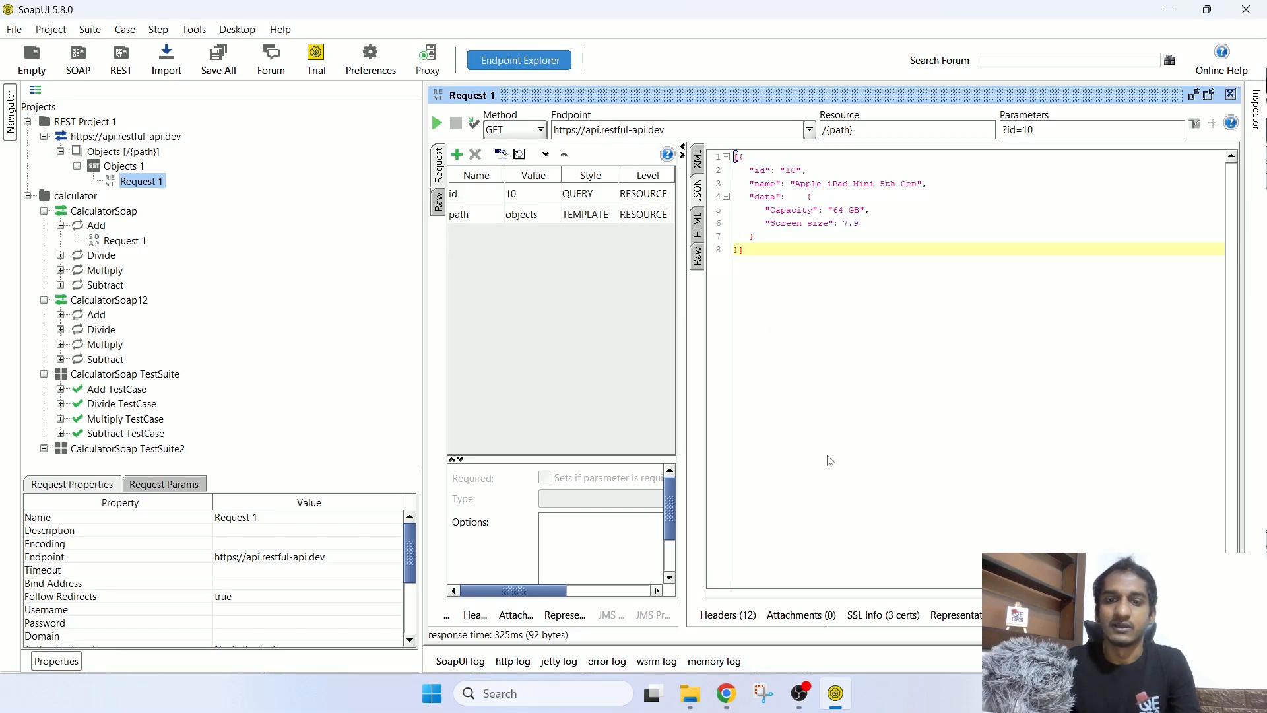
# Step: Examine the response's headers, attachments, SSL info and representations, then hide these details and widen the request pane
pyautogui.click(728, 615)
pyautogui.click(814, 620)
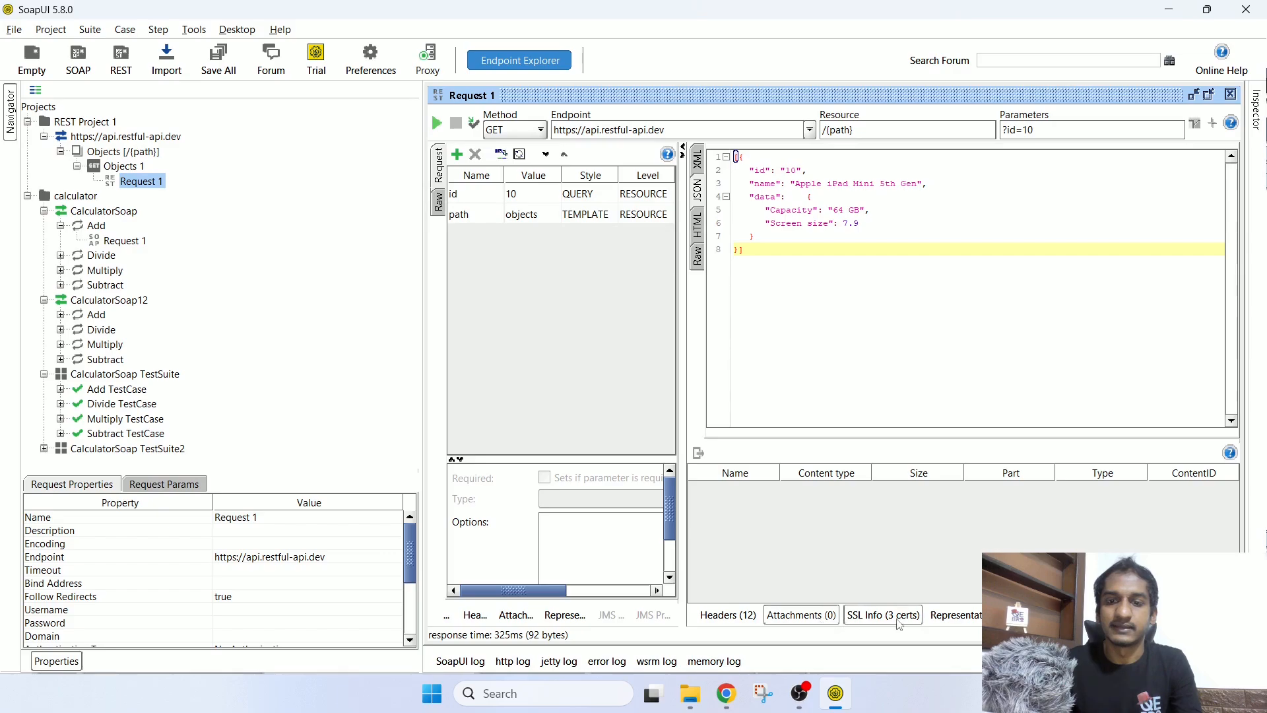
pyautogui.click(911, 615)
pyautogui.click(965, 619)
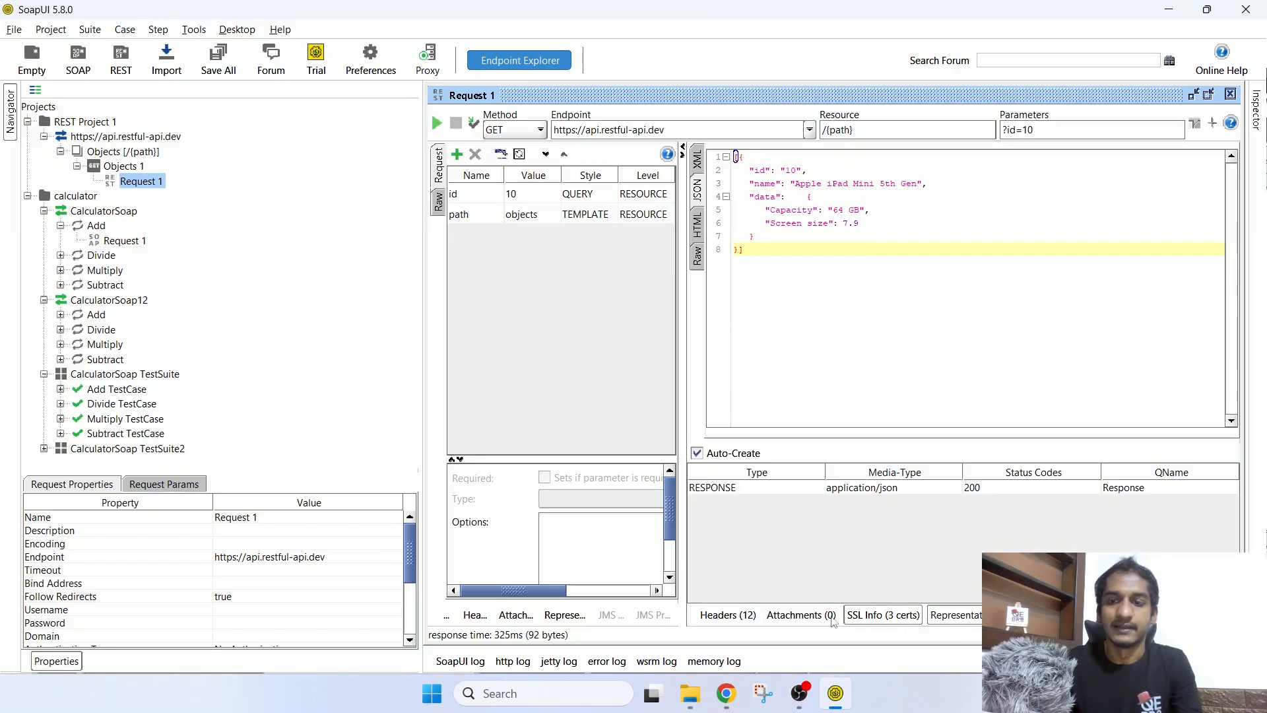
pyautogui.click(744, 622)
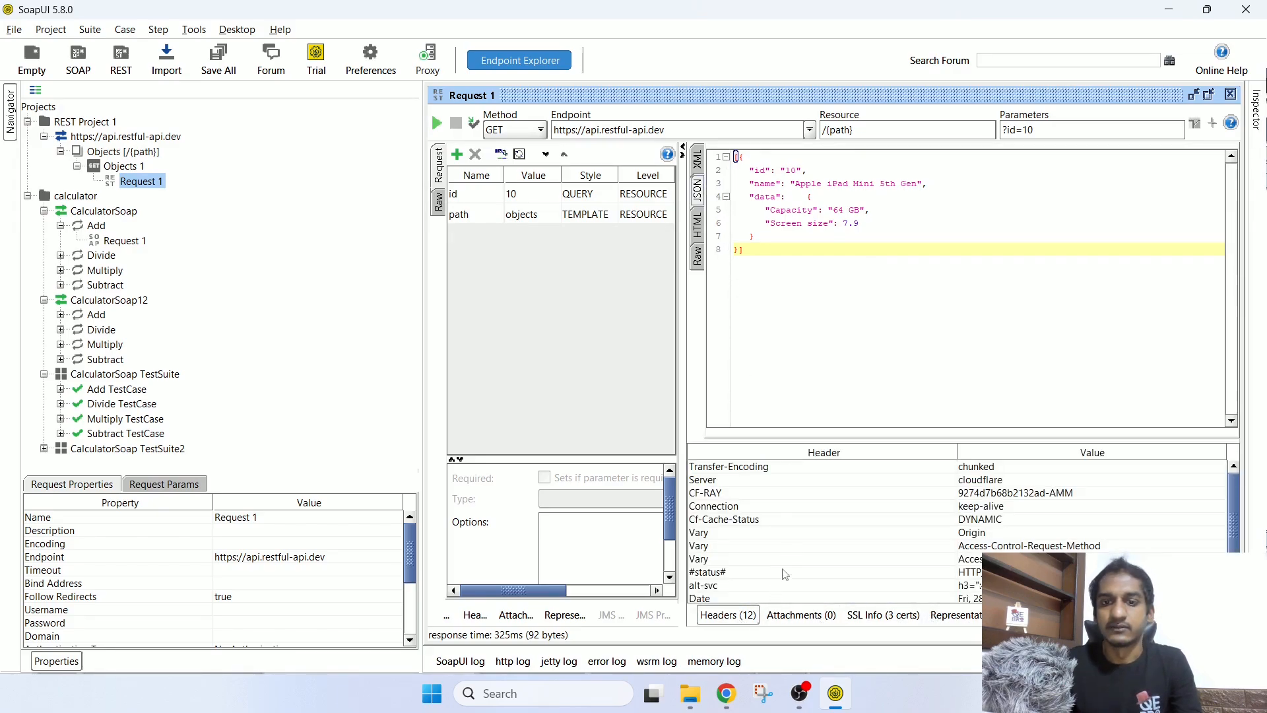
pyautogui.click(753, 617)
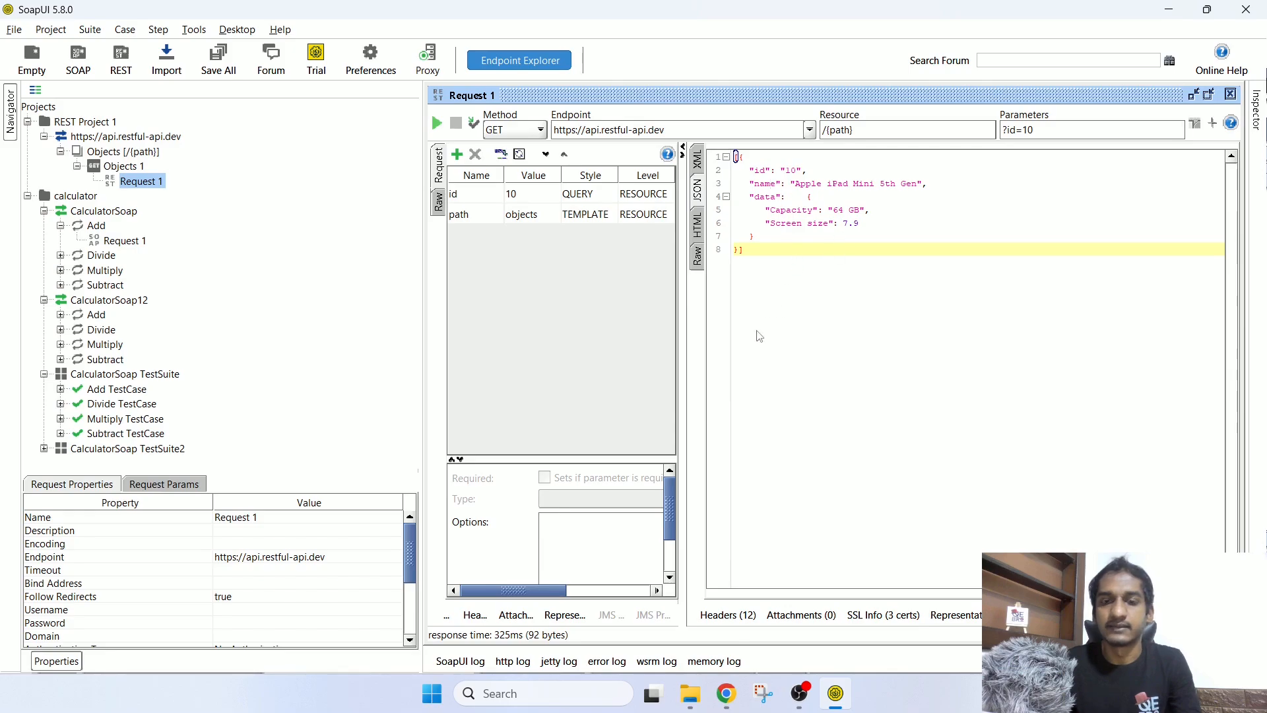
pyautogui.moveTo(684, 310); pyautogui.dragTo(798, 318)
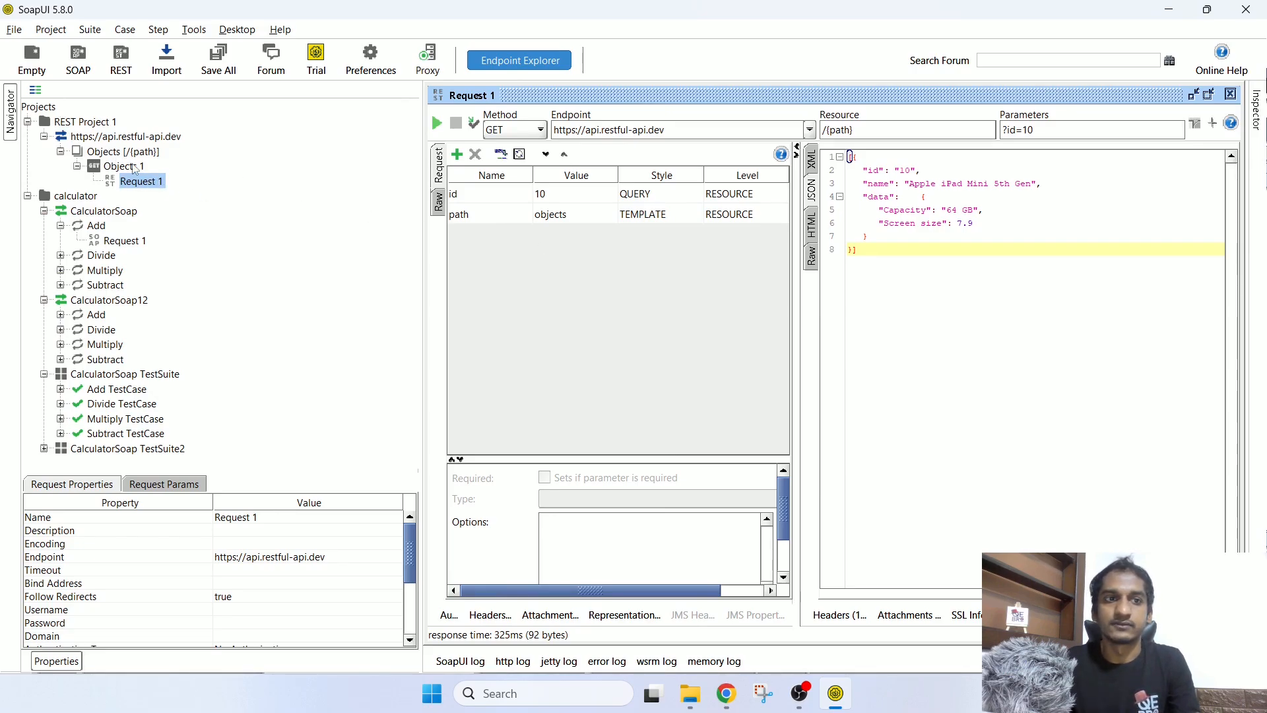
pyautogui.click(130, 138)
pyautogui.rightClick(130, 139)
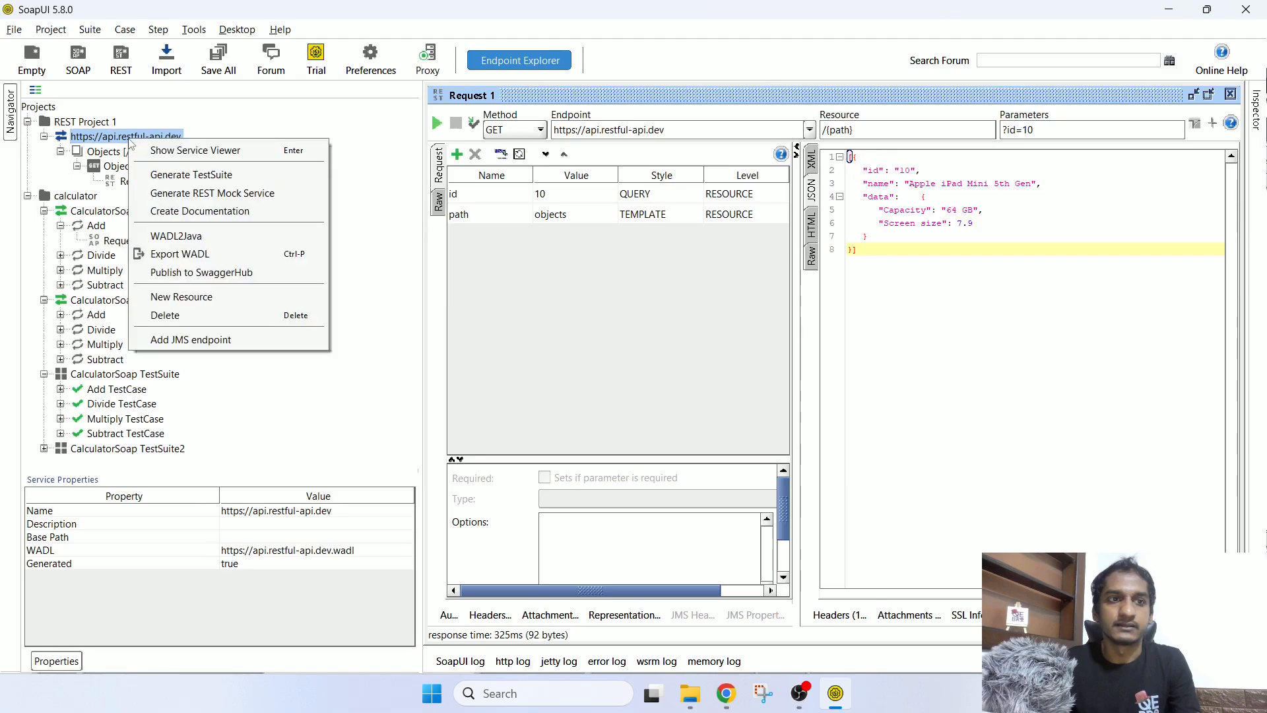
pyautogui.click(193, 175)
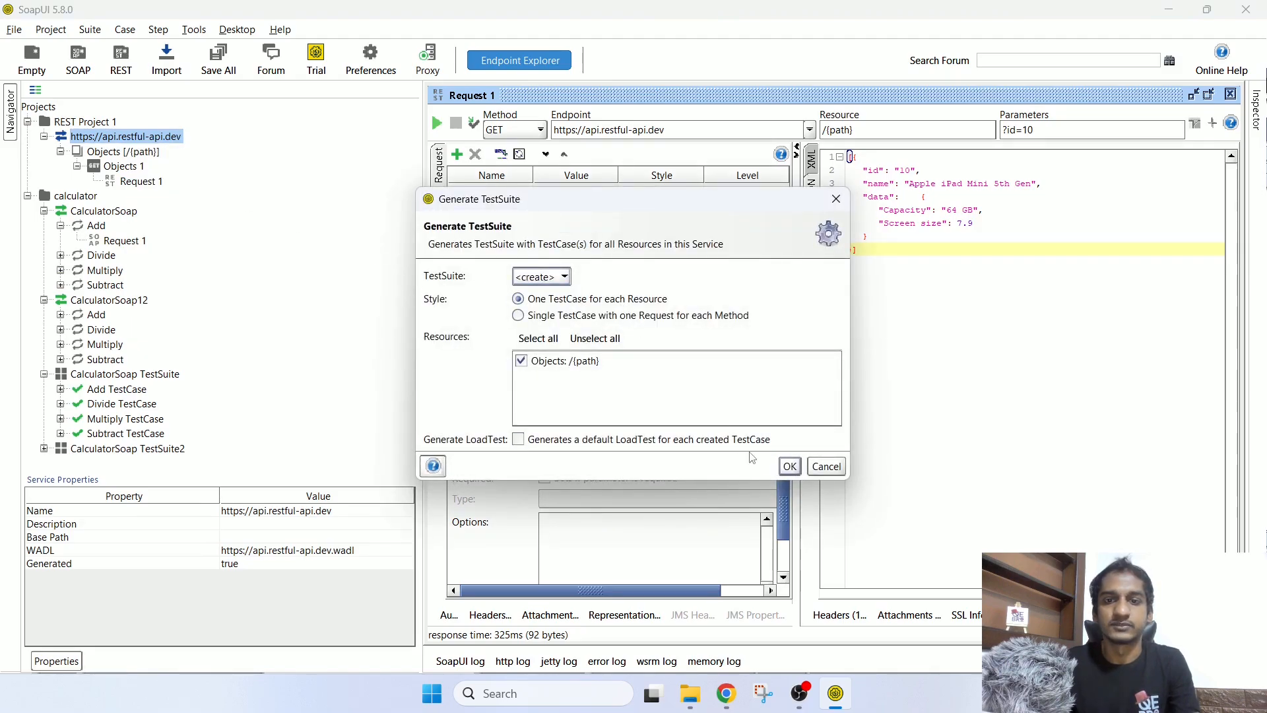
pyautogui.click(790, 467)
pyautogui.click(598, 367)
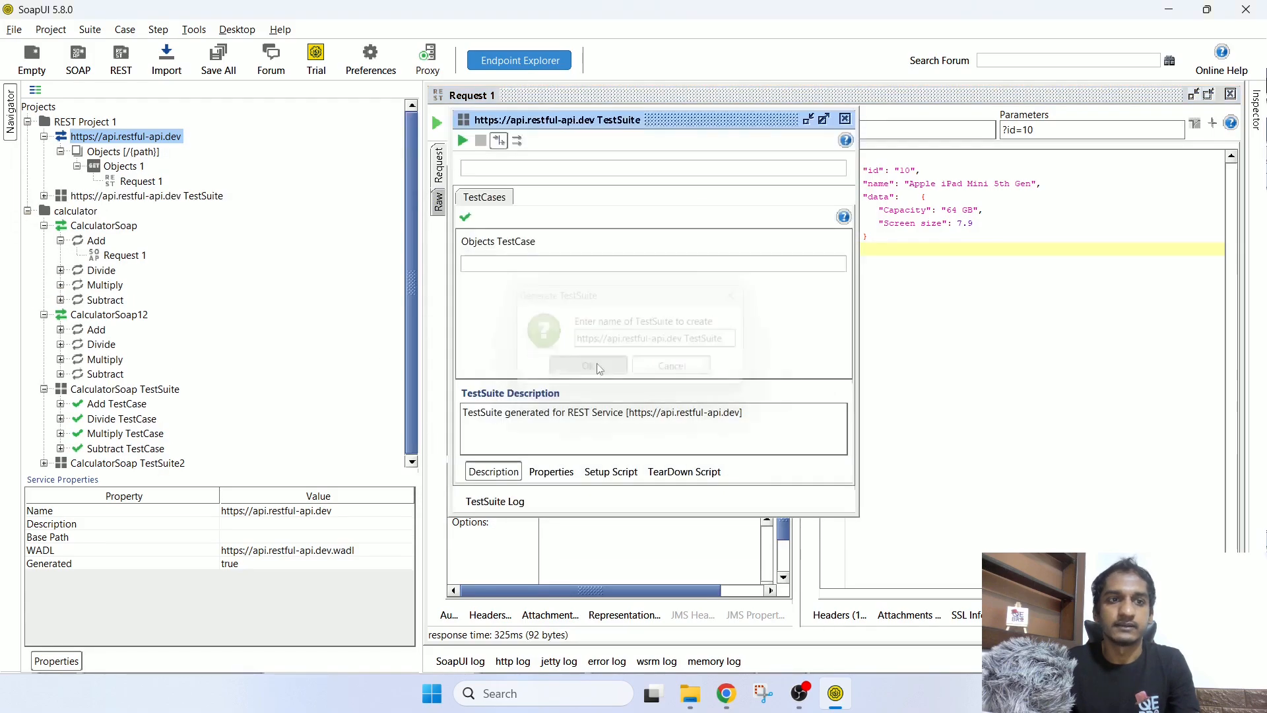
# Step: Open the Request 1 test step of the Objects TestCase in the new TestSuite and submit it
pyautogui.click(72, 196)
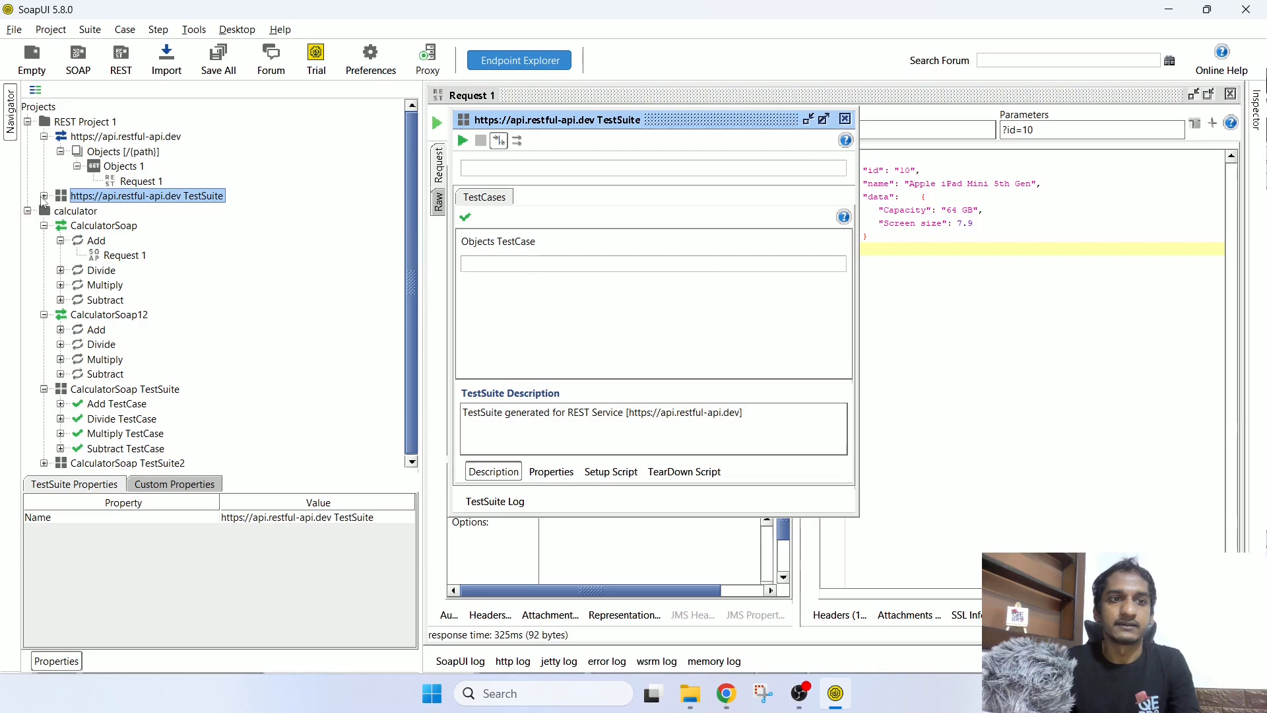
pyautogui.click(43, 197)
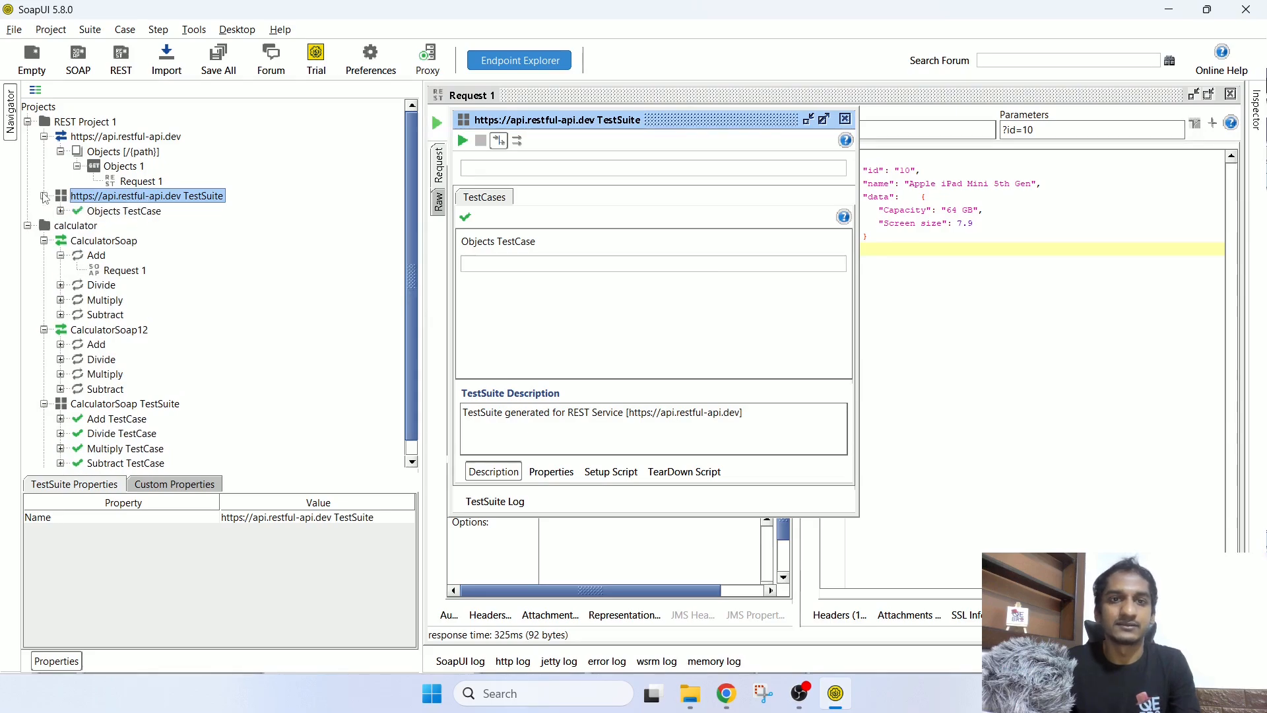
pyautogui.click(61, 211)
pyautogui.click(125, 226)
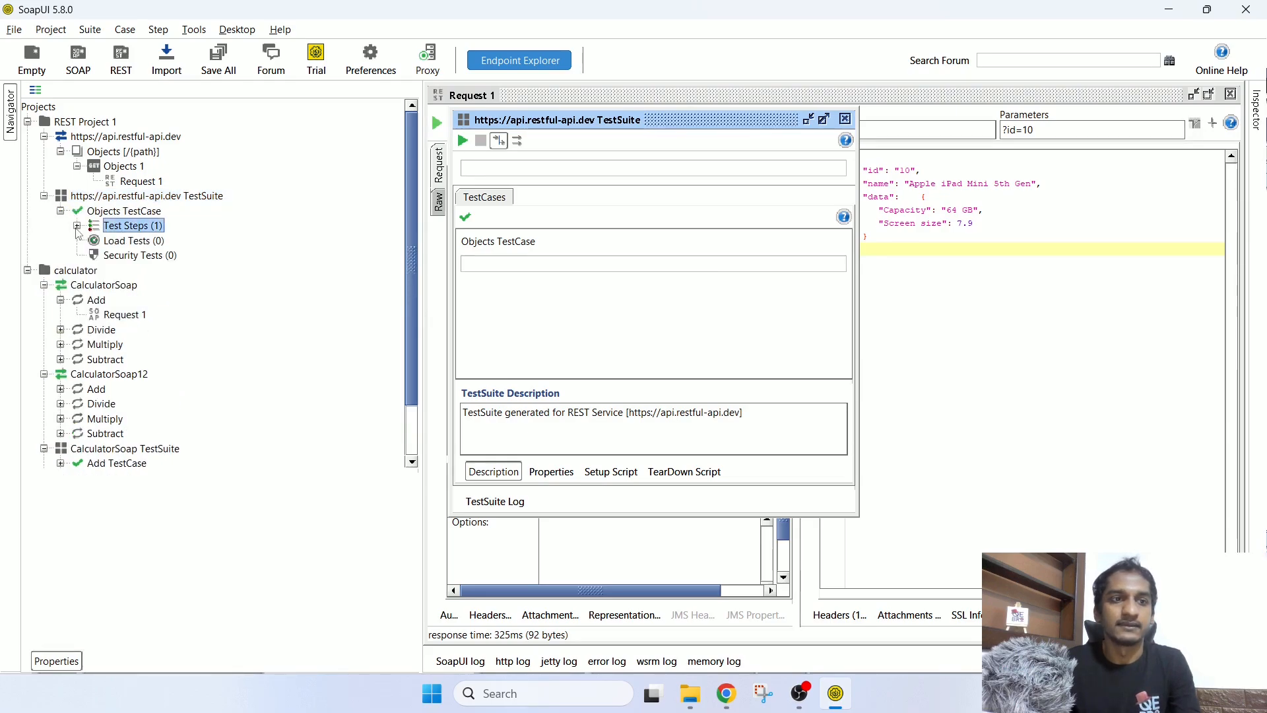
pyautogui.click(76, 225)
pyautogui.doubleClick(132, 241)
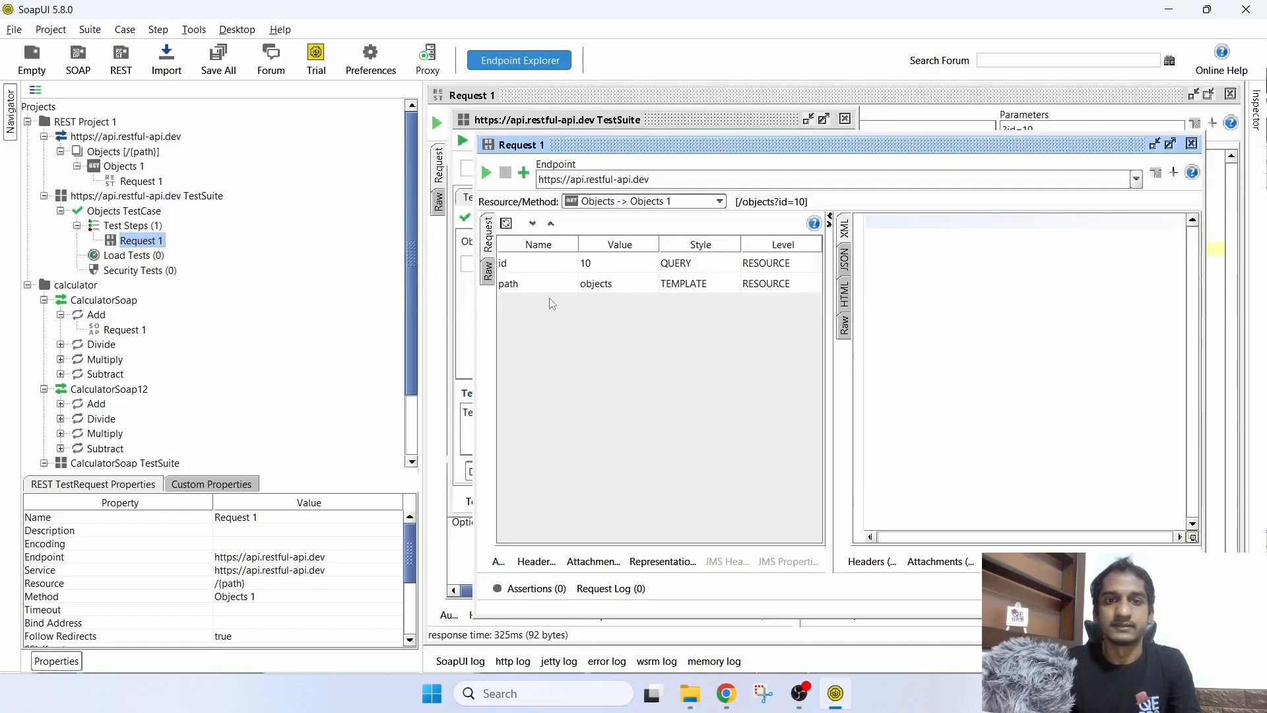
pyautogui.click(485, 172)
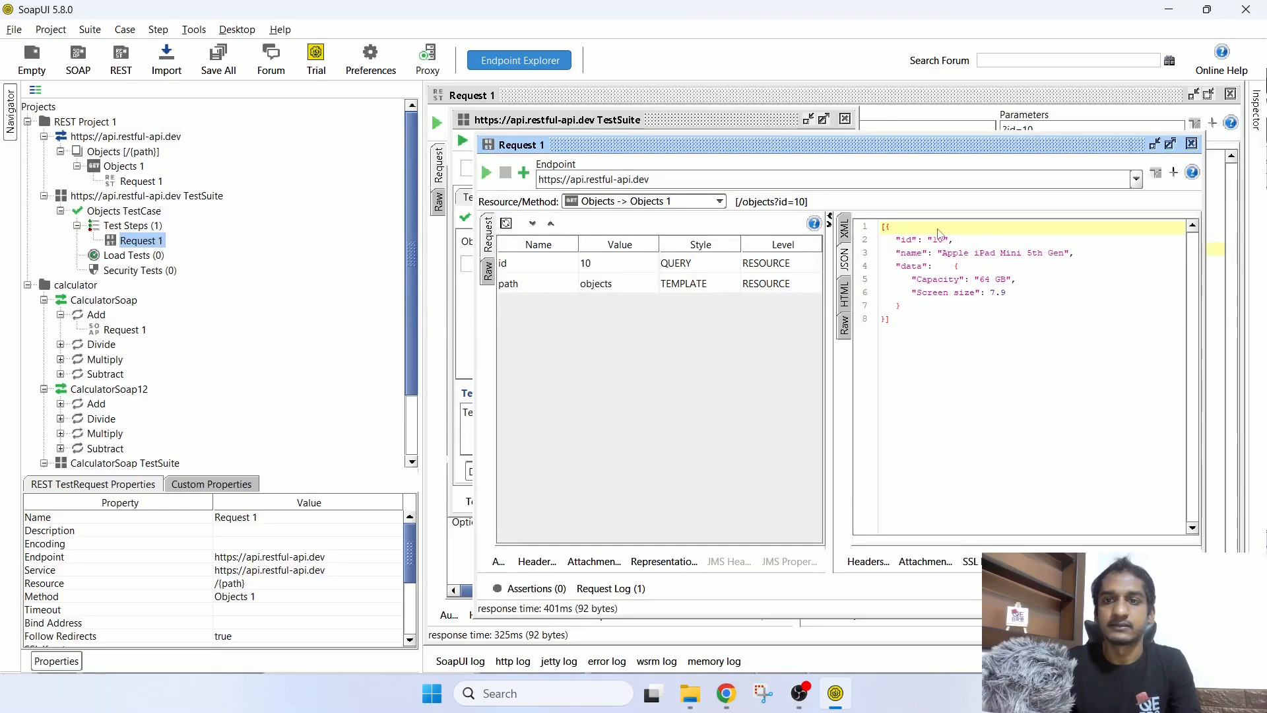
# Step: Add a Valid HTTP Status Codes assertion to the Request 1 test step with 200 as the accepted code
pyautogui.click(529, 593)
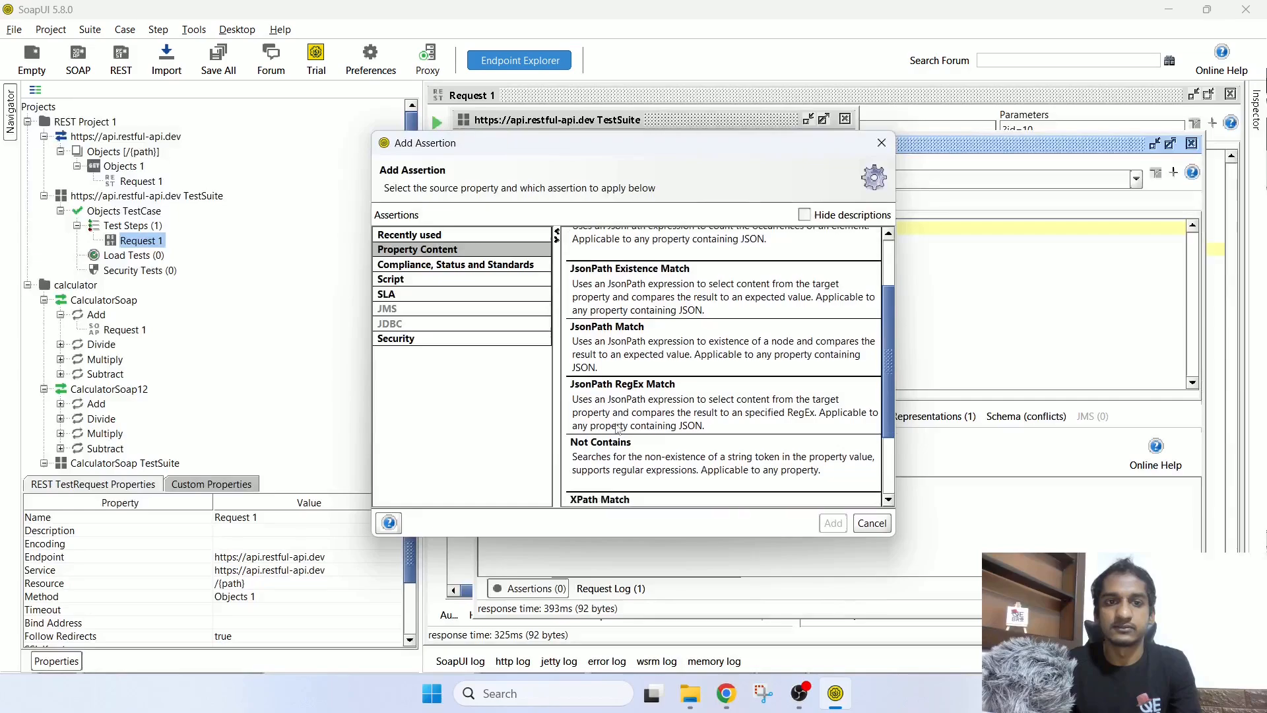
pyautogui.scroll(-10, 618, 429)
pyautogui.scroll(-6, 618, 430)
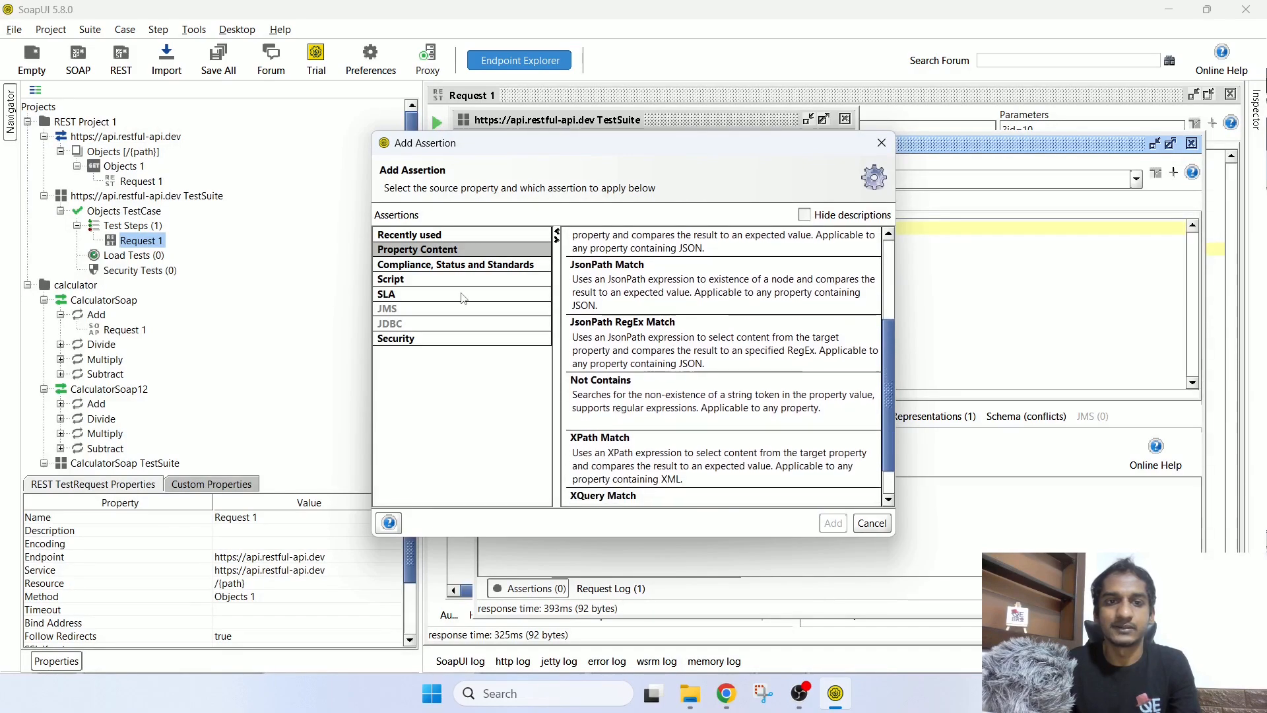
pyautogui.scroll(-3, 729, 374)
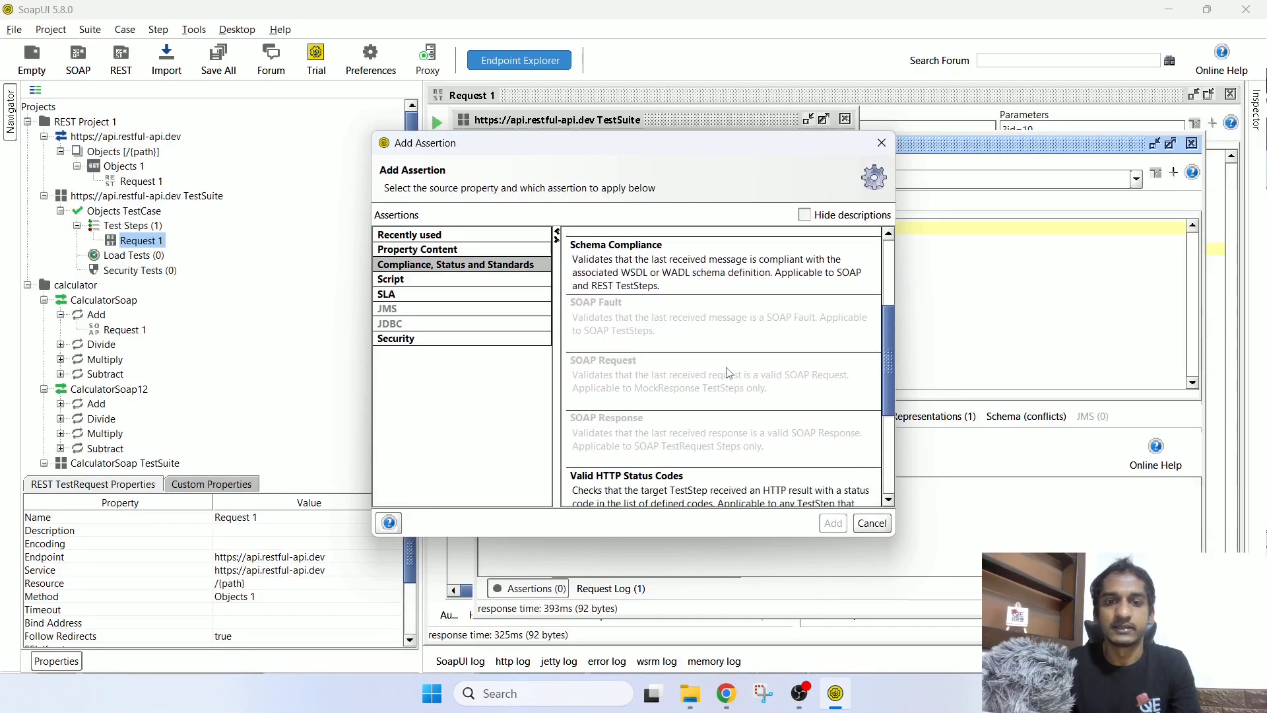
pyautogui.click(655, 484)
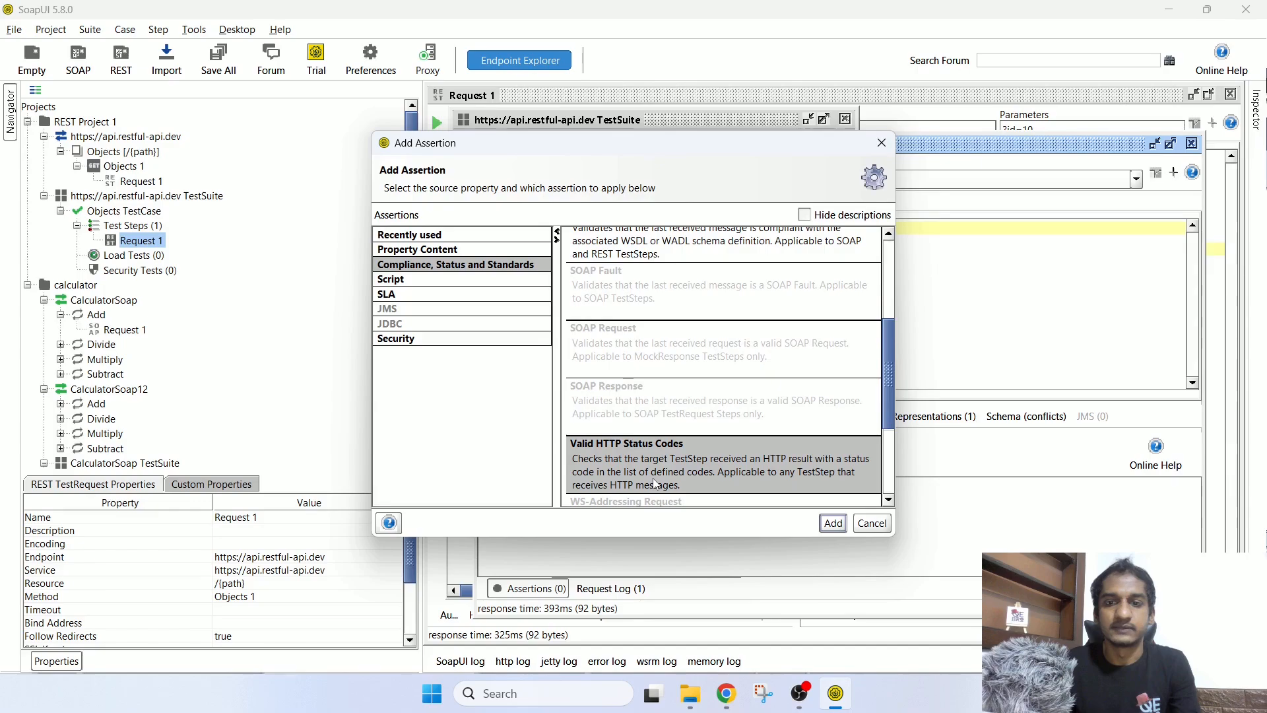
pyautogui.click(832, 524)
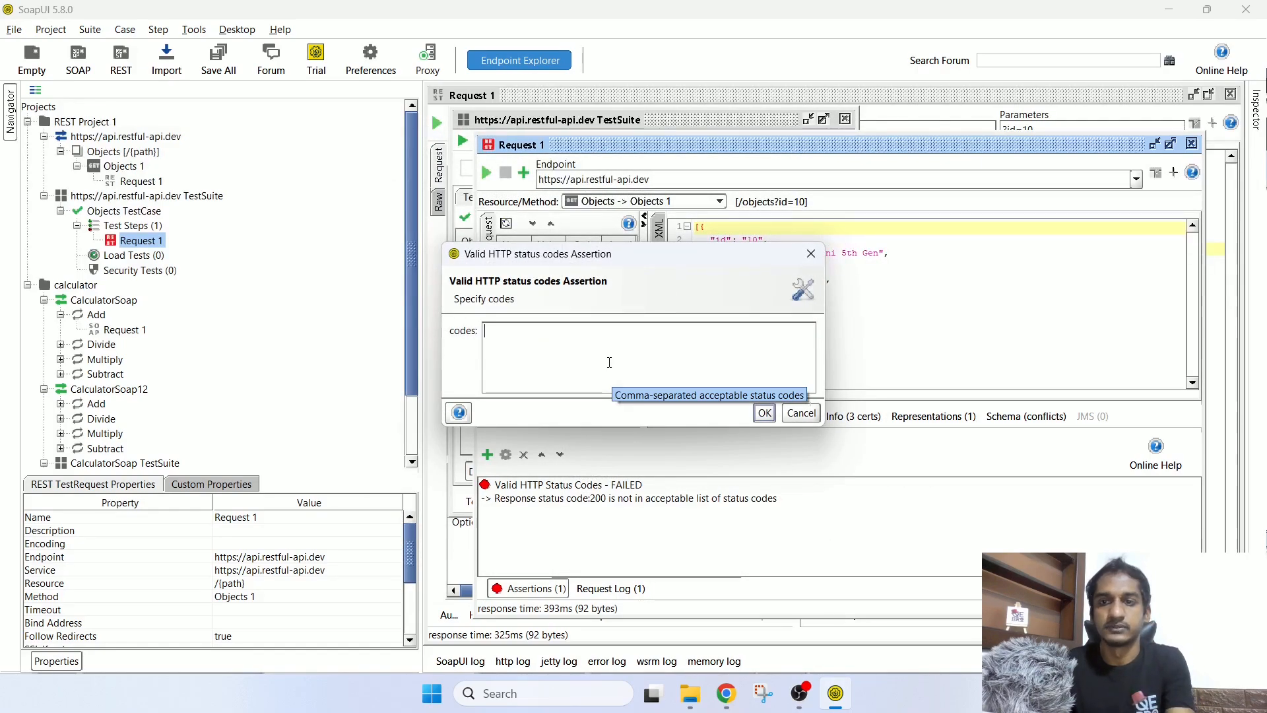
pyautogui.write('200')
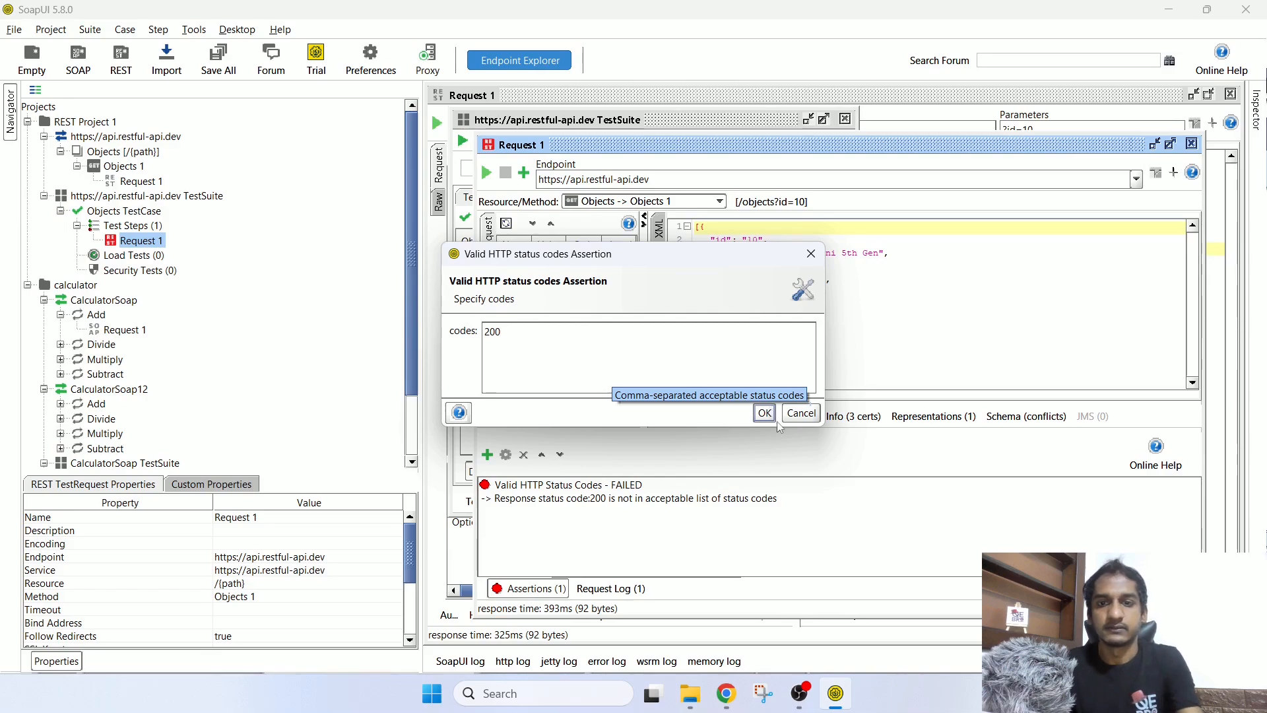
pyautogui.click(764, 413)
# Step: Add a Contains assertion to the Request 1 test step and move its settings dialog clear of the response
pyautogui.click(531, 588)
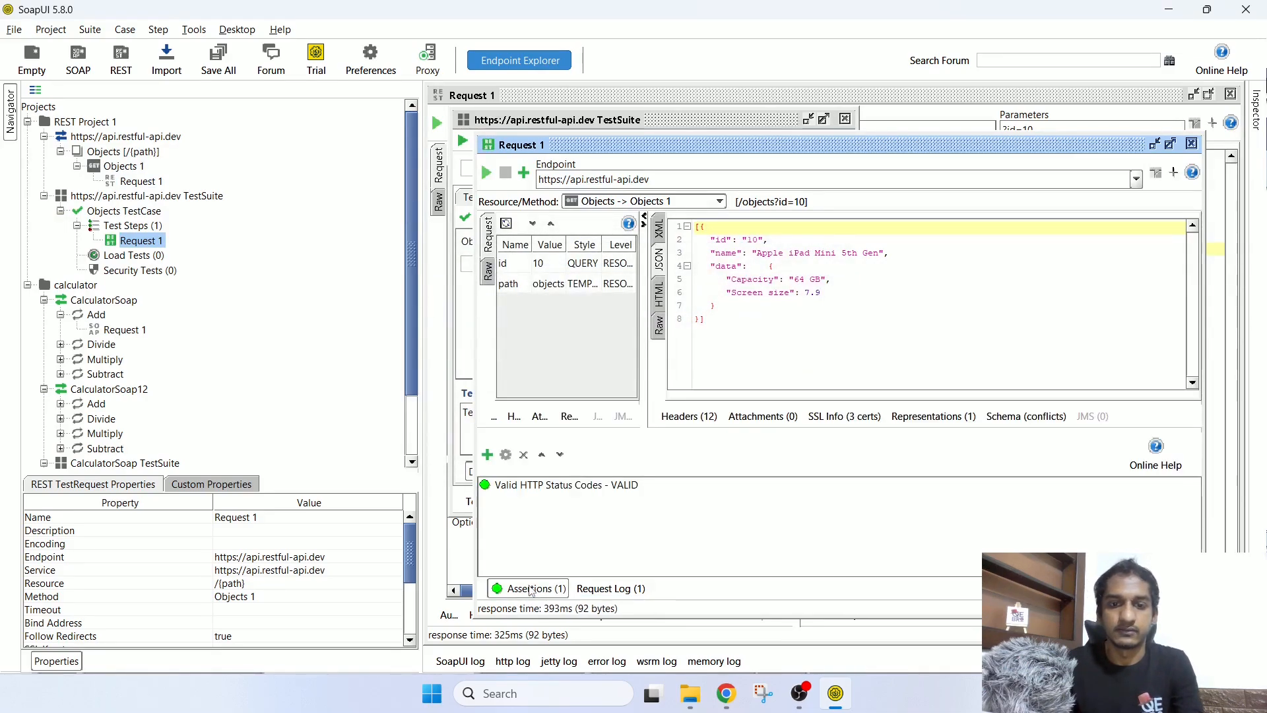
pyautogui.click(487, 455)
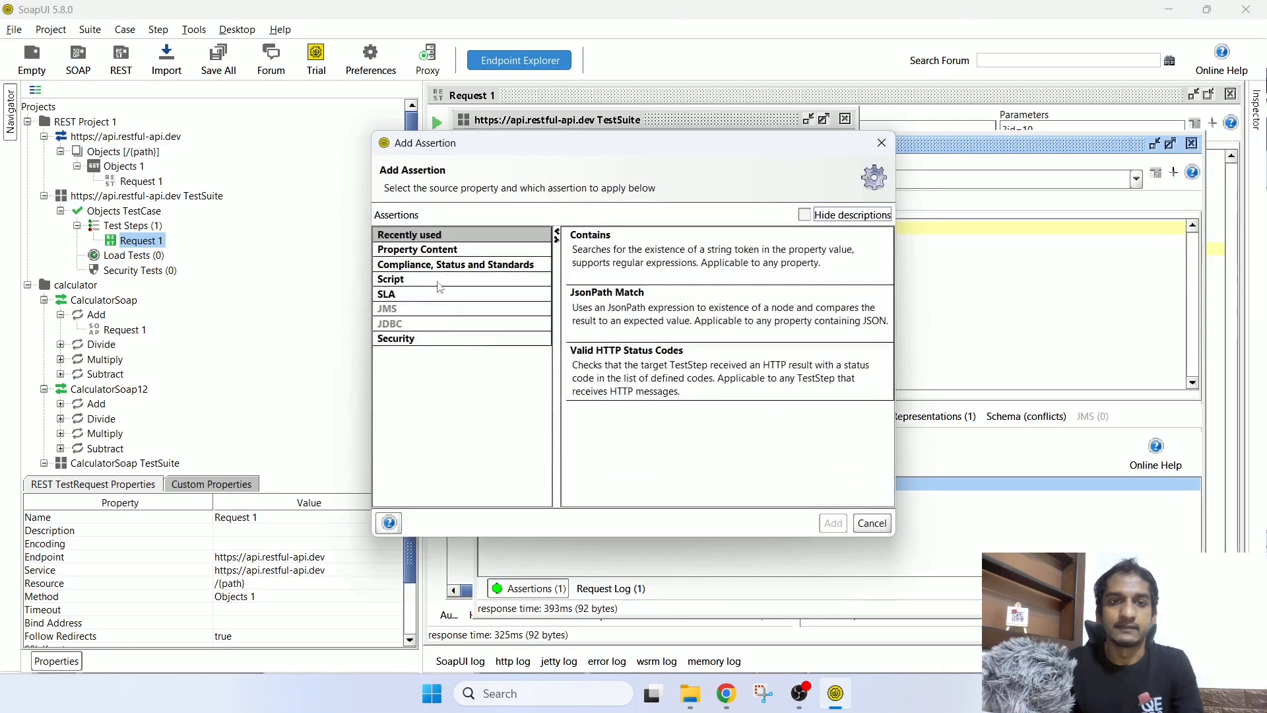
pyautogui.click(621, 267)
pyautogui.click(833, 523)
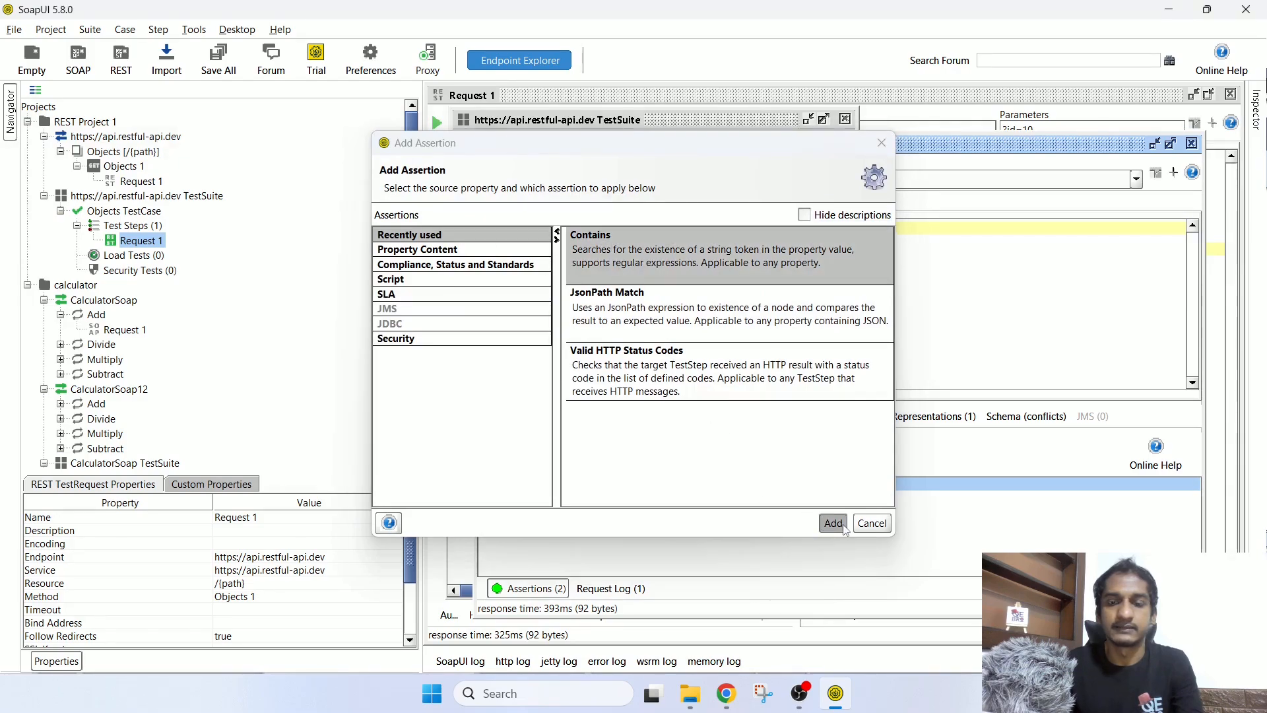
pyautogui.moveTo(683, 234); pyautogui.dragTo(479, 281)
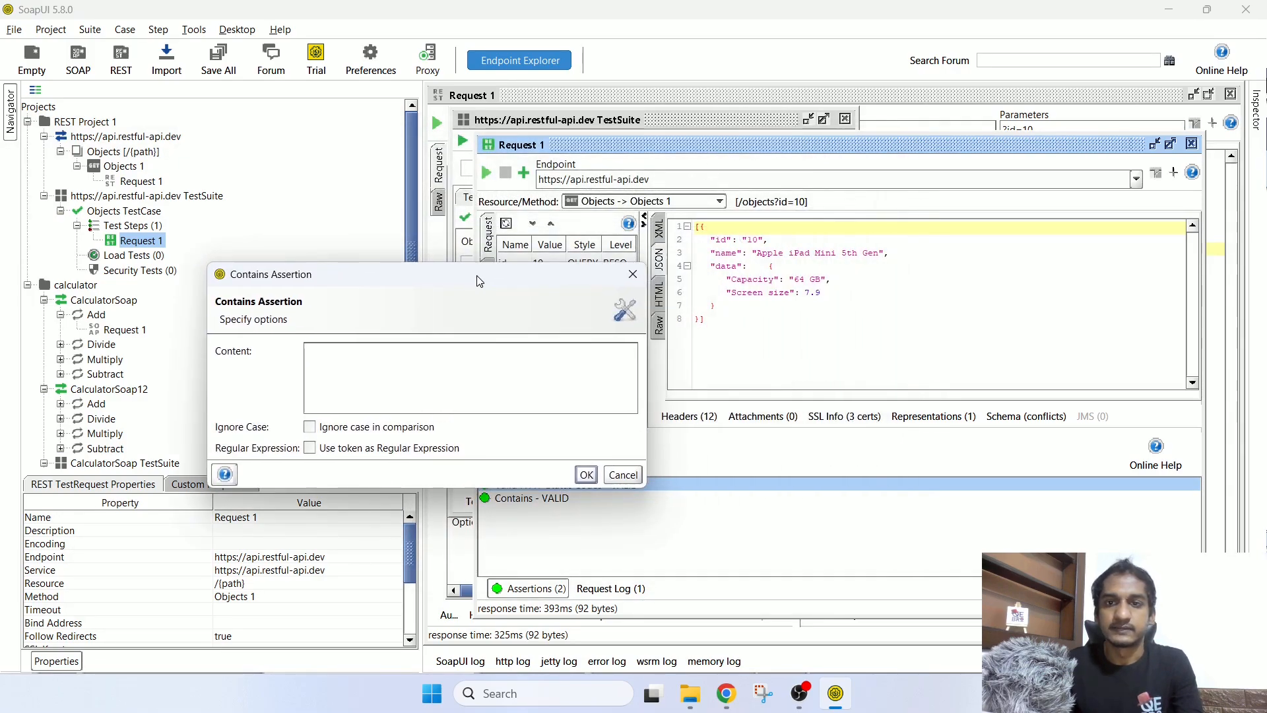
# Step: Set the Contains assertion's content to Apple iPhone 12 Pro Max, copied from the API output in Chrome, and resubmit the request in SoapUI
pyautogui.click(726, 693)
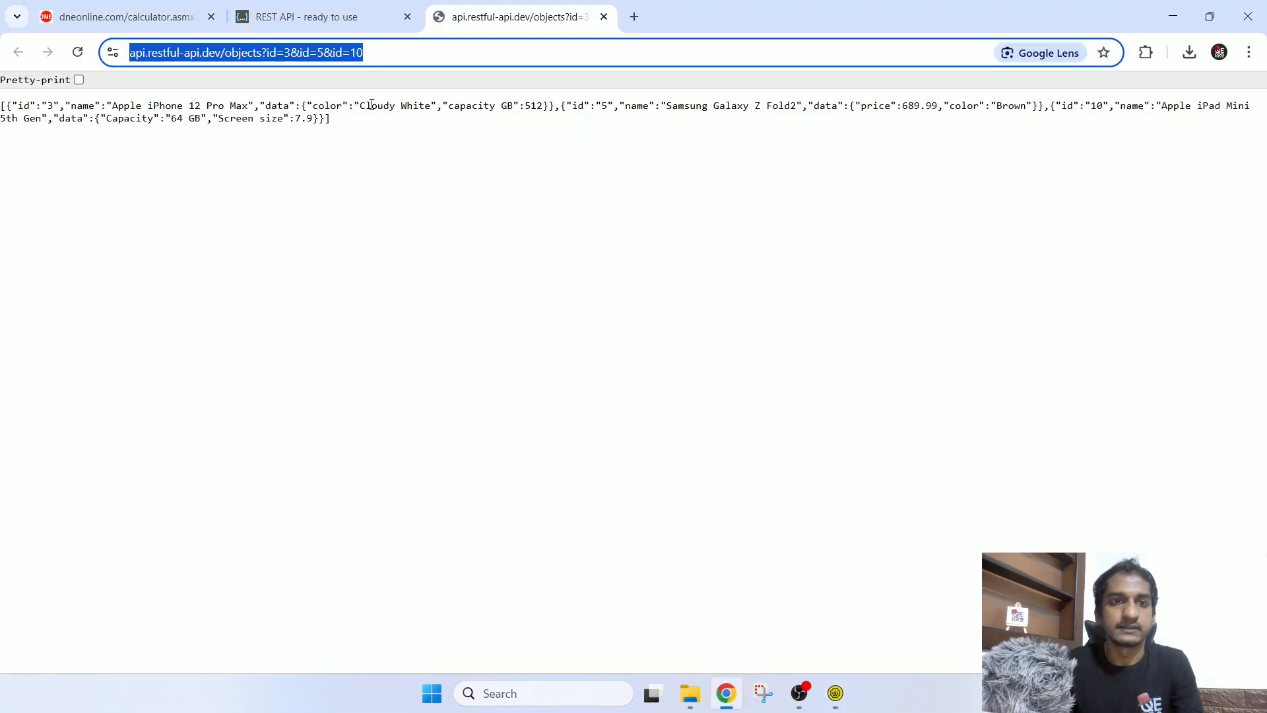
pyautogui.moveTo(113, 106); pyautogui.dragTo(226, 104)
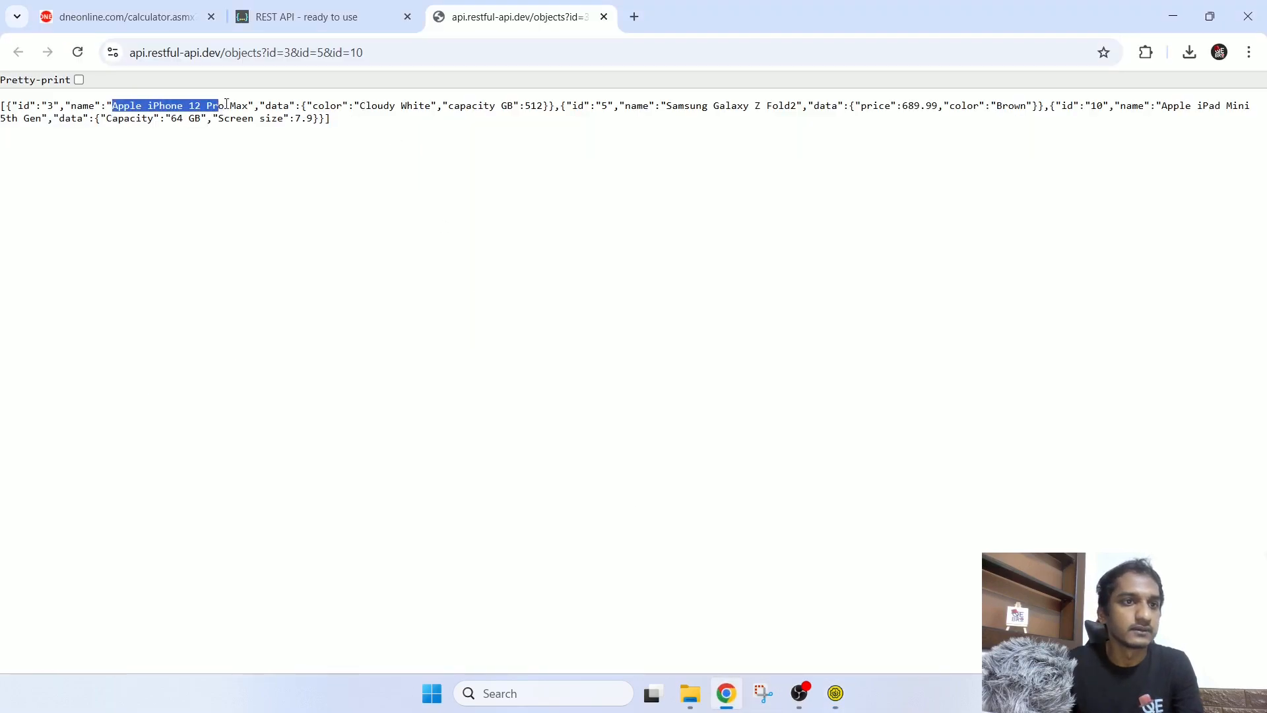
pyautogui.hotkey('alt', 'Tab')
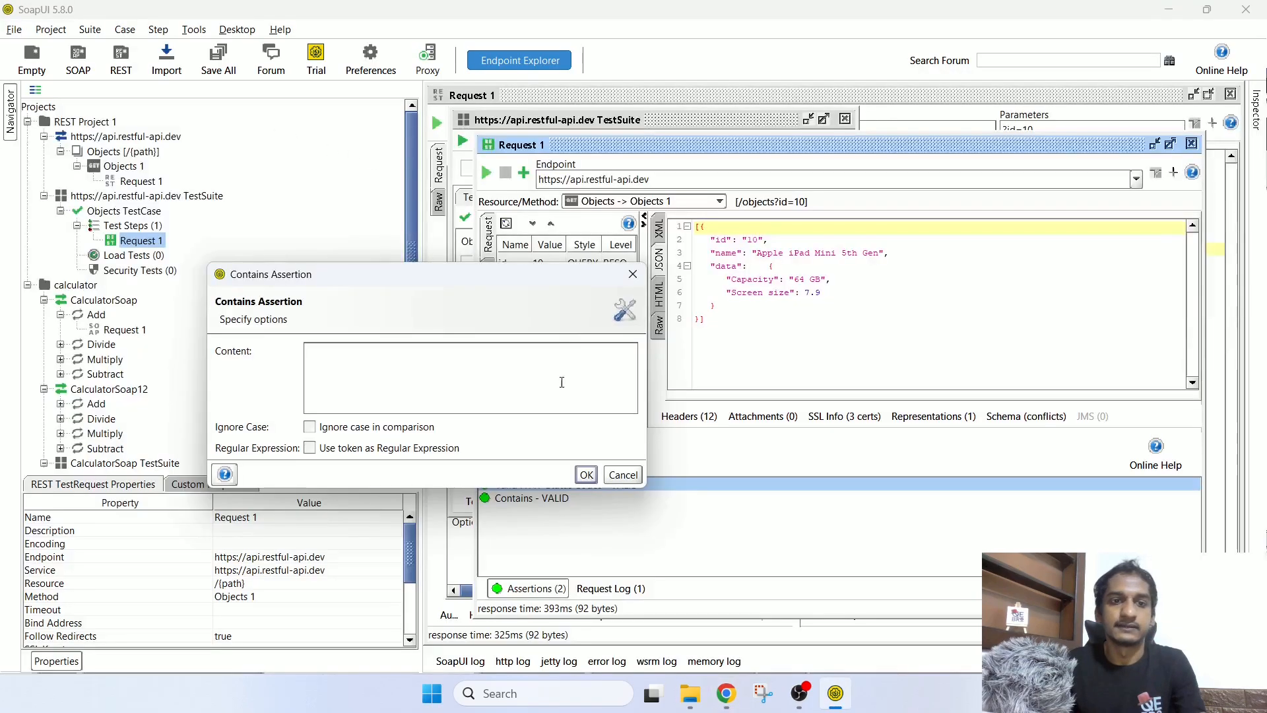
pyautogui.write('Apple iPhone 12 Pro Max')
pyautogui.click(586, 474)
pyautogui.click(491, 173)
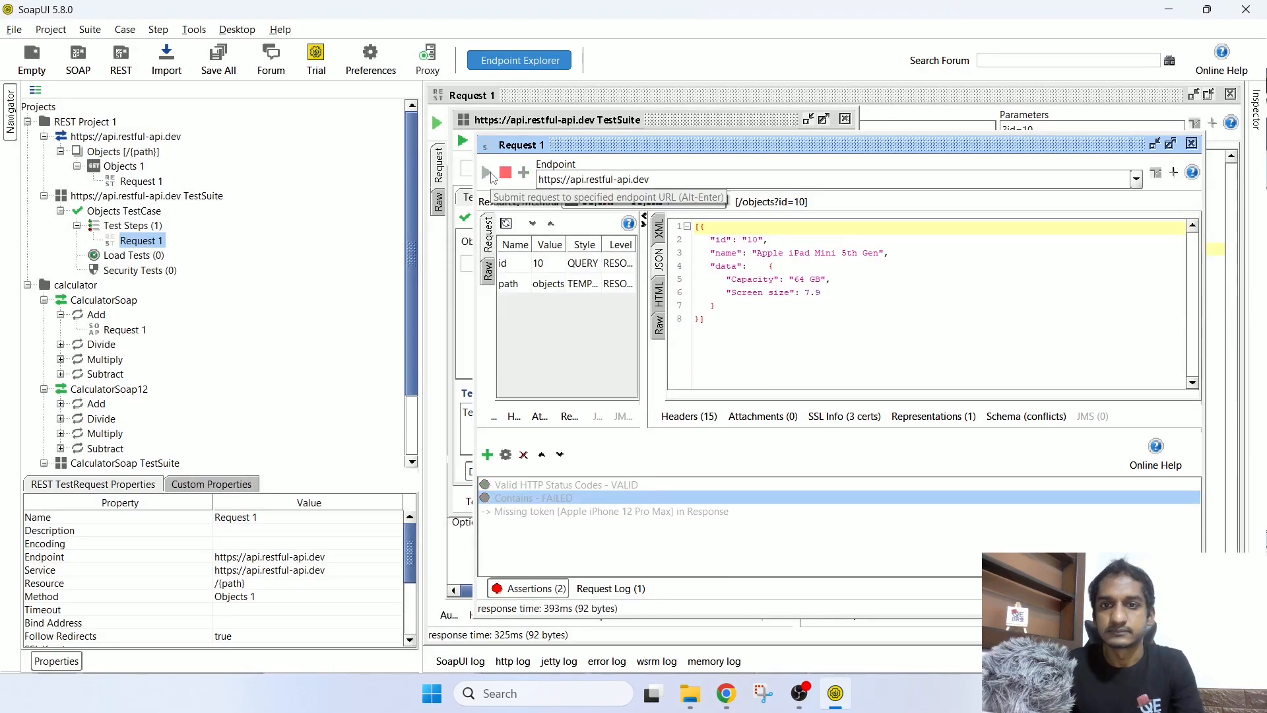
pyautogui.click(491, 173)
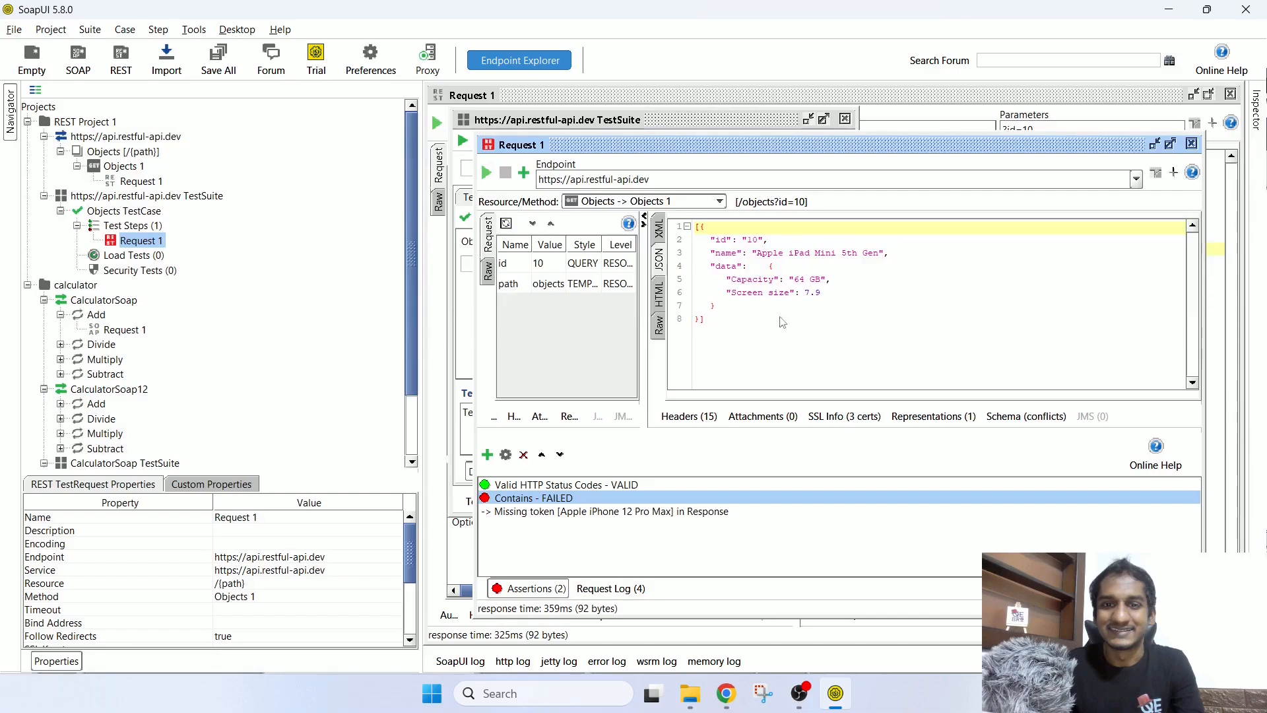
# Step: Replace the Contains assertion's content with the response's name value, Apple iPad Mini 5th Gen, and resubmit the request
pyautogui.moveTo(758, 257); pyautogui.dragTo(880, 260)
pyautogui.hotkey('ctrl', 'c')
pyautogui.click(547, 514)
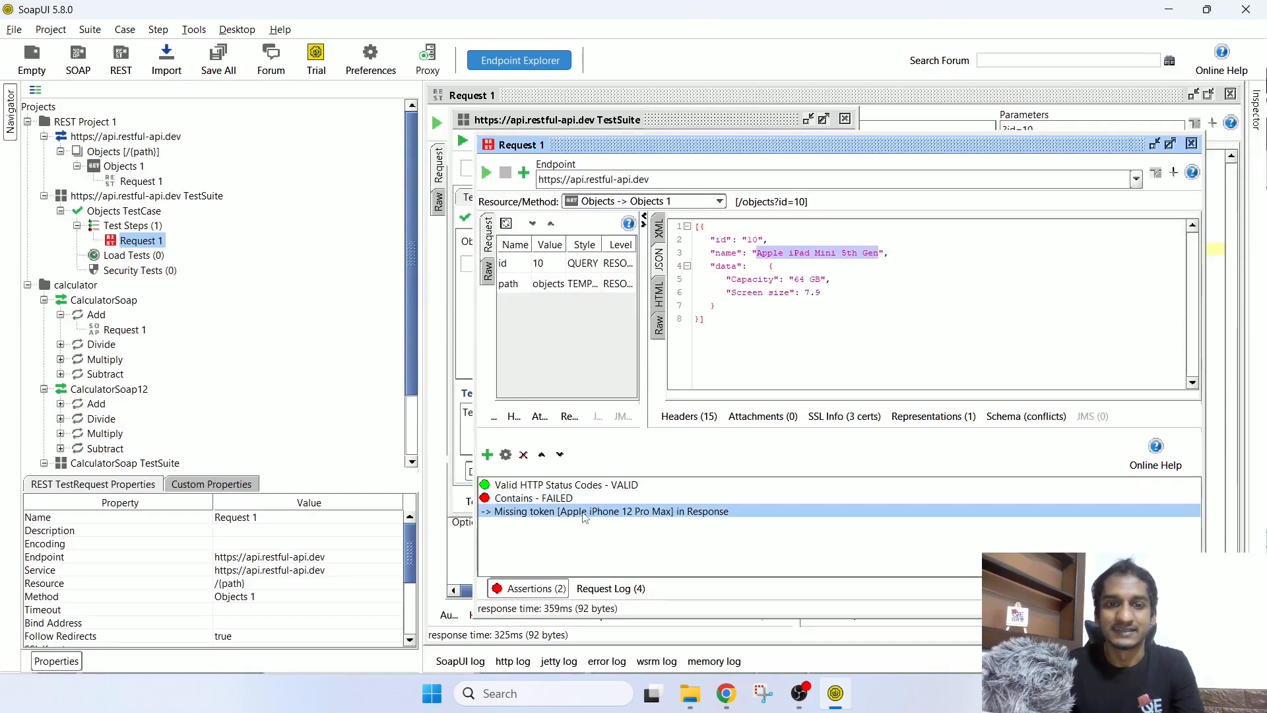
pyautogui.doubleClick(546, 513)
pyautogui.hotkey('ctrl', 'a')
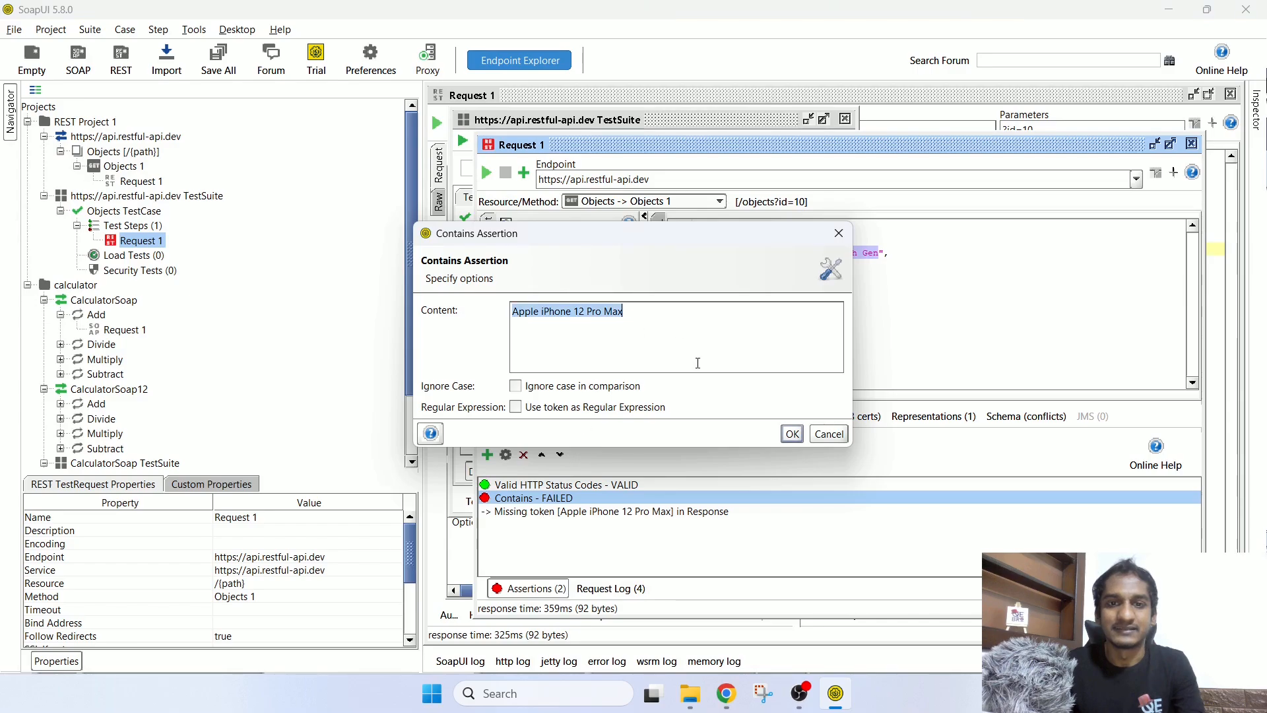
pyautogui.hotkey('ctrl', 'v')
pyautogui.click(791, 434)
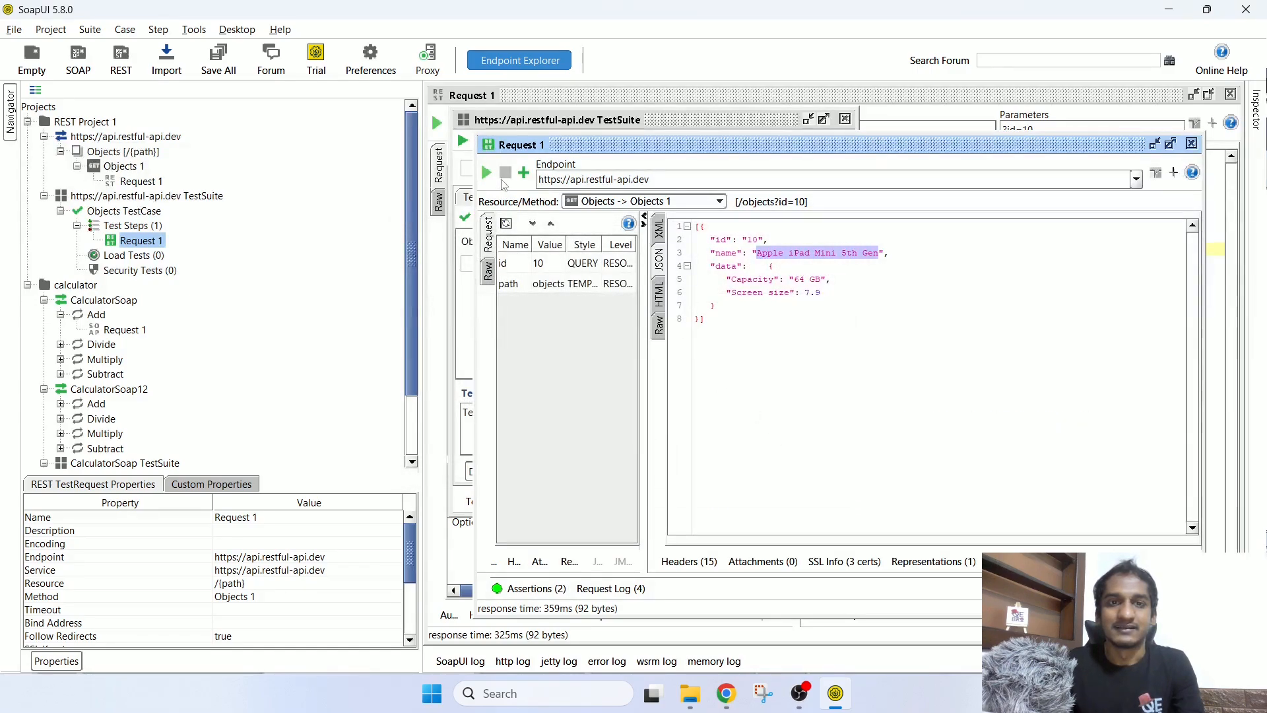
pyautogui.click(486, 173)
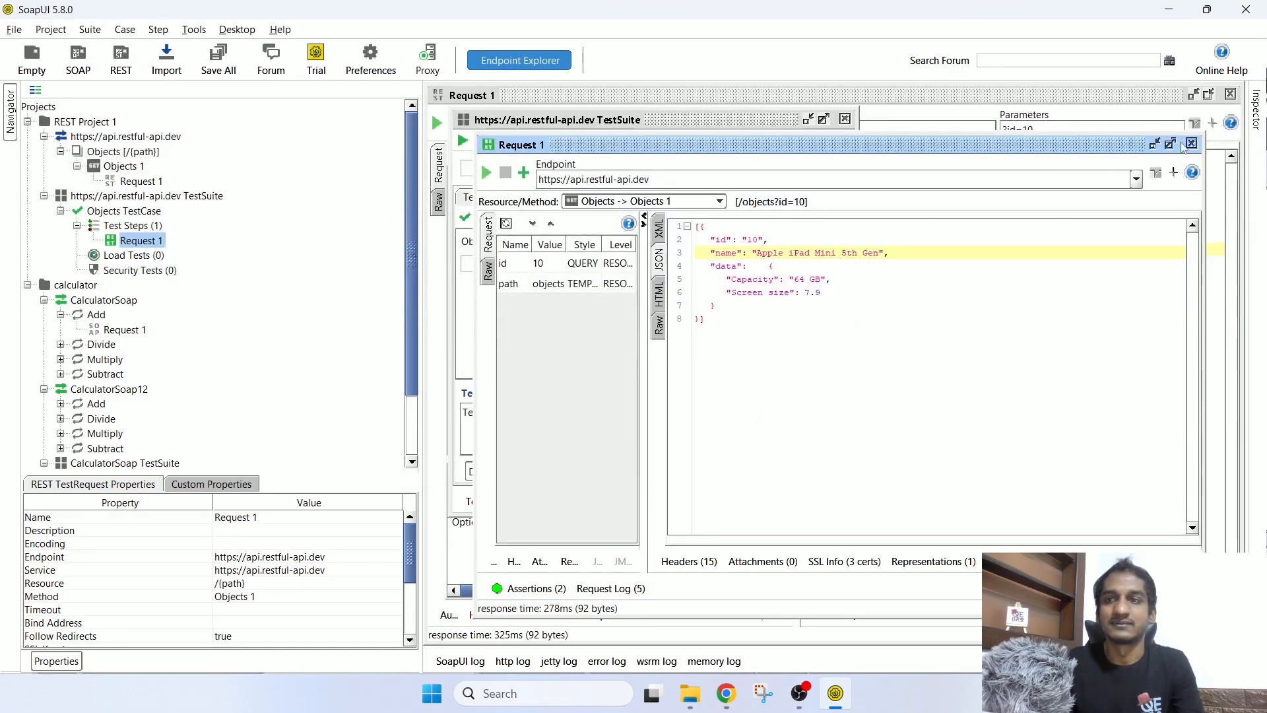
pyautogui.click(1191, 143)
pyautogui.click(846, 118)
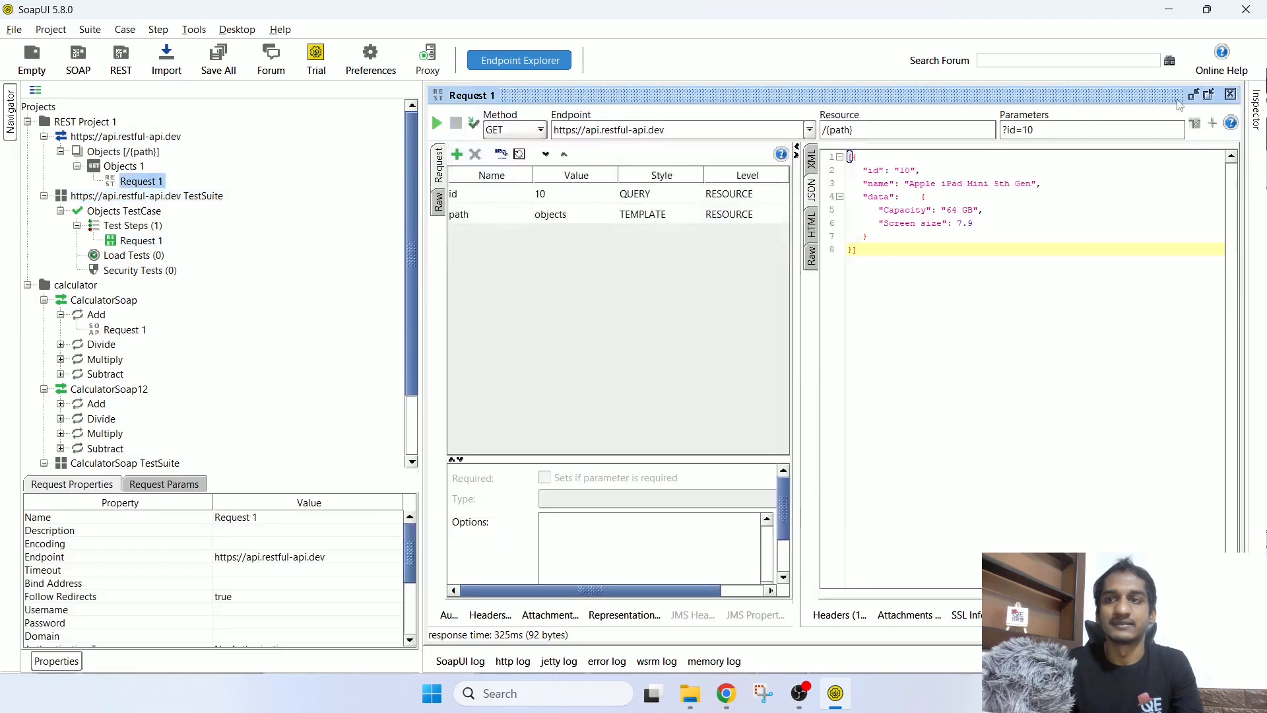
pyautogui.click(1231, 94)
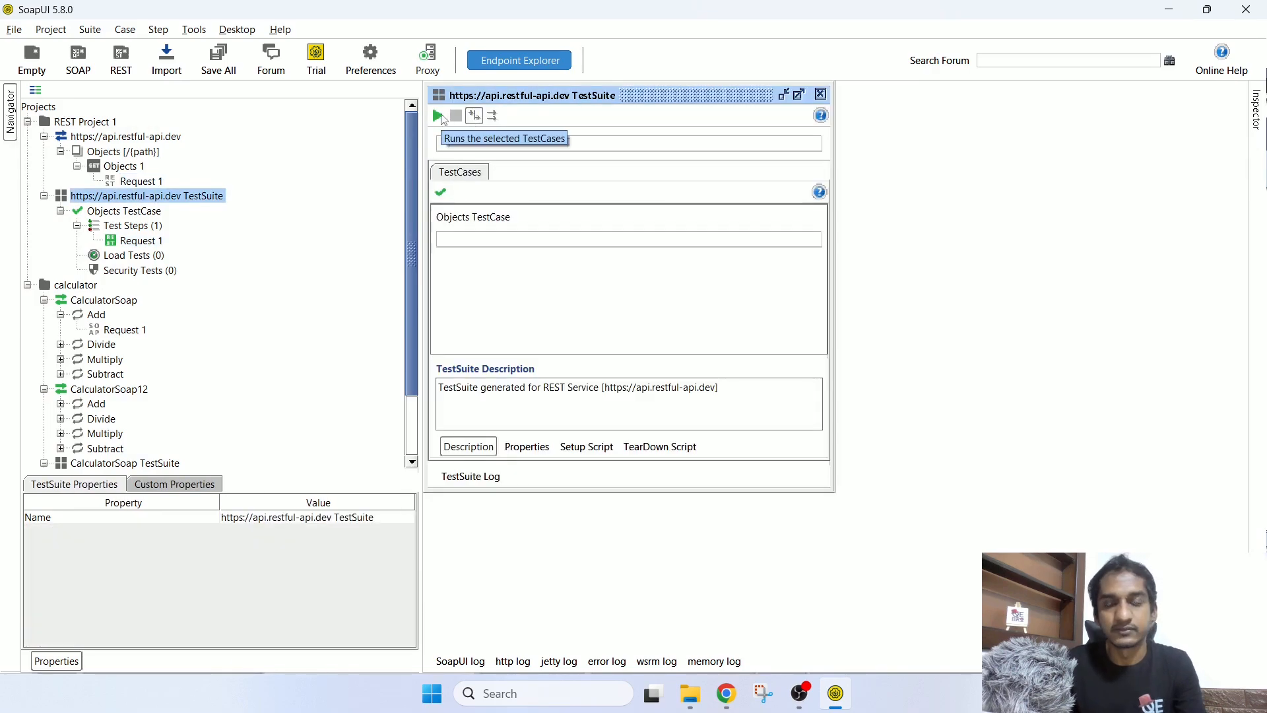
pyautogui.click(441, 117)
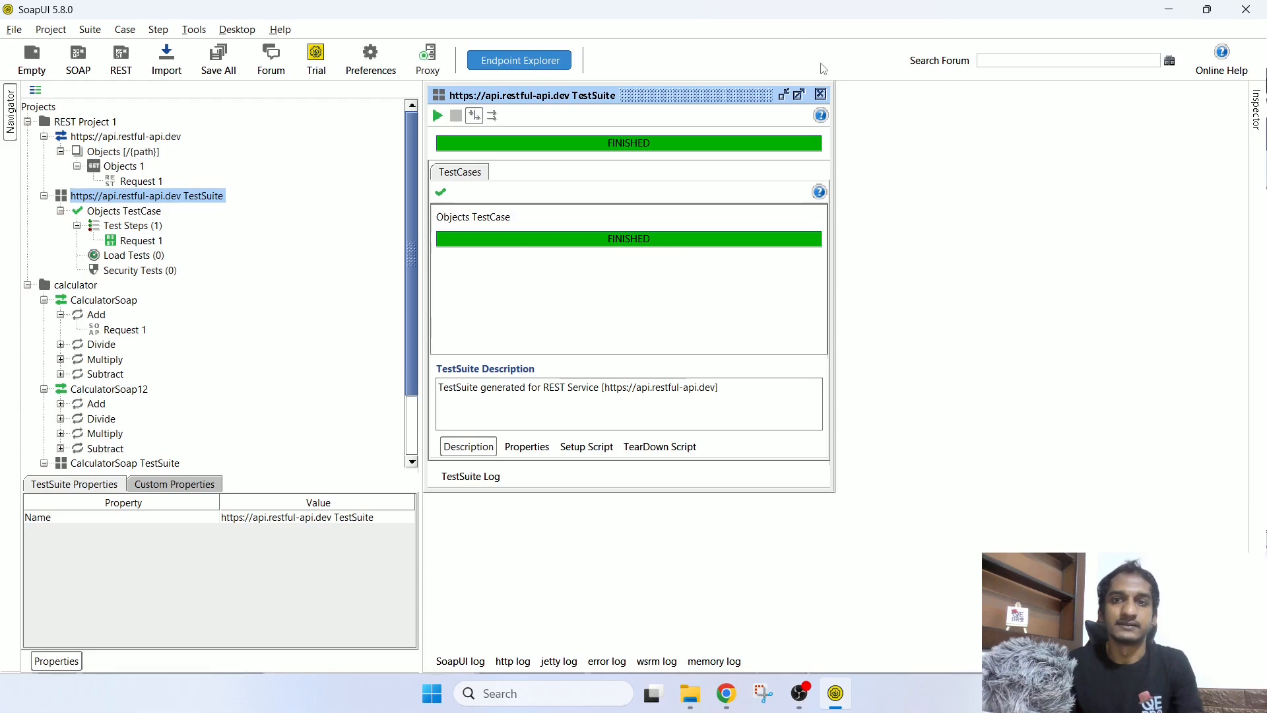
pyautogui.click(821, 95)
# Step: Open the REST Project 1 overview alone in a maximized window and examine its interface and test summaries
pyautogui.doubleClick(92, 196)
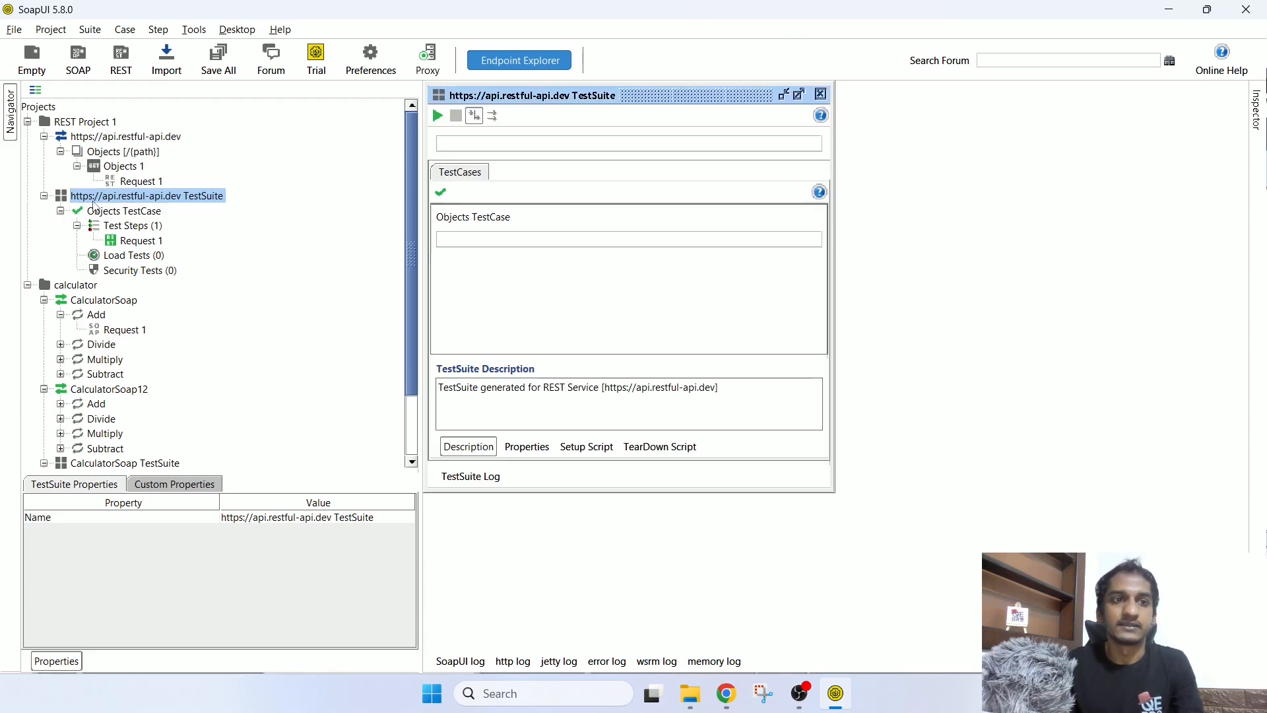
pyautogui.doubleClick(93, 123)
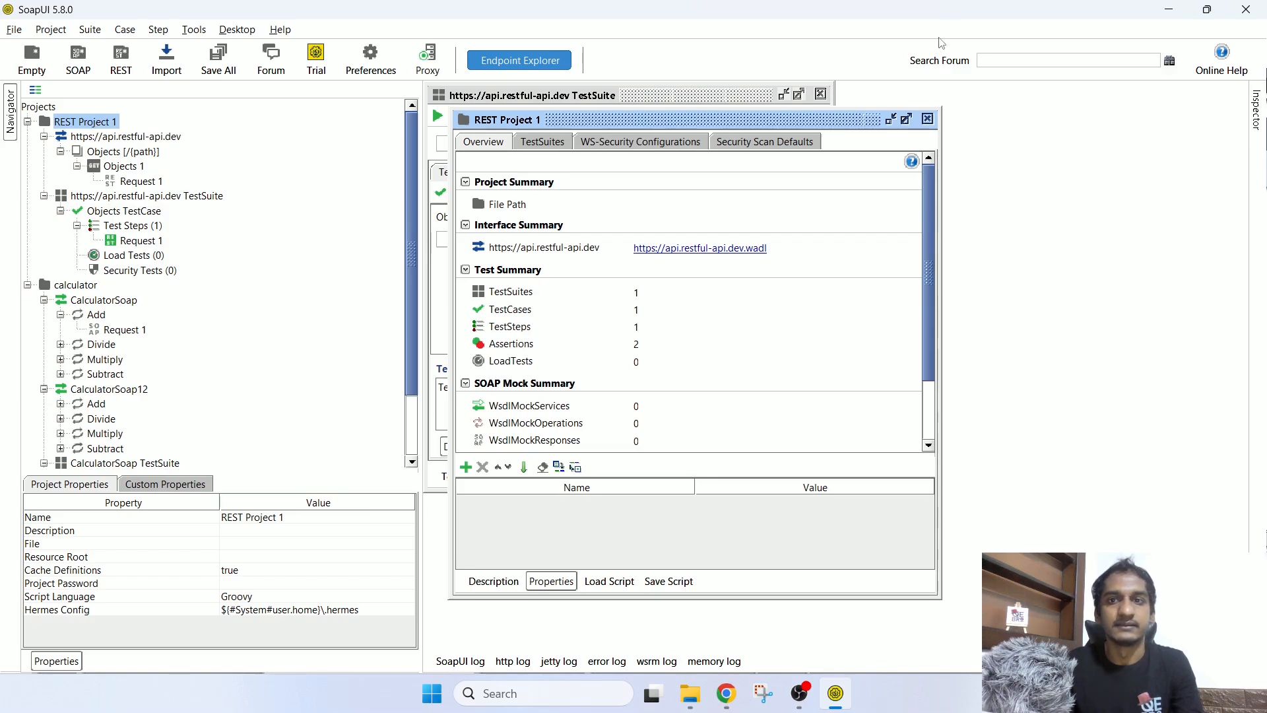
pyautogui.click(821, 94)
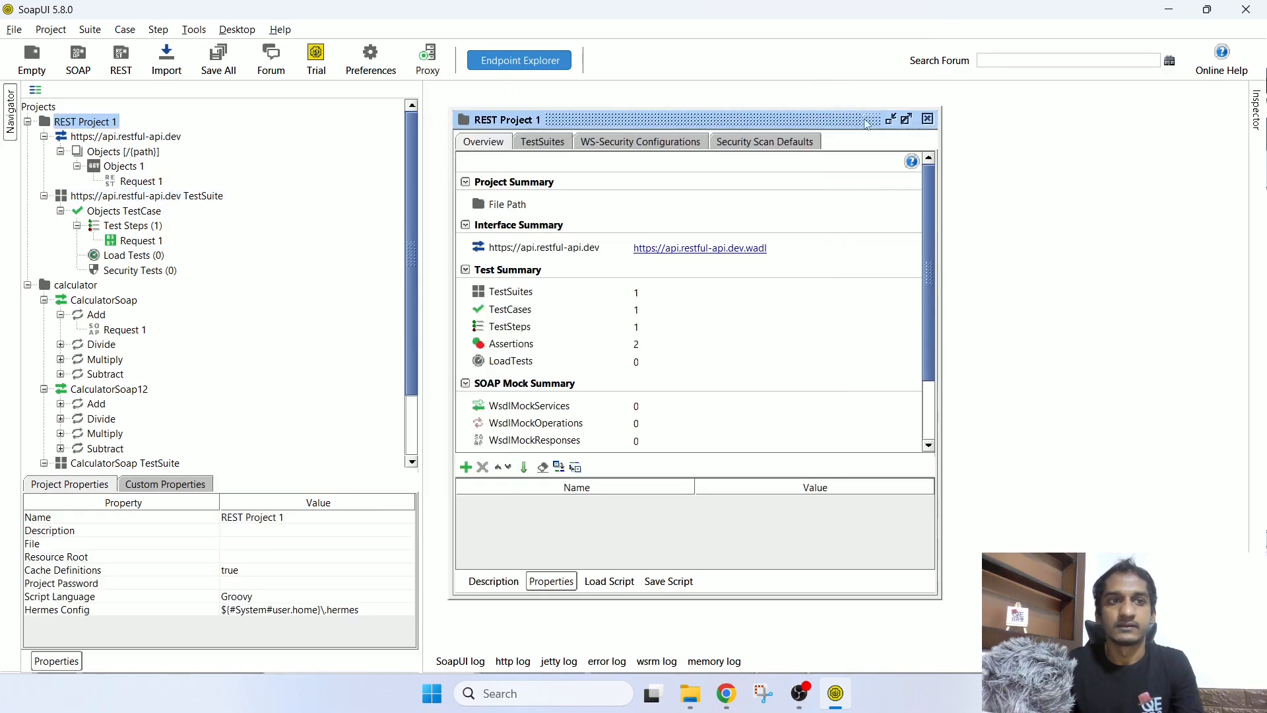
pyautogui.click(908, 120)
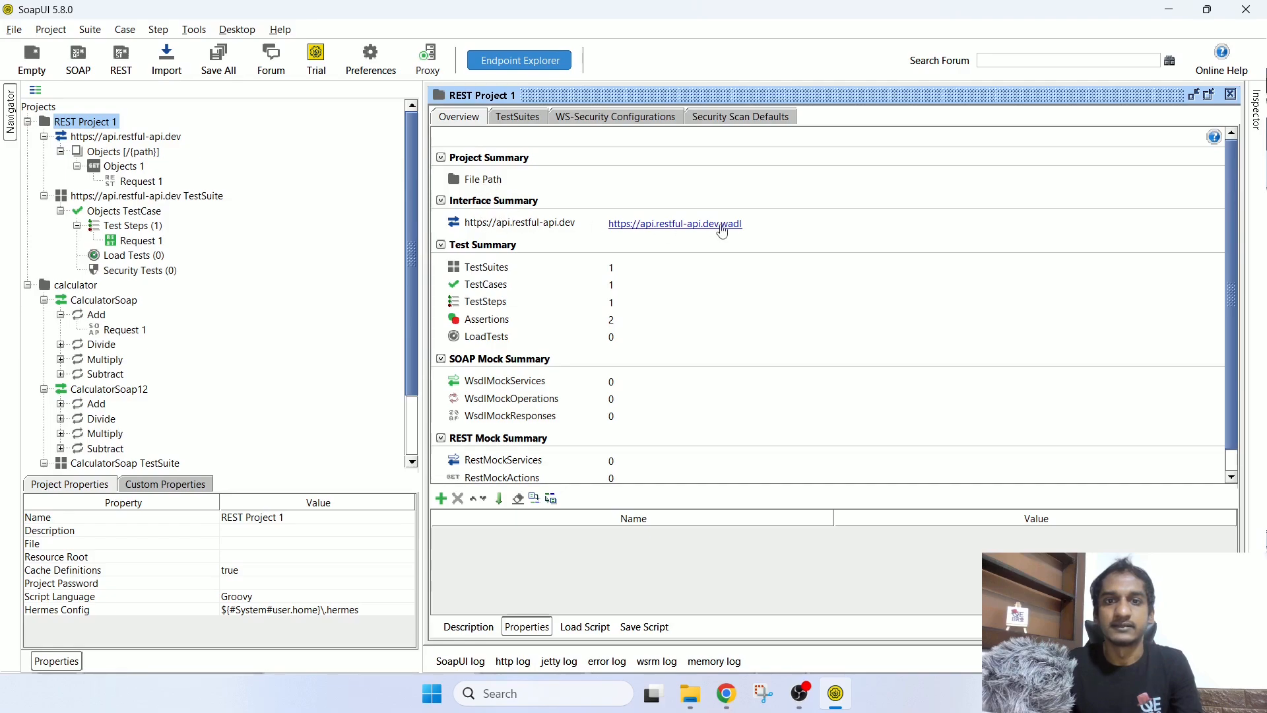
pyautogui.scroll(-1, 580, 277)
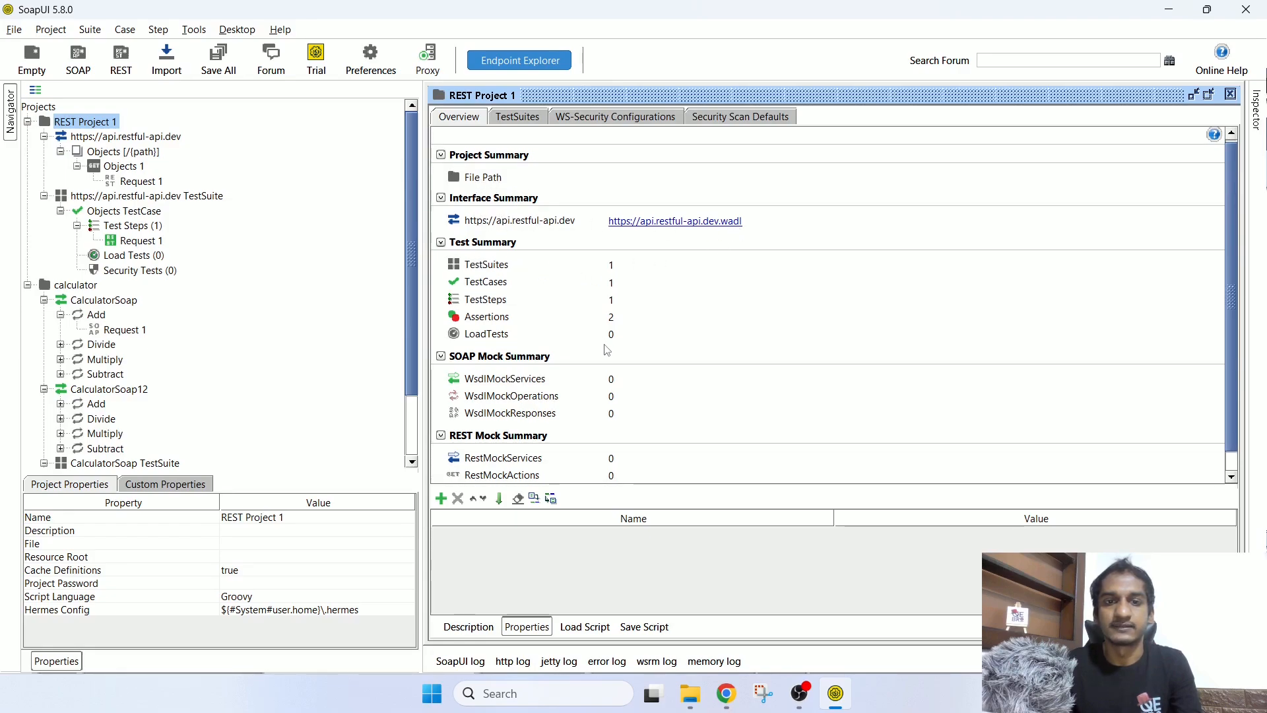
# Step: Review REST Project 1's mock summaries, TestSuites, WS-Security Configurations and Security Scan Defaults, and close the project window
pyautogui.scroll(-3, 611, 357)
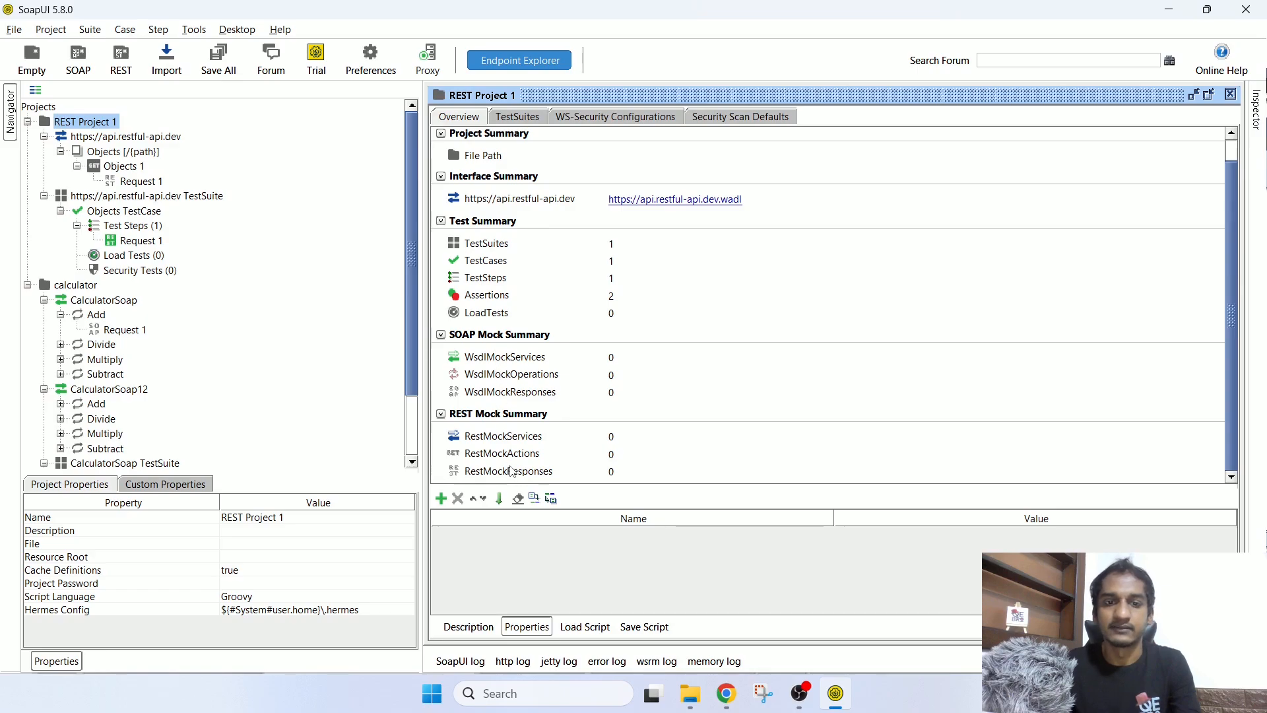
pyautogui.click(528, 119)
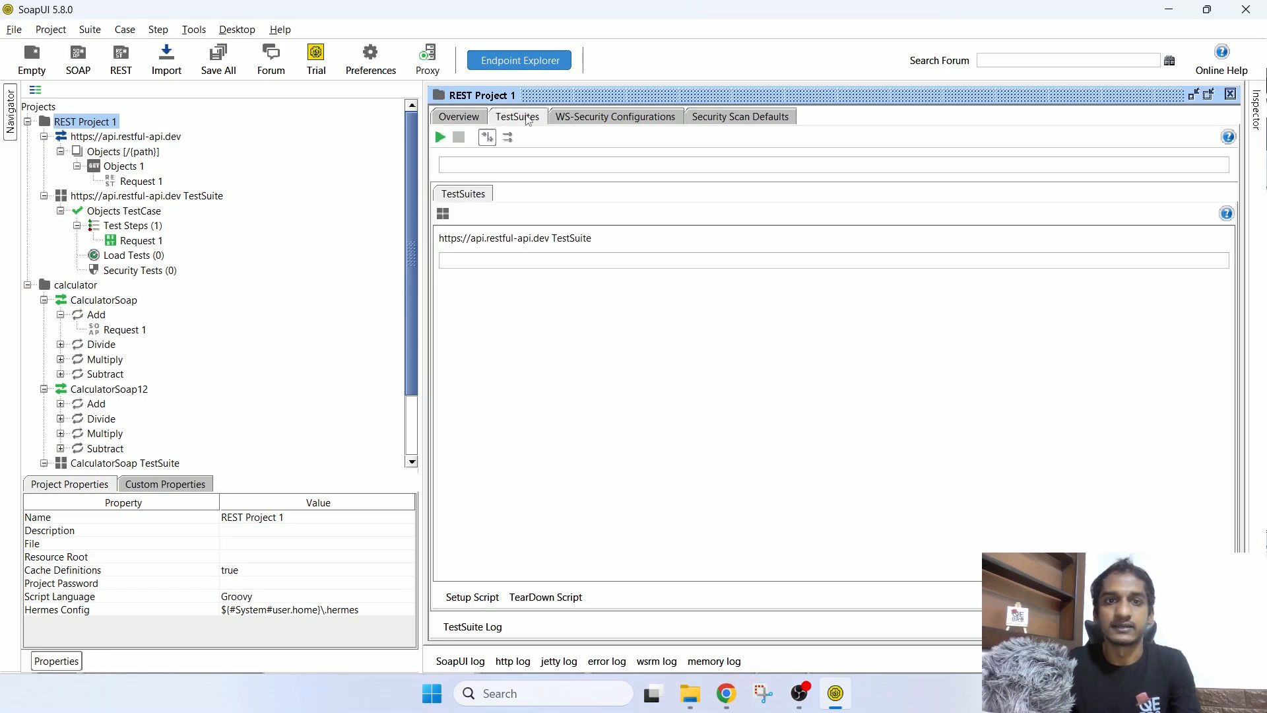
pyautogui.click(605, 122)
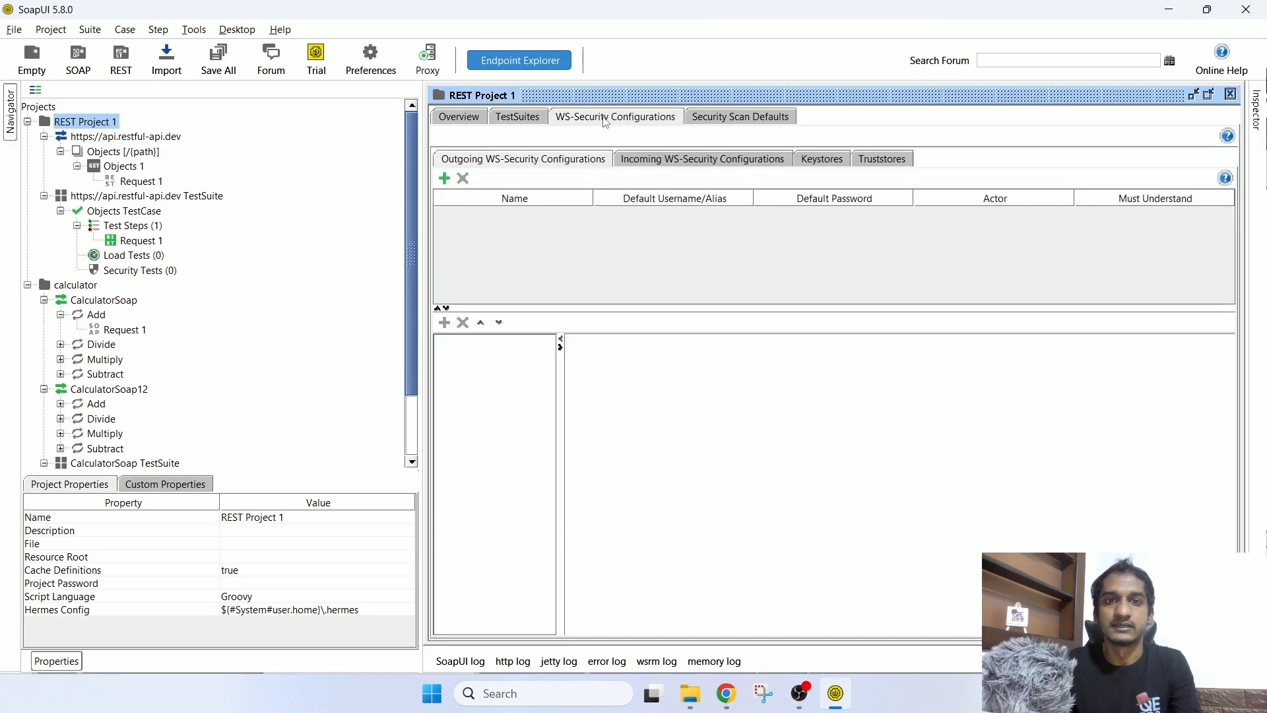
pyautogui.click(703, 125)
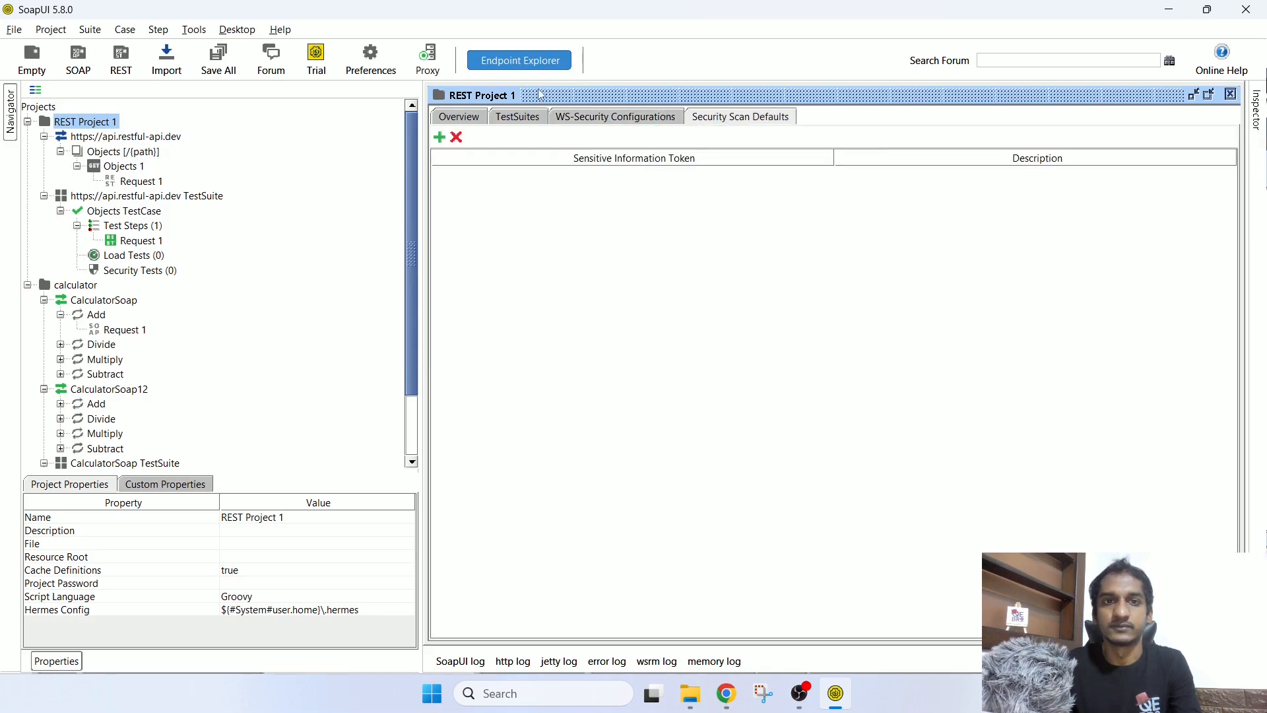
pyautogui.click(1230, 96)
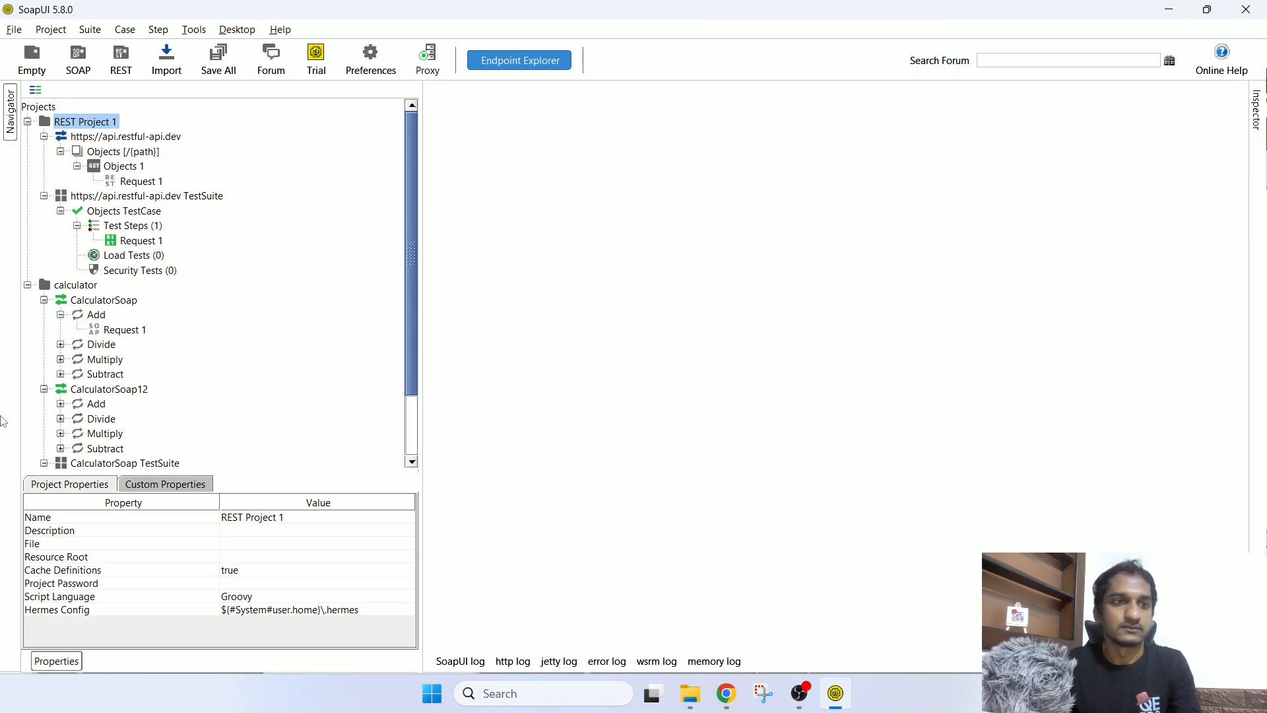
# Step: Open the calculator project overview in a maximized window and examine its interface, test and mock summaries
pyautogui.doubleClick(92, 288)
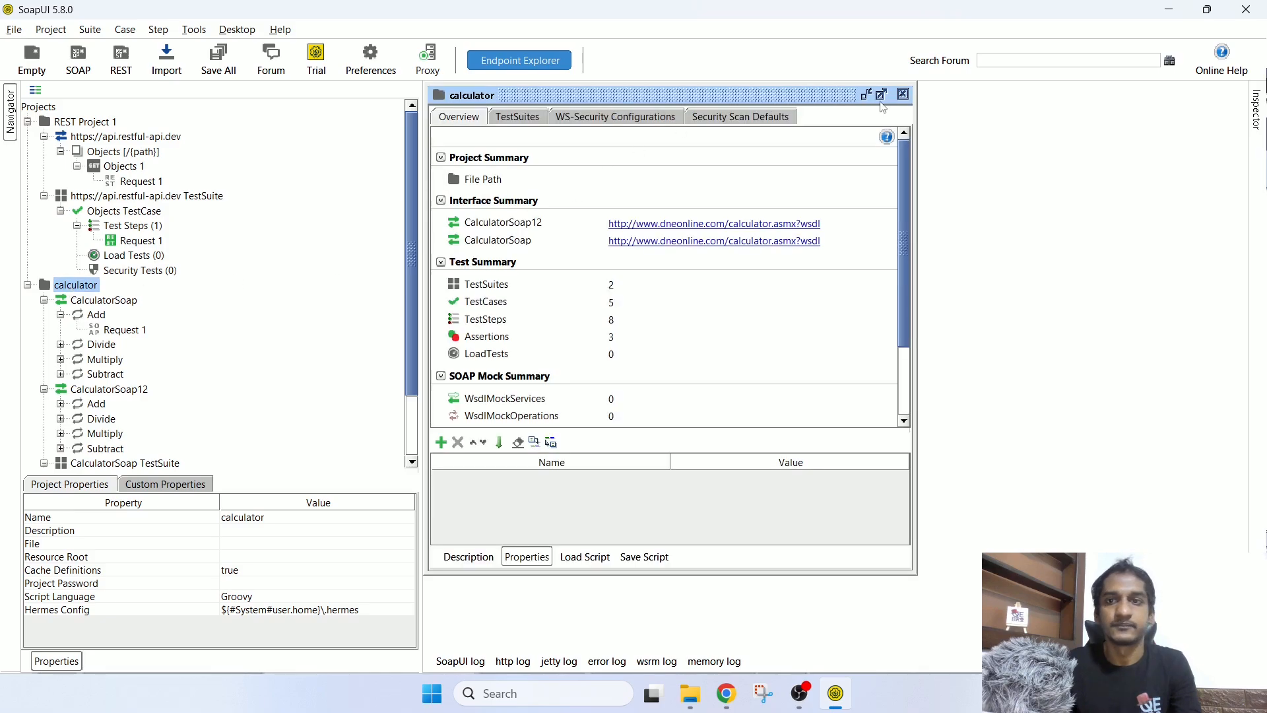
pyautogui.click(882, 95)
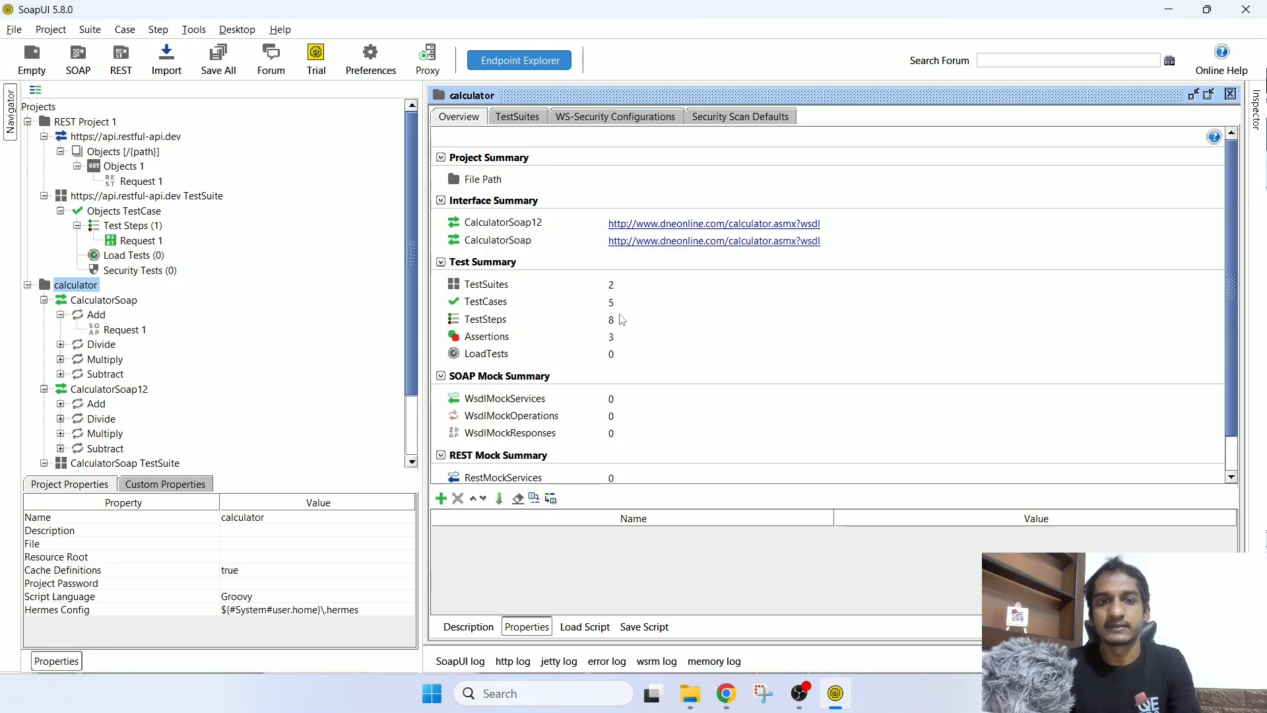
pyautogui.scroll(-1, 670, 368)
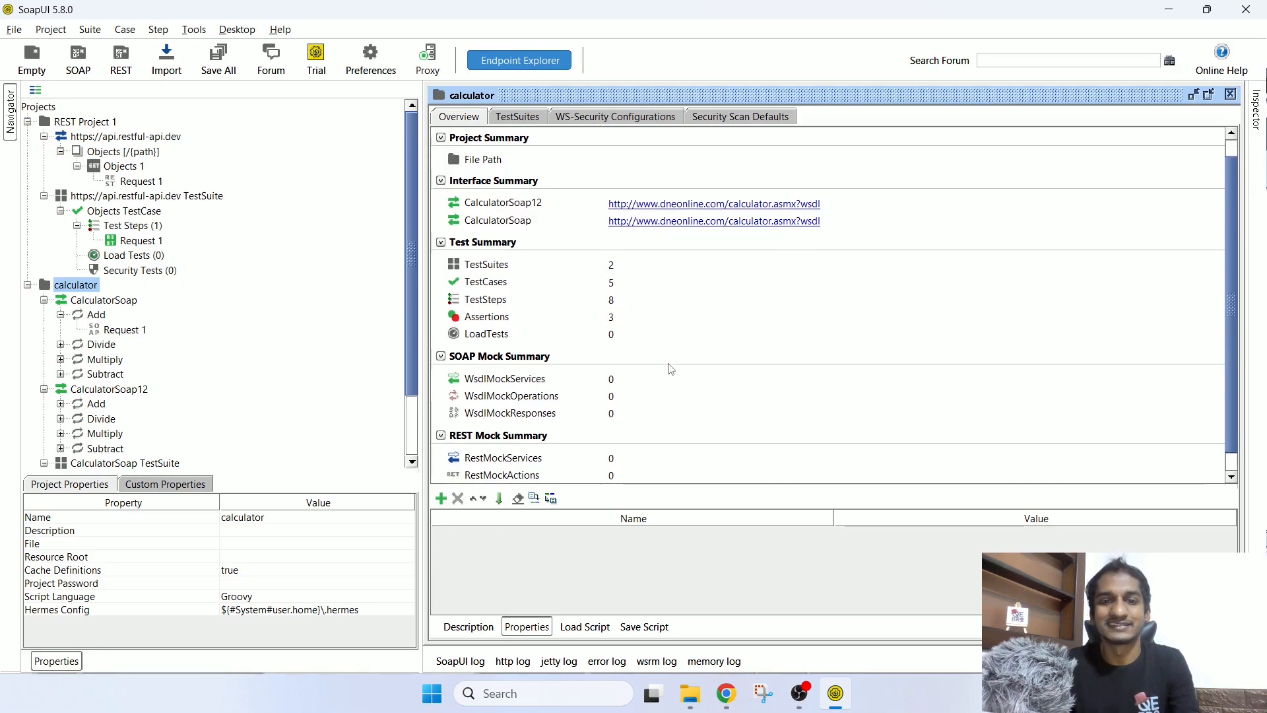
pyautogui.scroll(1, 568, 183)
# Step: Run all TestSuites of the calculator project, and look through its security pages before returning to the overview
pyautogui.click(533, 123)
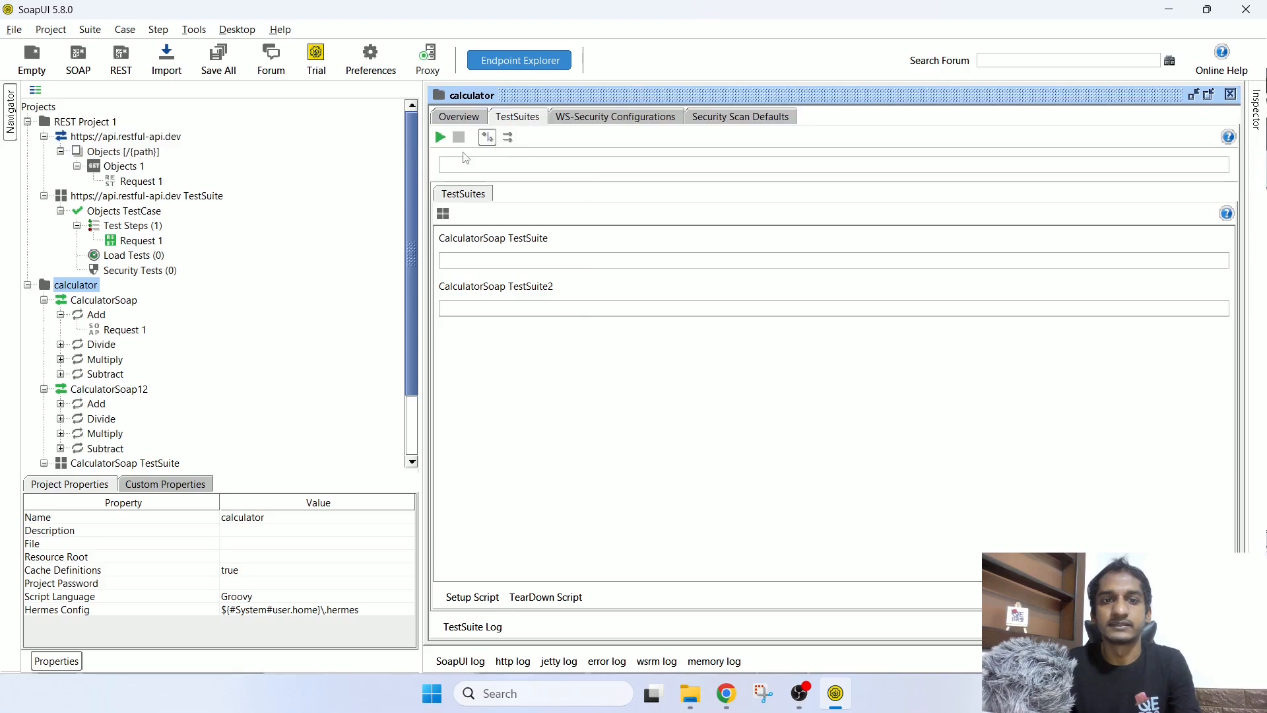
pyautogui.click(440, 138)
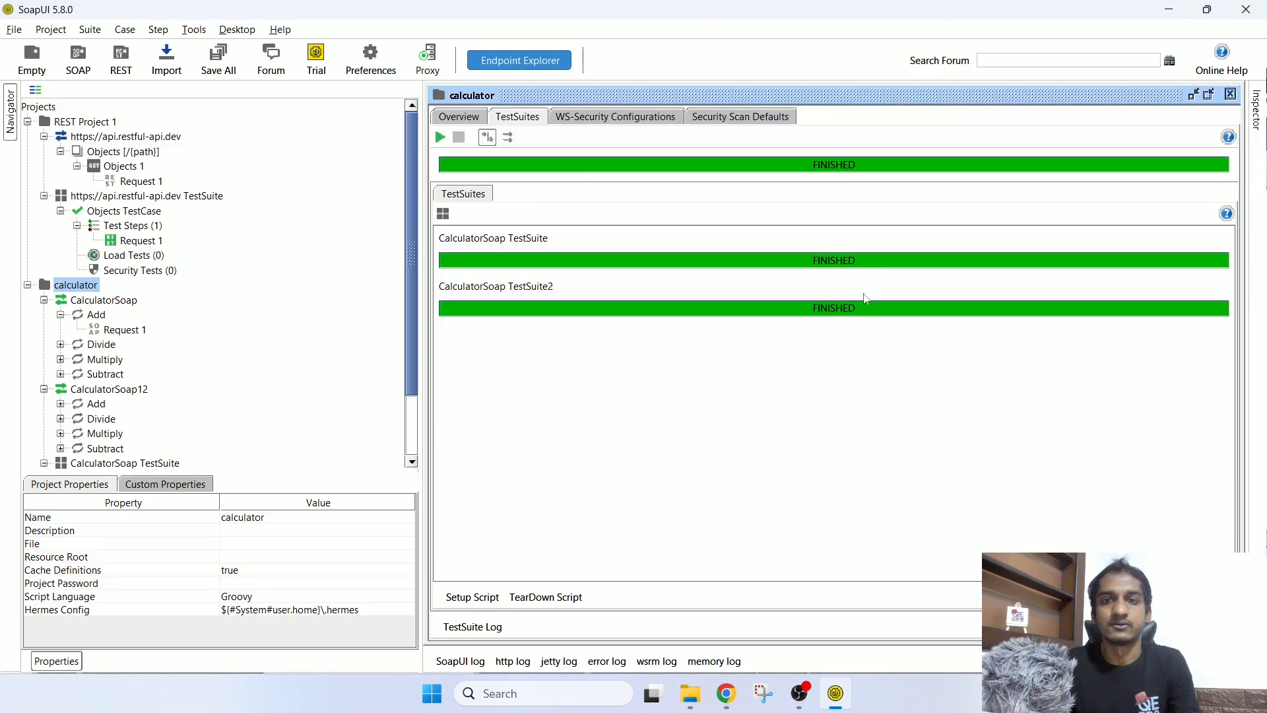
pyautogui.click(616, 117)
pyautogui.click(740, 117)
pyautogui.click(459, 117)
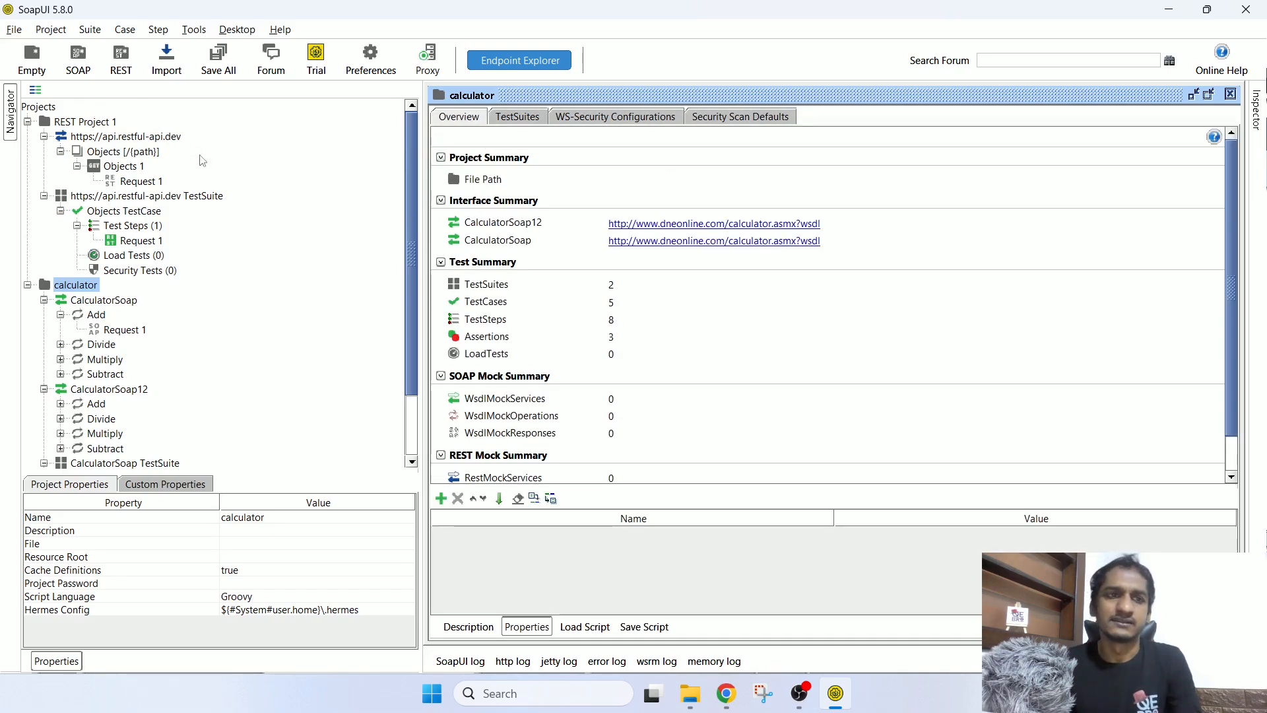
# Step: View the dialog for importing a soapUI project file and cancel it without importing anything
pyautogui.scroll(-2, 297, 330)
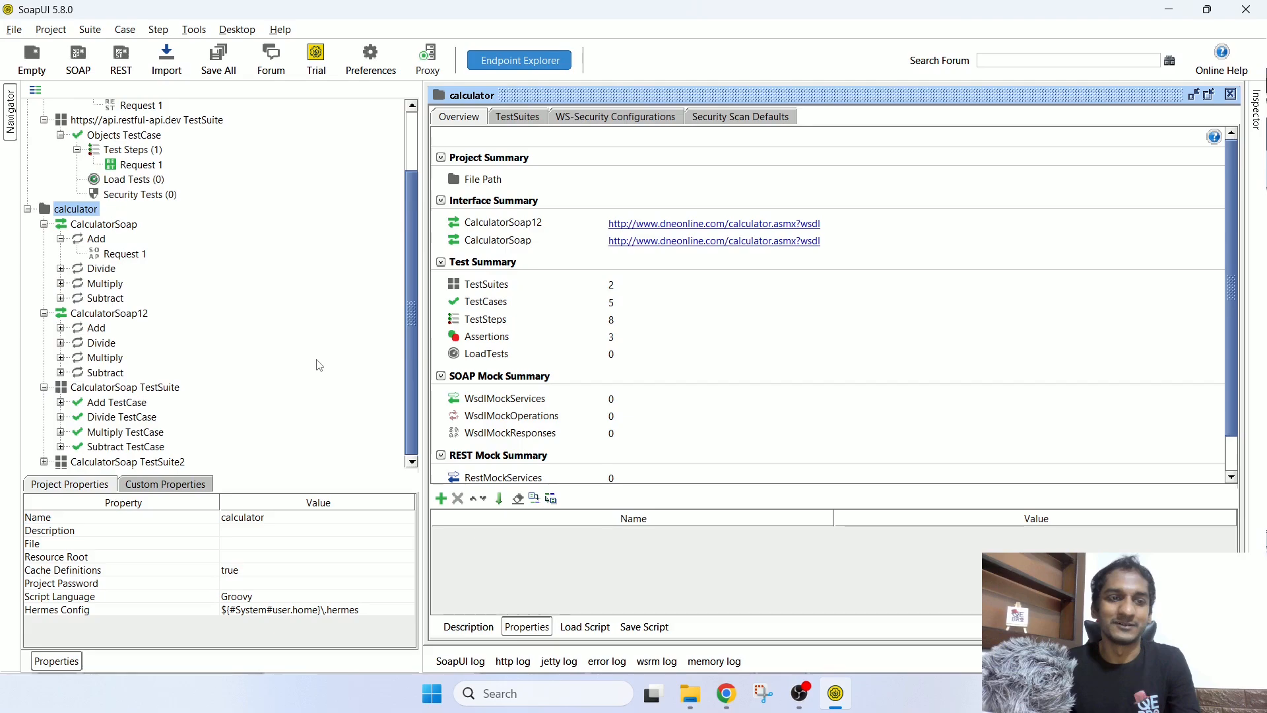
pyautogui.scroll(2, 320, 365)
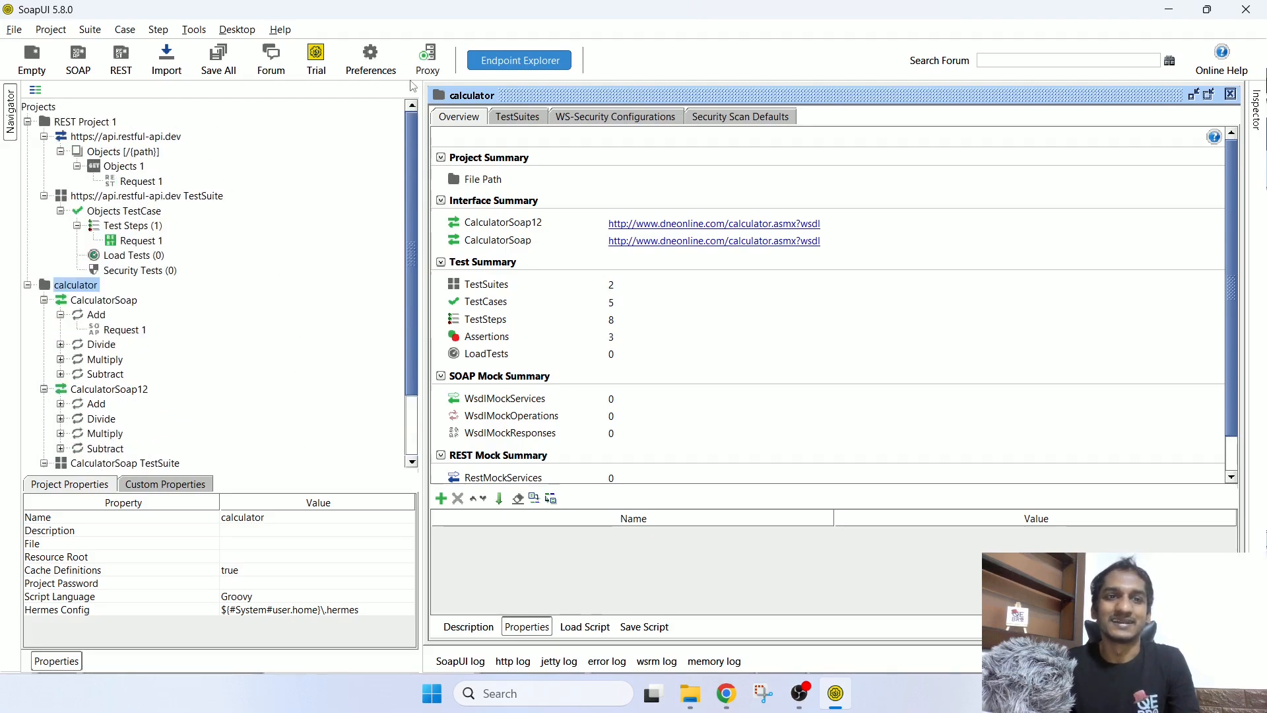
pyautogui.click(167, 61)
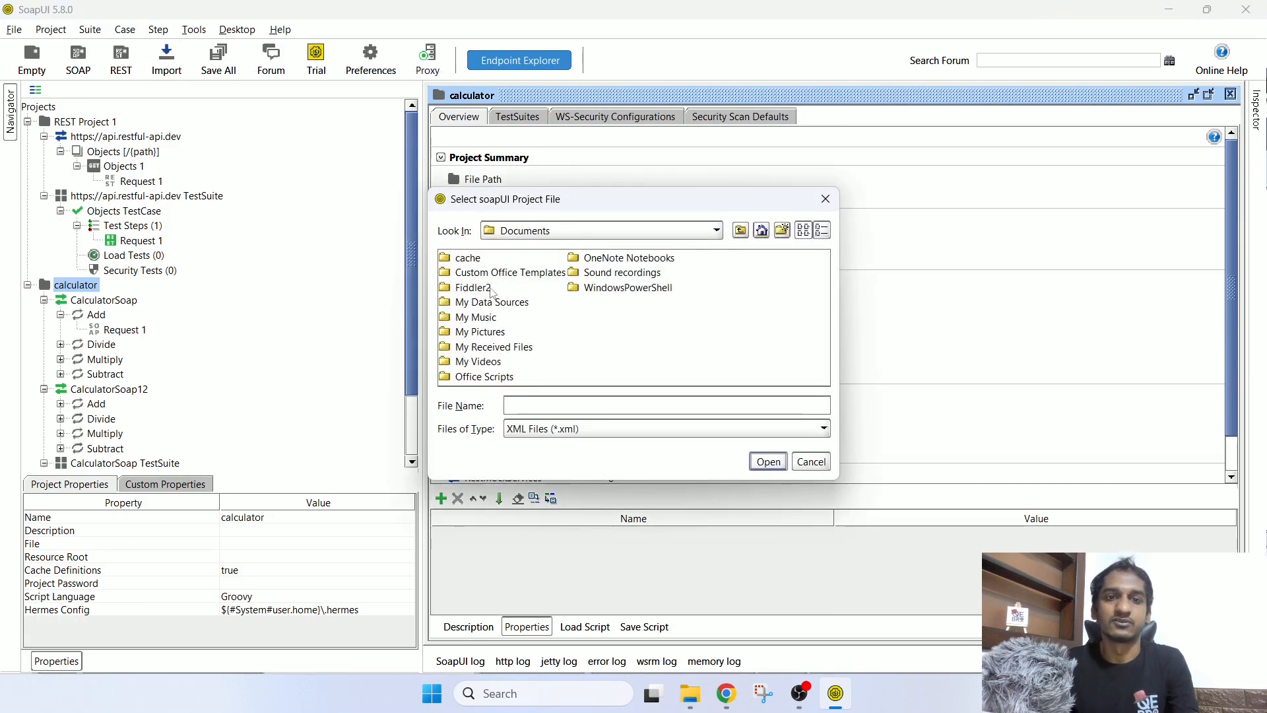
pyautogui.click(811, 462)
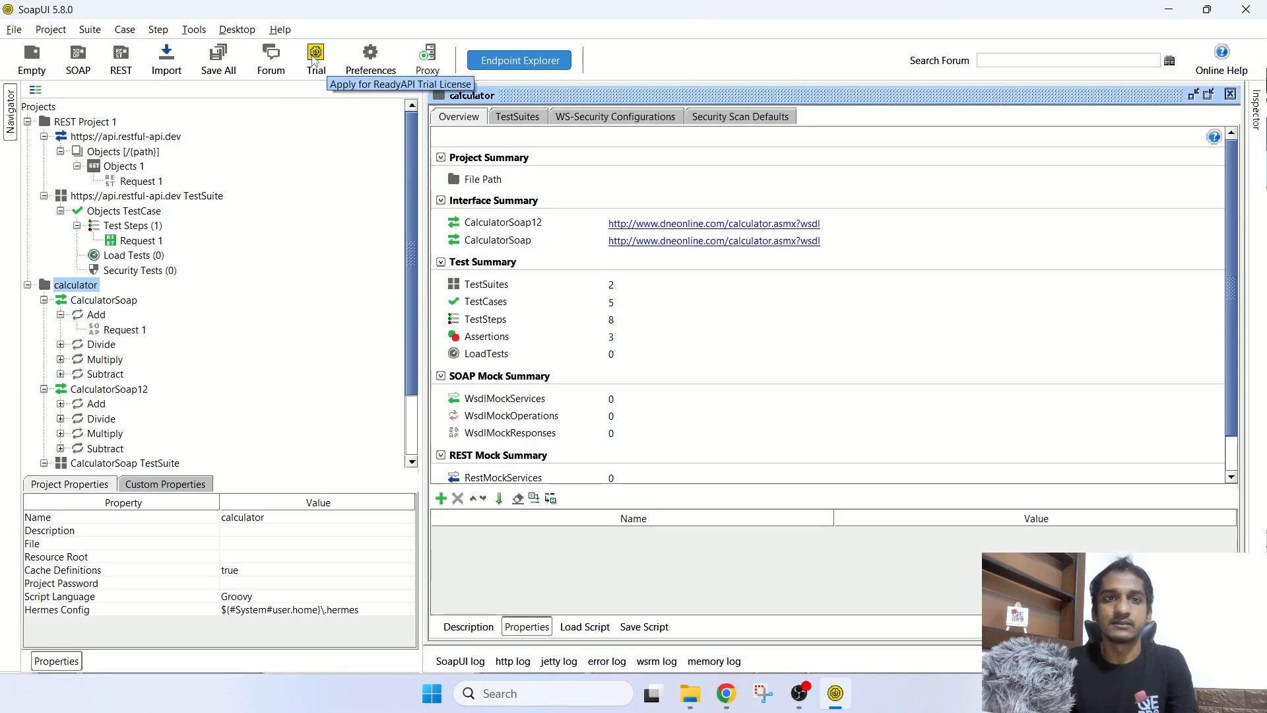
# Step: Examine the HTTP, Proxy, SSL, WSDL and Global Properties pages of the SoapUI Preferences and close them unchanged
pyautogui.click(367, 58)
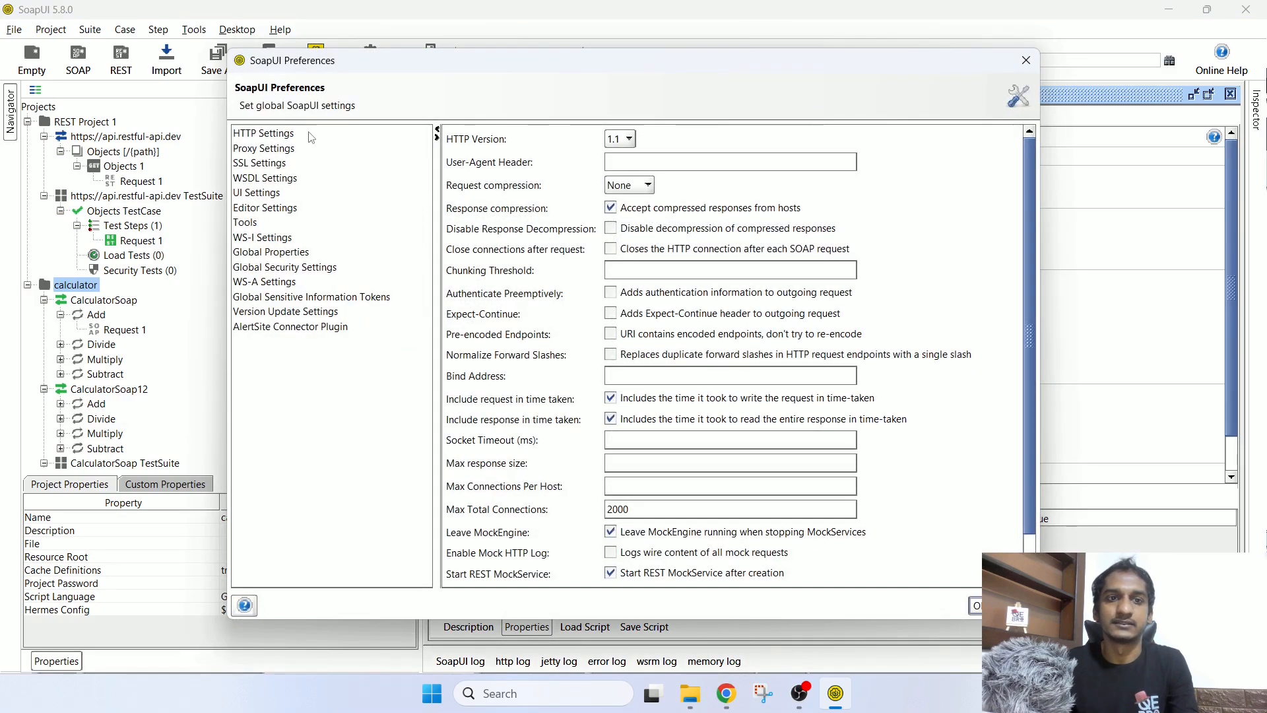
pyautogui.click(623, 139)
pyautogui.click(625, 142)
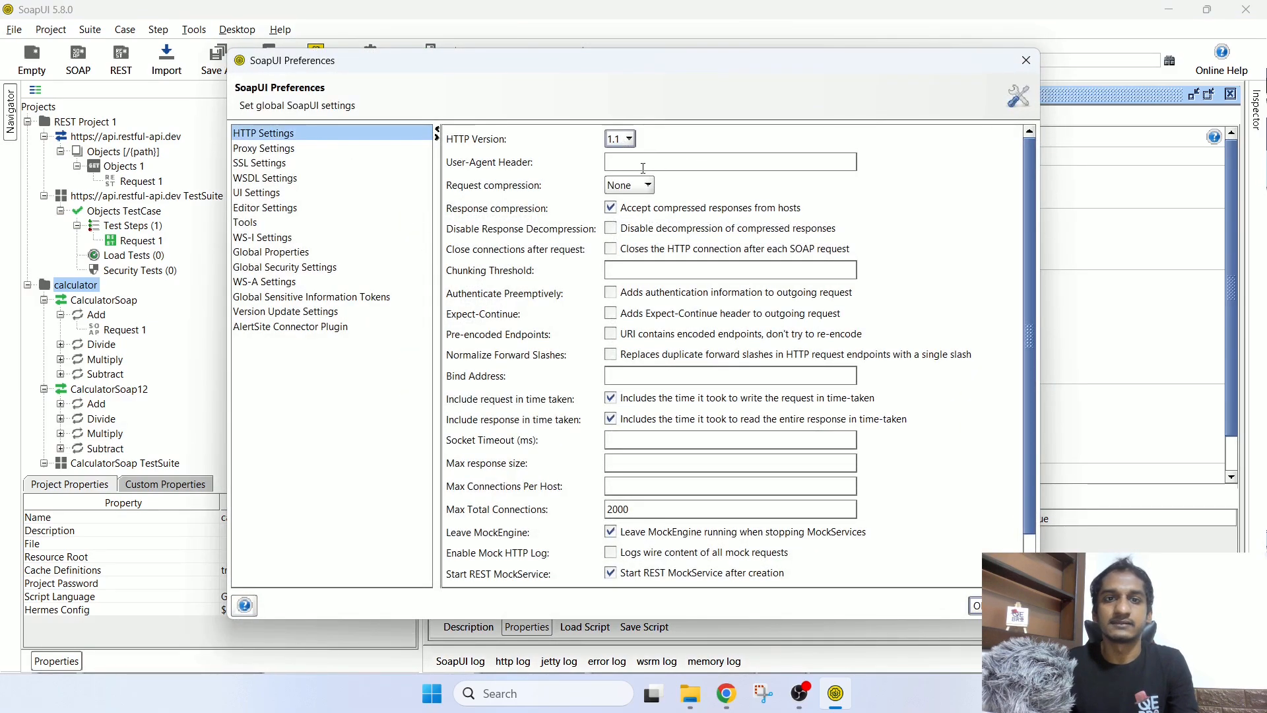
pyautogui.moveTo(1024, 177); pyautogui.dragTo(1030, 268)
pyautogui.scroll(2, 1023, 220)
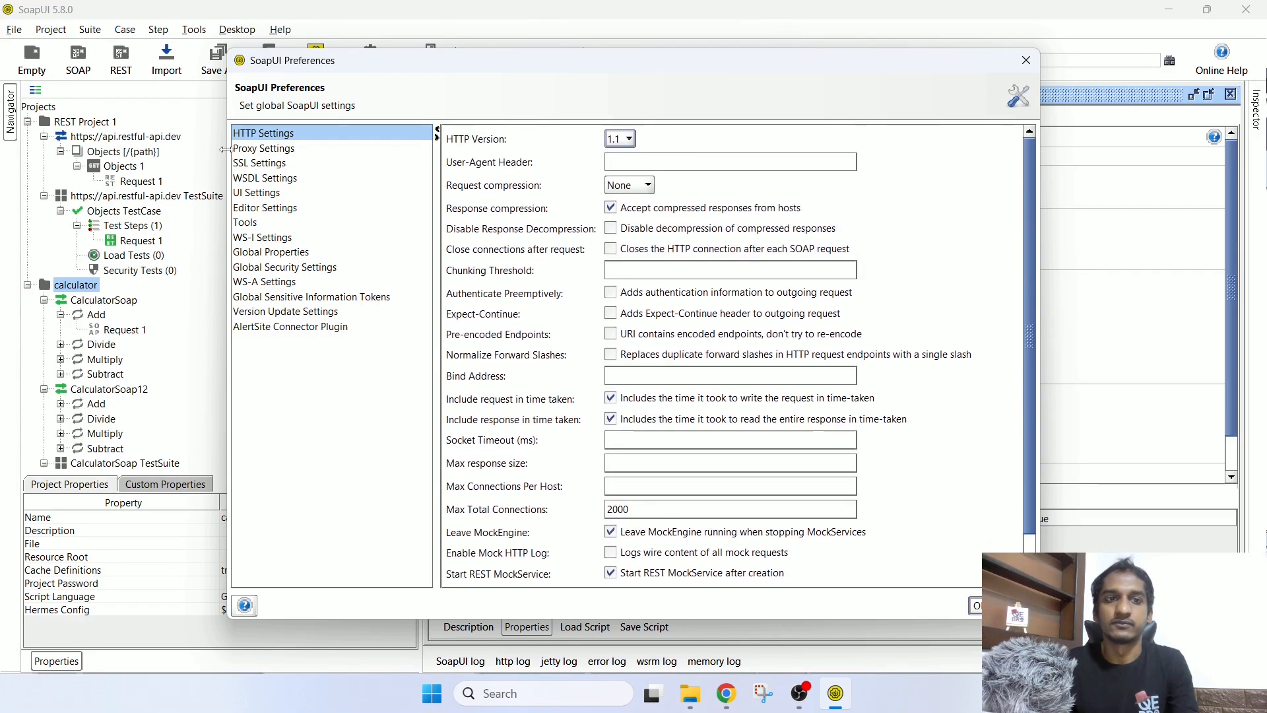
pyautogui.click(255, 149)
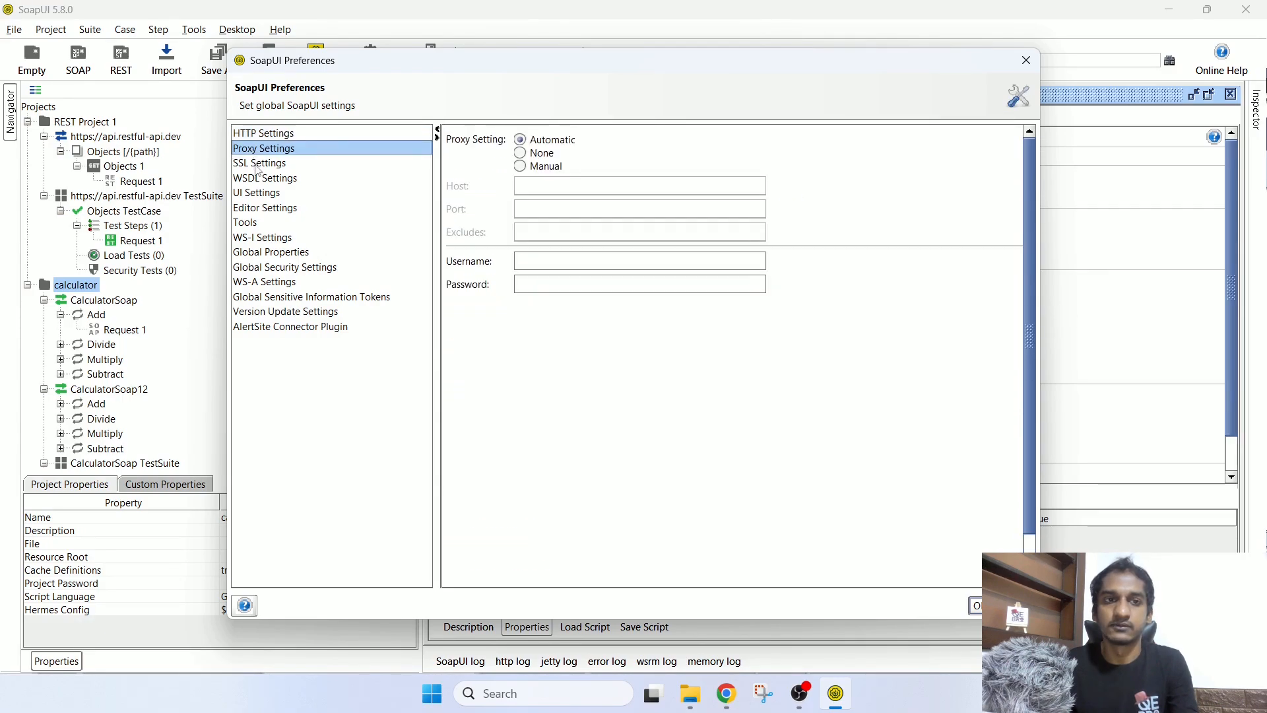
pyautogui.click(257, 165)
pyautogui.click(261, 179)
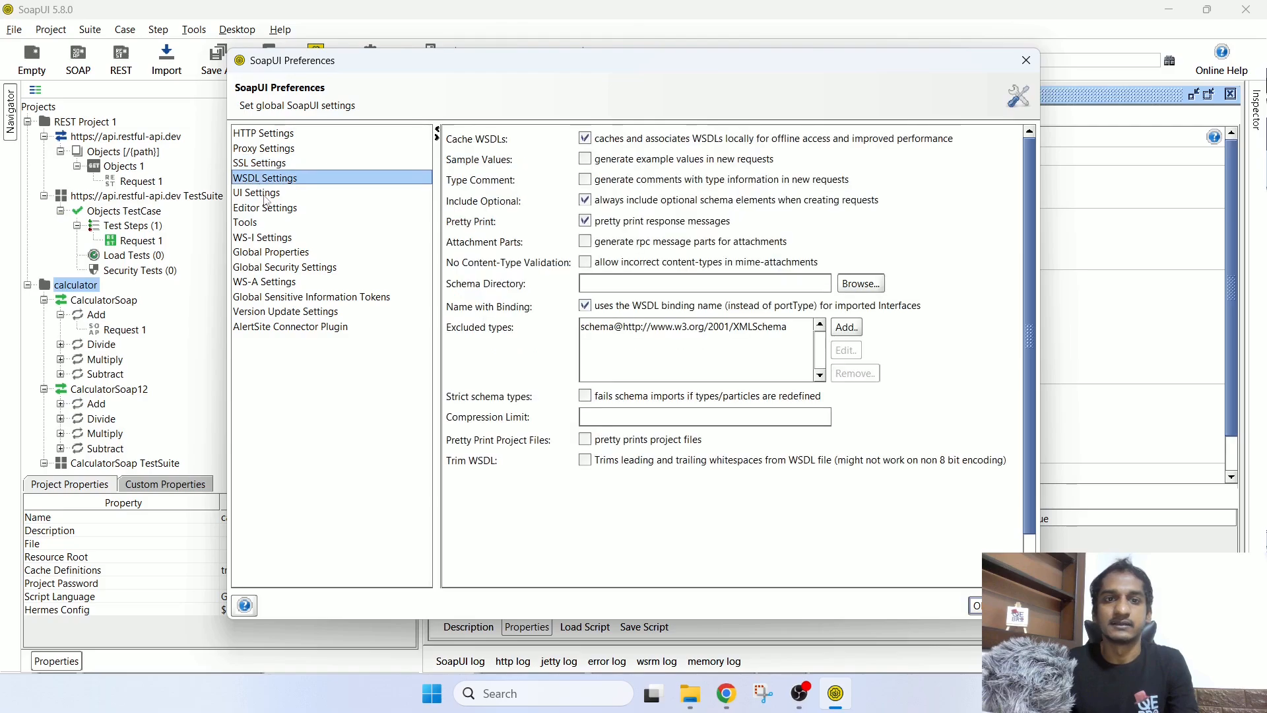
pyautogui.click(305, 253)
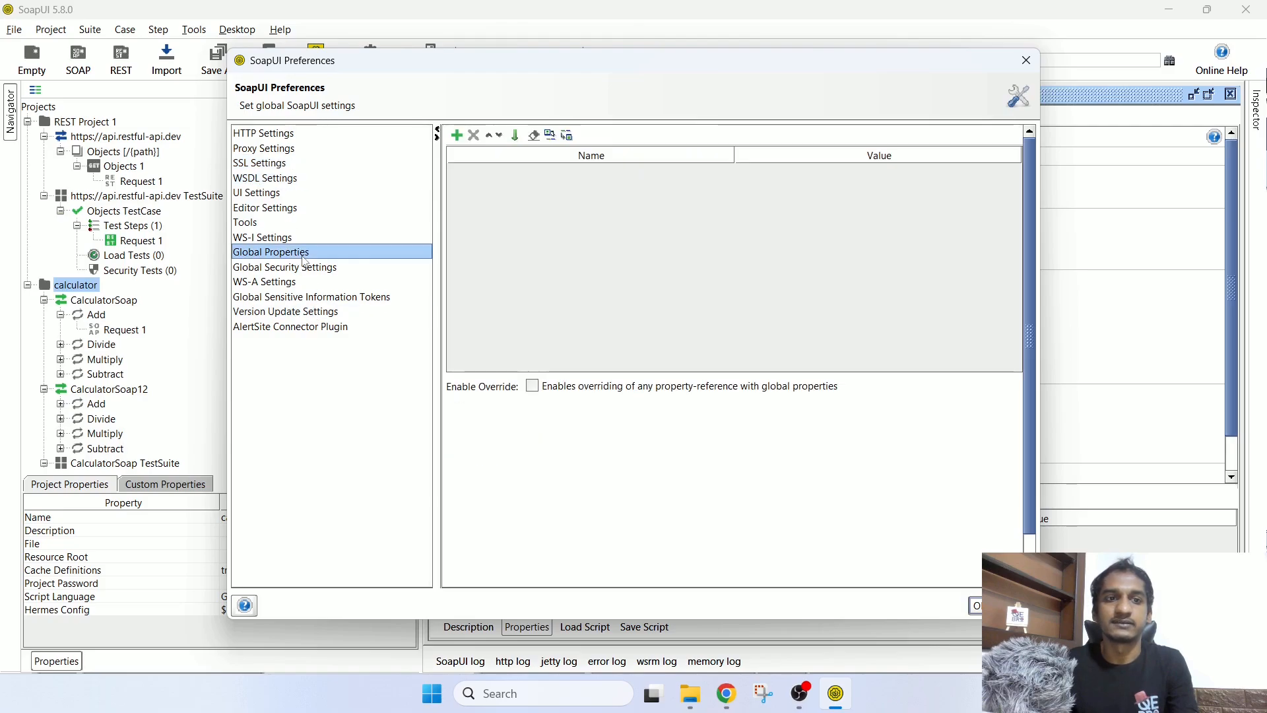
pyautogui.click(1026, 60)
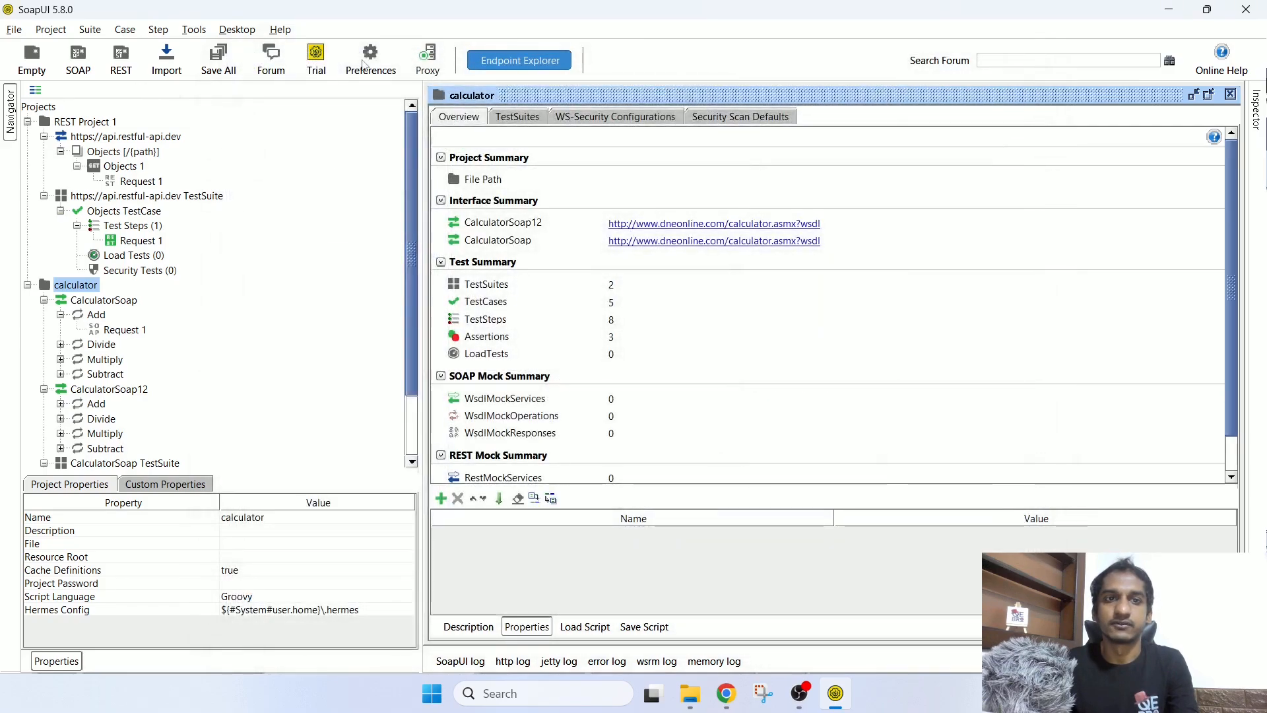
# Step: Try out the proxy toggle and examine the Proxy Settings page in the SoapUI Preferences
pyautogui.click(429, 59)
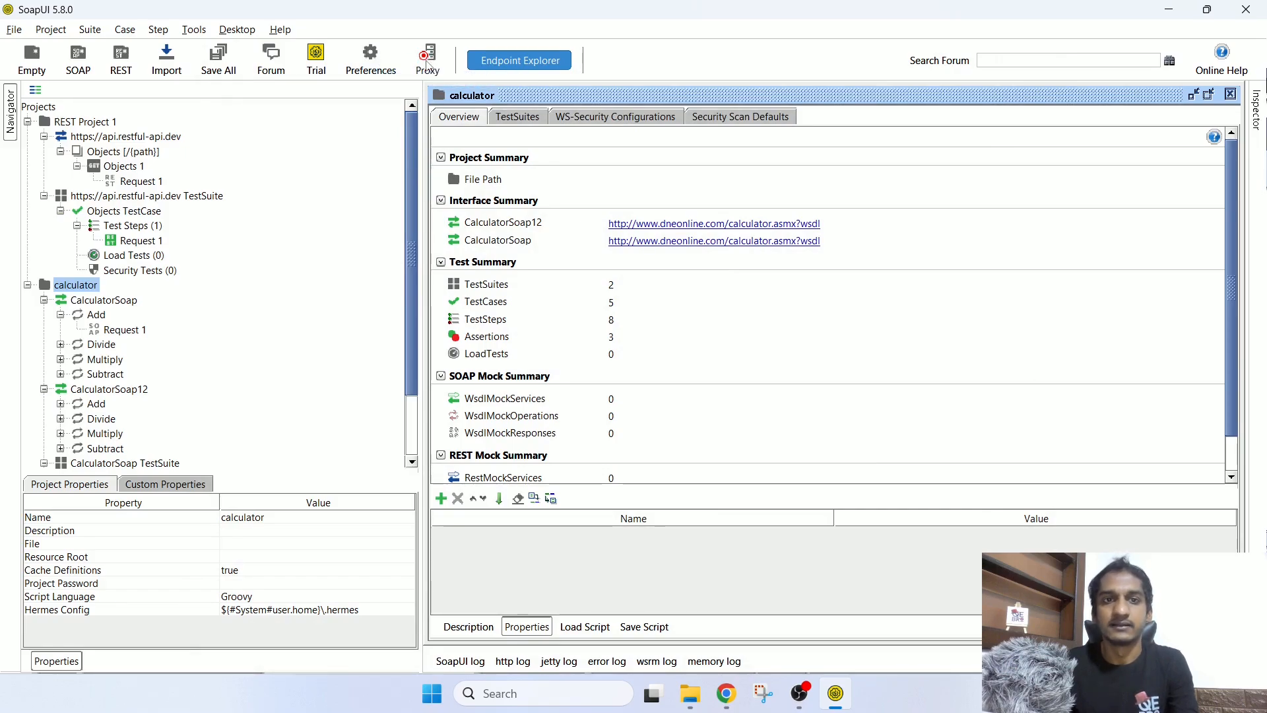
pyautogui.click(428, 64)
pyautogui.click(370, 62)
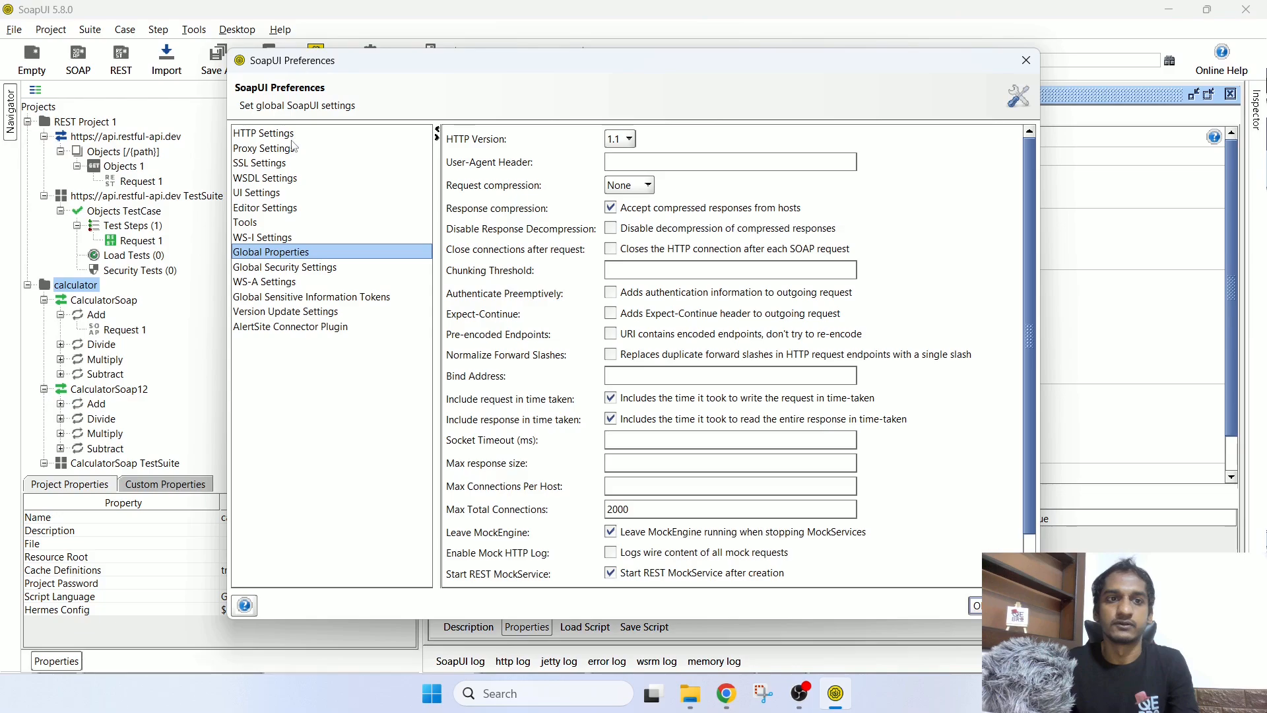
pyautogui.click(291, 149)
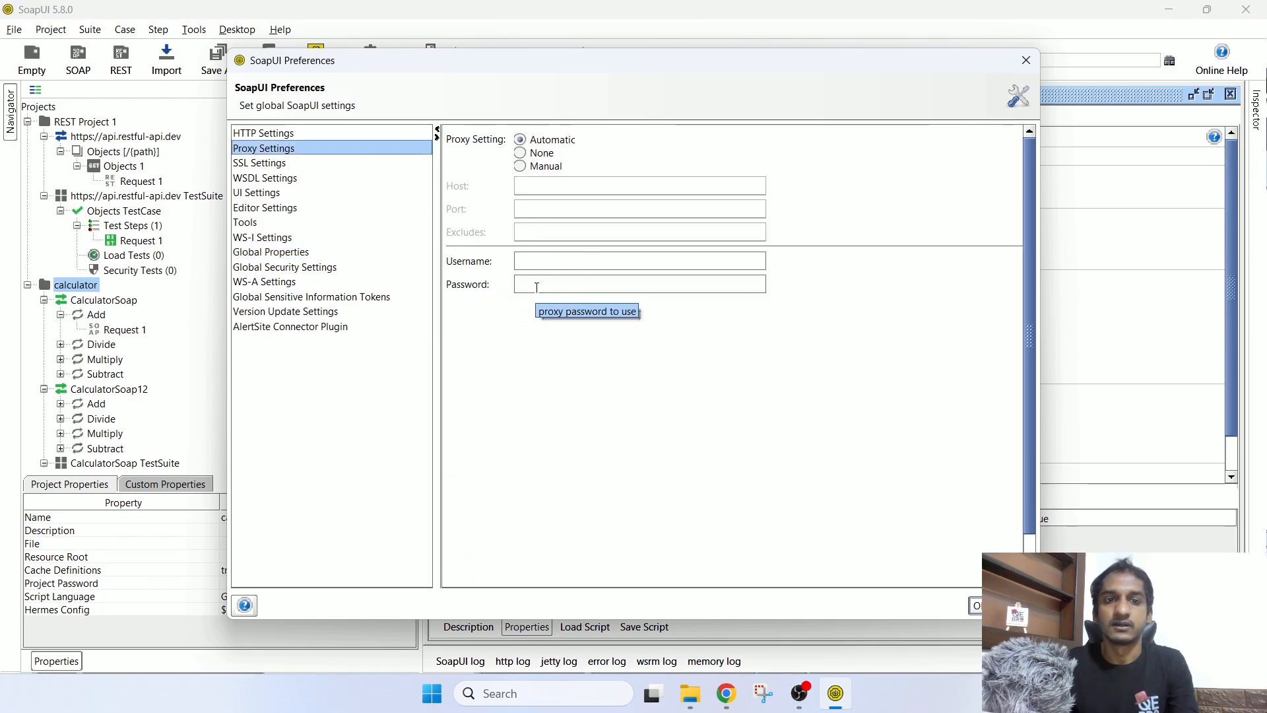
pyautogui.click(1026, 60)
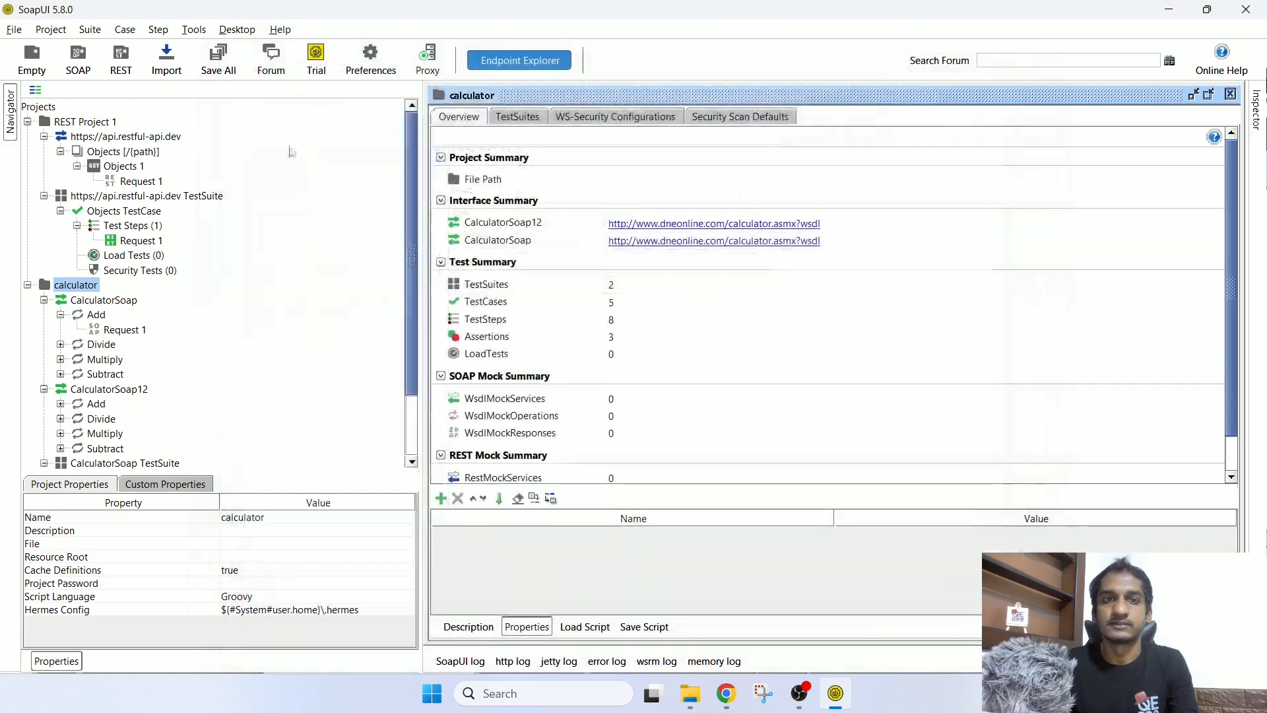
pyautogui.click(425, 60)
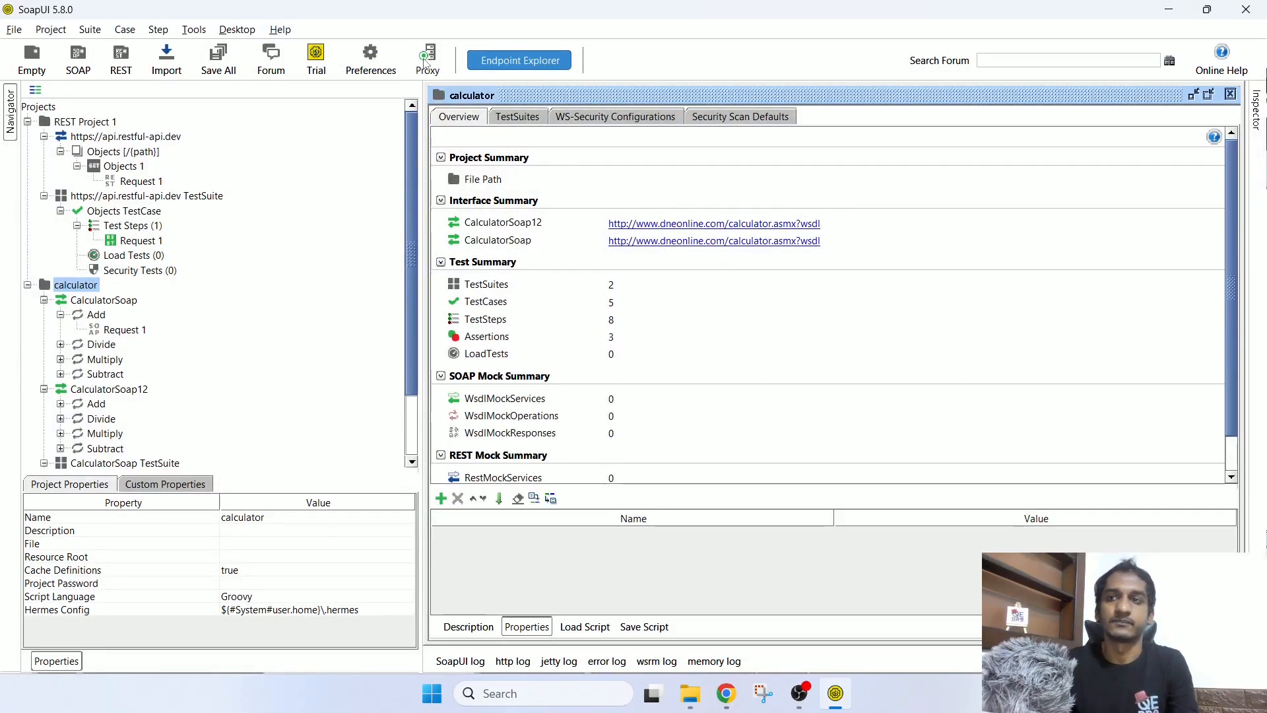
# Step: Open the Endpoint Explorer, reposition its window higher on the screen and make the endpoint field ready for input
pyautogui.click(535, 62)
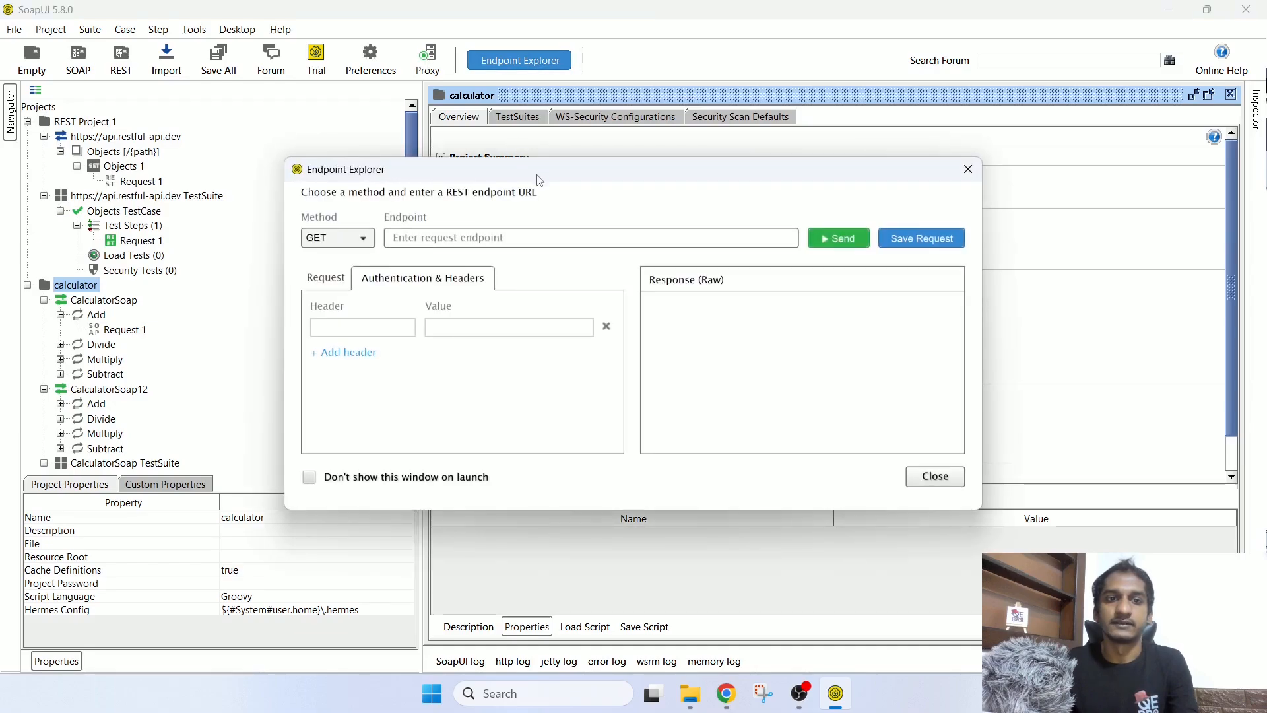
pyautogui.moveTo(540, 170); pyautogui.dragTo(524, 87)
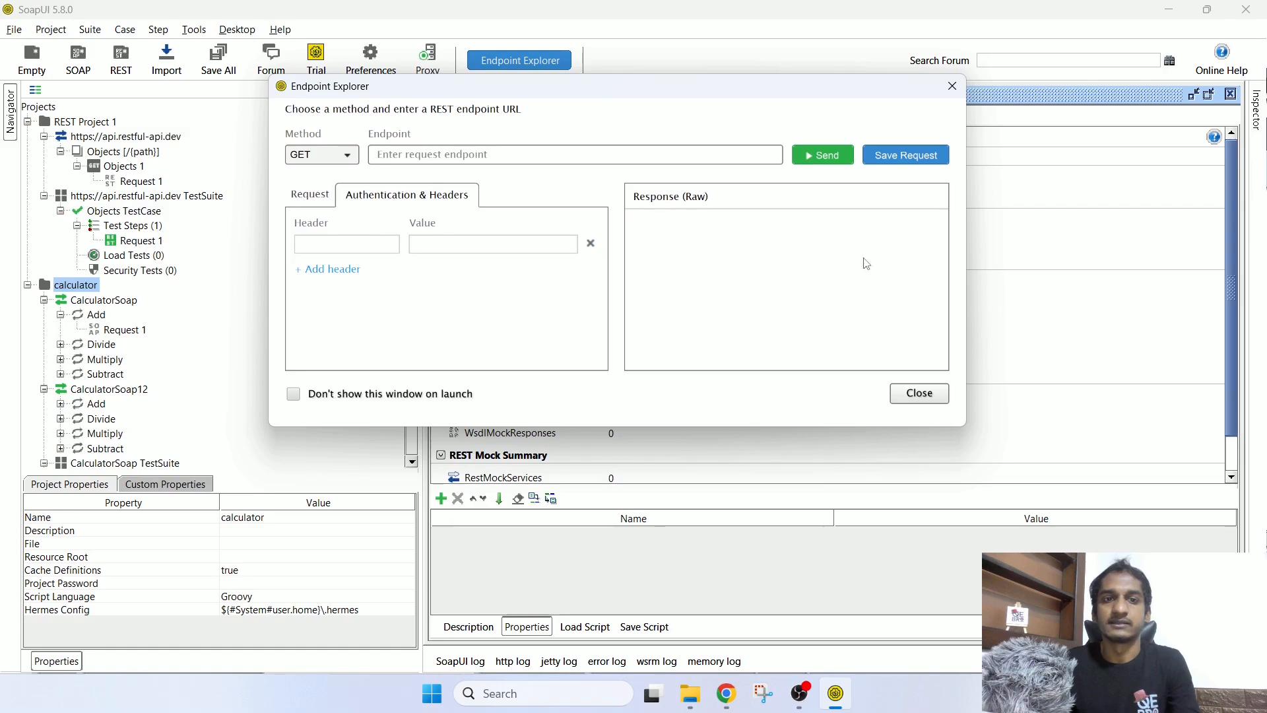
pyautogui.click(568, 156)
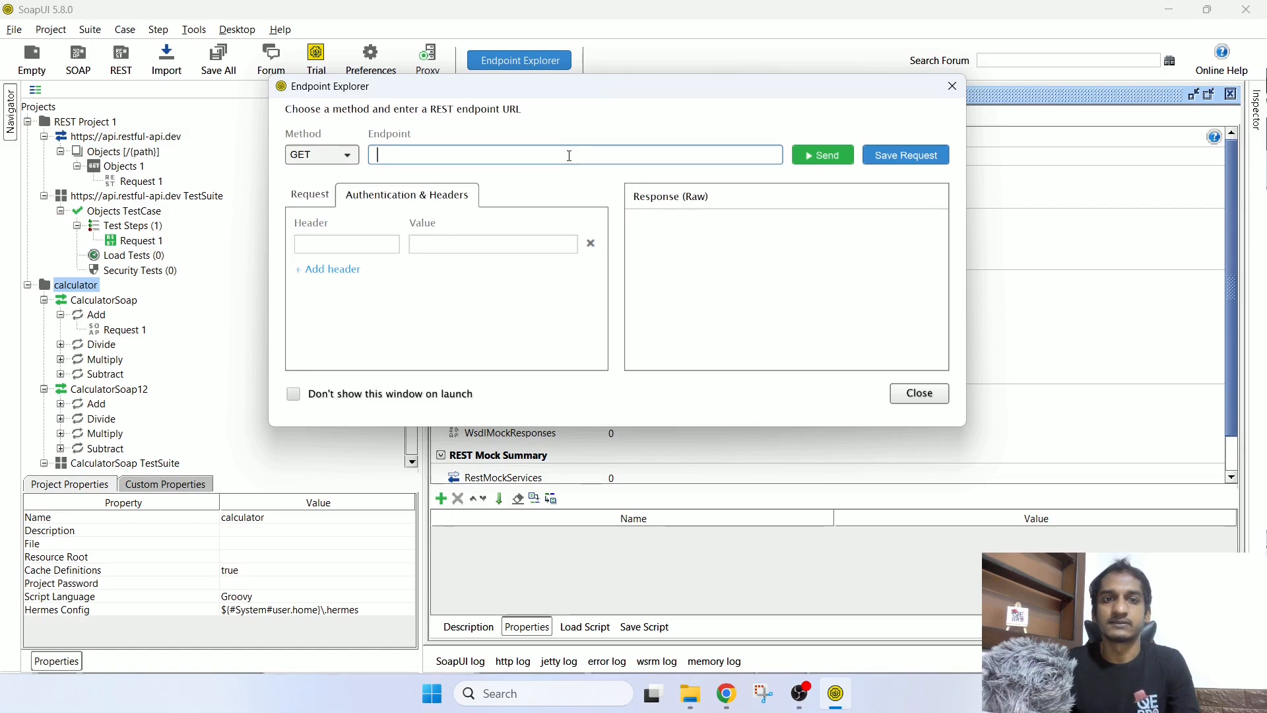
pyautogui.write('Apple iPad Mini 5th Gen')
pyautogui.hotkey('ctrl', 'a')
pyautogui.press('BackSpace')
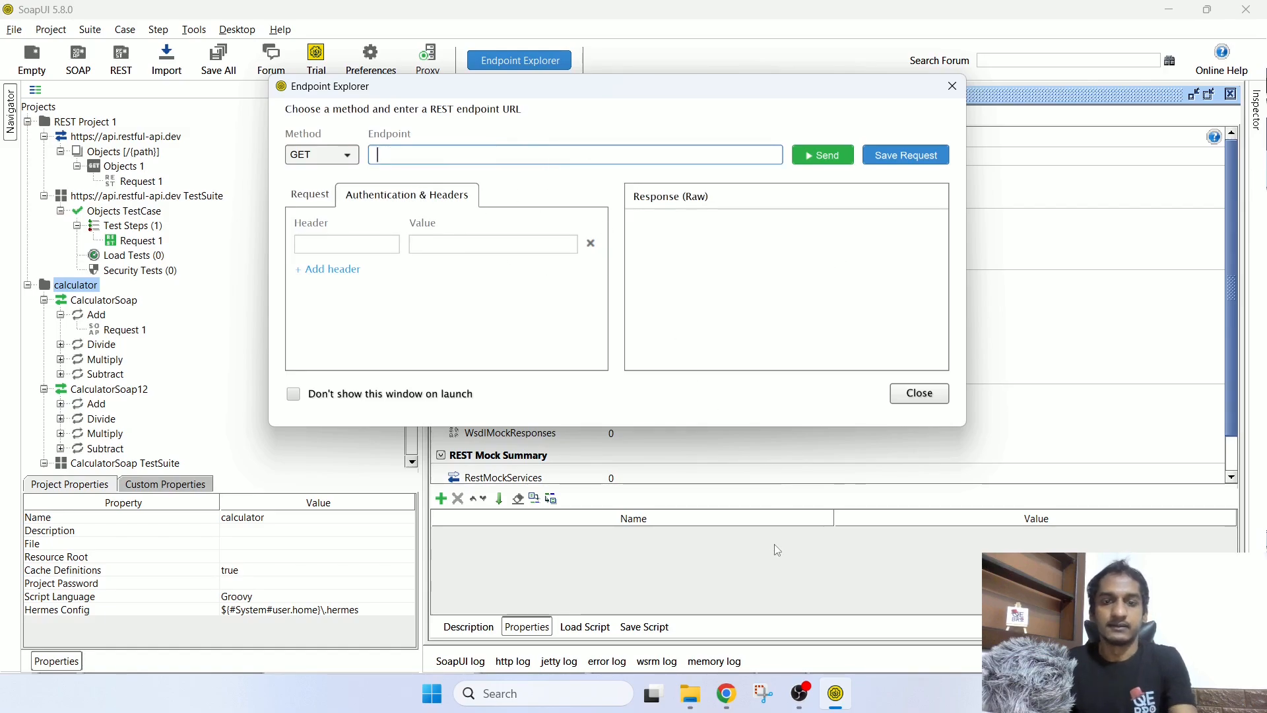
pyautogui.click(726, 693)
pyautogui.click(352, 53)
pyautogui.hotkey('ctrl', 'c')
pyautogui.hotkey('alt', 'Tab')
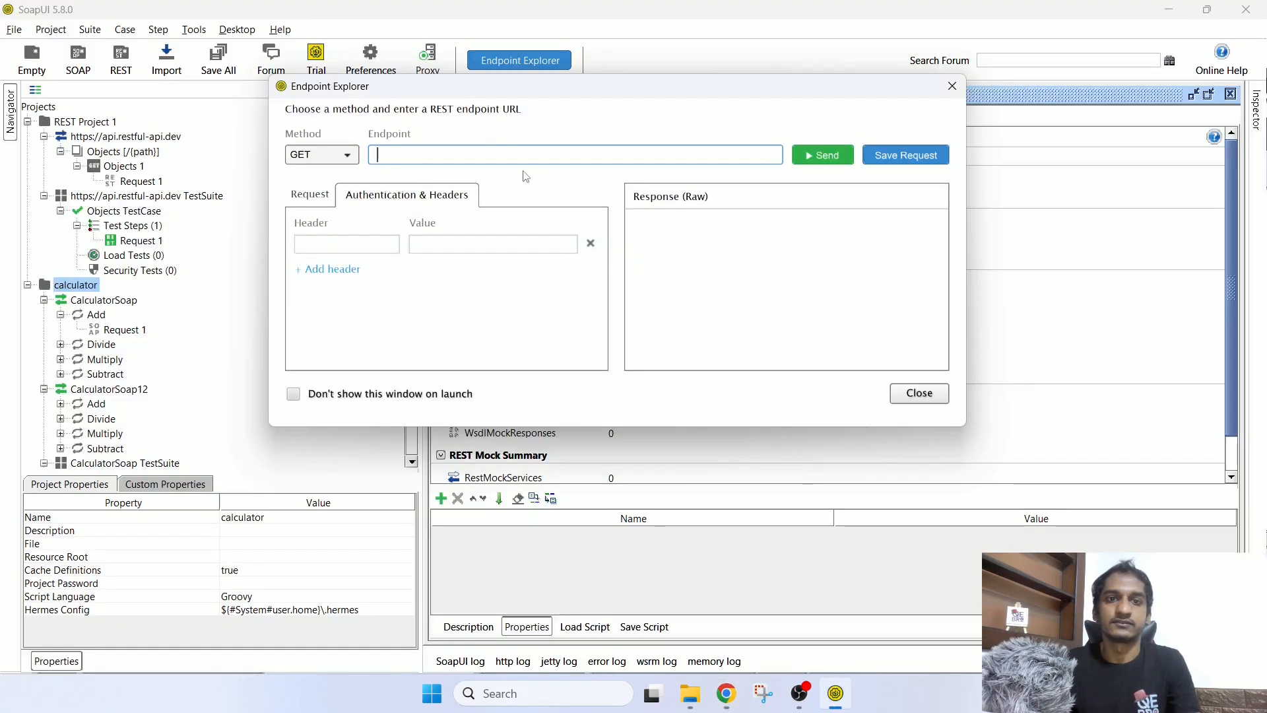
pyautogui.hotkey('ctrl', 'v')
# Step: Choose the GET method for the Endpoint Explorer request and send it
pyautogui.click(331, 158)
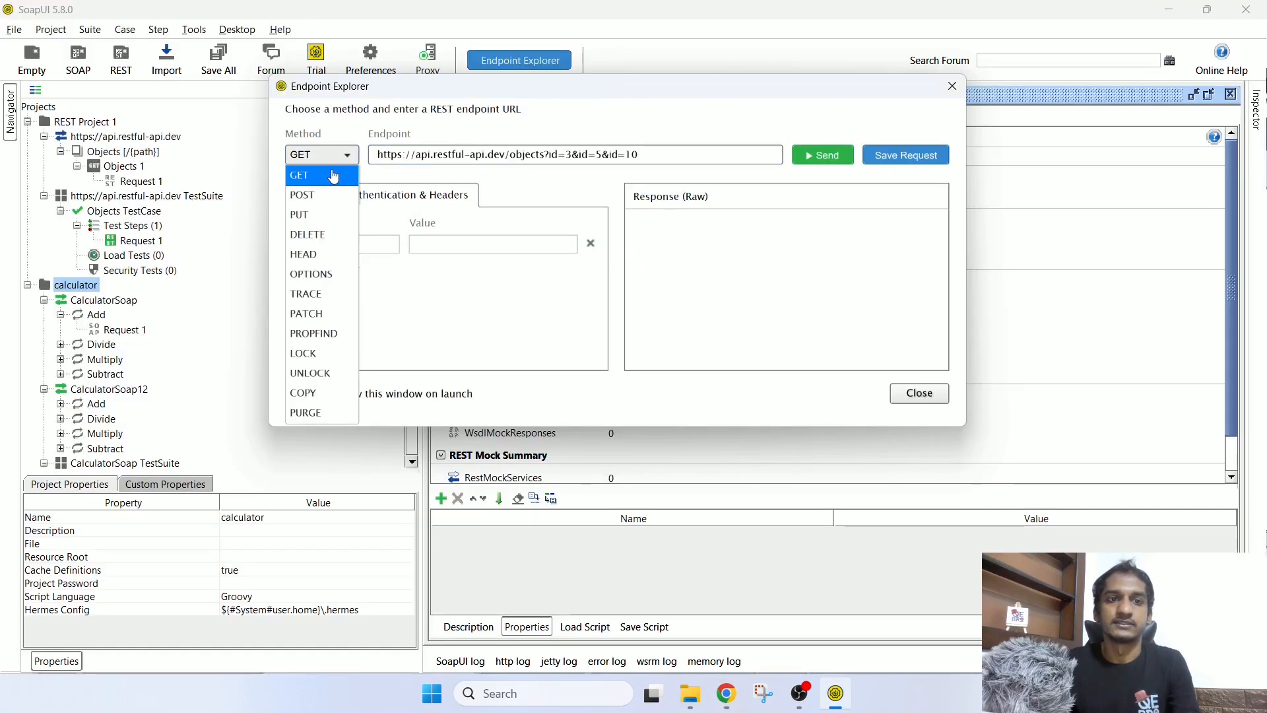
pyautogui.click(334, 173)
pyautogui.moveTo(638, 154); pyautogui.dragTo(377, 155)
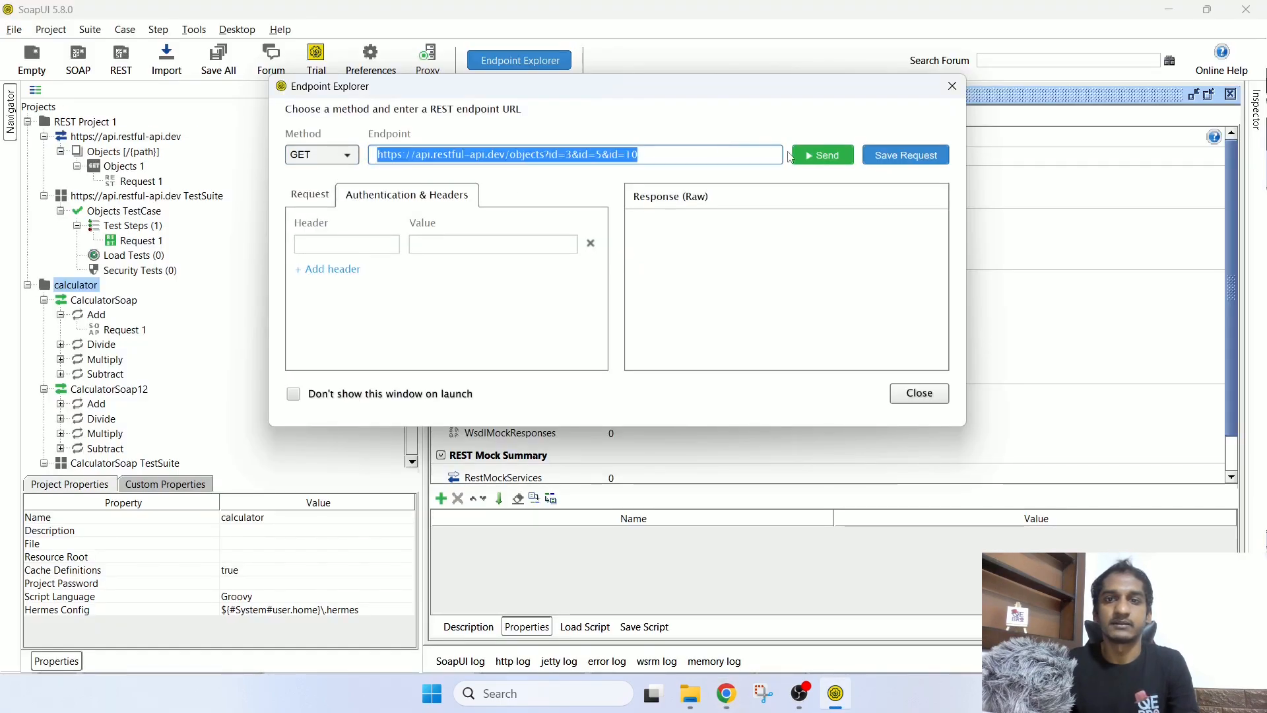
pyautogui.click(825, 157)
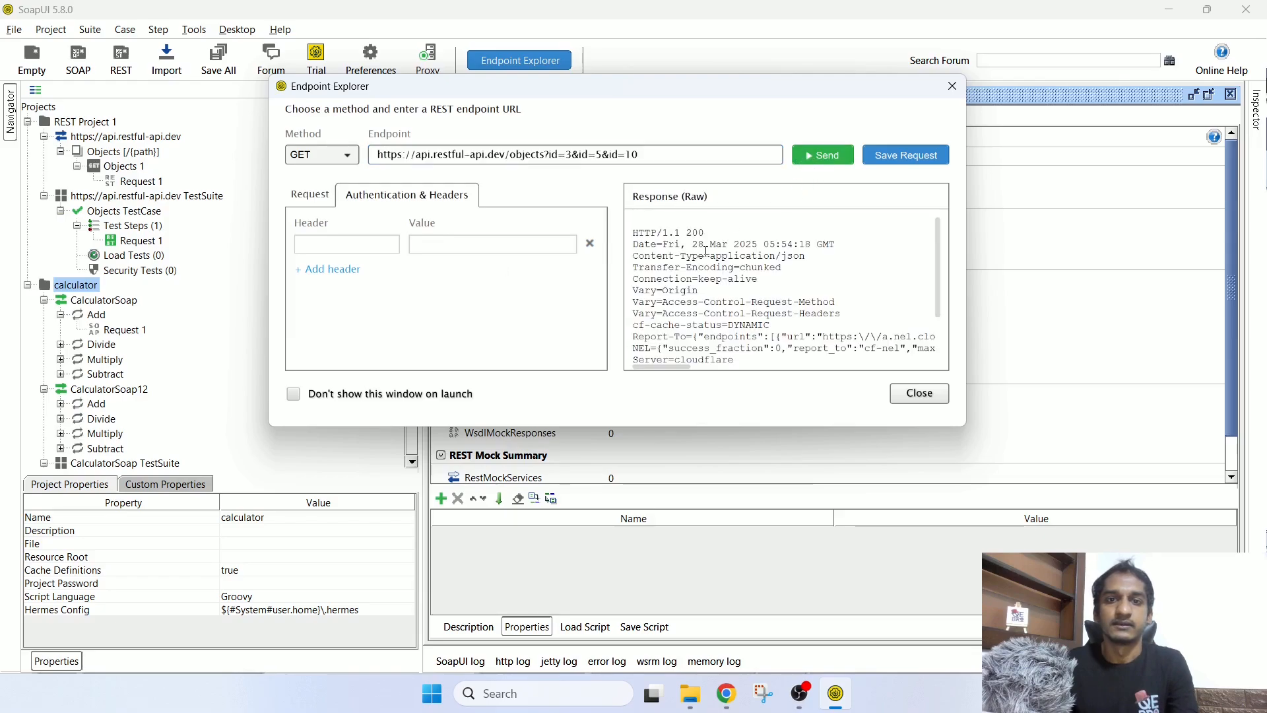
# Step: Examine the raw response to the GET request in the Endpoint Explorer down to its JSON body
pyautogui.hotkey('ctrl', 'a')
pyautogui.scroll(-2, 689, 293)
pyautogui.click(315, 196)
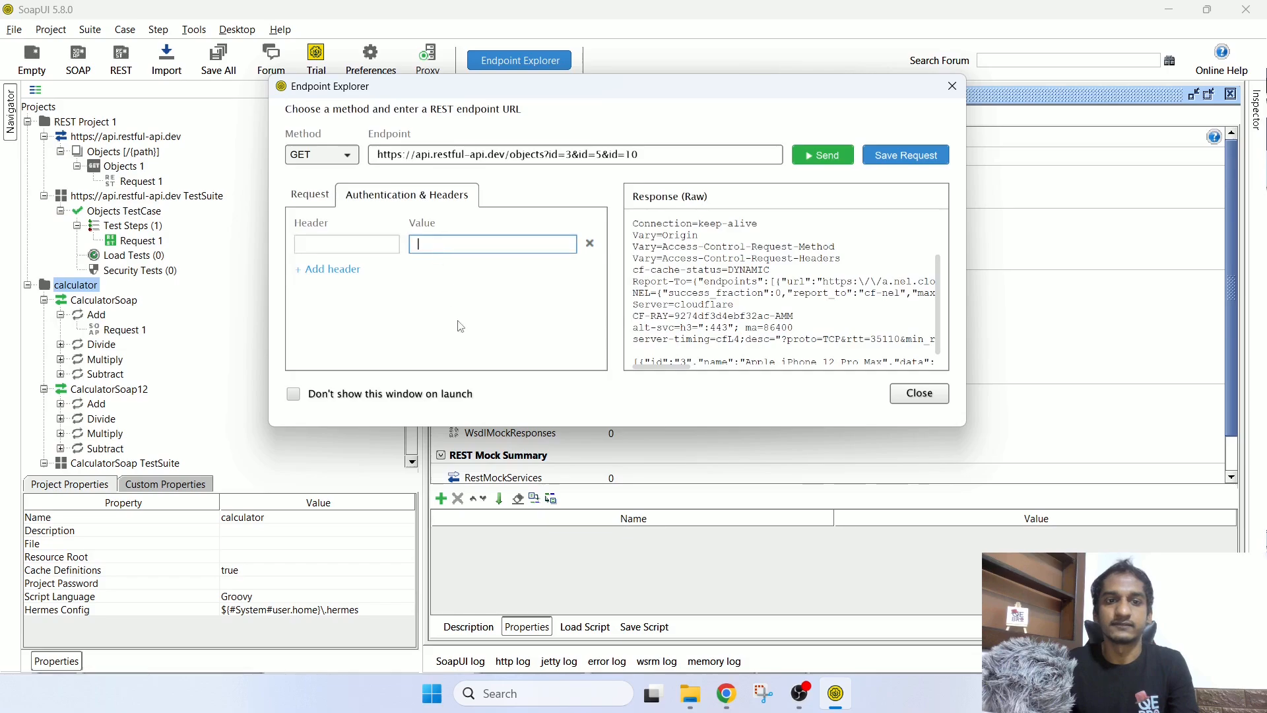
# Step: Review the project choices for saving the GET request, cancel without saving, and close the Endpoint Explorer
pyautogui.click(899, 162)
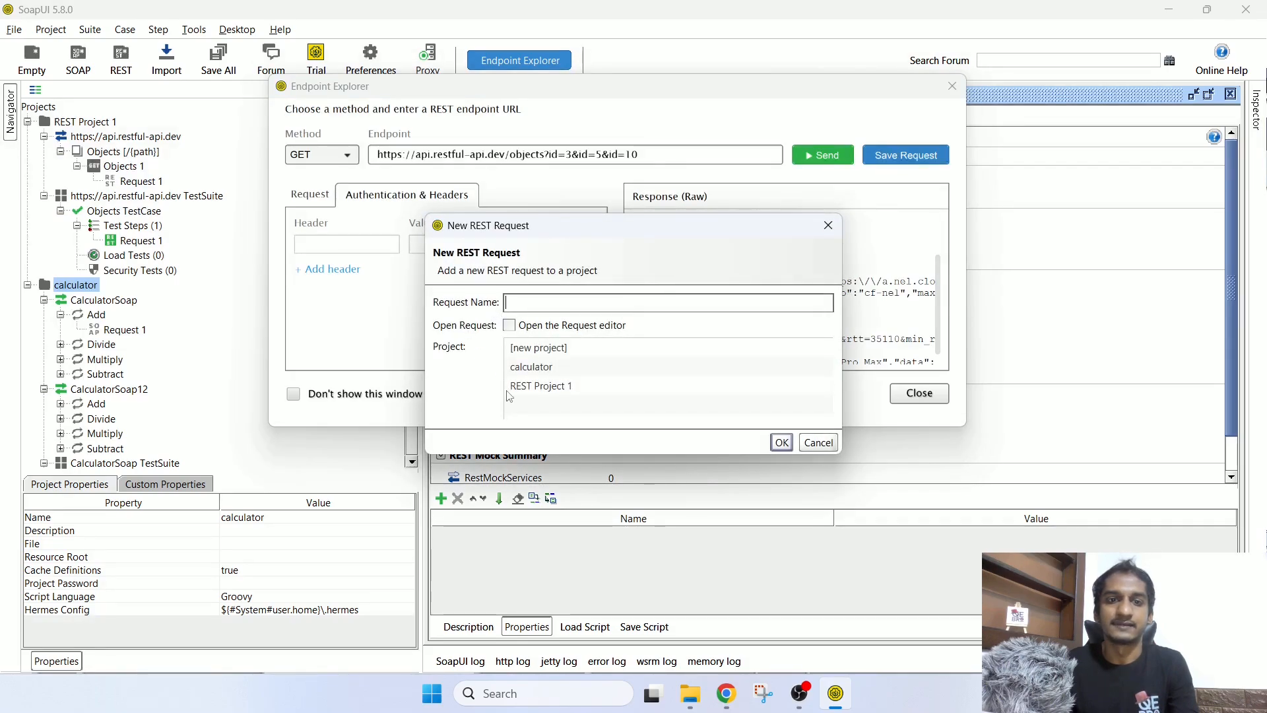
pyautogui.click(538, 368)
pyautogui.click(546, 387)
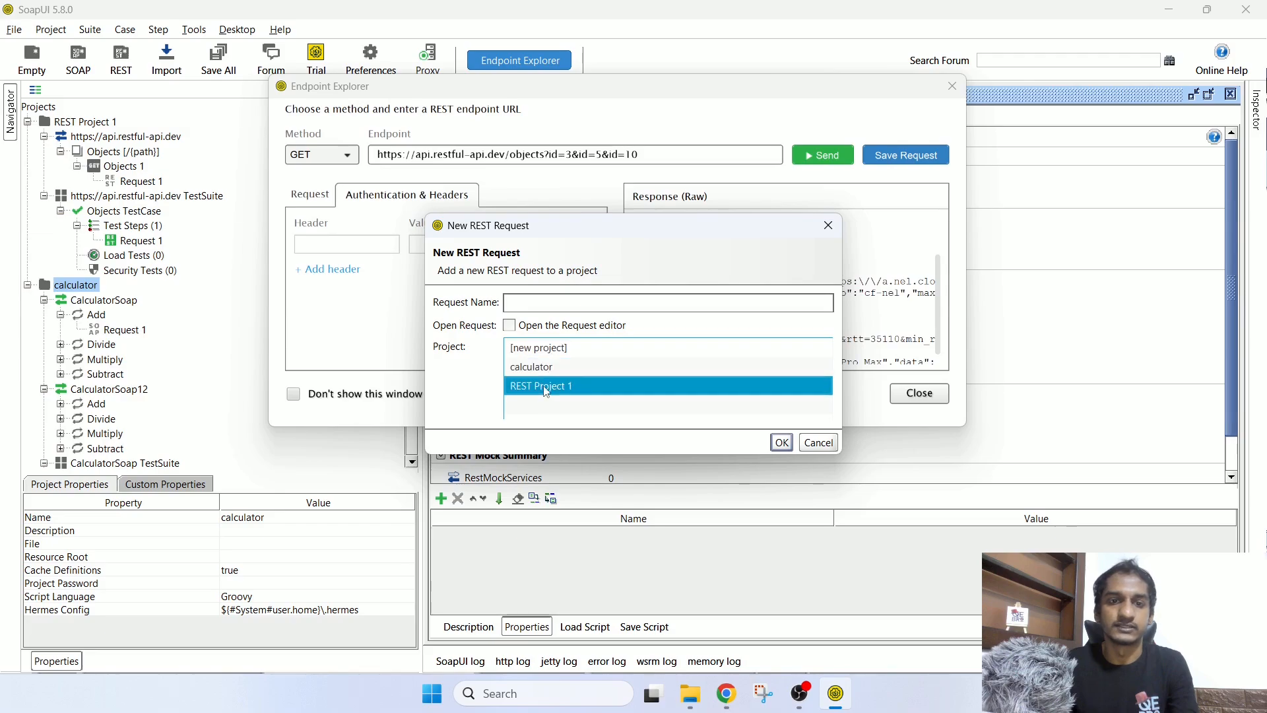
pyautogui.click(547, 369)
pyautogui.click(553, 349)
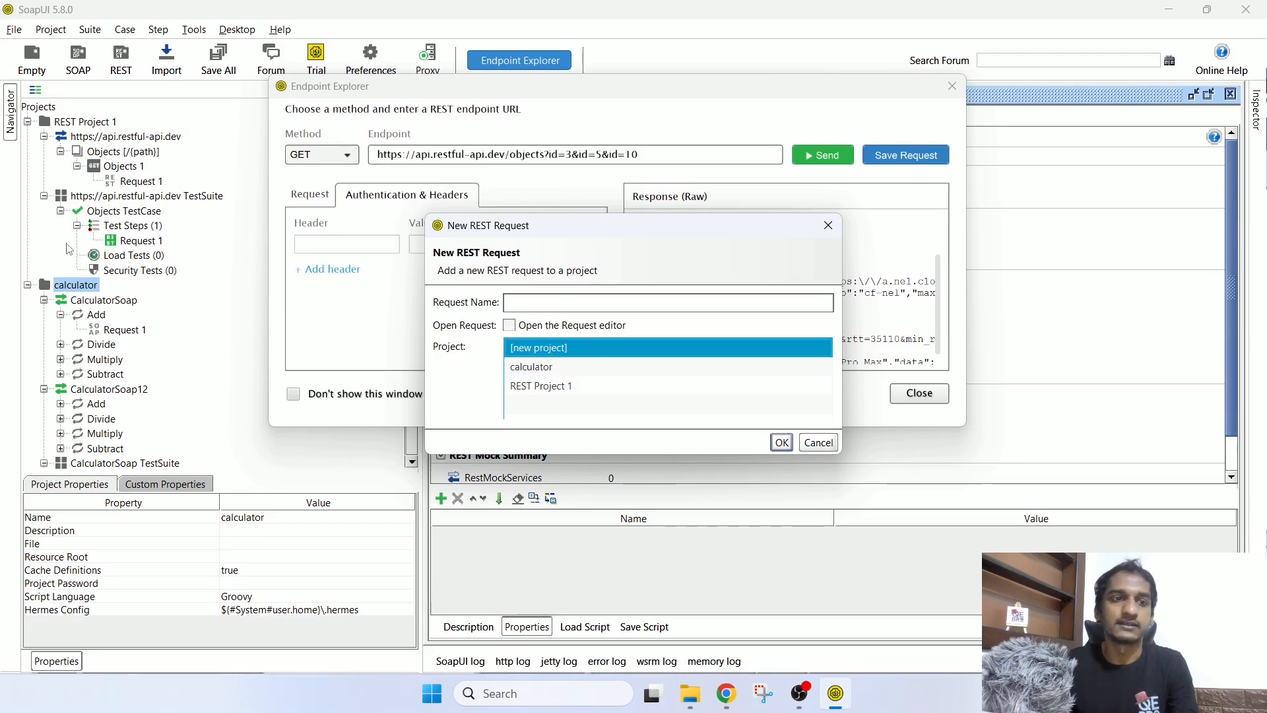
pyautogui.click(828, 225)
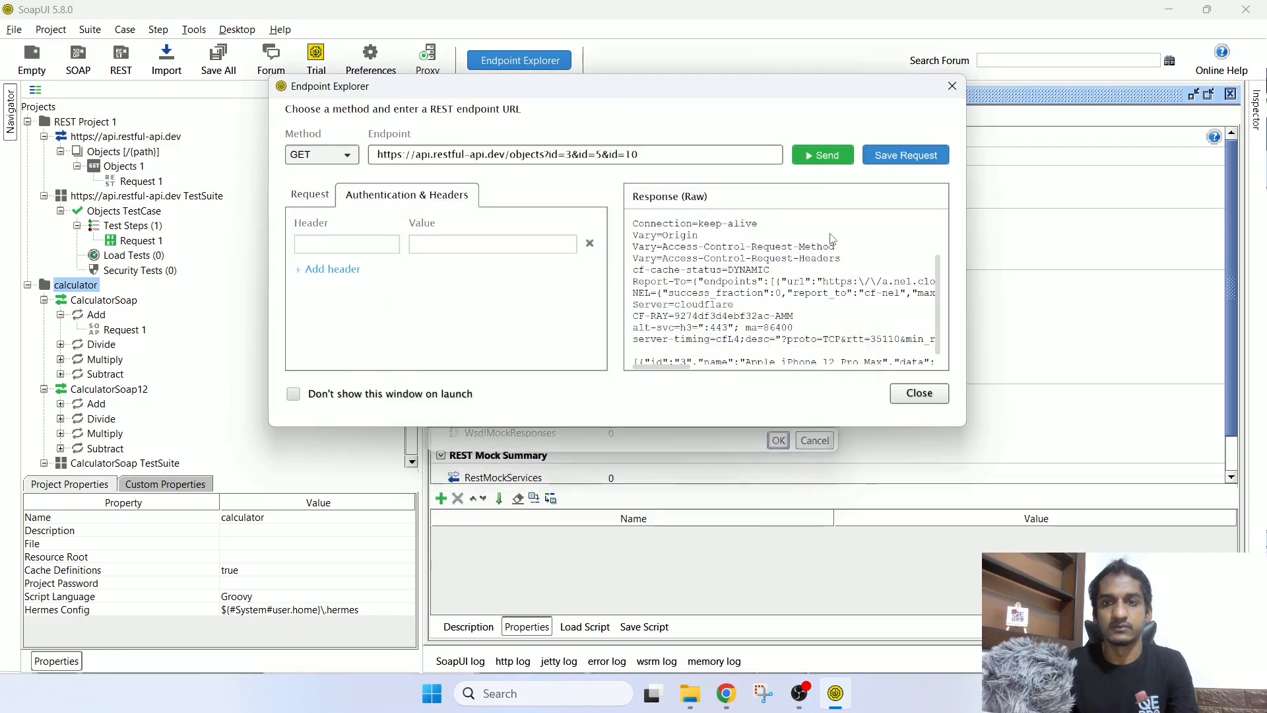
pyautogui.scroll(-1, 823, 280)
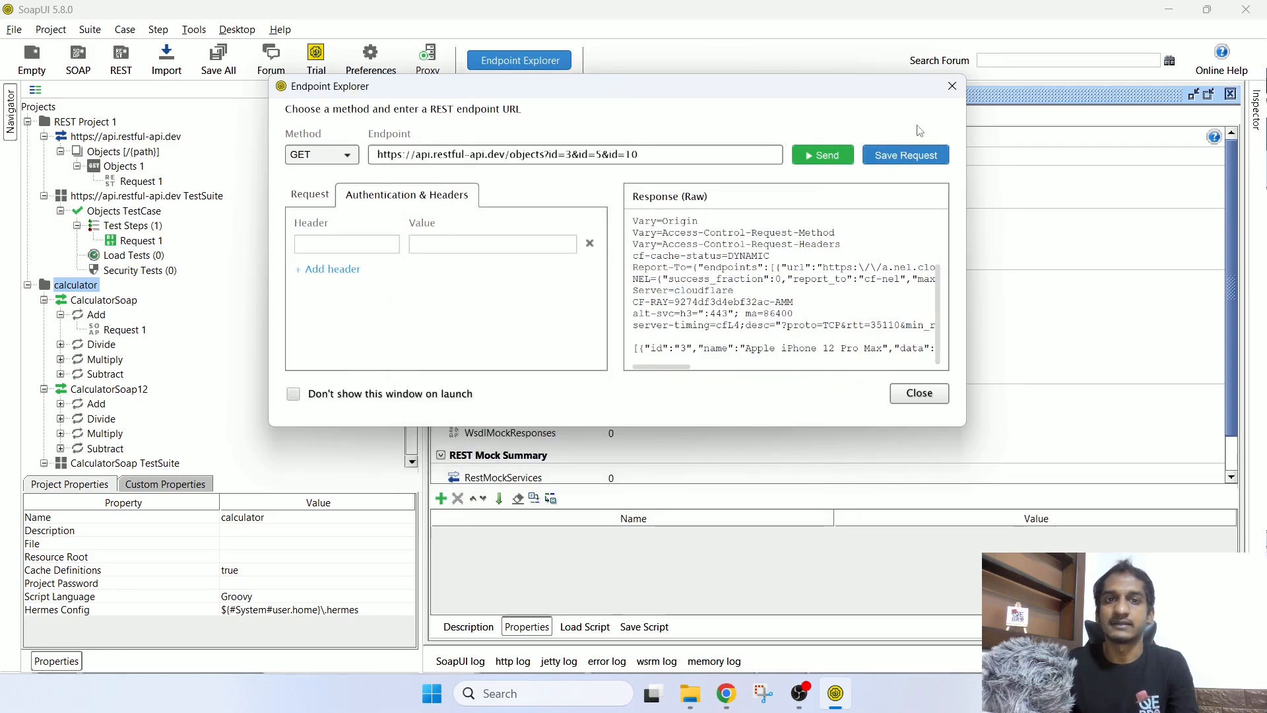
pyautogui.click(950, 87)
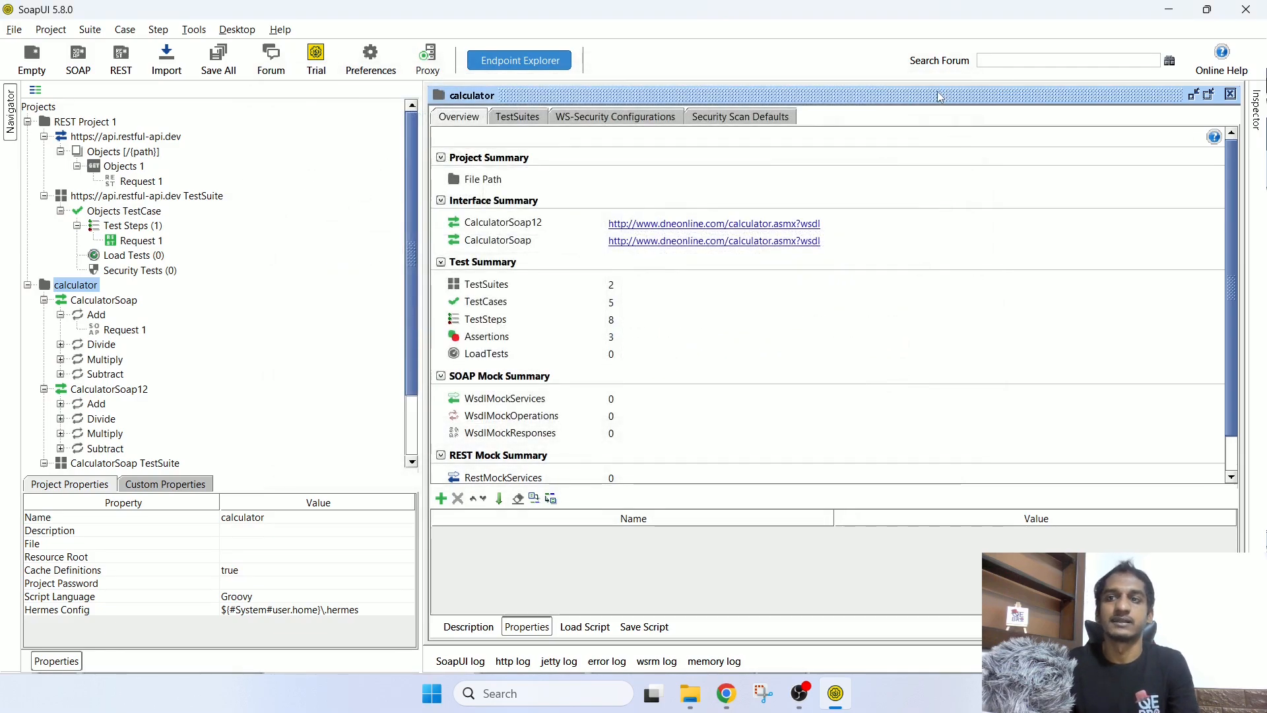
# Step: Select the Projects workspace, view the Import Postman Collection dialog, and close it without importing anything
pyautogui.click(40, 106)
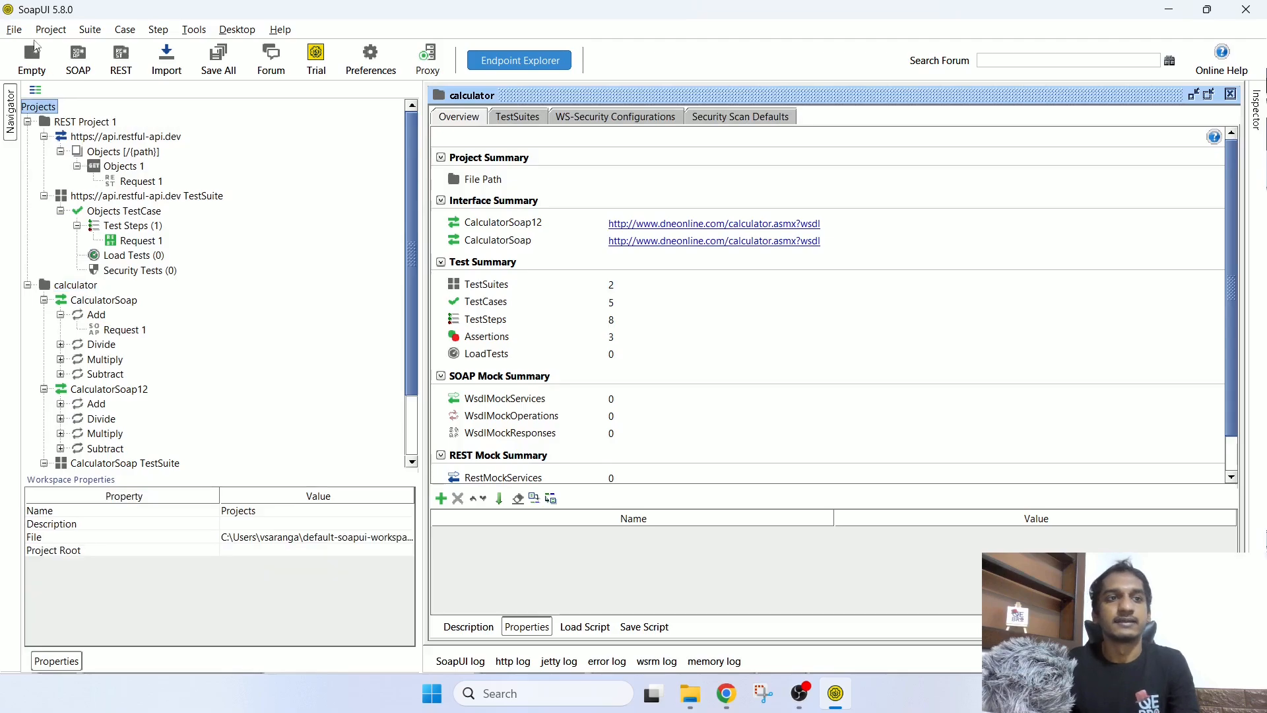
pyautogui.click(14, 29)
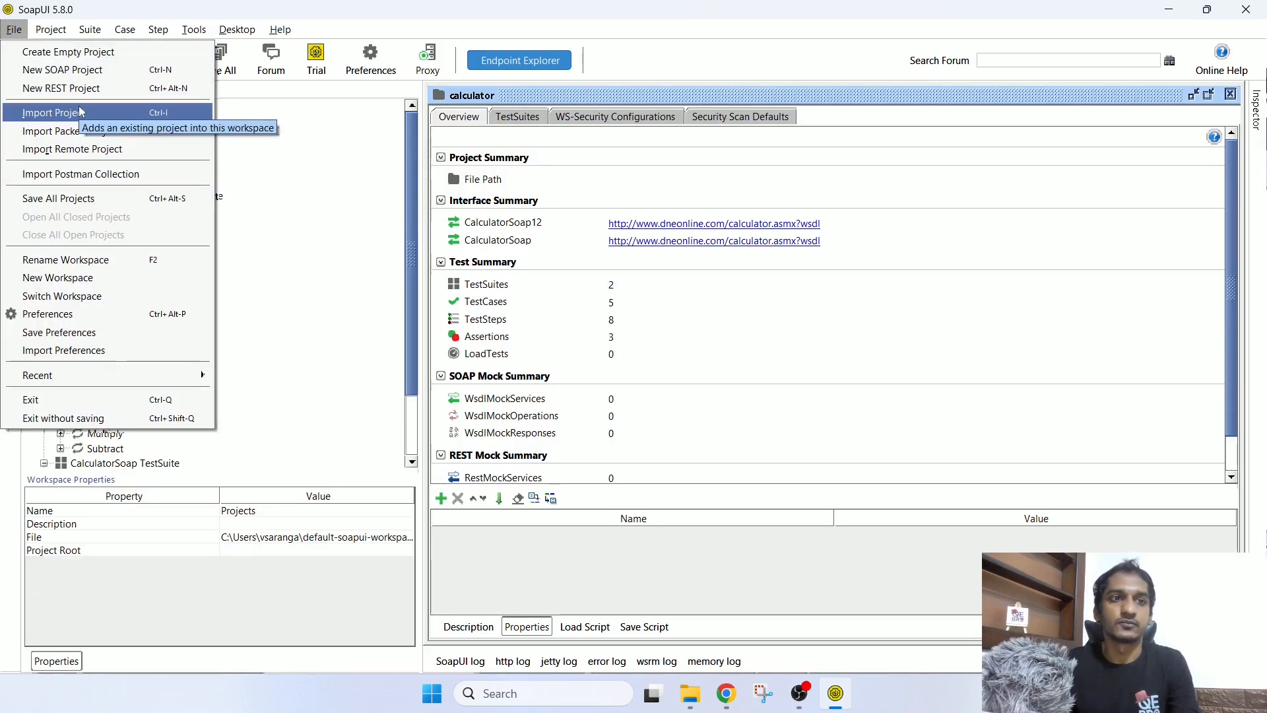
pyautogui.click(97, 174)
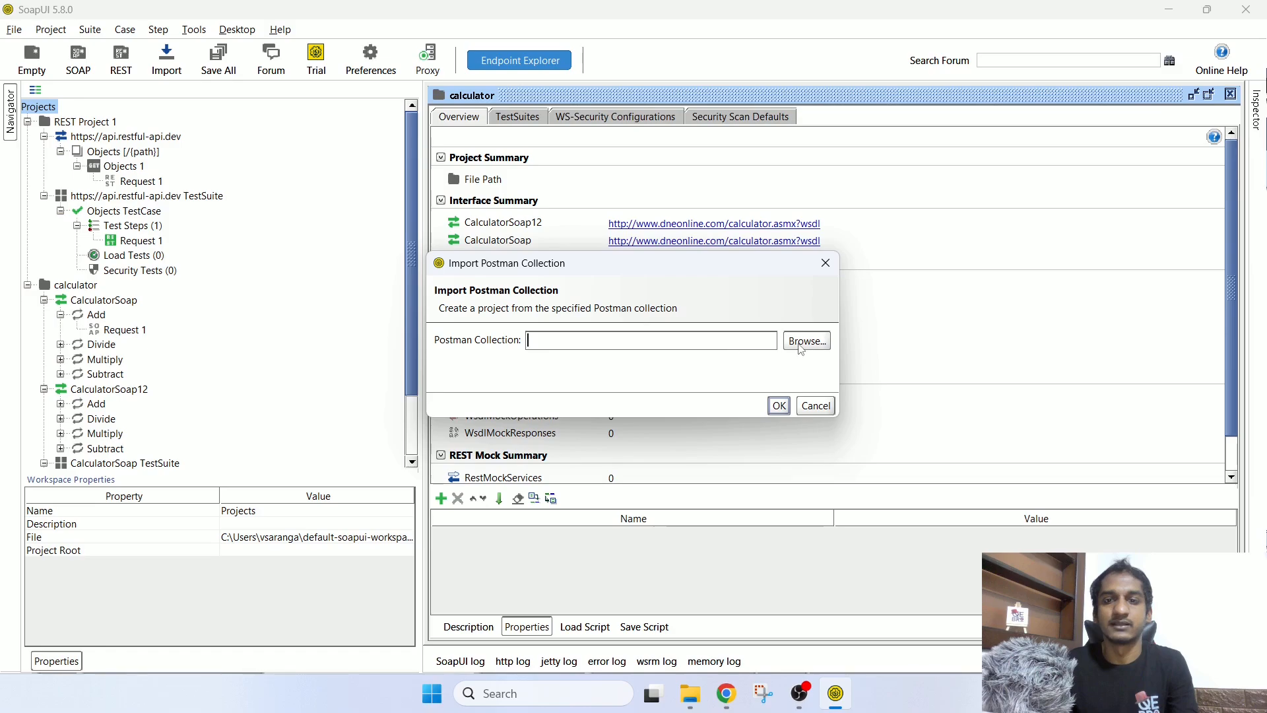
pyautogui.click(825, 262)
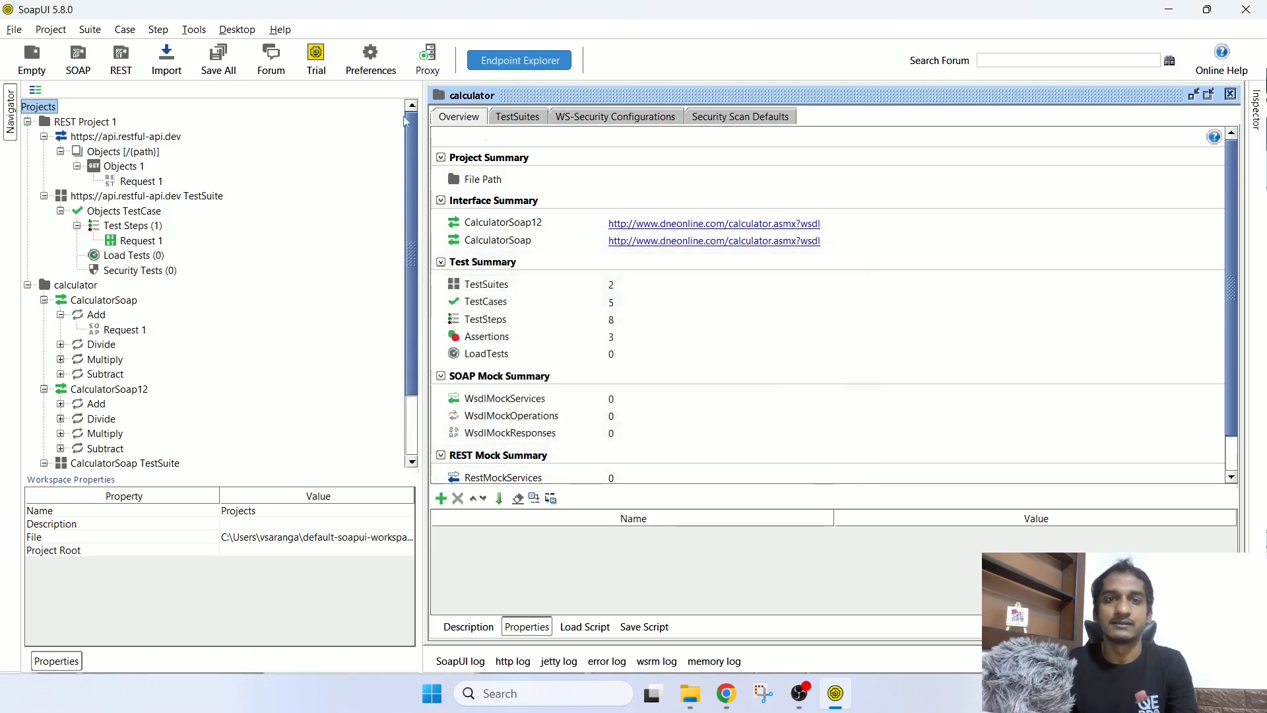
pyautogui.click(14, 29)
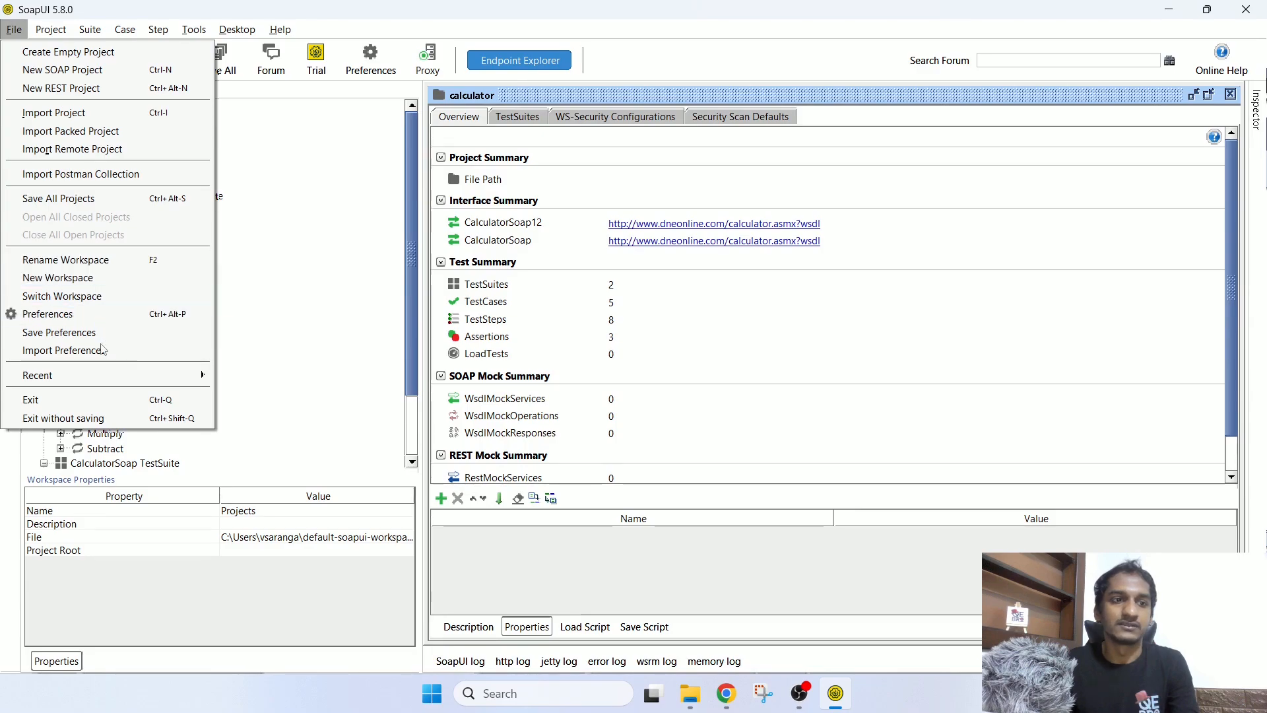
pyautogui.moveTo(64, 34)
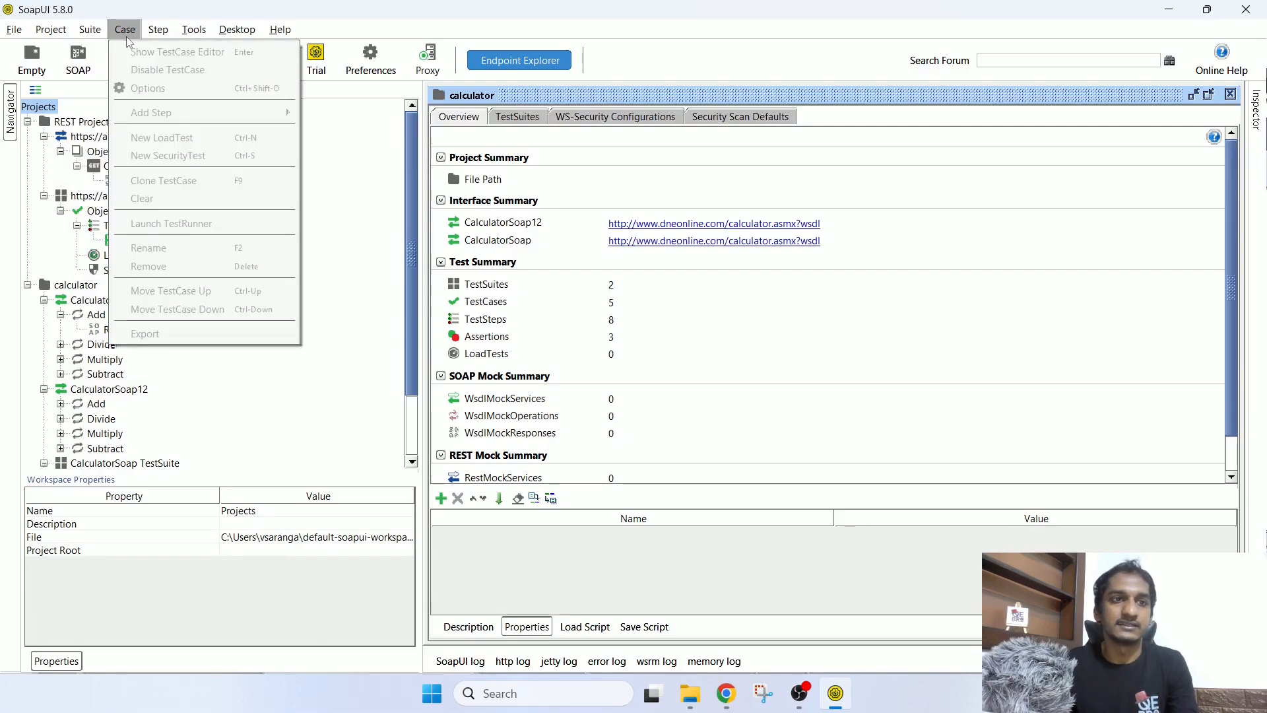
pyautogui.click(158, 34)
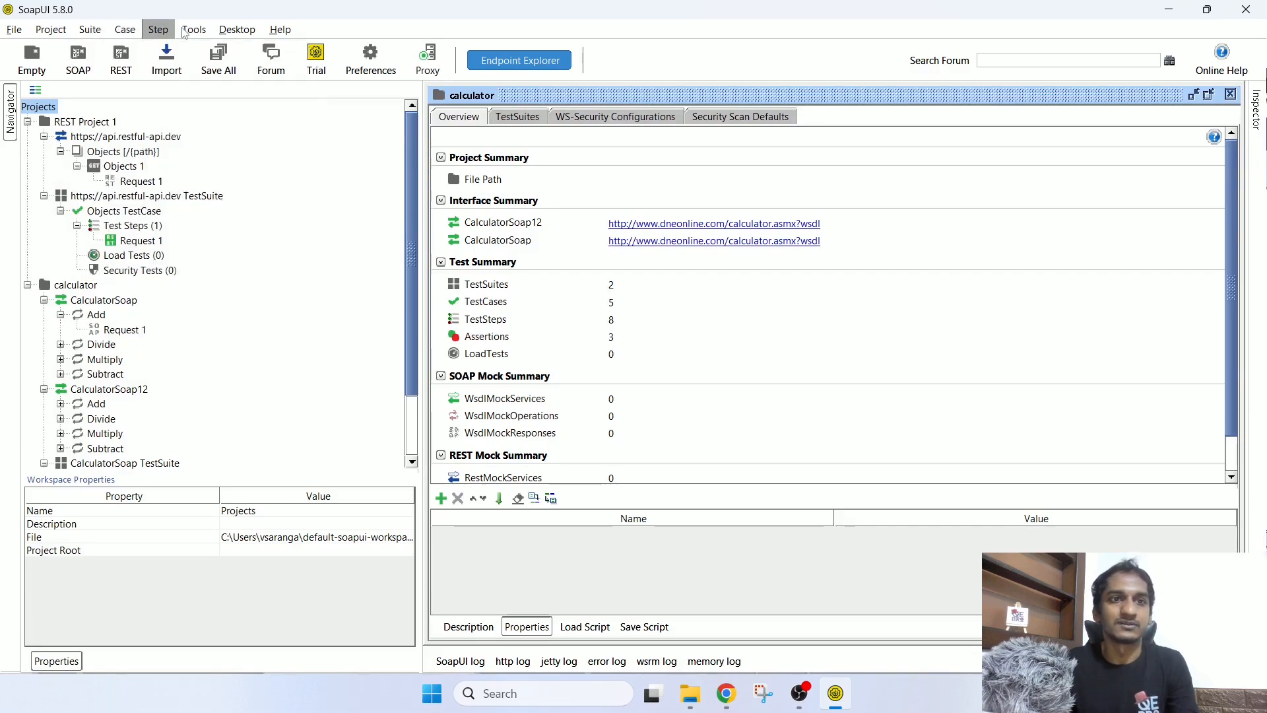
pyautogui.click(196, 31)
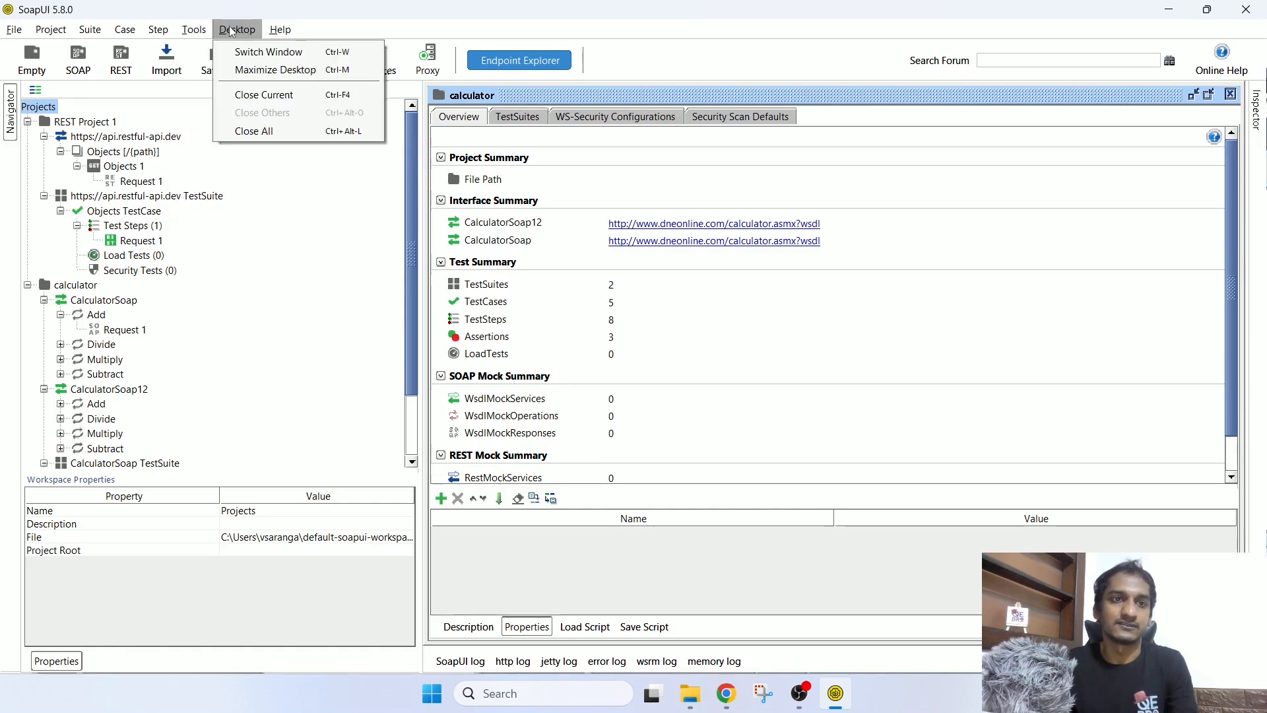
pyautogui.moveTo(276, 30)
pyautogui.click(984, 334)
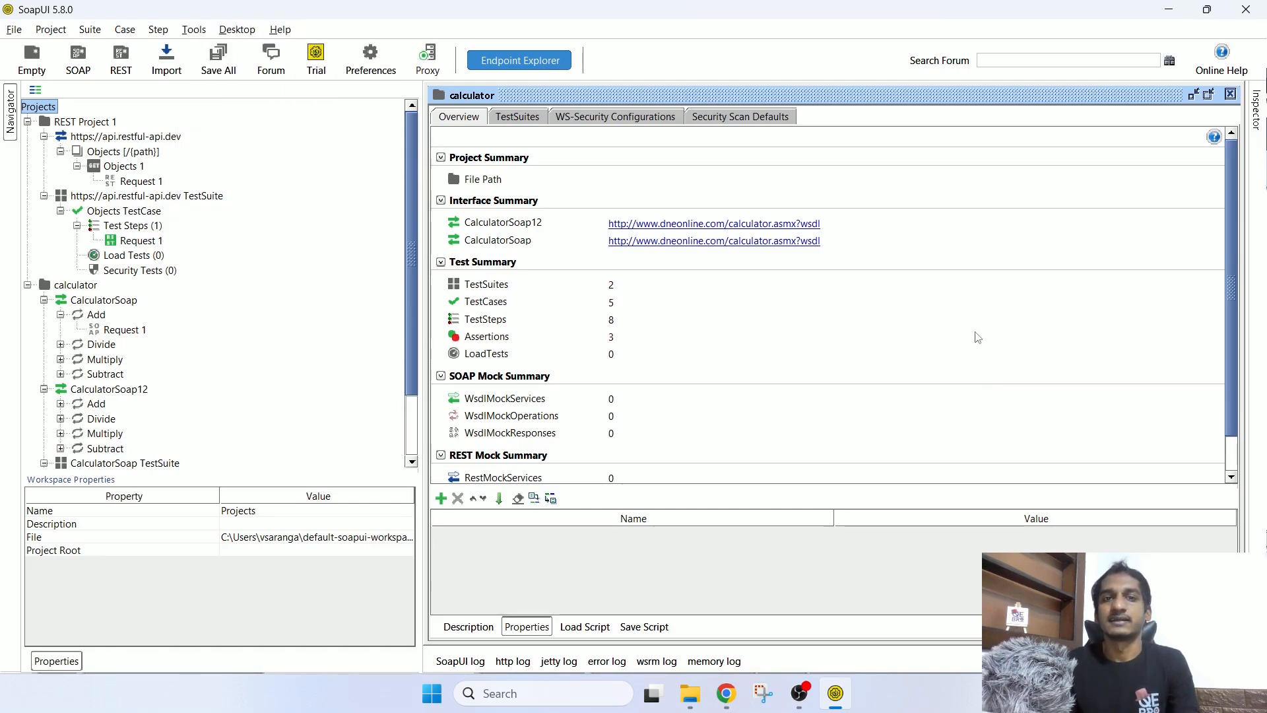